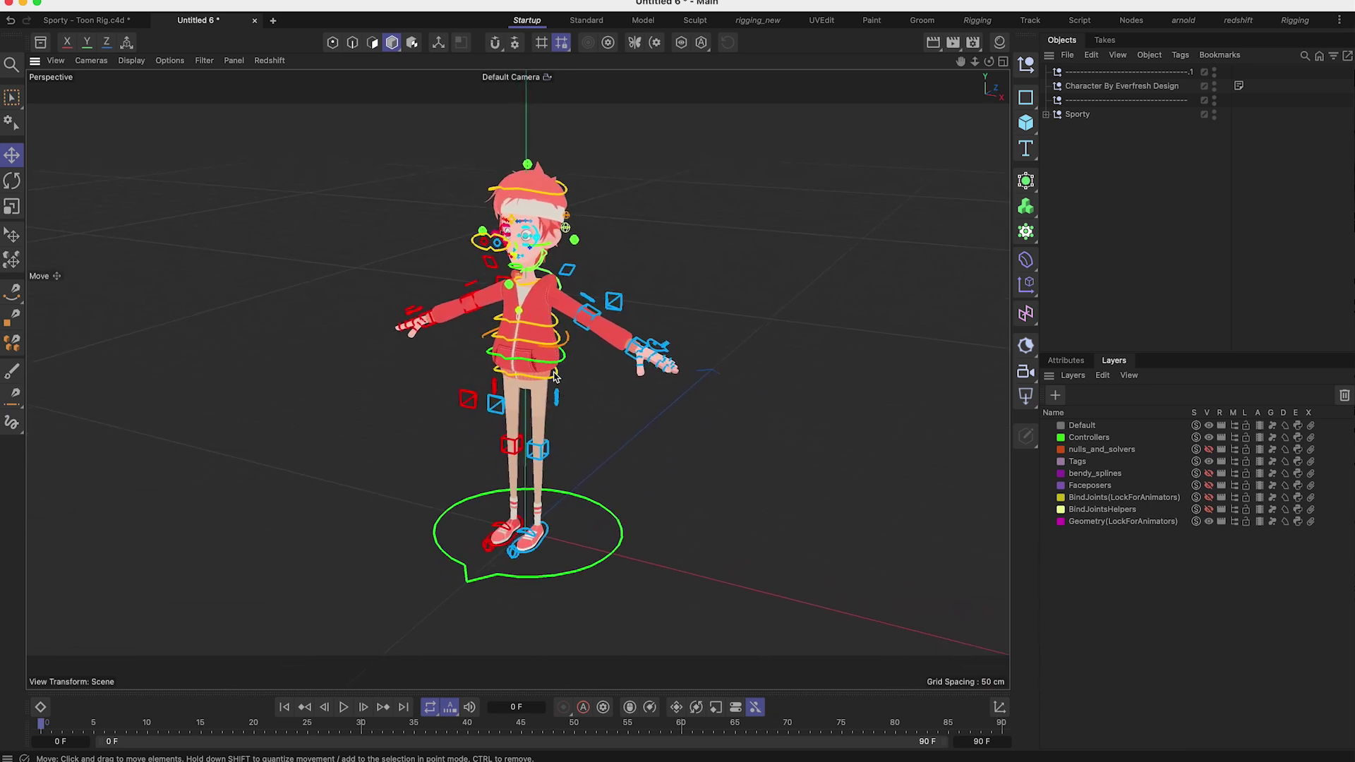
Step: Examine the rigged Sporty character and its controllers from several angles and distances
alt+drag(531, 386, 554, 356)
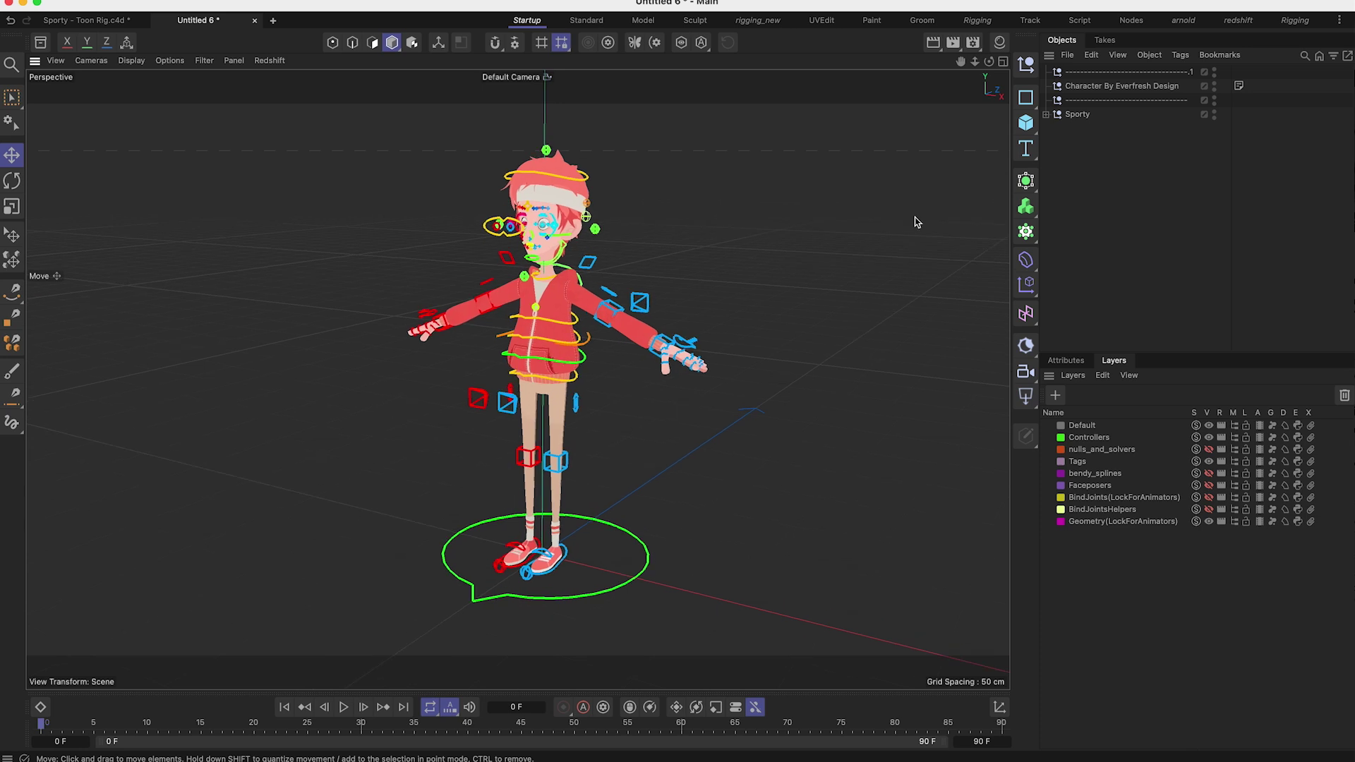
alt+middle_drag(542, 395, 511, 367)
alt+drag(512, 367, 498, 361)
alt+middle_drag(499, 361, 503, 353)
alt+drag(503, 352, 505, 360)
alt+middle_drag(492, 342, 507, 367)
alt+drag(508, 366, 545, 372)
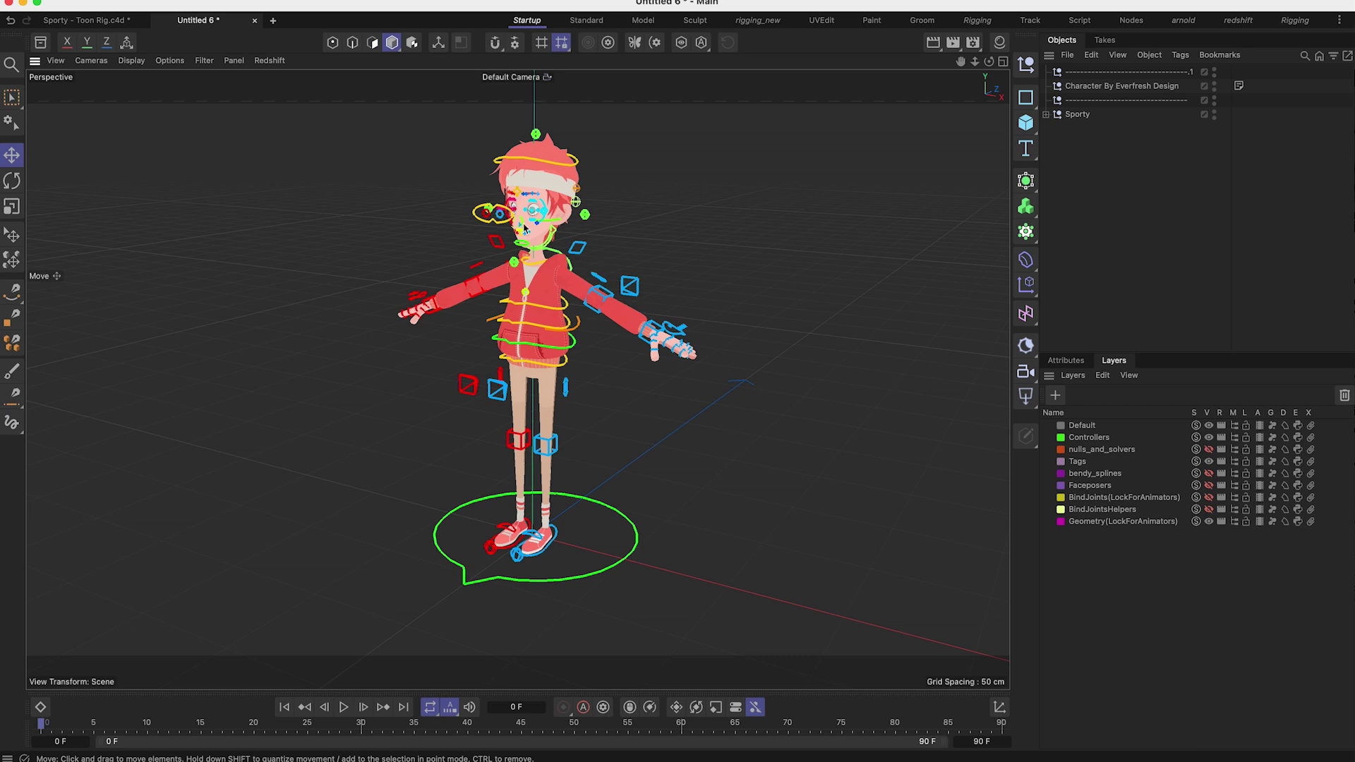
alt+drag(540, 359, 585, 471)
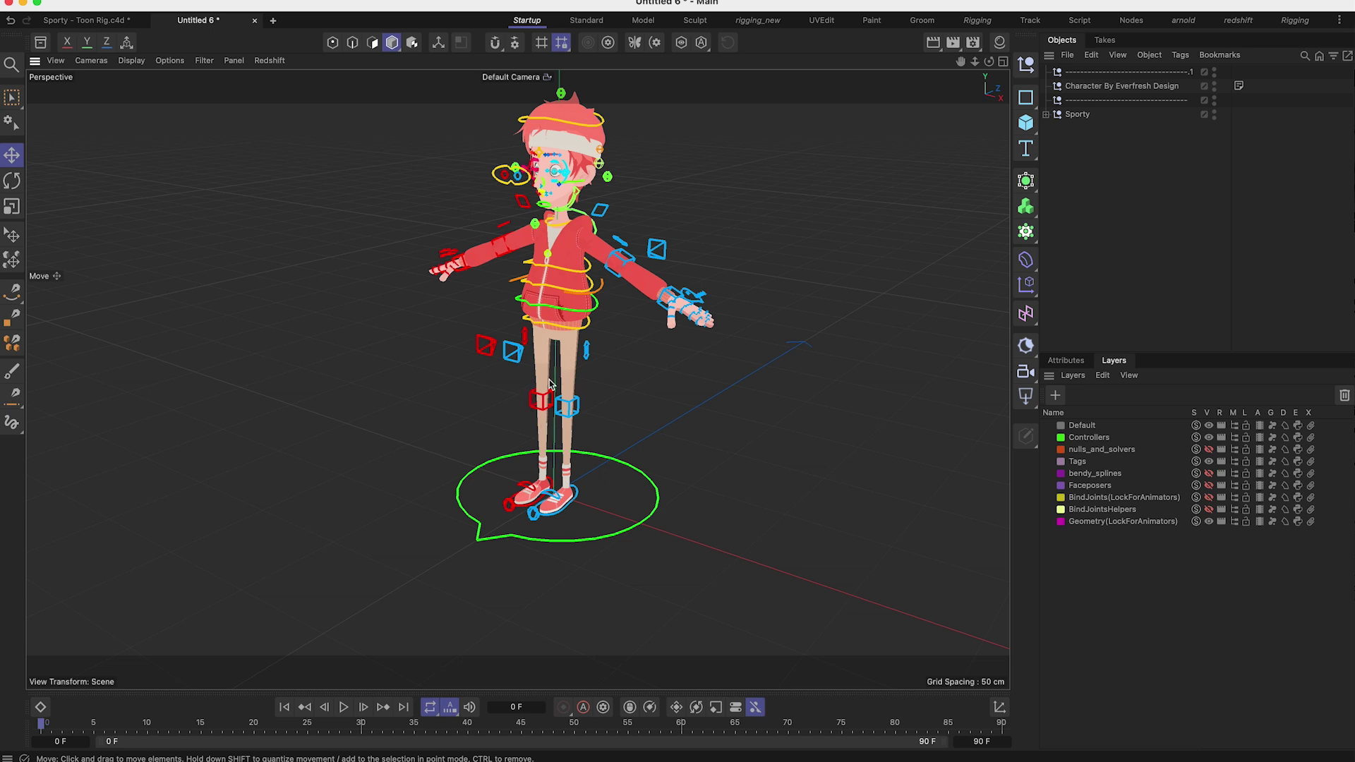
alt+middle_drag(582, 313, 563, 405)
alt+drag(536, 379, 598, 419)
alt+middle_drag(598, 419, 553, 396)
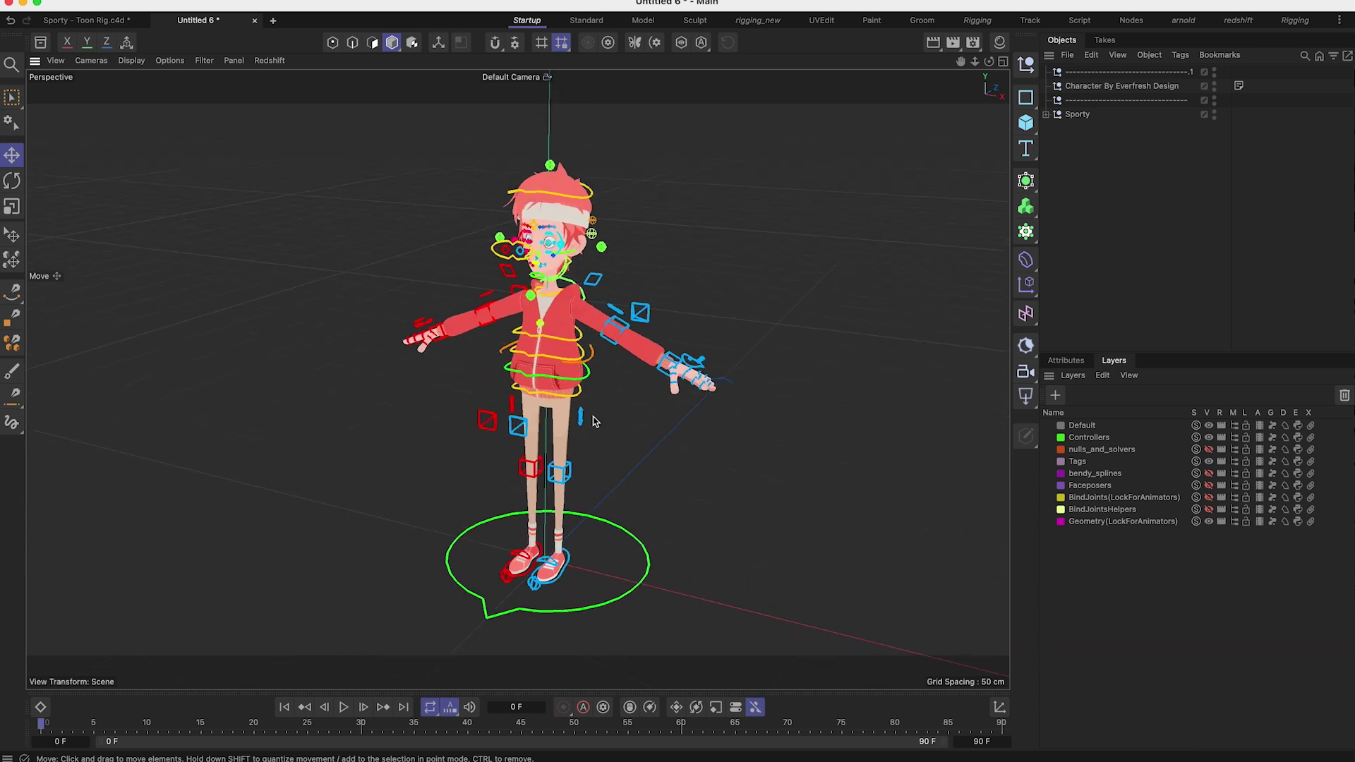
scroll(556, 397, up, 5)
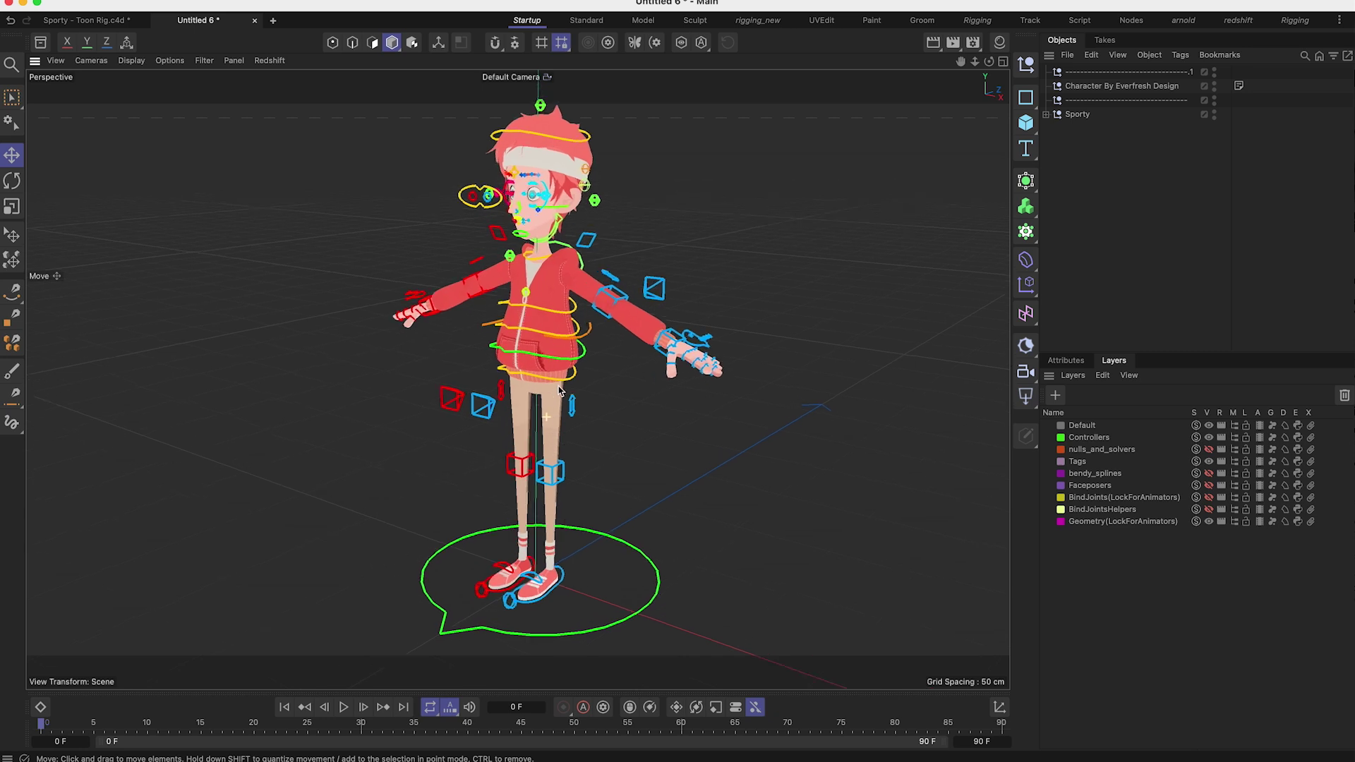
alt+right_drag(558, 391, 566, 377)
alt+middle_drag(551, 408, 542, 392)
alt+right_drag(542, 392, 542, 414)
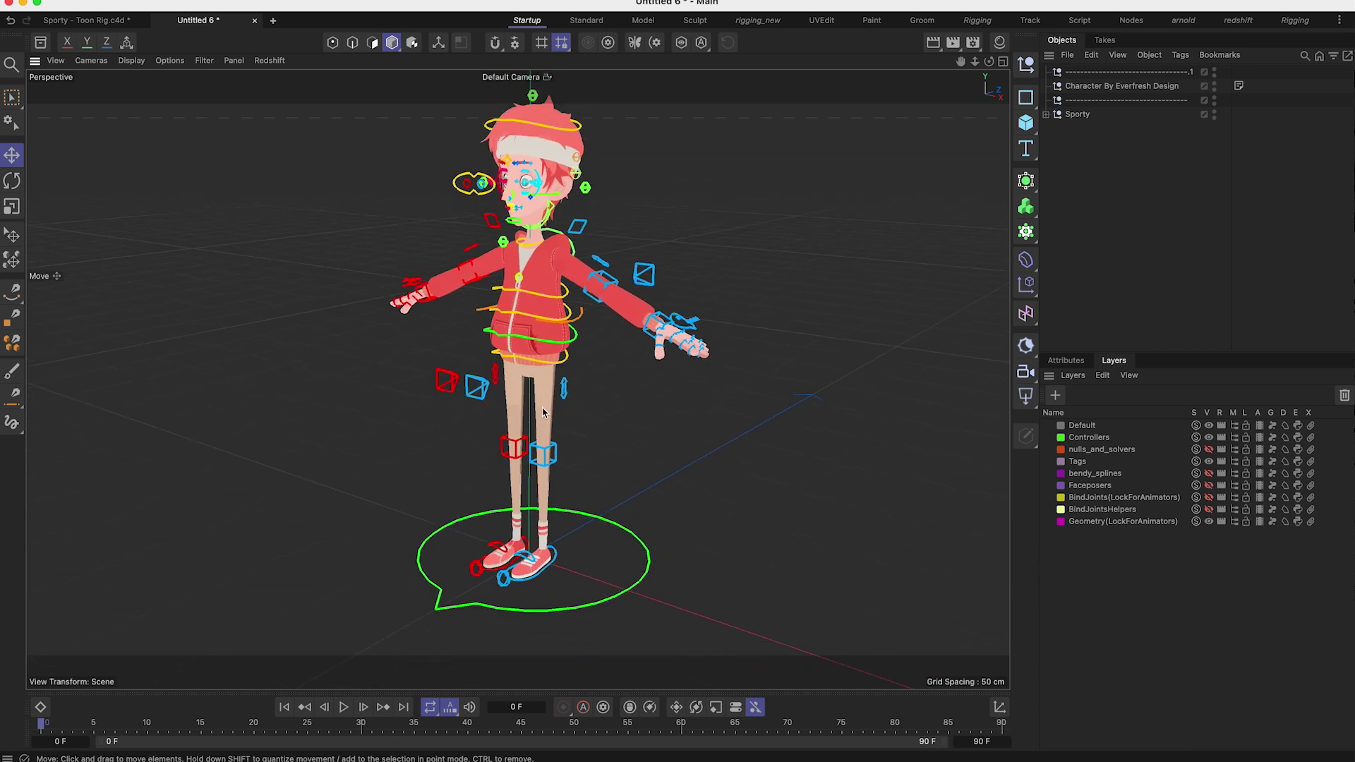
Step: Make the hidden rig layers, including the bind joints, visible in the viewport
alt+drag(507, 444, 529, 426)
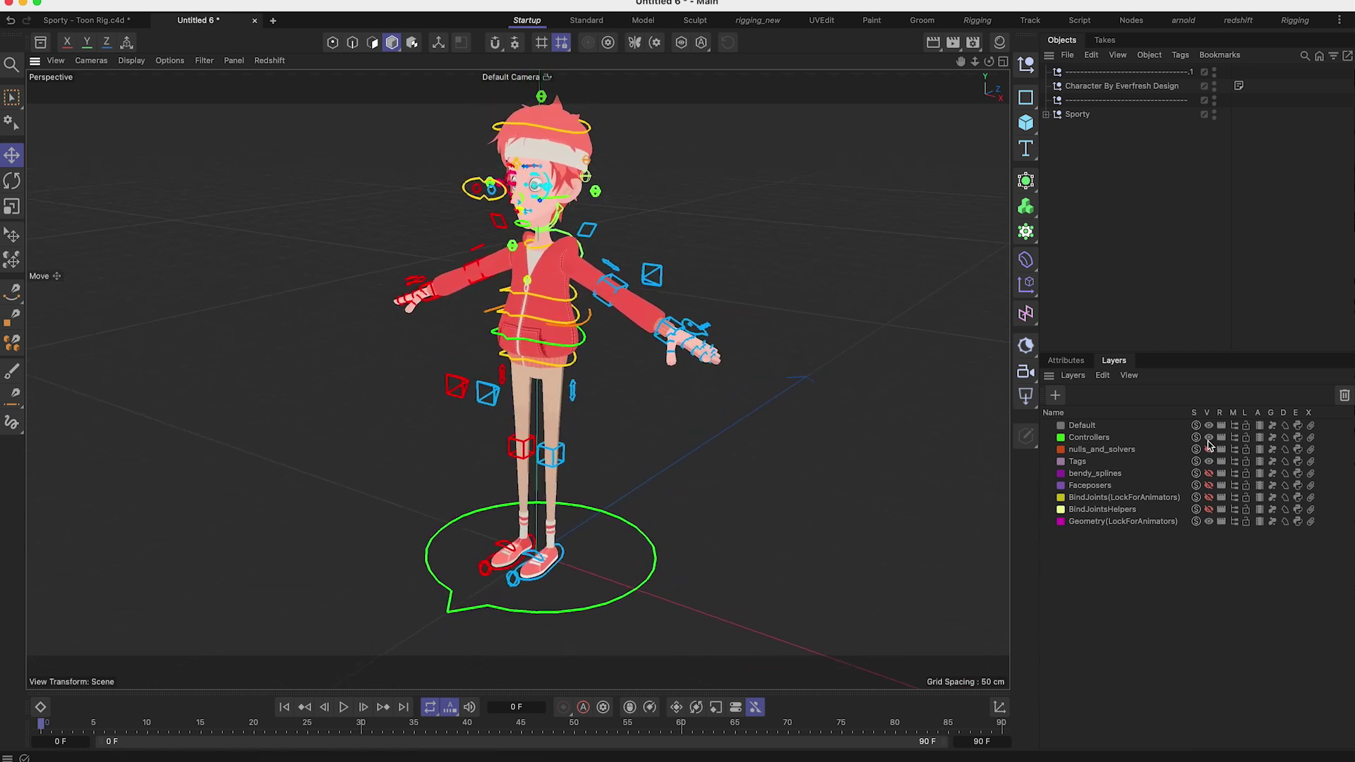
drag(1207, 438, 1212, 523)
drag(1208, 450, 1208, 437)
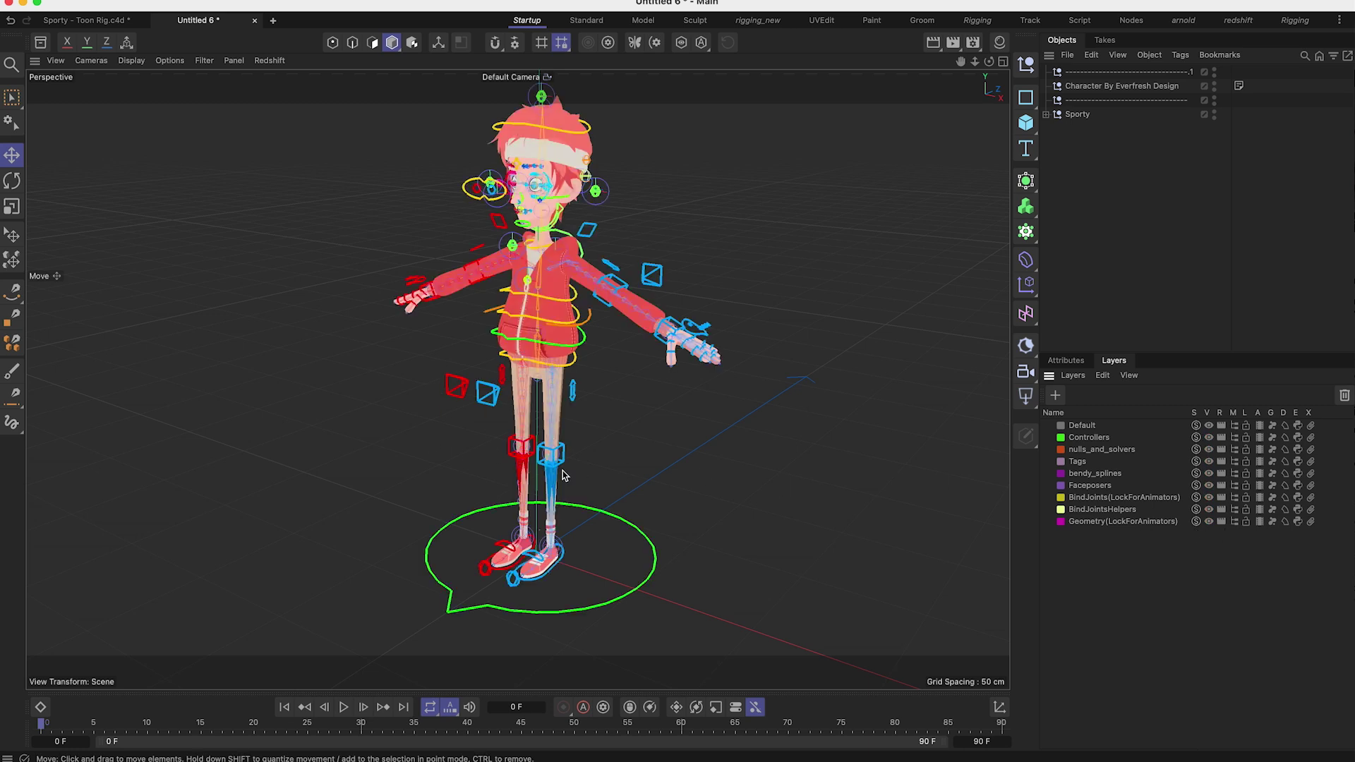
Step: Expand the Sporty hierarchy down to its meshes and disable the Subdivision Surface object
click(1046, 114)
click(1054, 156)
click(1105, 171)
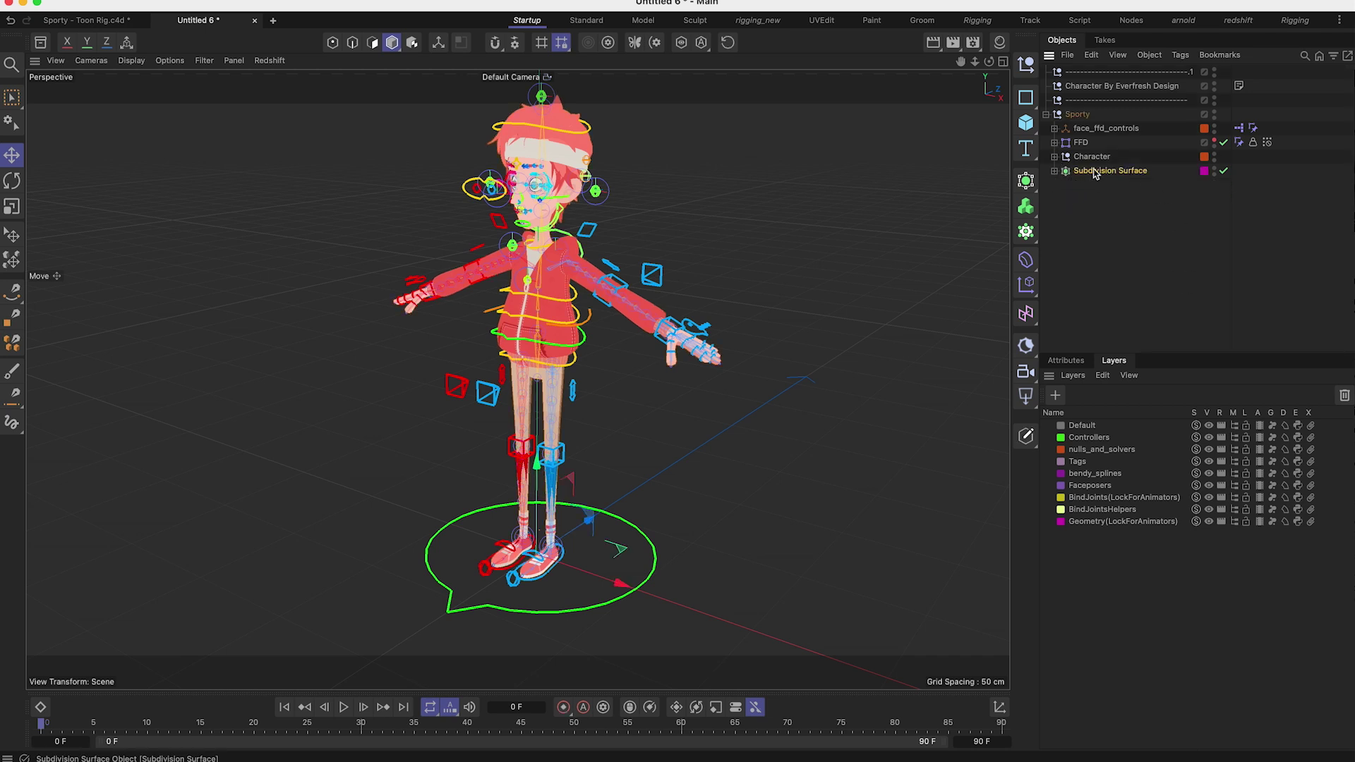
click(1054, 171)
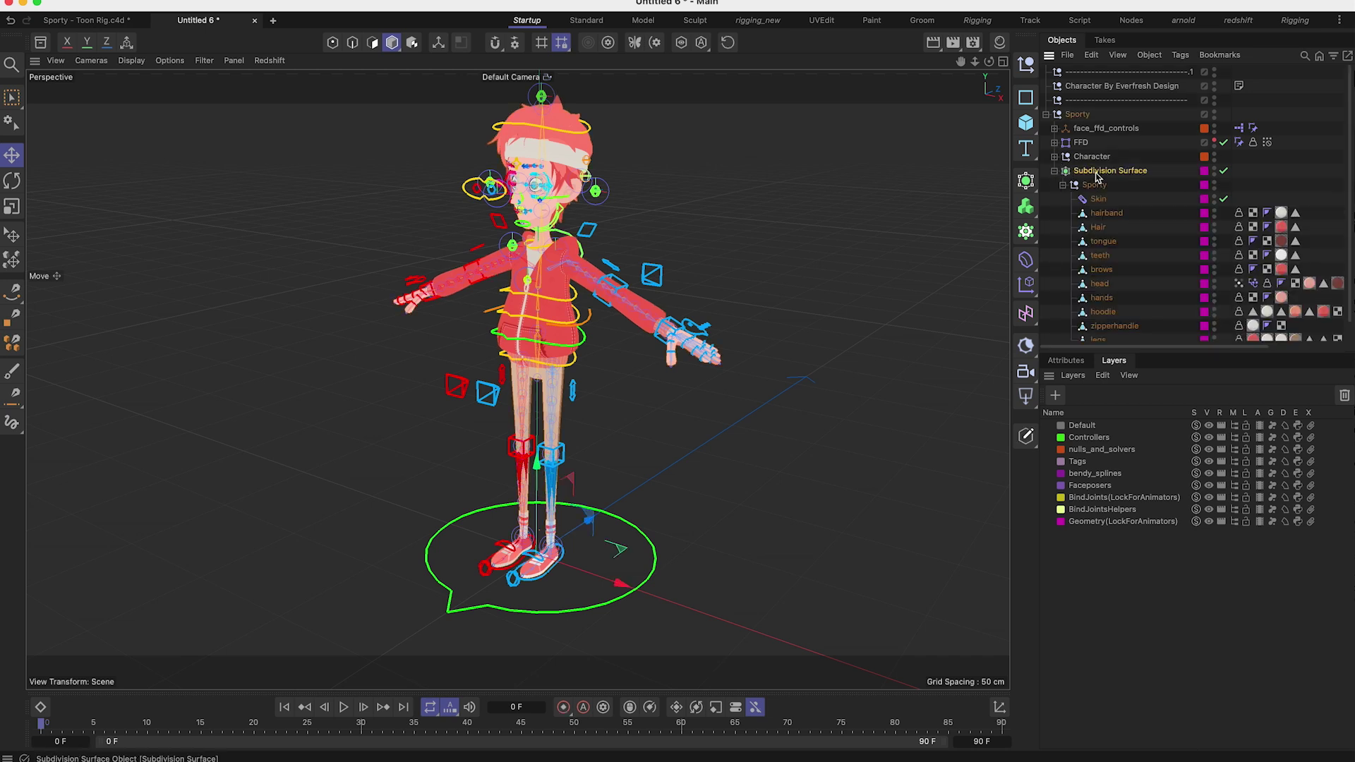
click(1224, 171)
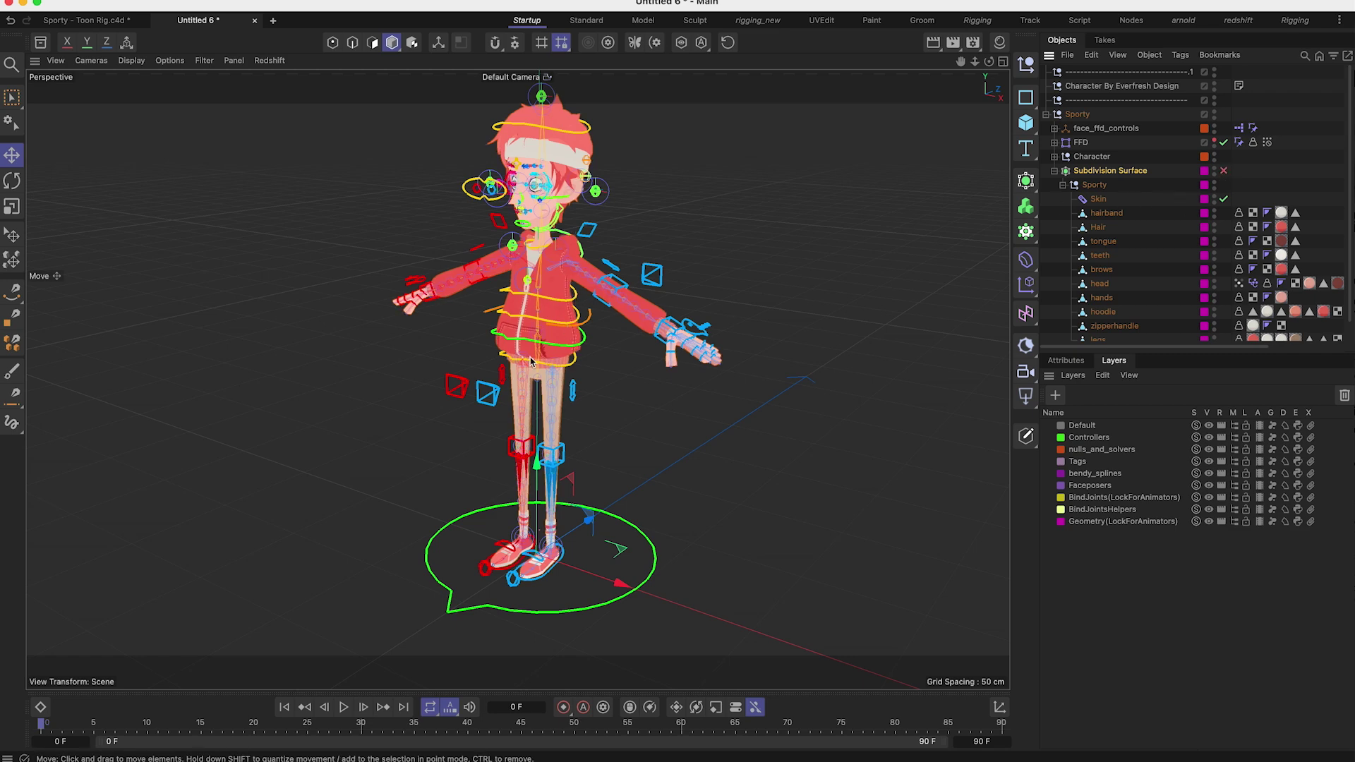
Step: Examine the unsmoothed hoodie, arms and joint chains up close and at full-body view
scroll(539, 335, up, 10)
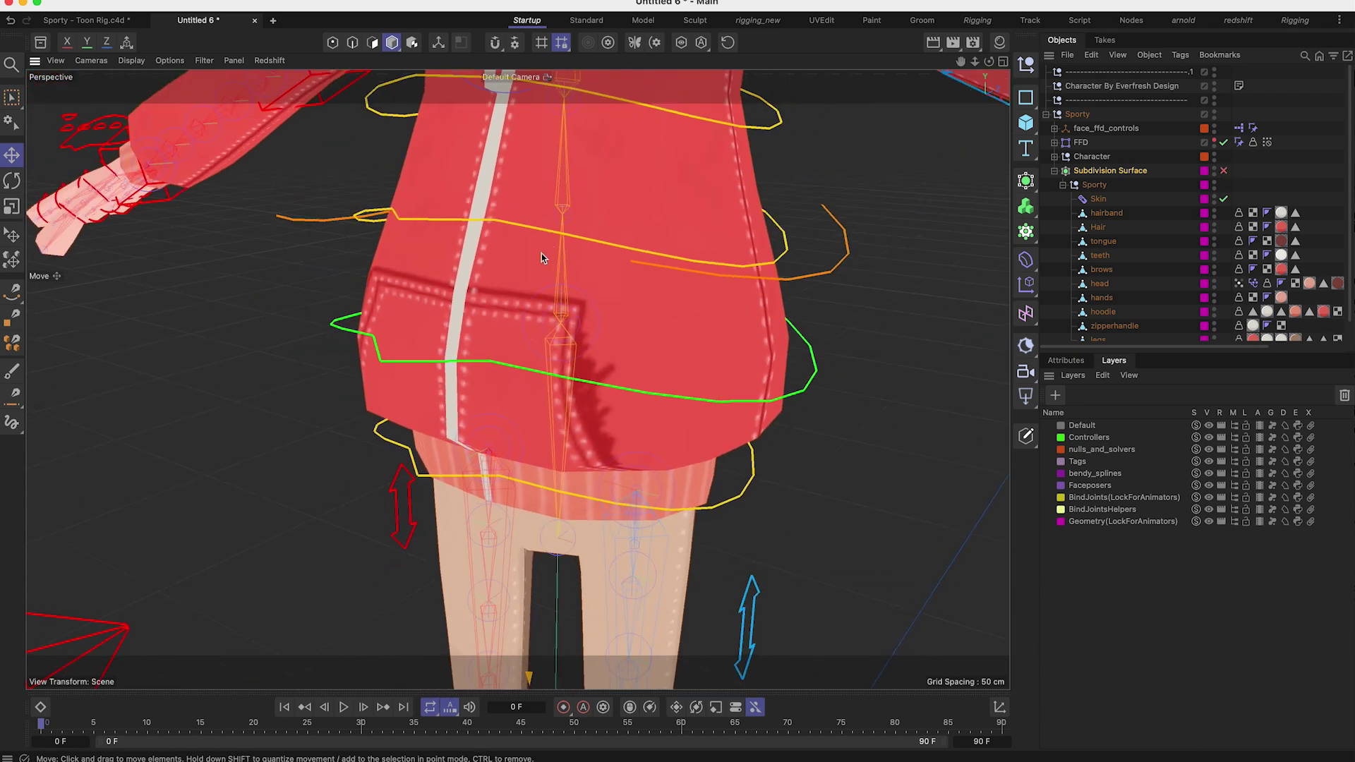
alt+middle_drag(559, 114, 509, 374)
alt+middle_drag(572, 255, 499, 324)
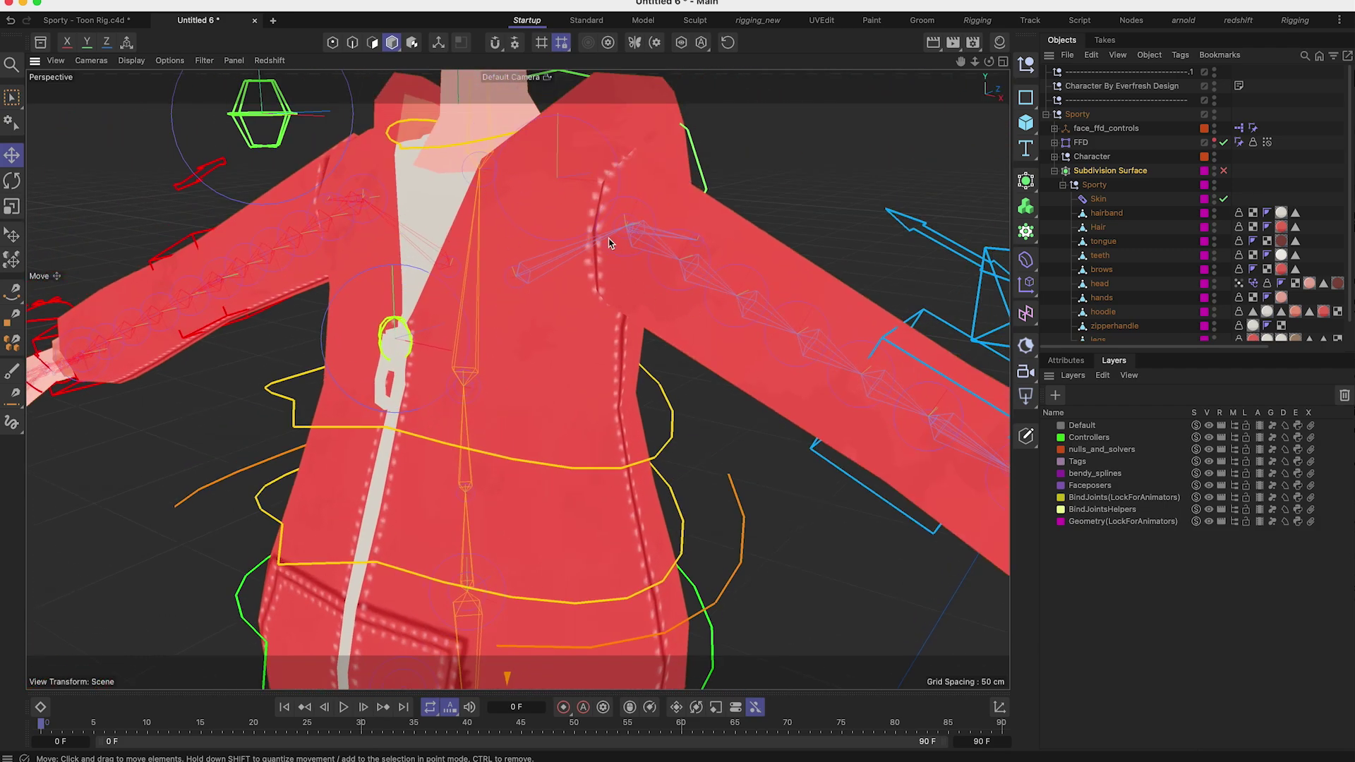
scroll(612, 243, down, 10)
alt+middle_drag(605, 387, 573, 316)
alt+middle_drag(574, 229, 542, 326)
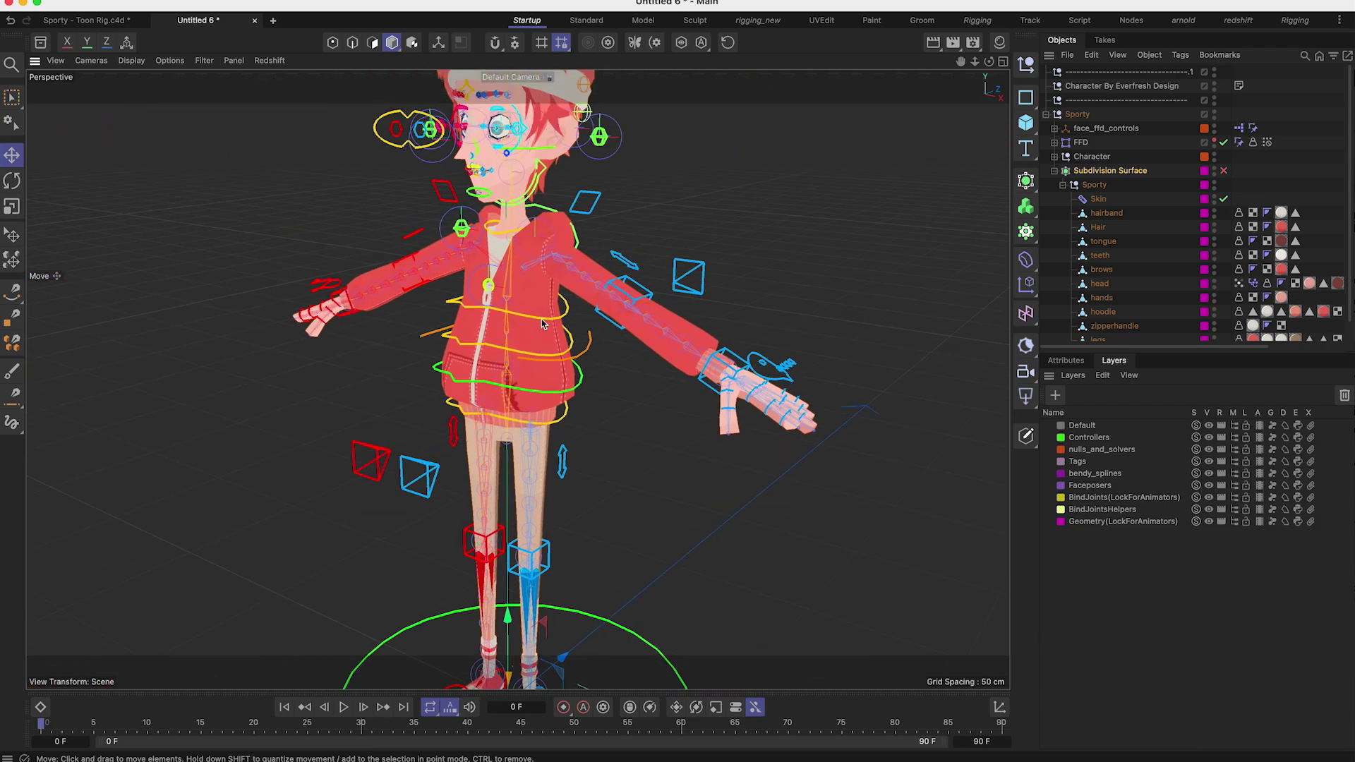
scroll(541, 323, down, 6)
alt+drag(536, 330, 585, 302)
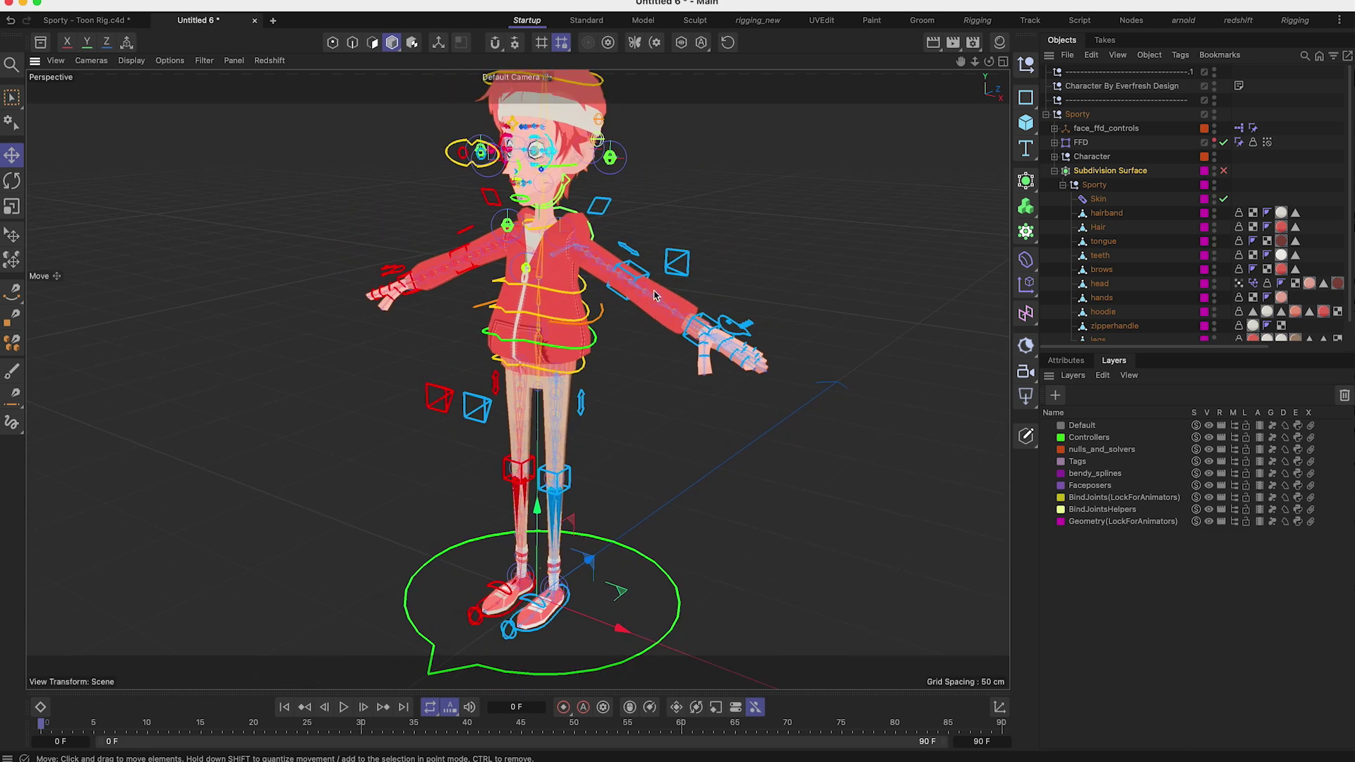
scroll(652, 297, up, 5)
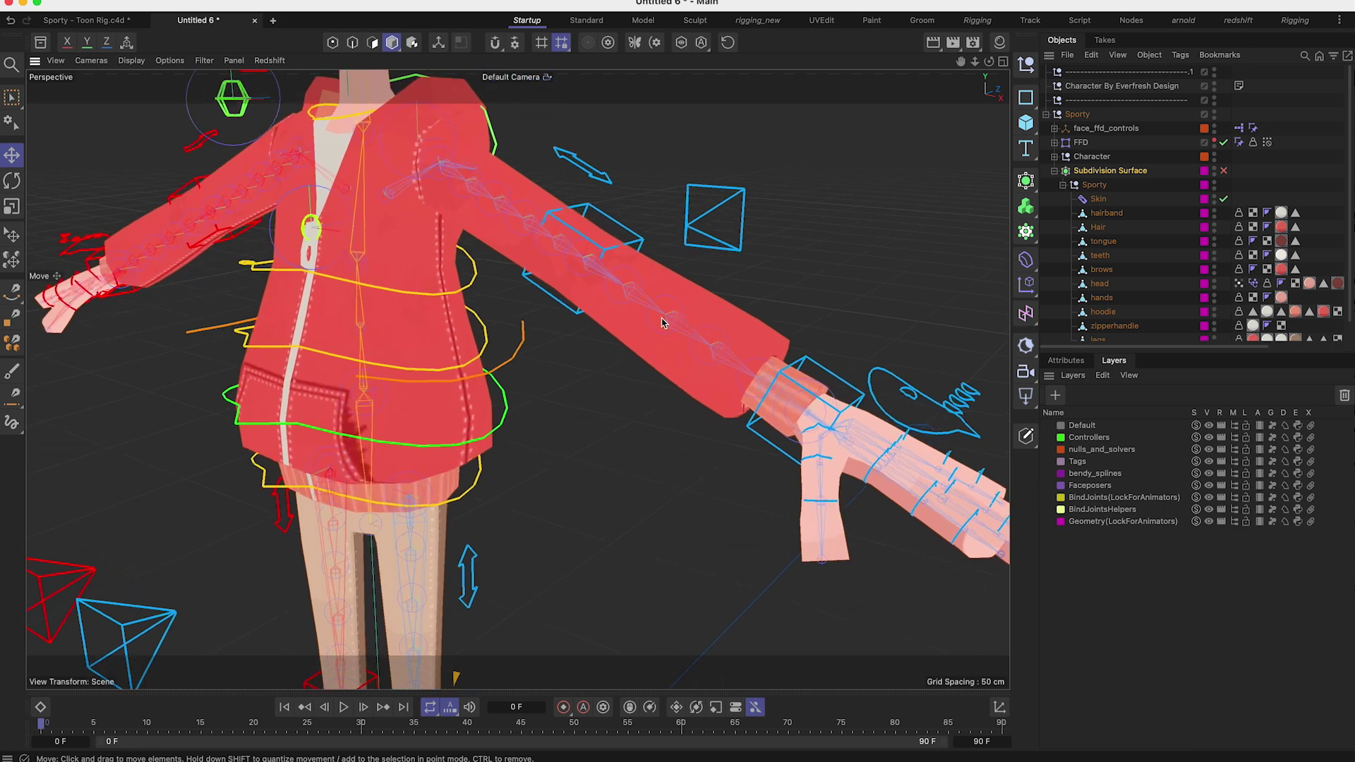
scroll(736, 362, down, 5)
Step: Select the left foot controller and lock the Geometry(LockForAnimators) layer
alt+middle_drag(656, 354, 648, 173)
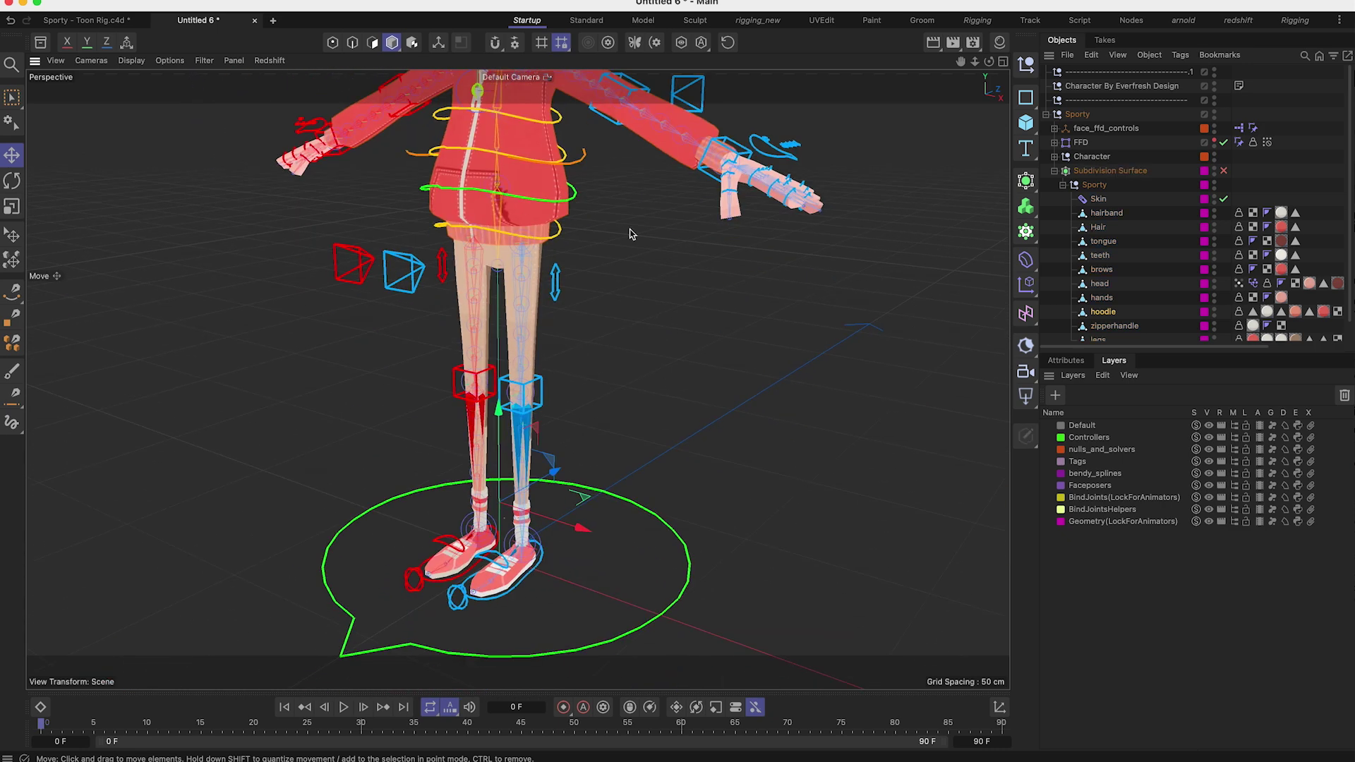
click(525, 593)
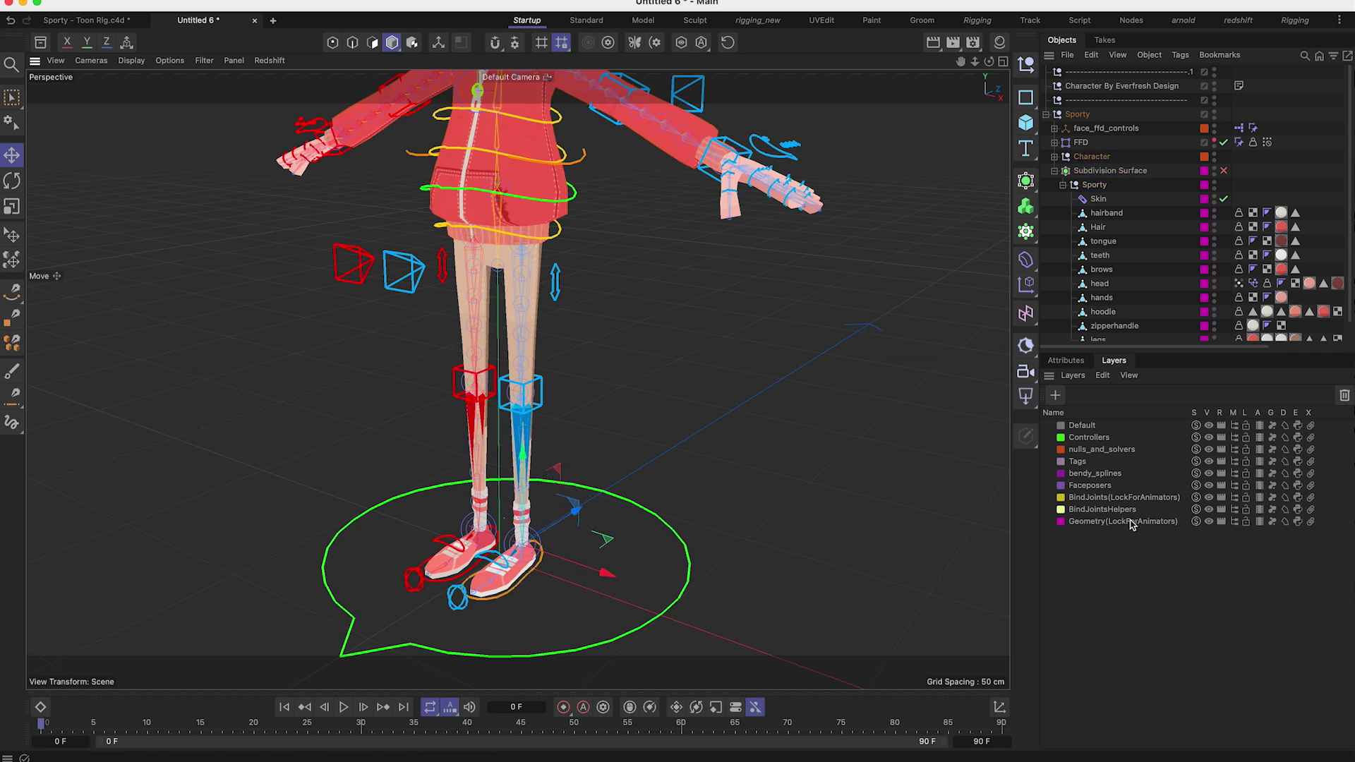
click(1246, 522)
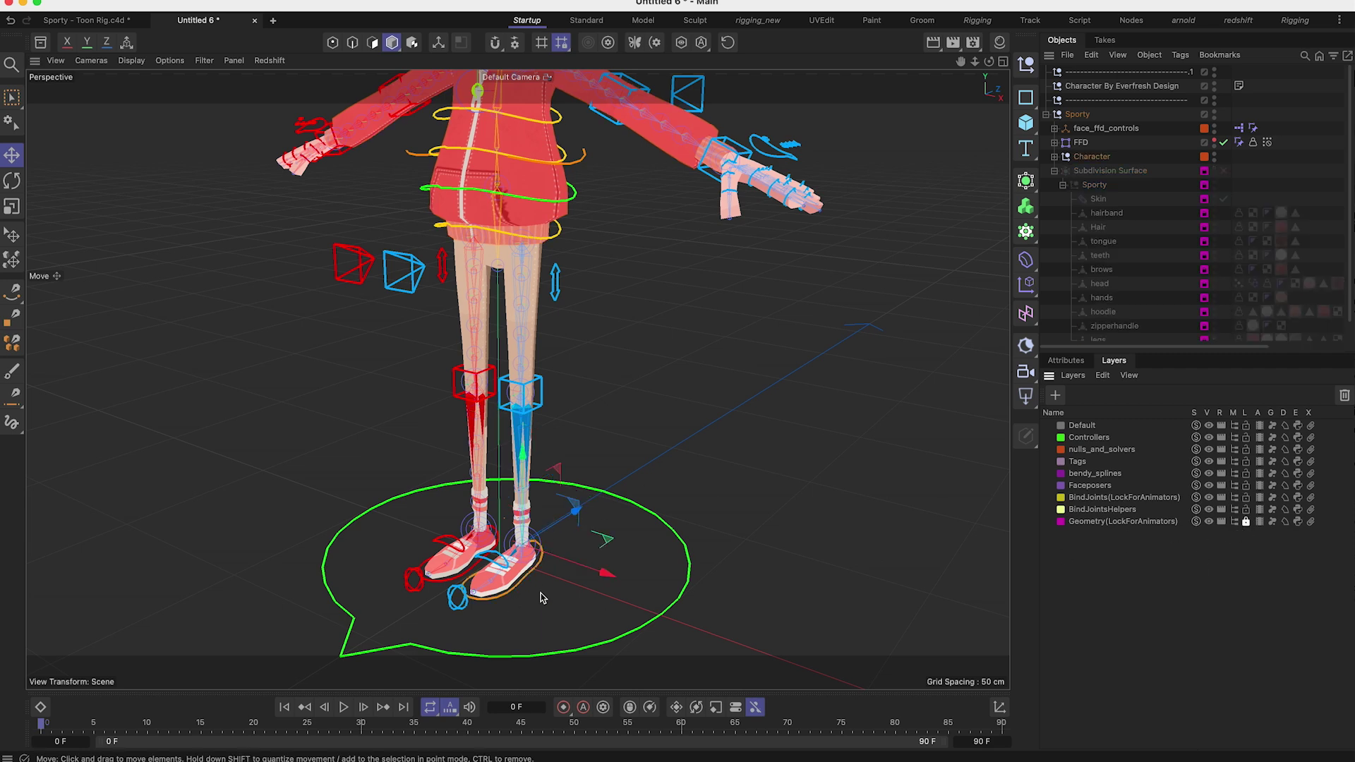
Step: Try raising and moving the left foot controller to examine the knee bend, and undo the moves
drag(523, 466, 637, 535)
alt+drag(492, 439, 542, 423)
scroll(536, 410, up, 5)
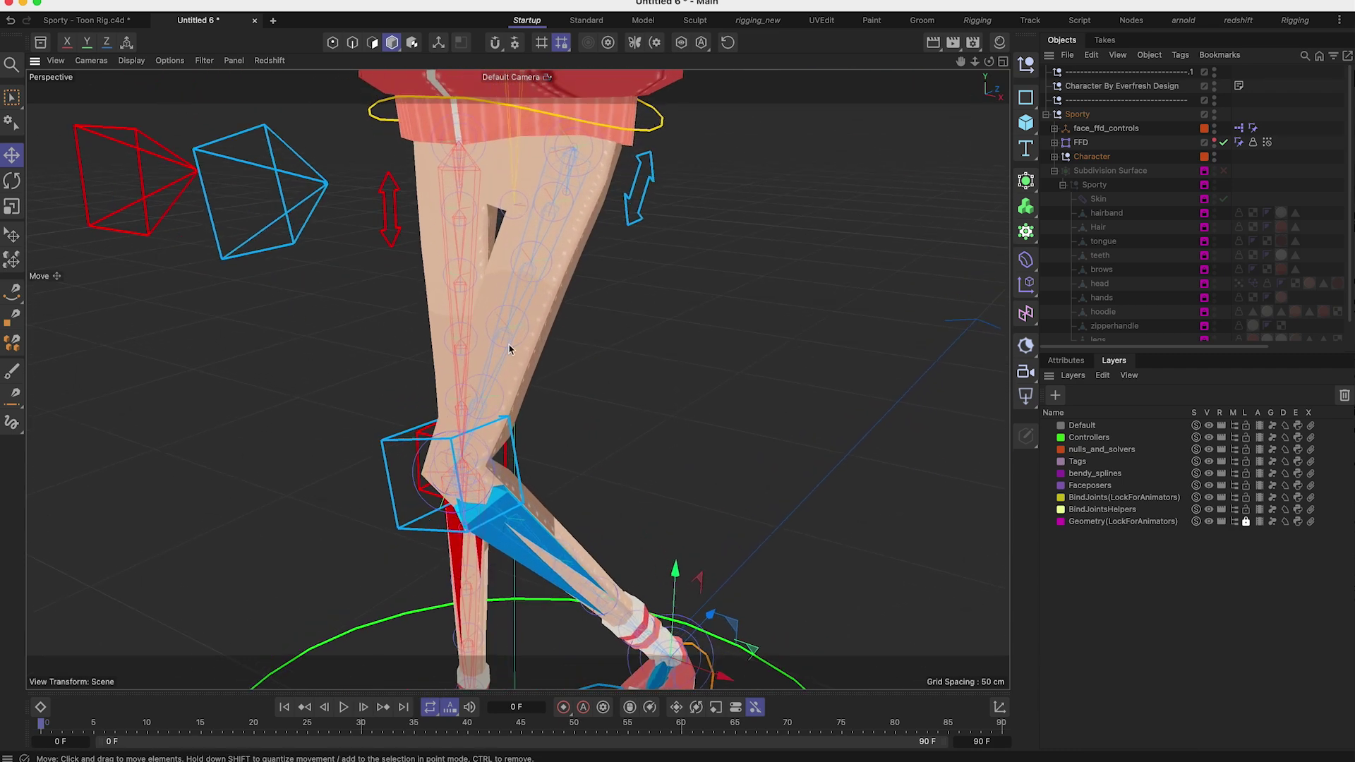
alt+middle_drag(565, 522, 520, 417)
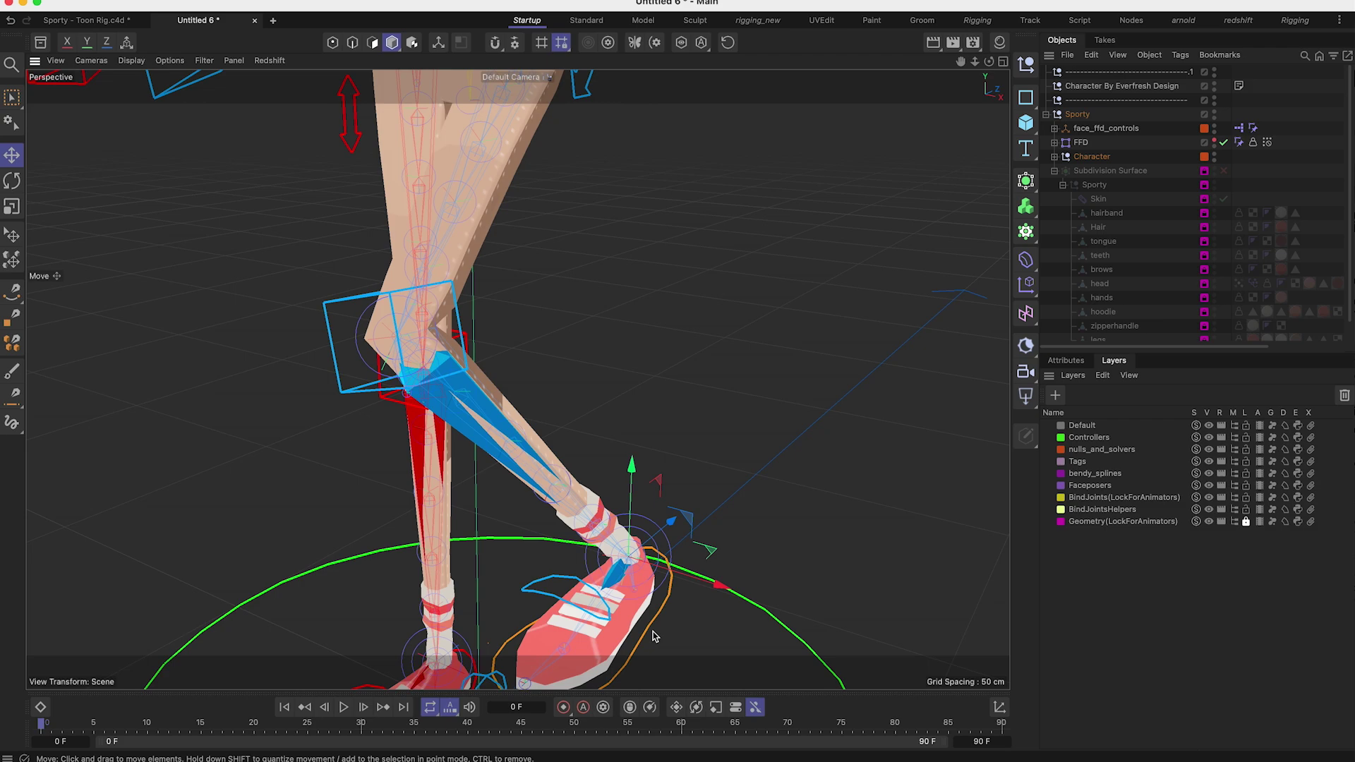
alt+middle_drag(500, 358, 508, 420)
mouse_move(508, 420)
alt+mouse_down()
mouse_move(547, 423)
mouse_move(488, 422)
alt+mouse_up()
scroll(559, 234, down, 8)
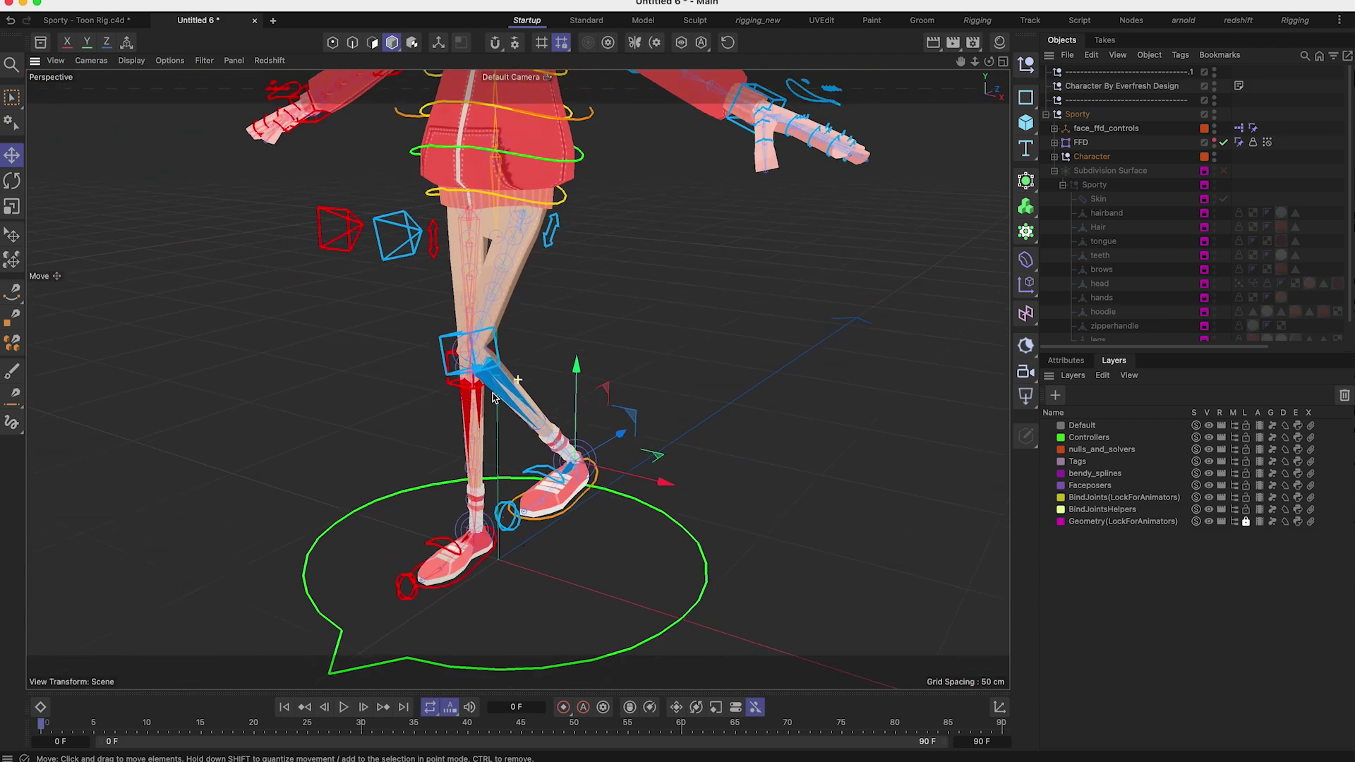
scroll(471, 421, down, 5)
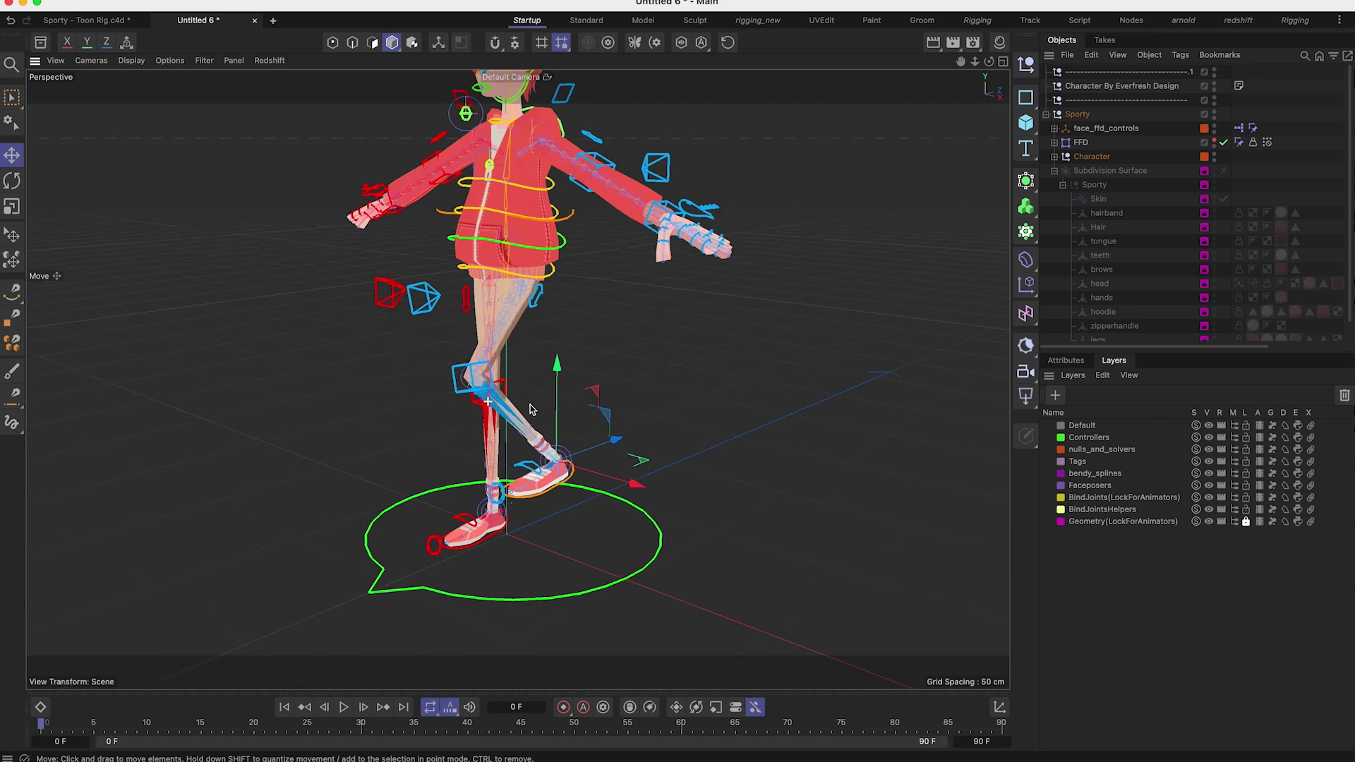
scroll(509, 407, up, 3)
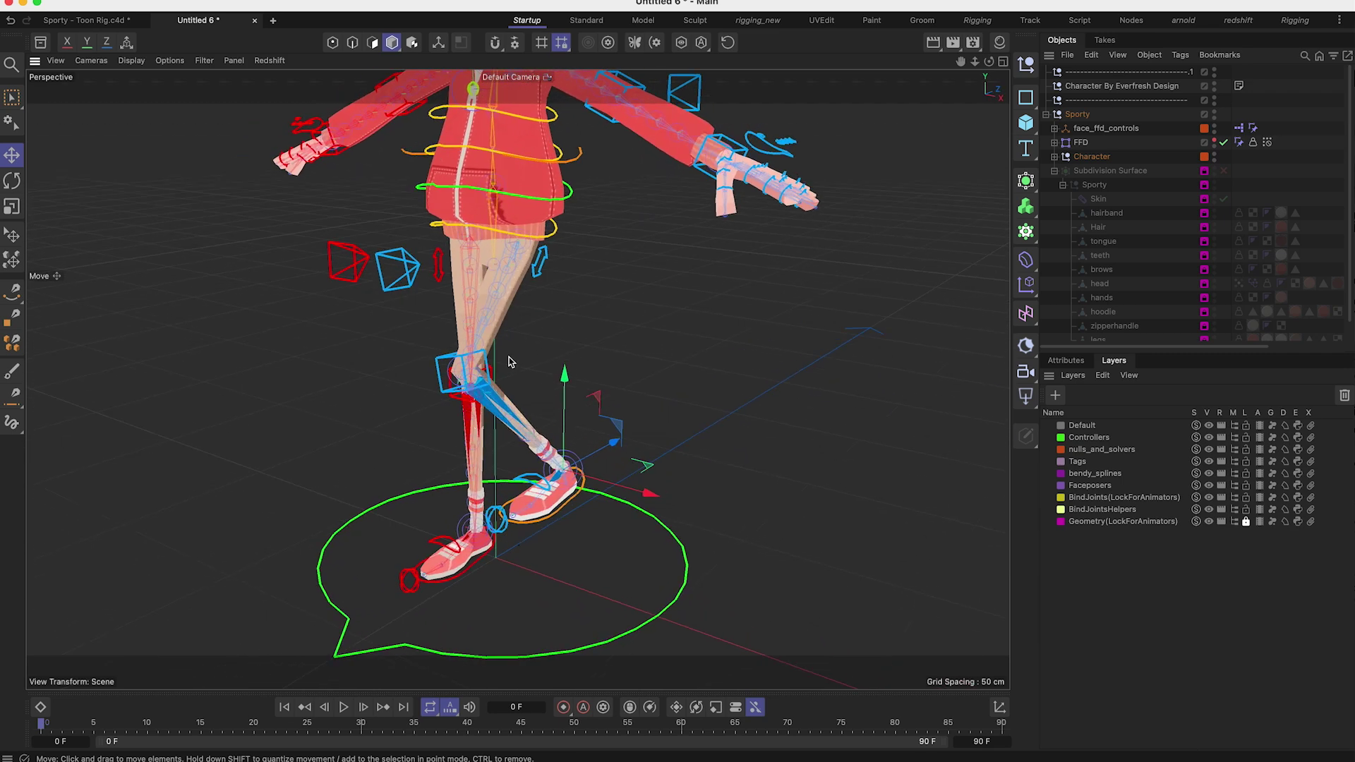
key(super+z)
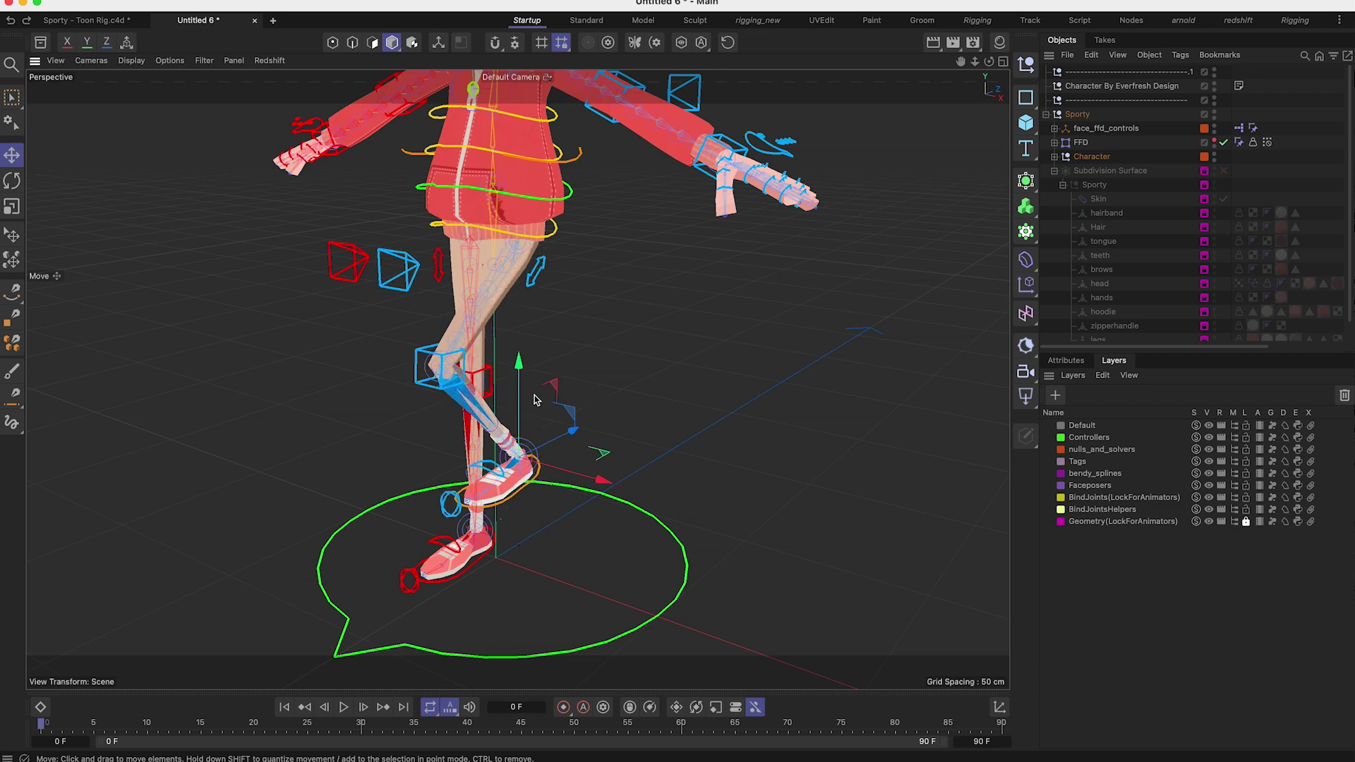
key(super+z)
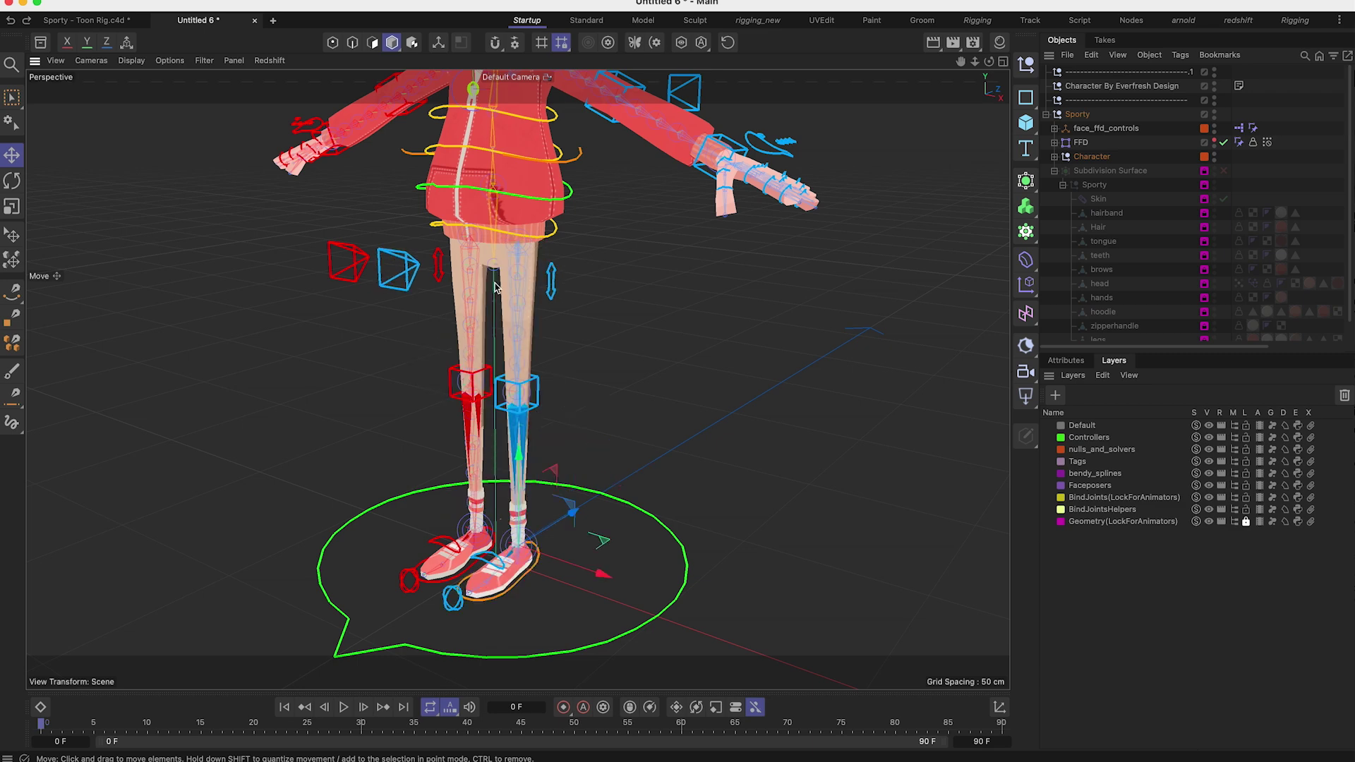
Step: Try moving the left foot controller upward twice more to test the leg's IK, undoing each move
alt+middle_drag(497, 258, 510, 258)
alt+middle_drag(519, 334, 513, 429)
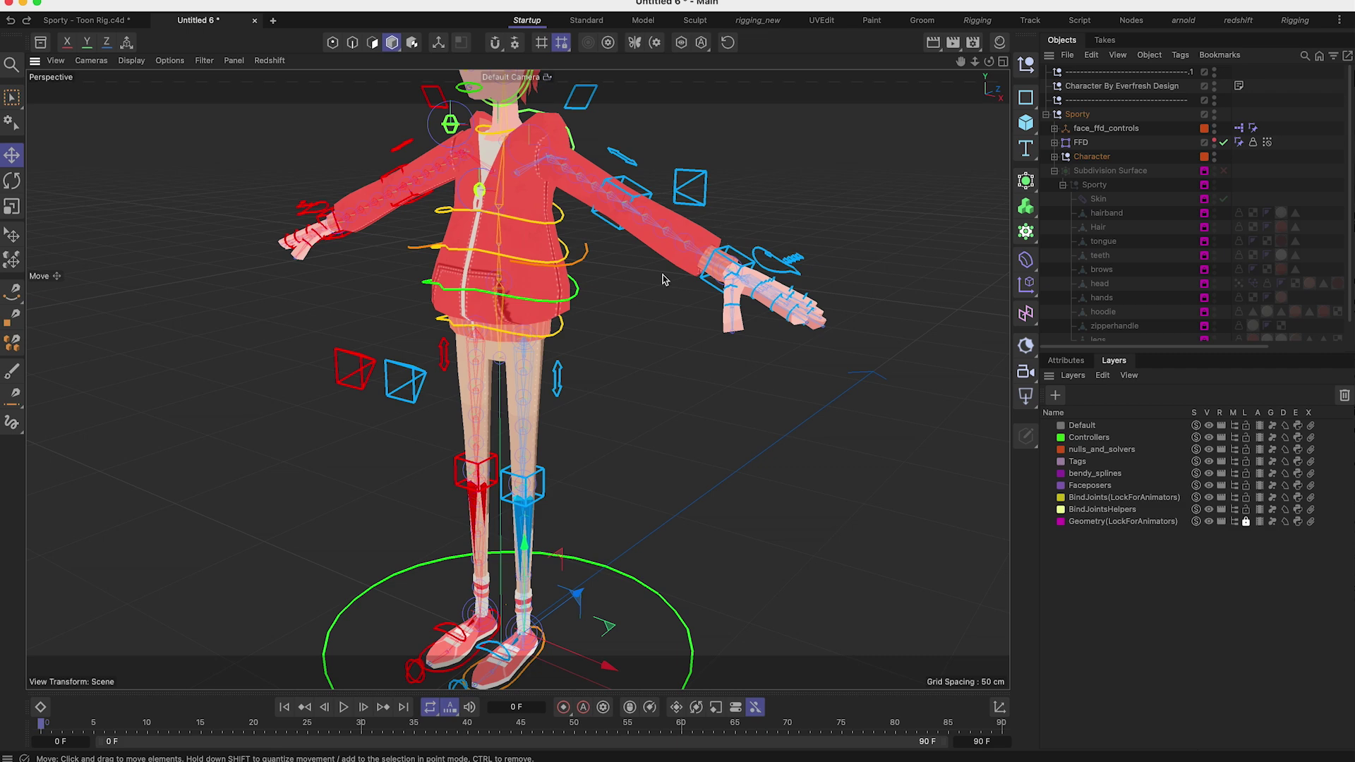
alt+middle_drag(513, 488, 500, 345)
alt+drag(537, 488, 511, 496)
alt+middle_drag(511, 495, 526, 551)
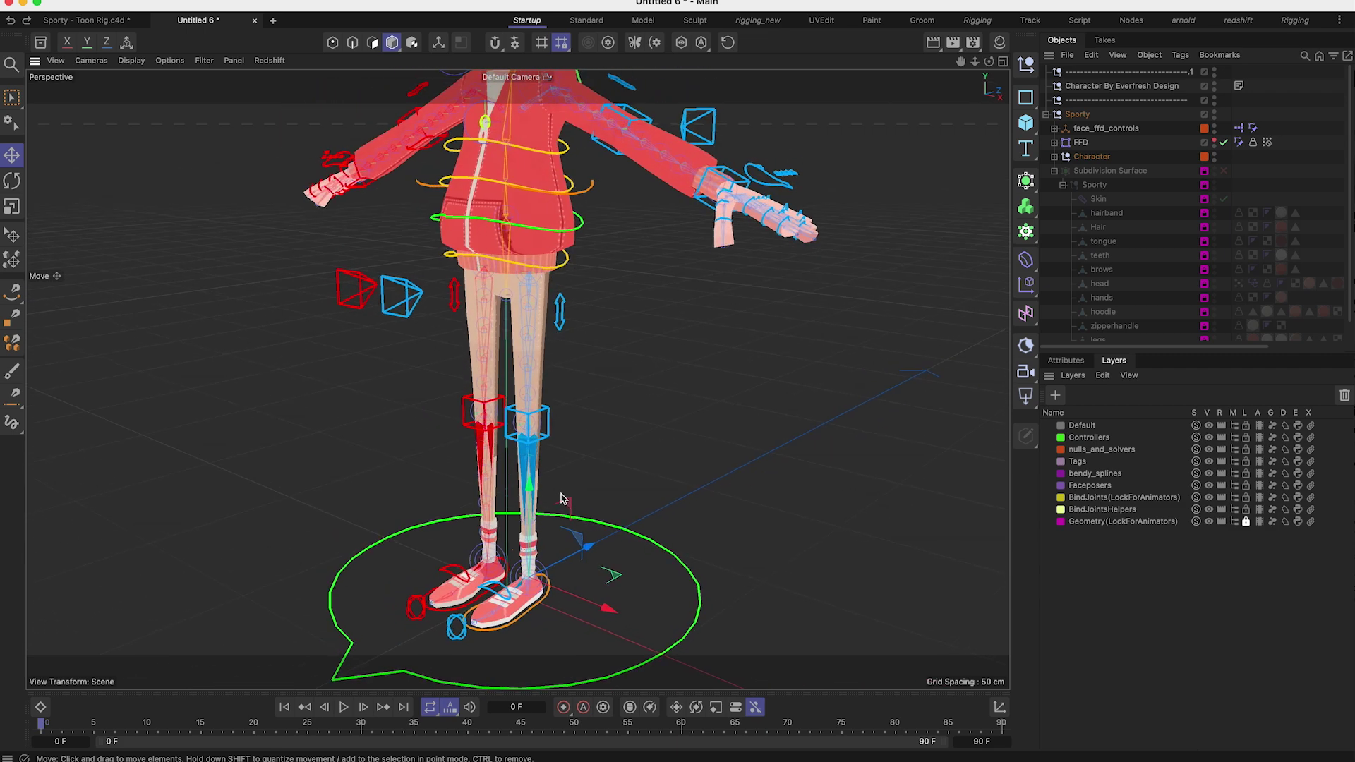
drag(571, 497, 587, 415)
key(super+z)
alt+drag(564, 520, 547, 419)
key(super+z)
Step: Try moving the left hand controller toward the body to test the arm's IK, and undo it
alt+middle_drag(679, 187, 655, 395)
click(677, 417)
drag(752, 460, 631, 383)
key(super+z)
alt+drag(637, 485, 776, 502)
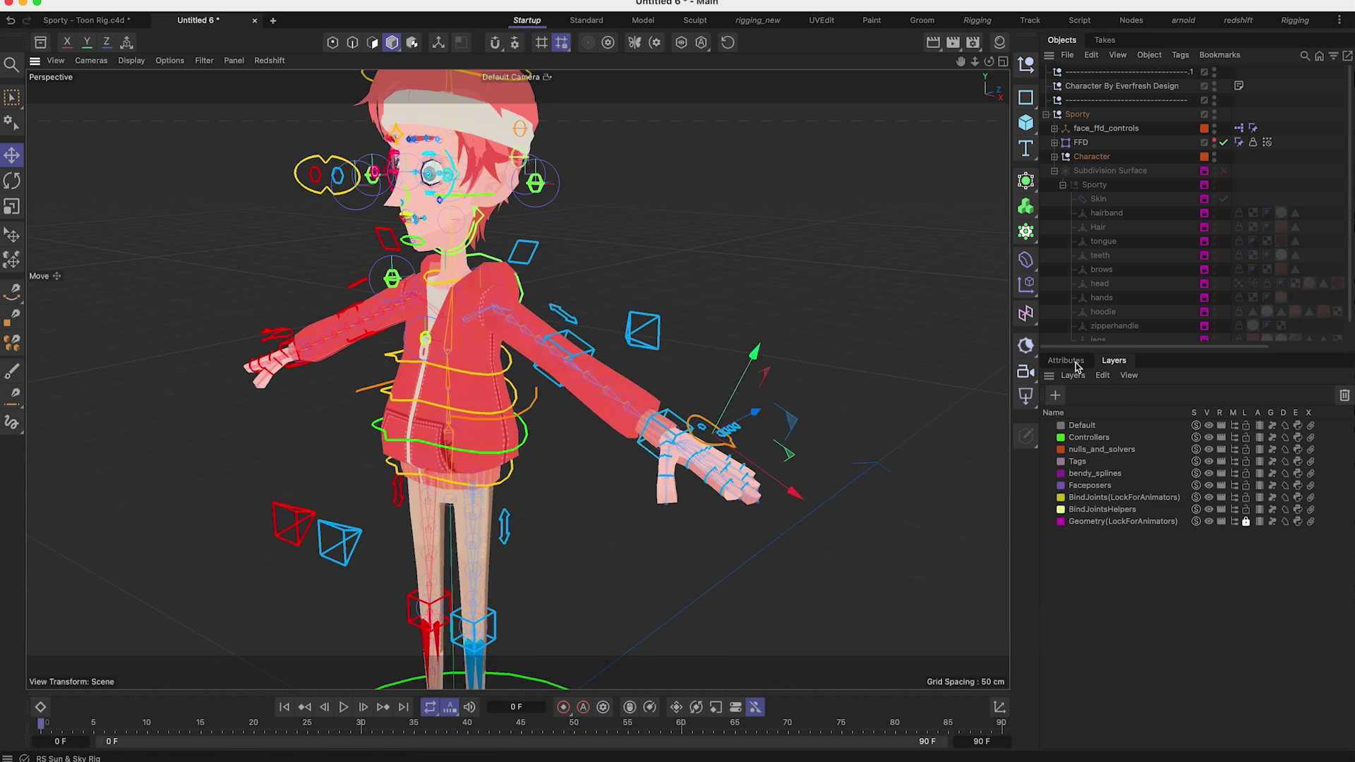
Step: Set IK/FK_Blend to 100 % in the attributes of the left hand controller L_Hand_CON+
click(1066, 361)
click(1212, 411)
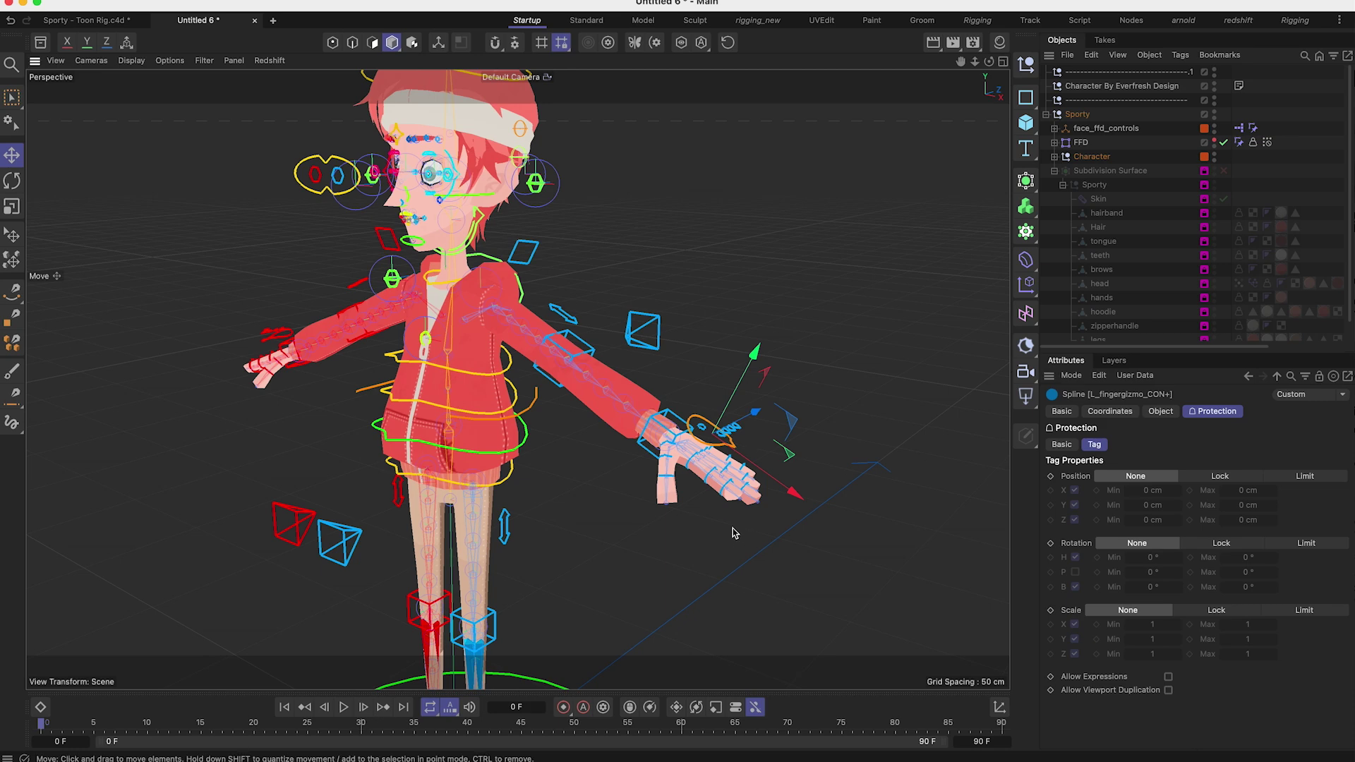
click(699, 424)
drag(1263, 616, 1339, 613)
Step: Try rotating the left upper arm with the L_bicep_FK_CON+ controller, and undo the rotation
scroll(630, 384, up, 5)
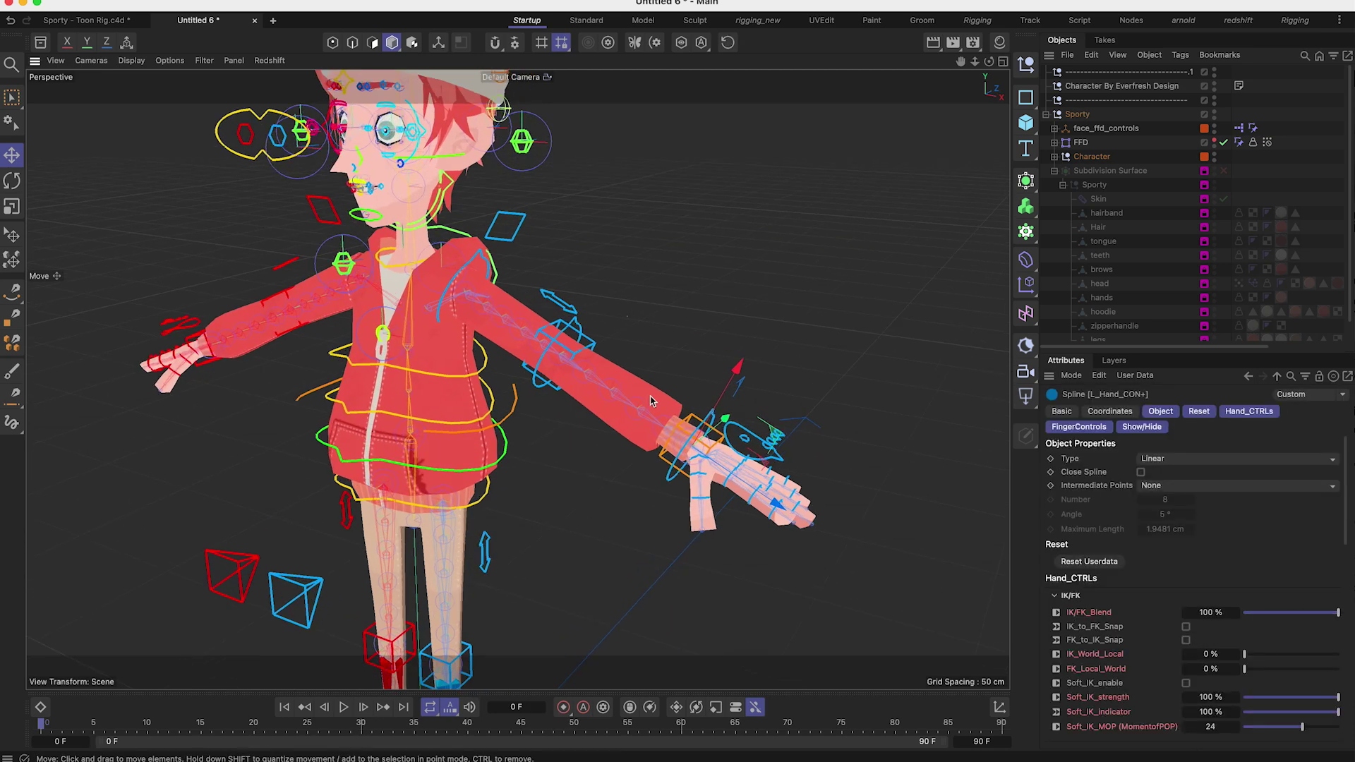
alt+middle_drag(527, 275, 579, 341)
alt+drag(567, 369, 568, 353)
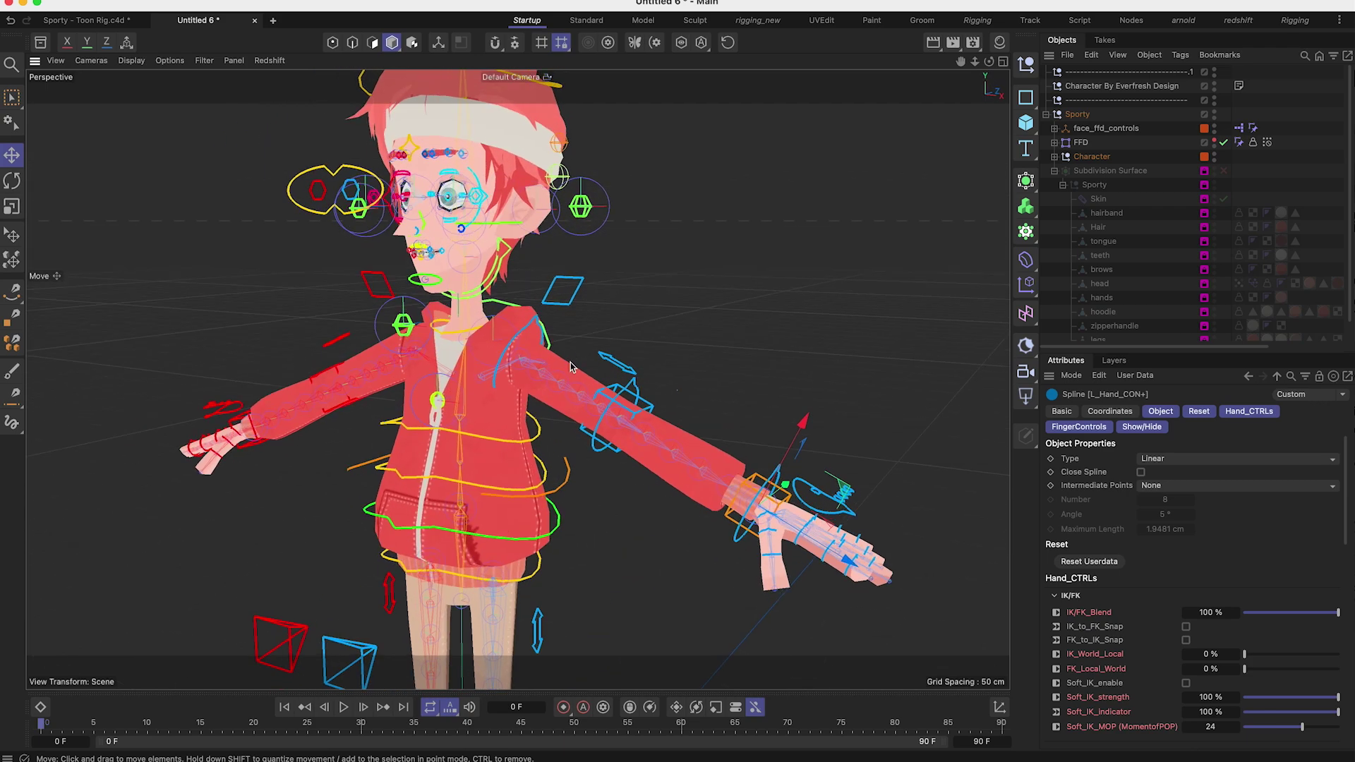
scroll(536, 338, up, 3)
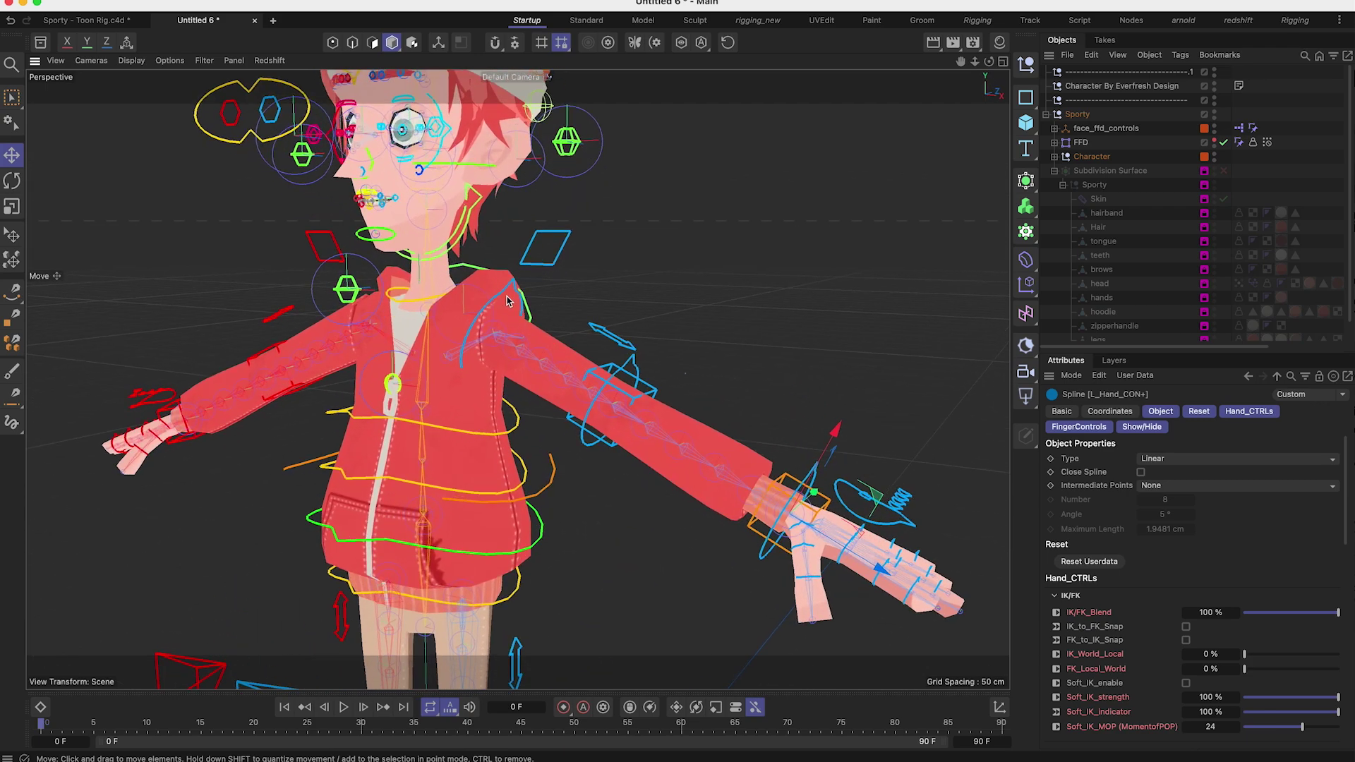
click(513, 330)
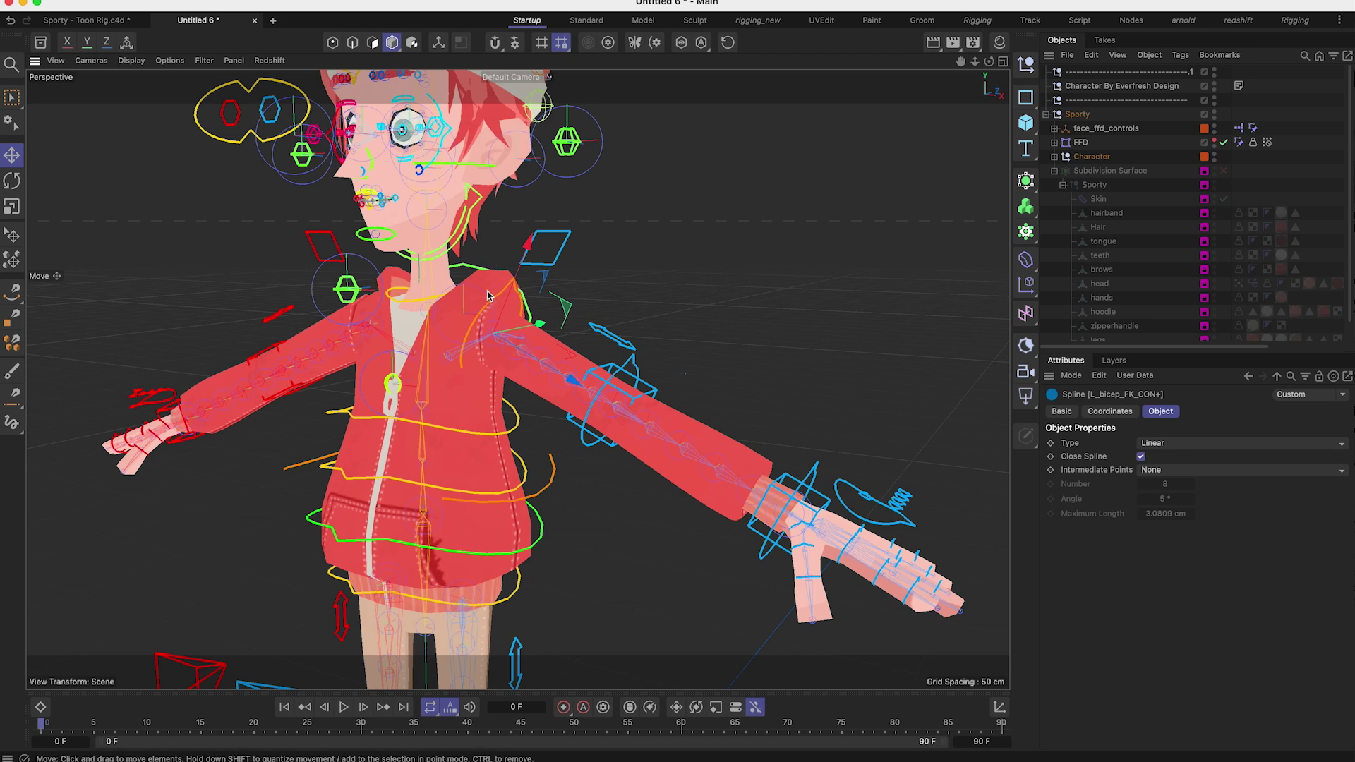
key(r)
mouse_move(547, 335)
mouse_down()
mouse_move(539, 304)
mouse_move(549, 337)
mouse_up()
key(super+z)
Step: Try rotating the left forearm with the L_forearm_FK_CON+ controller, and undo the rotation
click(589, 418)
drag(621, 451, 608, 459)
key(ctrl+z)
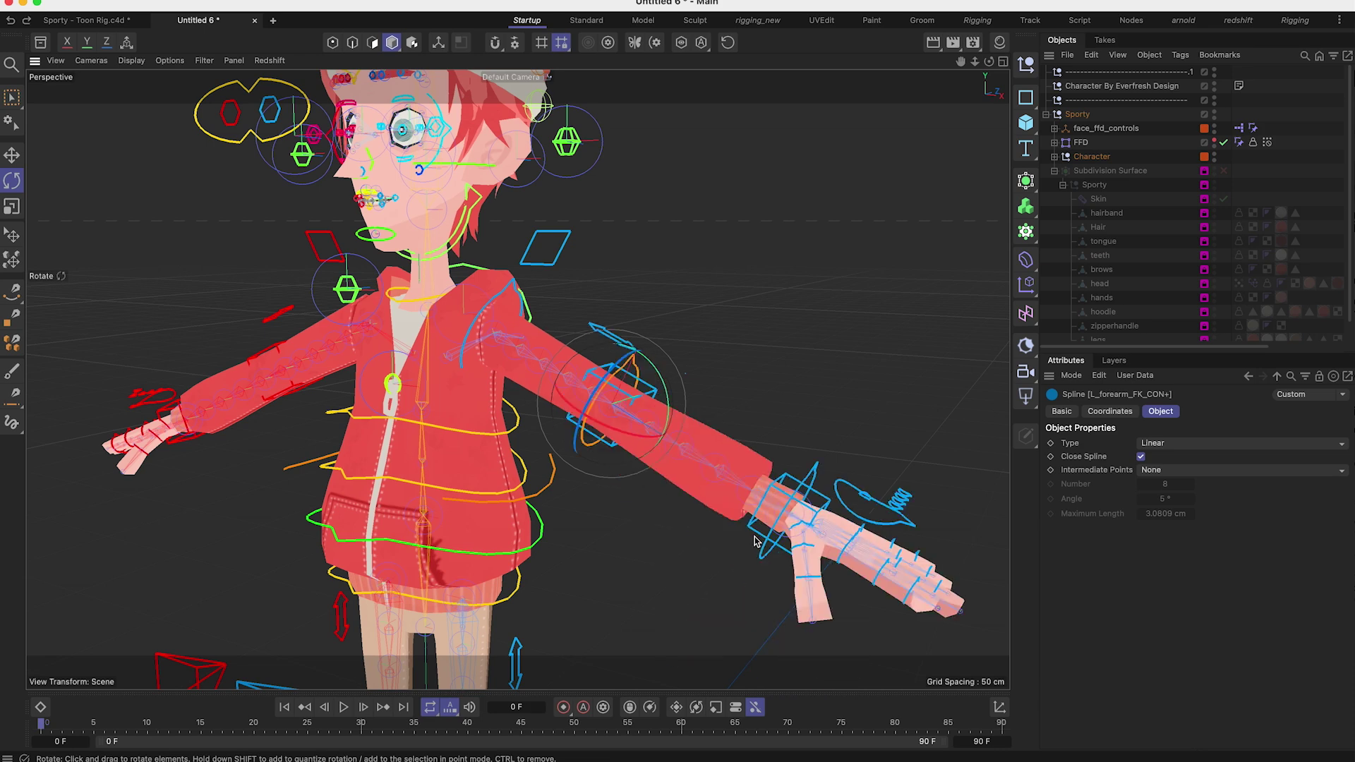
Step: Try rotating the left hand with the L_wrist_FK_CON+ controller, and undo the rotation
click(776, 537)
drag(799, 563, 793, 548)
key(super+z)
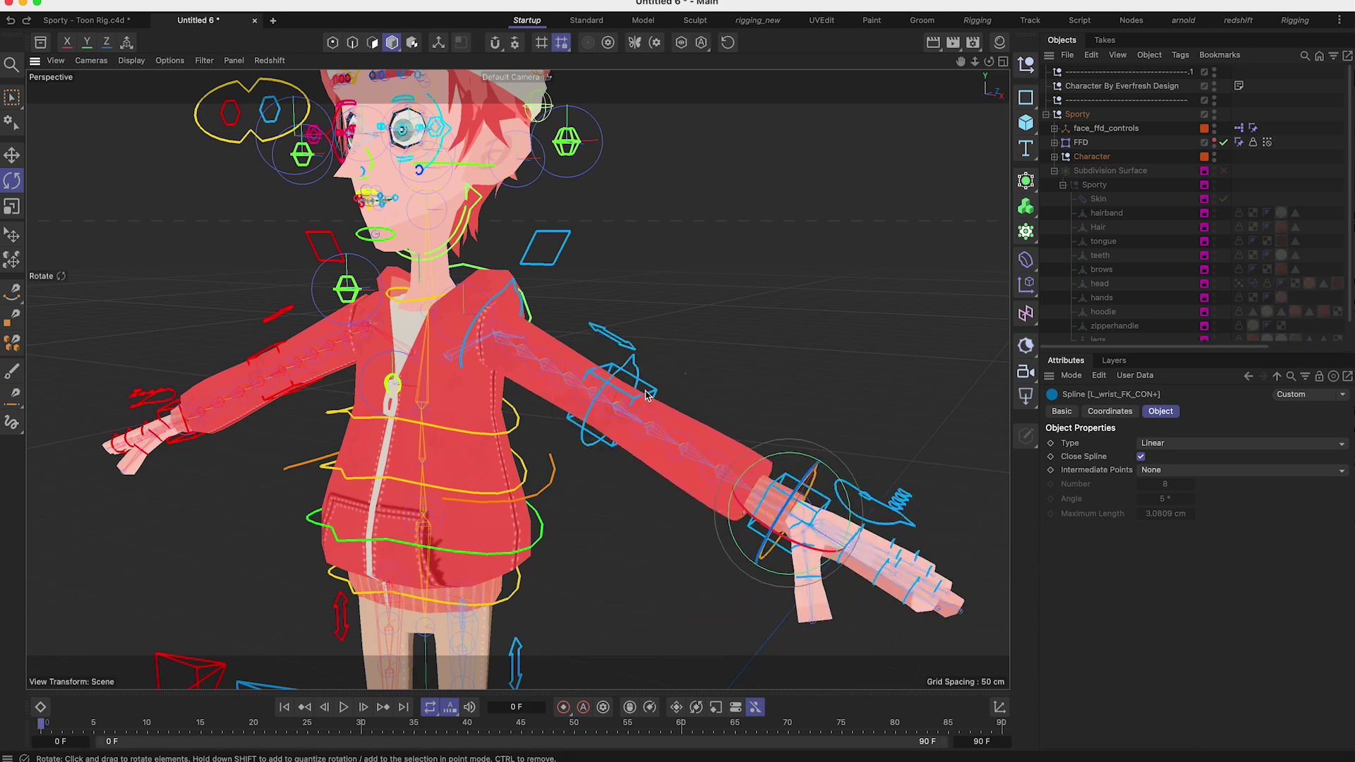
Step: Try moving the character's hips with the Pelvis_CON+ controller, and undo the move
scroll(628, 406, down, 5)
alt+drag(628, 406, 585, 397)
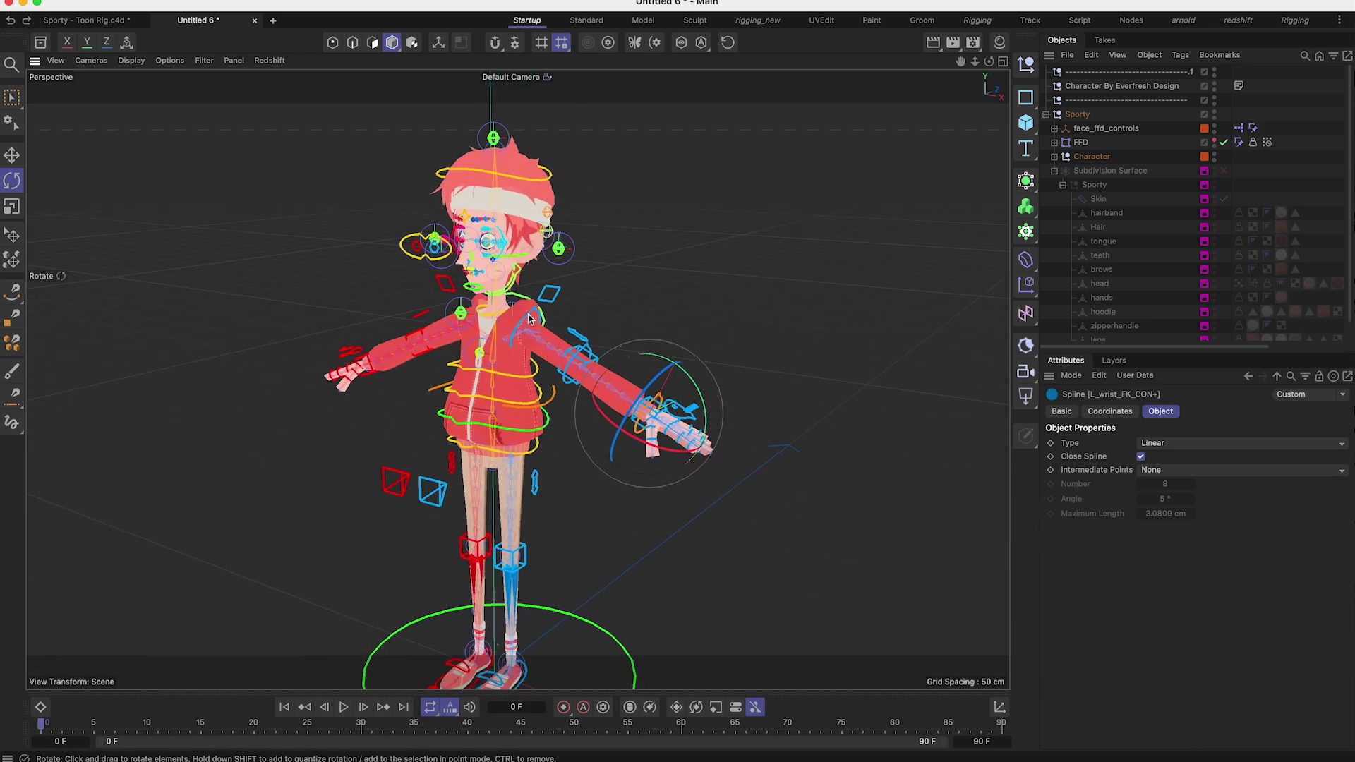
click(531, 577)
key(e)
click(542, 326)
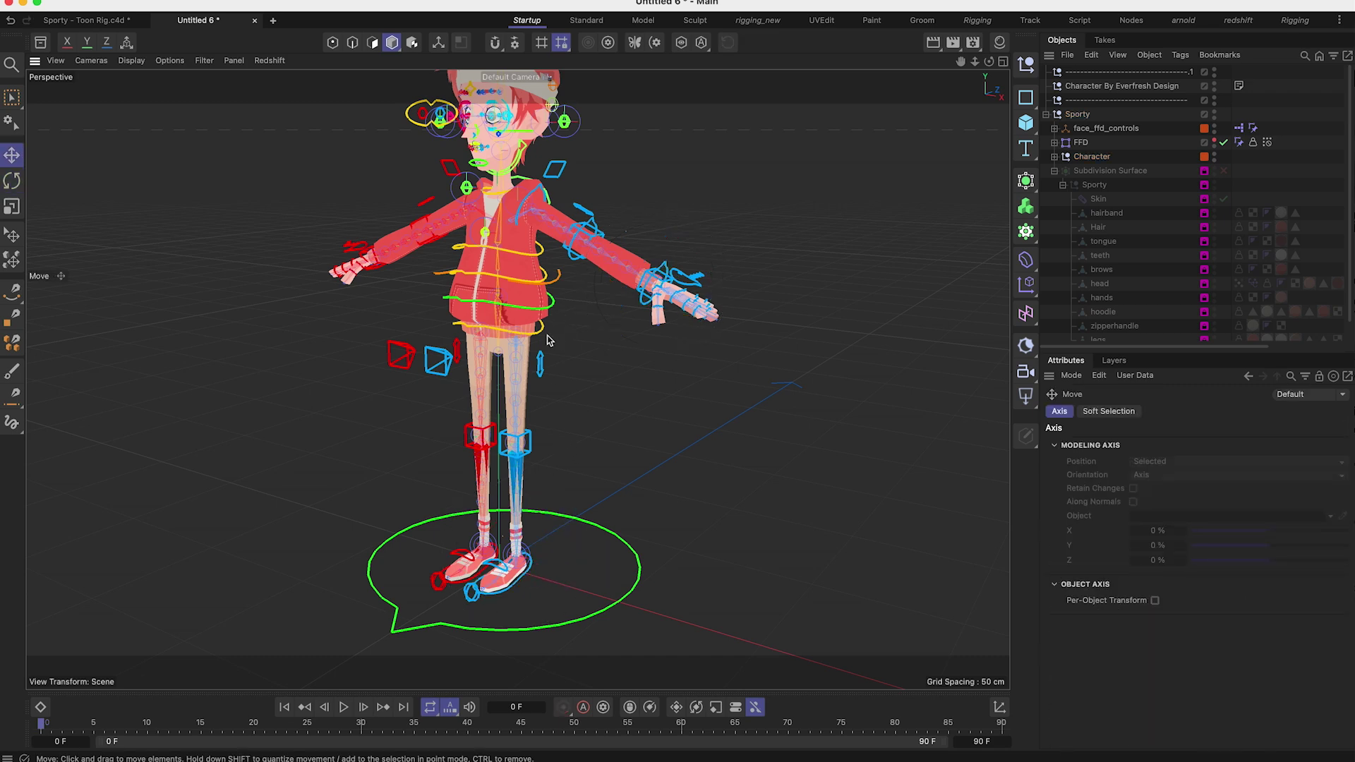
drag(543, 257, 544, 304)
key(super+z)
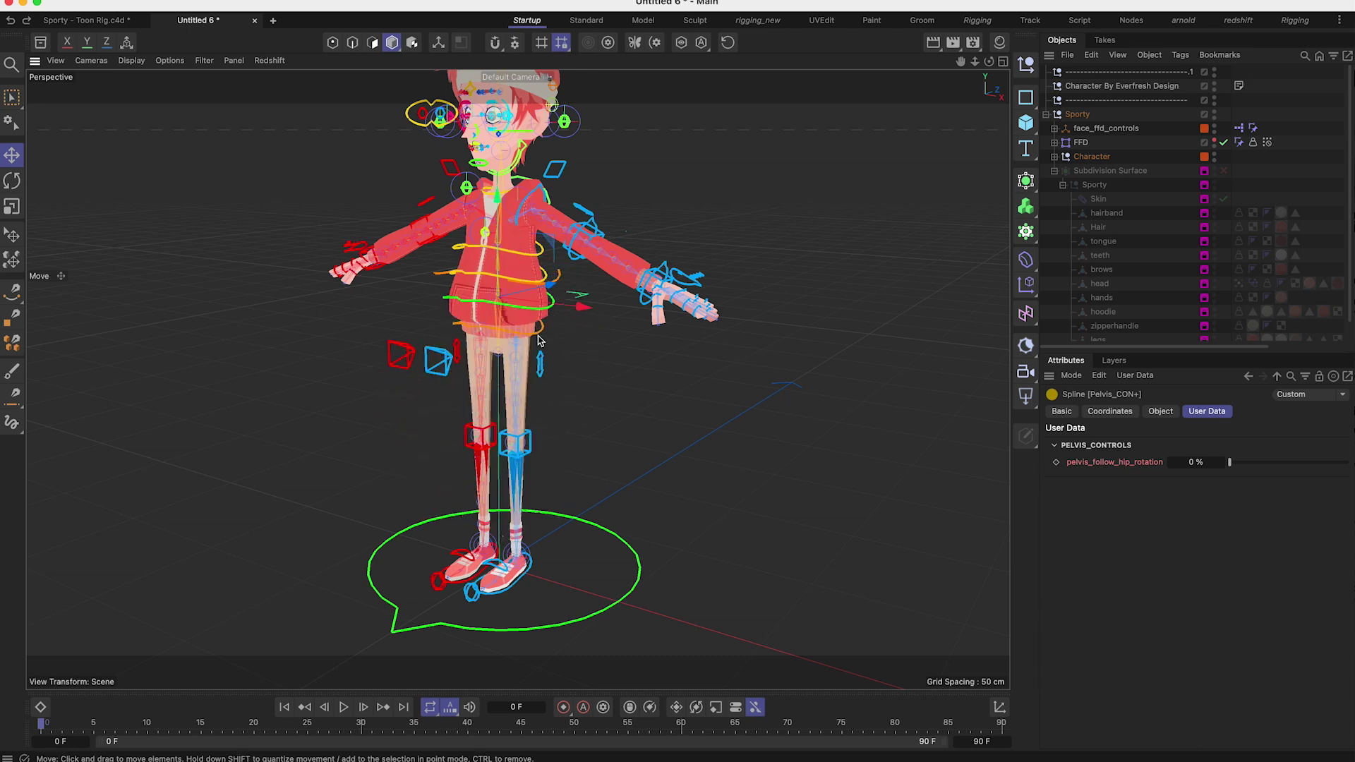
Step: Try rotating the left shoulder with its controller near the collar, and undo the rotation
alt+middle_drag(563, 177, 574, 269)
scroll(574, 270, up, 6)
click(556, 249)
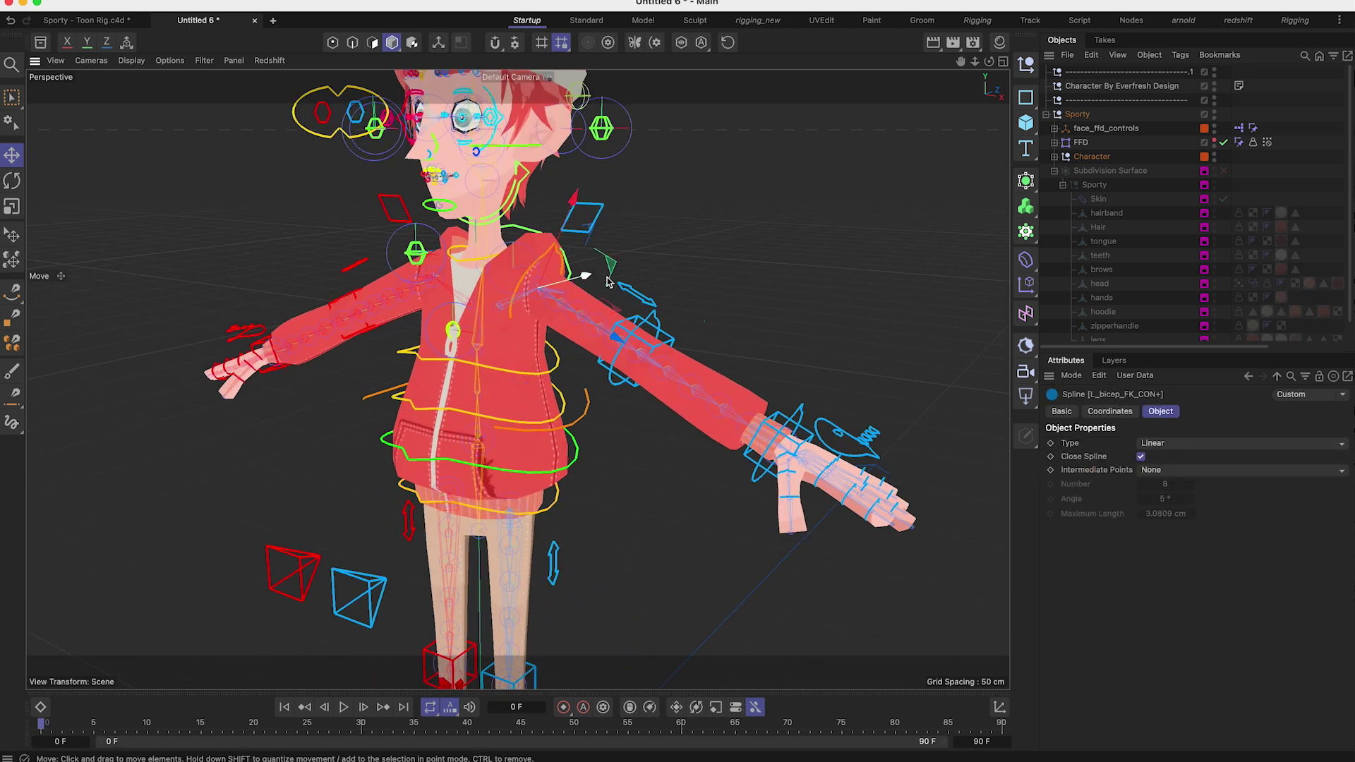
key(r)
drag(561, 251, 540, 344)
key(super+z)
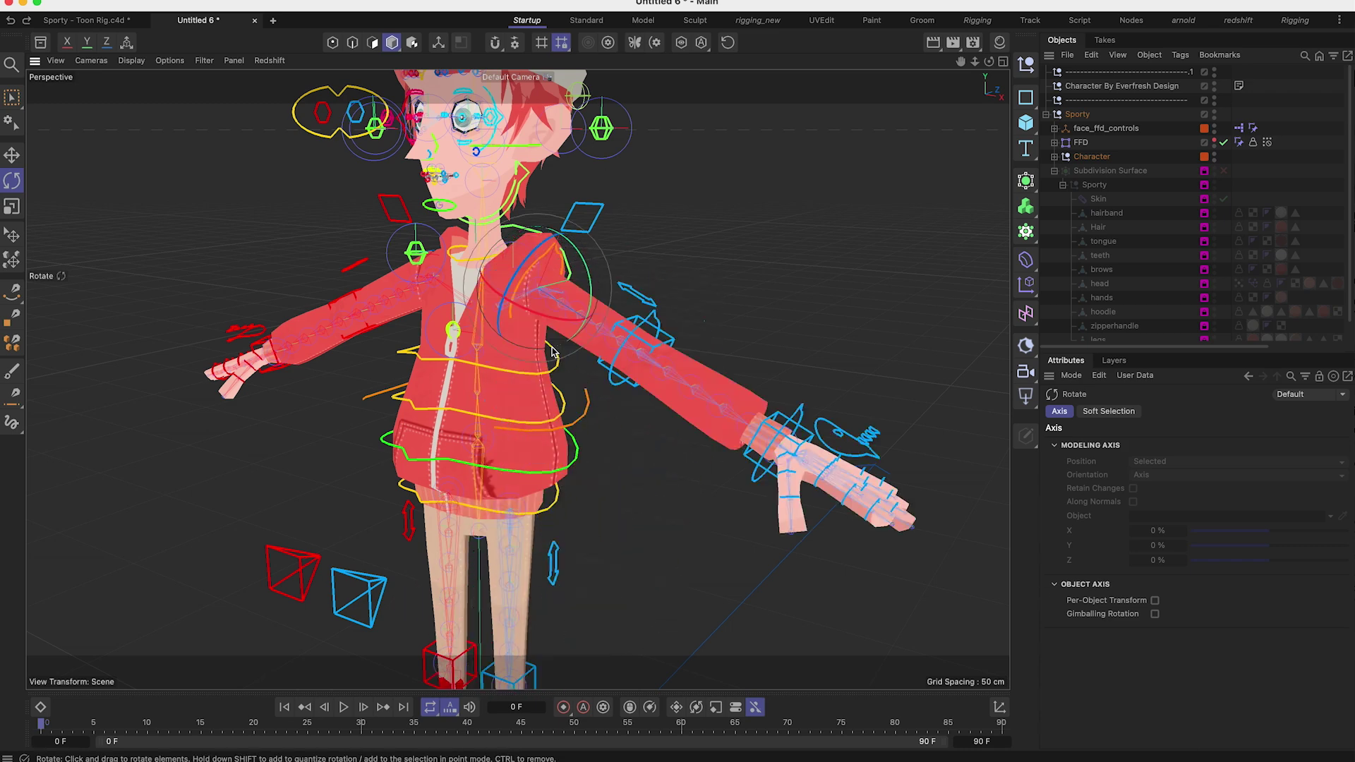
Step: Unlock the Geometry(LockForAnimators) layer so the character's meshes can be edited
click(1113, 360)
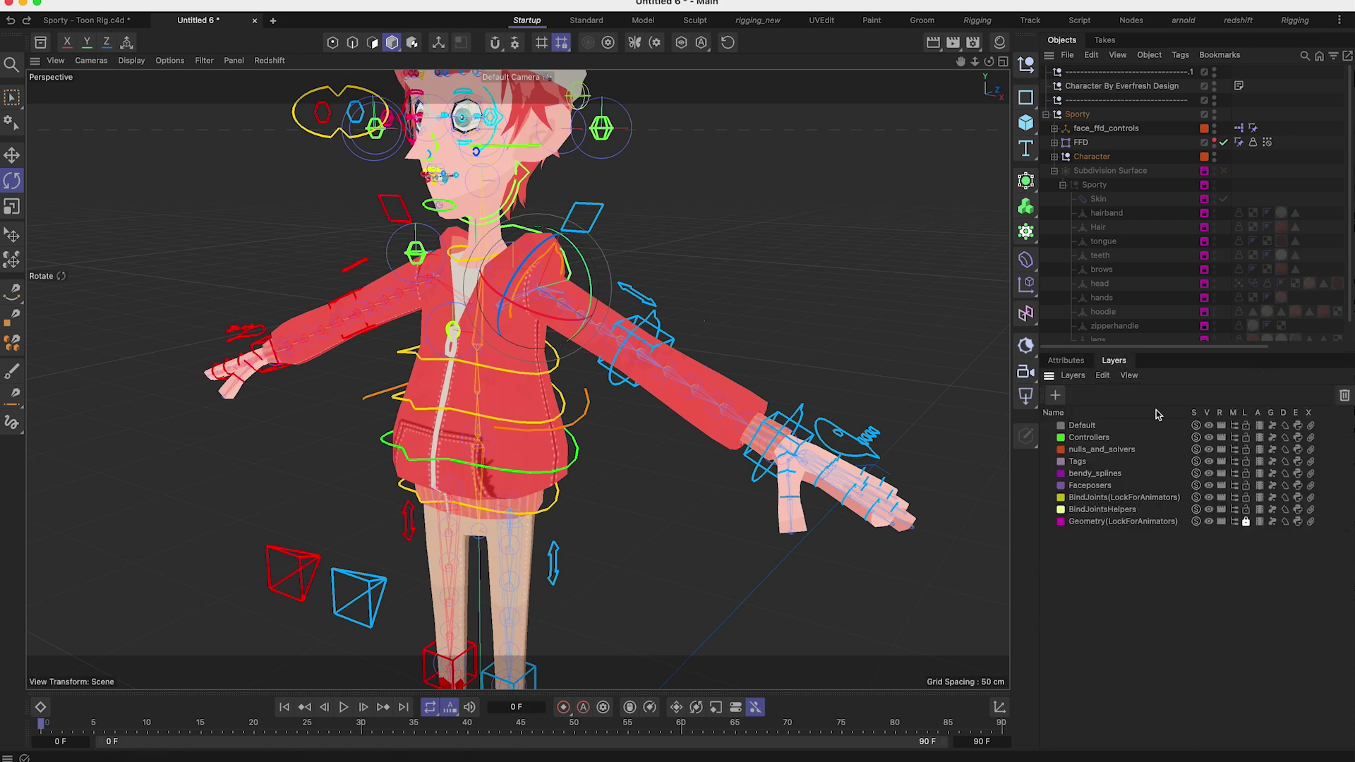
click(1245, 521)
scroll(472, 319, down, 5)
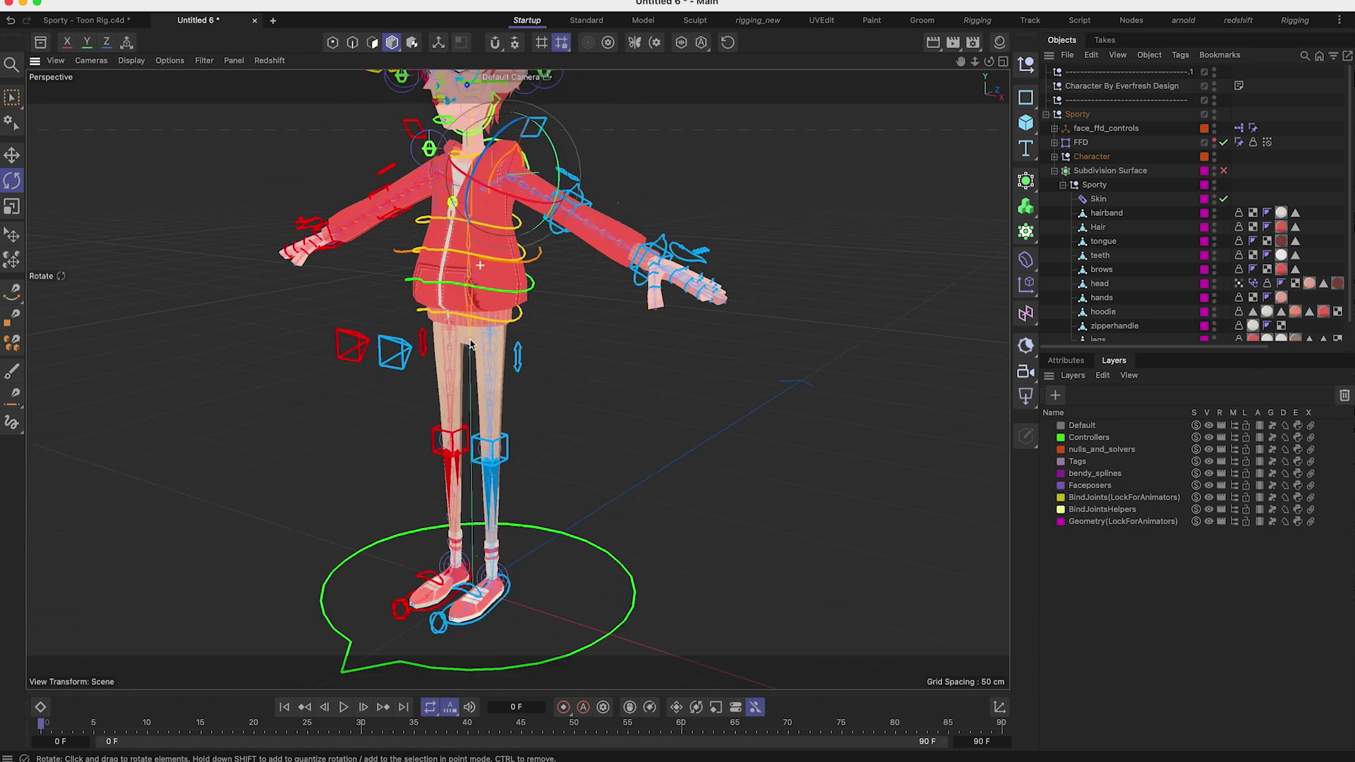
alt+middle_drag(497, 292, 503, 329)
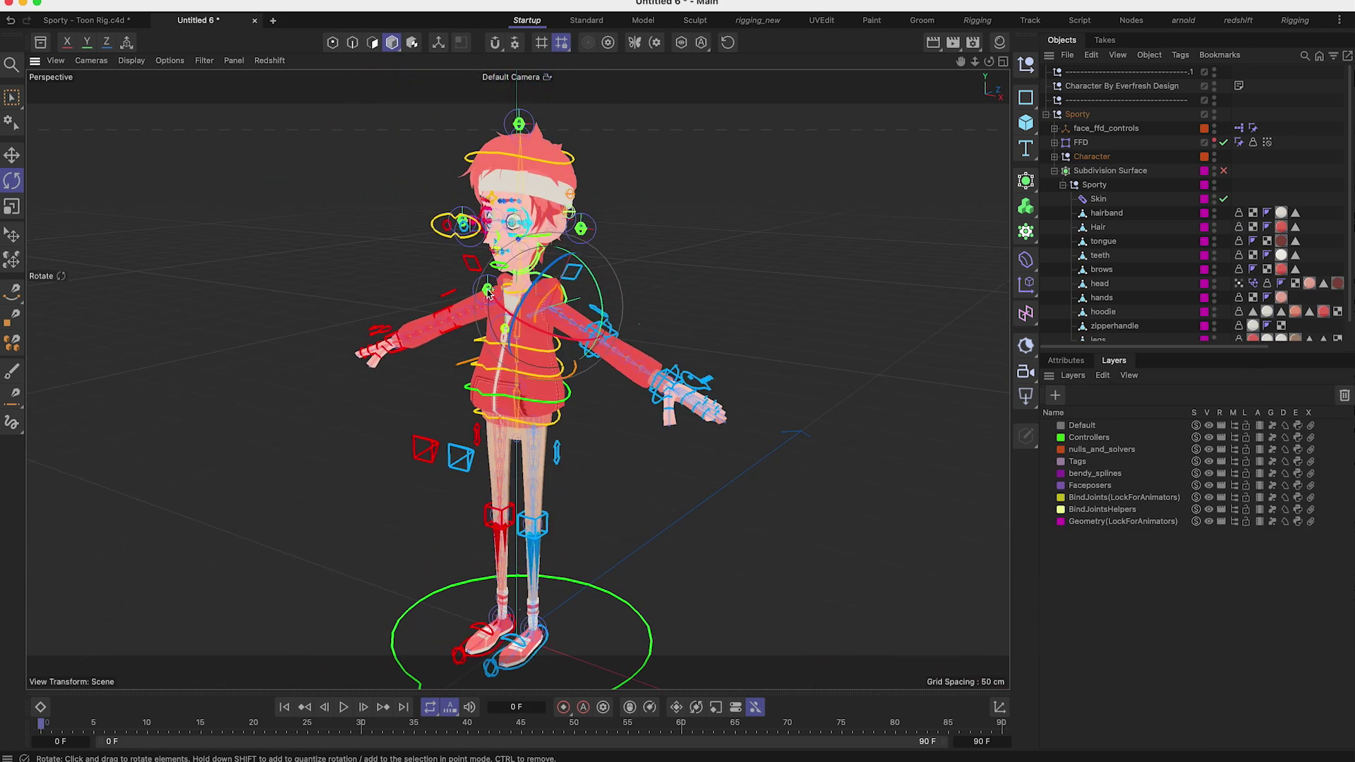
alt+drag(529, 289, 570, 288)
alt+middle_drag(474, 246, 506, 251)
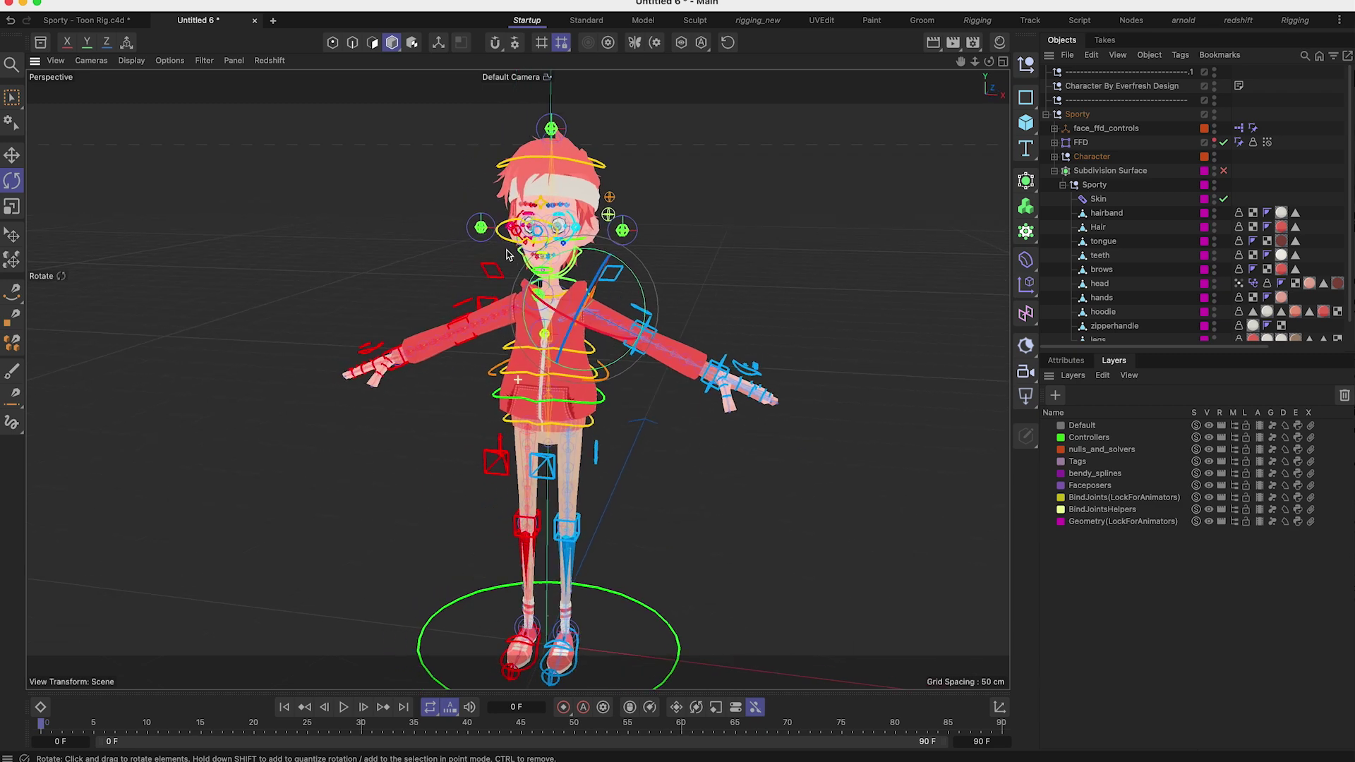
Step: Look at the Asset Browser results for "toon" and close the browser again
click(40, 42)
click(85, 113)
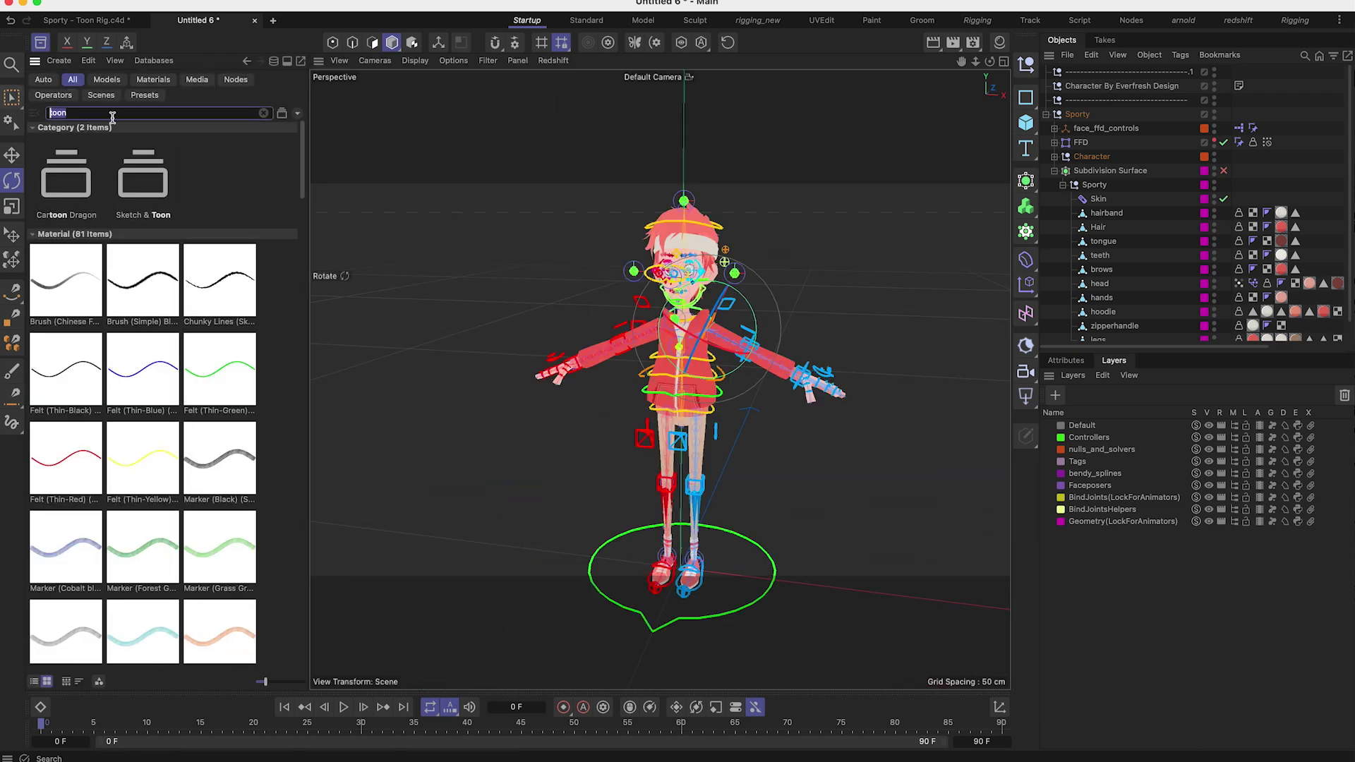
drag(303, 189, 296, 134)
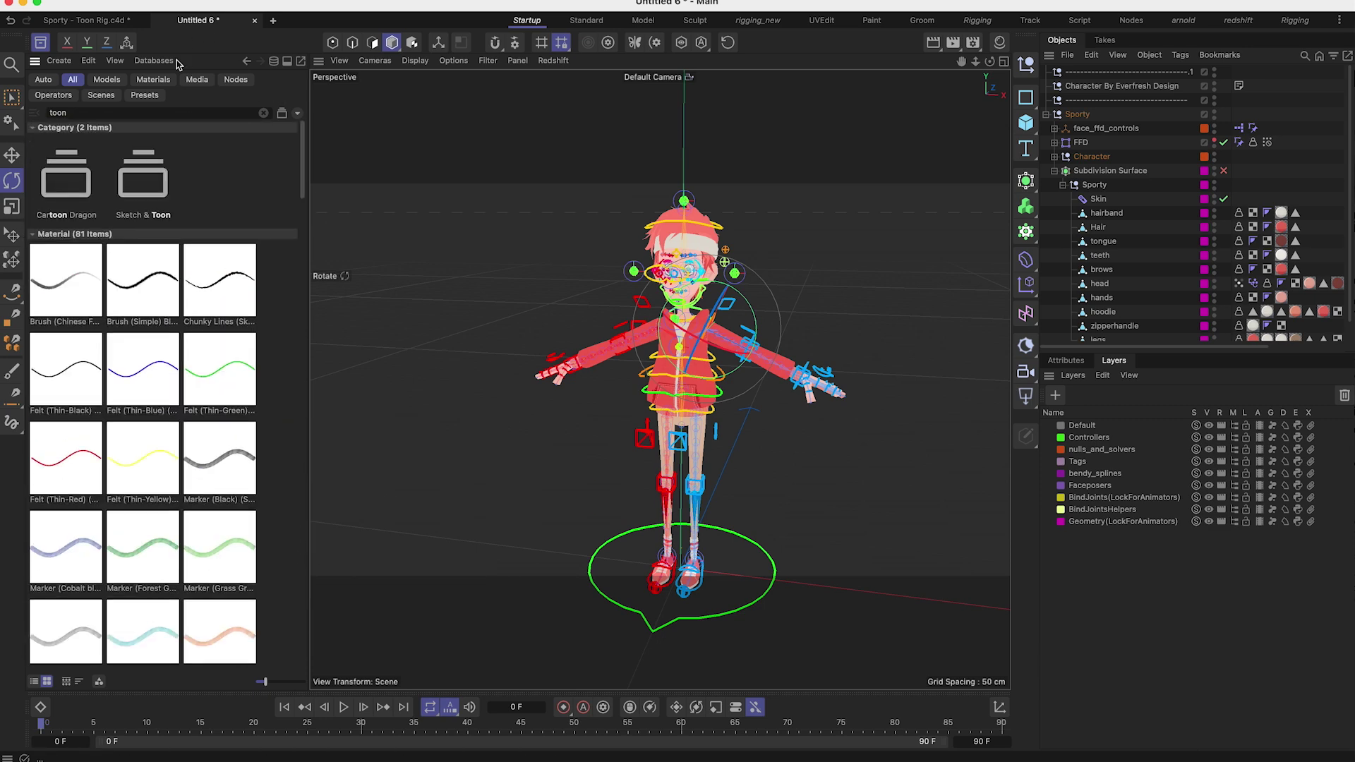
click(45, 45)
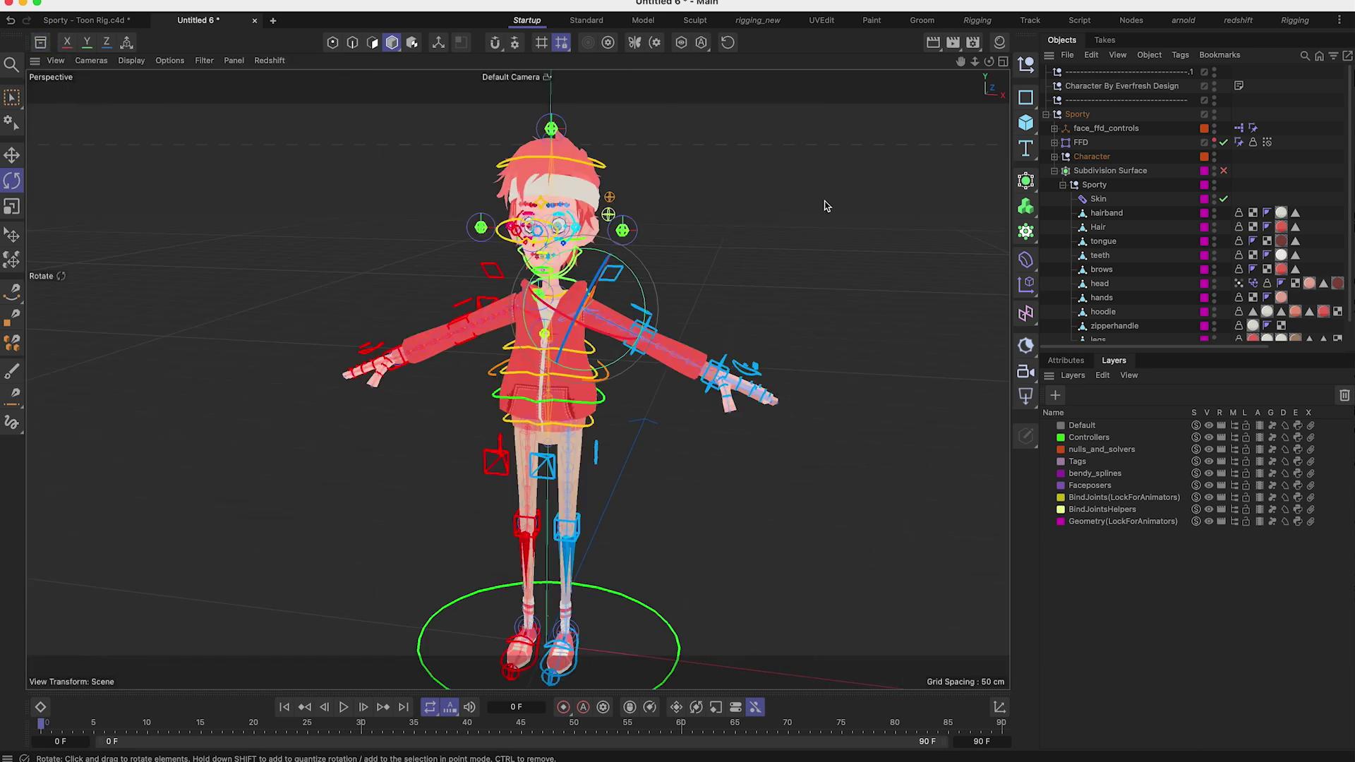
Step: Move the Subdivision Surface with the meshes out of the Sporty rig to the top level, and delete the remaining rig hierarchy
drag(1092, 171, 1080, 68)
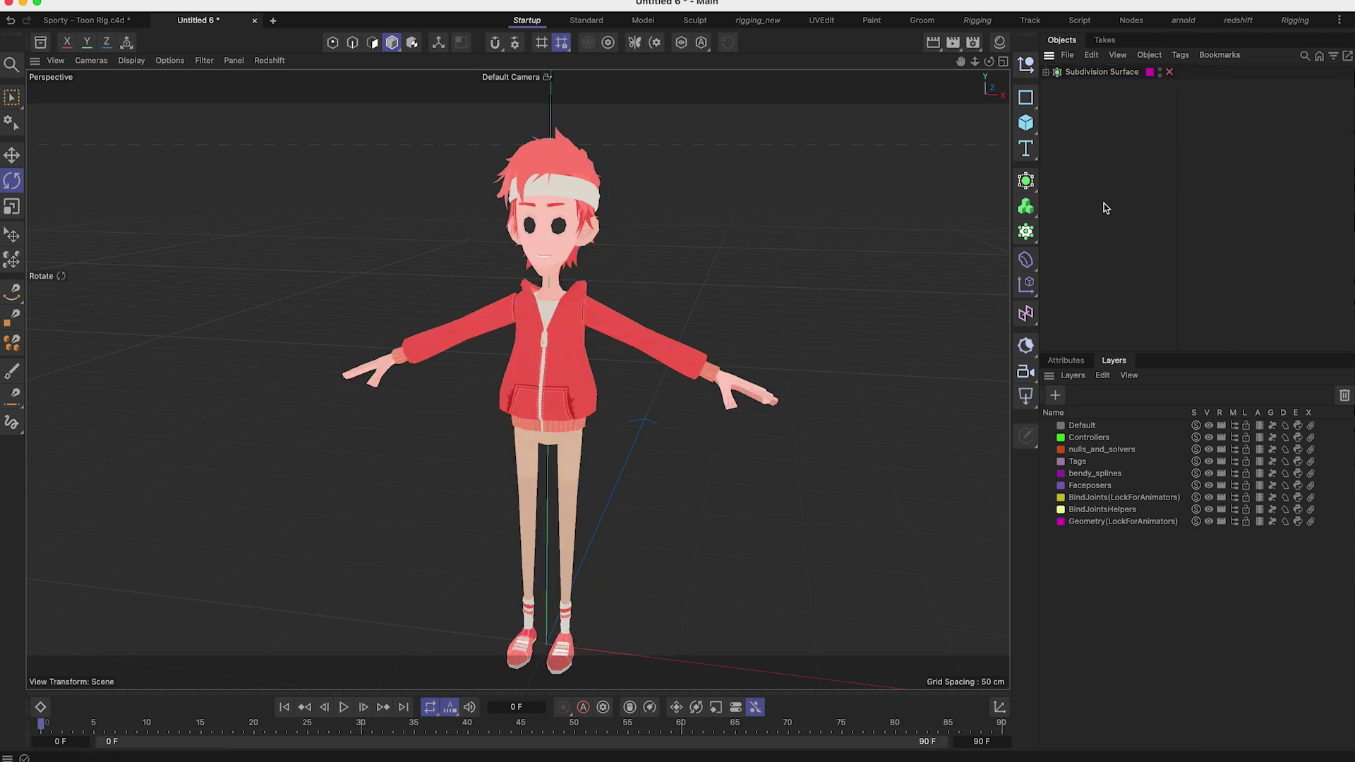
alt+middle_drag(578, 281, 550, 302)
alt+drag(526, 256, 469, 251)
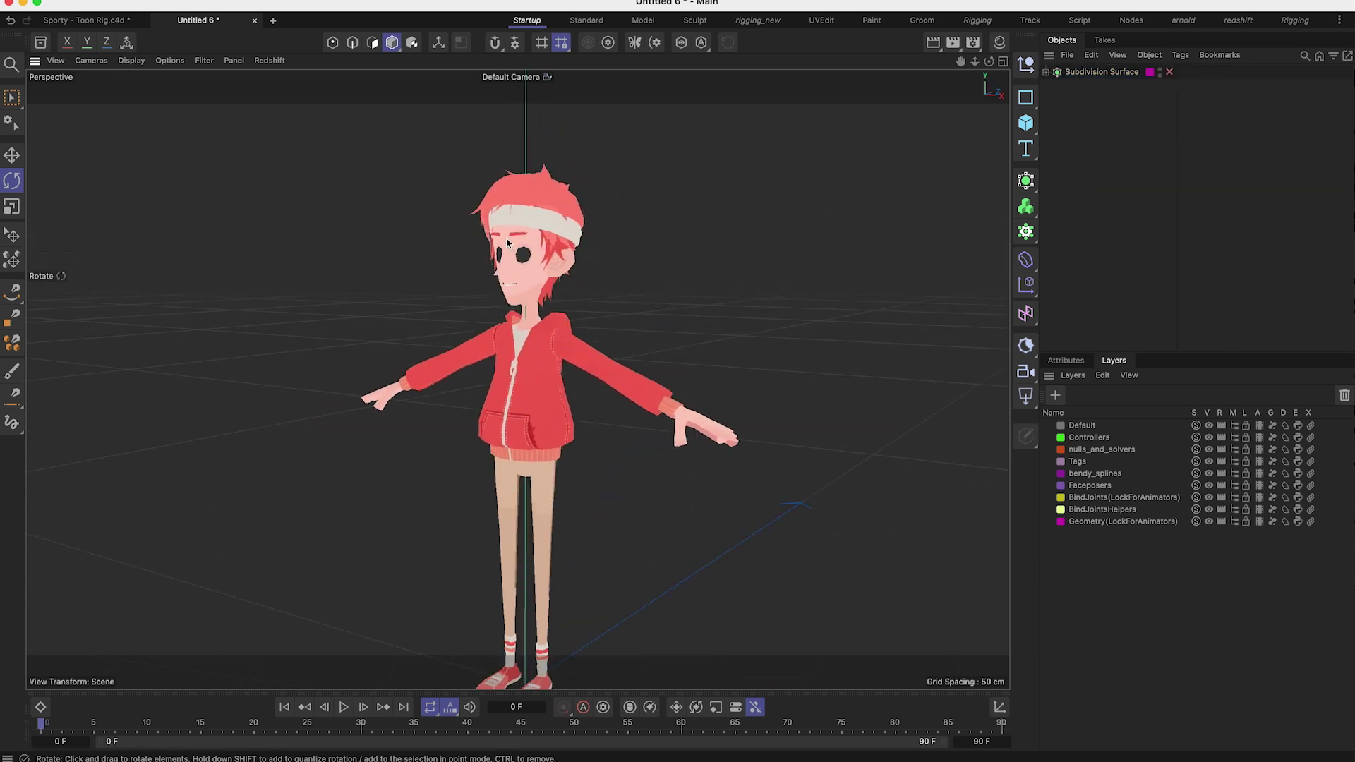
alt+right_drag(494, 225, 563, 295)
alt+drag(562, 294, 560, 326)
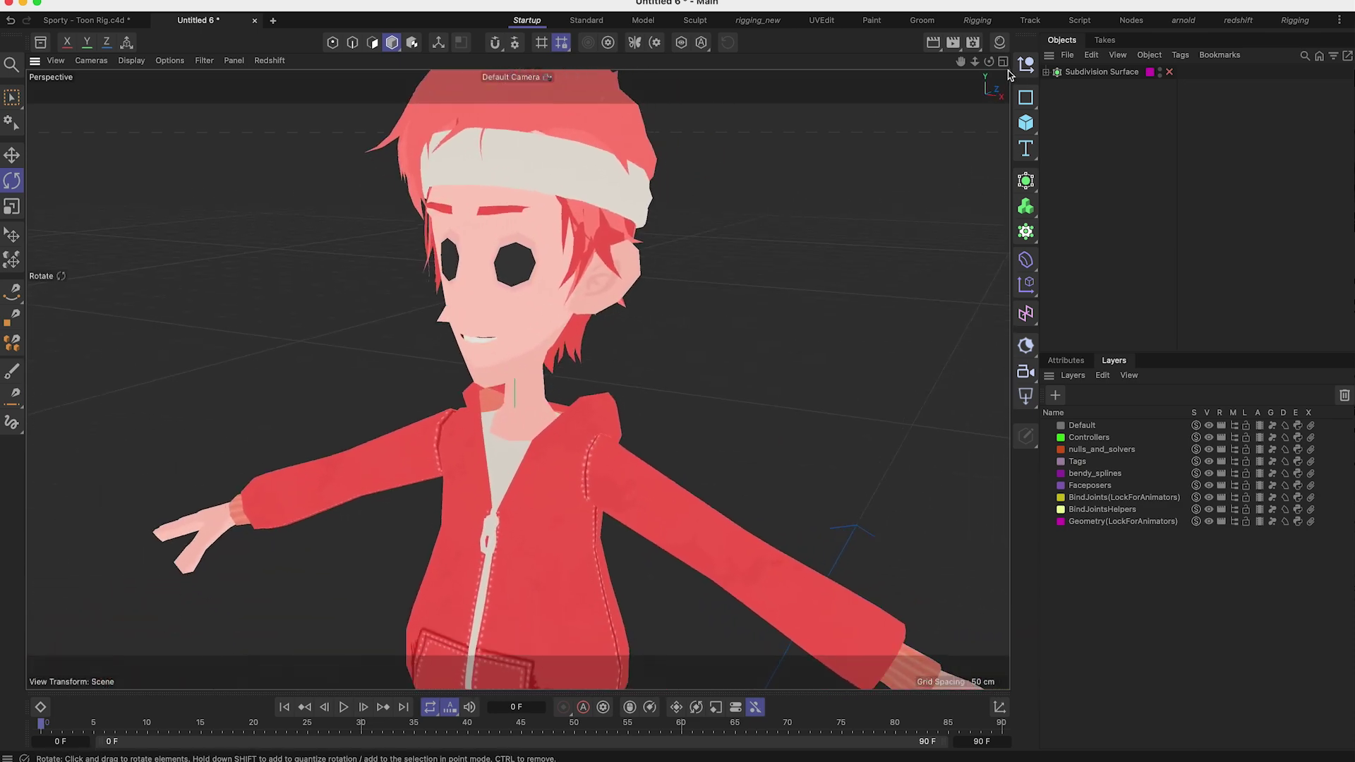
Step: Delete the vertex map tag and the tag beside it from the head, and remove the Weight tags from all the character meshes
click(1045, 72)
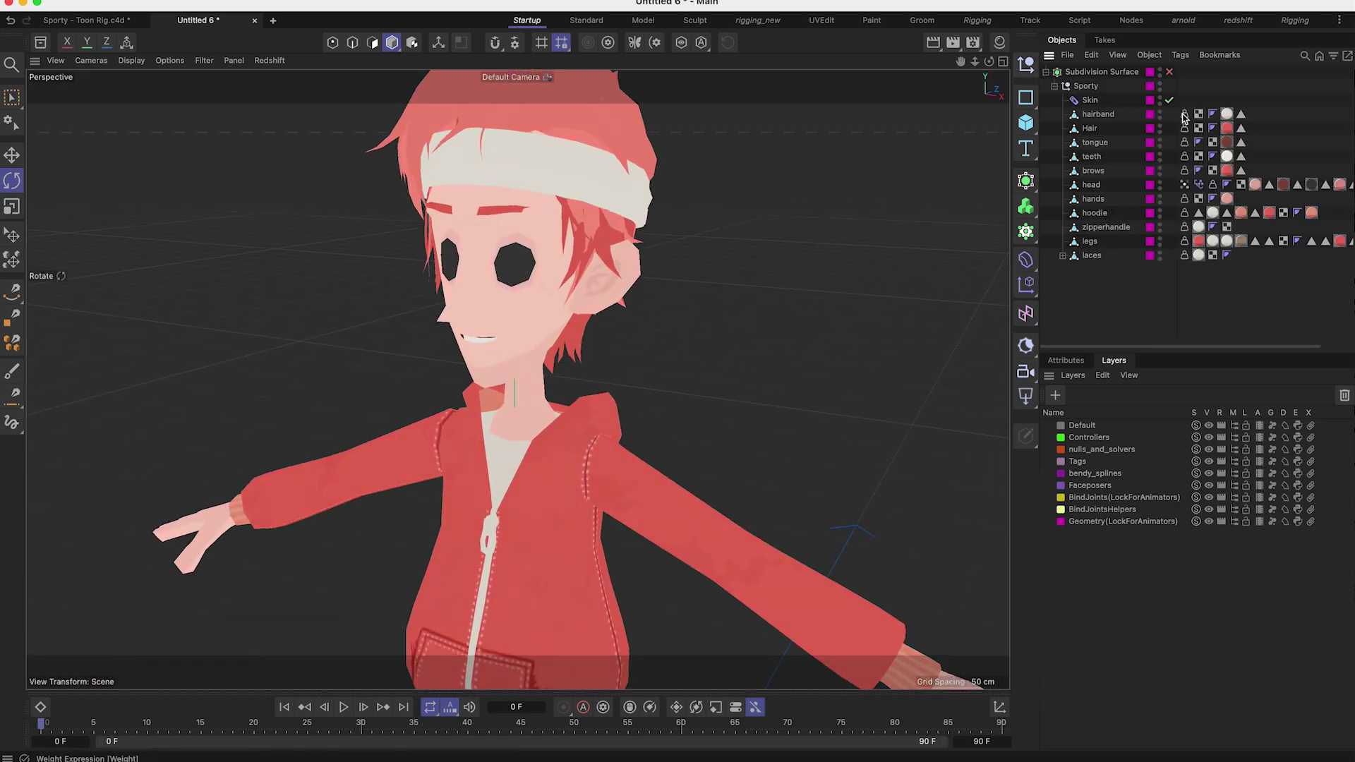
key(Delete)
click(1186, 185)
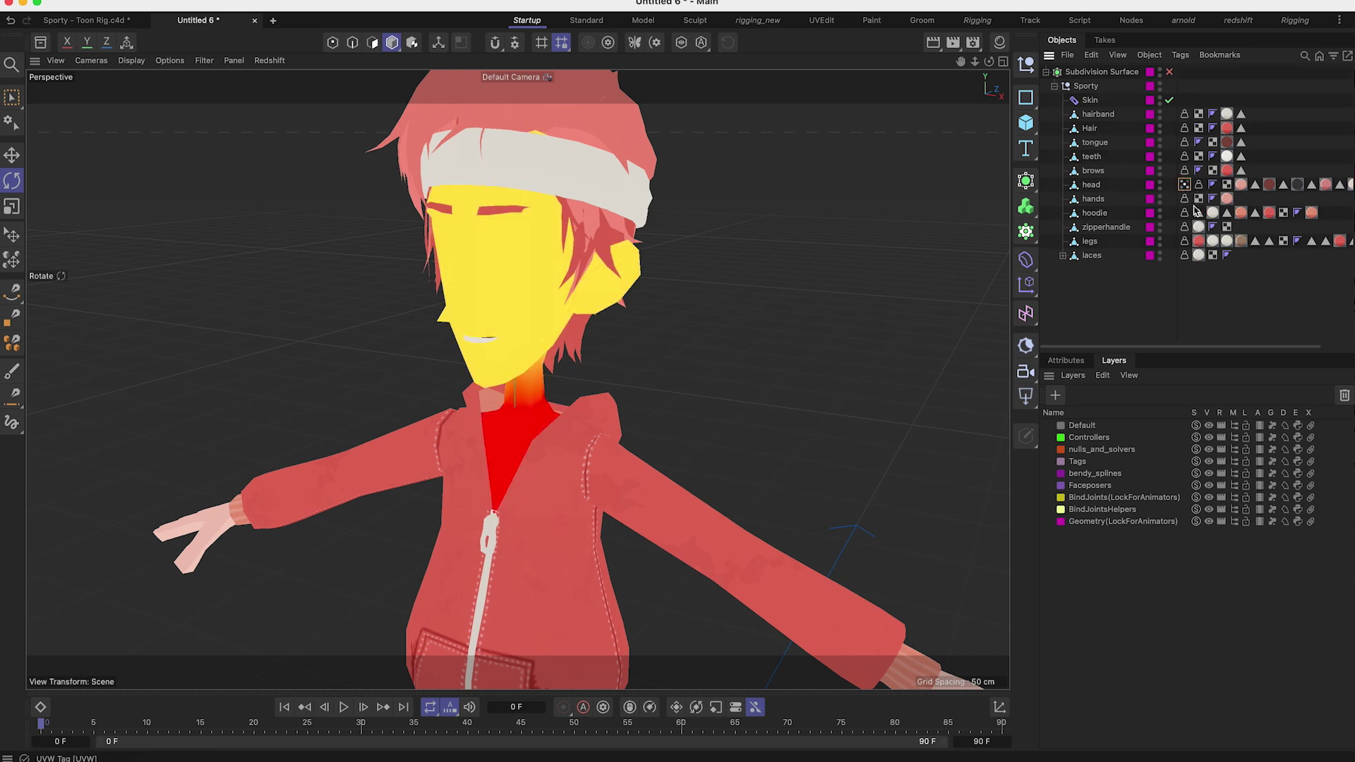
key(Delete)
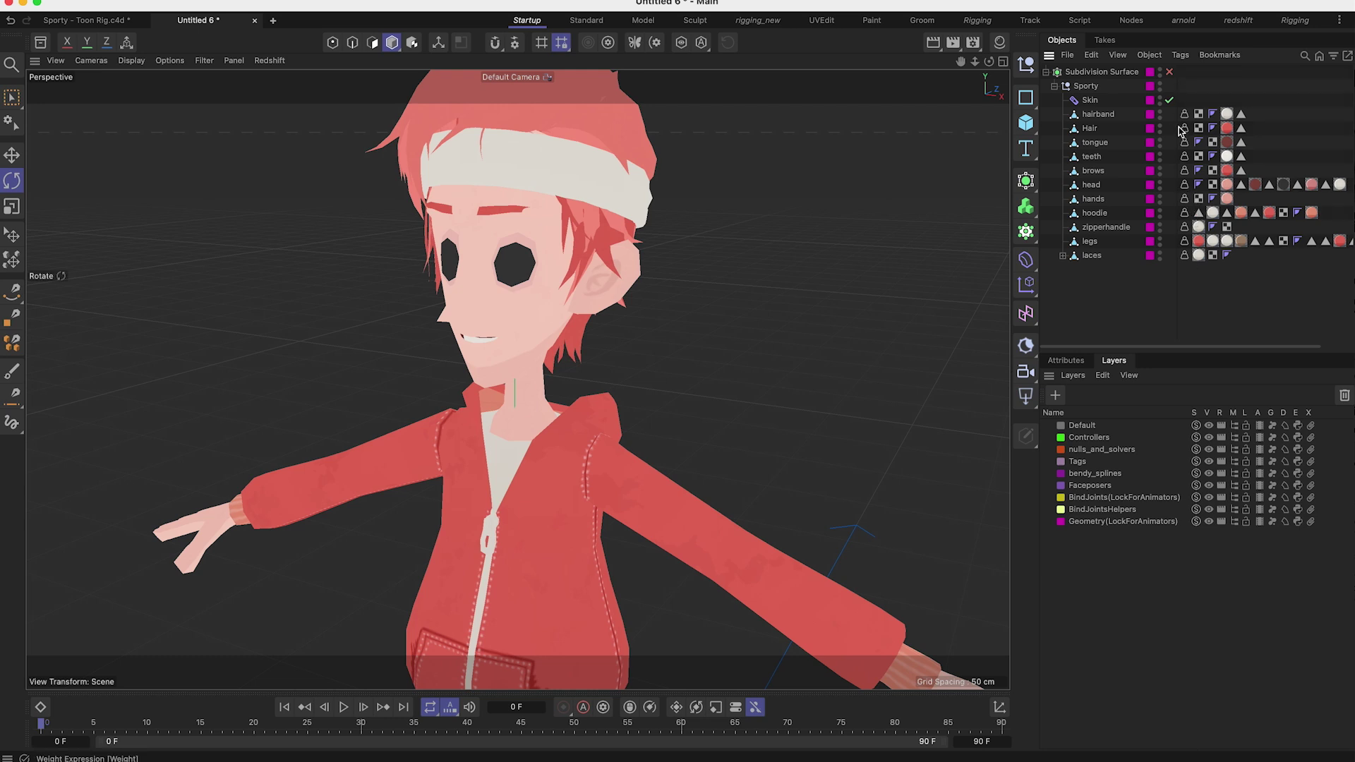
drag(1185, 117, 1194, 289)
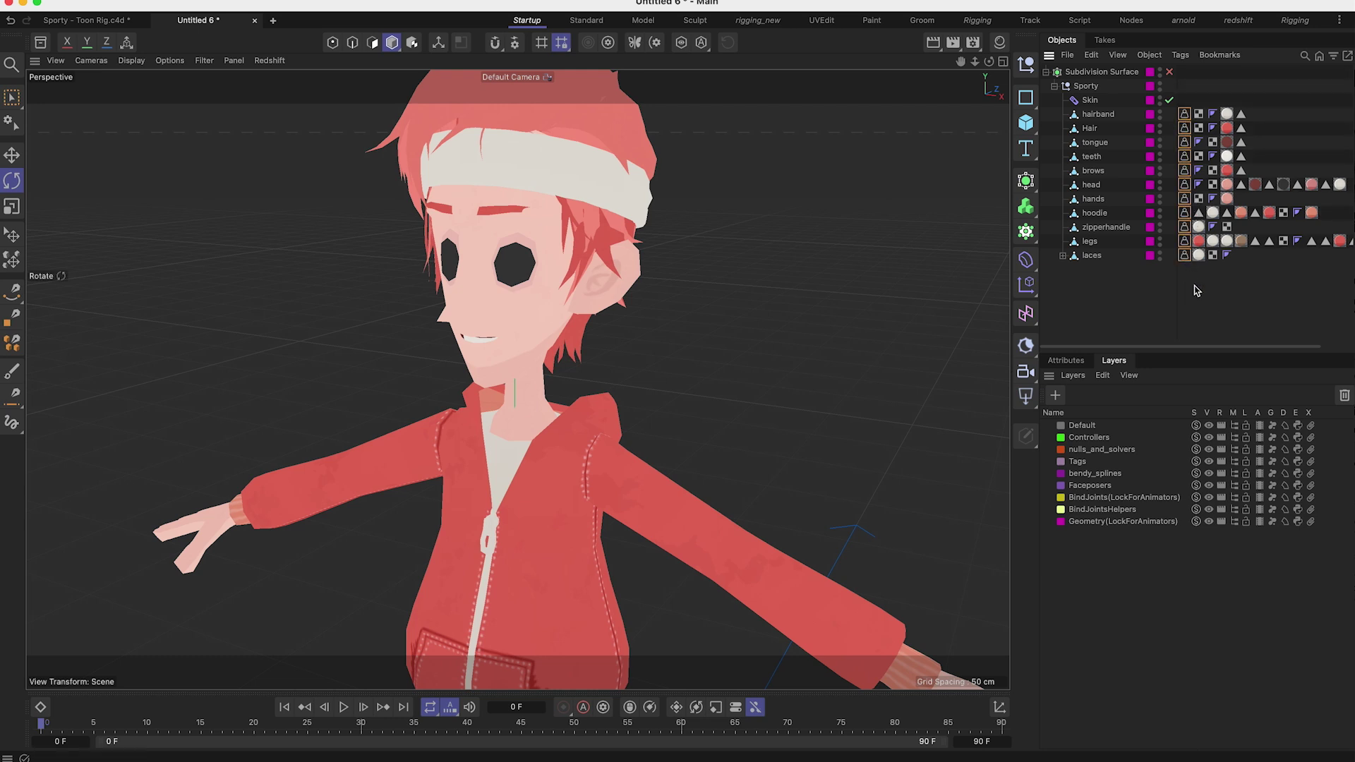
key(Delete)
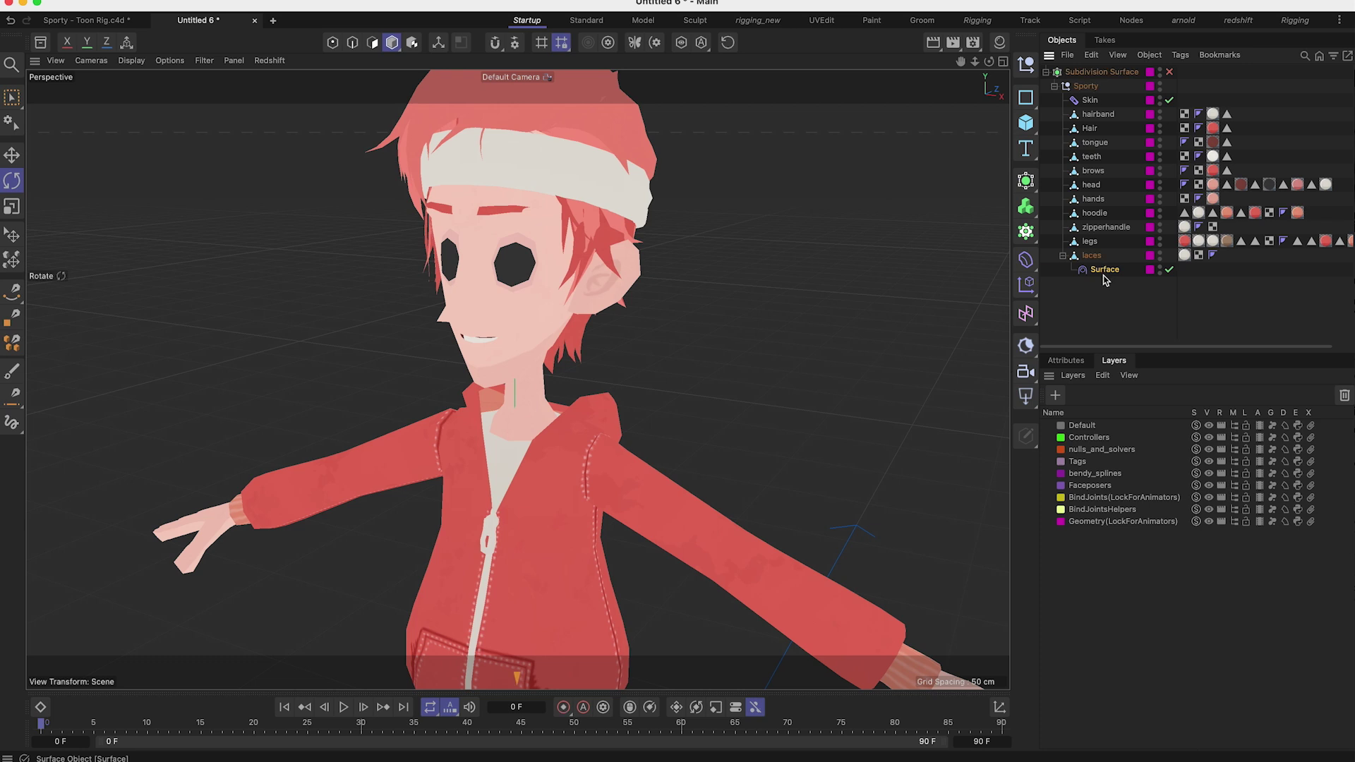
Step: Move the Sporty null with its meshes out of the Subdivision Surface to the top level, and delete the Subdivision Surface
click(1054, 86)
click(1085, 86)
drag(1082, 83, 1087, 72)
click(1082, 89)
key(Delete)
scroll(561, 240, down, 8)
alt+middle_drag(554, 420, 575, 369)
alt+drag(575, 368, 547, 322)
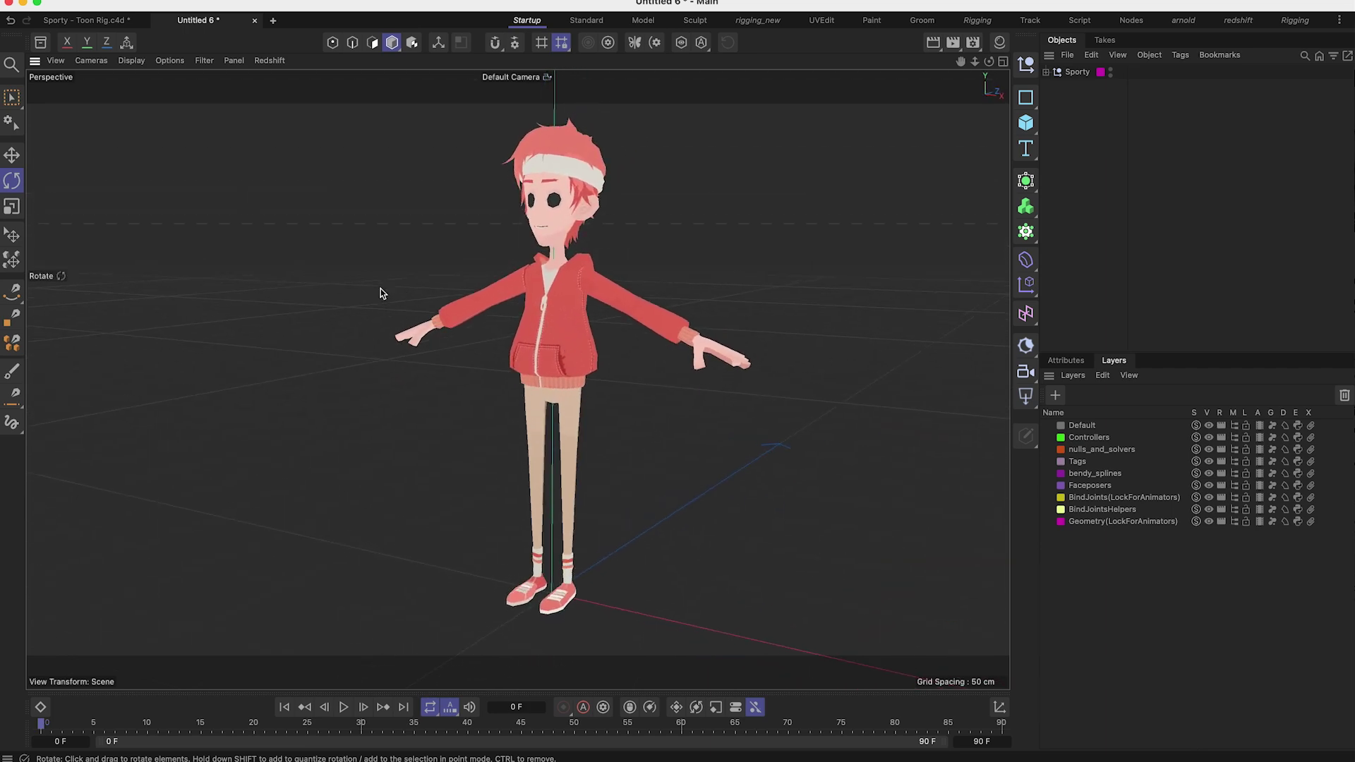
Step: Switch the perspective view to a shaded display with mesh lines on the character
click(130, 61)
click(166, 111)
mouse_move(671, 367)
alt+mouse_down()
mouse_move(706, 374)
mouse_move(624, 333)
mouse_move(646, 347)
mouse_move(583, 353)
mouse_move(567, 332)
mouse_move(575, 367)
mouse_move(550, 367)
mouse_move(546, 383)
mouse_move(473, 350)
alt+mouse_up()
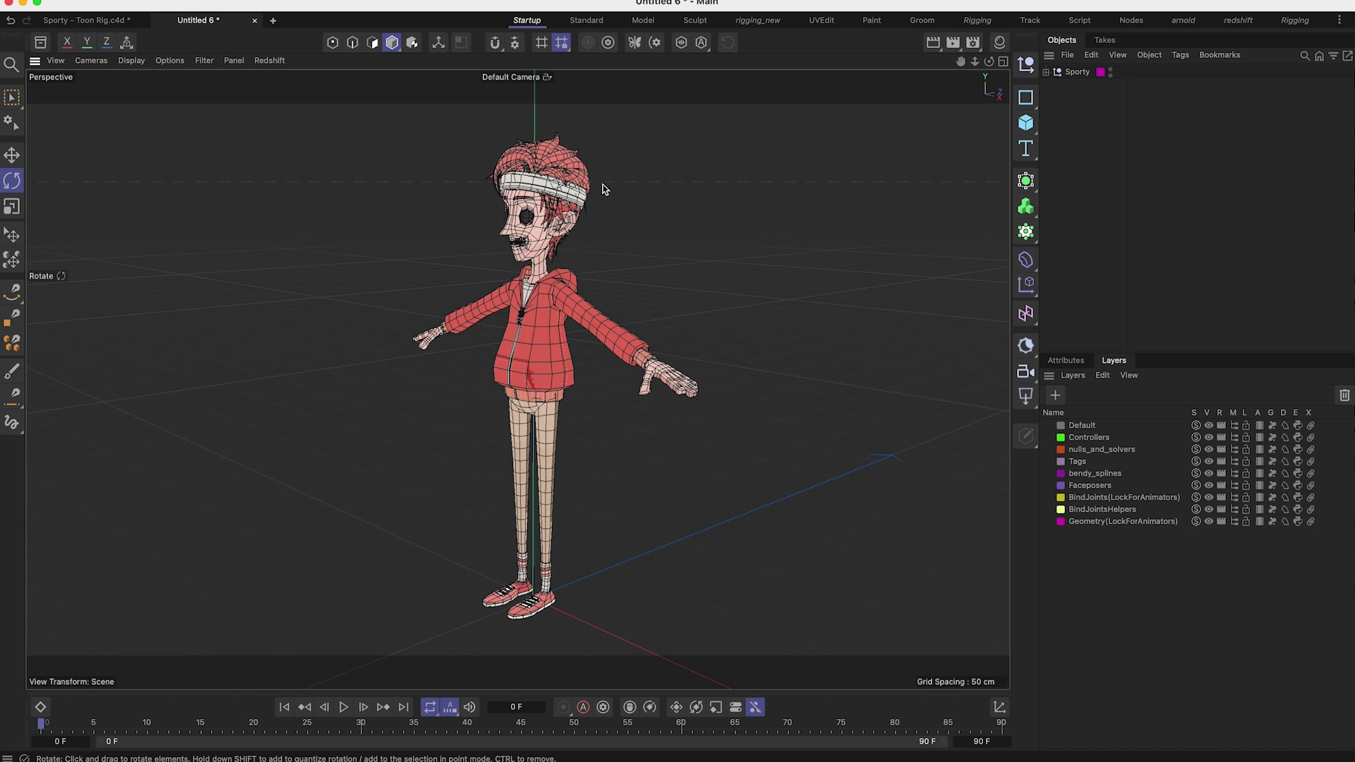
Step: Draw a three-joint leg chain with the Joint Tool in the Right view, placing joints at the hip, knee and ankle
click(211, 1)
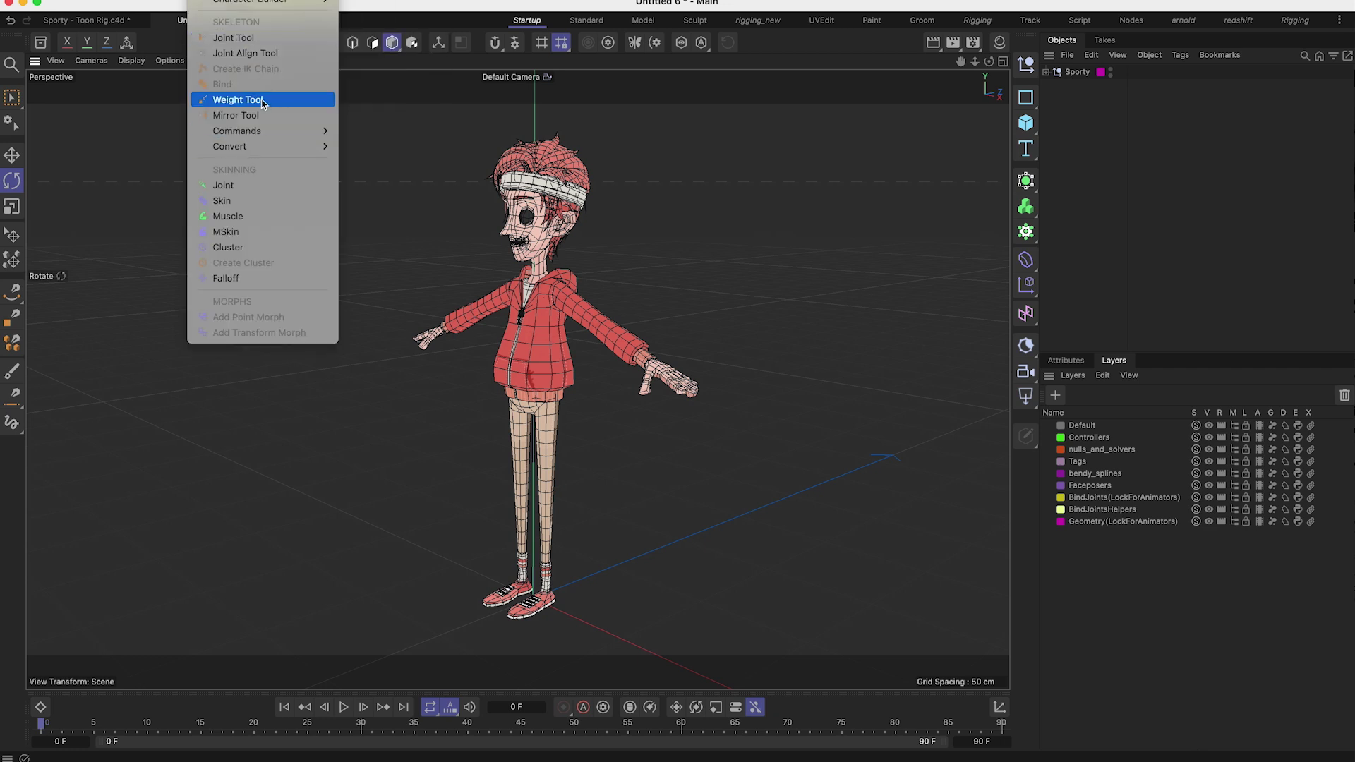
click(269, 38)
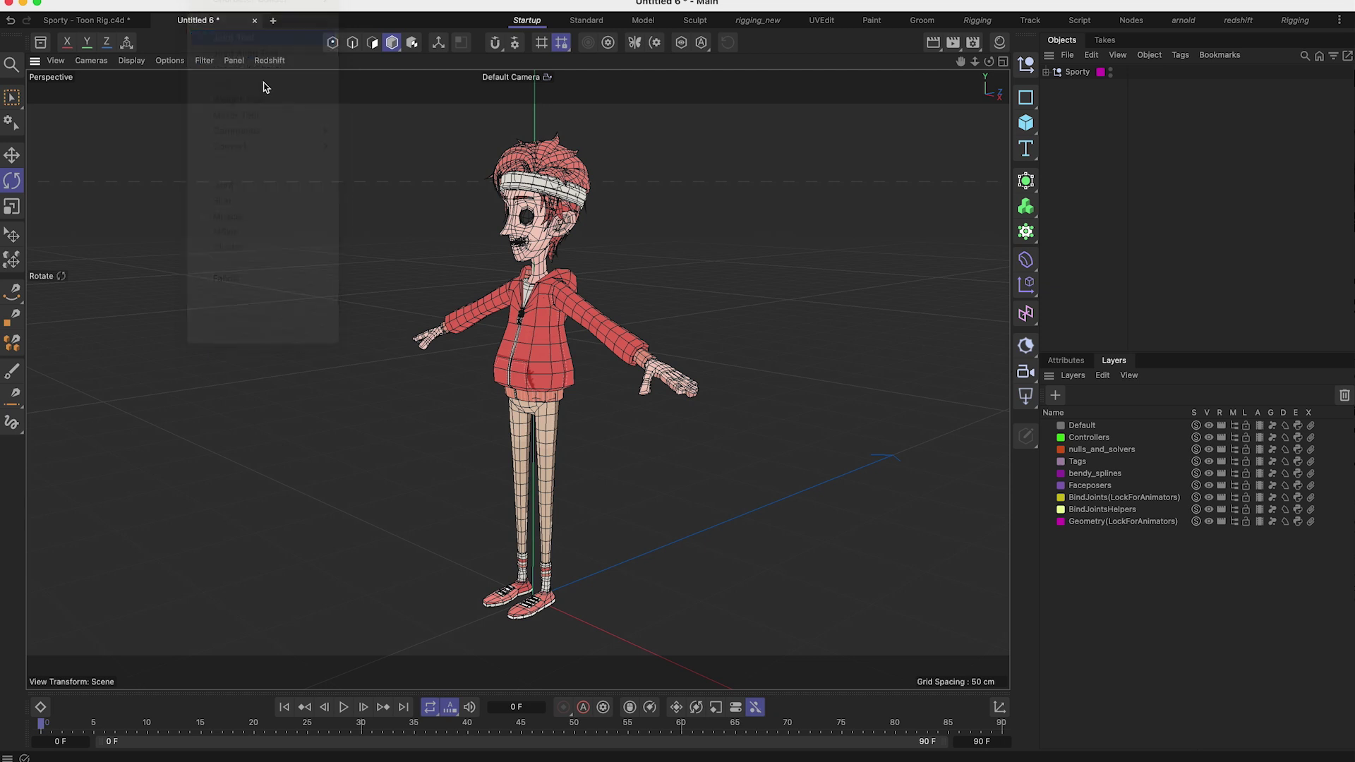
middle_click(424, 361)
middle_click(724, 535)
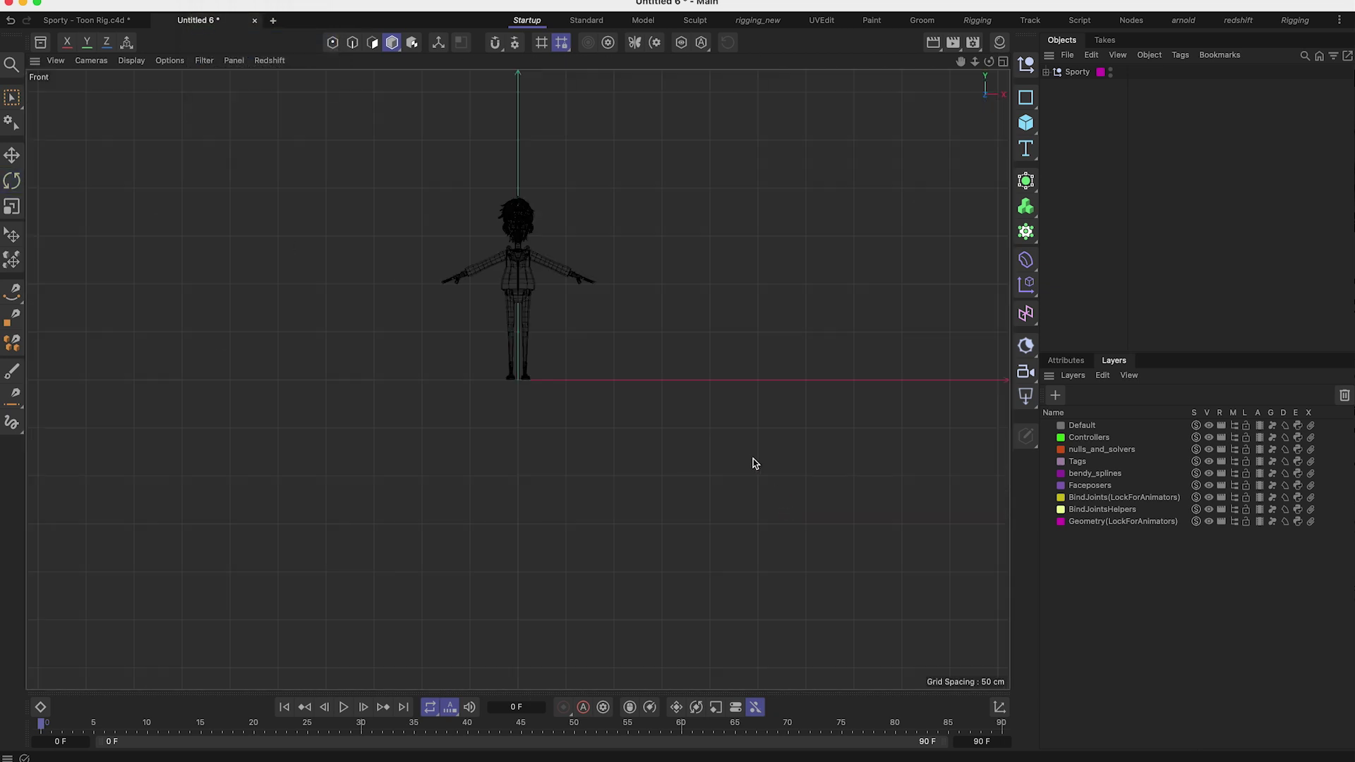
scroll(624, 414, up, 3)
middle_click(606, 407)
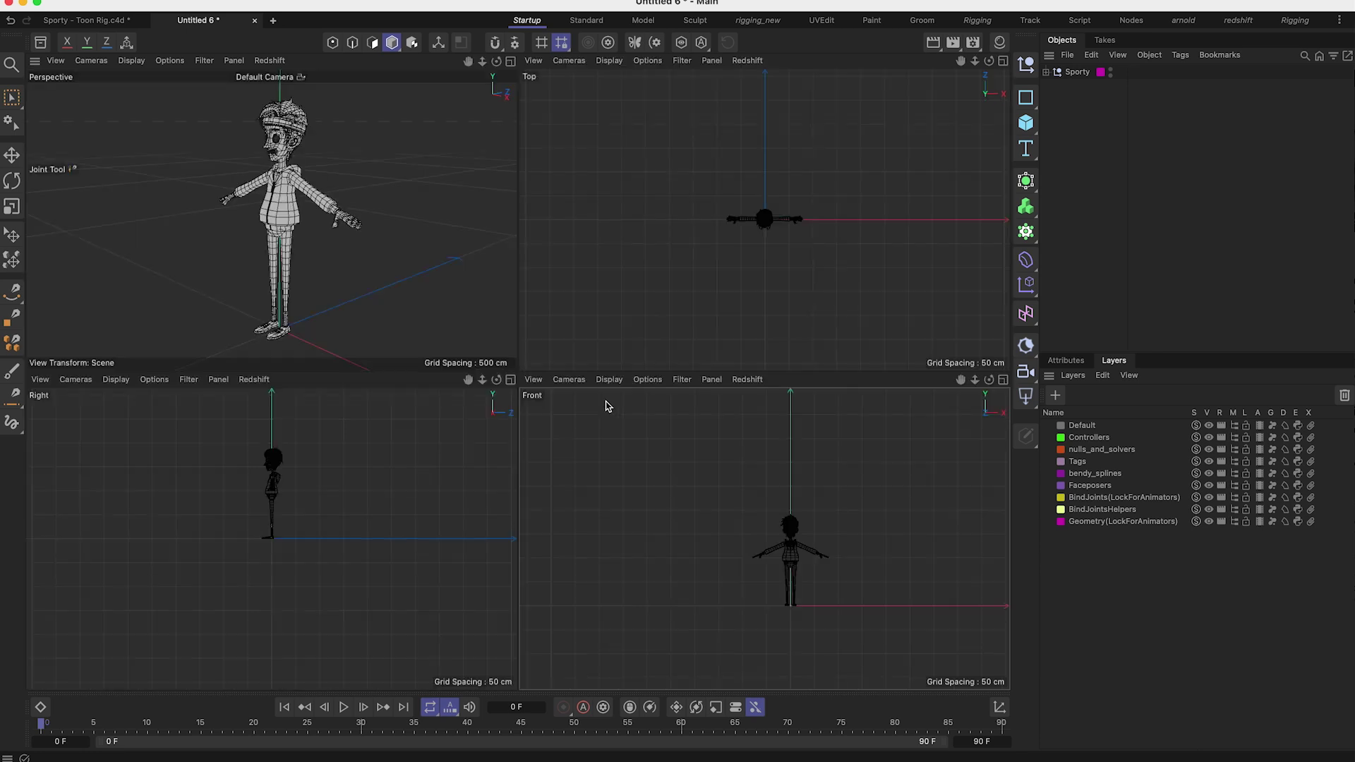
middle_click(326, 529)
alt+middle_drag(541, 375, 528, 431)
scroll(530, 436, up, 12)
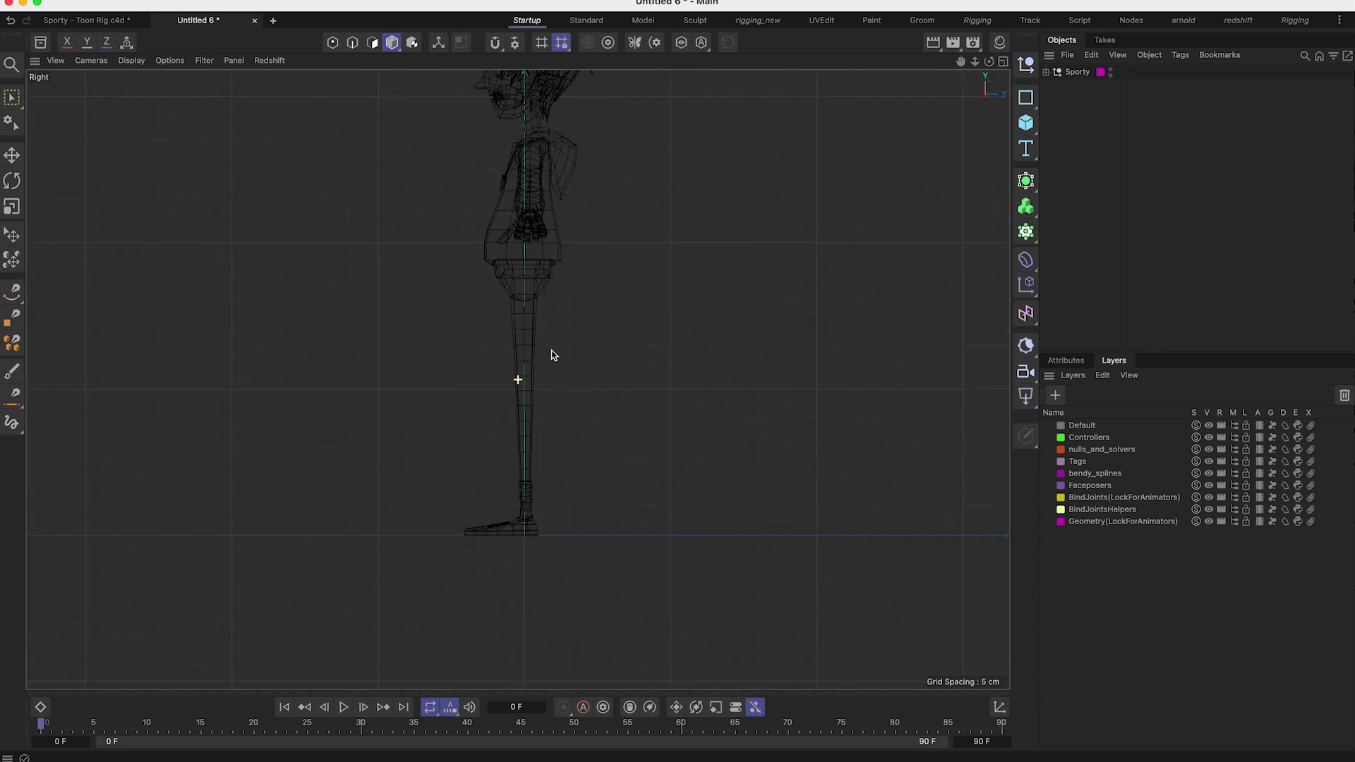
middle_click(530, 225)
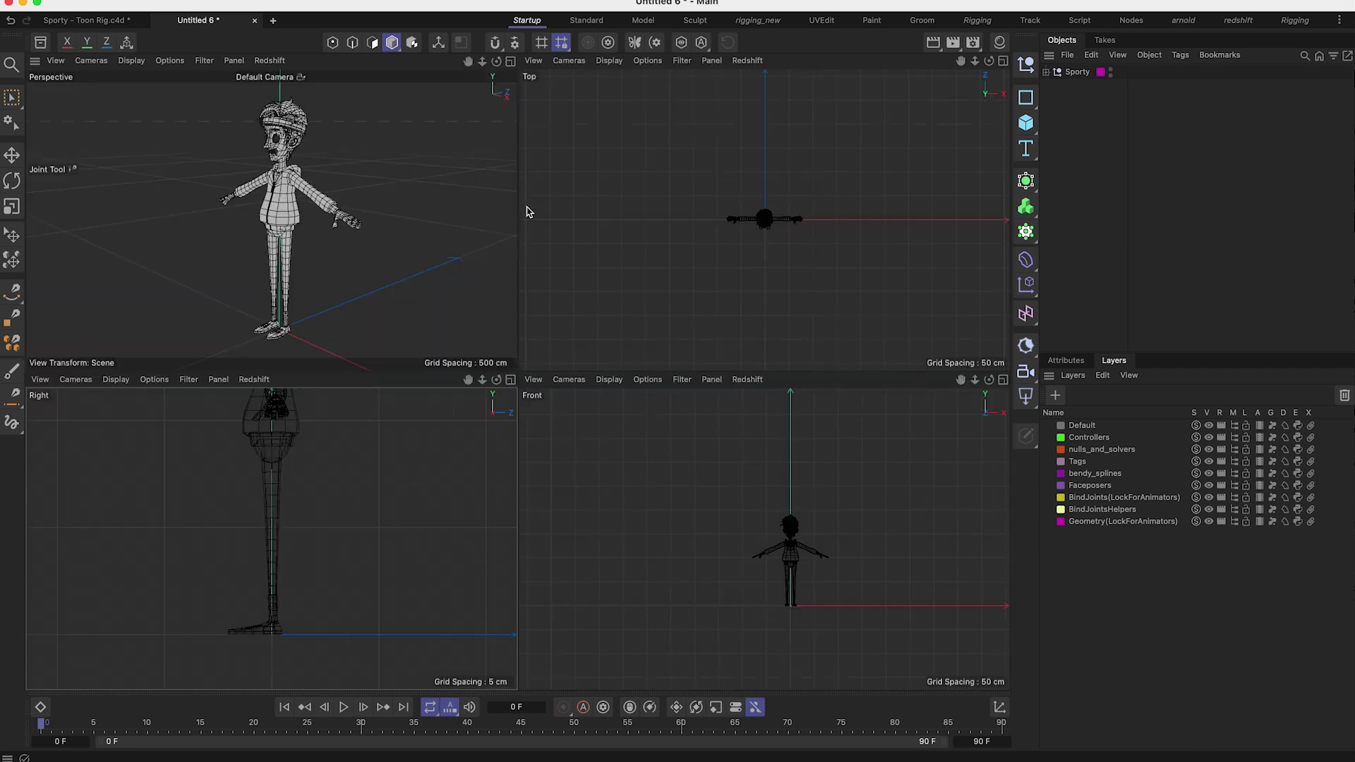
middle_click(316, 521)
scroll(517, 378, up, 3)
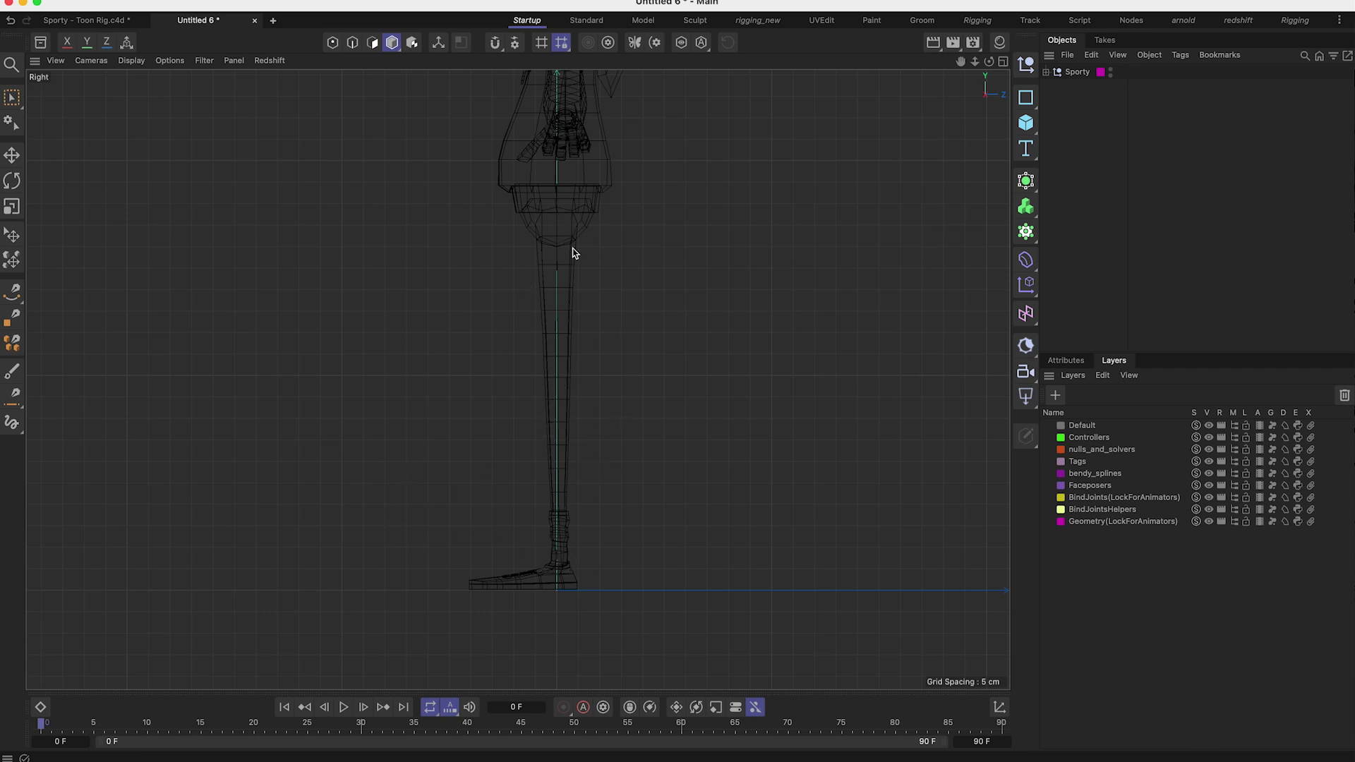
ctrl+click(556, 205)
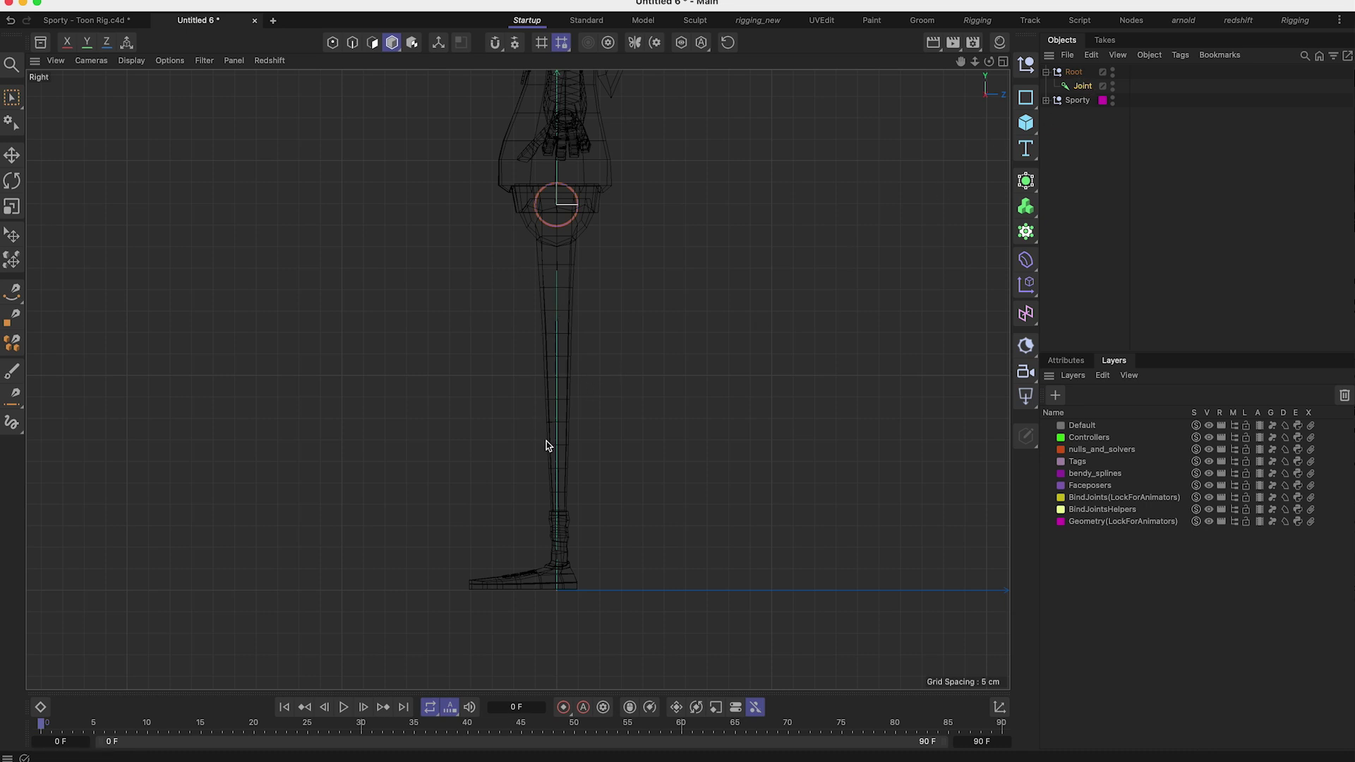
ctrl+click(553, 383)
ctrl+click(560, 563)
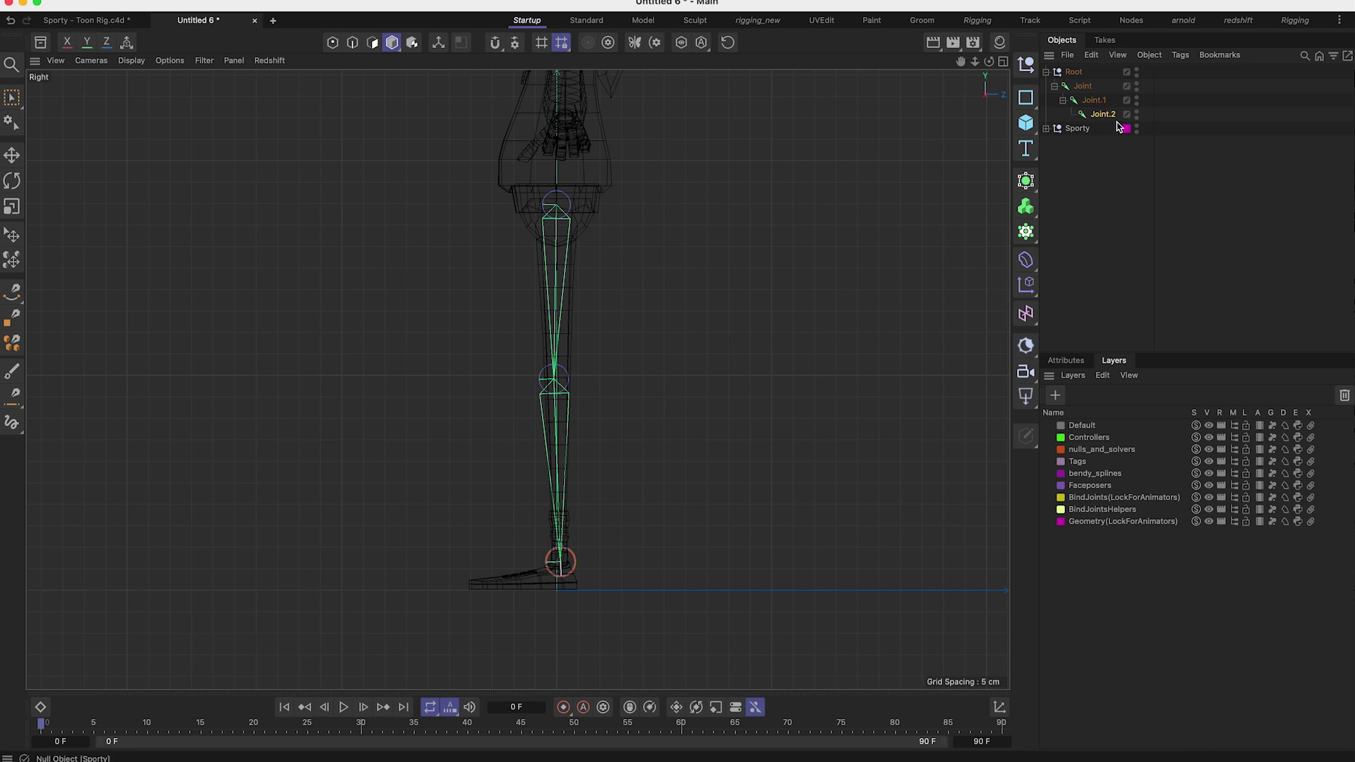
Step: Extend the leg chain from the ankle with two joints at the ball of the foot and the toe tip
alt+middle_drag(556, 562, 558, 566)
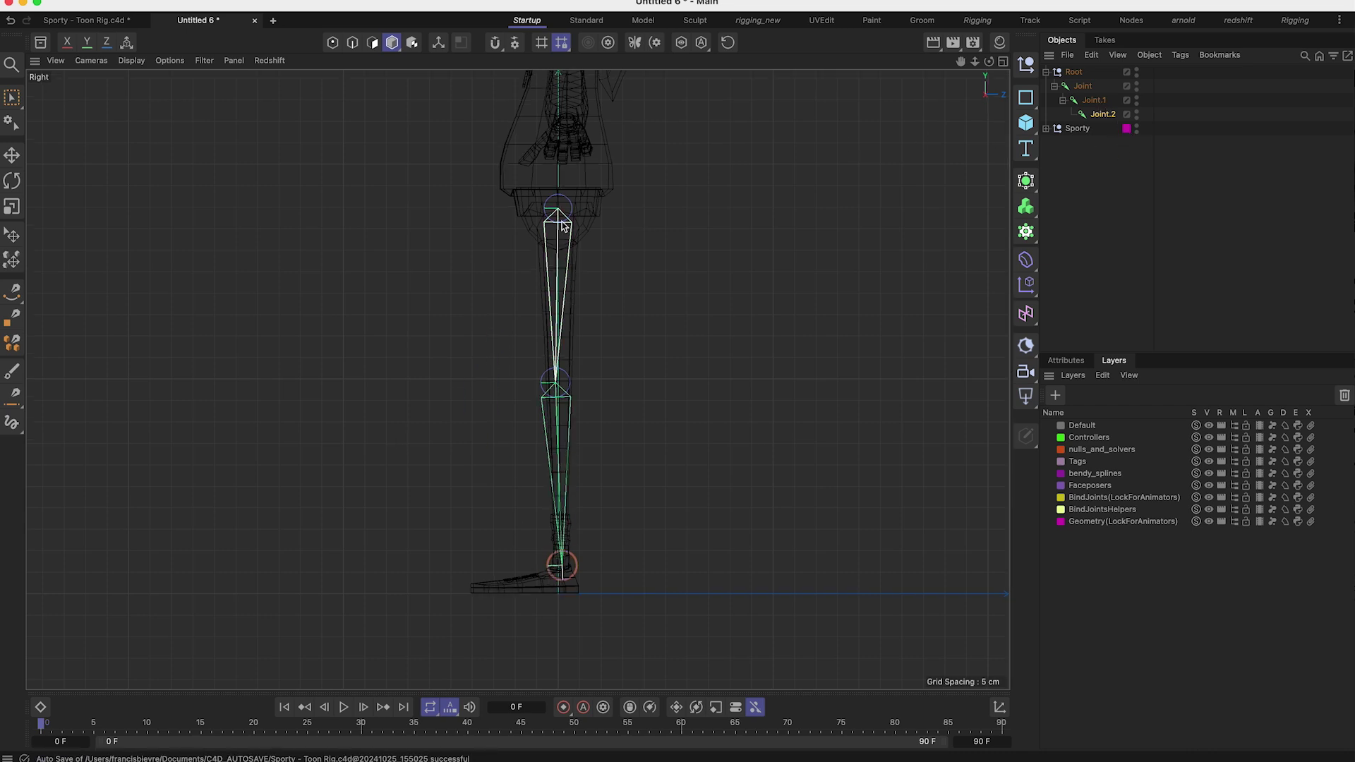
scroll(623, 517, up, 5)
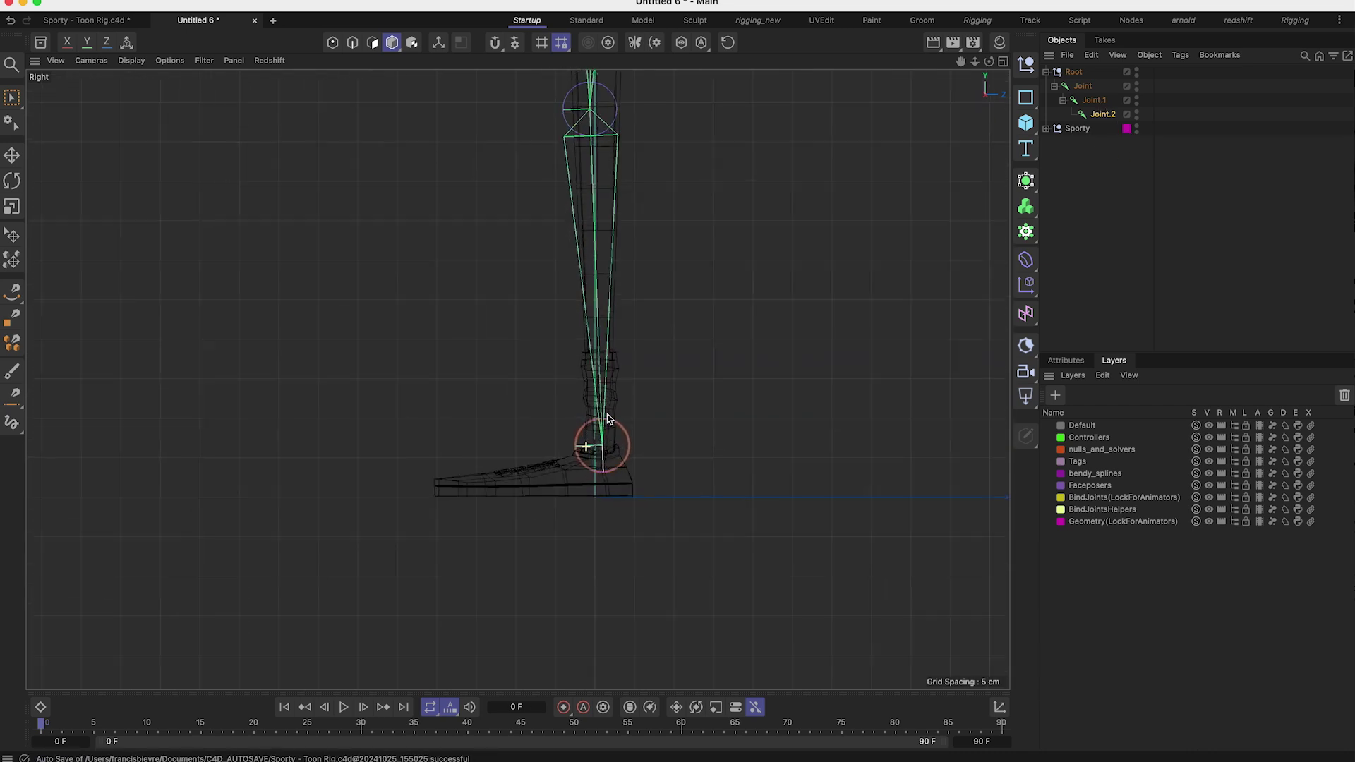
alt+middle_drag(542, 500, 580, 505)
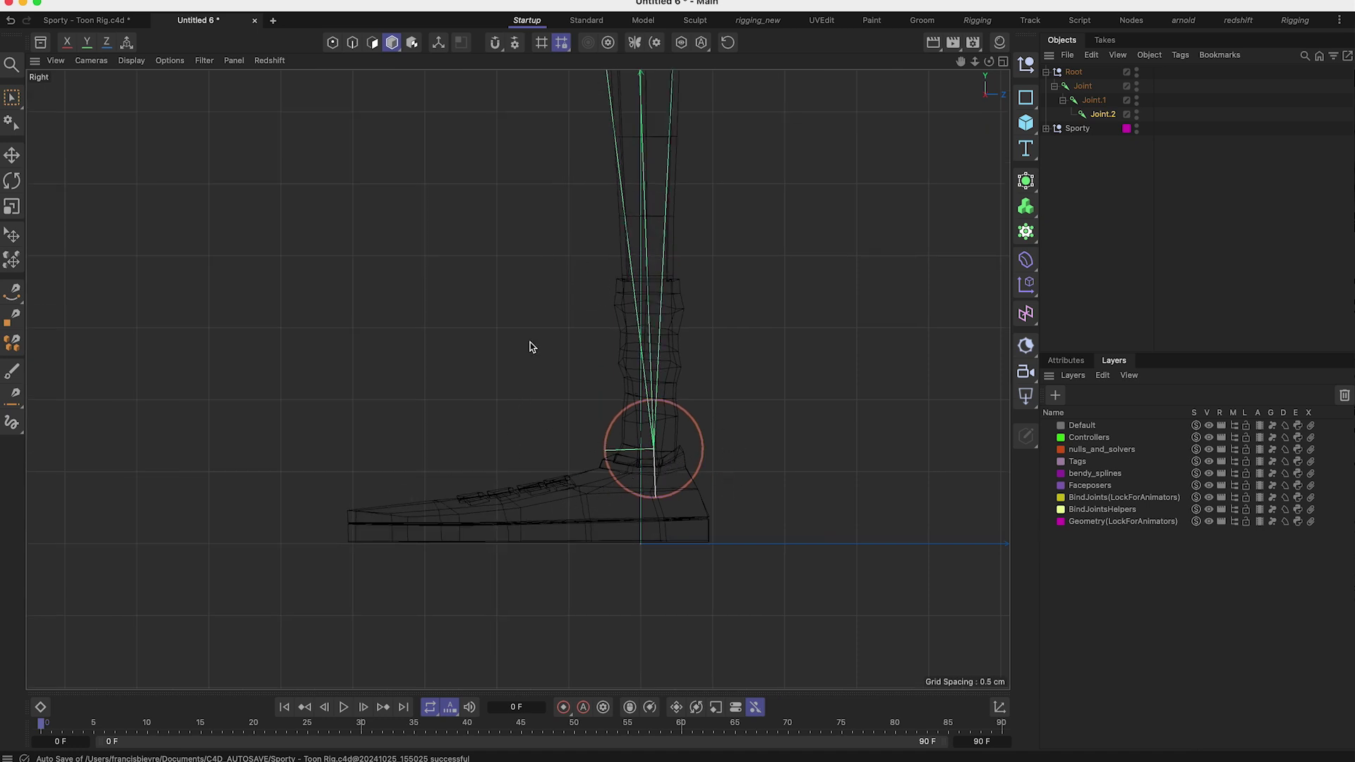
ctrl+click(457, 543)
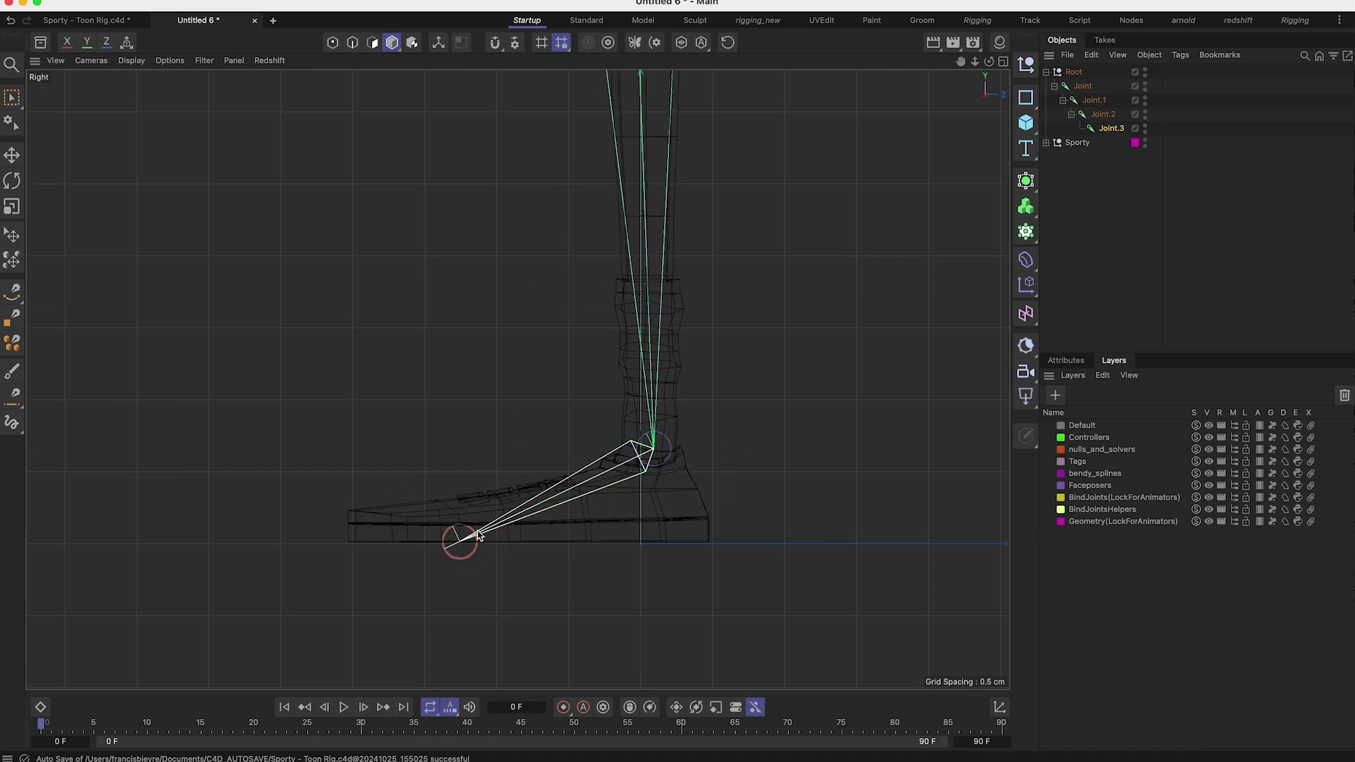
ctrl+click(349, 539)
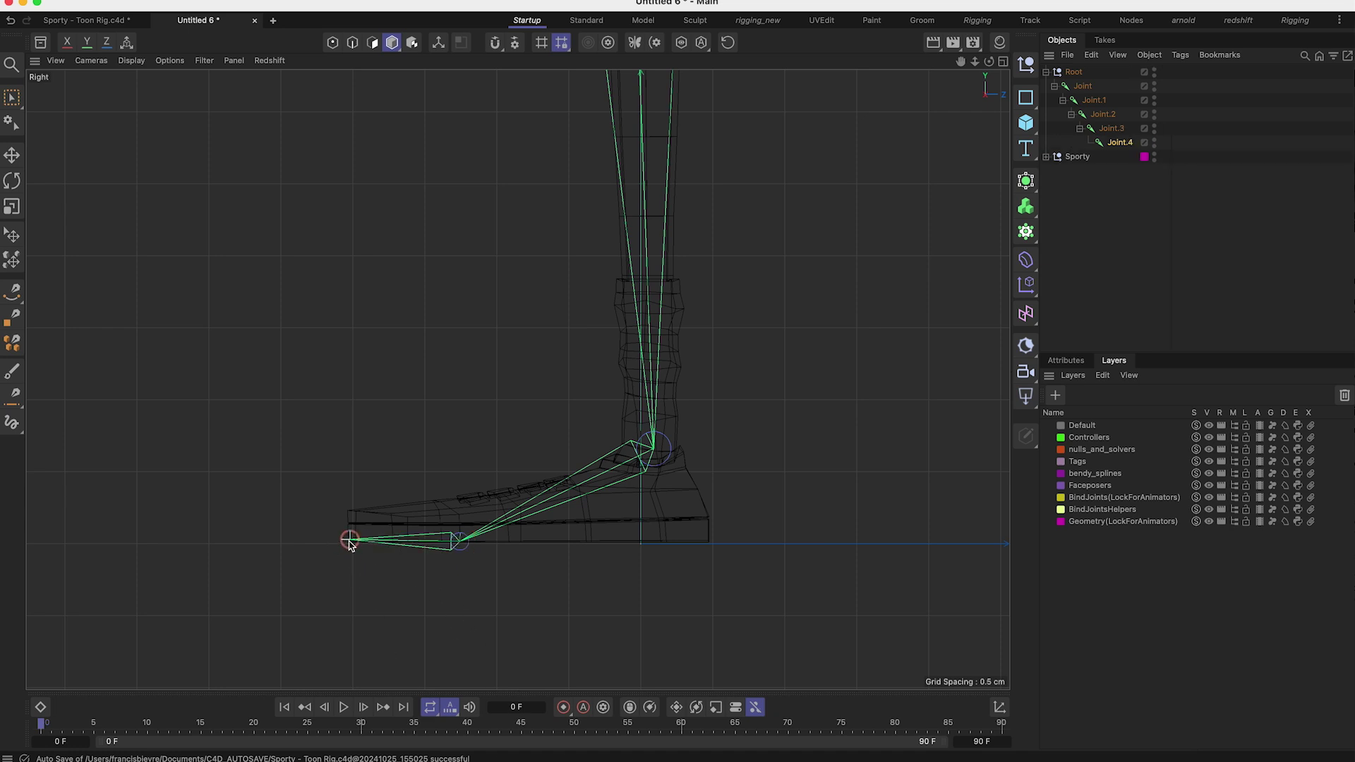
alt+middle_drag(619, 247, 618, 289)
Step: Move the Root null with the leg chain sideways along X so the joints sit inside the character's left leg
middle_click(606, 197)
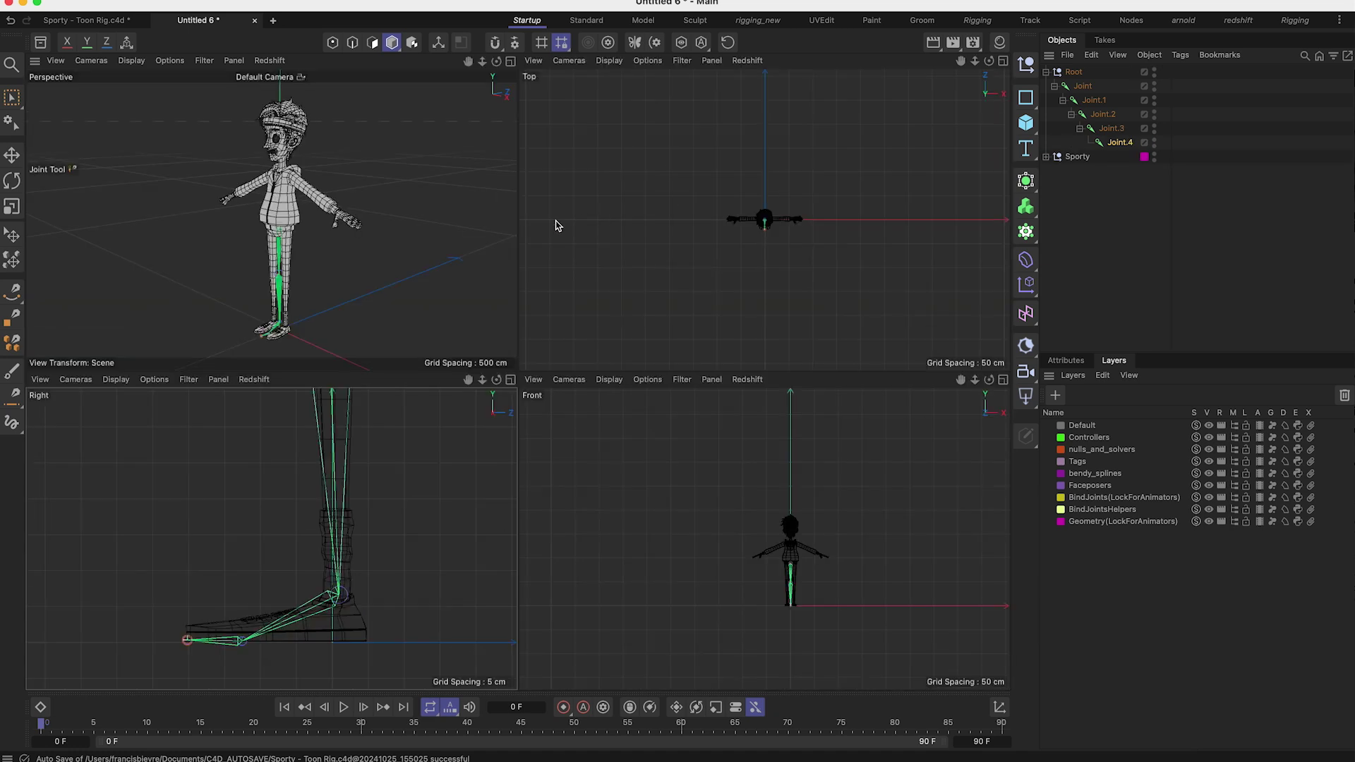
middle_click(324, 266)
alt+drag(536, 449, 621, 452)
alt+middle_drag(522, 452, 529, 379)
alt+right_drag(529, 384, 553, 387)
alt+drag(554, 387, 538, 409)
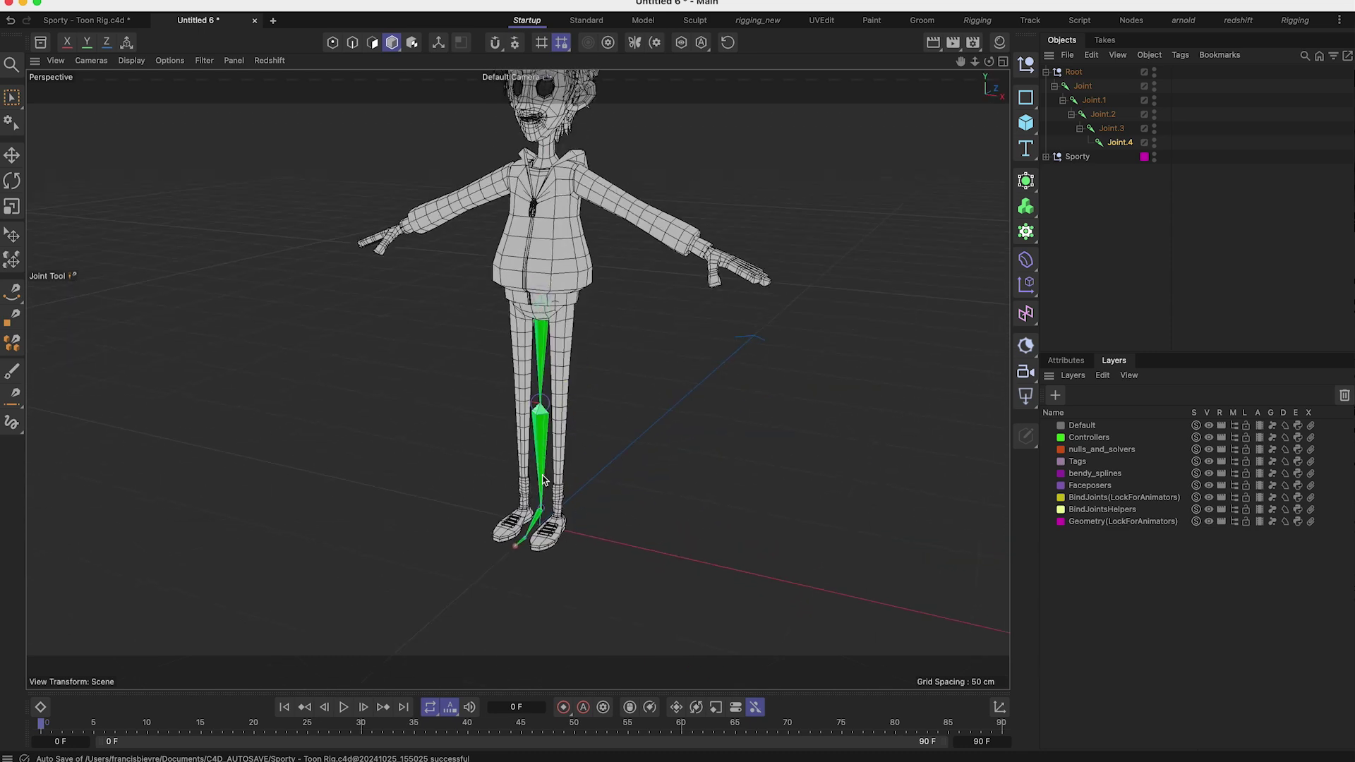
middle_click(506, 451)
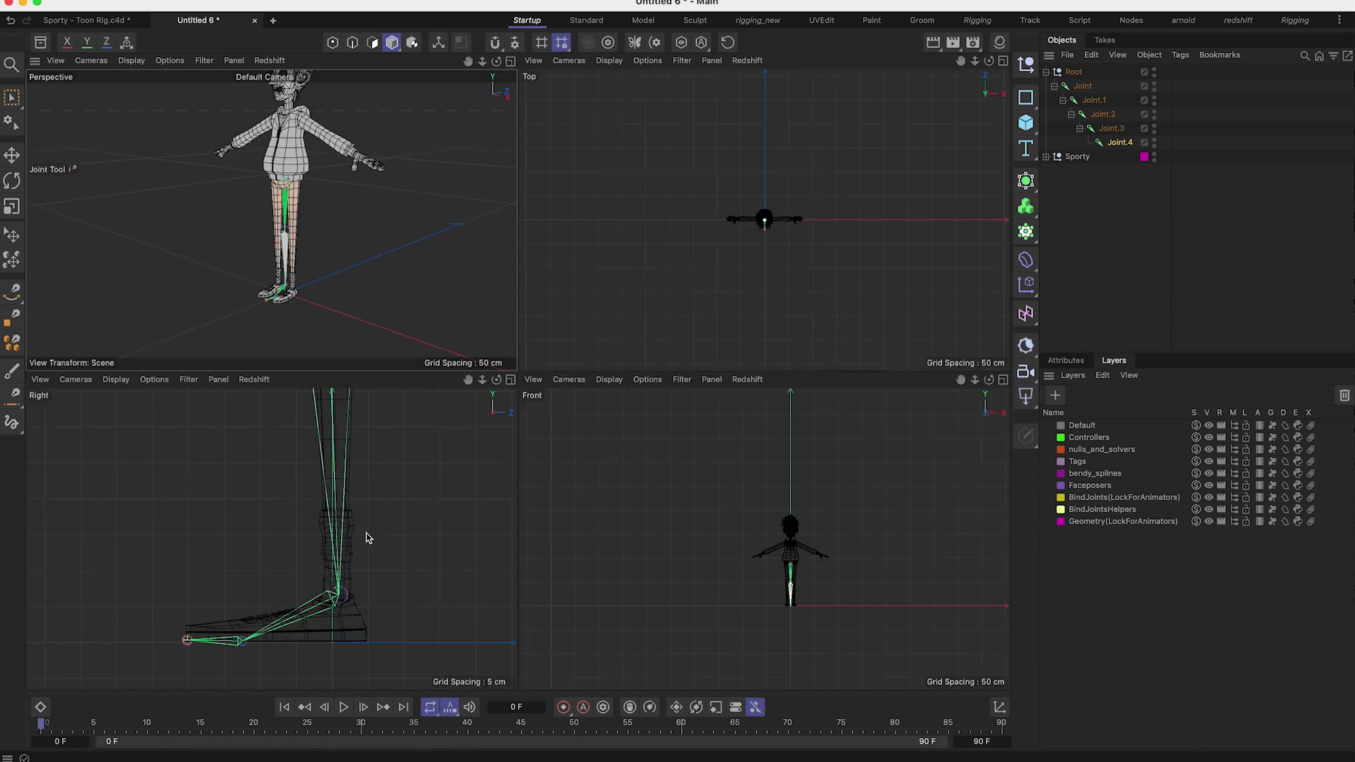
middle_click(321, 264)
alt+drag(636, 451, 558, 388)
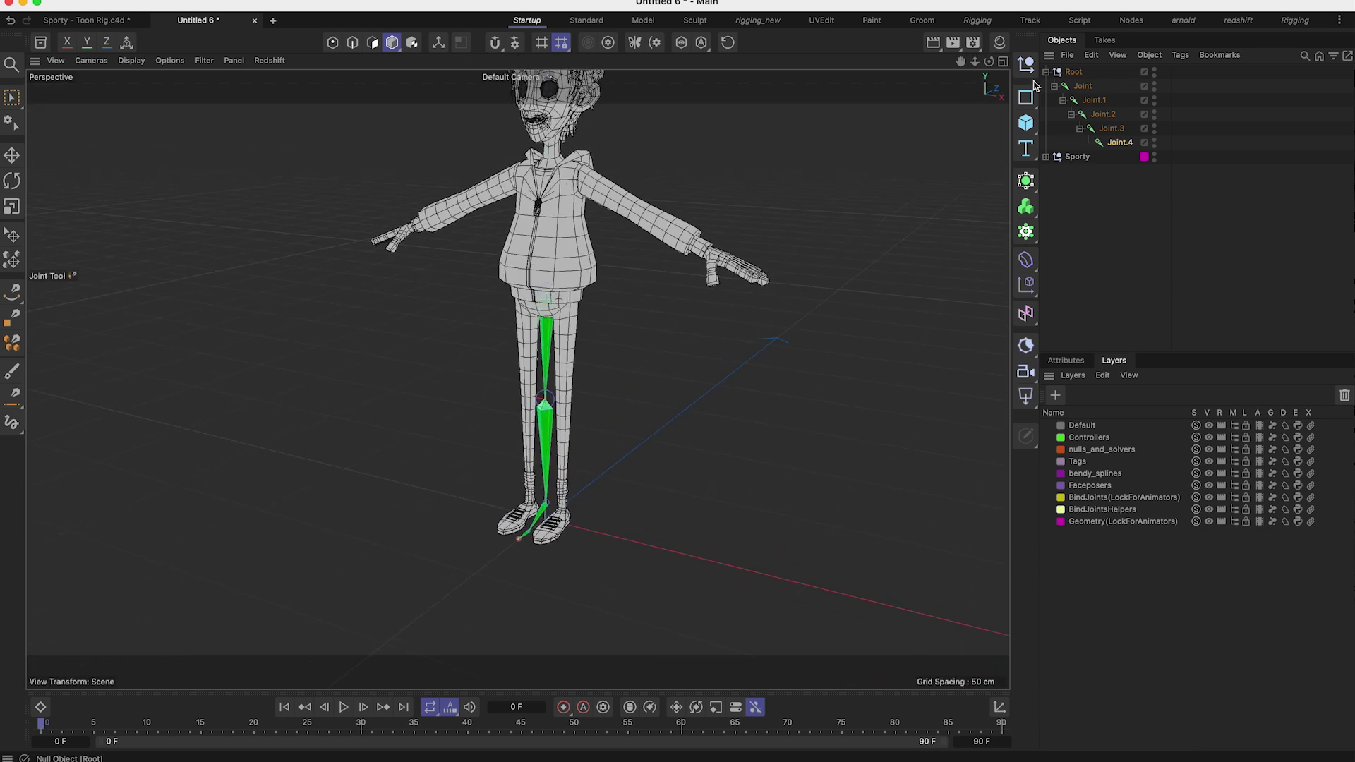
key(e)
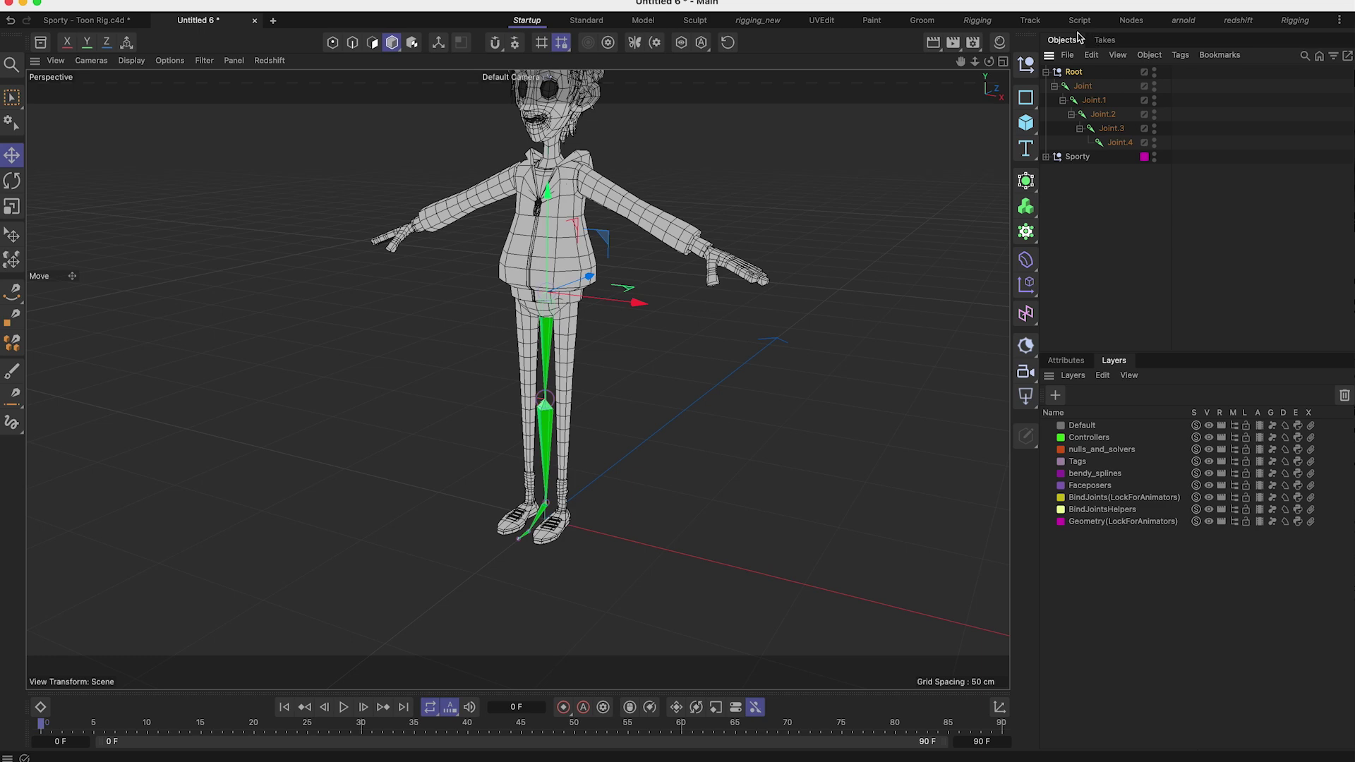
mouse_move(634, 306)
mouse_down()
mouse_move(680, 306)
mouse_move(634, 311)
mouse_move(638, 295)
mouse_up()
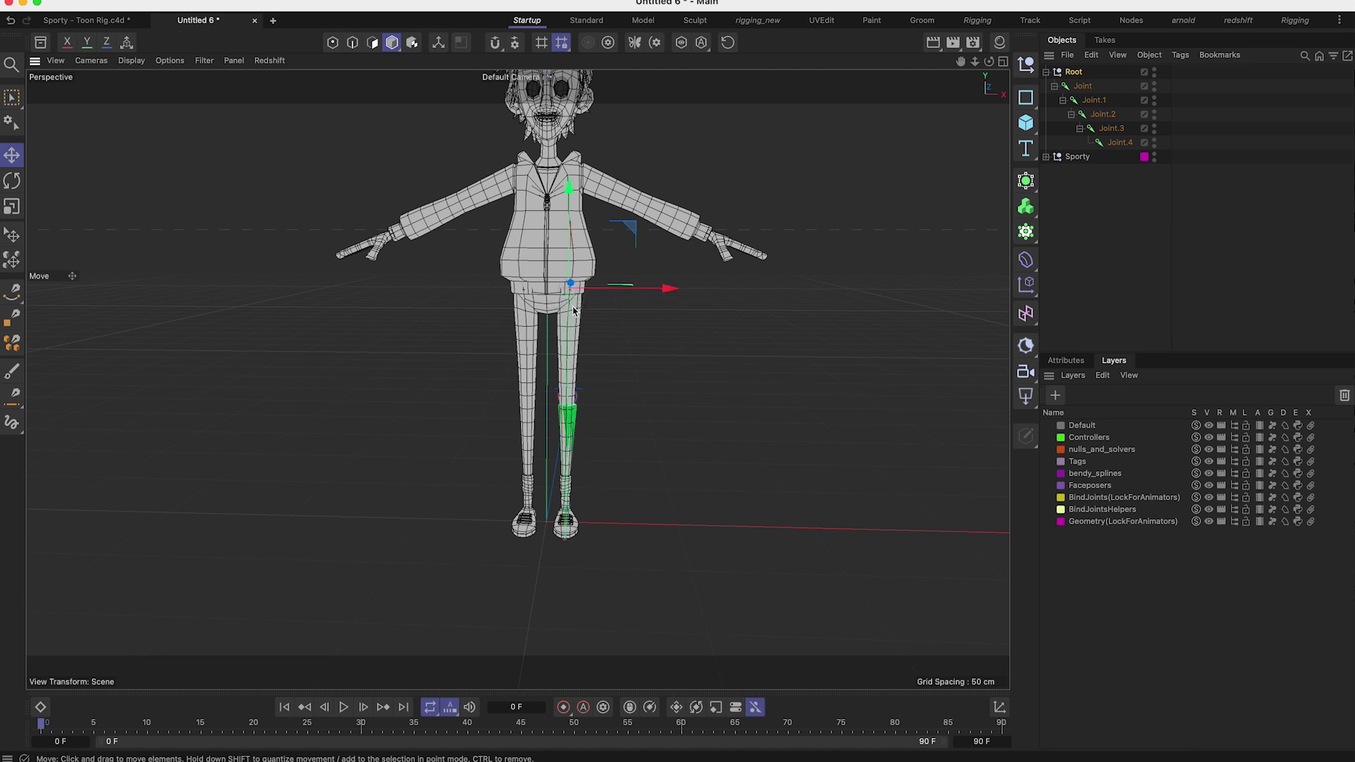
scroll(573, 312, up, 3)
drag(641, 284, 636, 300)
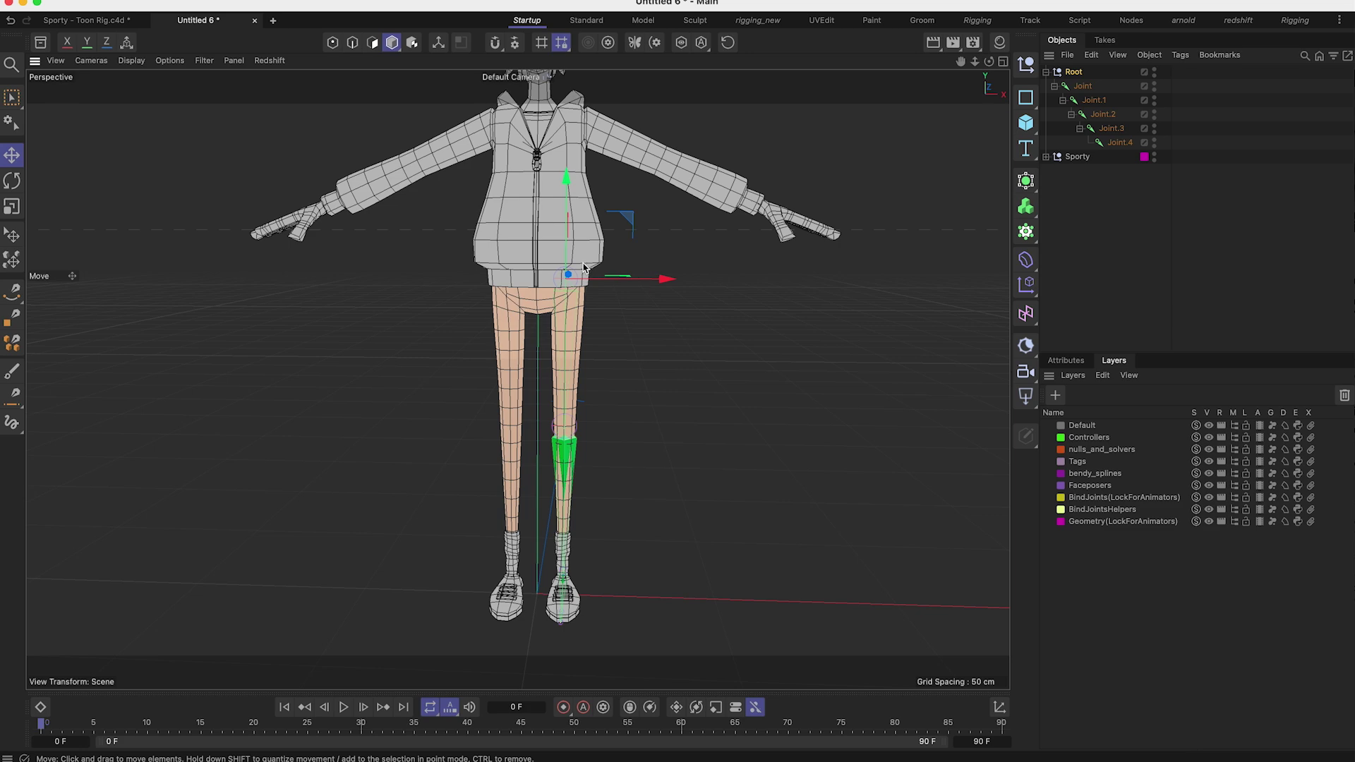
alt+drag(575, 396, 235, 354)
alt+middle_drag(628, 191, 545, 281)
alt+drag(544, 280, 669, 411)
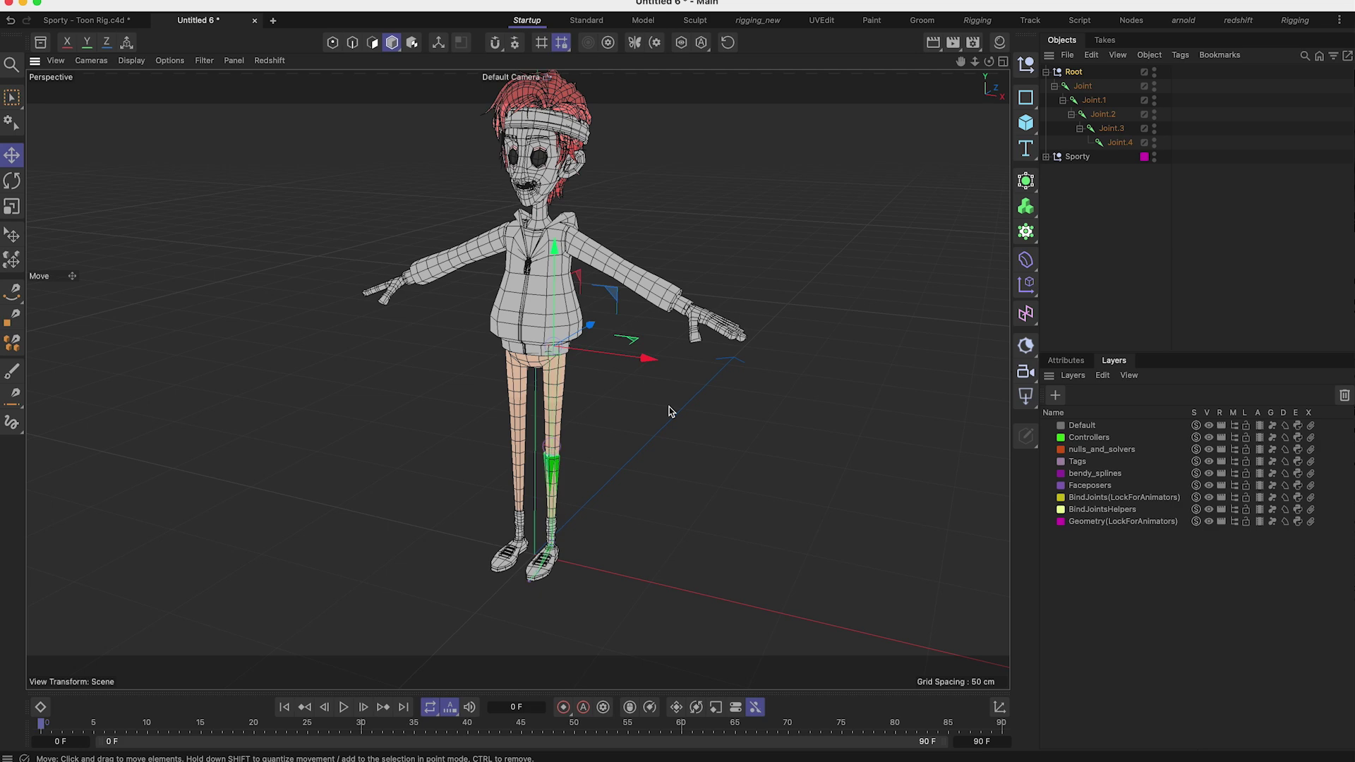
alt+drag(525, 350, 562, 363)
mouse_move(562, 363)
alt+middle_down()
mouse_move(535, 266)
mouse_move(553, 357)
alt+middle_up()
alt+drag(553, 357, 464, 346)
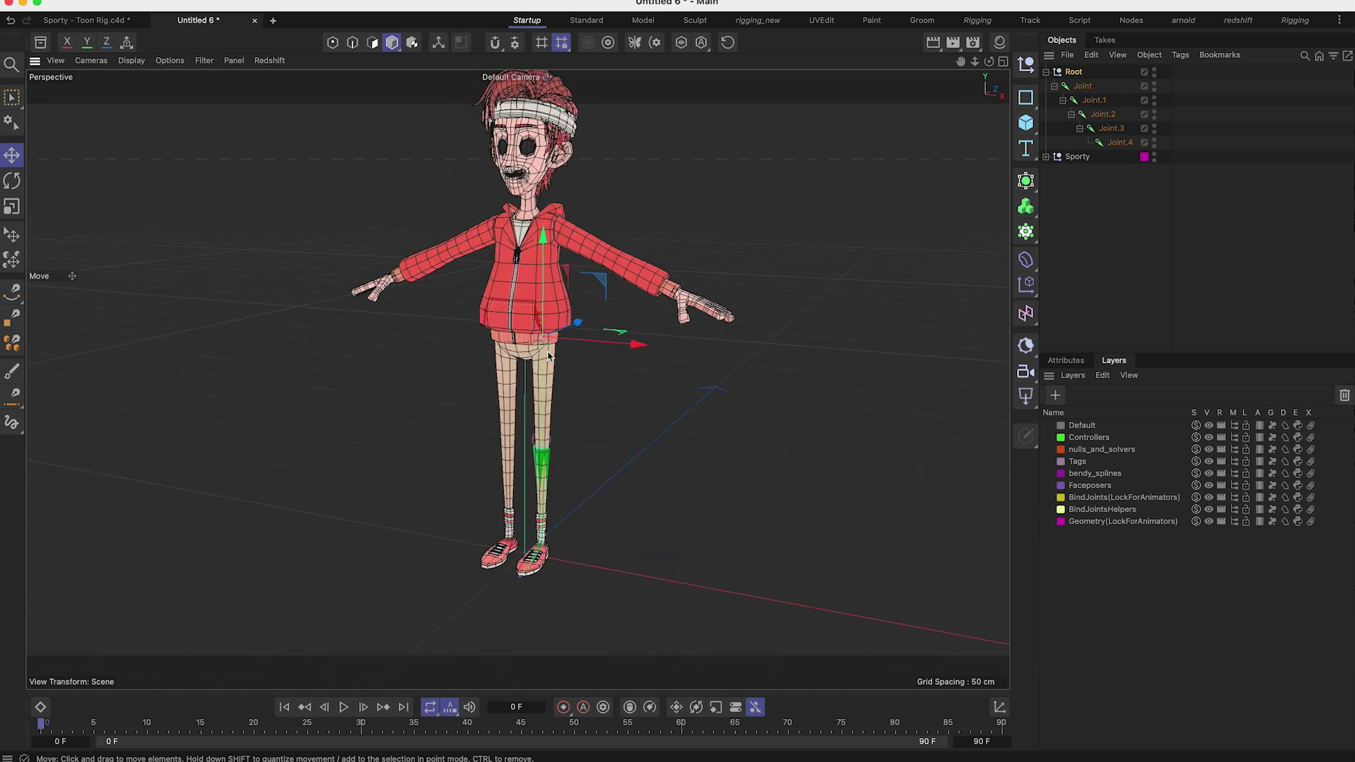
Step: Rename the hip joint L_upleg and the knee joint L_leg
click(1122, 101)
double_click(1094, 87)
text(L_upleg)
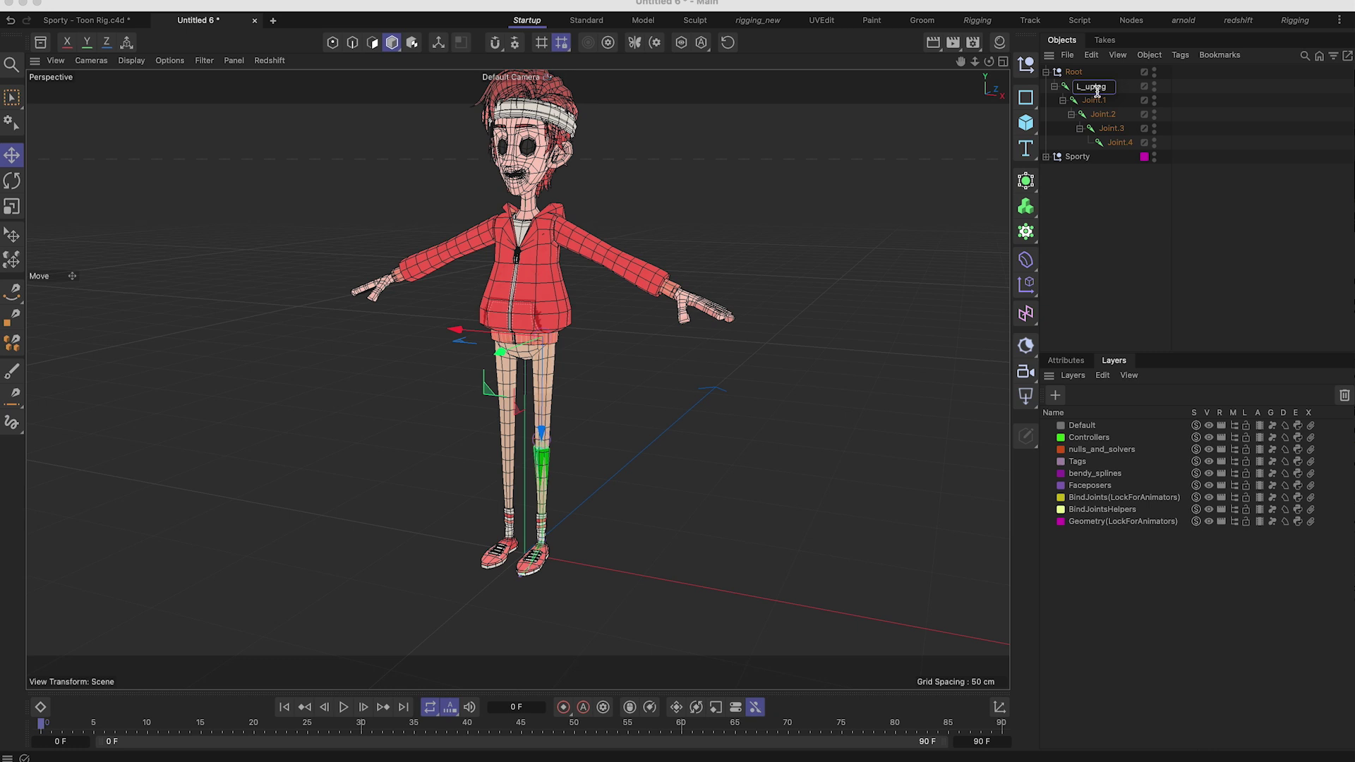
double_click(1097, 101)
text(L)
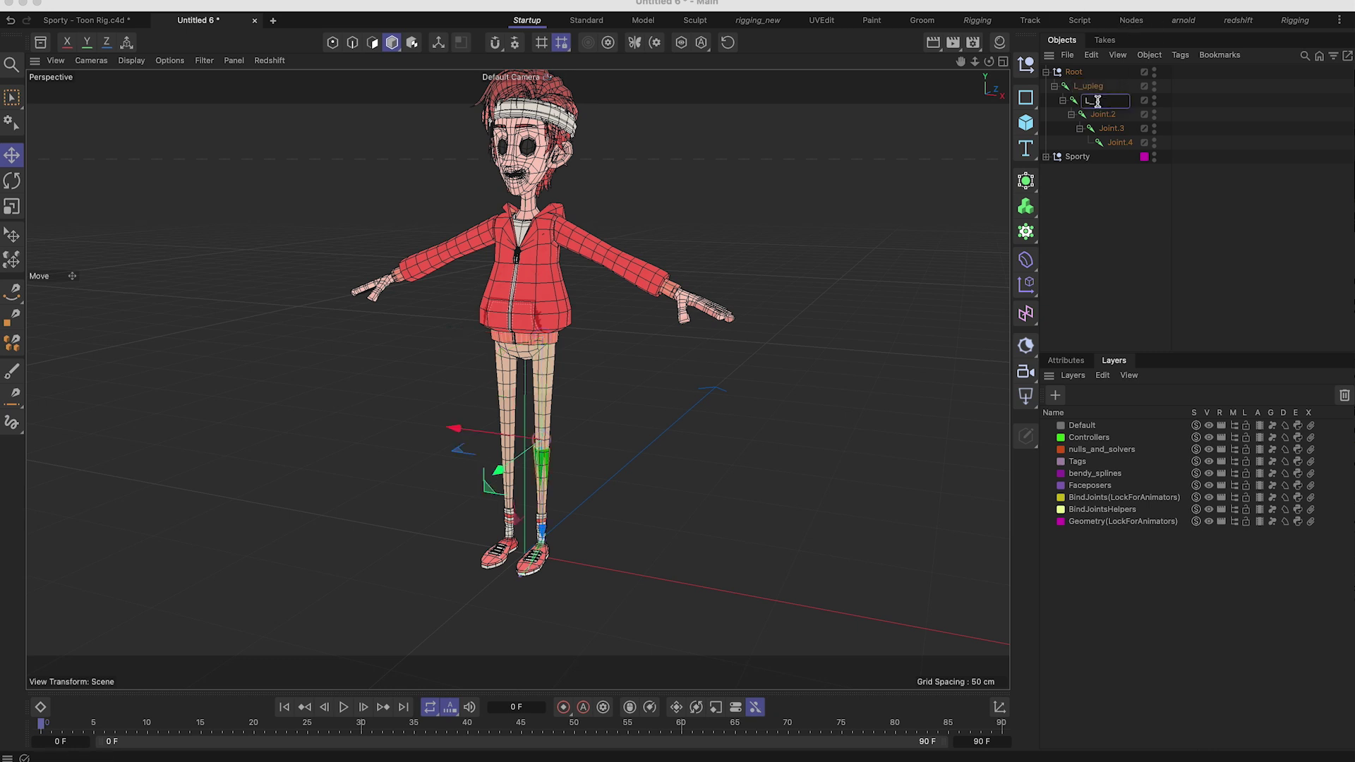
text(_leg)
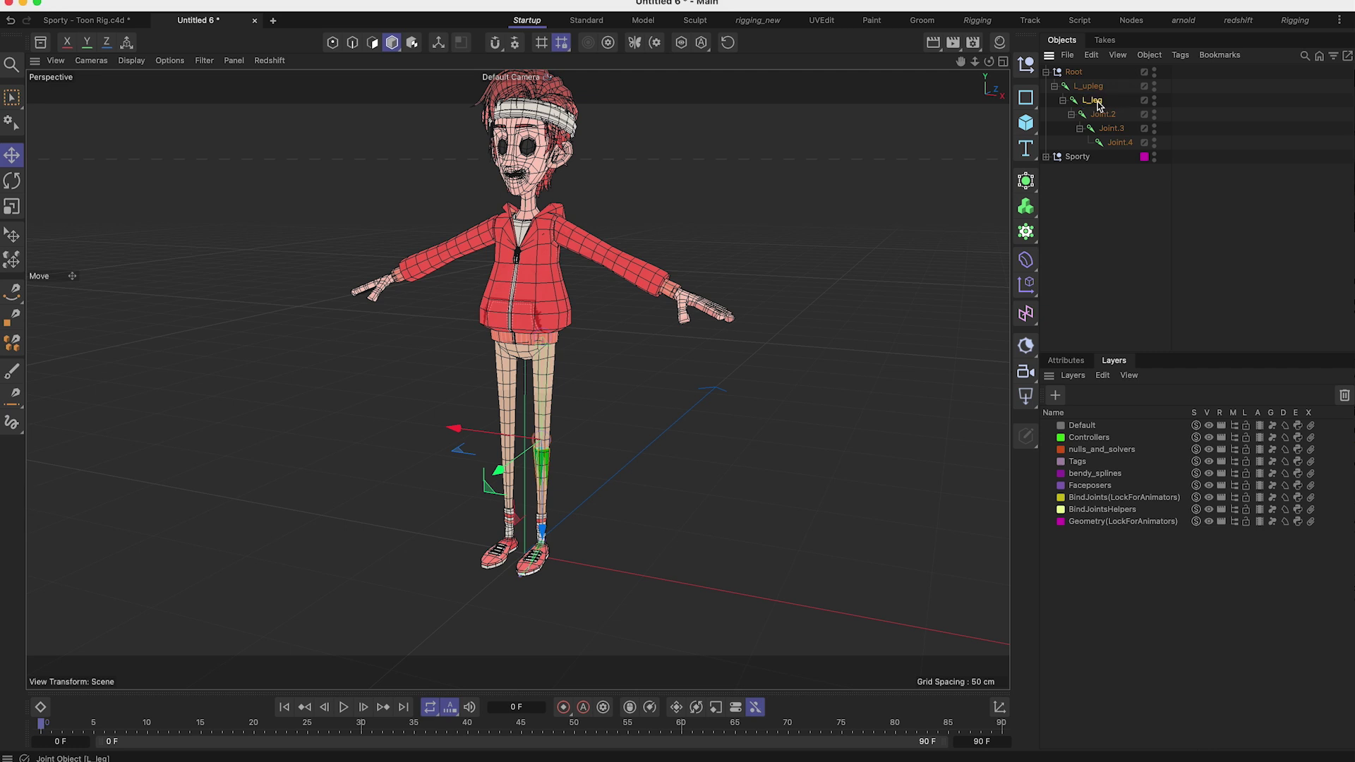
Step: Rename the remaining leg joints L_foot, L_Toes and L_toes_end, from the ankle down to the toe tip
key(Tab)
text(L_foot)
key(Return)
double_click(1114, 127)
text(L_Toes)
key(Return)
double_click(1120, 142)
text(L_toes_end)
key(Return)
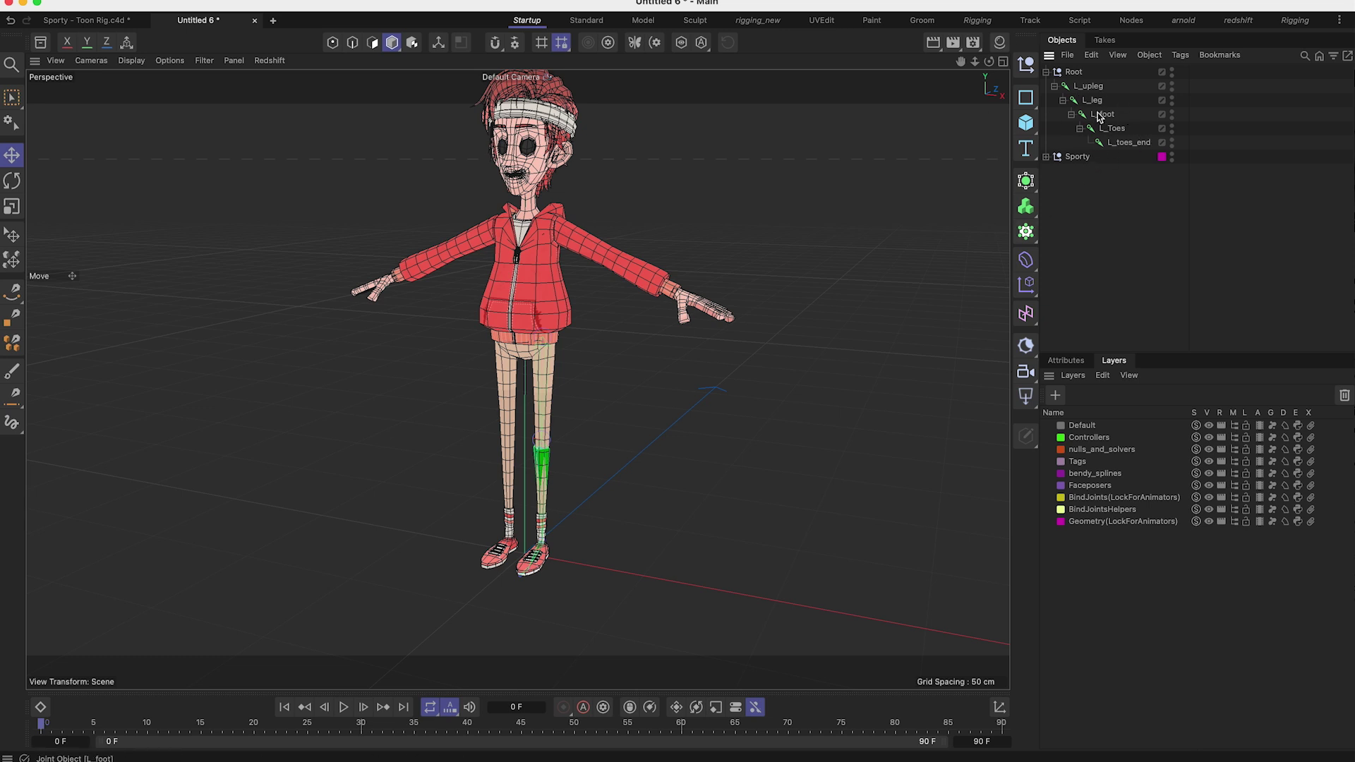
alt+drag(532, 304, 430, 256)
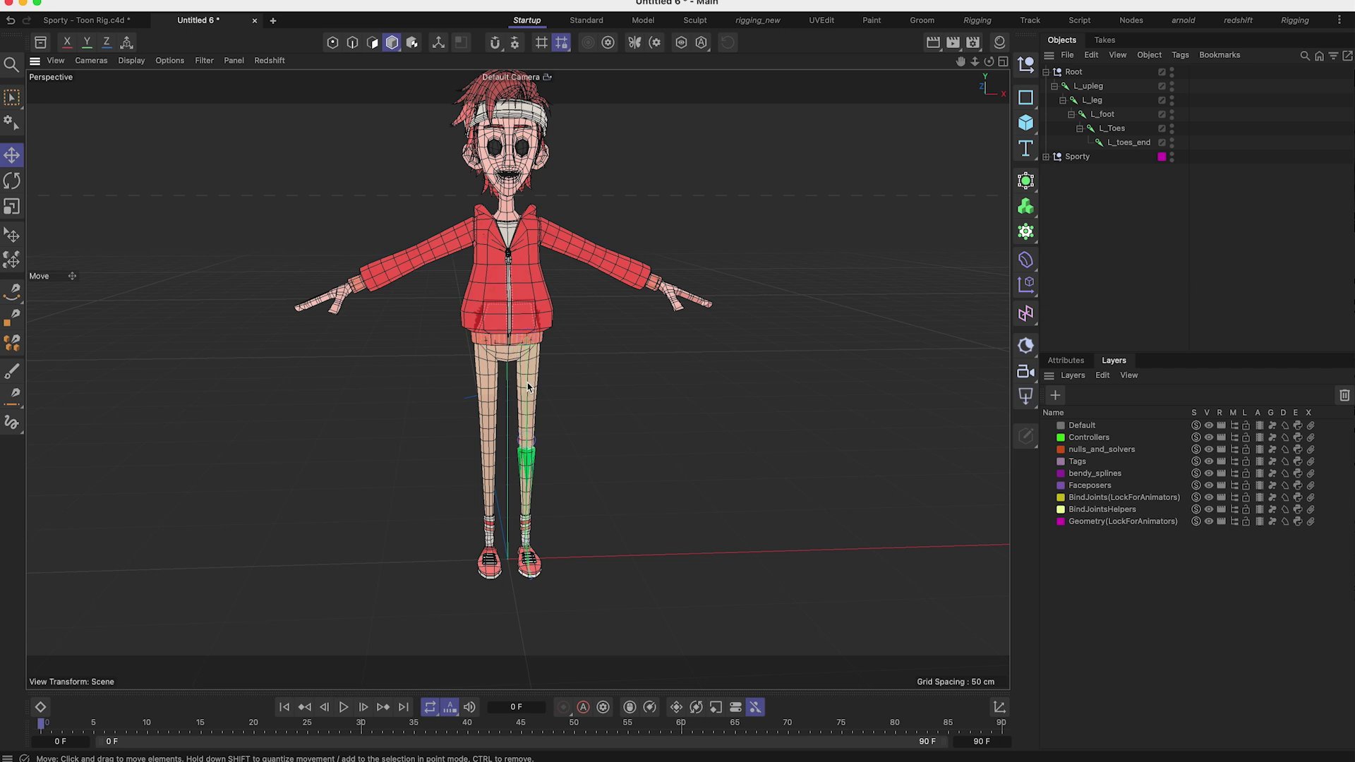
alt+drag(528, 387, 510, 398)
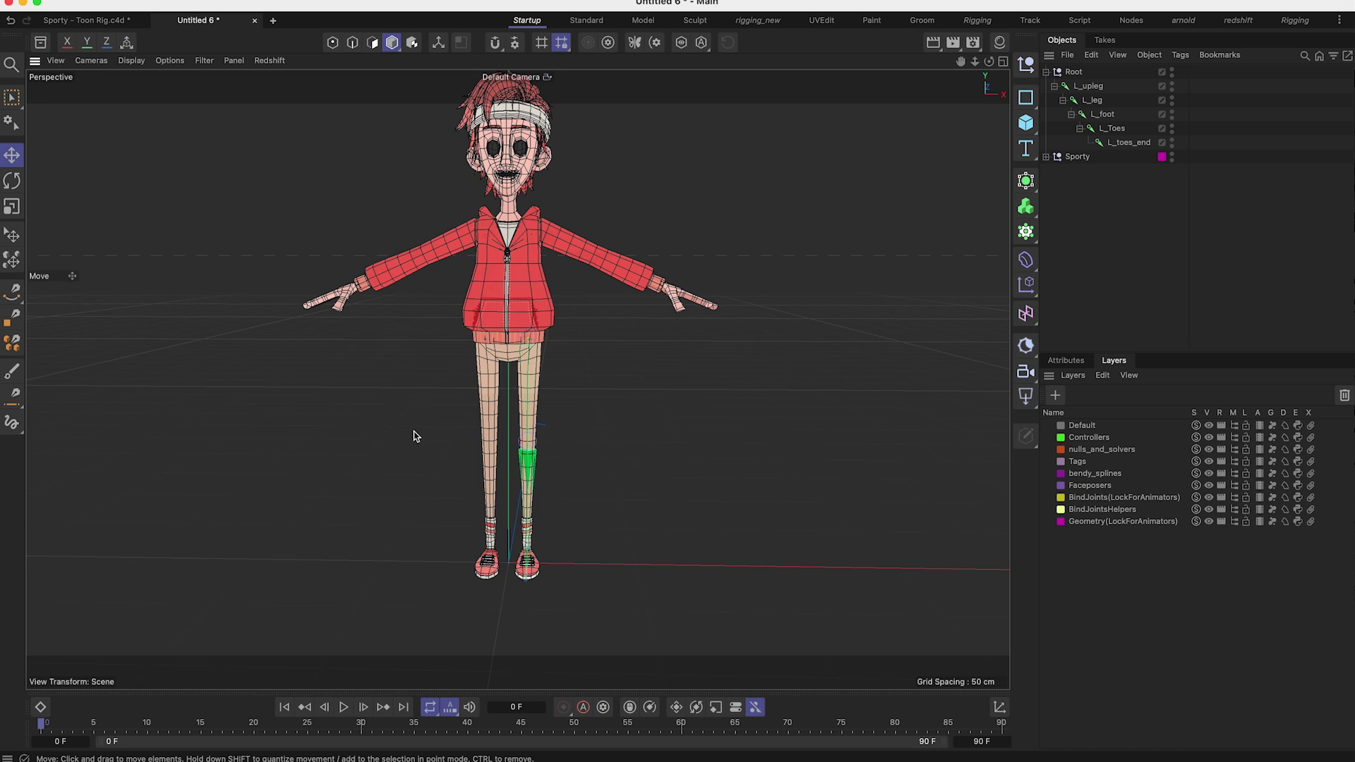
alt+drag(502, 455, 528, 443)
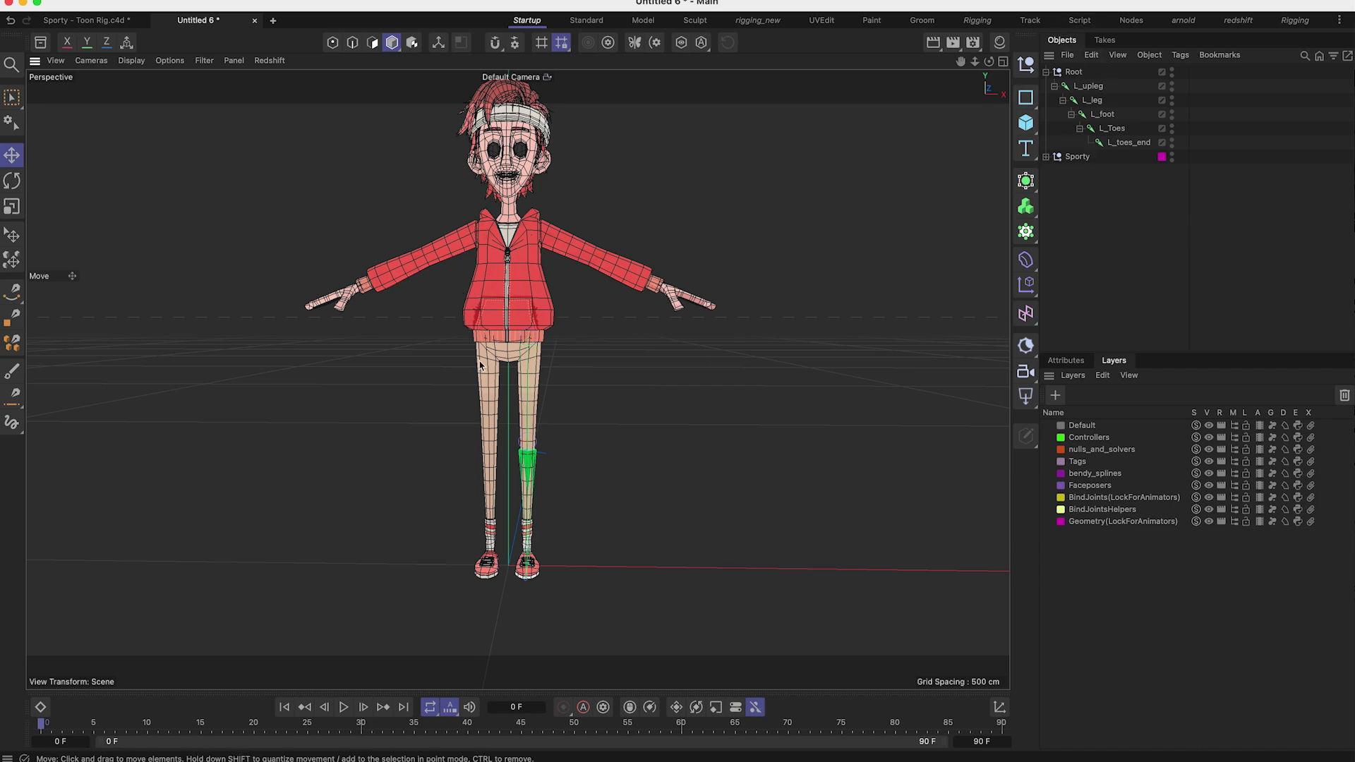
alt+drag(557, 340, 485, 354)
scroll(499, 333, up, 3)
mouse_move(520, 305)
alt+mouse_down()
mouse_move(553, 321)
mouse_move(582, 311)
mouse_move(534, 198)
alt+mouse_up()
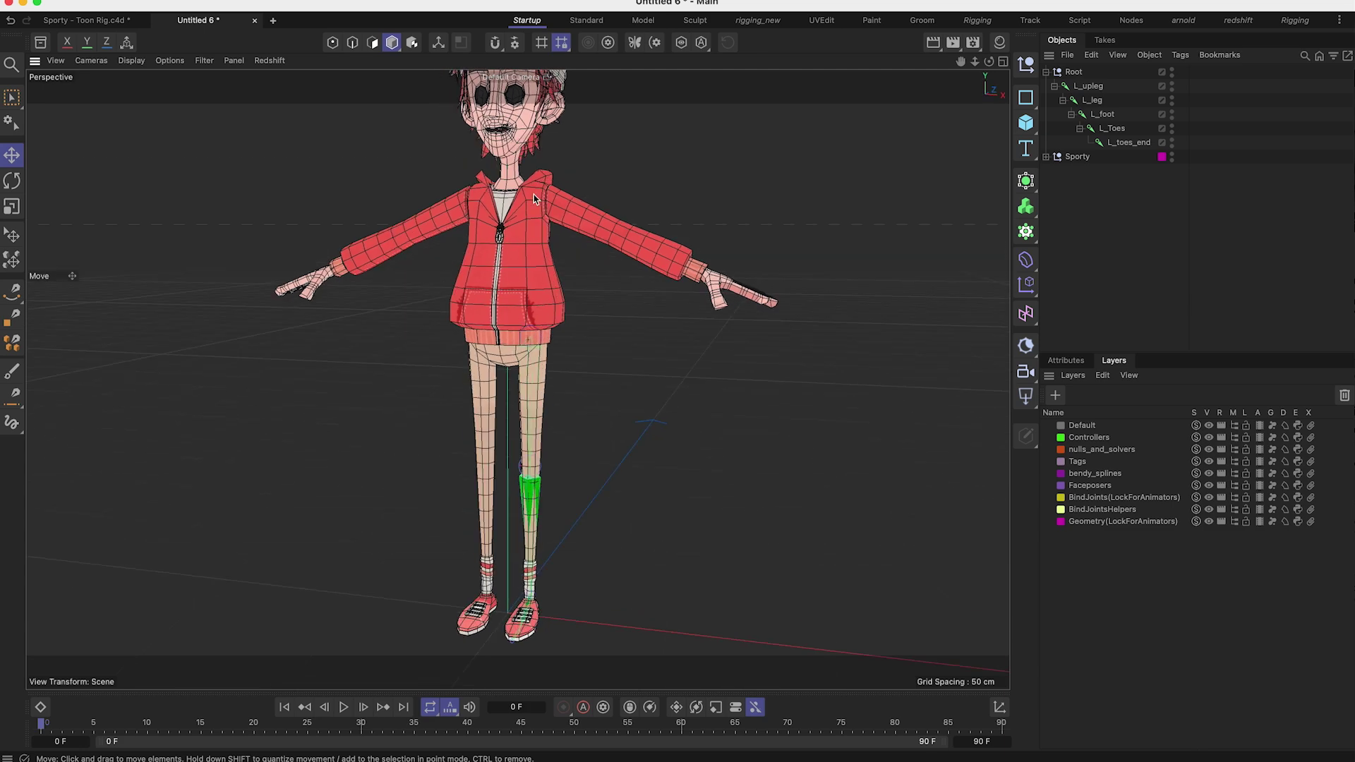
Step: Start a separate chain with the Joint Tool in the Right view, placing its first joint at the pelvis just above the L_upleg joint
middle_click(497, 261)
middle_click(393, 547)
scroll(640, 203, up, 5)
scroll(640, 202, down, 10)
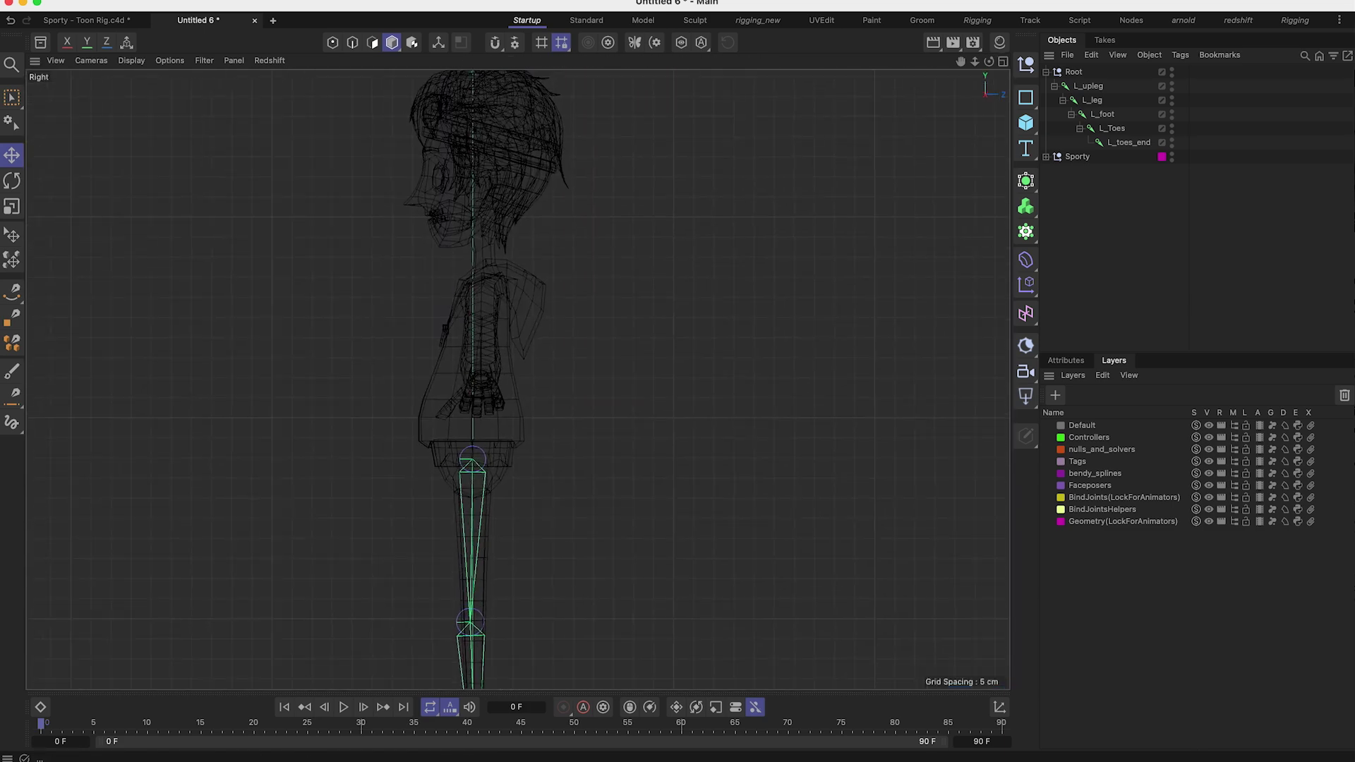
click(212, 1)
click(243, 38)
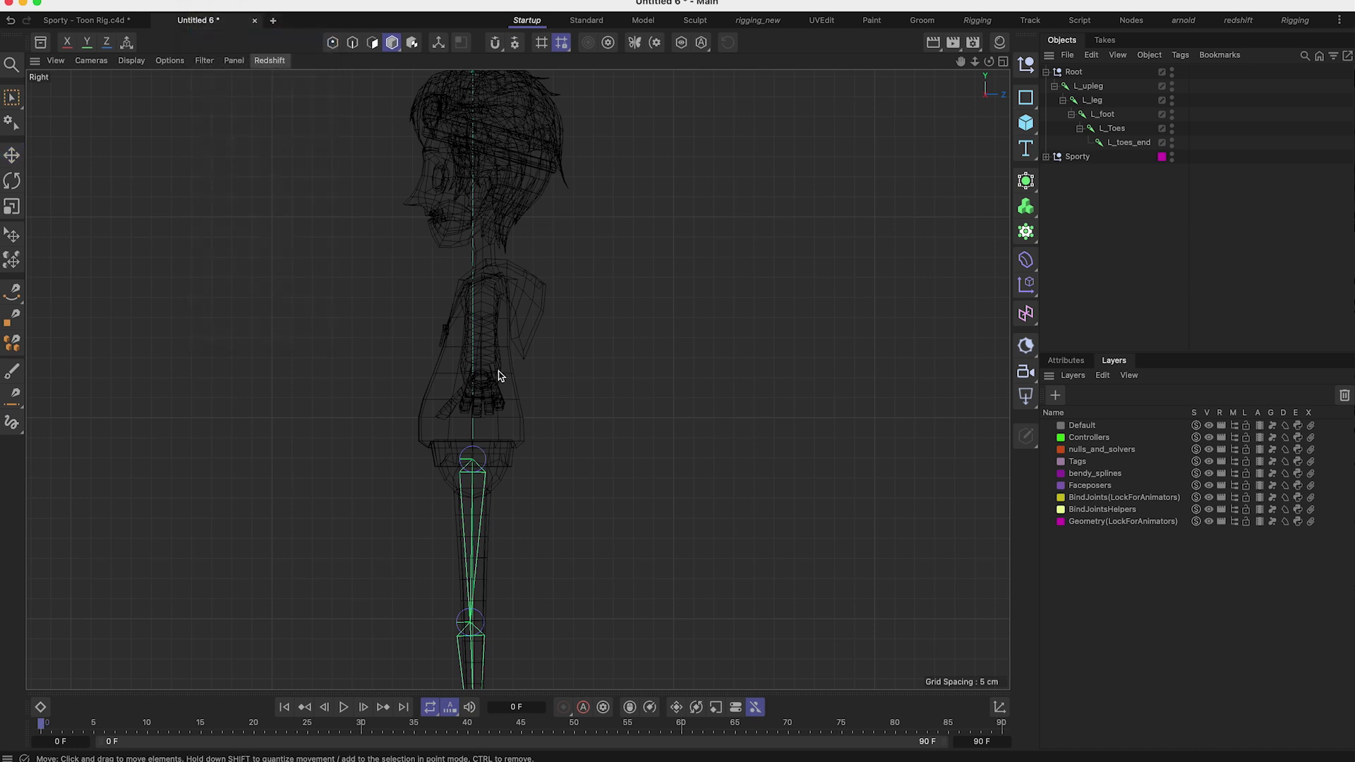
scroll(501, 377, up, 3)
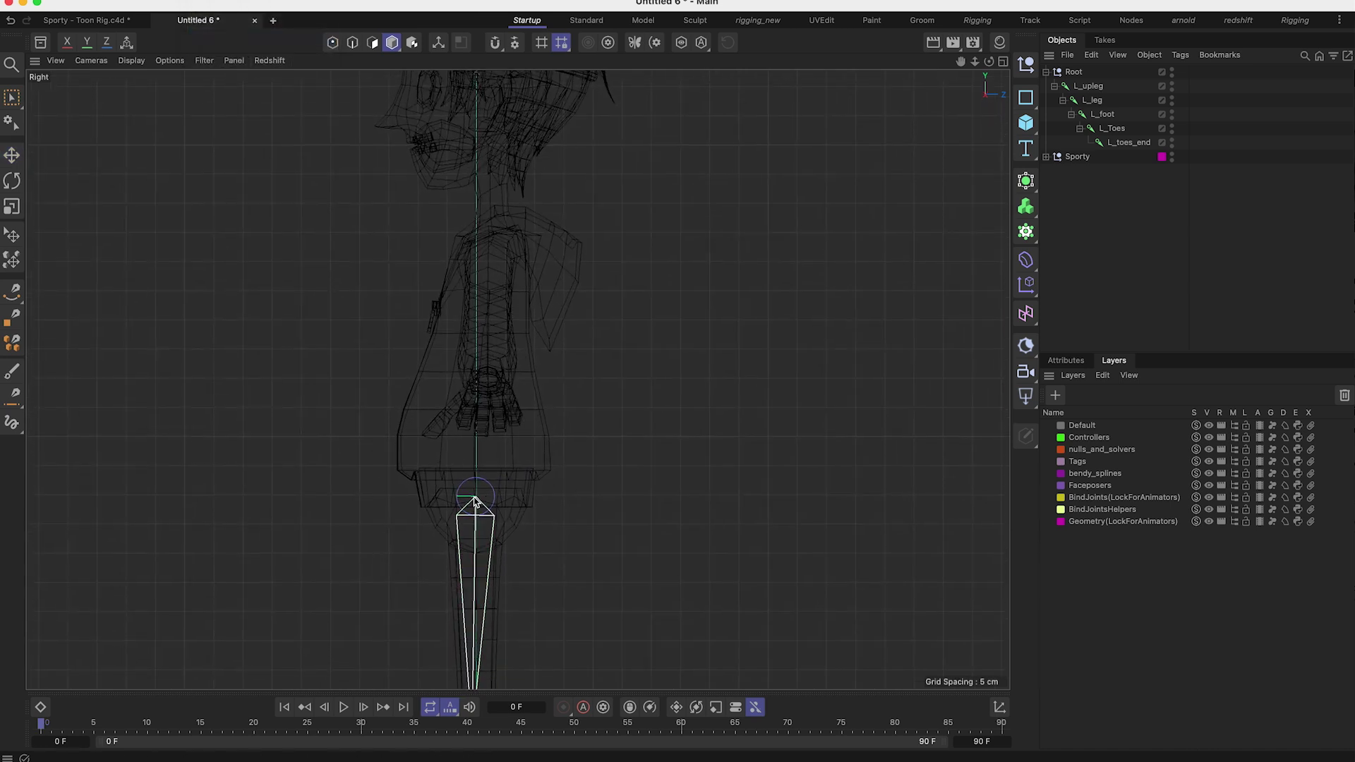
ctrl+click(474, 503)
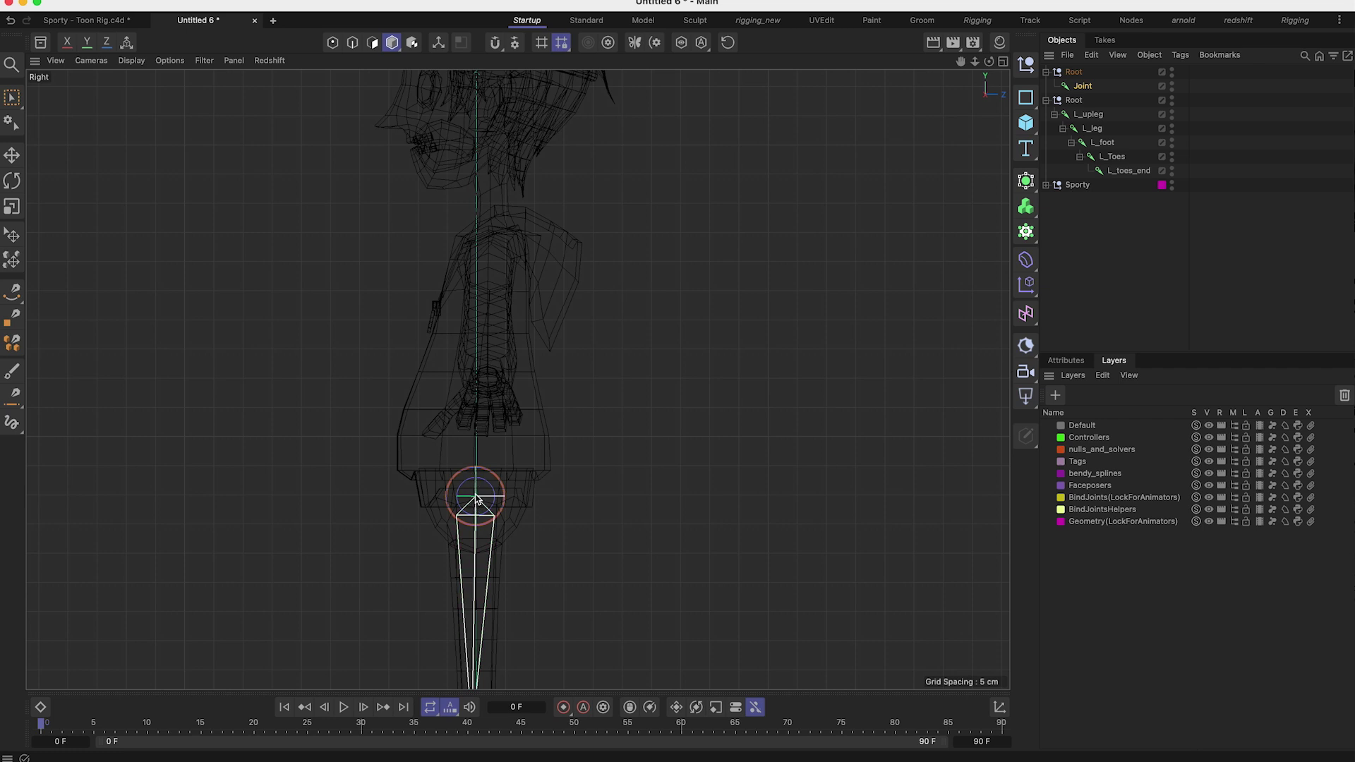
key(super+z)
ctrl+click(476, 476)
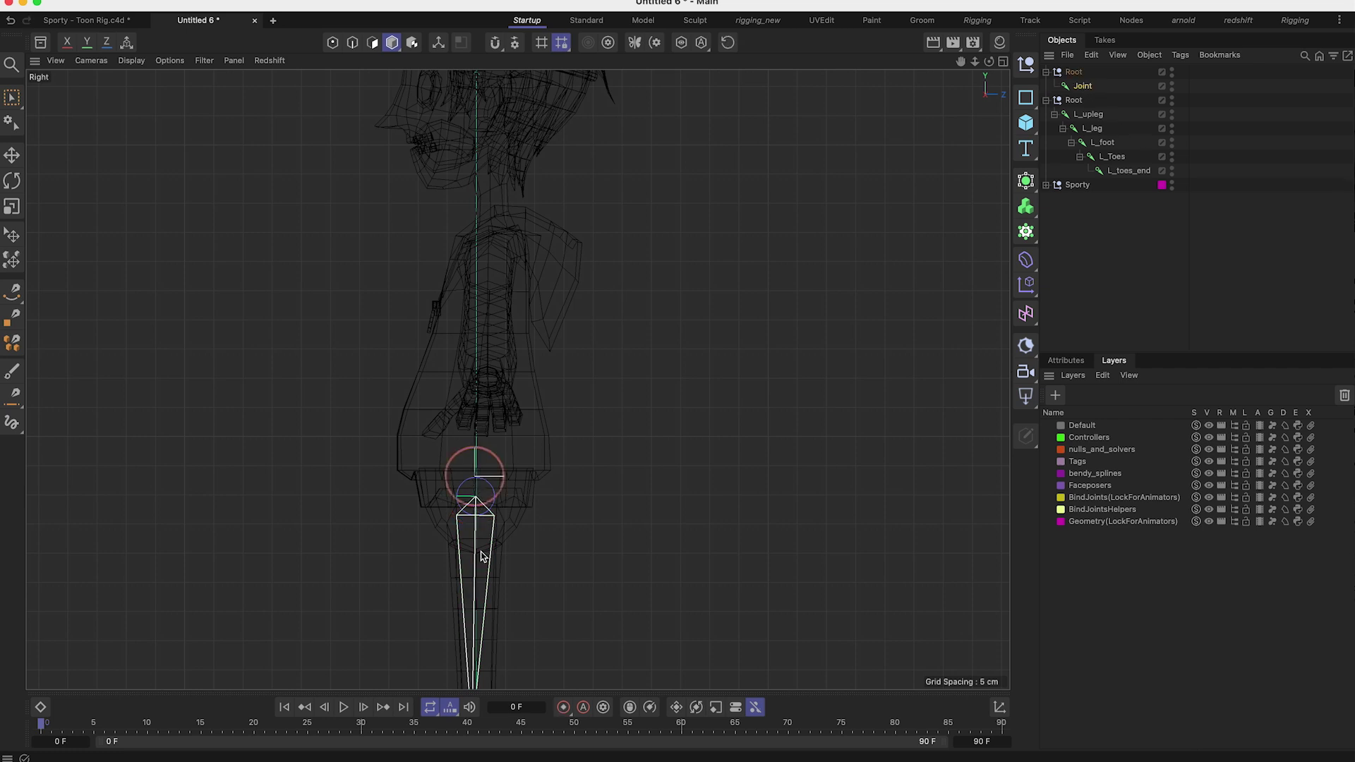
Step: Continue the pelvis chain upward with five joints at the lower spine, chest, neck base, head base and top of the head
ctrl+click(473, 410)
ctrl+click(474, 337)
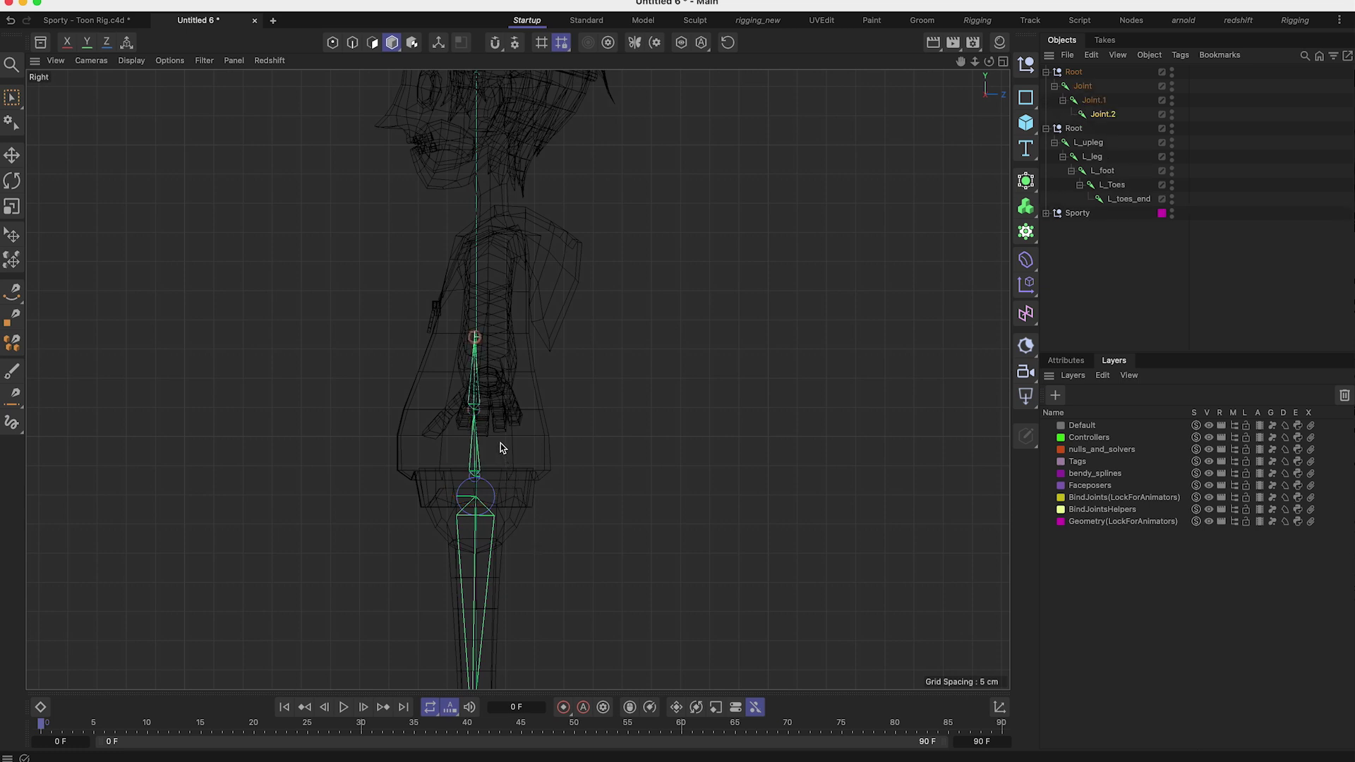
ctrl+click(492, 240)
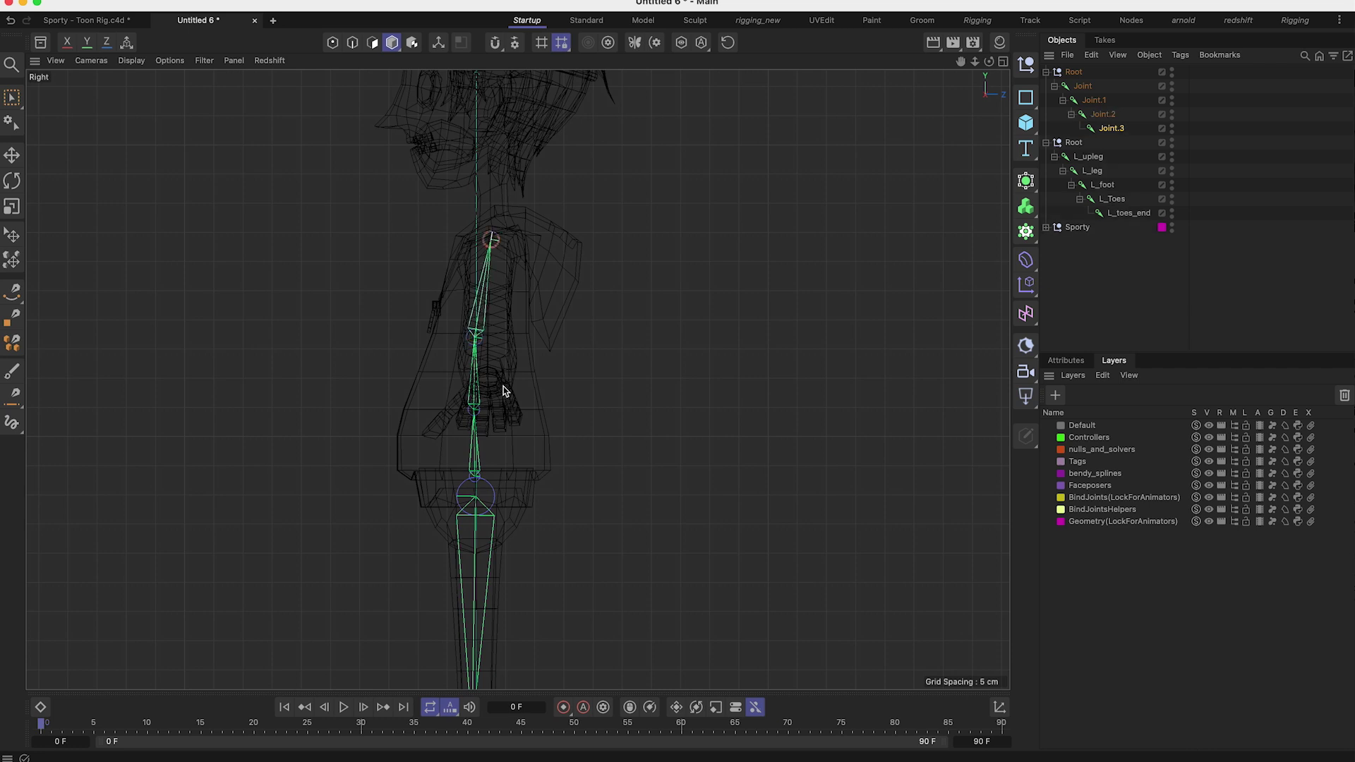
ctrl+click(491, 170)
alt+middle_drag(485, 205, 482, 253)
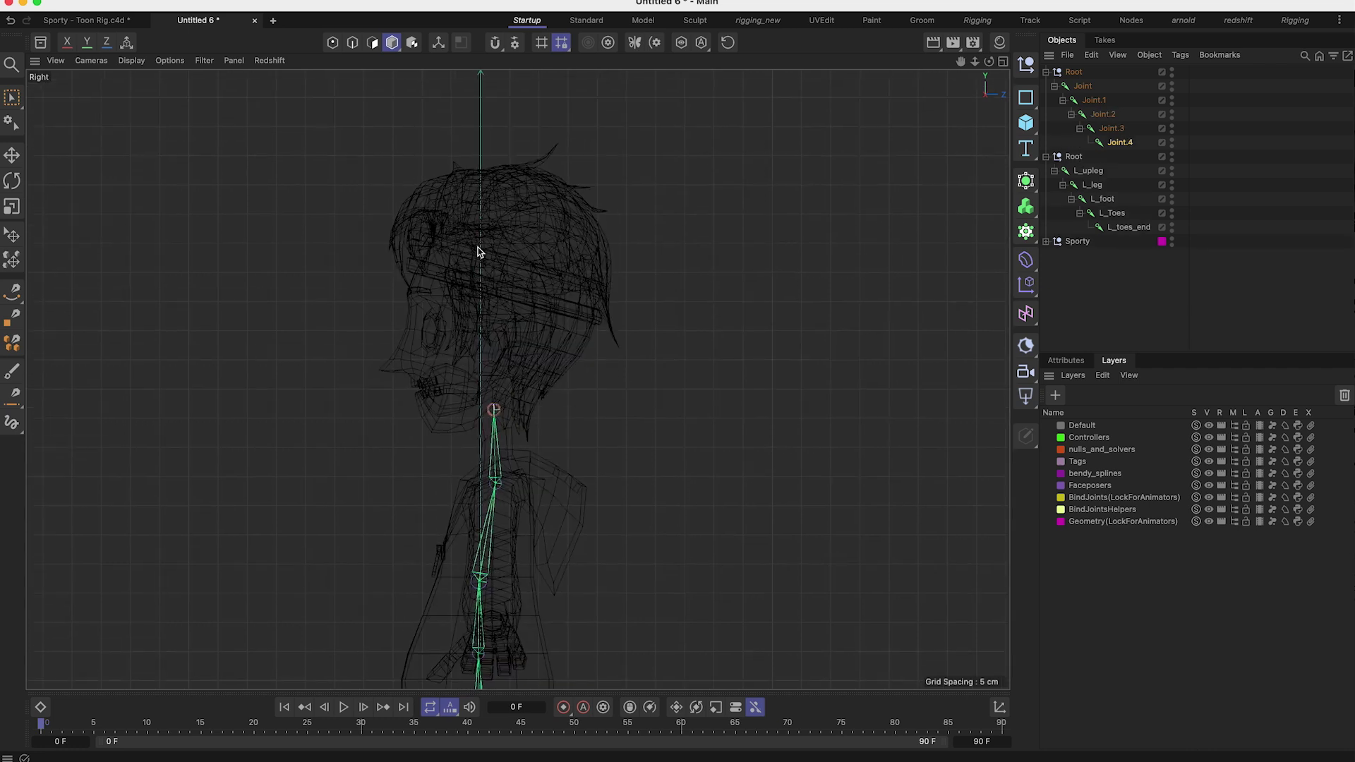
ctrl+click(493, 170)
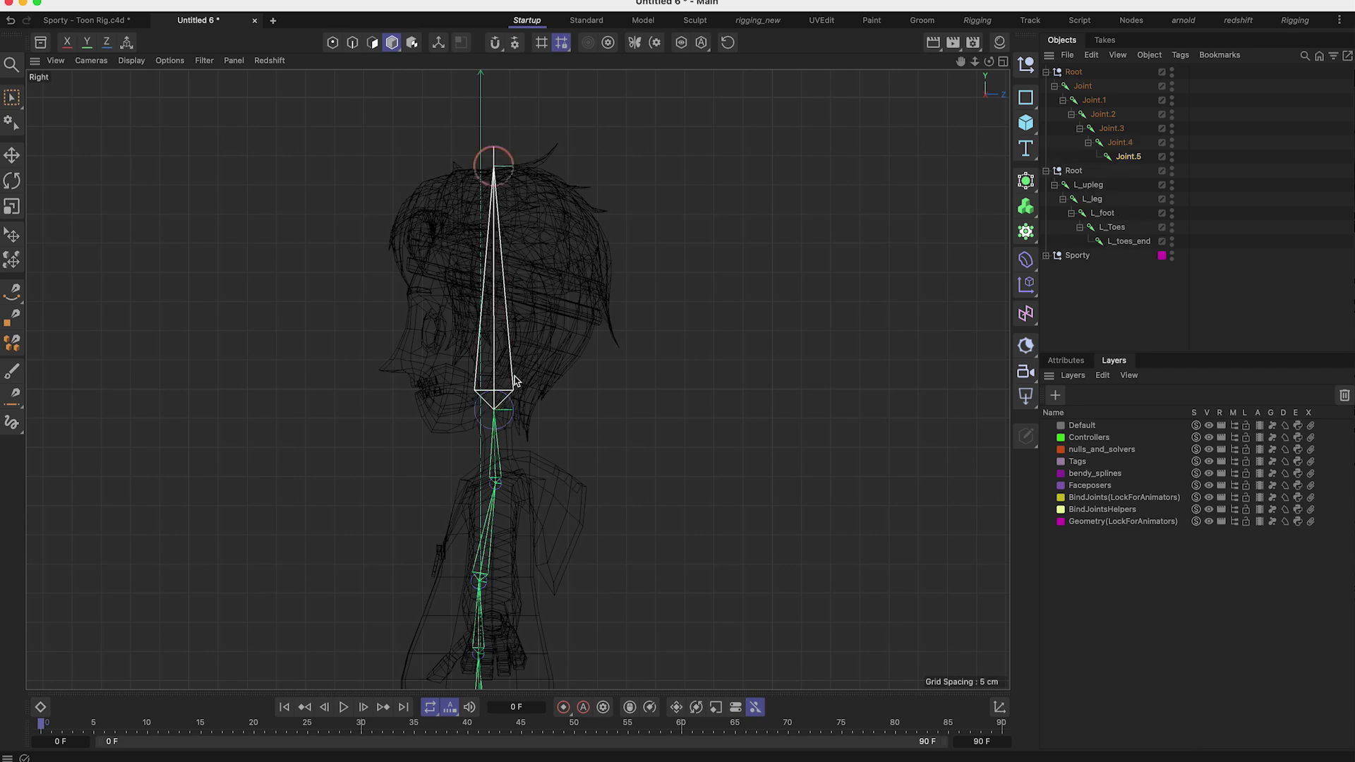
Step: Rename the first joint of the torso chain Hips and its child Spine_1
middle_click(478, 289)
middle_click(456, 312)
alt+drag(455, 312, 564, 311)
double_click(1084, 86)
text(H)
key(Return)
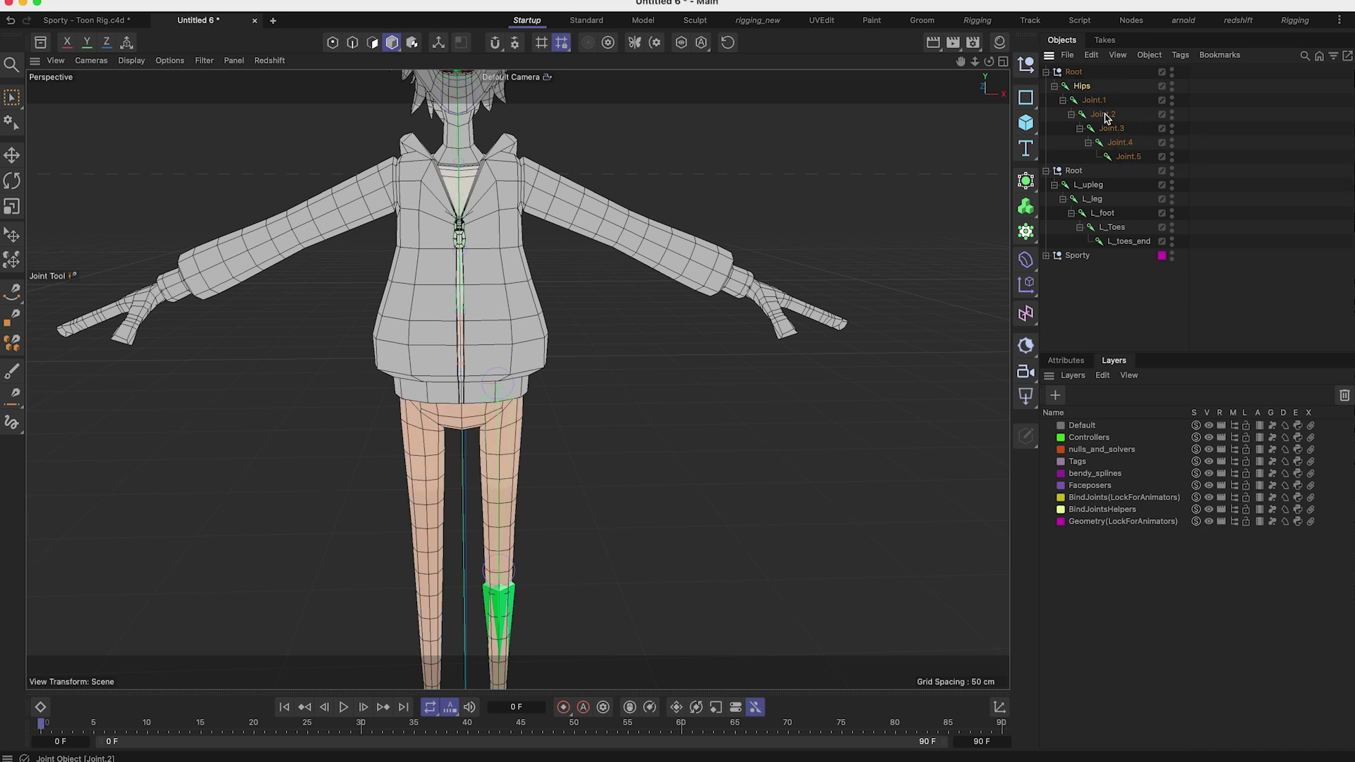
double_click(1094, 100)
text(Sp)
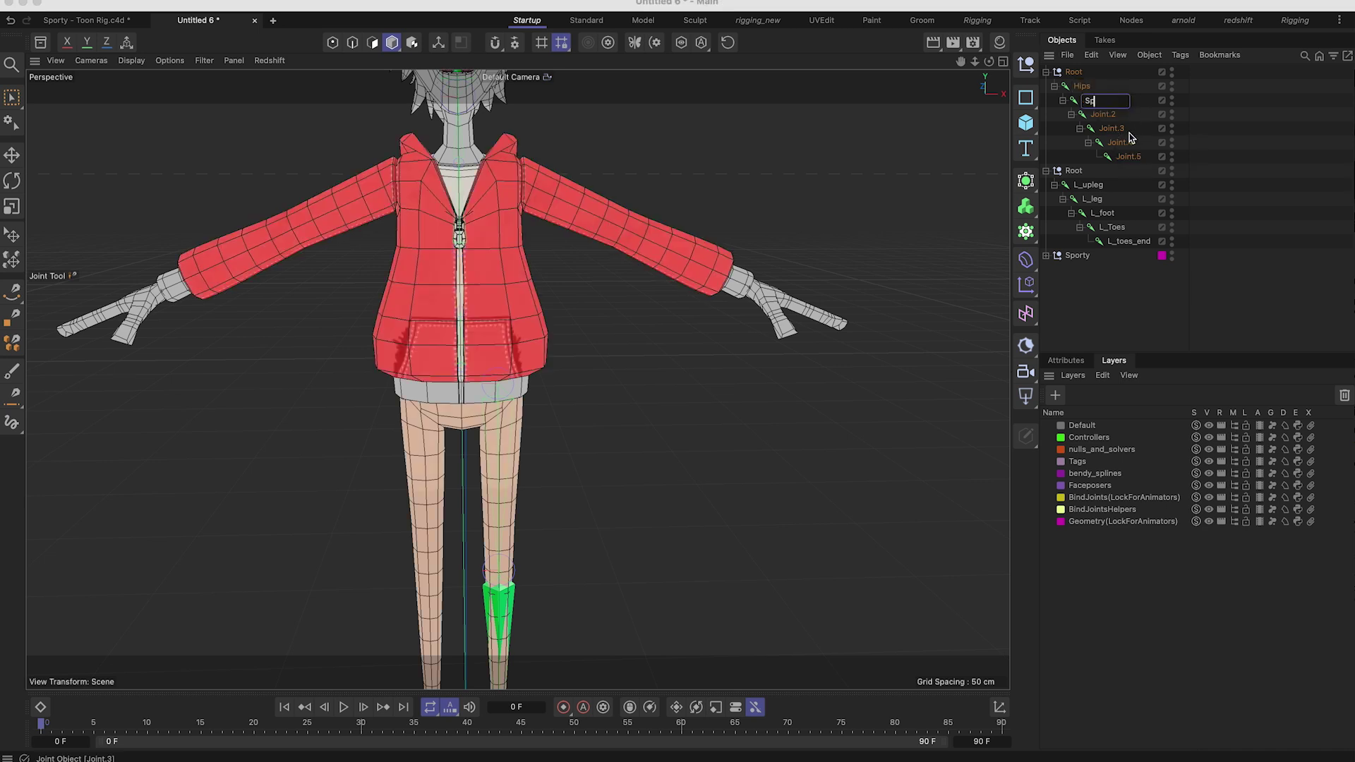
text(ine_1)
key(Return)
Step: Check the positions of the Hips, Spine_1 and following spine joints inside the torso in the perspective view
alt+drag(473, 317, 508, 302)
alt+right_drag(508, 302, 529, 290)
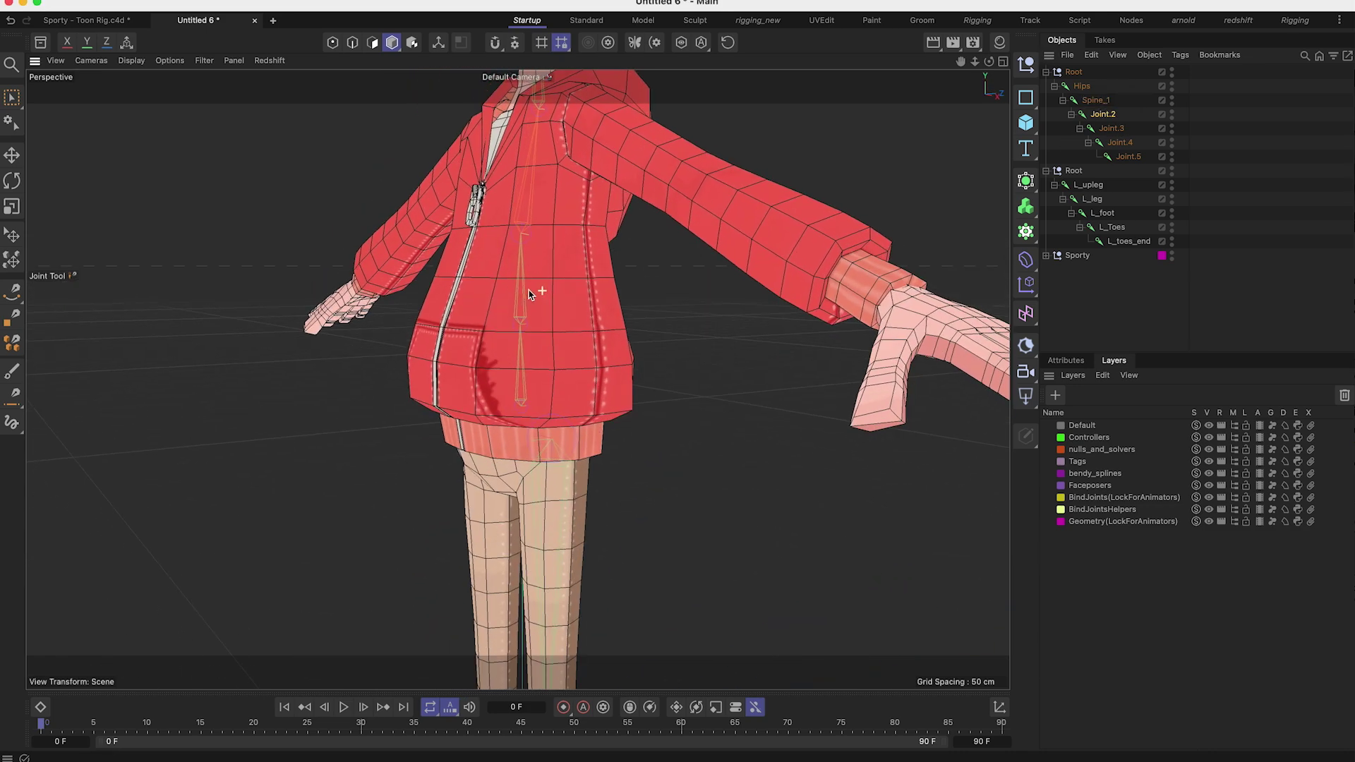
click(1094, 100)
click(1102, 113)
click(1098, 101)
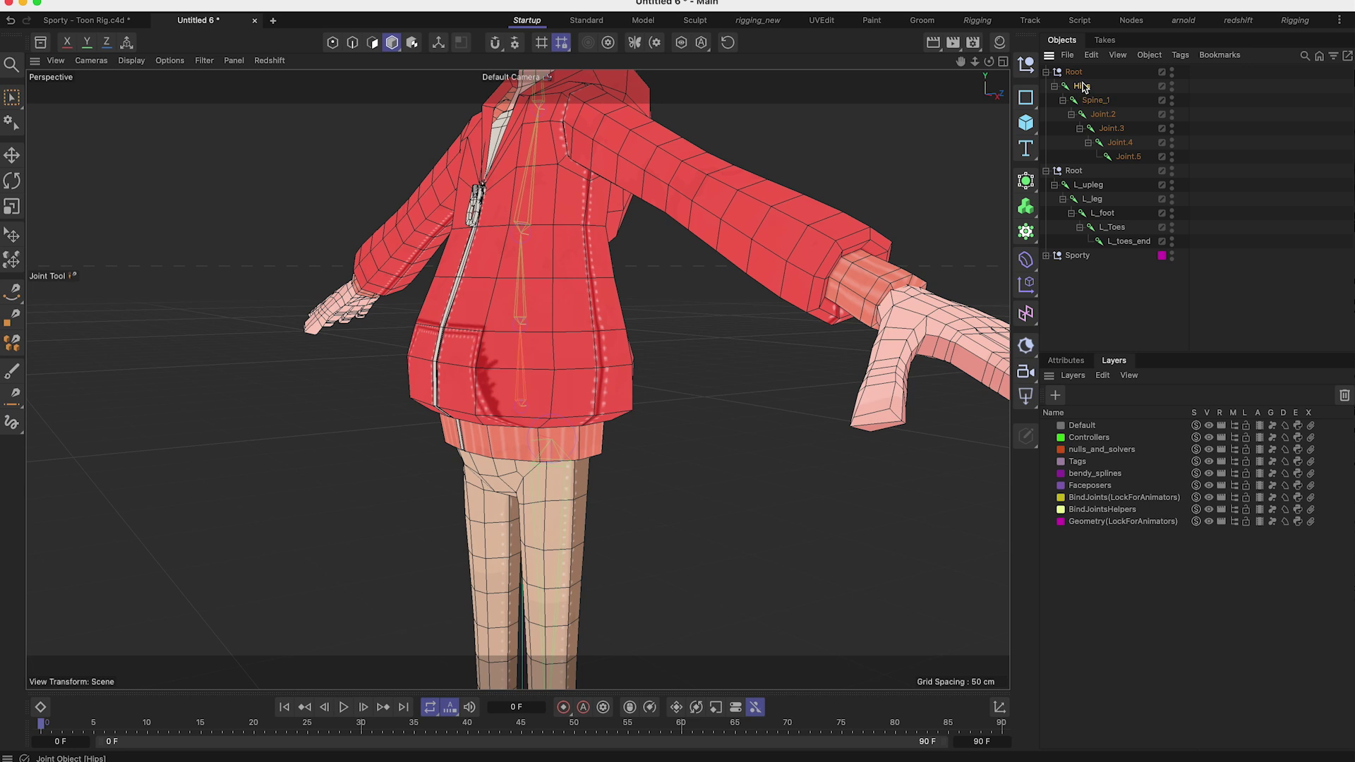
Step: Name the joint below Spine_1 in the hierarchy Torso and rename Spine_1 as Spine
click(1096, 102)
click(1102, 114)
double_click(1106, 115)
text(Torso)
key(Return)
double_click(1109, 100)
key(Return)
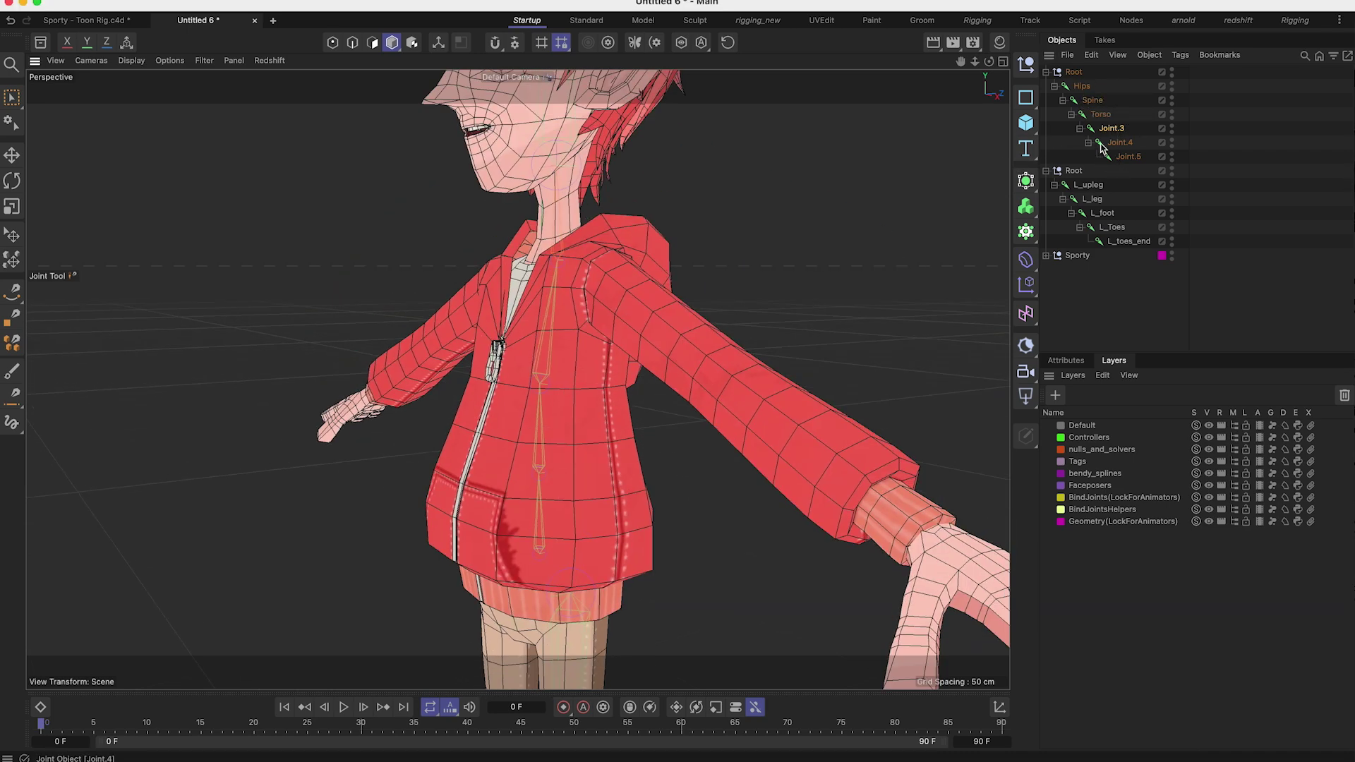
Step: Rename the three joints following Torso as Neck, Head and Head_tip
double_click(1113, 129)
text(Neck)
key(Return)
double_click(1125, 143)
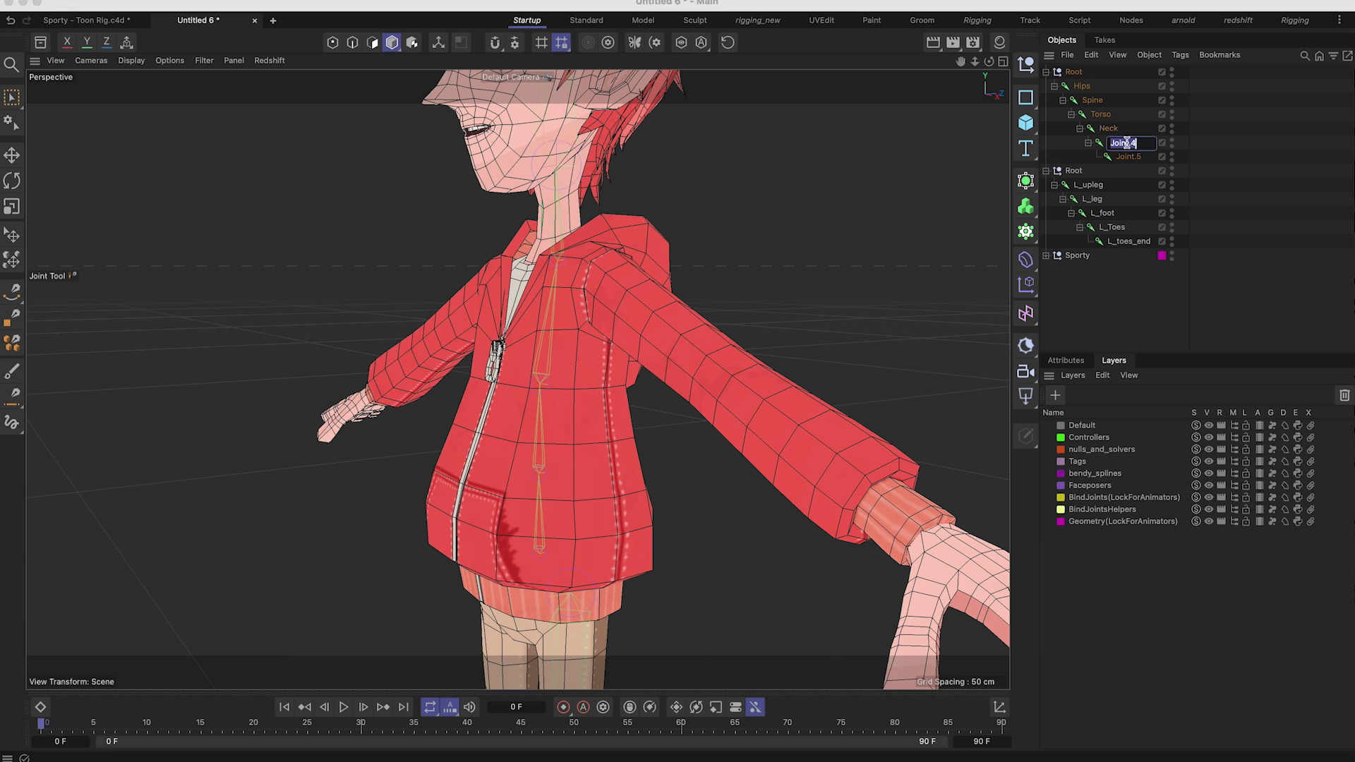
text(Head)
key(Return)
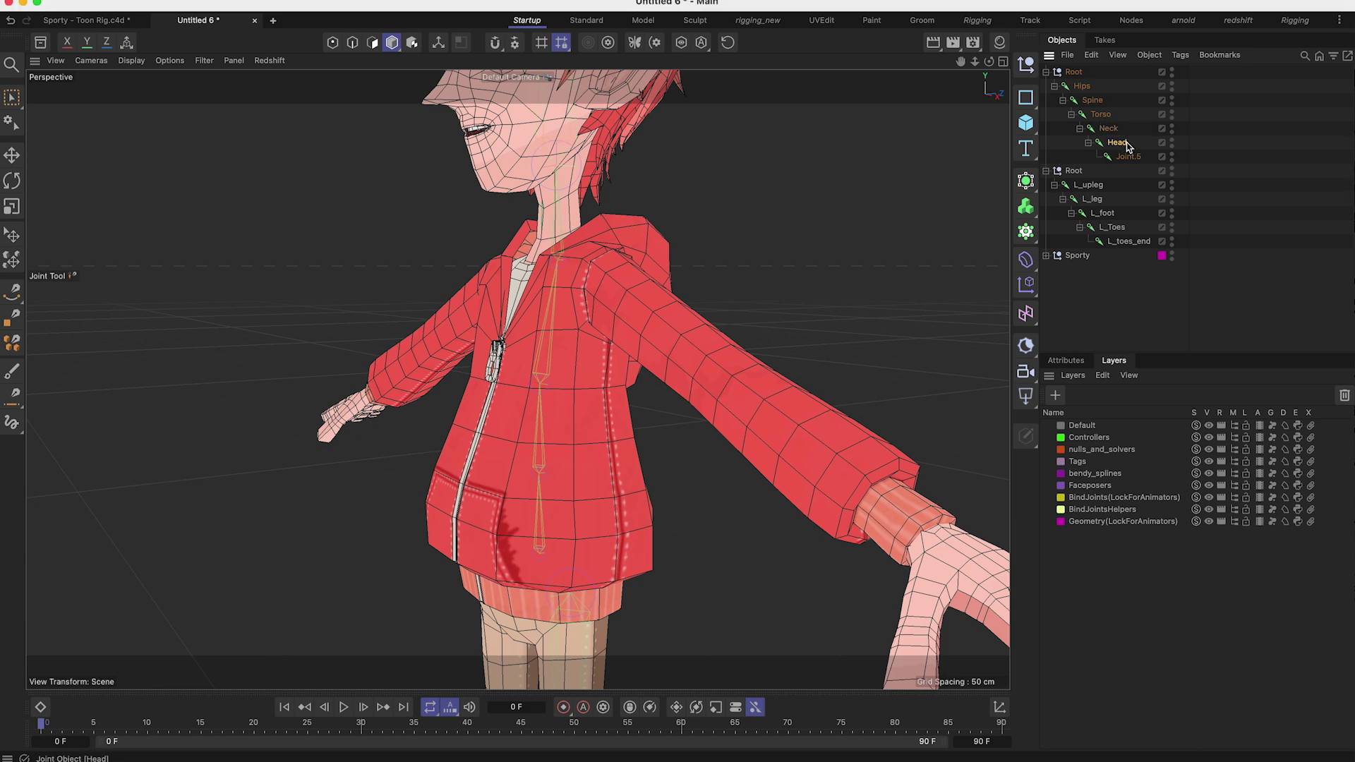
double_click(1128, 157)
text(H)
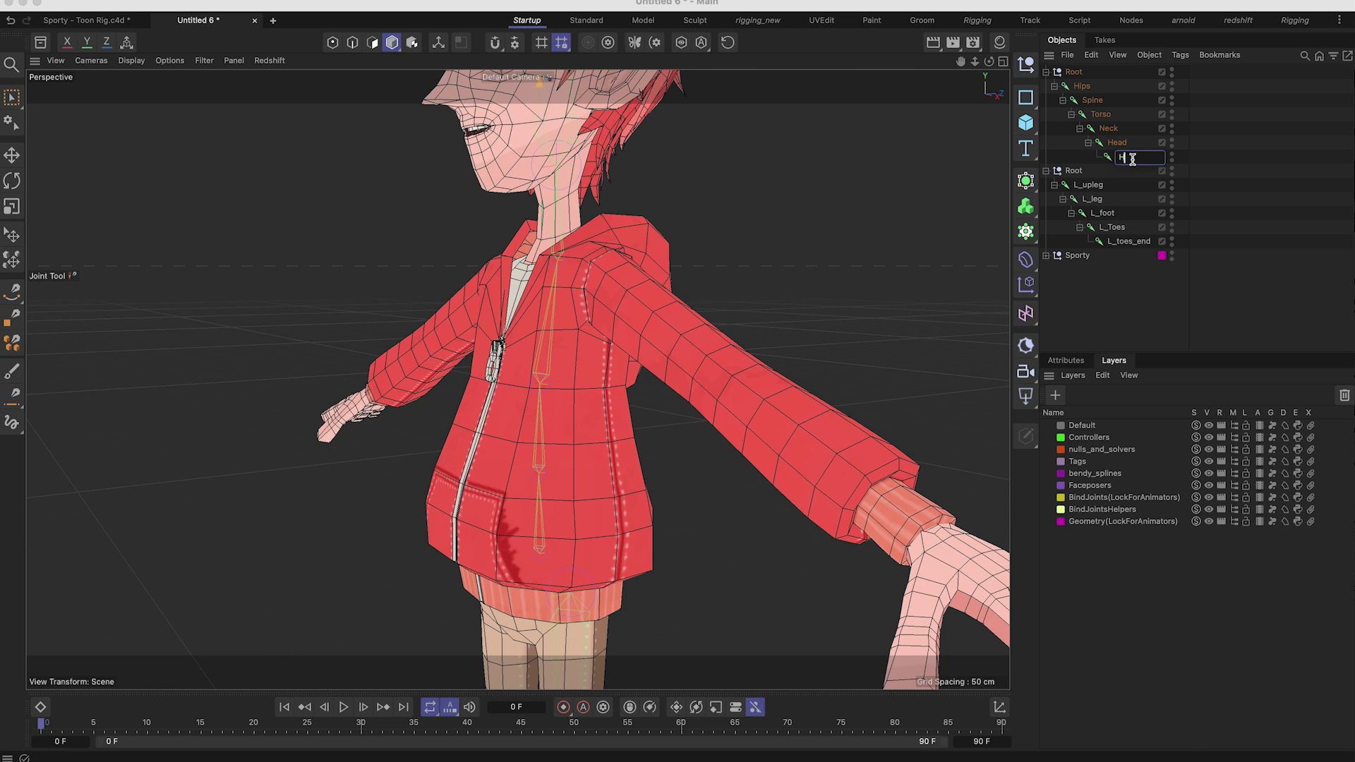
text(ead_tip)
key(Return)
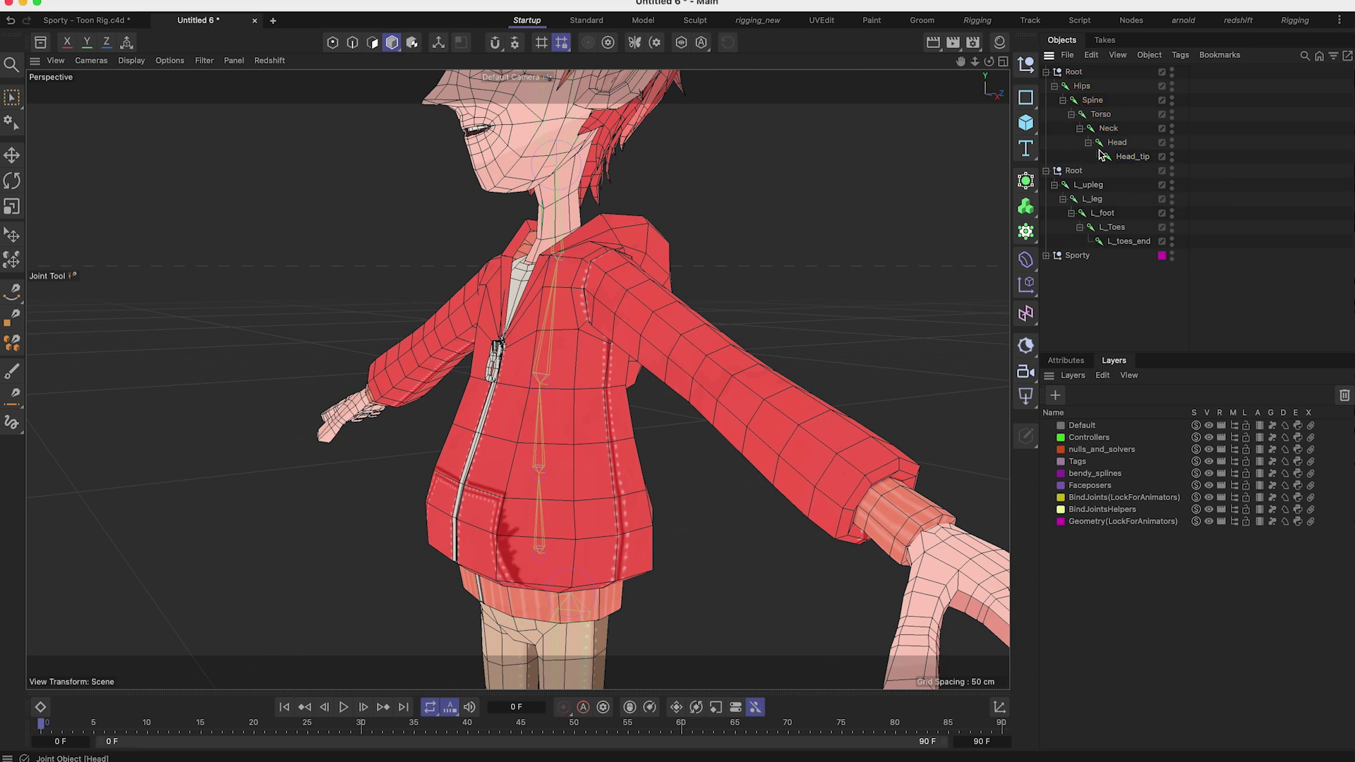
Step: Rename the root null of the Hips chain as JOINTS
click(1054, 185)
click(1073, 72)
double_click(1073, 72)
text(JOINTS)
key(Return)
Step: Parent the L_upleg leg chain under the Hips joint
click(1054, 185)
click(1090, 186)
drag(1090, 188, 1082, 86)
click(1185, 319)
click(1081, 86)
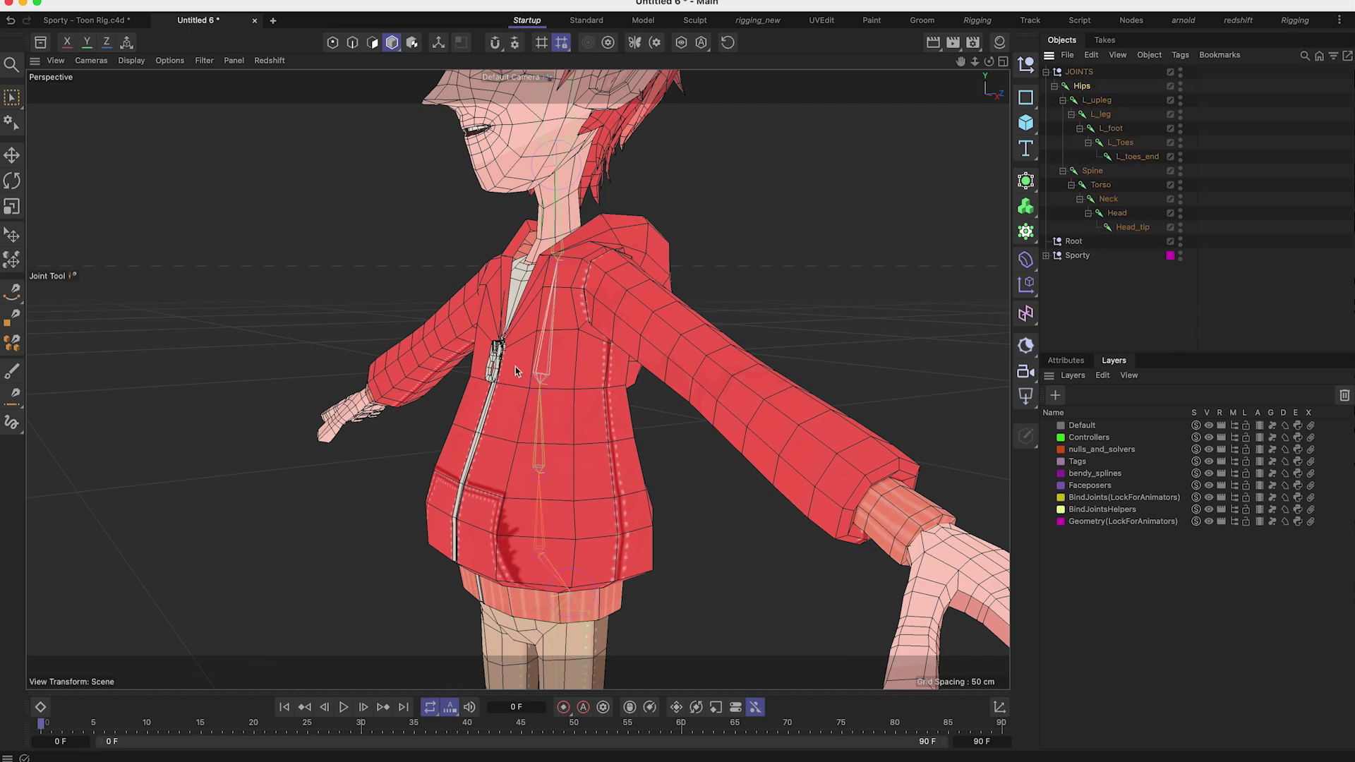
Step: Draw a separate four-joint left arm chain in the Front view, from beside the upper chest through the shoulder and elbow to the wrist
alt+drag(494, 318, 614, 315)
middle_click(650, 322)
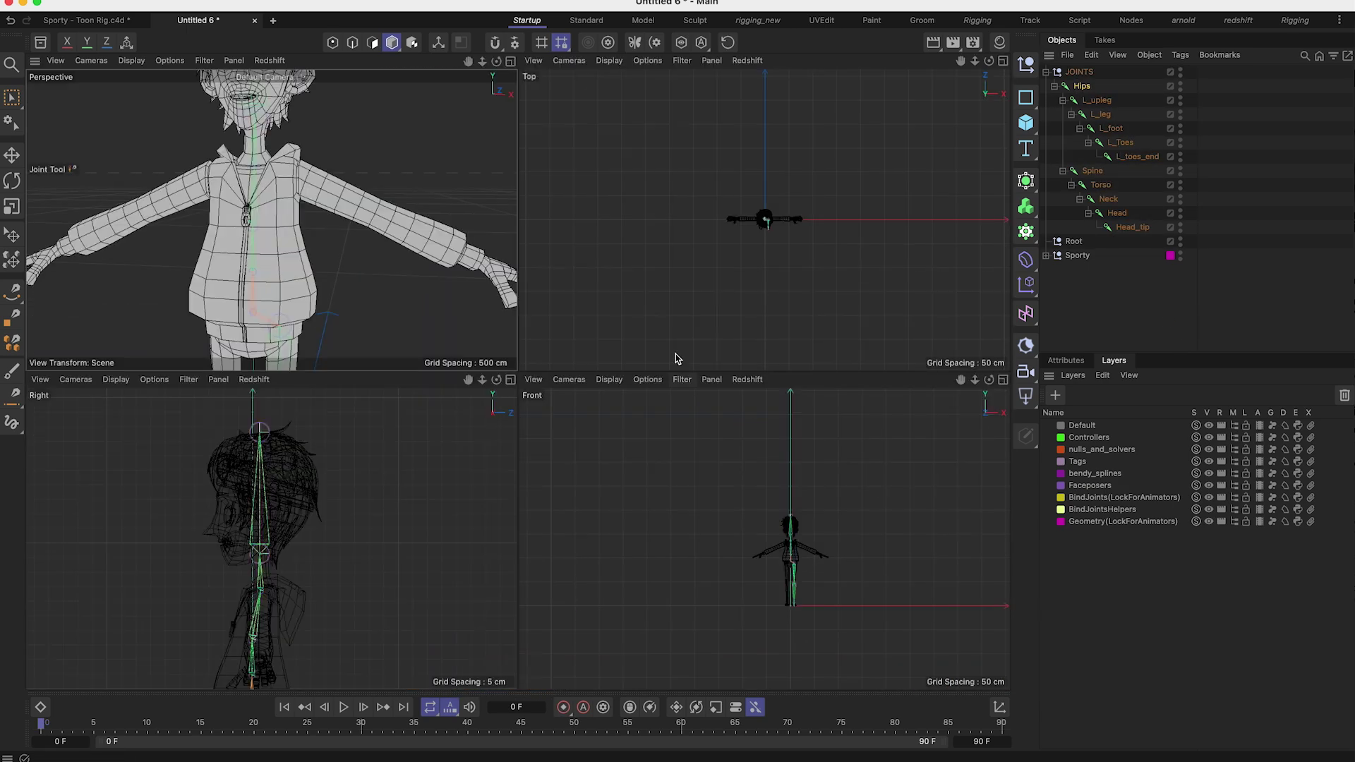
middle_click(797, 554)
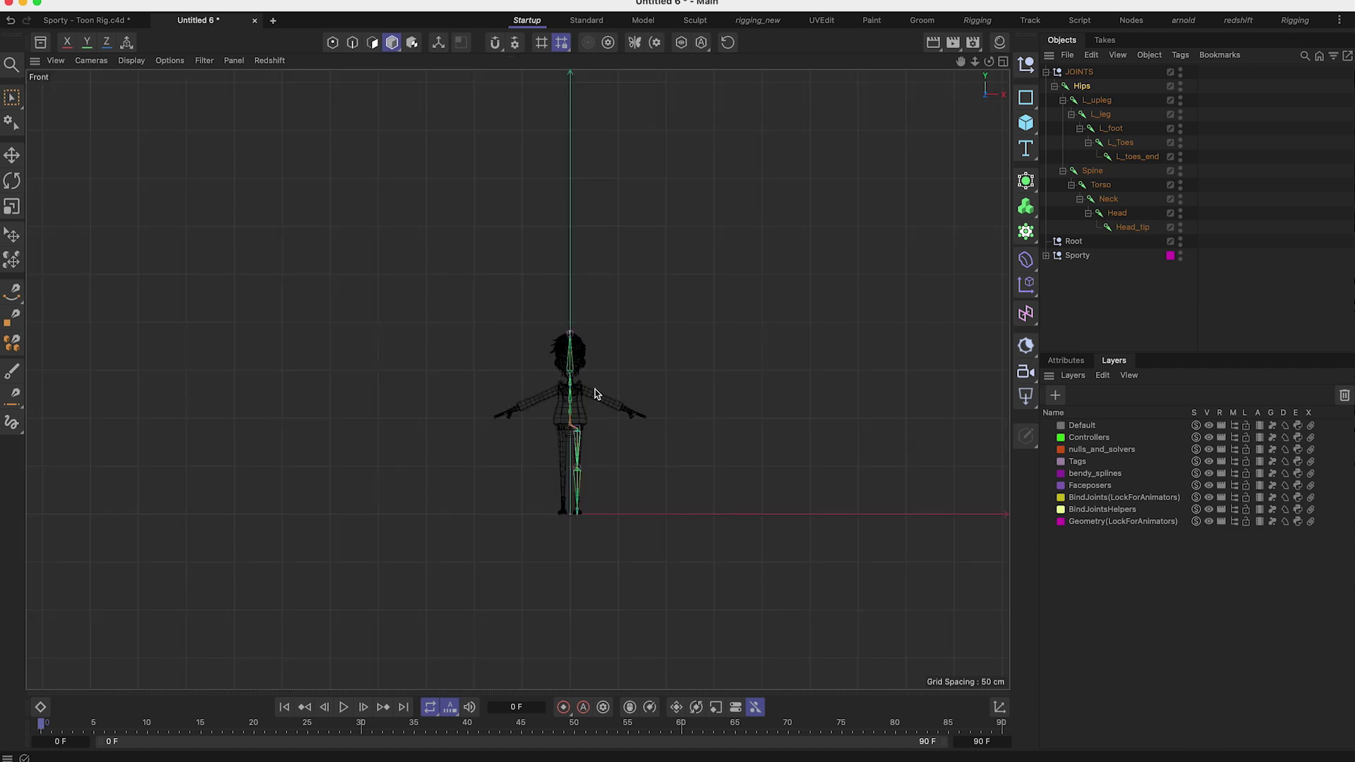
scroll(621, 339, up, 10)
scroll(610, 390, up, 2)
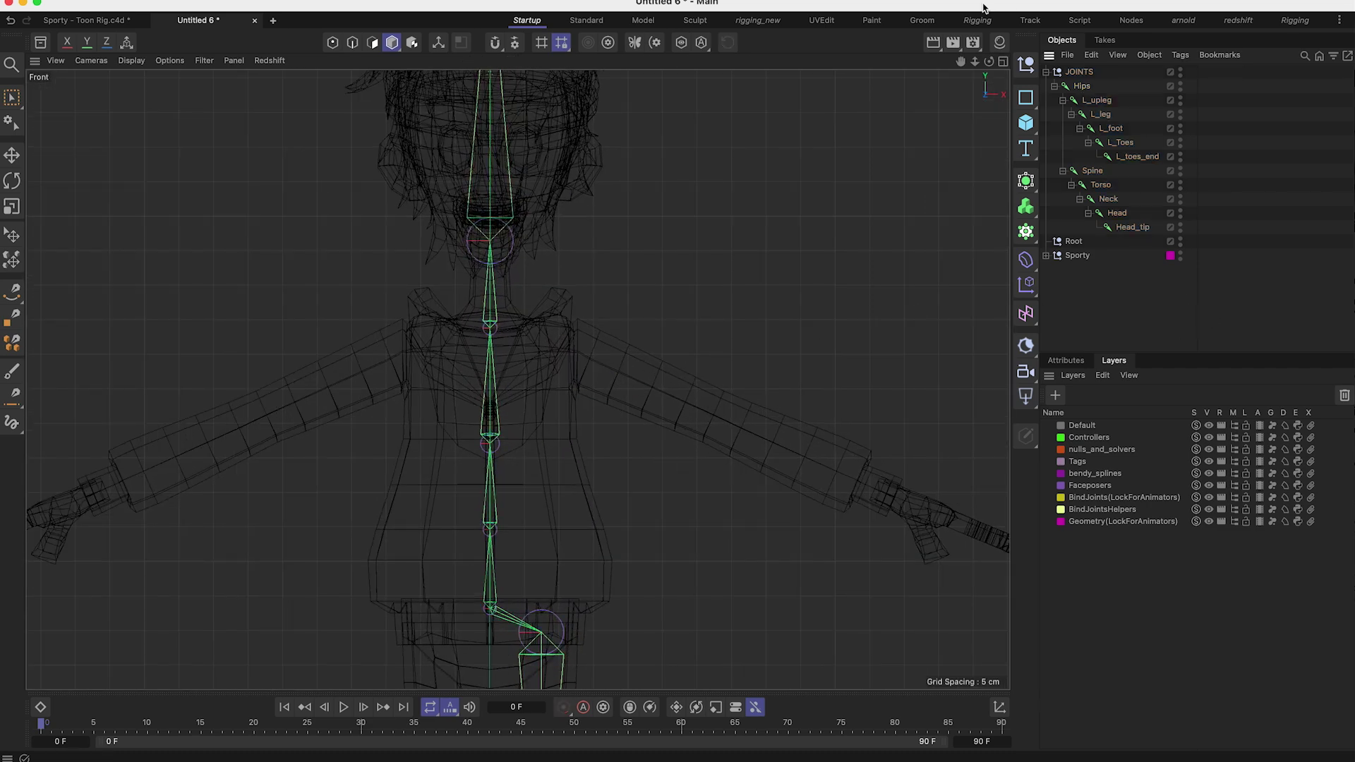
click(199, 2)
click(254, 39)
alt+middle_drag(612, 356, 557, 354)
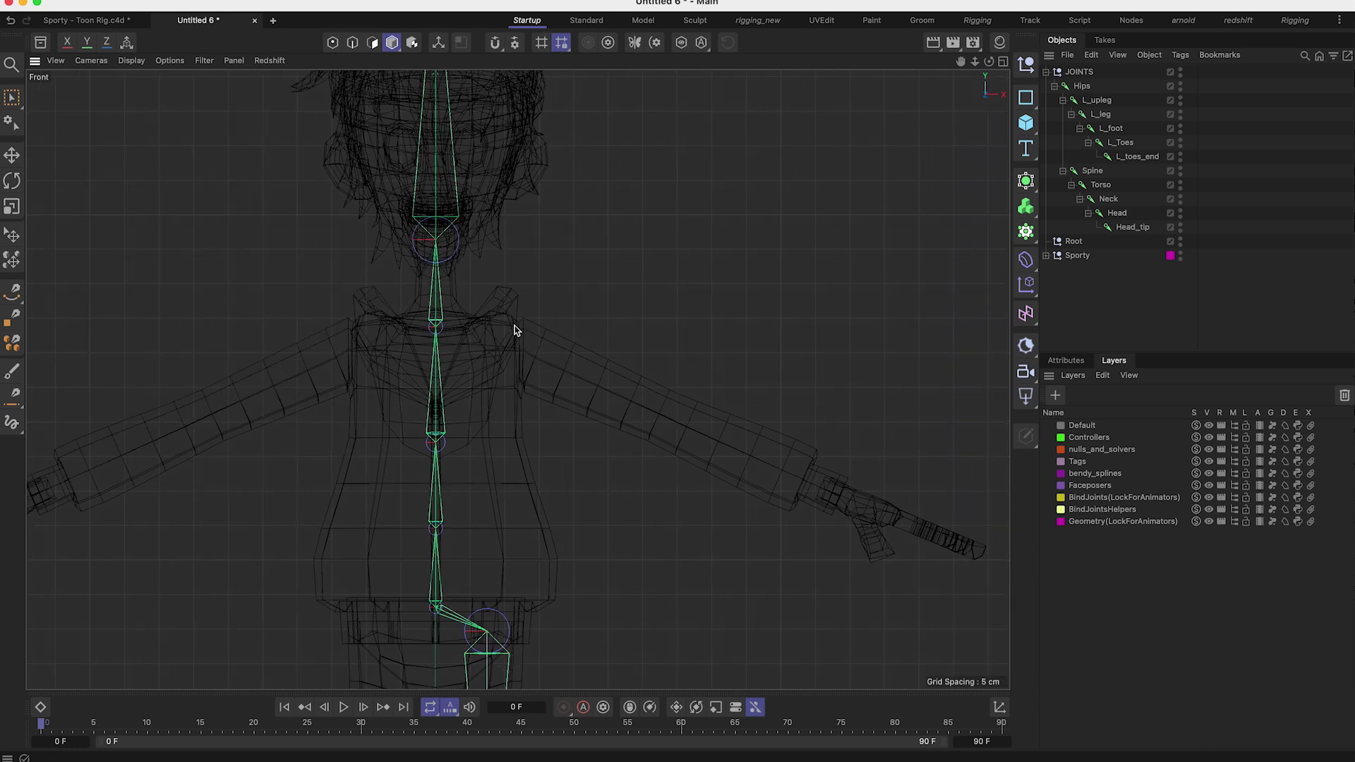
ctrl+click(460, 348)
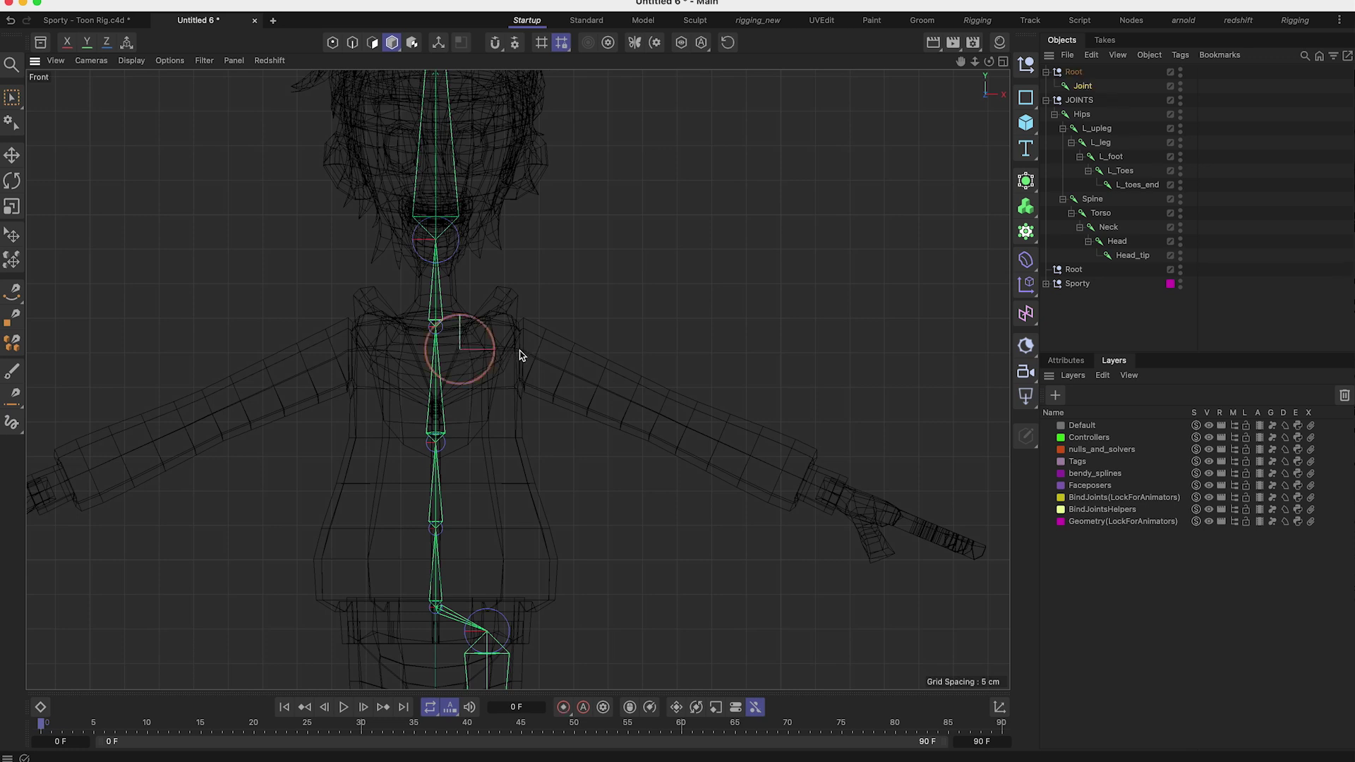
ctrl+click(519, 349)
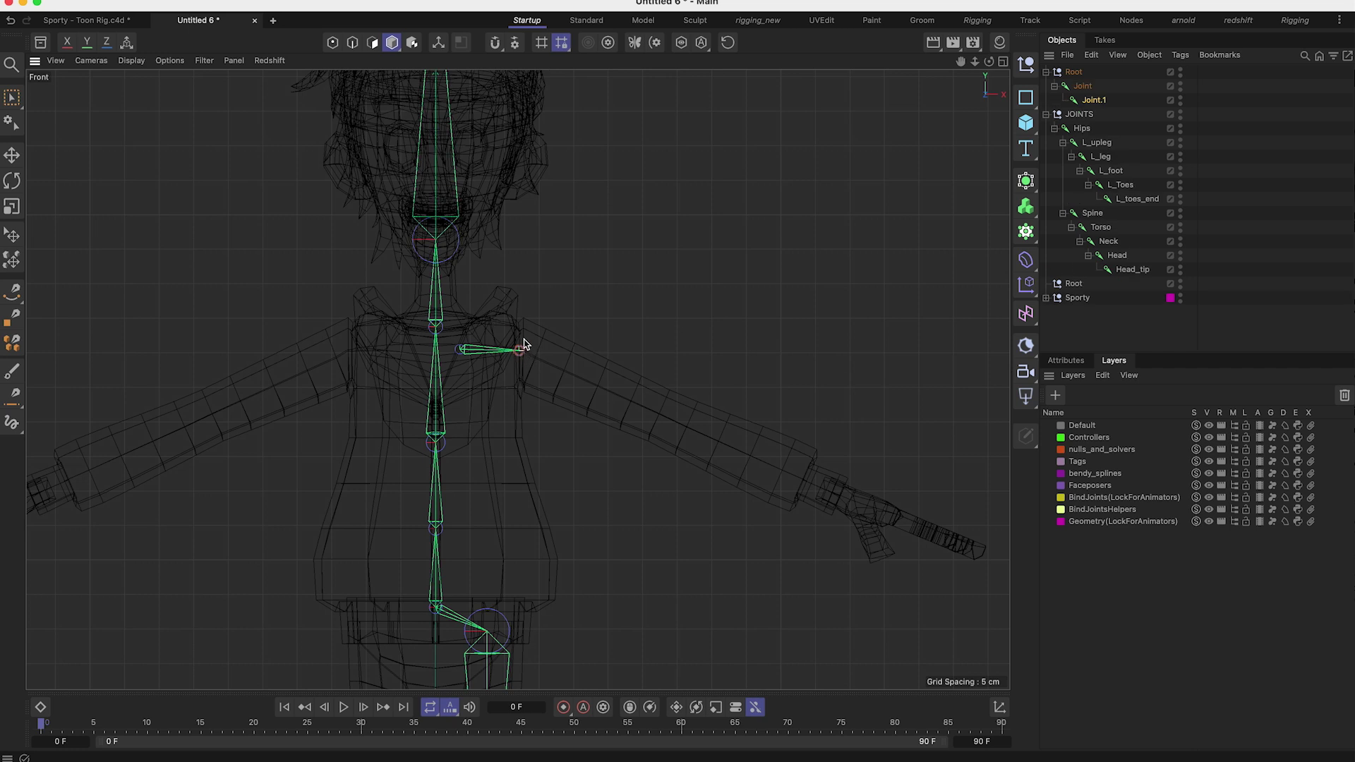
ctrl+click(659, 414)
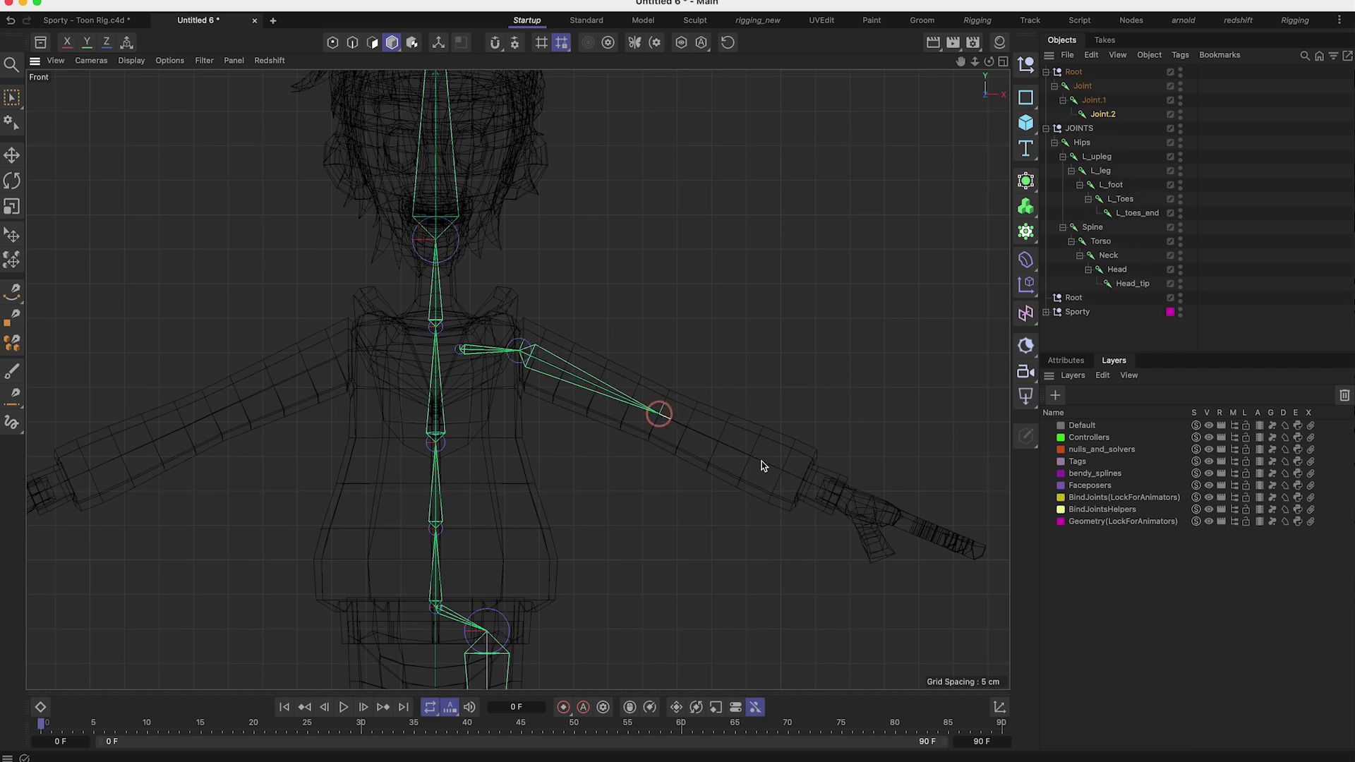
ctrl+click(821, 486)
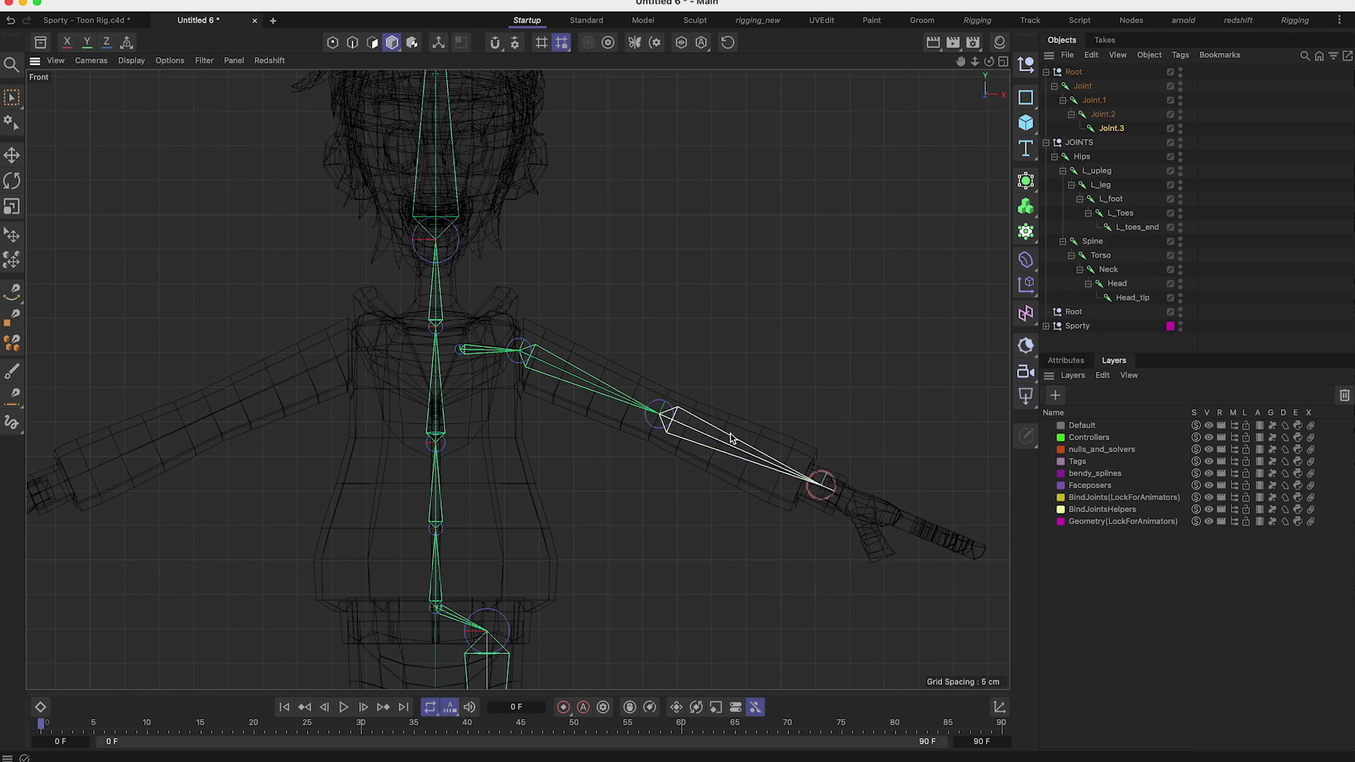
Step: Try transforming the L_leg joint in the perspective view and undo the changes
alt+middle_drag(478, 385, 477, 306)
scroll(477, 305, down, 5)
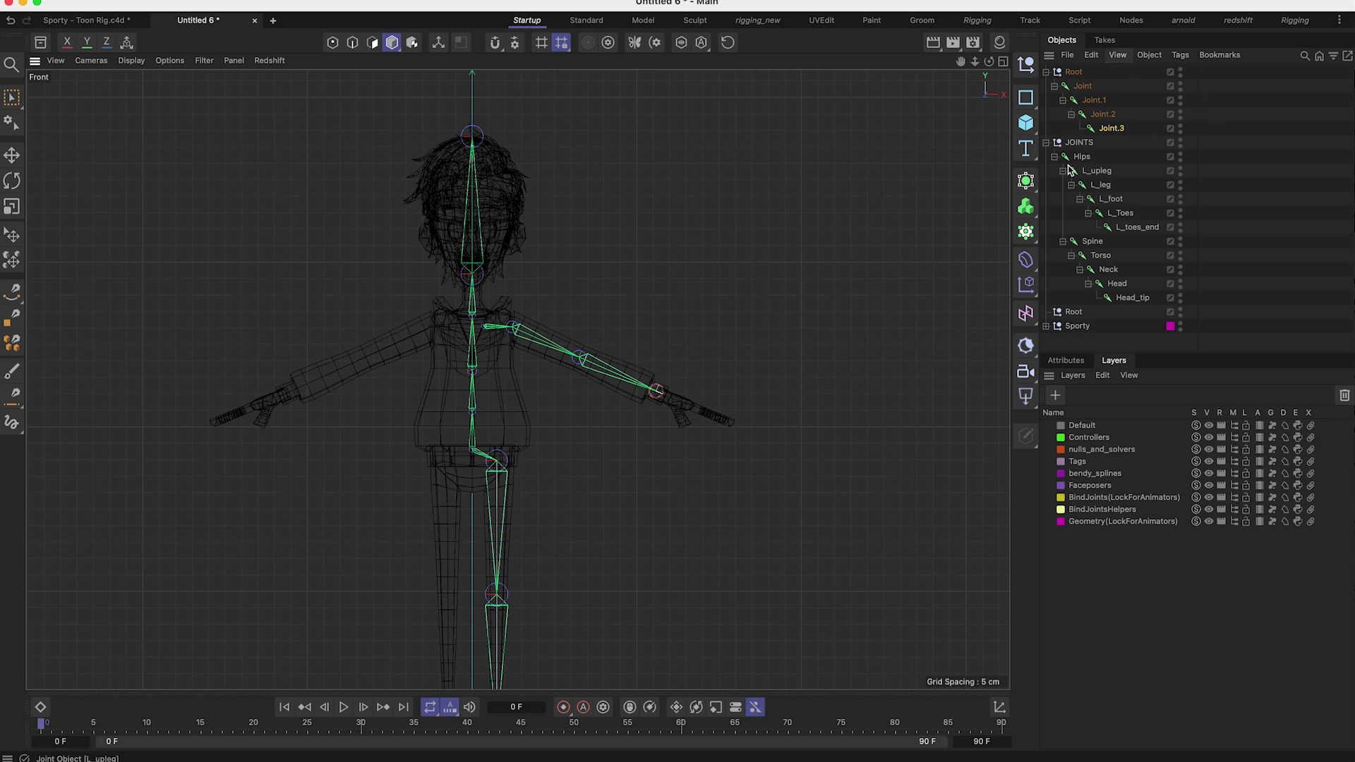
middle_click(433, 263)
middle_click(387, 189)
alt+drag(623, 337, 585, 347)
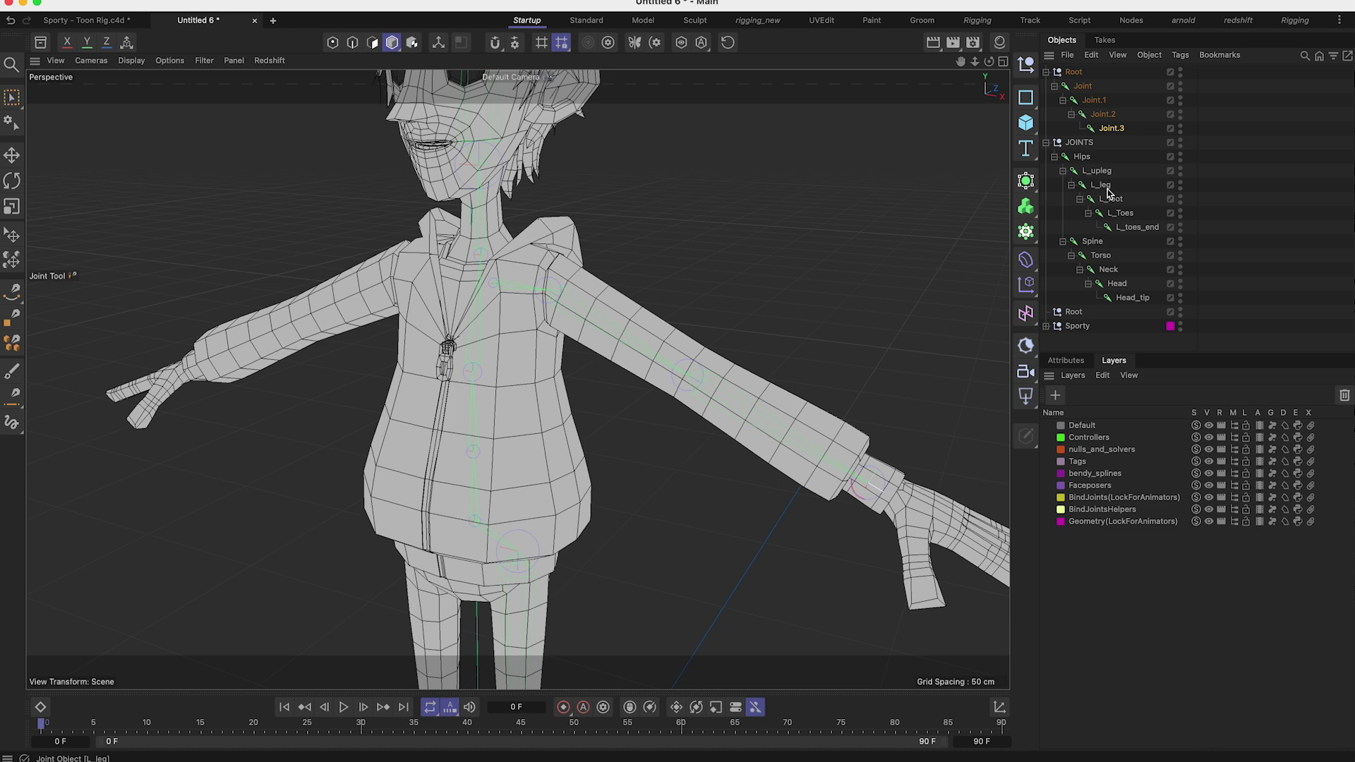
click(1103, 185)
alt+middle_drag(822, 461, 460, 325)
alt+drag(460, 325, 392, 319)
key(r)
alt+drag(454, 454, 430, 370)
key(super+z)
alt+drag(461, 398, 536, 386)
key(e)
drag(428, 357, 491, 361)
key(super+z)
Step: Examine how the left arm joints sit inside the chest, shoulder and sleeve in the perspective view
alt+middle_drag(502, 206, 501, 355)
alt+drag(501, 354, 501, 340)
scroll(516, 313, up, 3)
alt+middle_drag(501, 340, 502, 403)
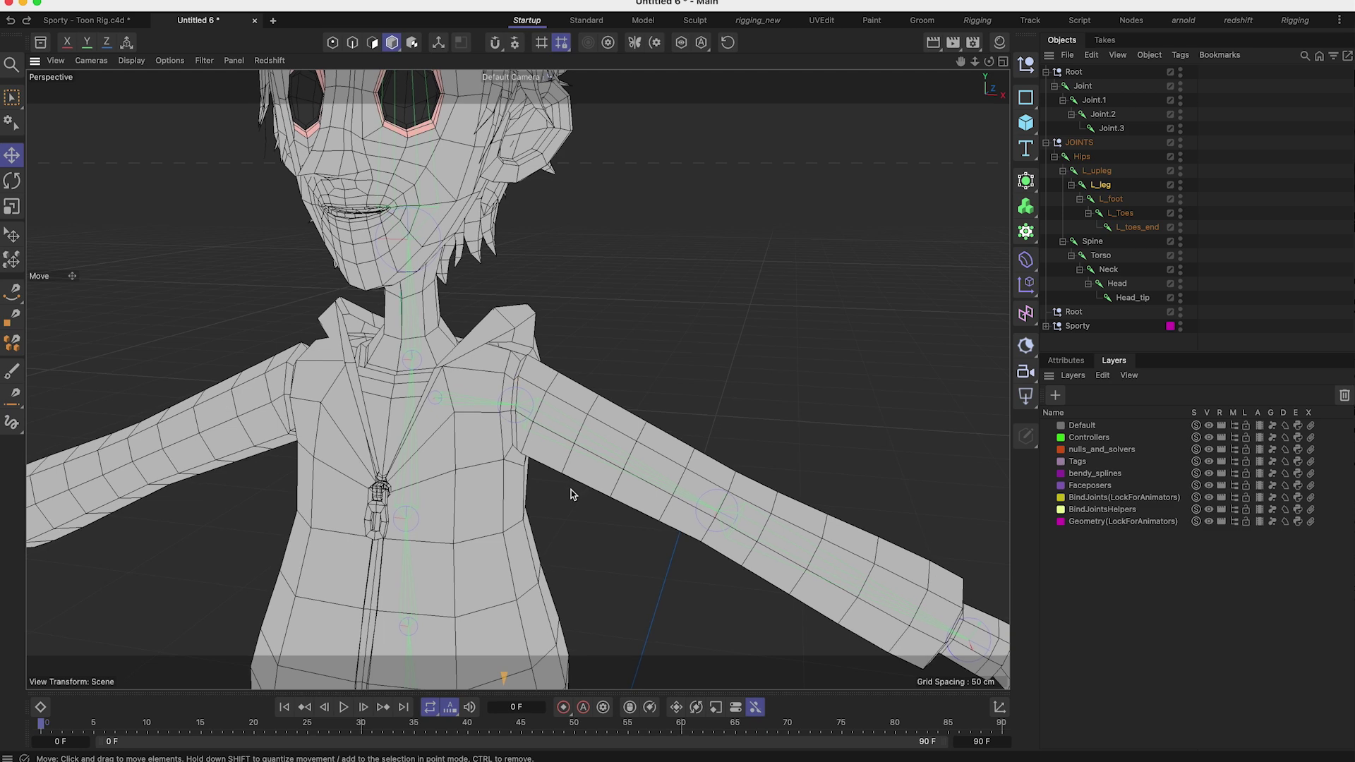
alt+middle_drag(569, 488, 507, 331)
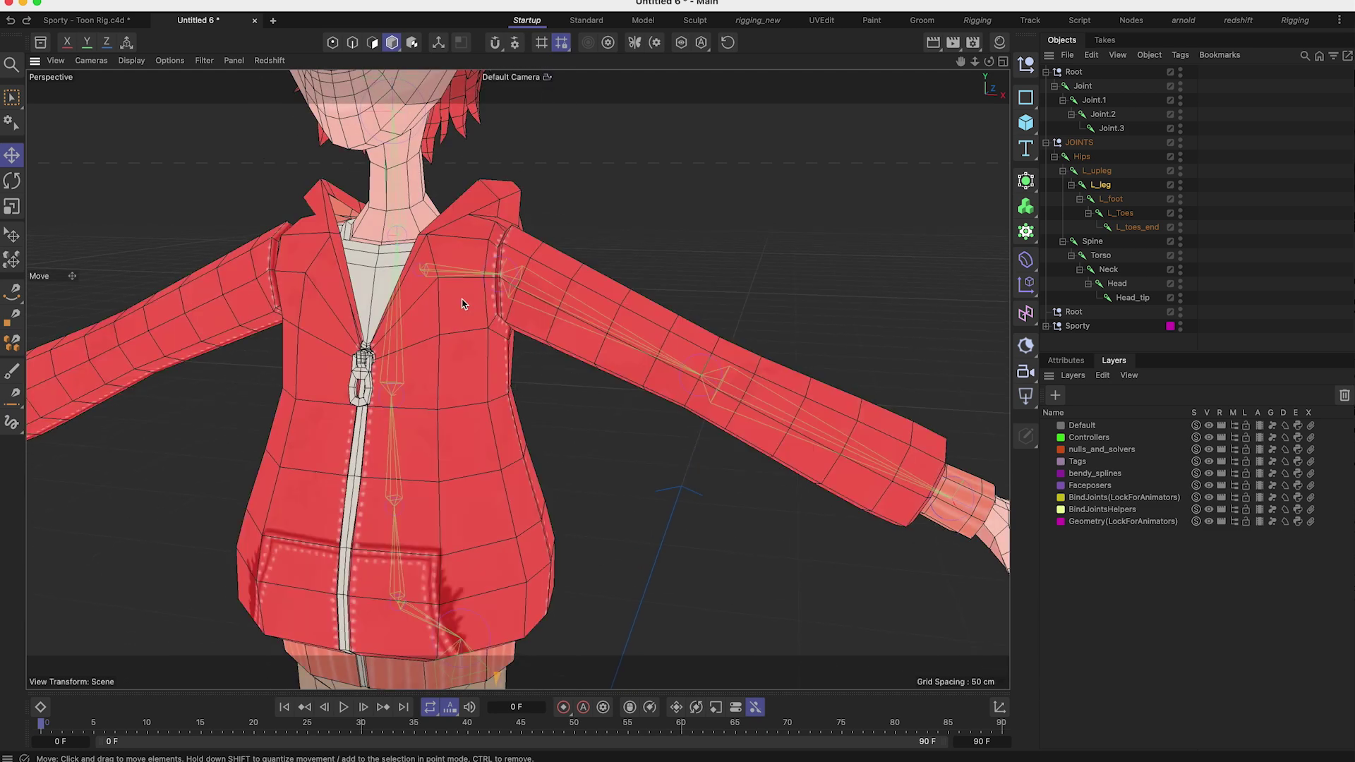
alt+drag(536, 324, 505, 295)
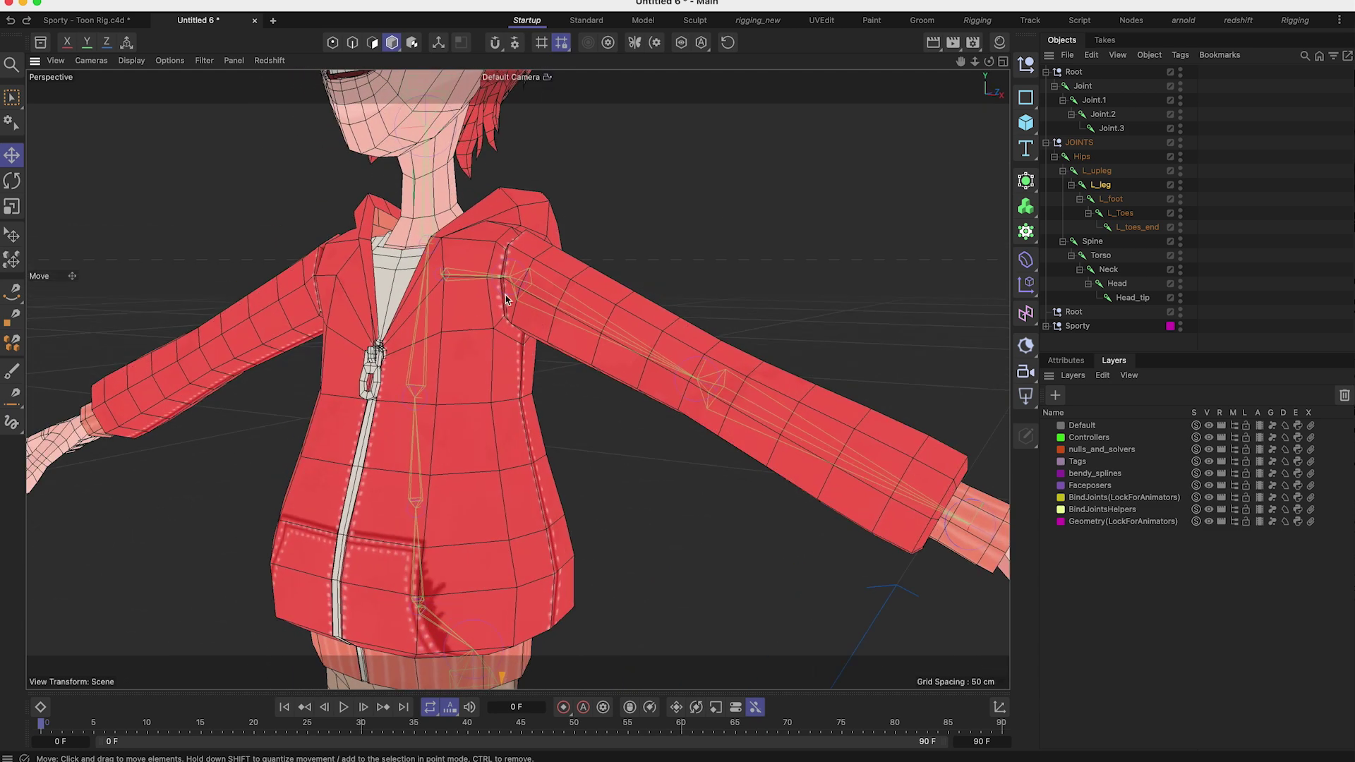
click(1111, 200)
alt+middle_drag(472, 610, 476, 285)
alt+drag(482, 427, 475, 396)
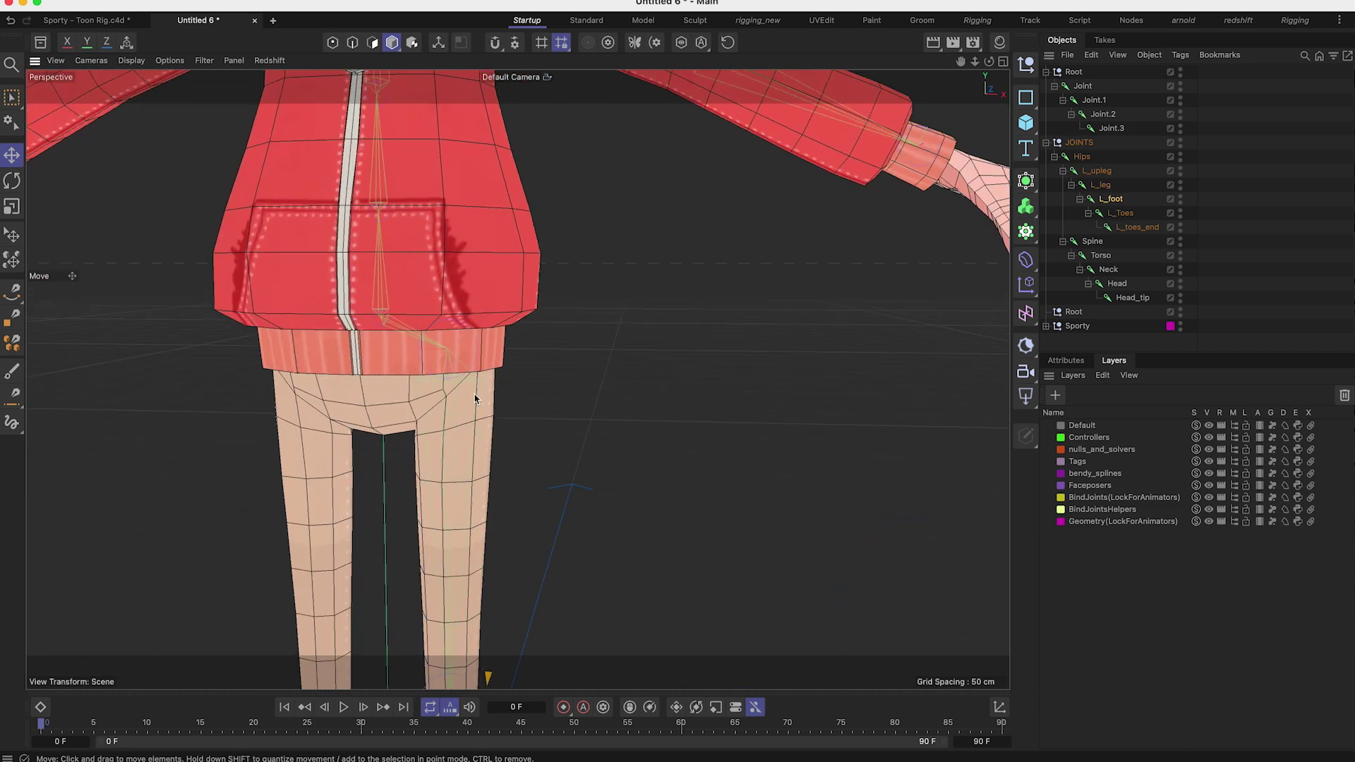
alt+right_drag(474, 396, 431, 353)
alt+middle_drag(473, 310, 454, 421)
alt+drag(565, 367, 541, 372)
alt+right_drag(541, 372, 578, 302)
scroll(579, 302, down, 5)
scroll(609, 357, up, 6)
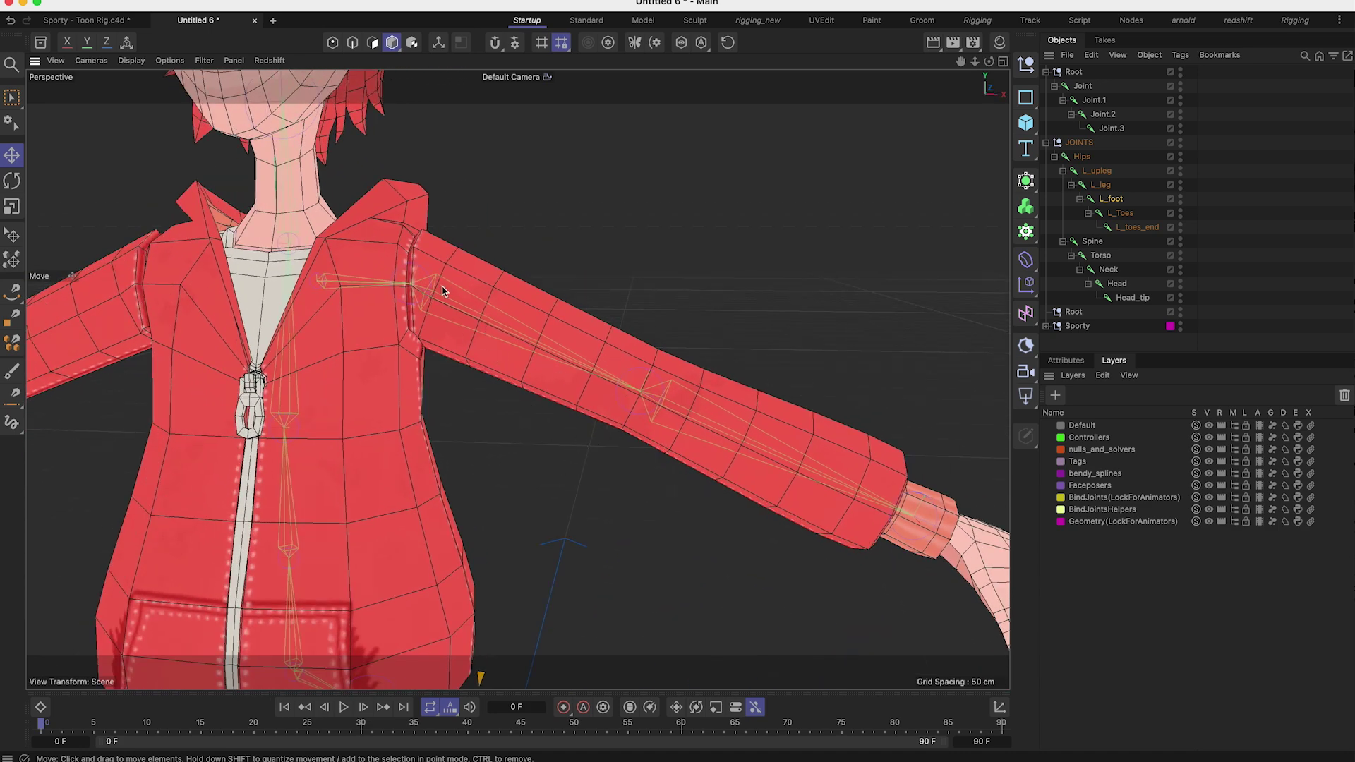
scroll(498, 328, down, 3)
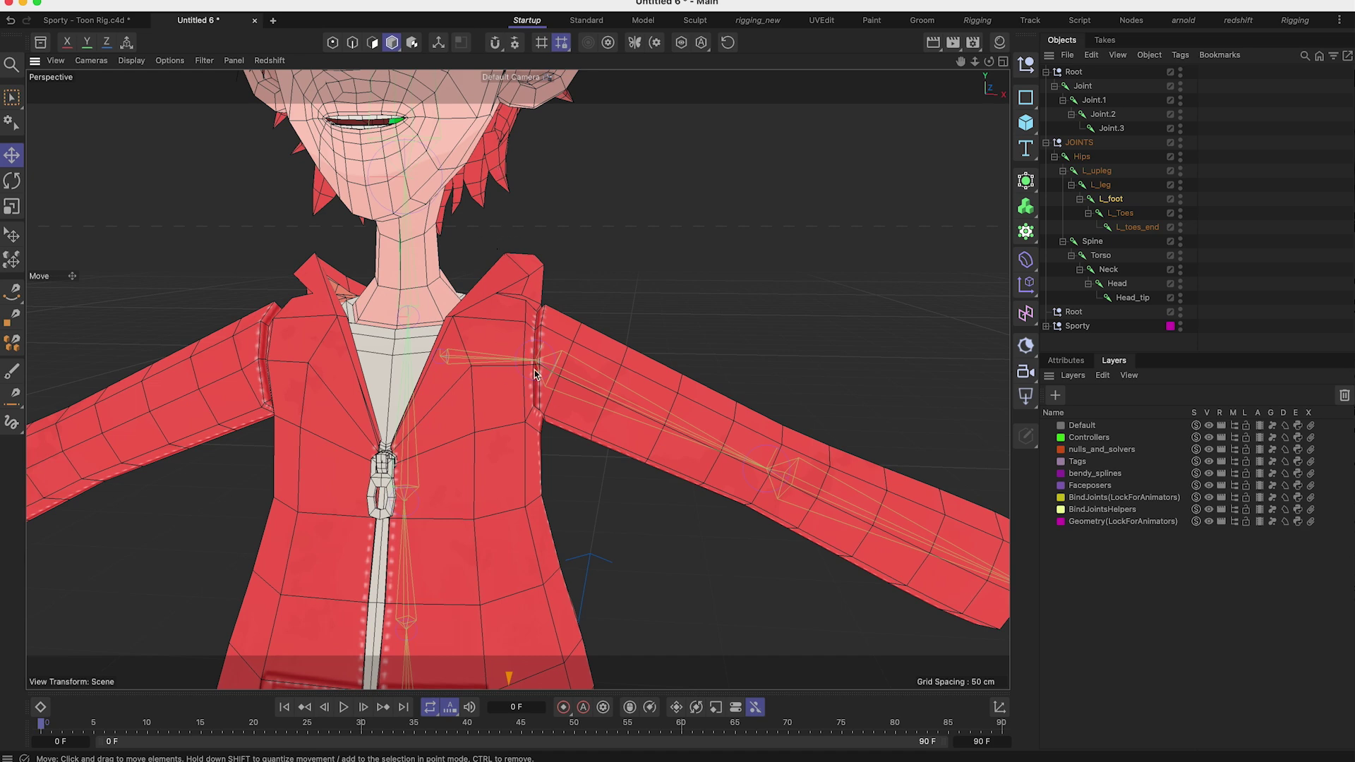
alt+middle_drag(535, 369, 529, 284)
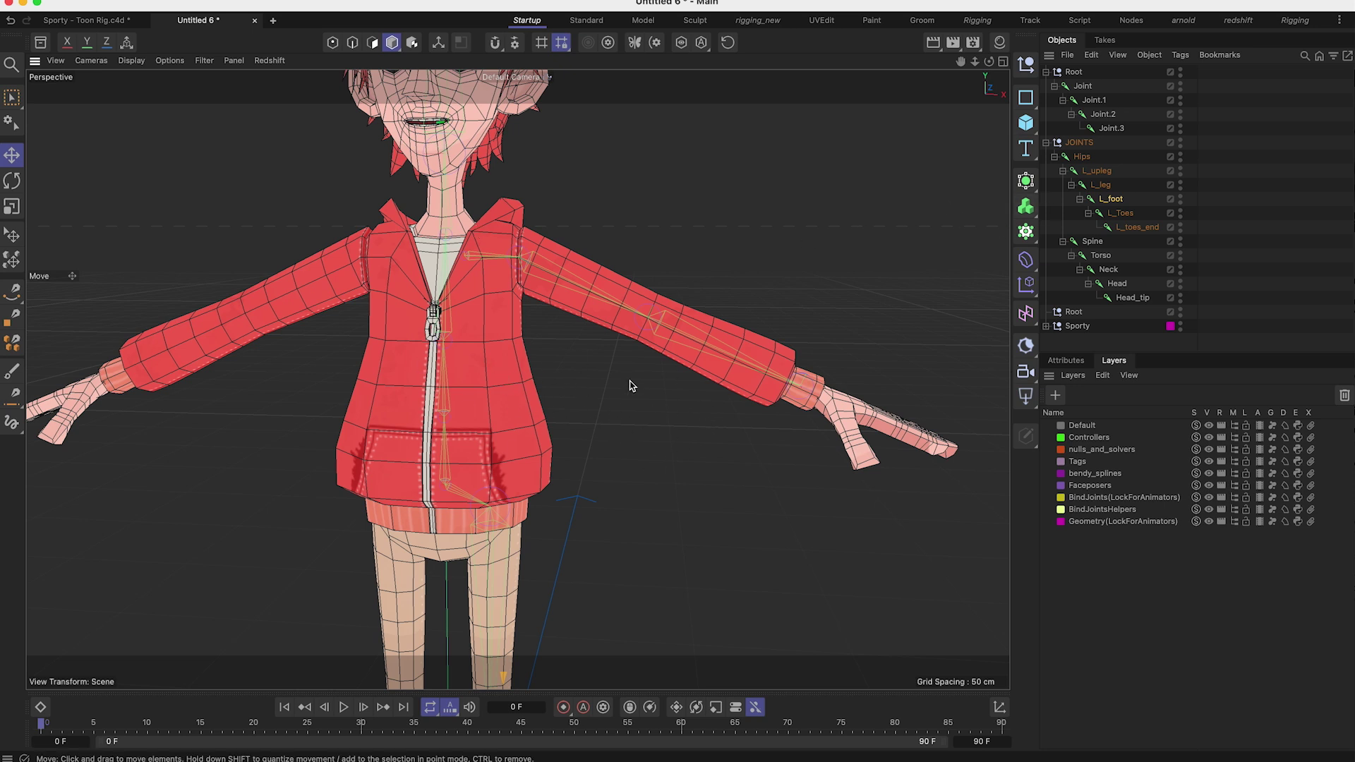
Step: Rename the arm chain's first joint L_shoulder and its child L_arm
double_click(1084, 86)
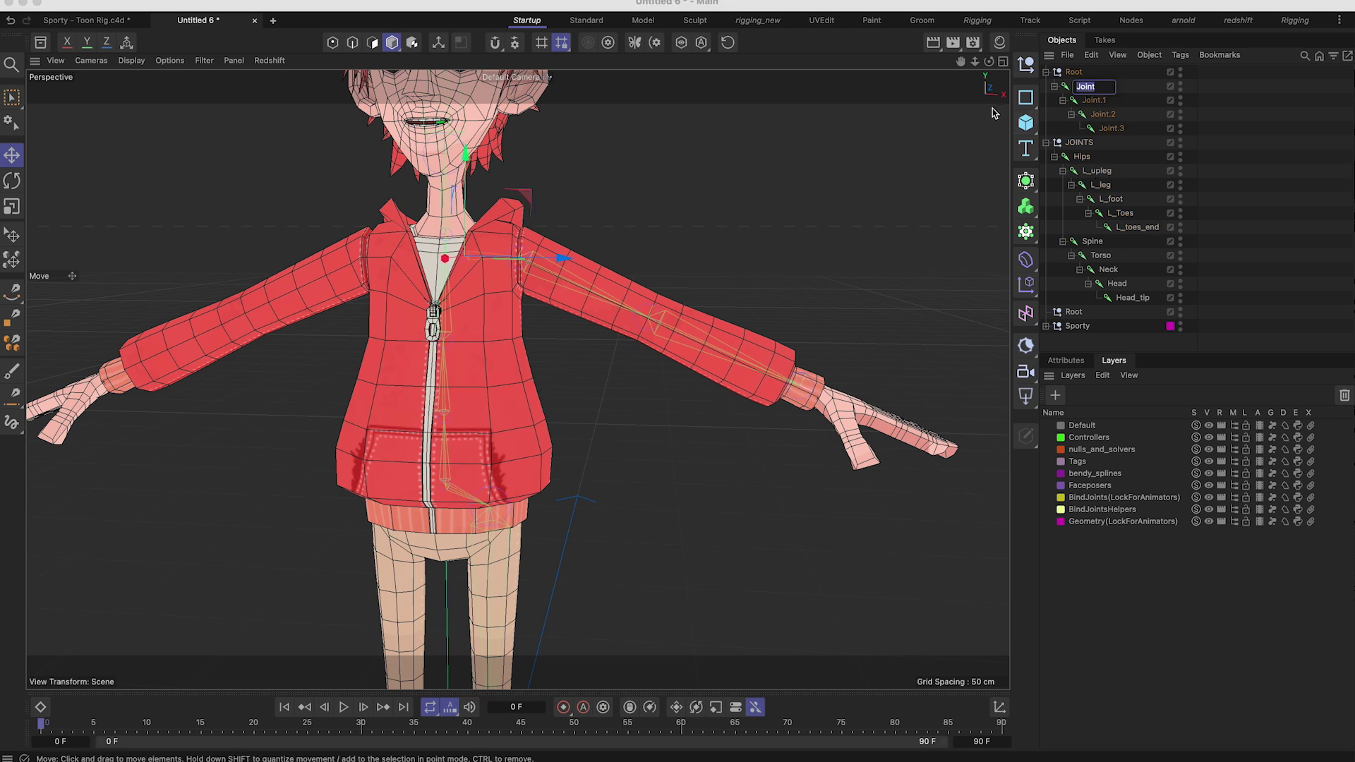
text(L_shoulder)
key(Return)
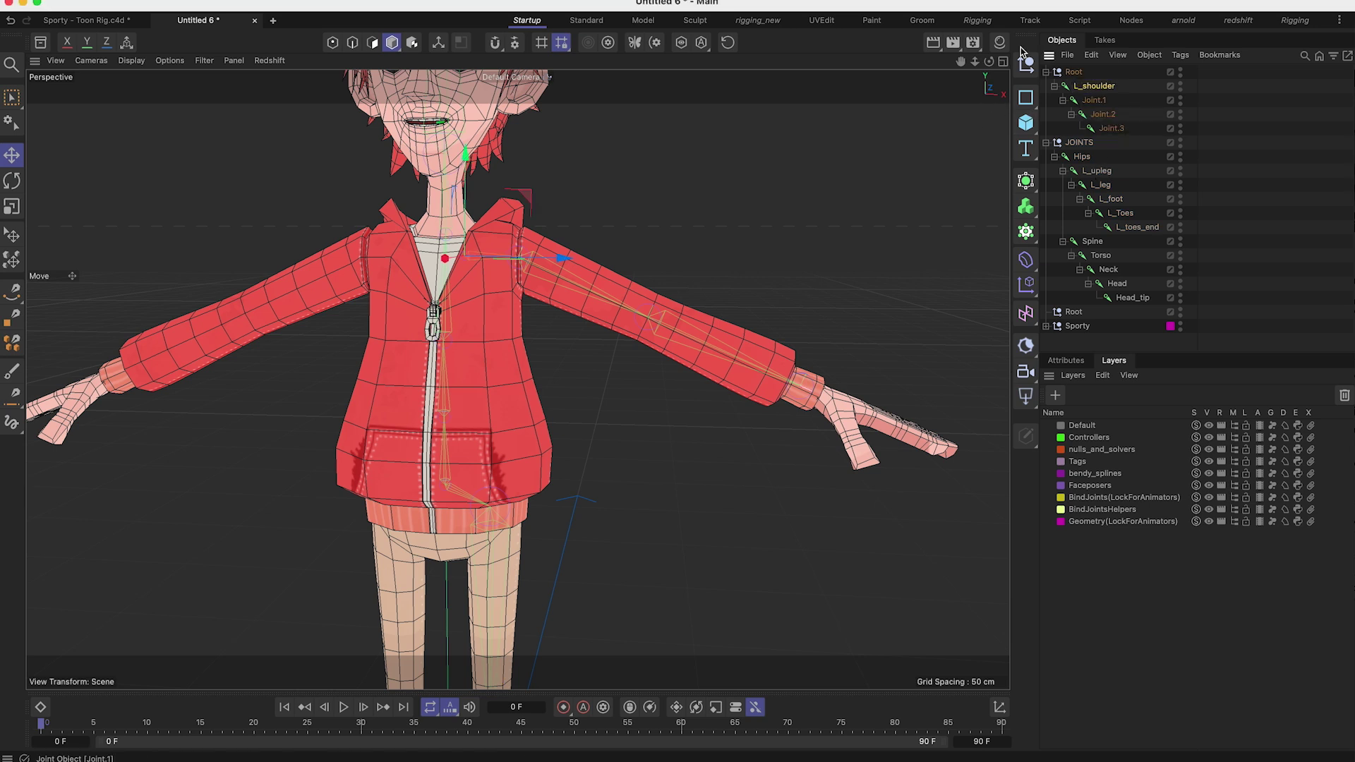
double_click(1111, 100)
text(L_arm)
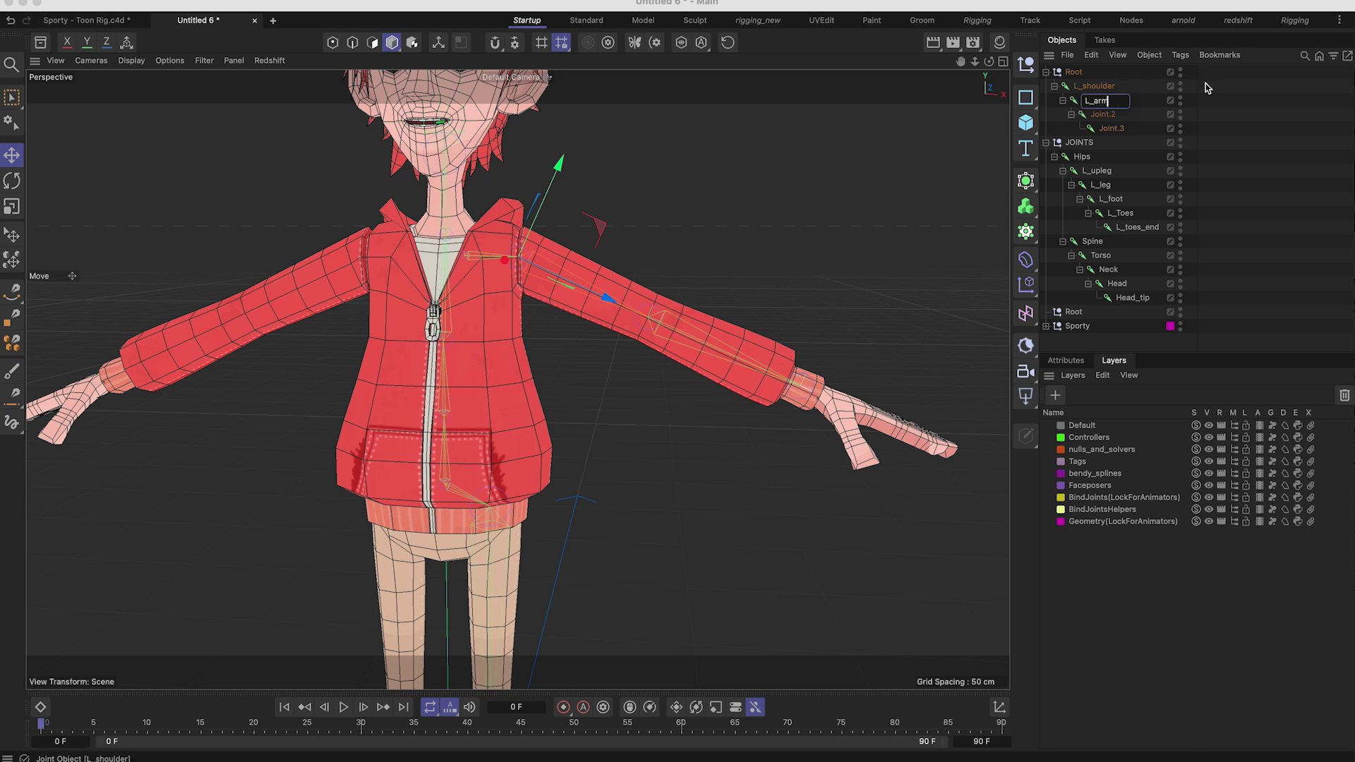
key(Return)
Step: Rename the elbow joint L_forearm and the wrist joint L_hand
double_click(1104, 114)
text(L_)
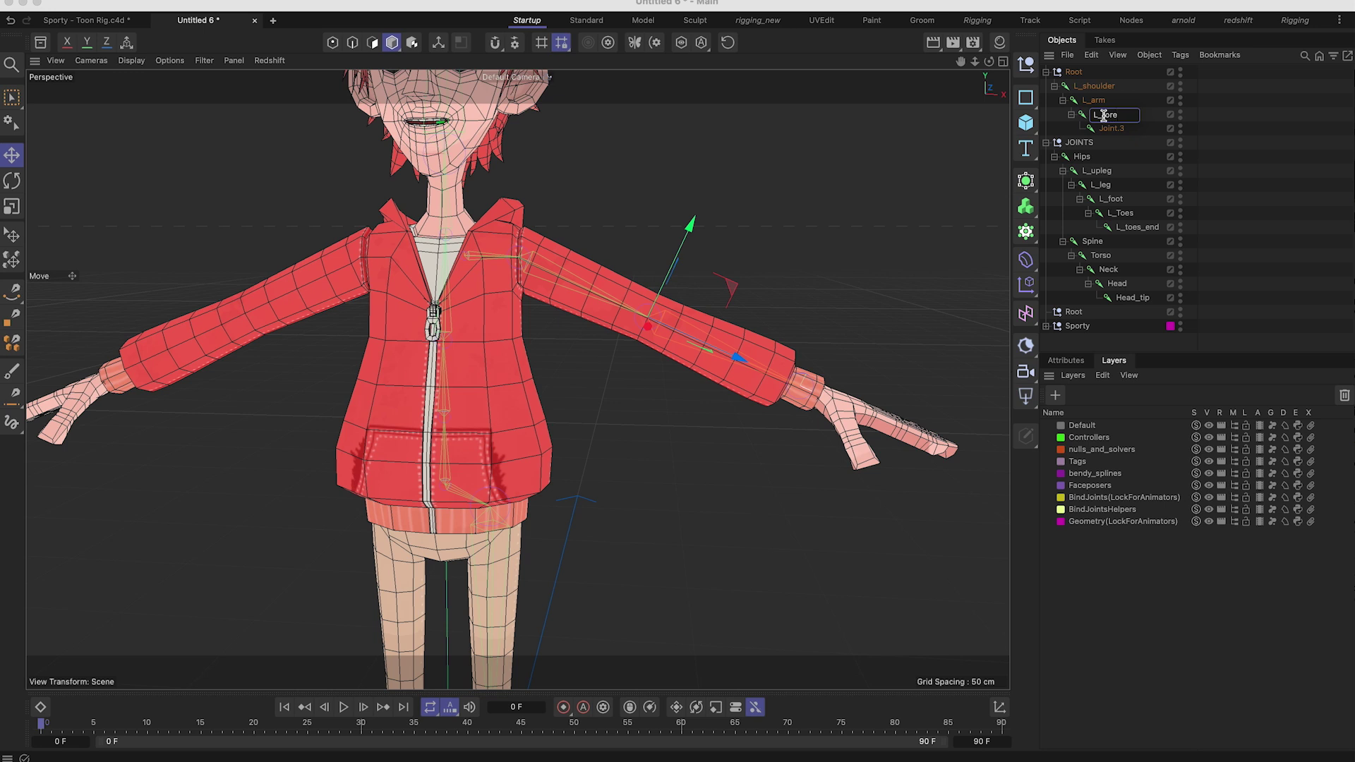
text(forea)
key(Return)
double_click(1113, 128)
text(L_hard)
key(Return)
Step: Examine the left hand's thumb and finger geometry around the L_hand joint from several angles
alt+drag(804, 432, 674, 346)
scroll(649, 381, down, 3)
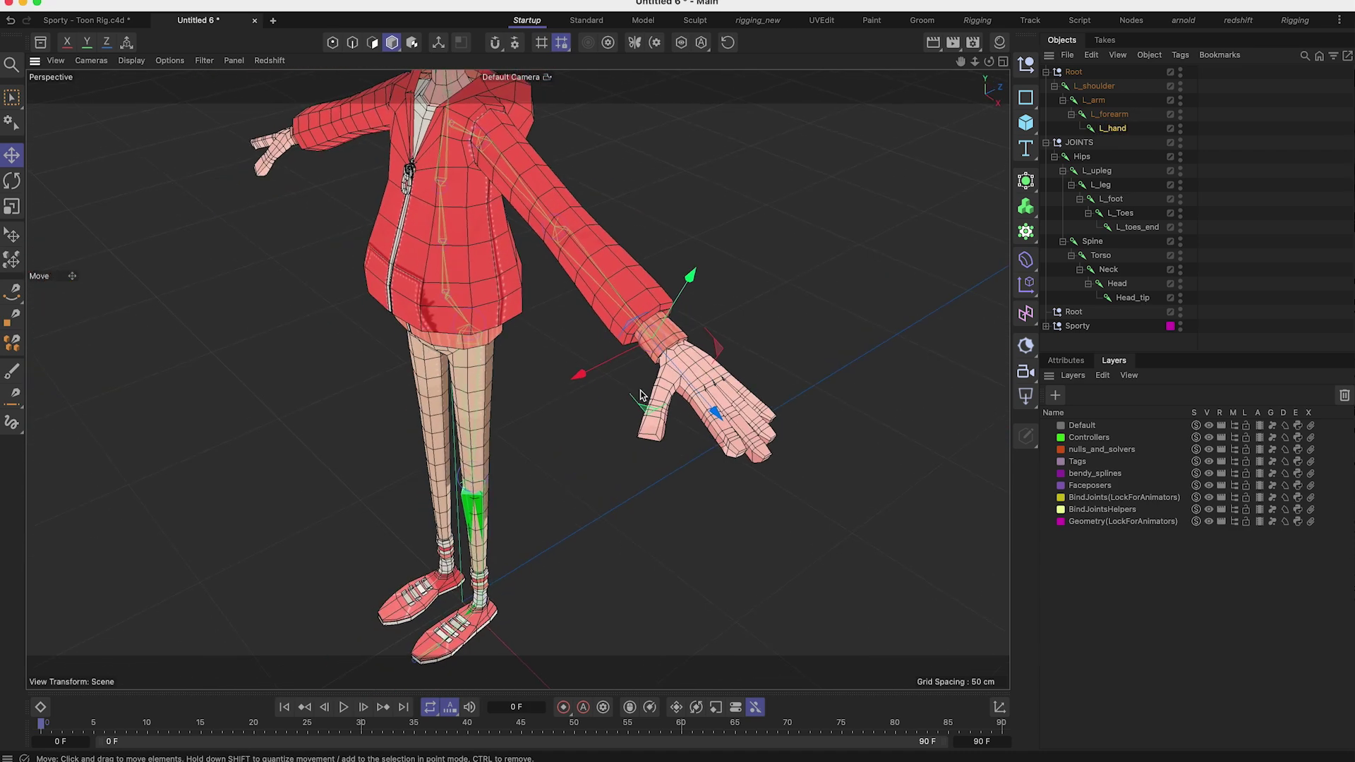
scroll(695, 383, up, 6)
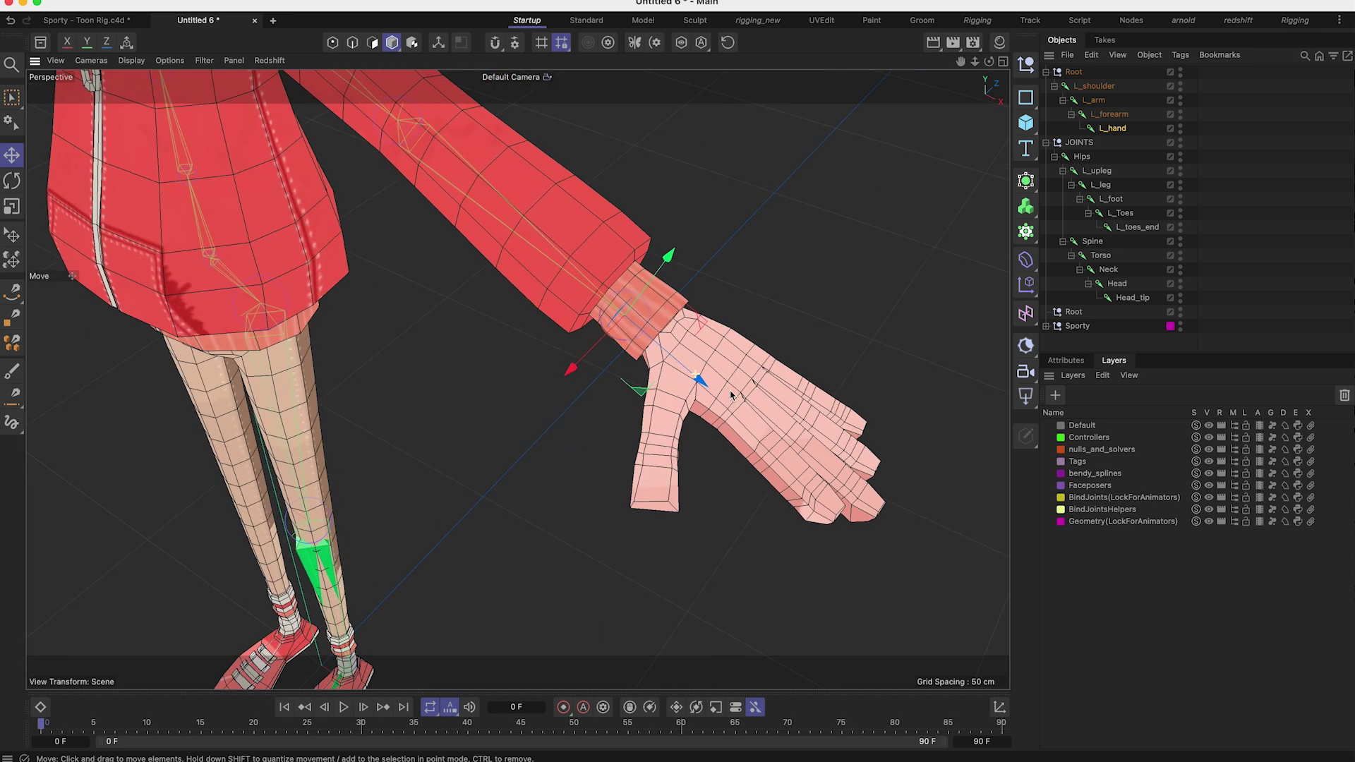
alt+drag(731, 395, 724, 402)
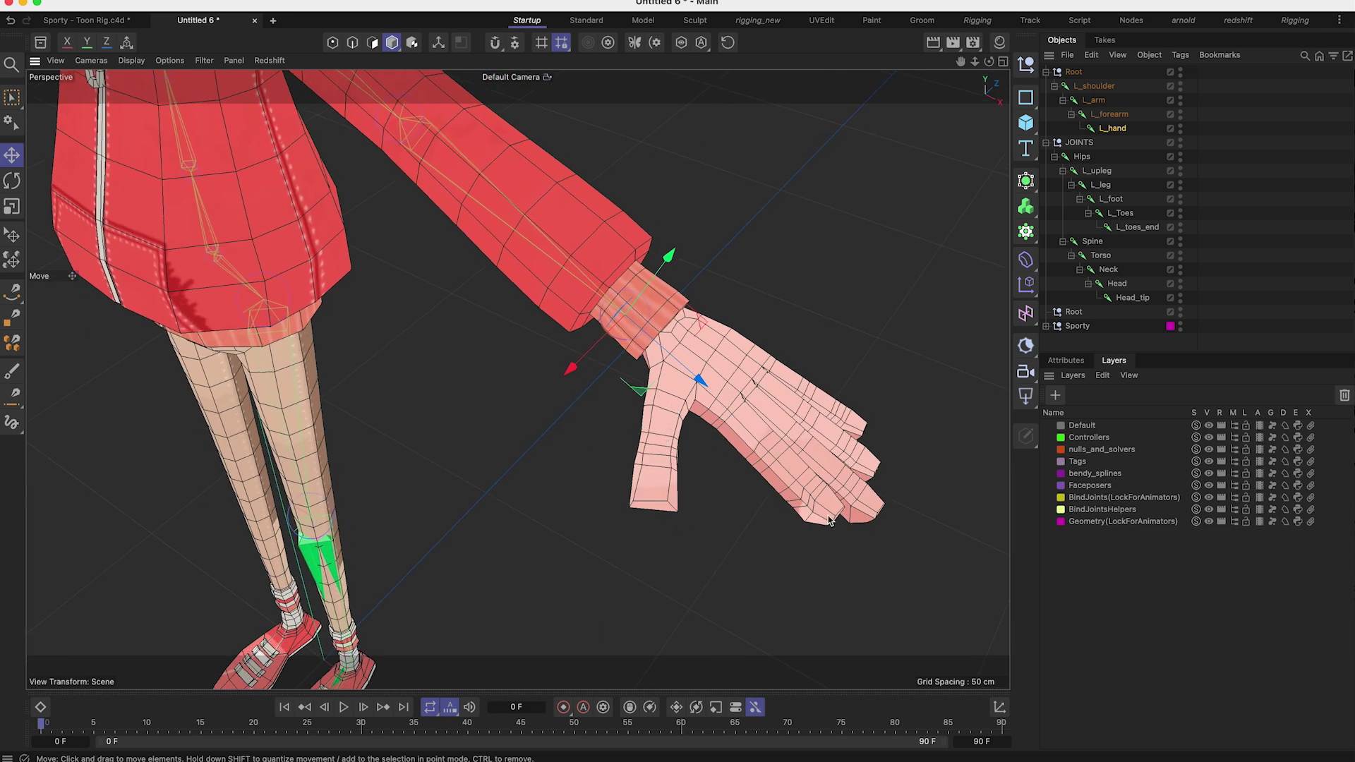
alt+drag(759, 462, 685, 357)
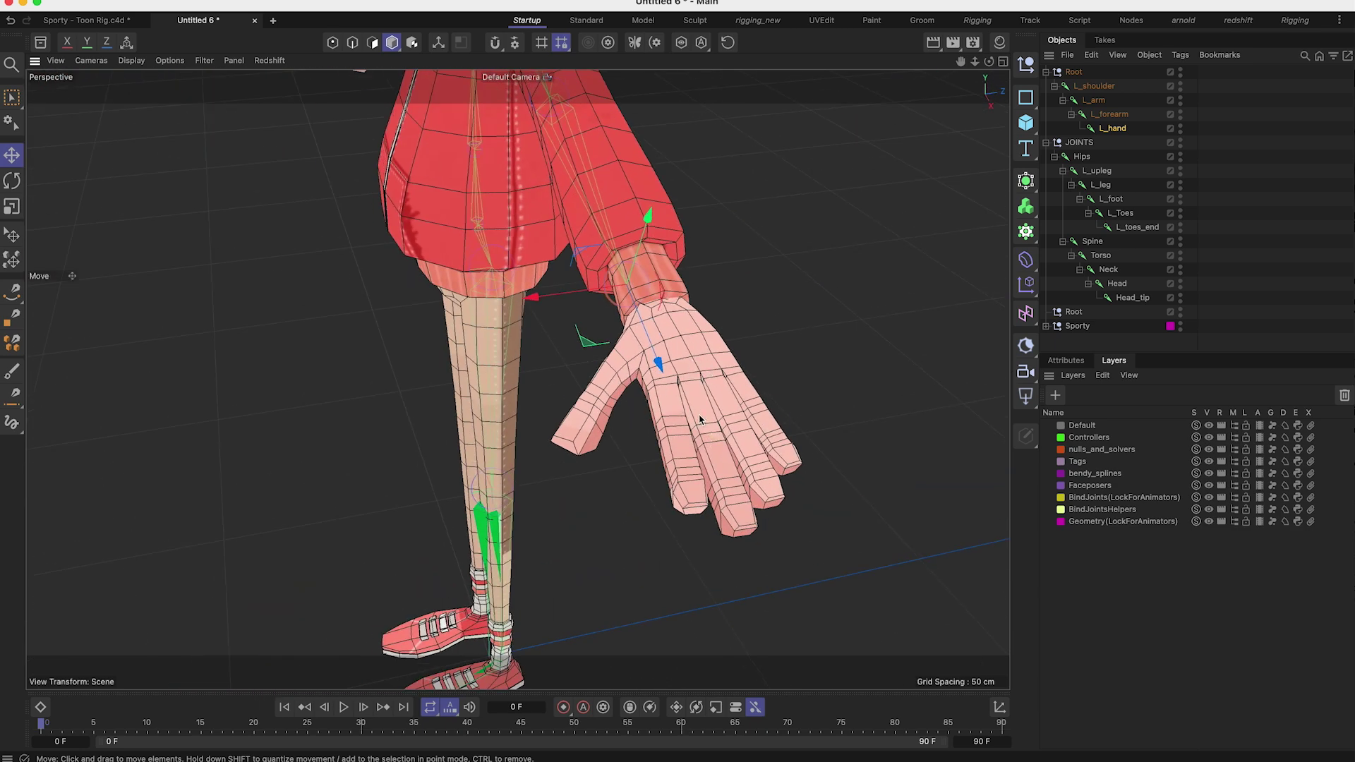
alt+drag(692, 413, 740, 379)
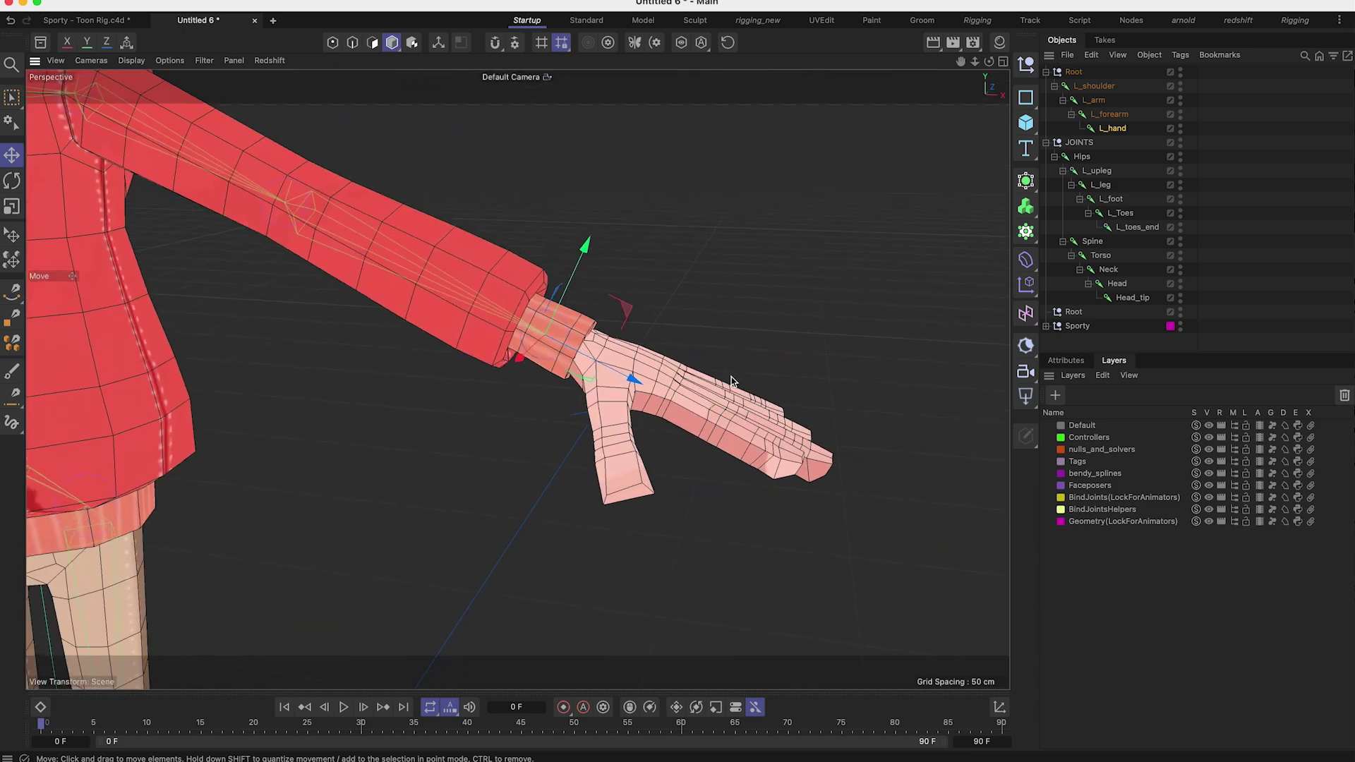
alt+right_drag(708, 384, 691, 422)
alt+drag(692, 422, 744, 342)
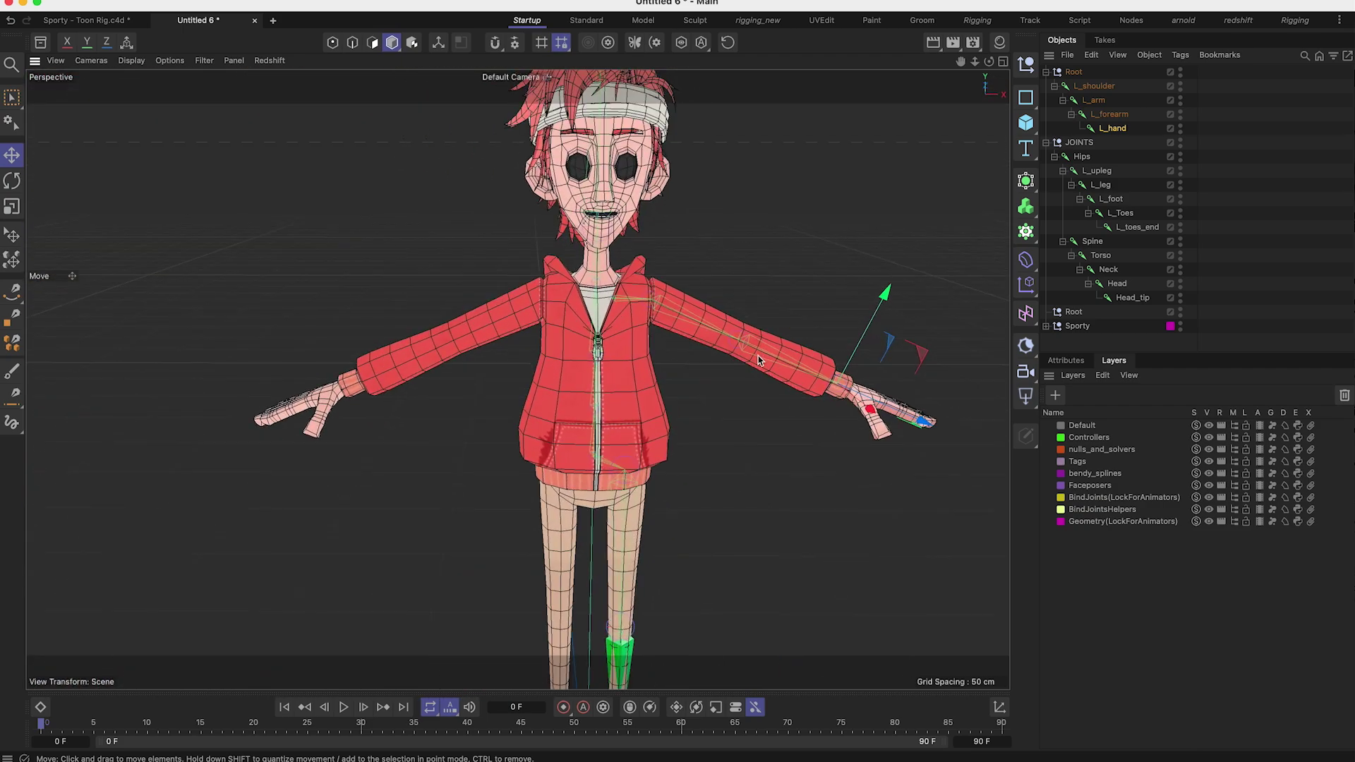
Step: Parent the L_shoulder arm chain under the Torso joint
alt+middle_drag(767, 358, 752, 288)
alt+right_drag(815, 268, 734, 289)
alt+drag(639, 374, 517, 378)
alt+middle_drag(776, 294, 759, 353)
alt+drag(759, 353, 711, 329)
alt+middle_drag(769, 317, 750, 280)
alt+drag(750, 280, 865, 225)
click(1054, 86)
drag(1086, 91, 1110, 215)
alt+middle_drag(642, 302, 661, 385)
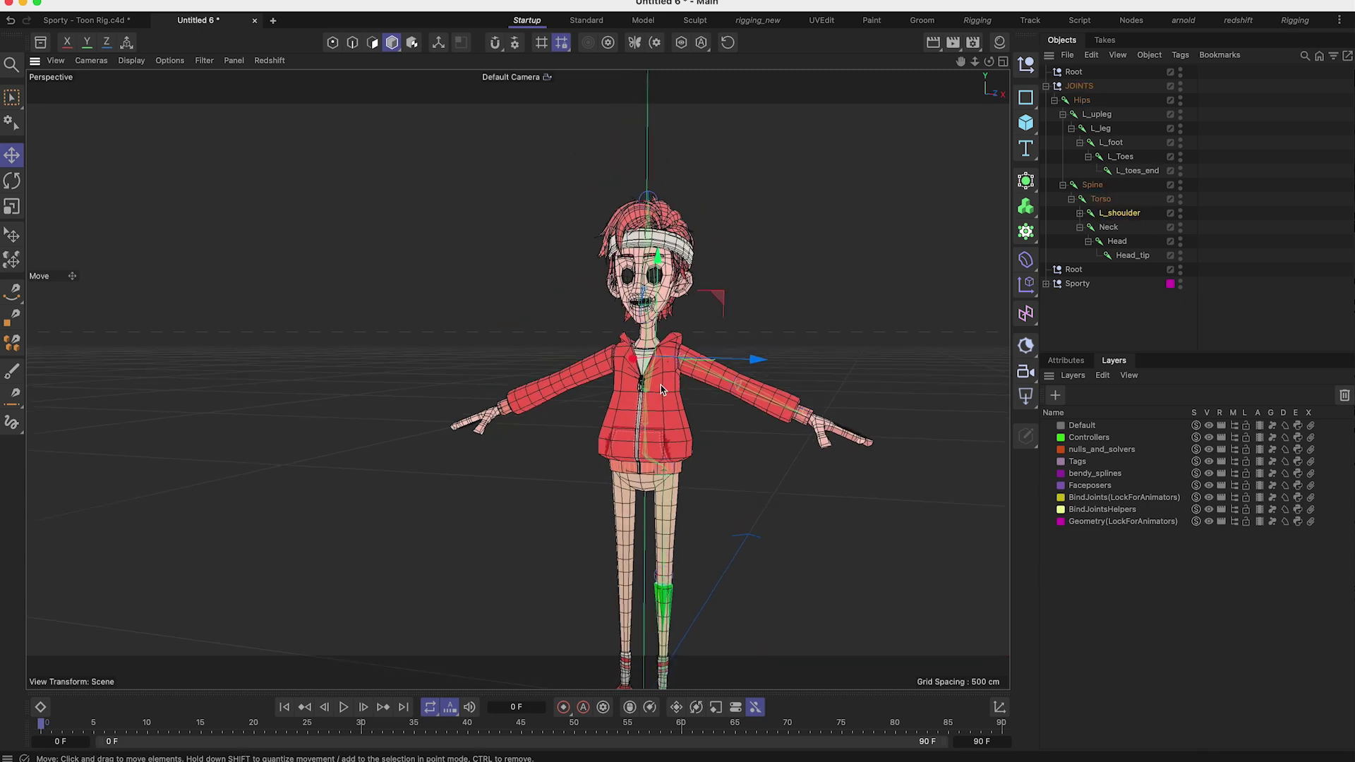
scroll(661, 388, up, 5)
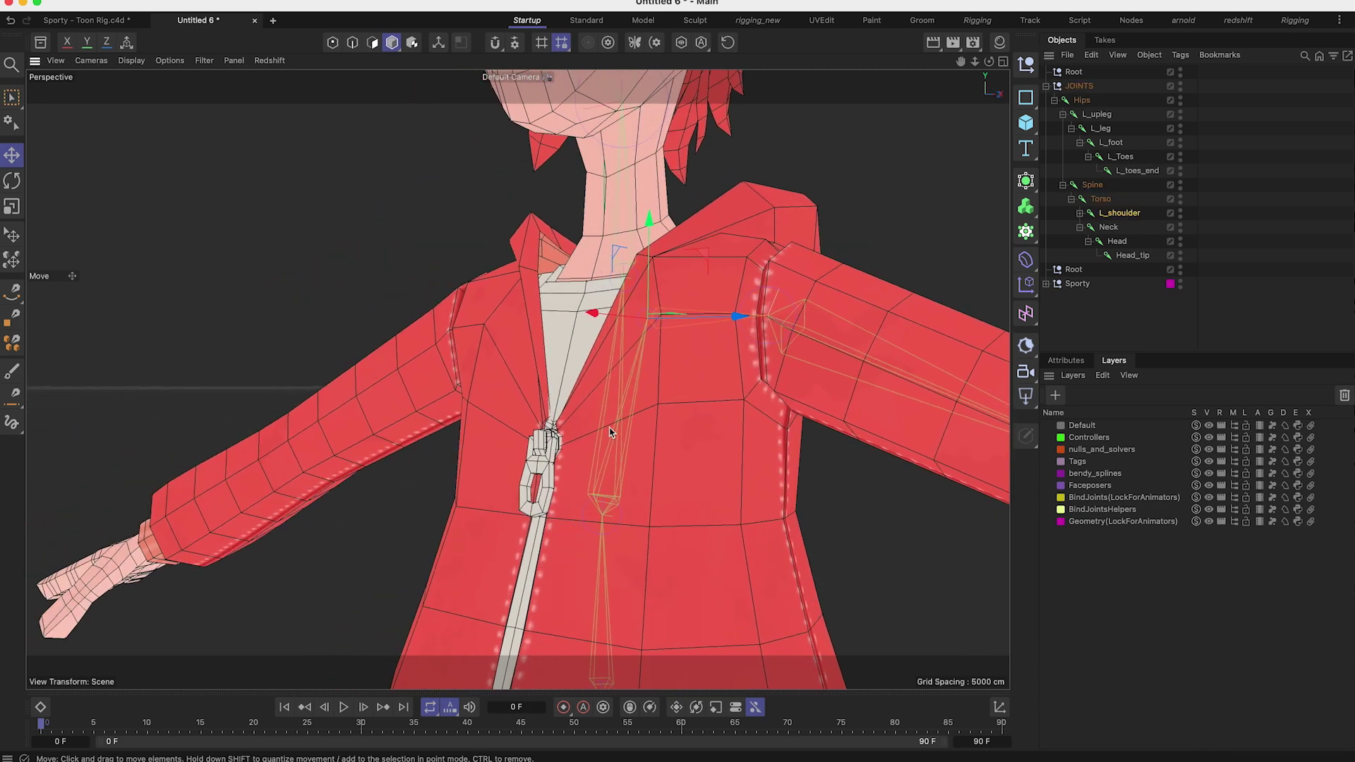
Step: Examine the joint hierarchy's placement inside the character's arm, torso and legs from several angles
alt+drag(611, 473, 616, 411)
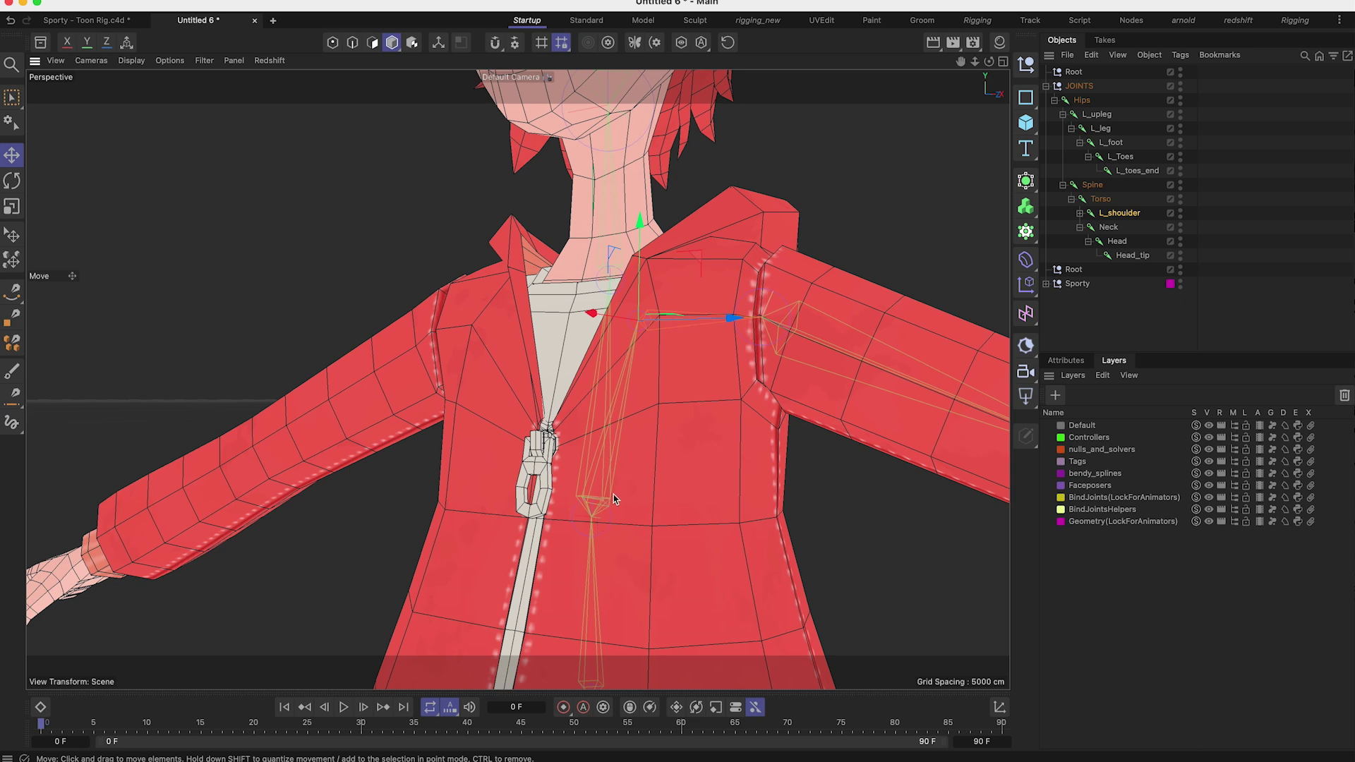
mouse_move(1114, 213)
mouse_down()
mouse_move(1090, 83)
mouse_move(1097, 204)
mouse_move(1119, 223)
mouse_move(1108, 221)
mouse_up()
alt+drag(642, 352, 676, 356)
alt+right_drag(514, 329, 423, 330)
alt+middle_drag(599, 465, 581, 195)
scroll(583, 200, down, 10)
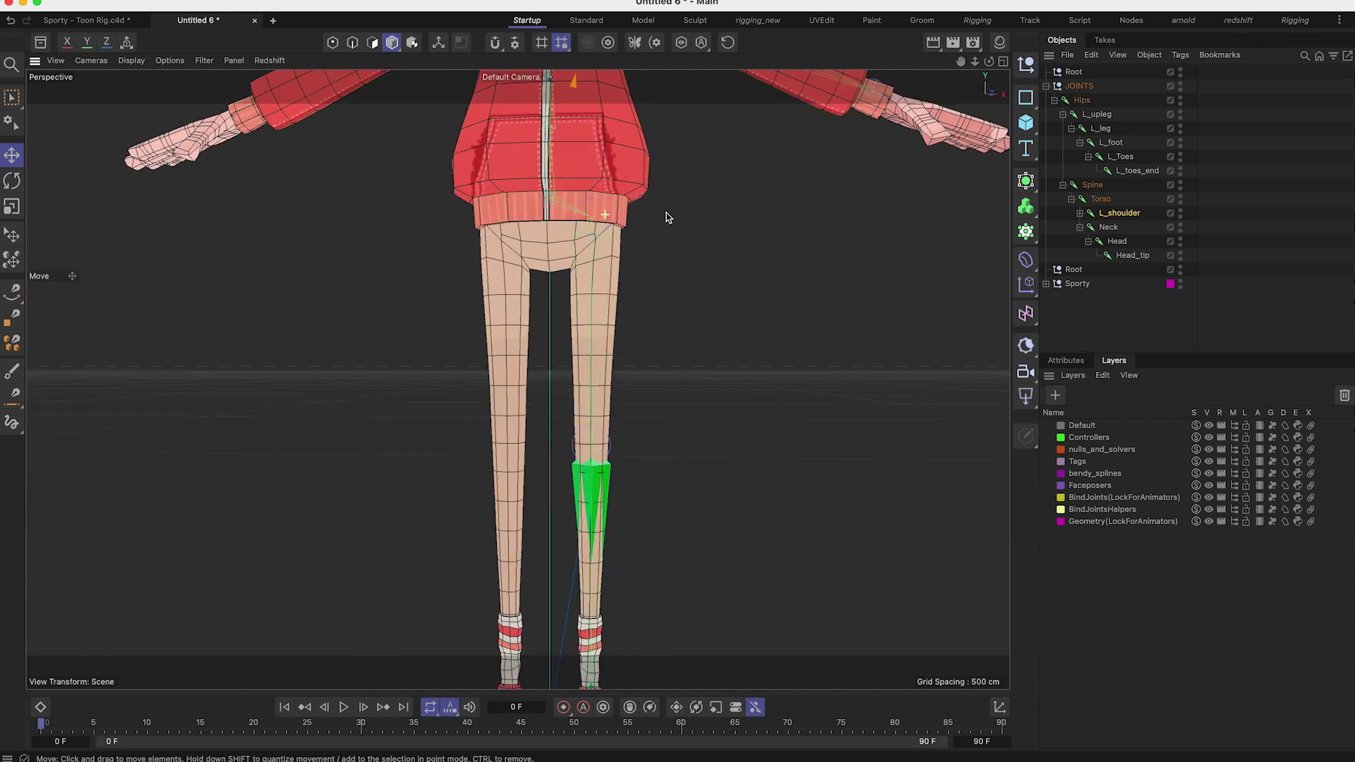
alt+drag(611, 332, 557, 377)
scroll(599, 452, up, 7)
alt+middle_drag(560, 381, 579, 627)
alt+drag(601, 403, 646, 404)
alt+middle_drag(645, 404, 634, 352)
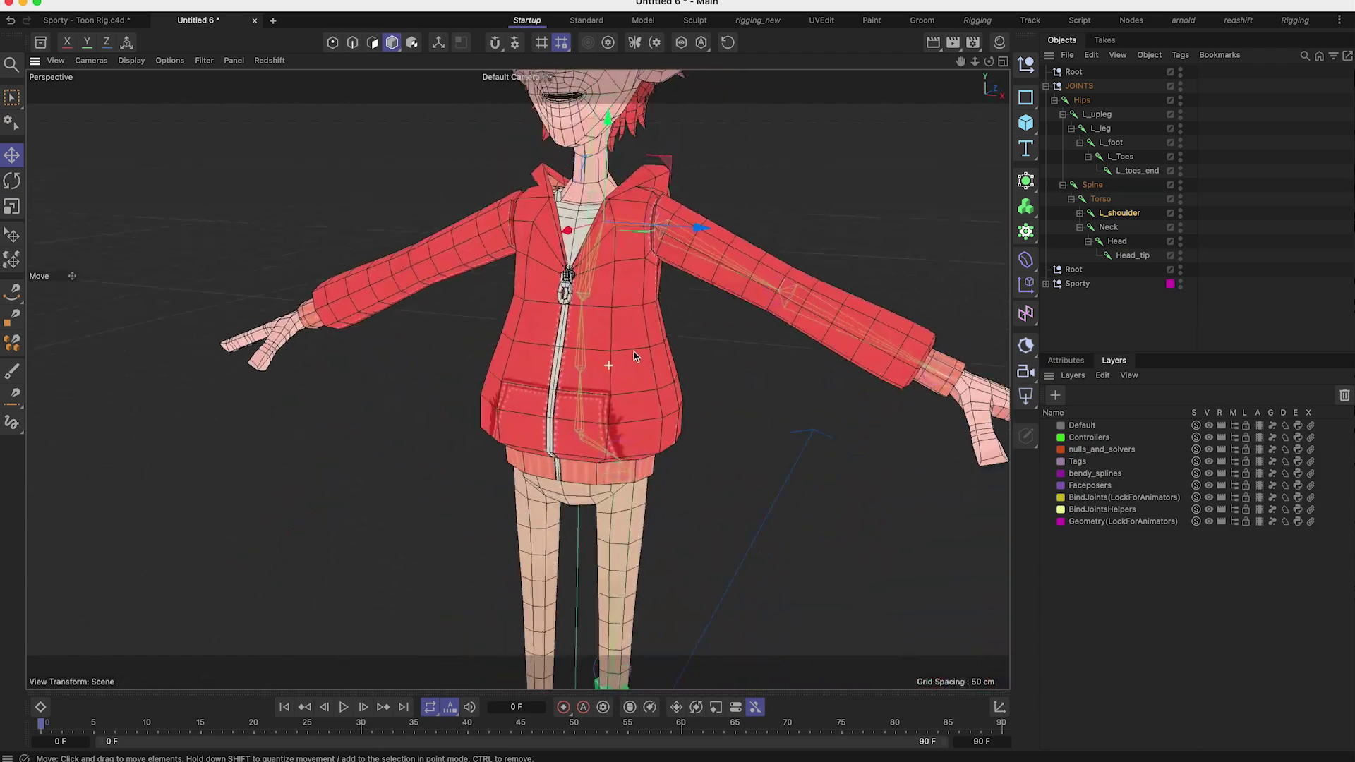
alt+drag(634, 351, 657, 346)
alt+middle_drag(656, 346, 631, 267)
scroll(622, 277, down, 7)
alt+drag(611, 399, 662, 333)
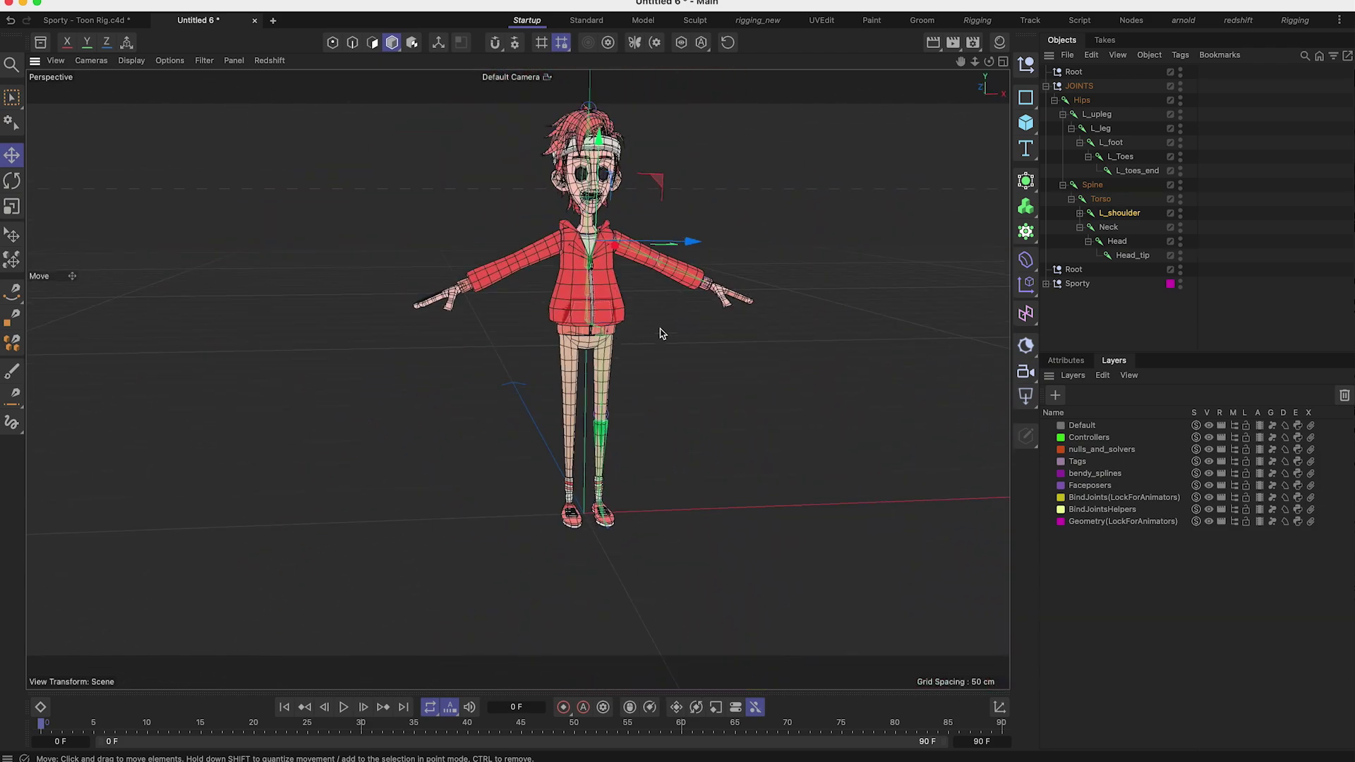
alt+drag(561, 314, 433, 379)
scroll(580, 315, up, 3)
alt+middle_drag(536, 430, 574, 354)
alt+drag(574, 353, 612, 378)
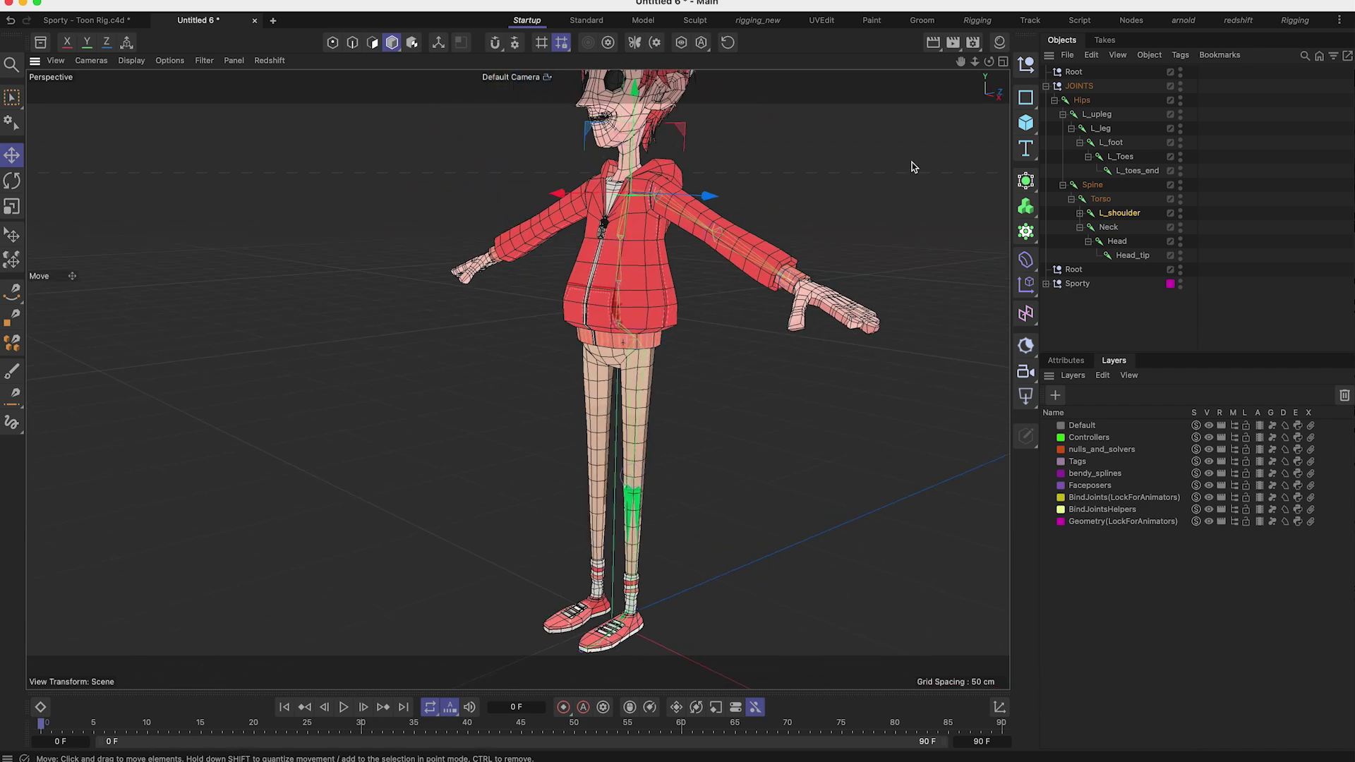
click(1045, 85)
alt+middle_drag(623, 447, 599, 422)
alt+drag(599, 421, 609, 361)
alt+middle_drag(608, 361, 603, 322)
click(1045, 85)
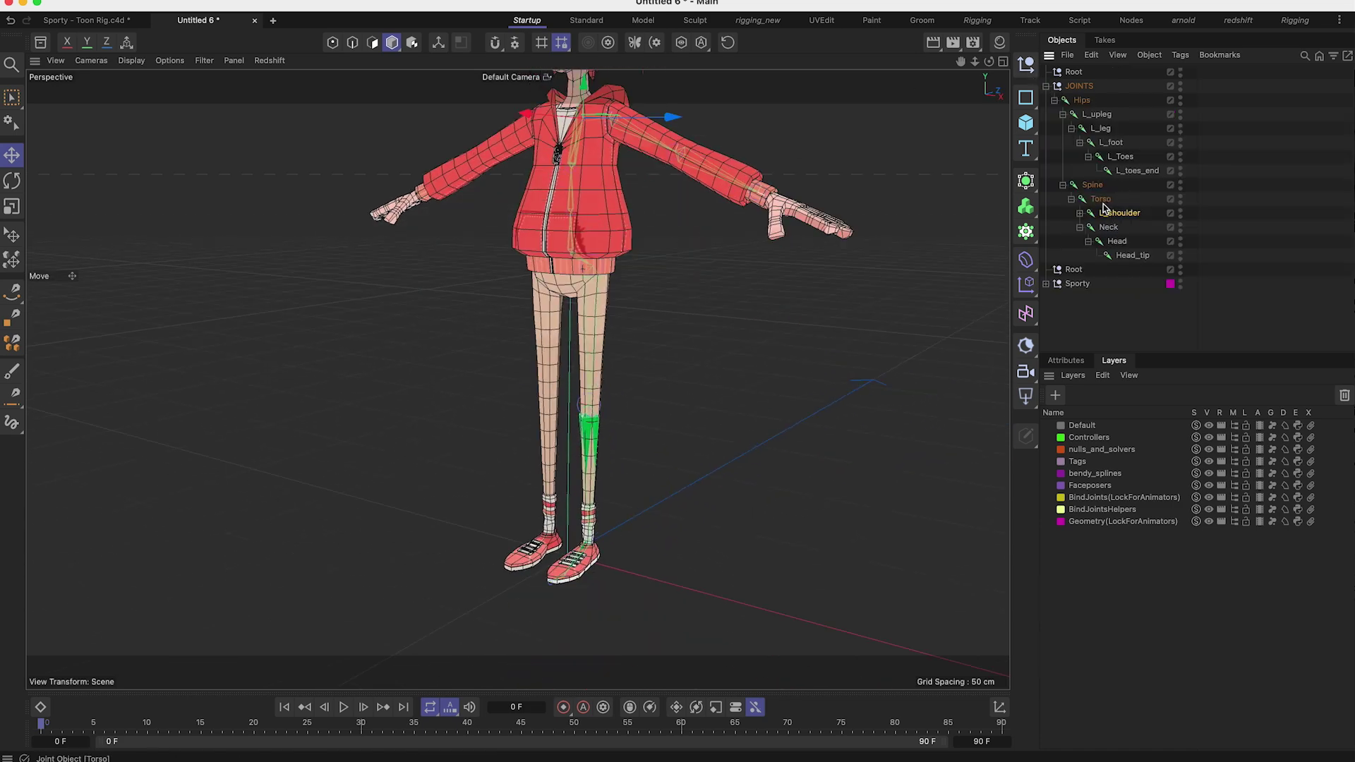
Step: Try rotating the L_shoulder joint and check it from the side
alt+middle_drag(568, 201, 539, 359)
key(r)
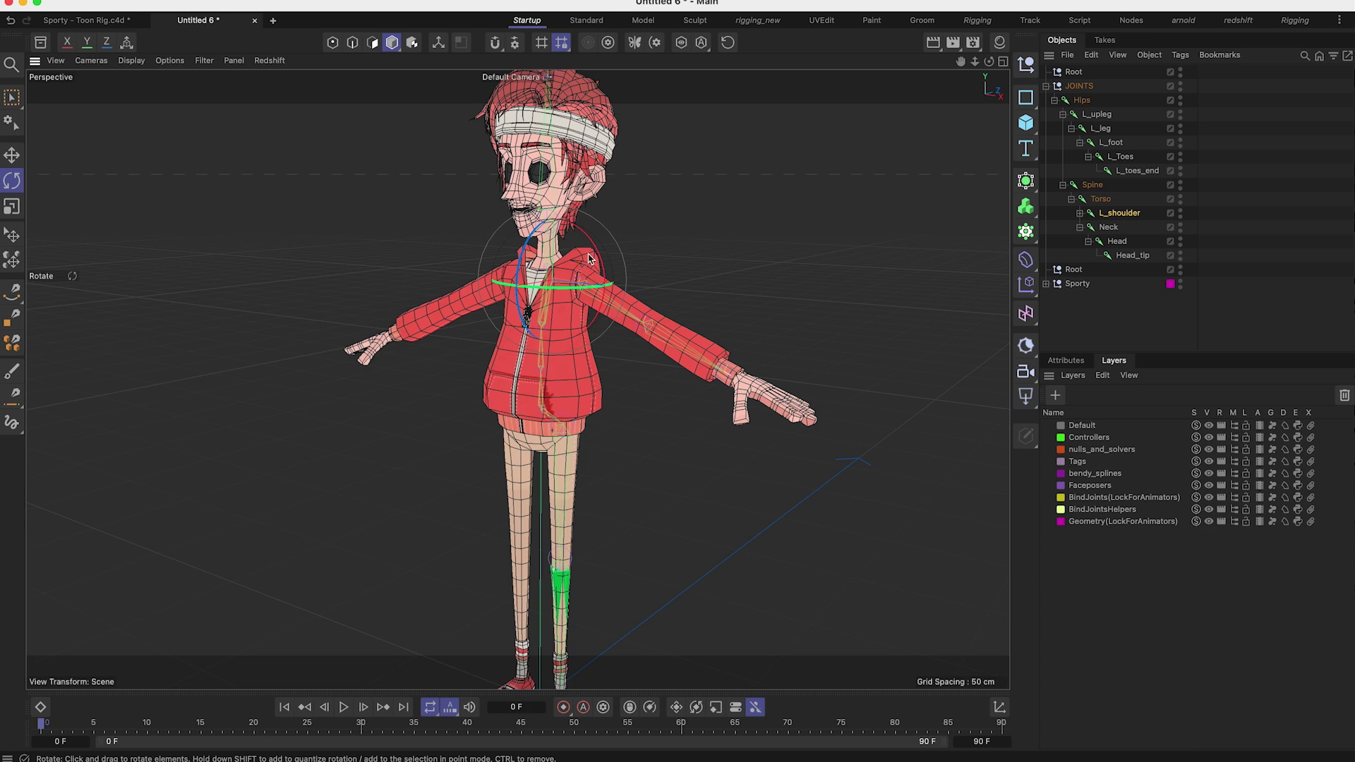
drag(583, 274, 576, 337)
alt+middle_drag(565, 304, 599, 231)
alt+drag(598, 299, 646, 344)
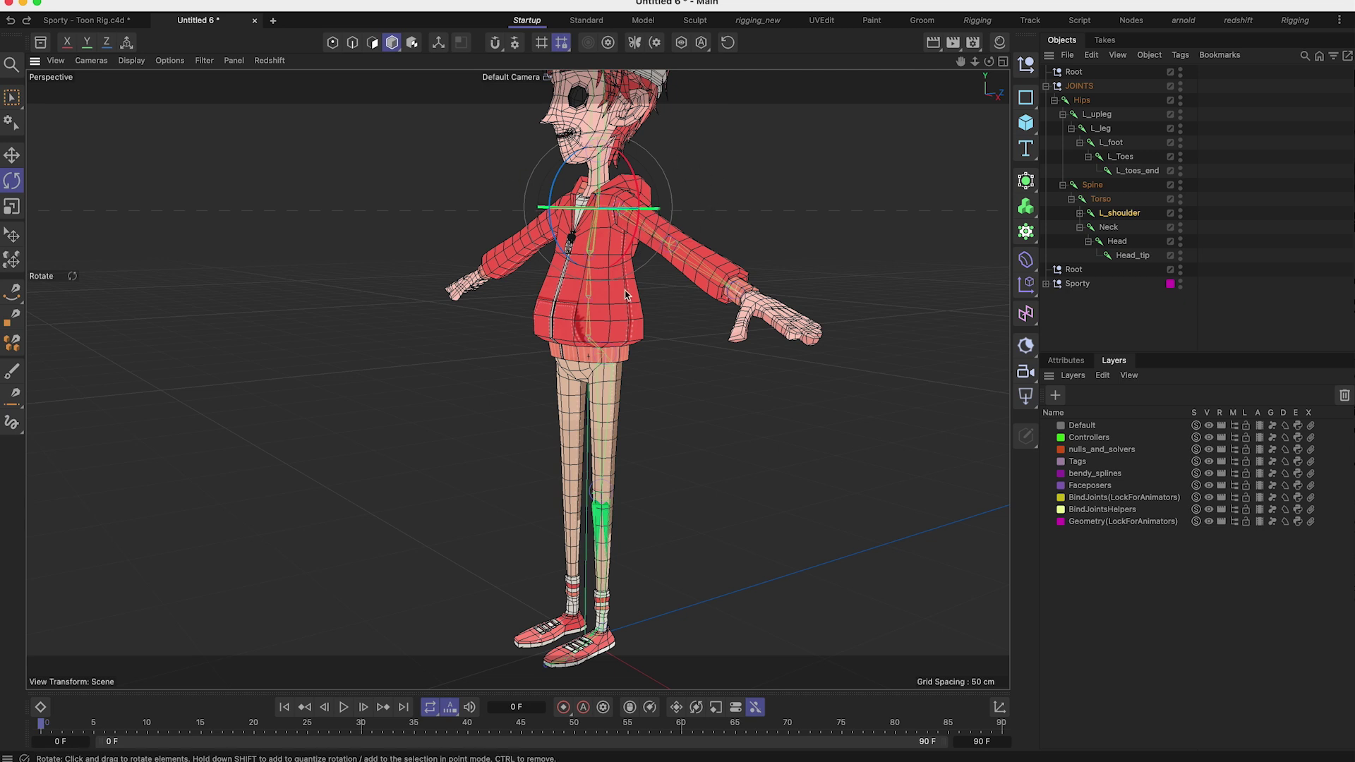
alt+drag(639, 288, 562, 262)
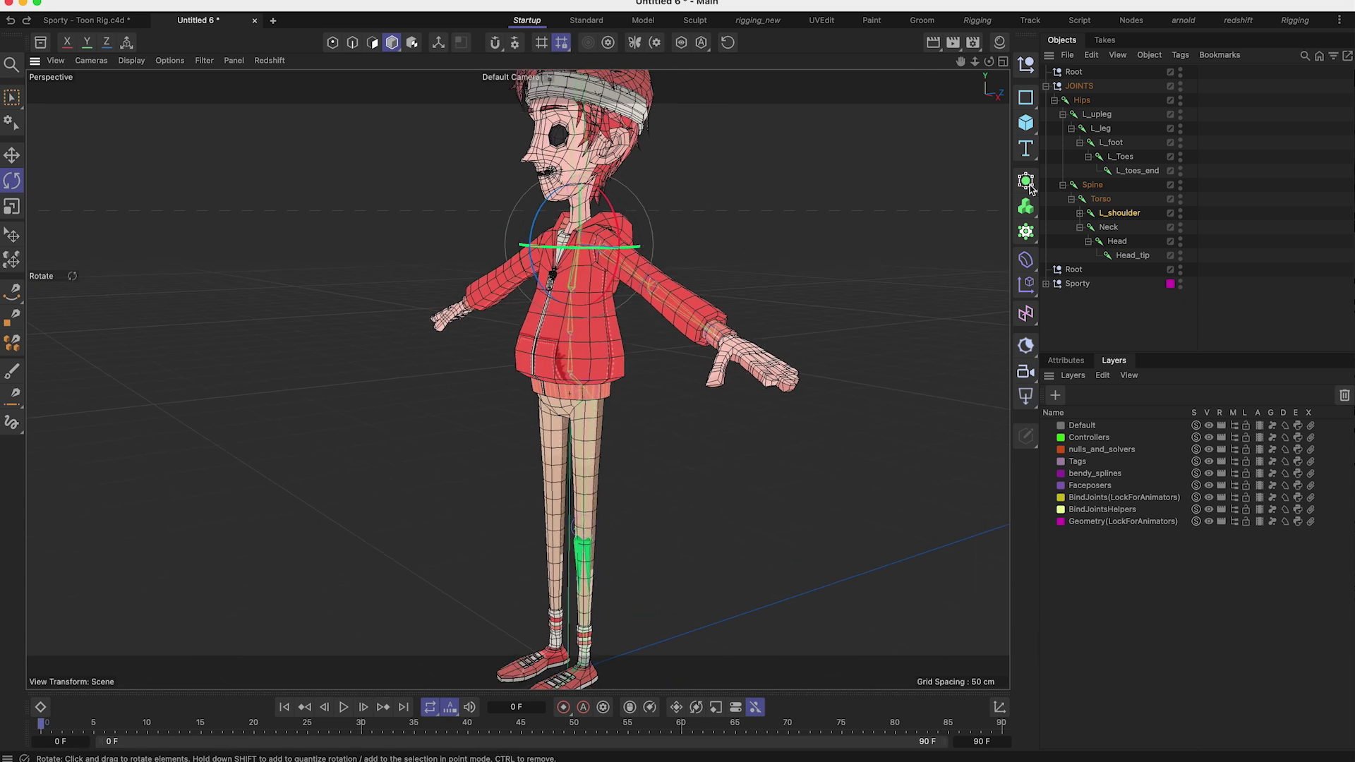
Step: Delete the empty Root null above JOINTS and expand the L_shoulder chain in the hierarchy
click(1073, 72)
key(Delete)
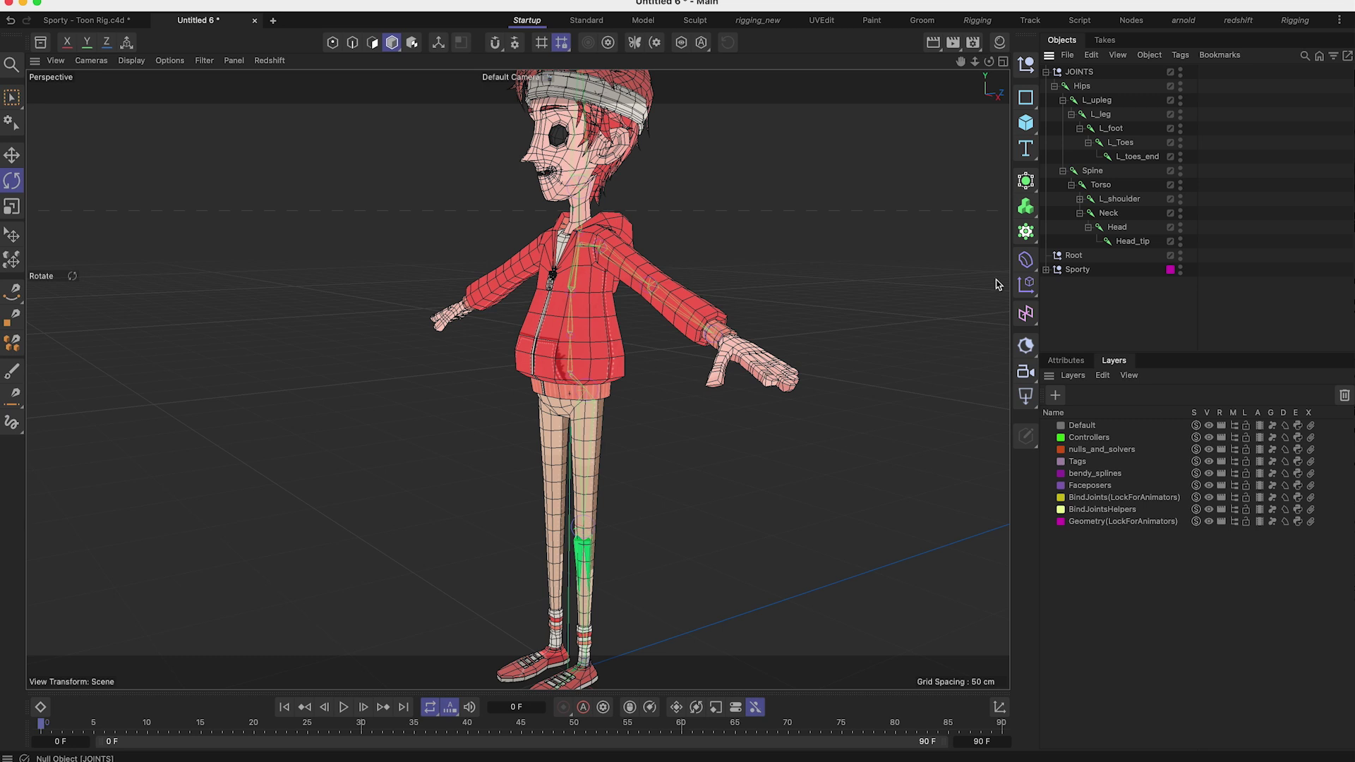
click(1078, 199)
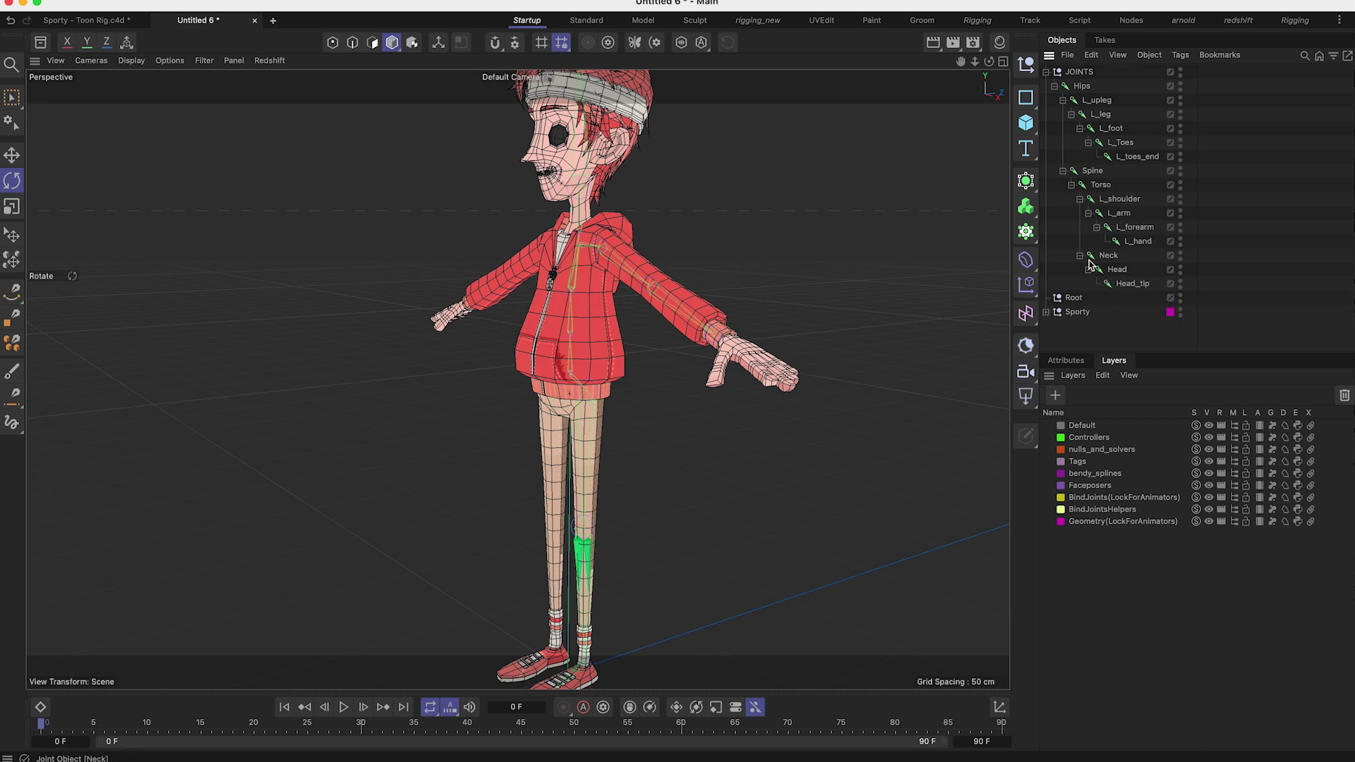
Step: Select the JOINTS null with all its children and freeze all their coordinates
click(1082, 85)
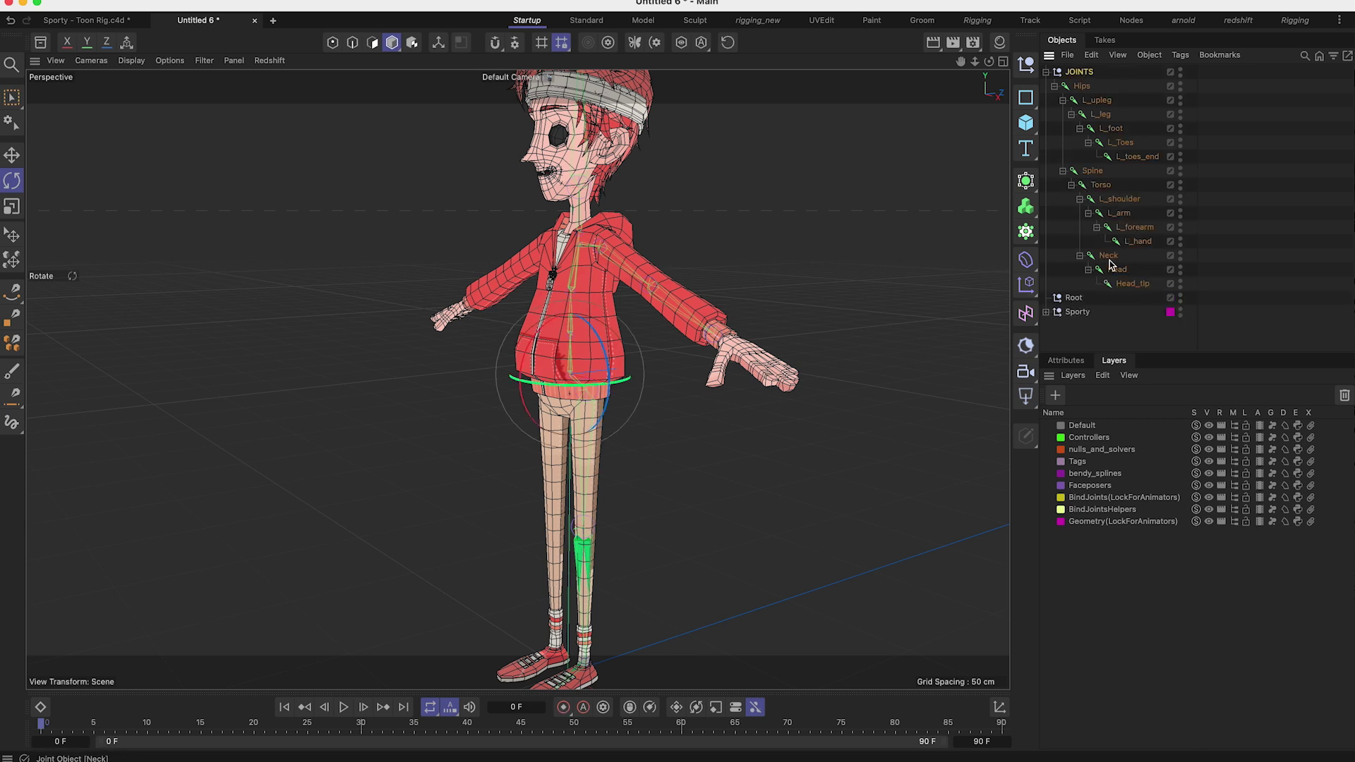
click(1069, 362)
click(1109, 410)
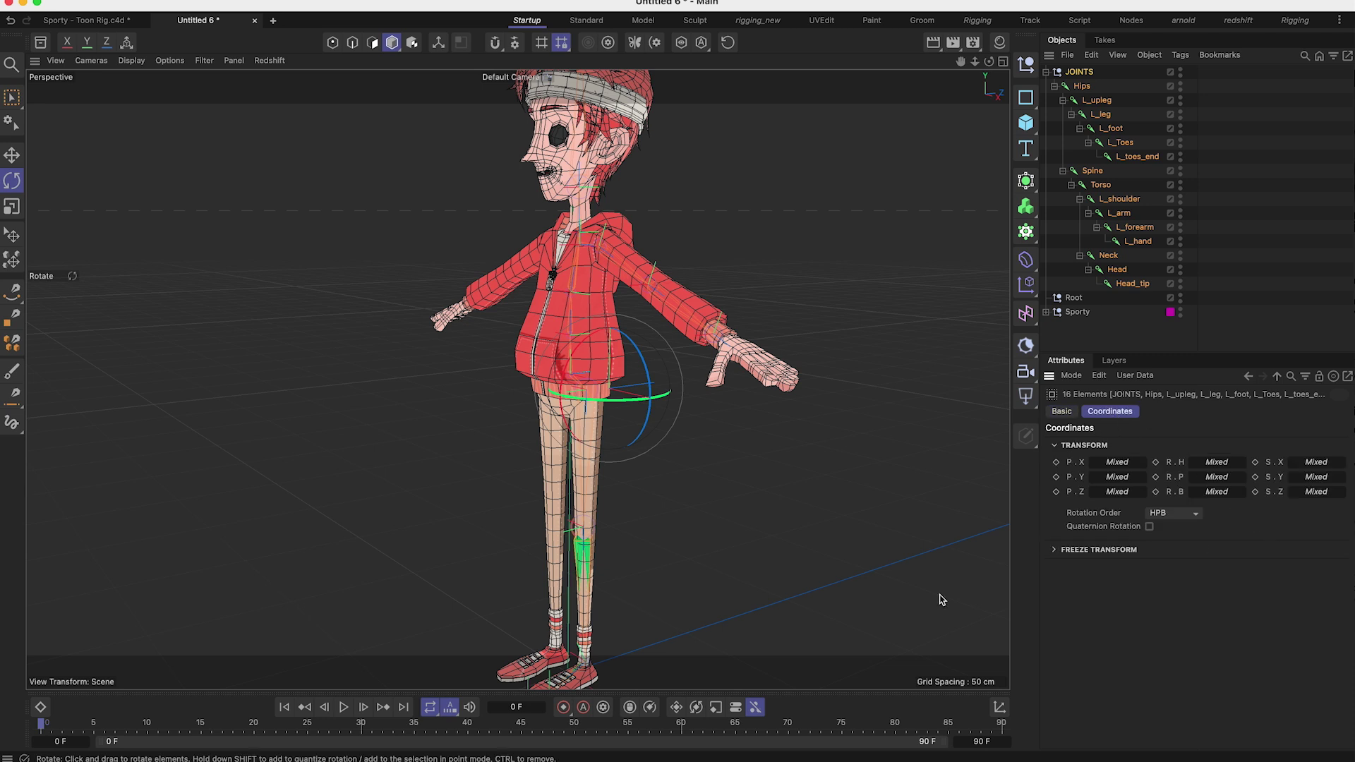
click(1067, 549)
click(1094, 567)
Step: Inspect the transform and frozen coordinates of the L_upleg and L_Toes joints
click(1131, 70)
click(1096, 100)
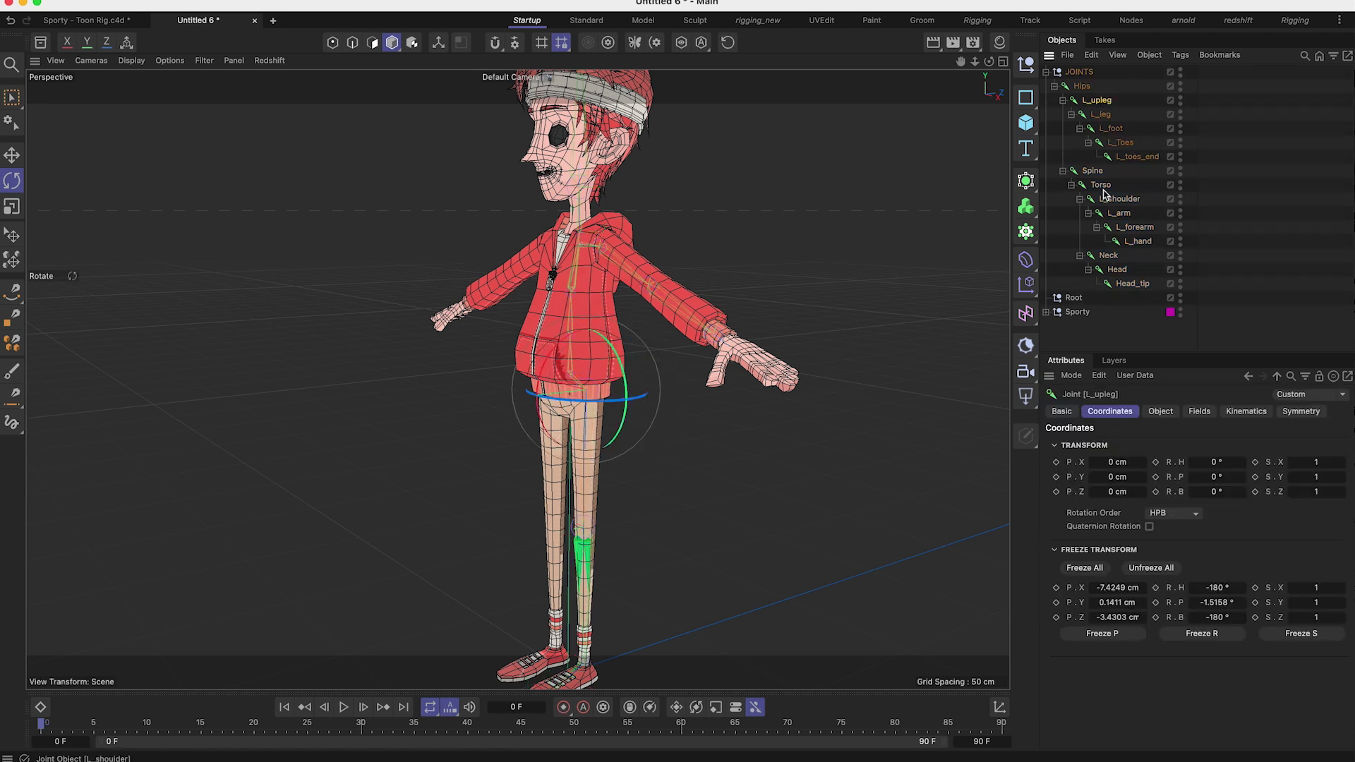
click(1120, 142)
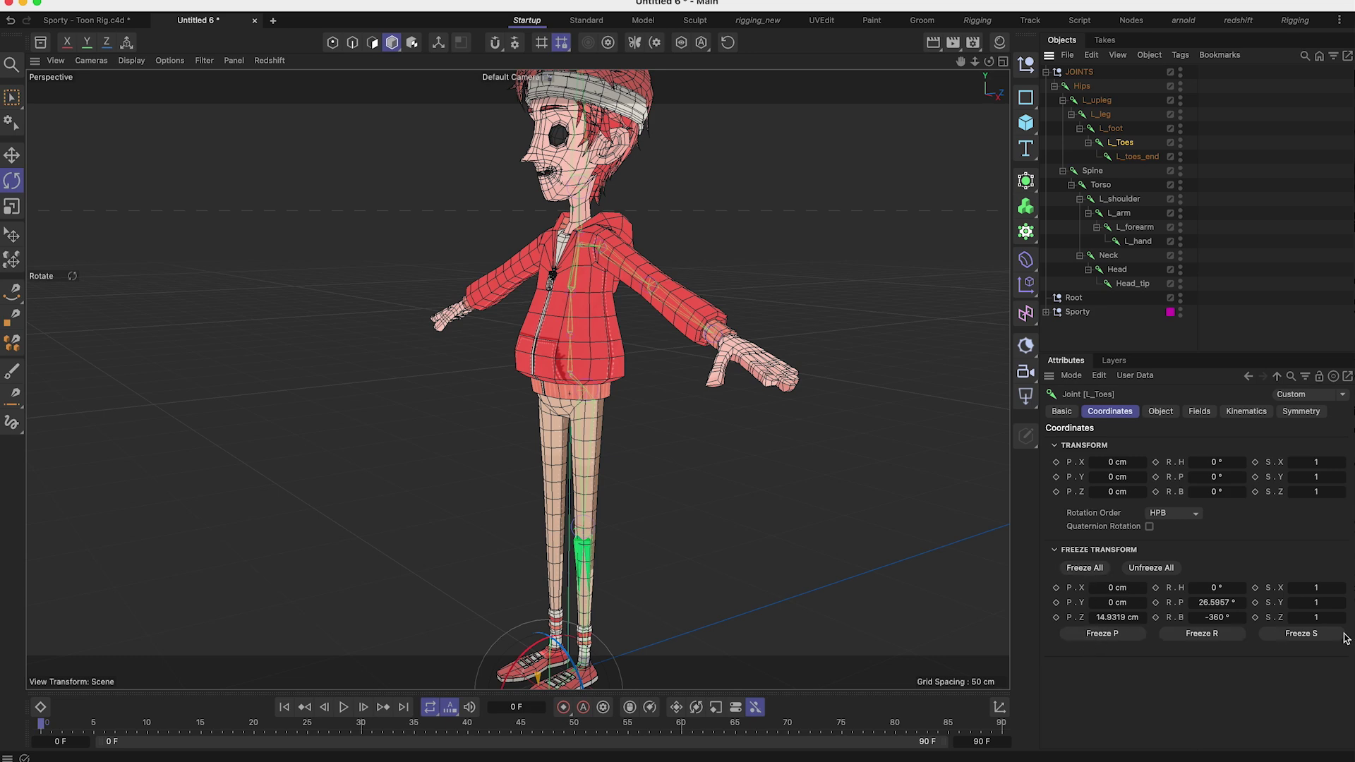
alt+drag(535, 317, 603, 315)
alt+right_drag(603, 314, 623, 290)
alt+drag(623, 289, 645, 286)
alt+middle_drag(644, 287, 608, 294)
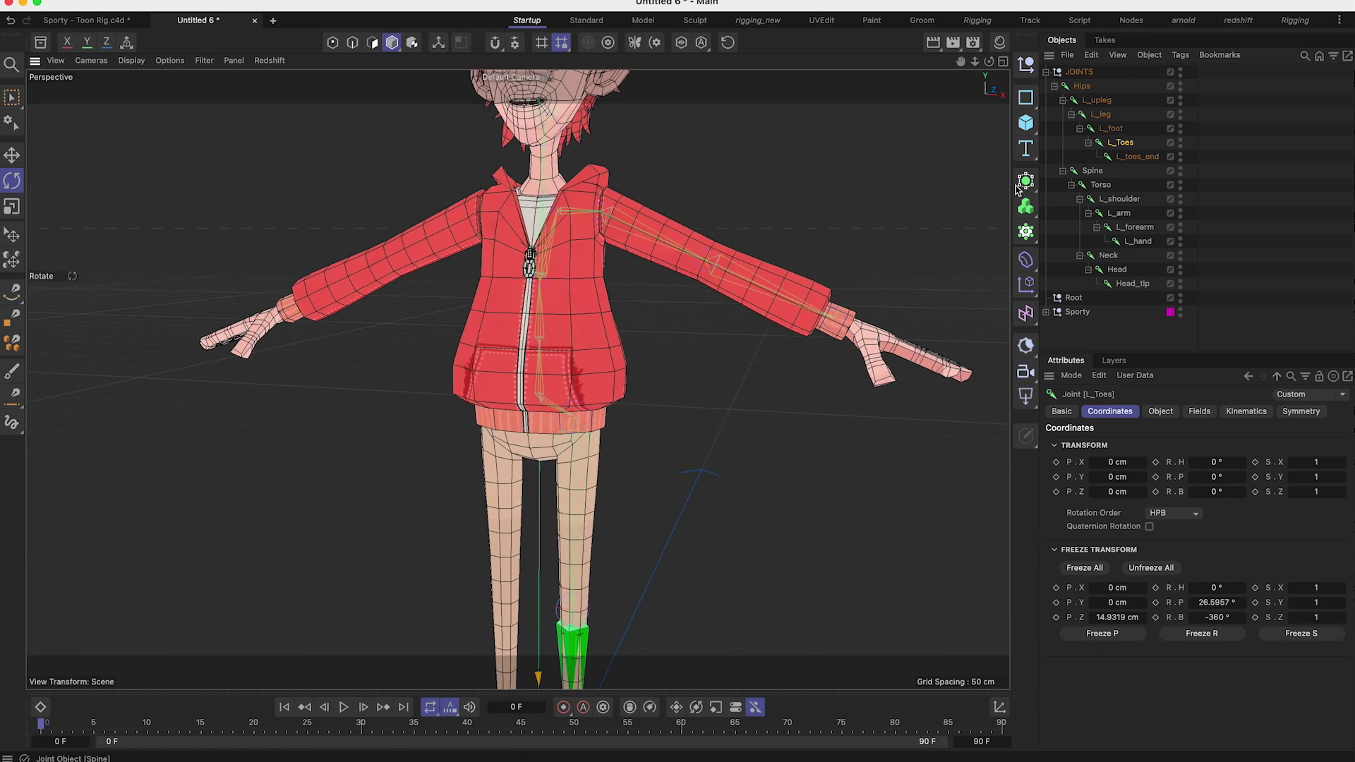
Step: Move the L_Toes joint well away from the foot, then reset its PSR to bring it back
alt+middle_drag(646, 554, 658, 369)
key(e)
alt+middle_drag(480, 484, 526, 348)
drag(564, 464, 851, 116)
scroll(683, 295, down, 2)
click(1121, 141)
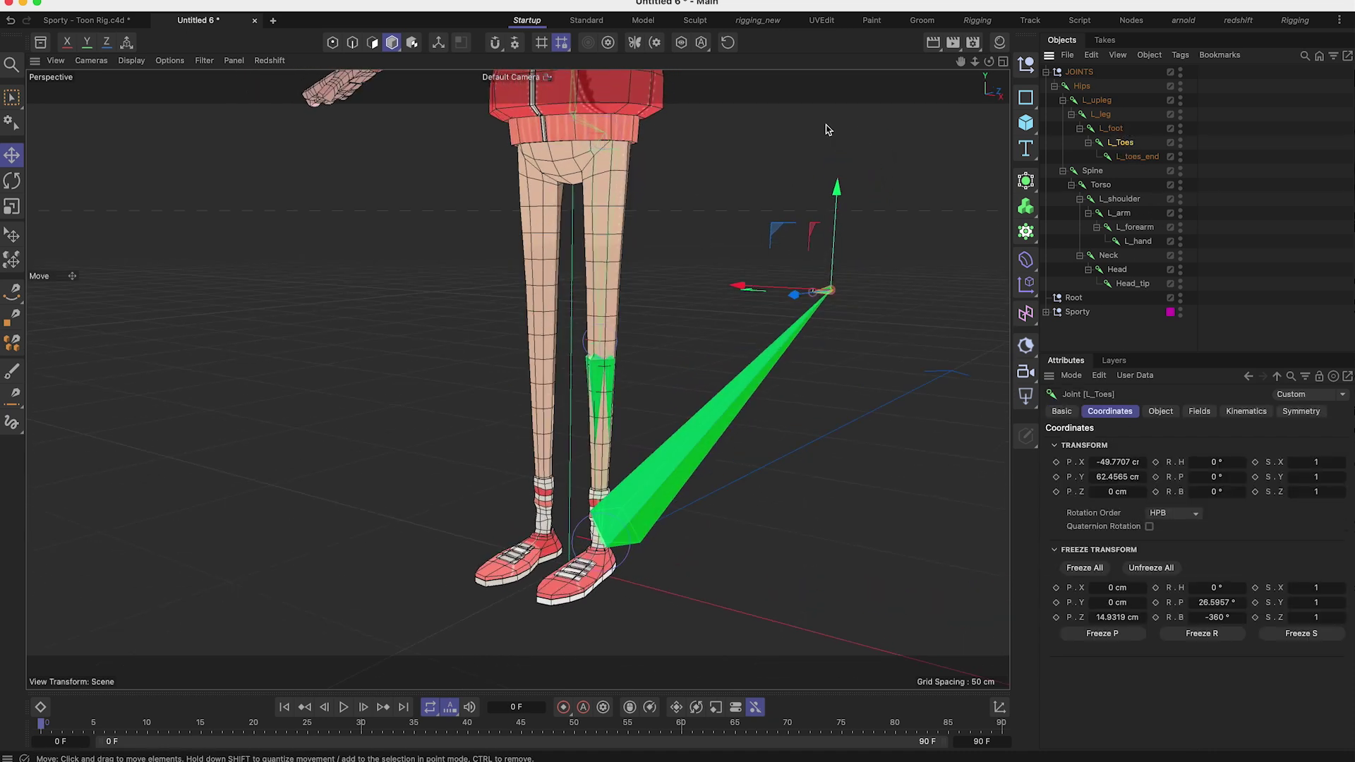
click(728, 43)
alt+drag(537, 494, 635, 579)
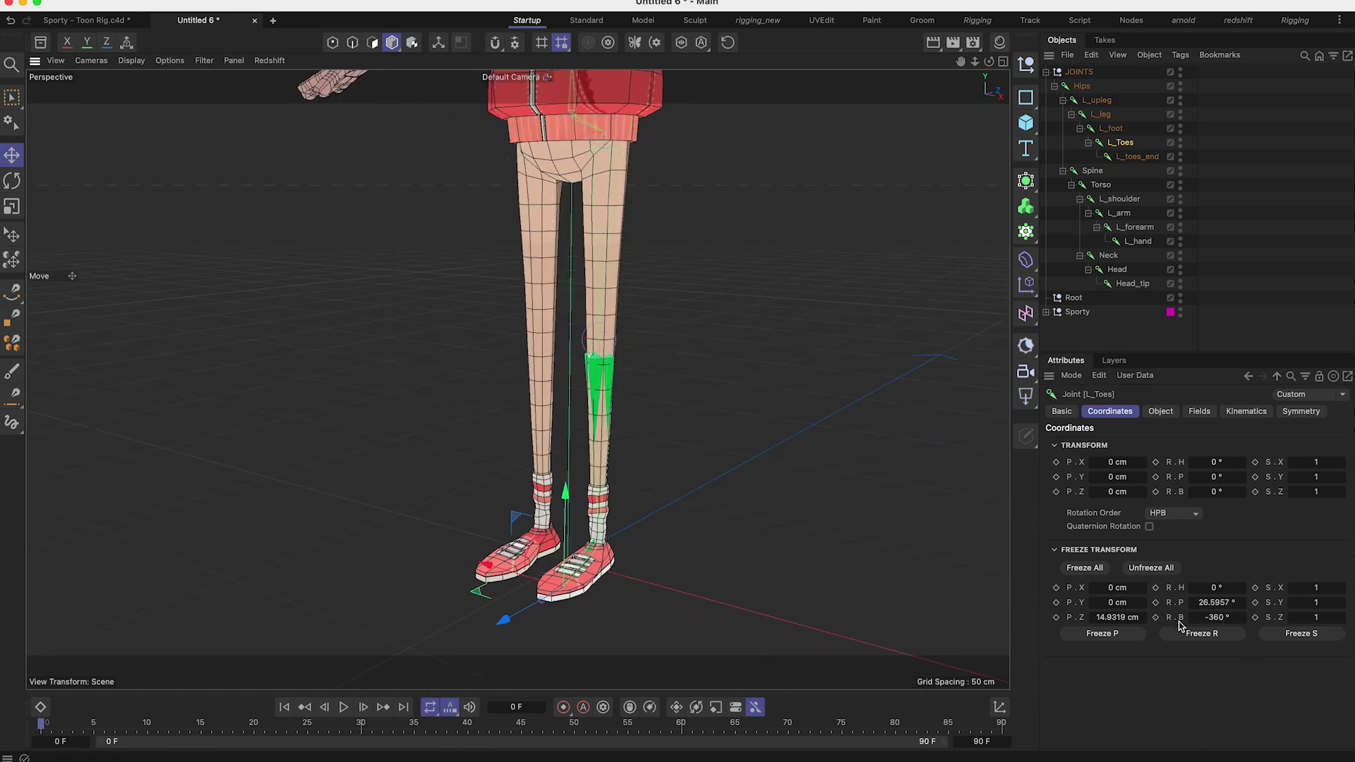
Step: Unfreeze all coordinates of the L_Toes joint, undo a test move and reset its PSR to zero
click(1155, 568)
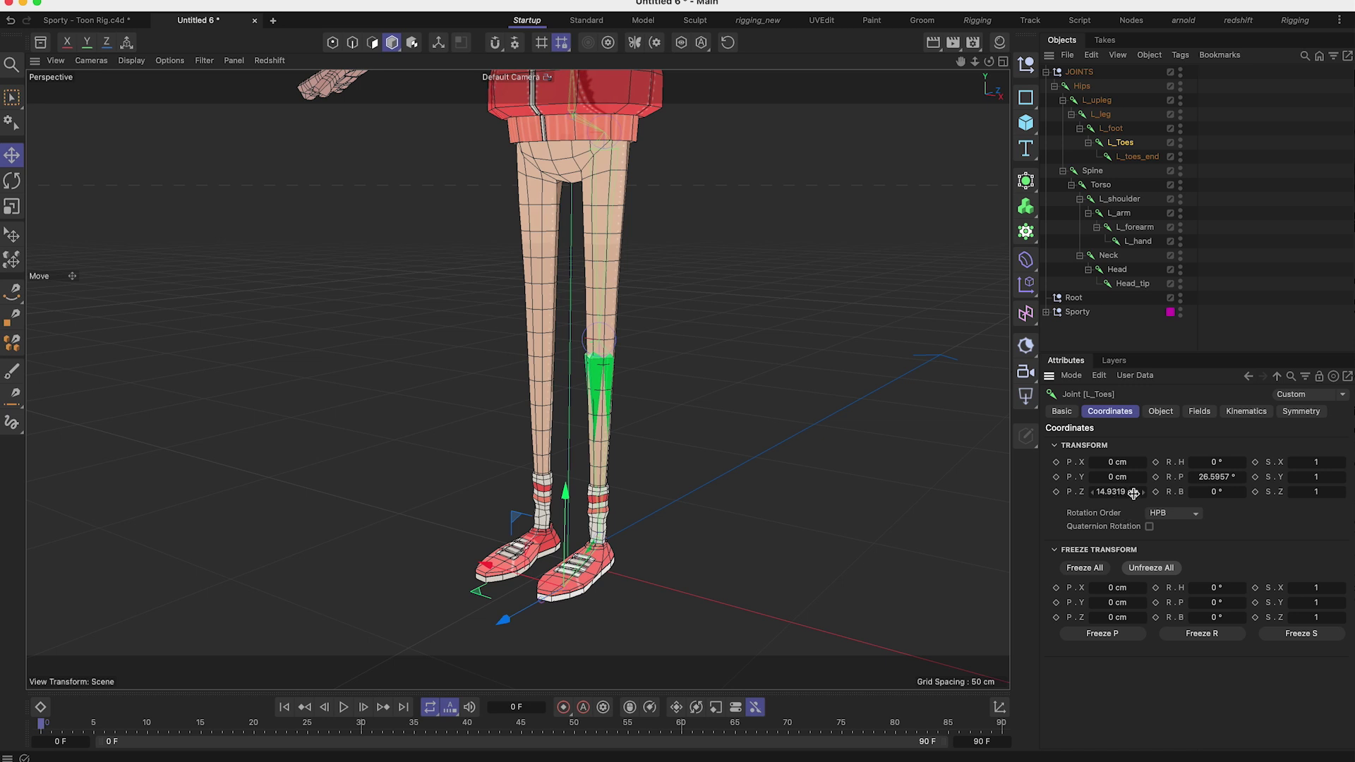
drag(503, 540, 697, 511)
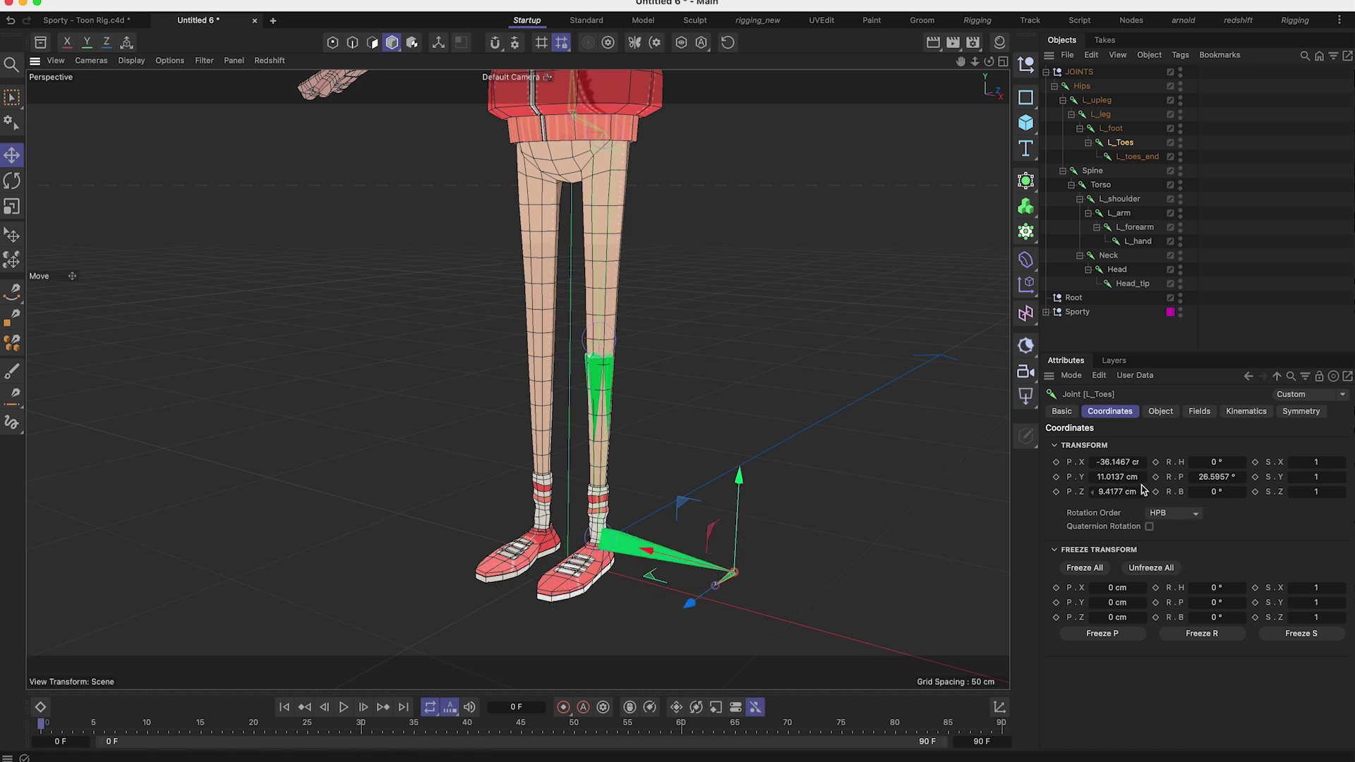
key(super+z)
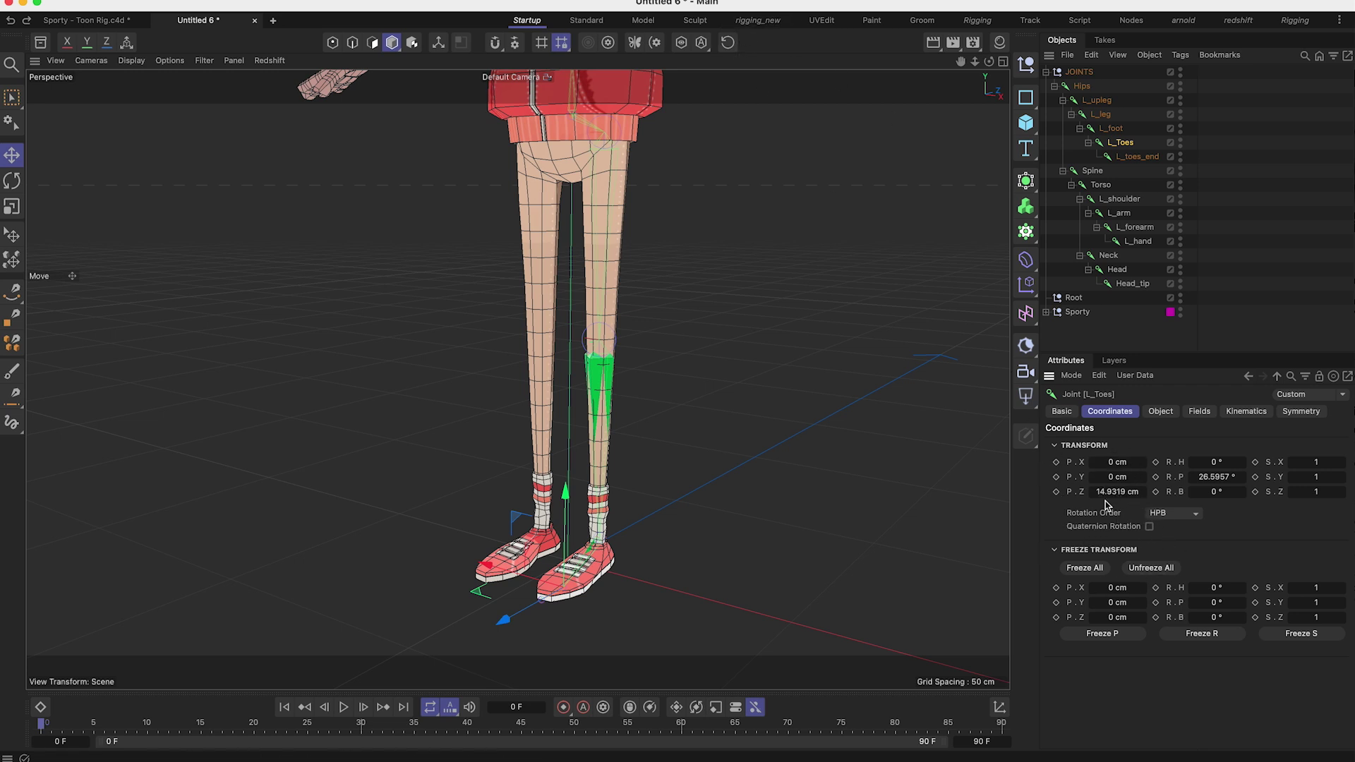
click(728, 42)
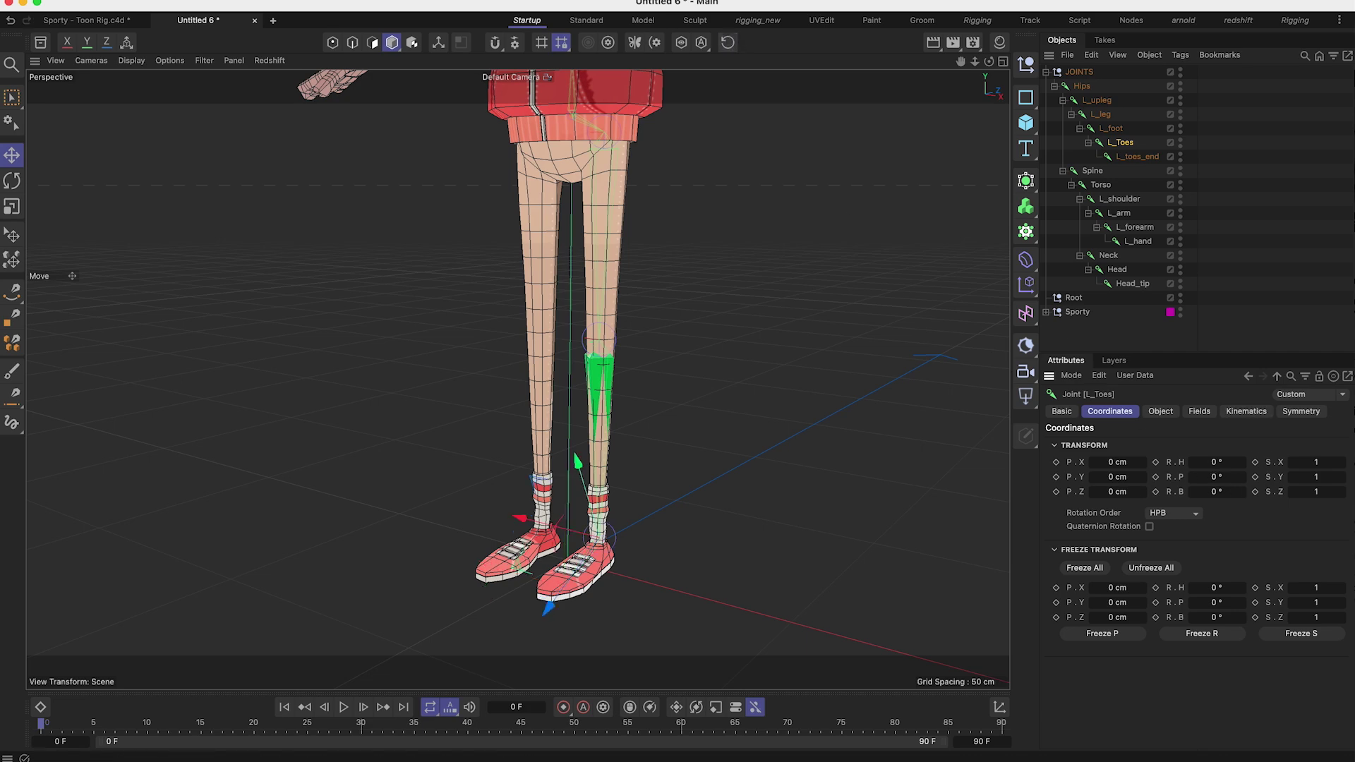
Step: Collapse the JOINTS hierarchy and clear the selection with the whole character in view
scroll(624, 329, down, 6)
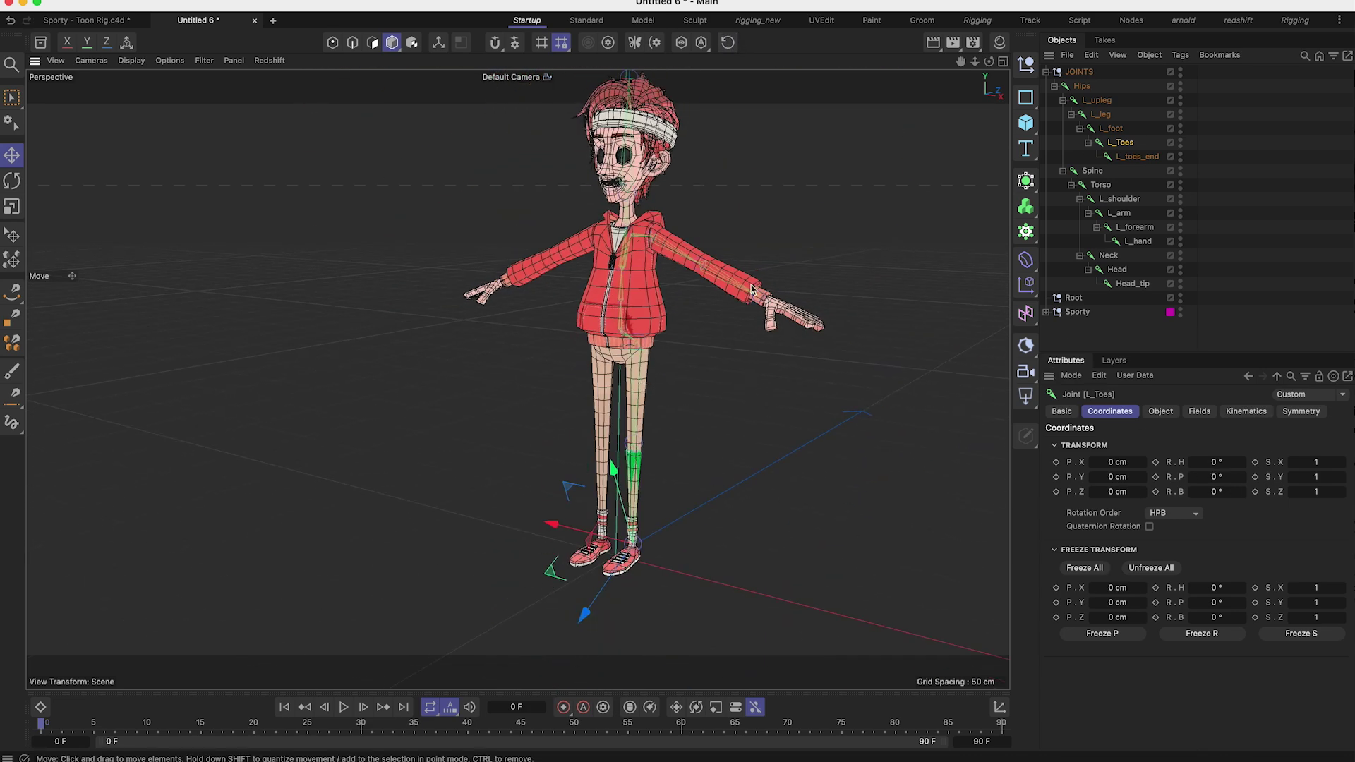
alt+drag(749, 281, 785, 284)
alt+middle_drag(784, 283, 819, 343)
alt+drag(819, 343, 780, 348)
click(1046, 73)
click(1128, 227)
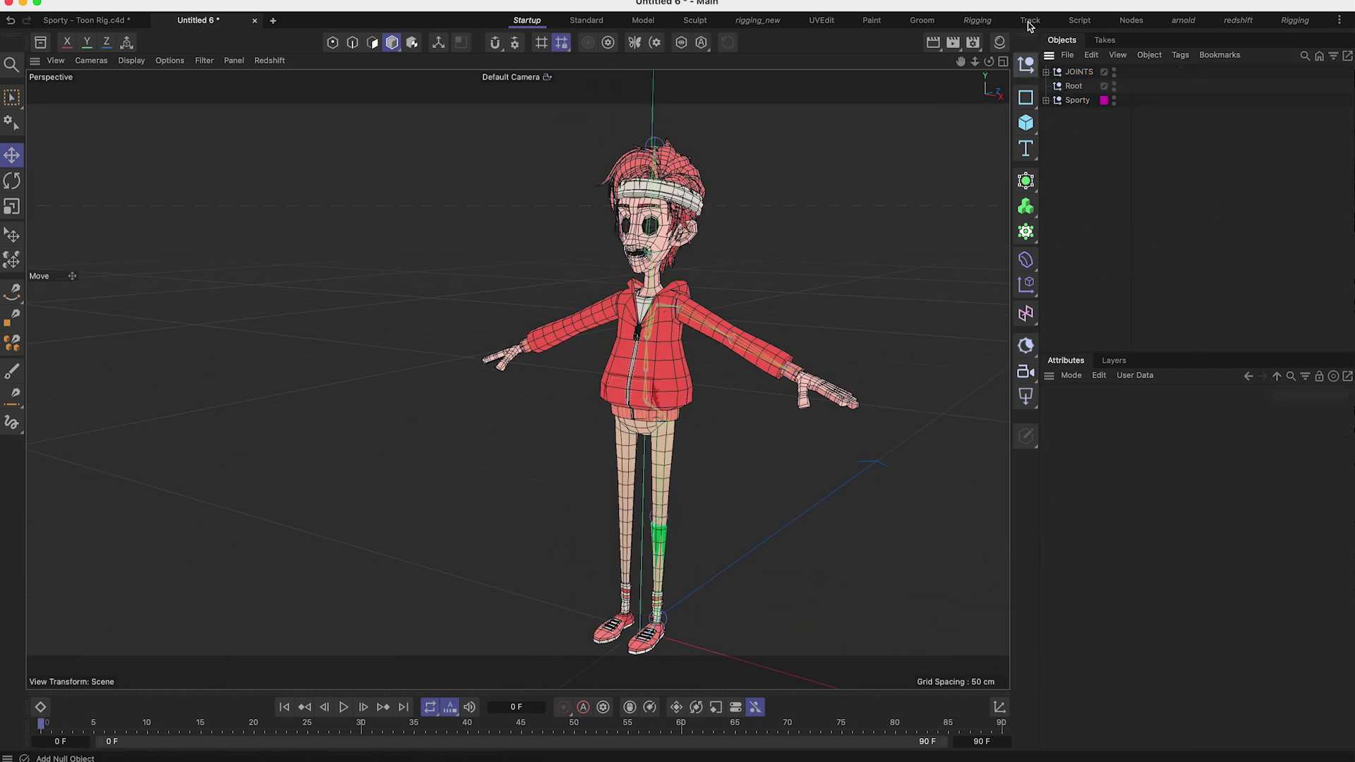
Step: Add a six-sided n-Side spline and set its plane to XZ
click(1029, 98)
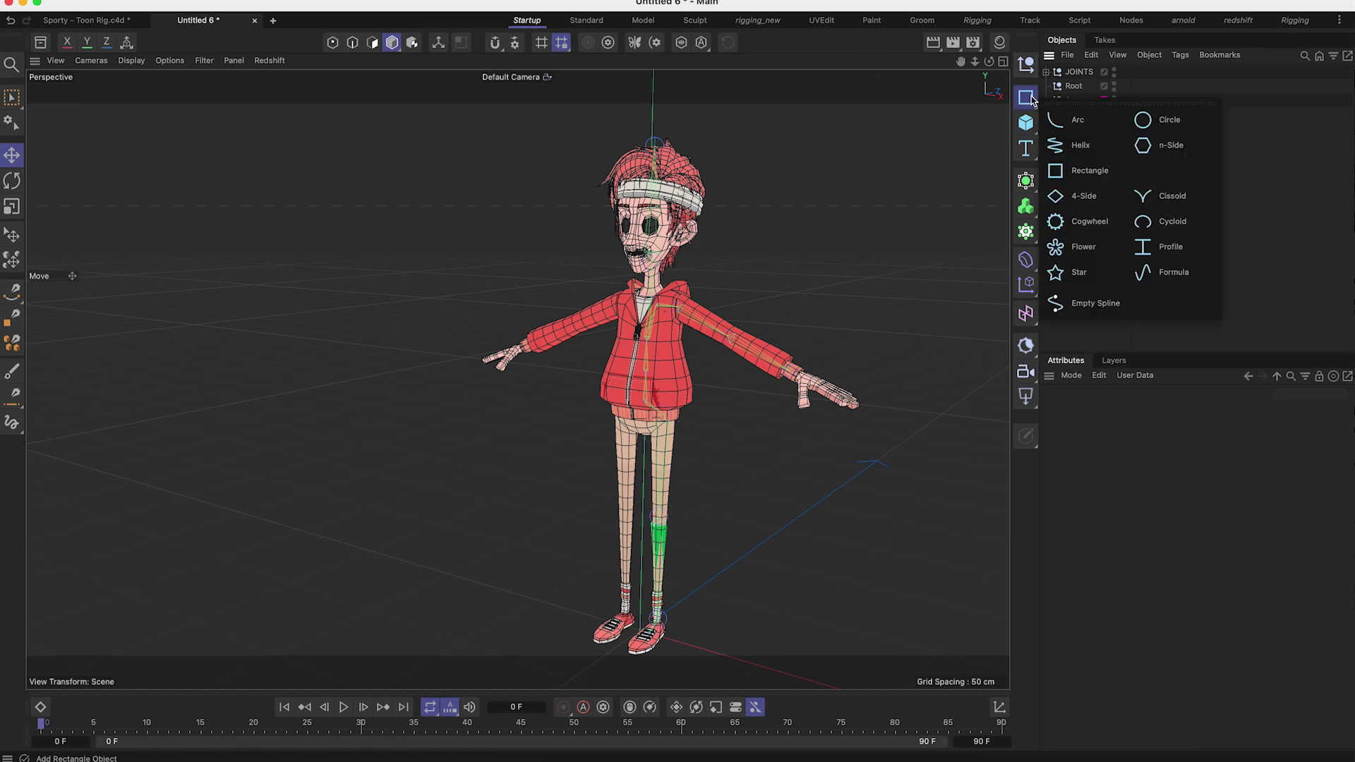
click(1182, 146)
scroll(520, 378, up, 5)
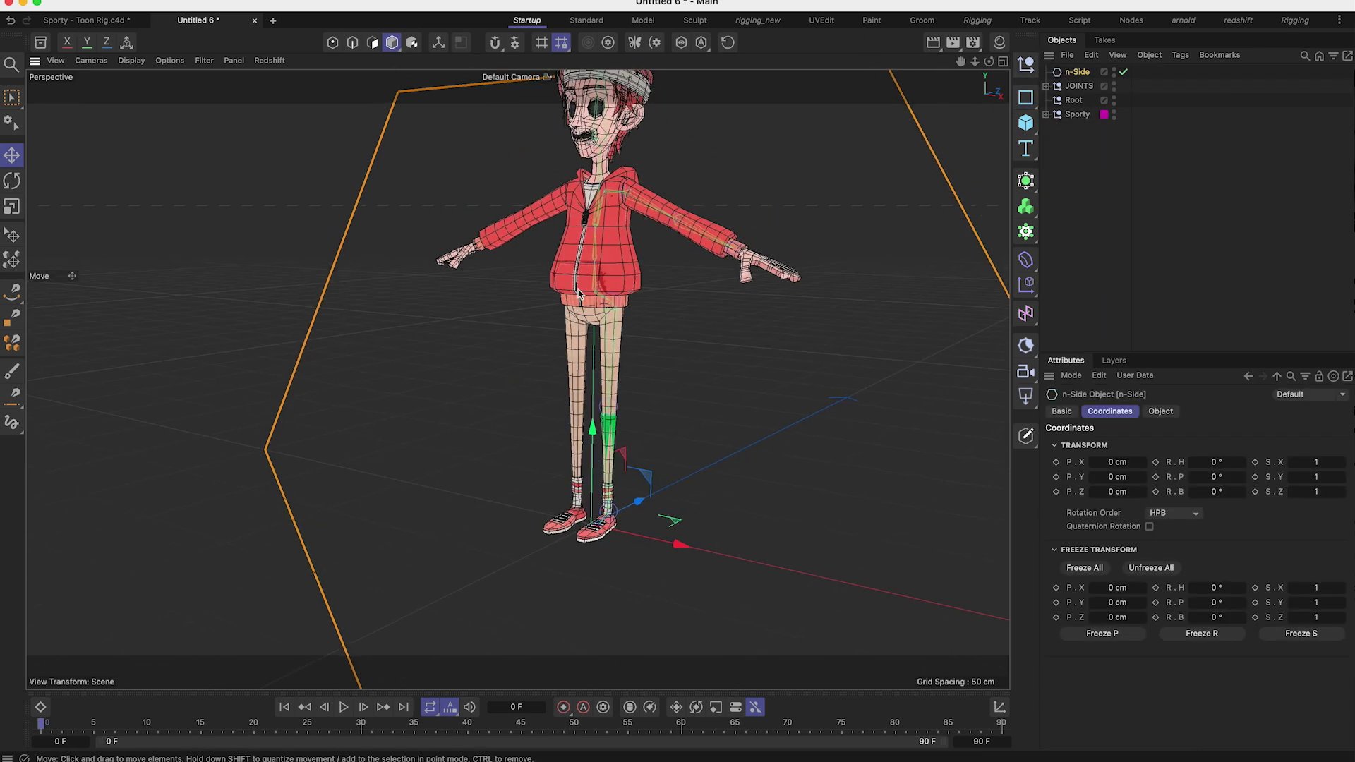
scroll(577, 292, up, 8)
scroll(629, 290, down, 8)
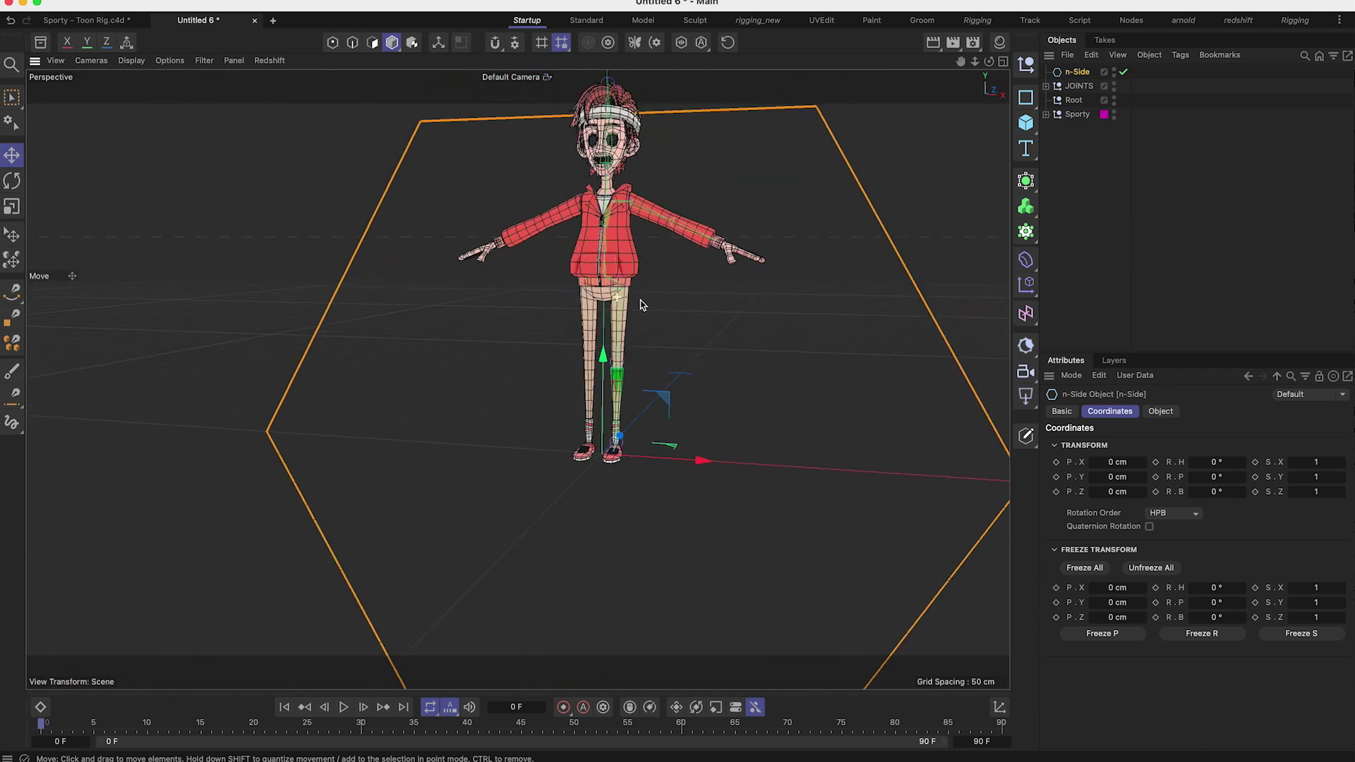
click(1161, 412)
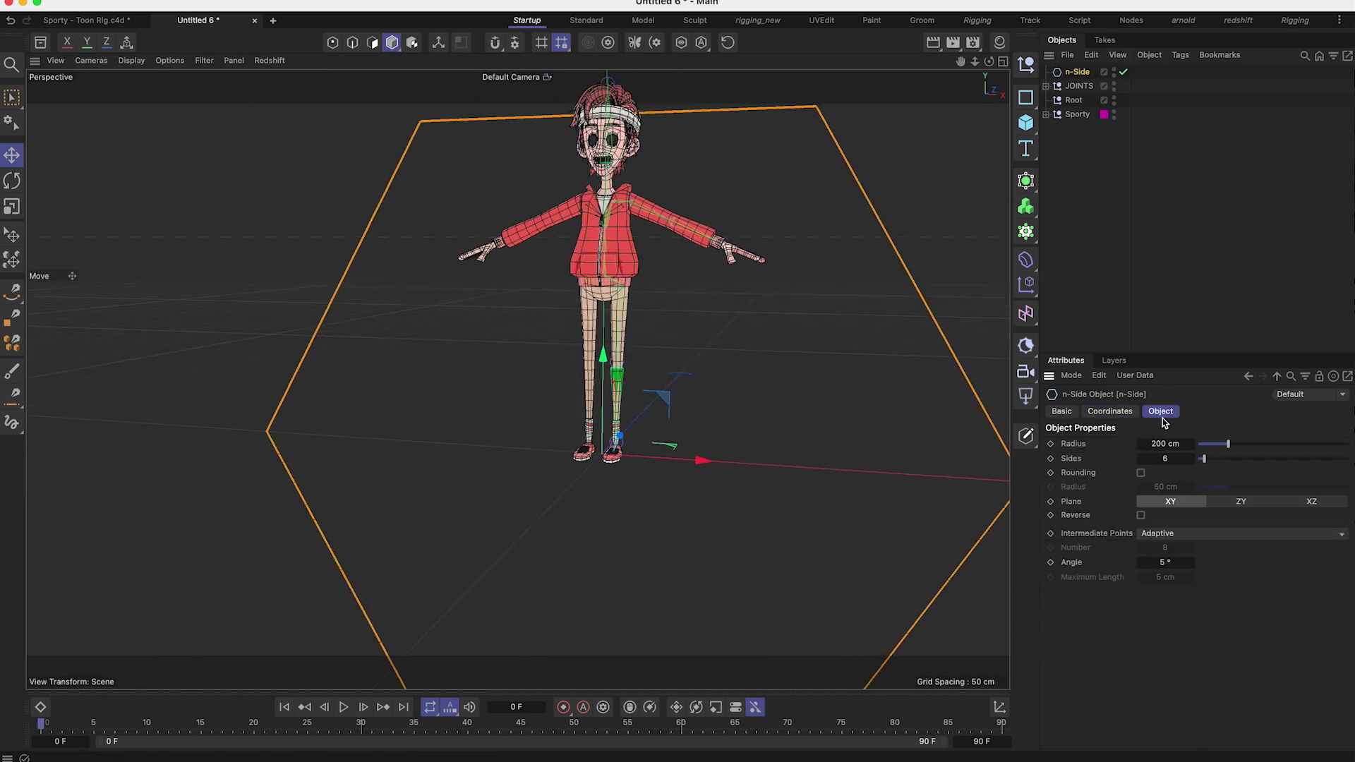
click(1312, 503)
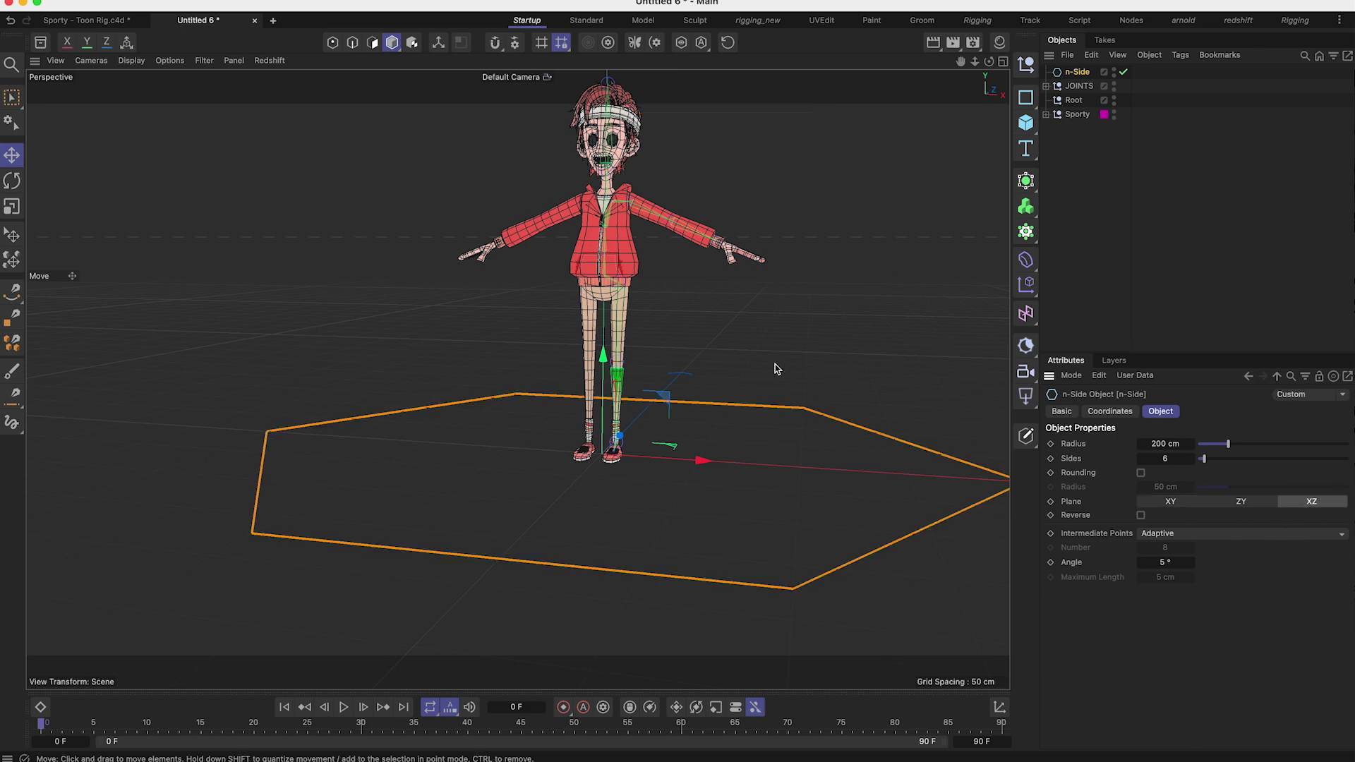
Step: Enable snapping and move the n-Side spline up onto the Hips joint
alt+drag(657, 239, 729, 382)
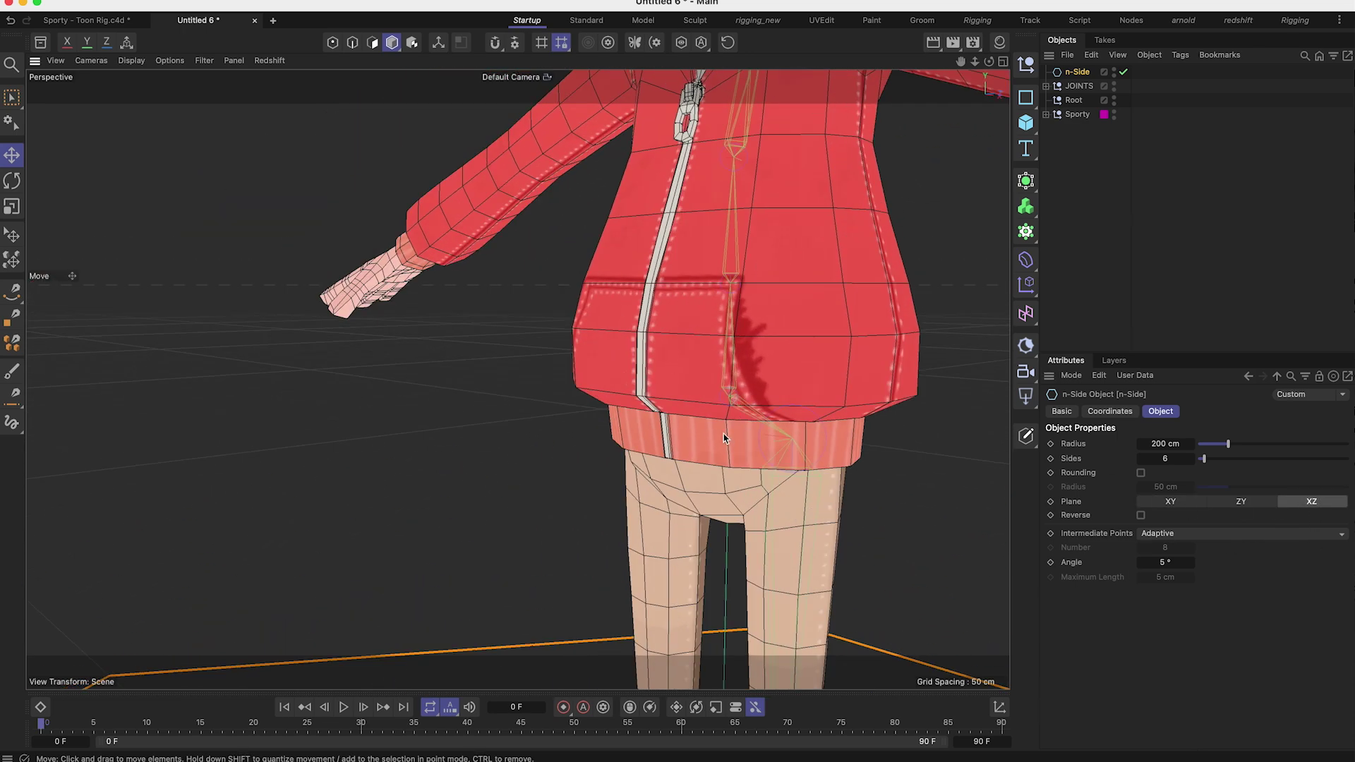
alt+middle_drag(726, 442, 705, 357)
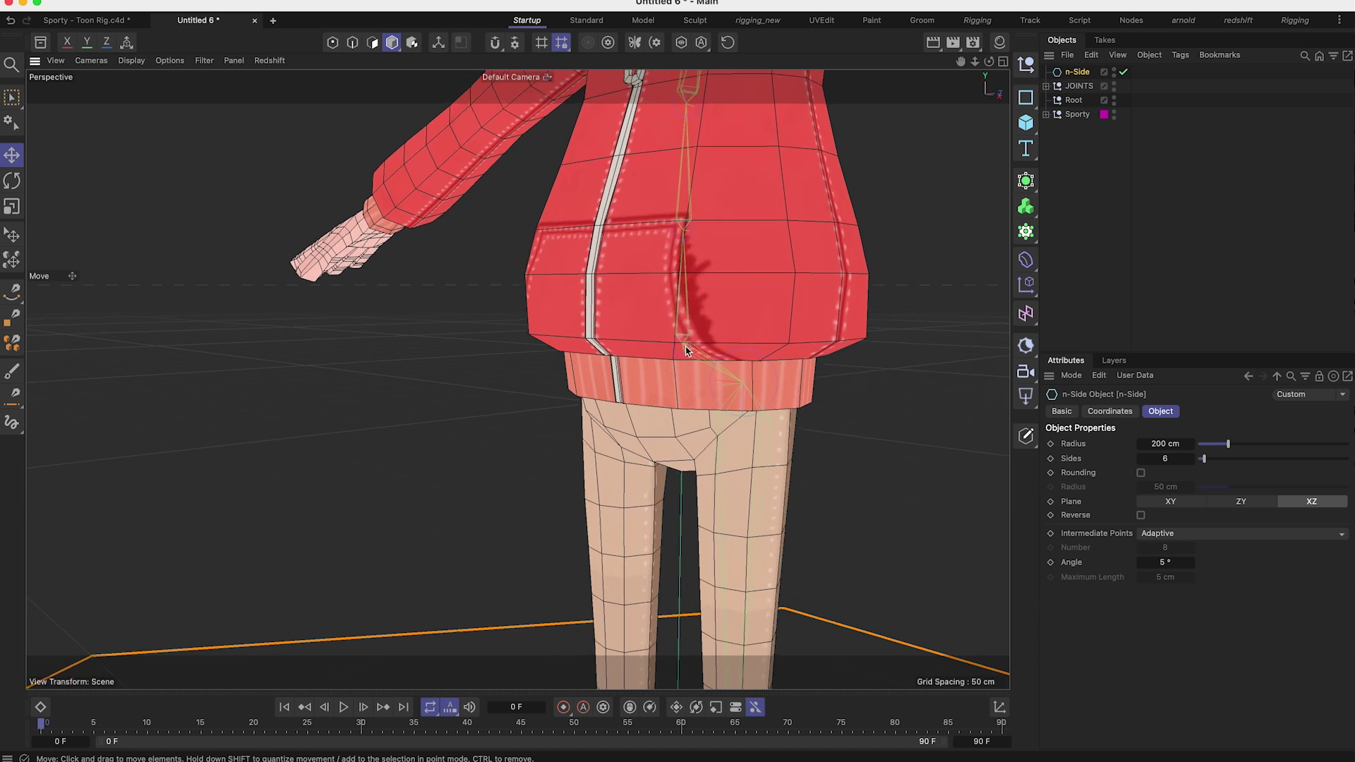
click(516, 45)
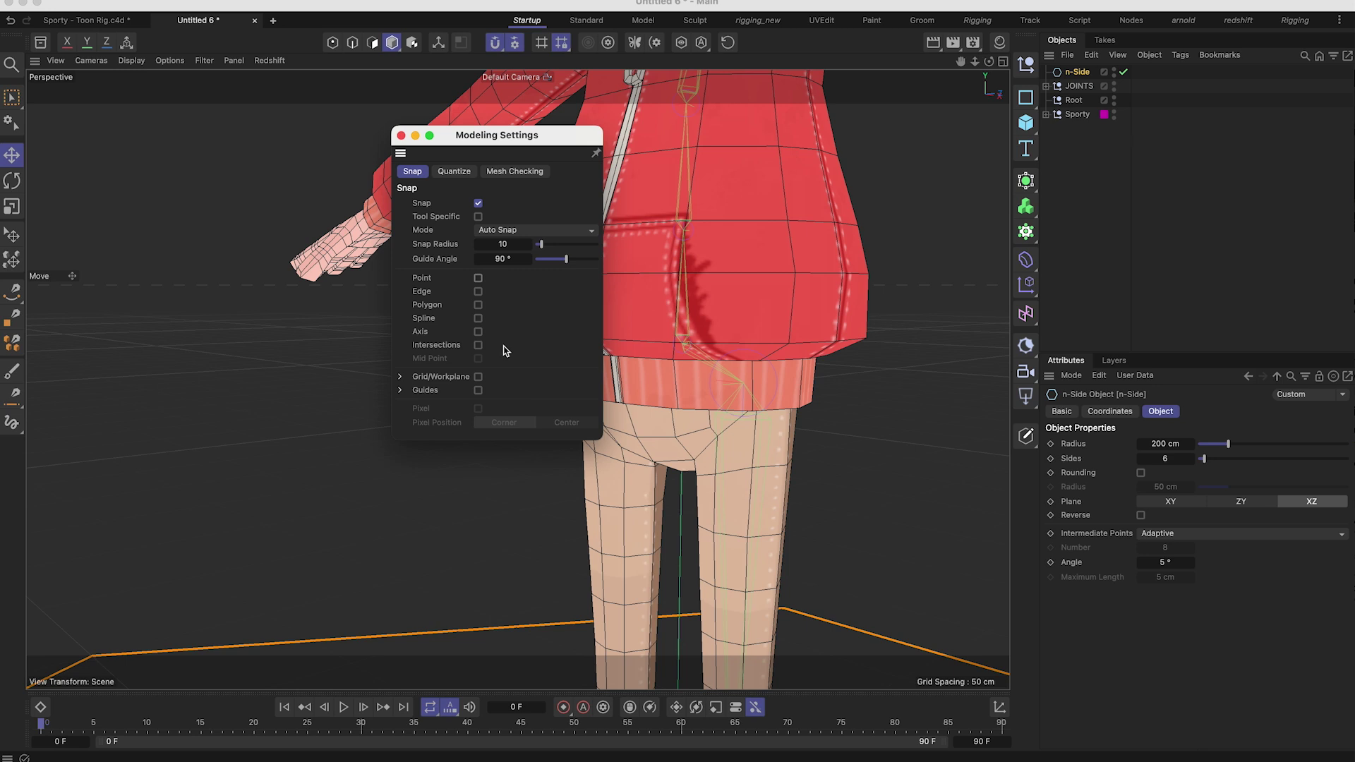
click(400, 135)
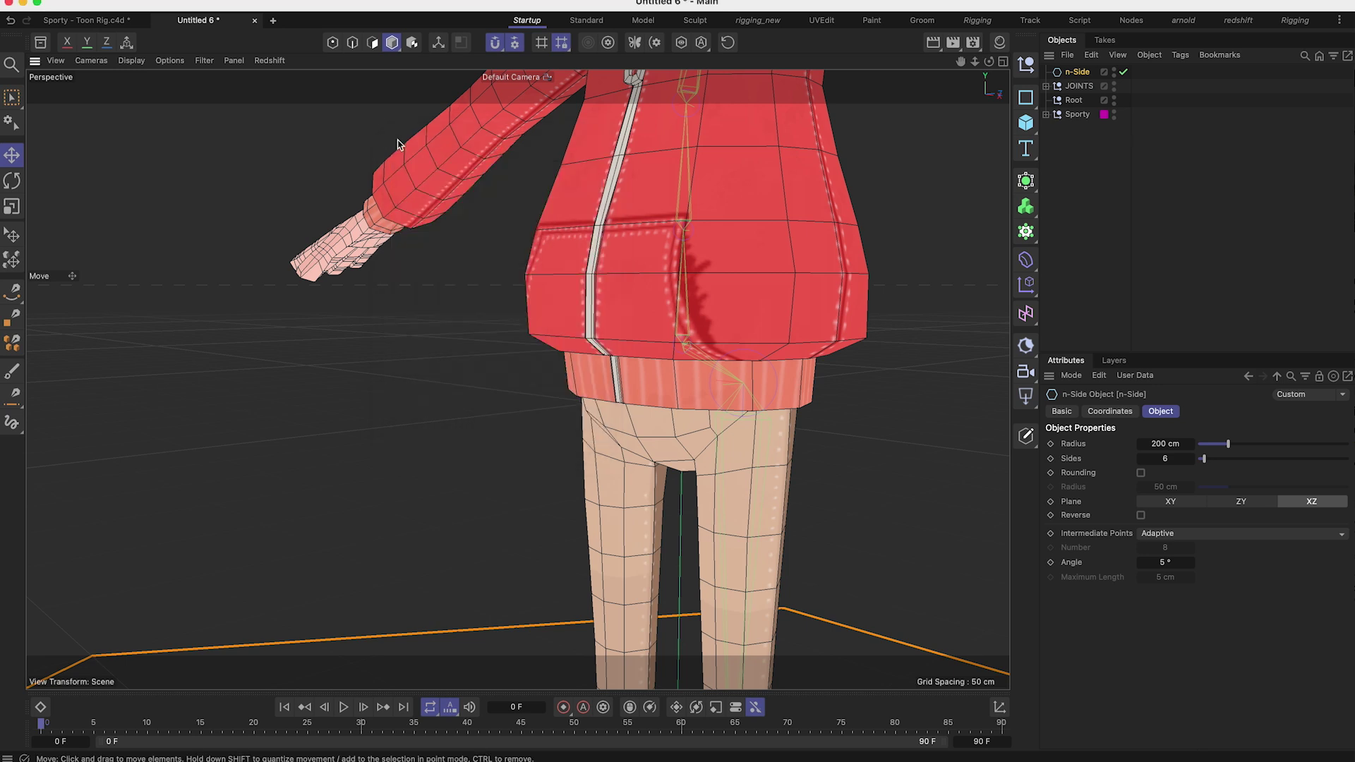
drag(810, 443, 686, 353)
Step: Scale the n-Side spline down to a ring slightly wider than the jacket's hem
key(t)
drag(845, 451, 644, 354)
scroll(644, 354, down, 6)
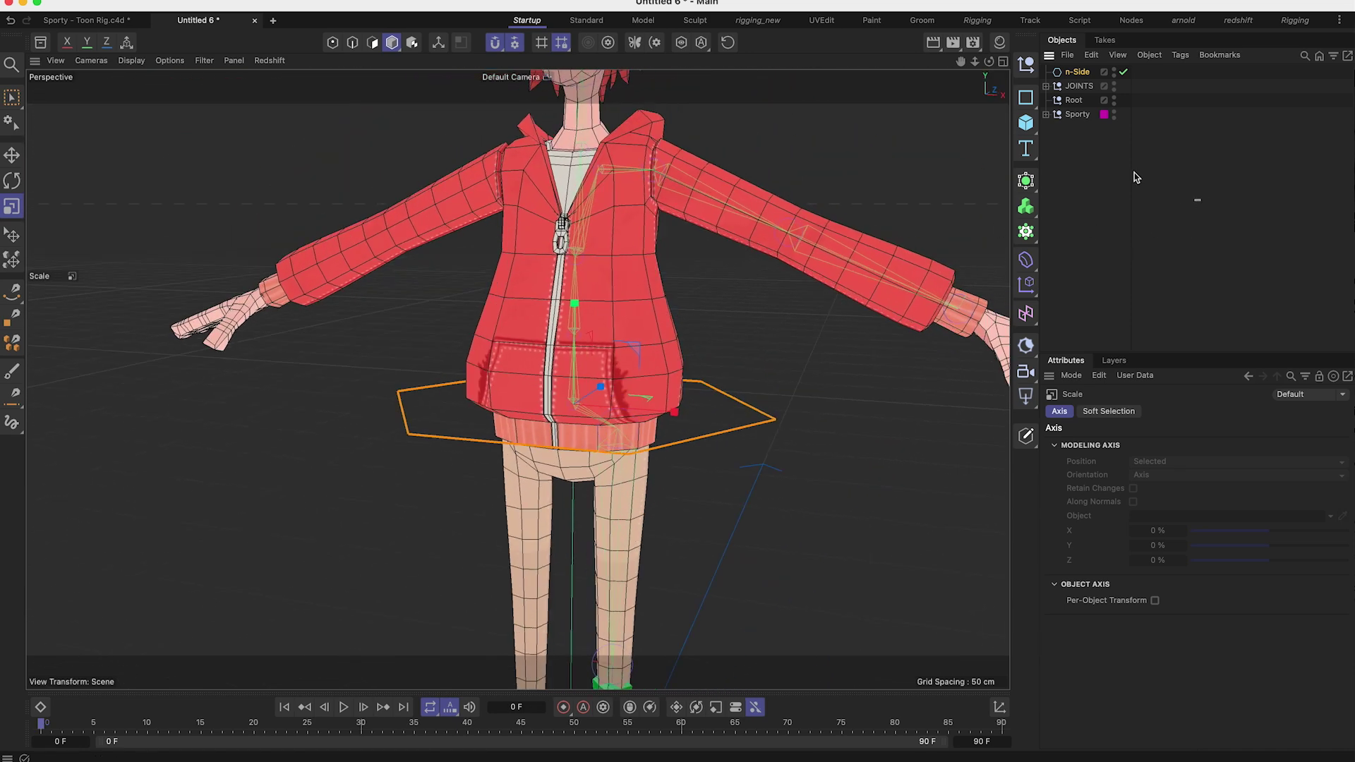
Step: Add a Circle spline and set its plane to XZ
click(1025, 97)
click(1157, 119)
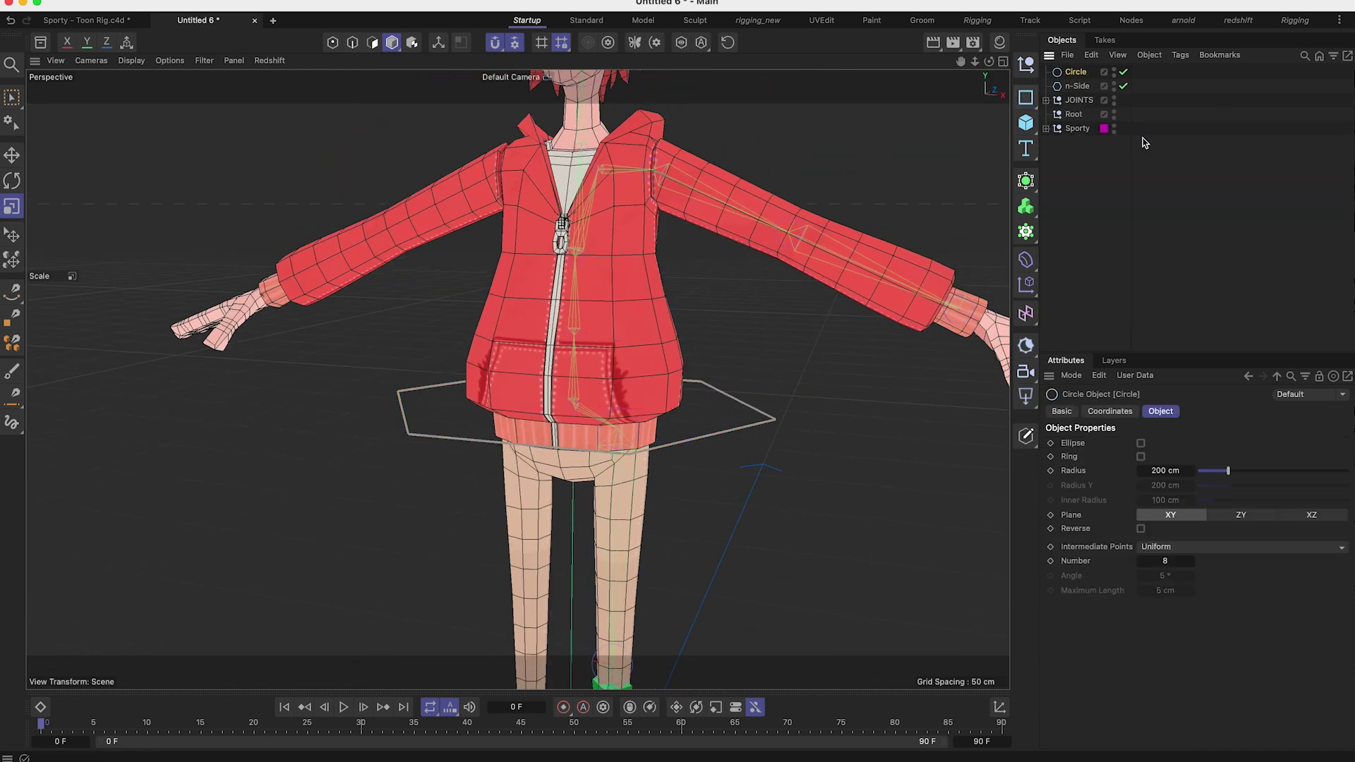
alt+drag(599, 399, 601, 376)
scroll(725, 424, down, 6)
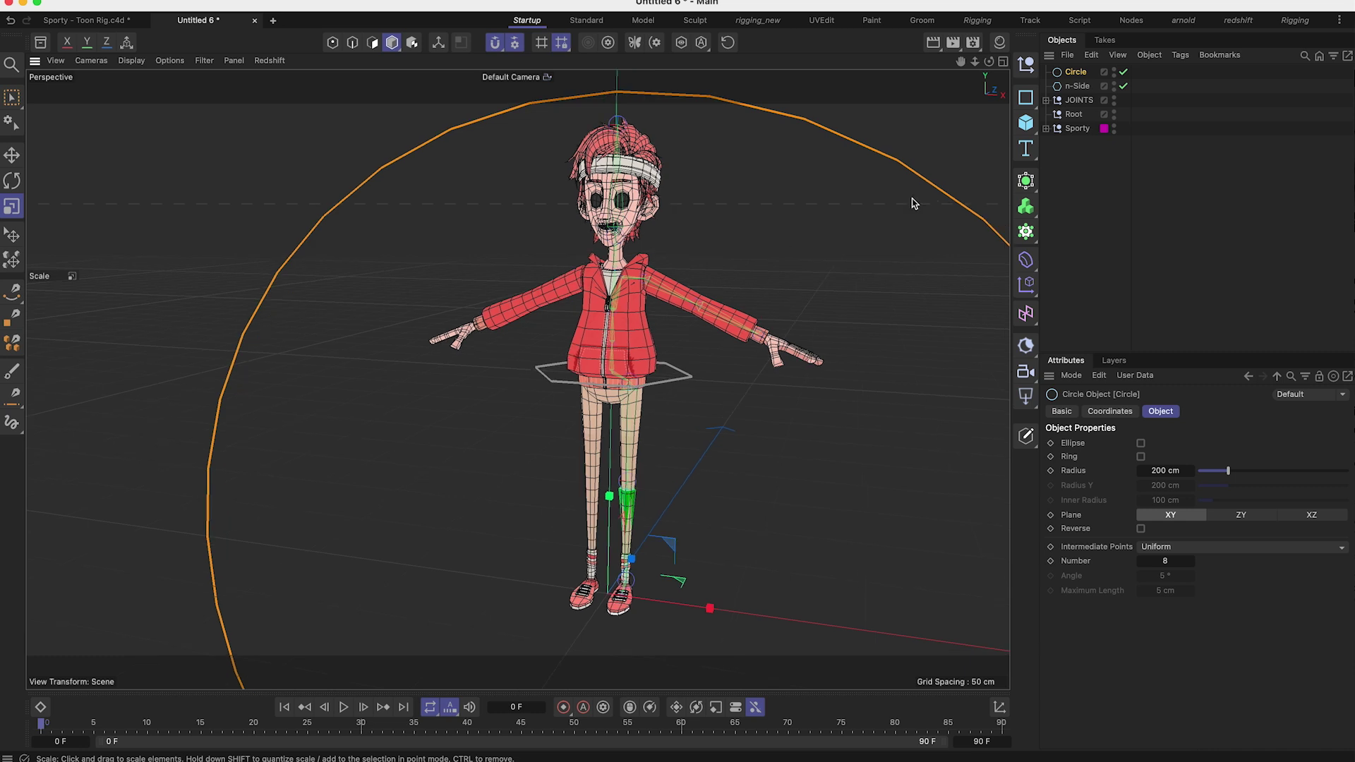
click(1241, 514)
click(1311, 514)
Step: Move the circle up onto the lower spine joint and scale it down to a ring slightly wider than the jacket
key(e)
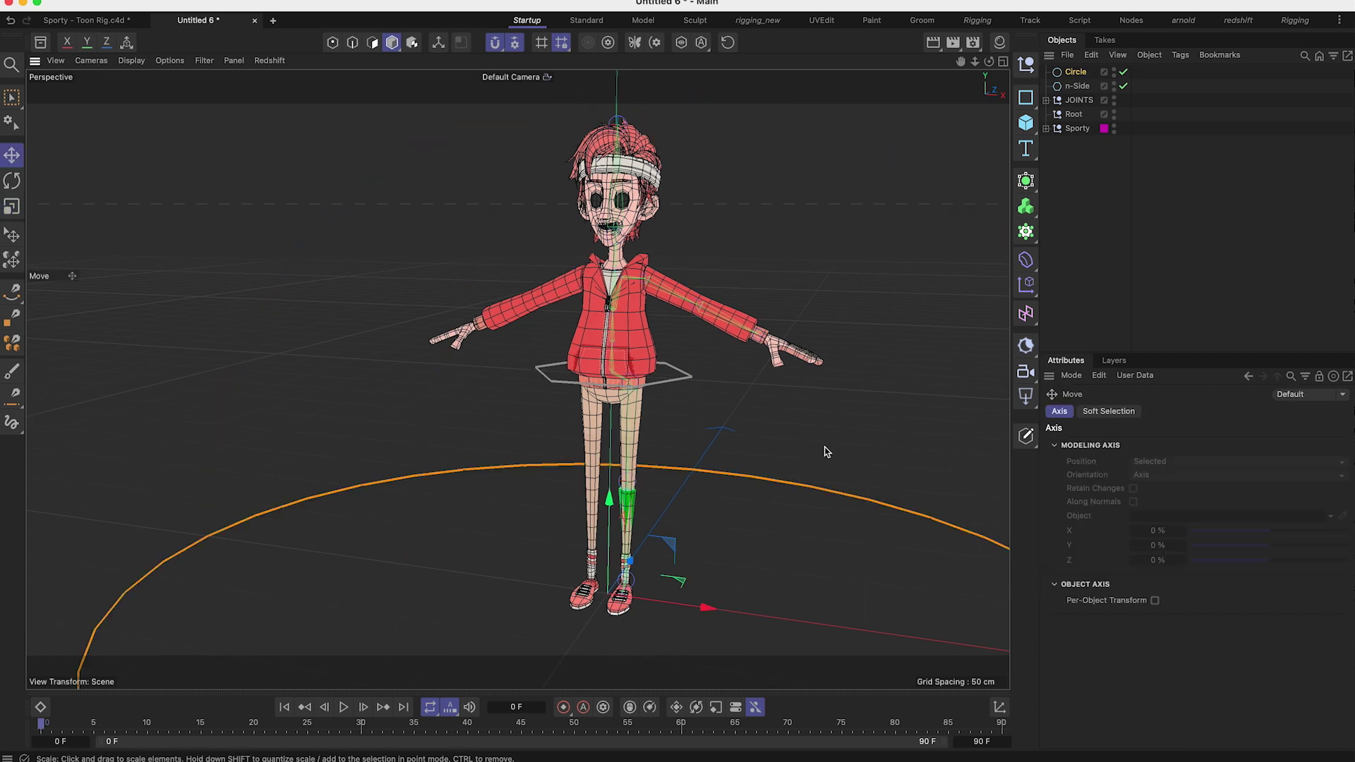
drag(608, 502, 632, 333)
scroll(605, 376, up, 2)
scroll(614, 345, up, 2)
key(t)
drag(795, 291, 194, 309)
alt+middle_drag(527, 306, 519, 387)
Step: Duplicate the spine circle and move the copy up onto the next spine joint at chest height
key(ctrl+c)
key(ctrl+v)
key(e)
drag(611, 392, 597, 317)
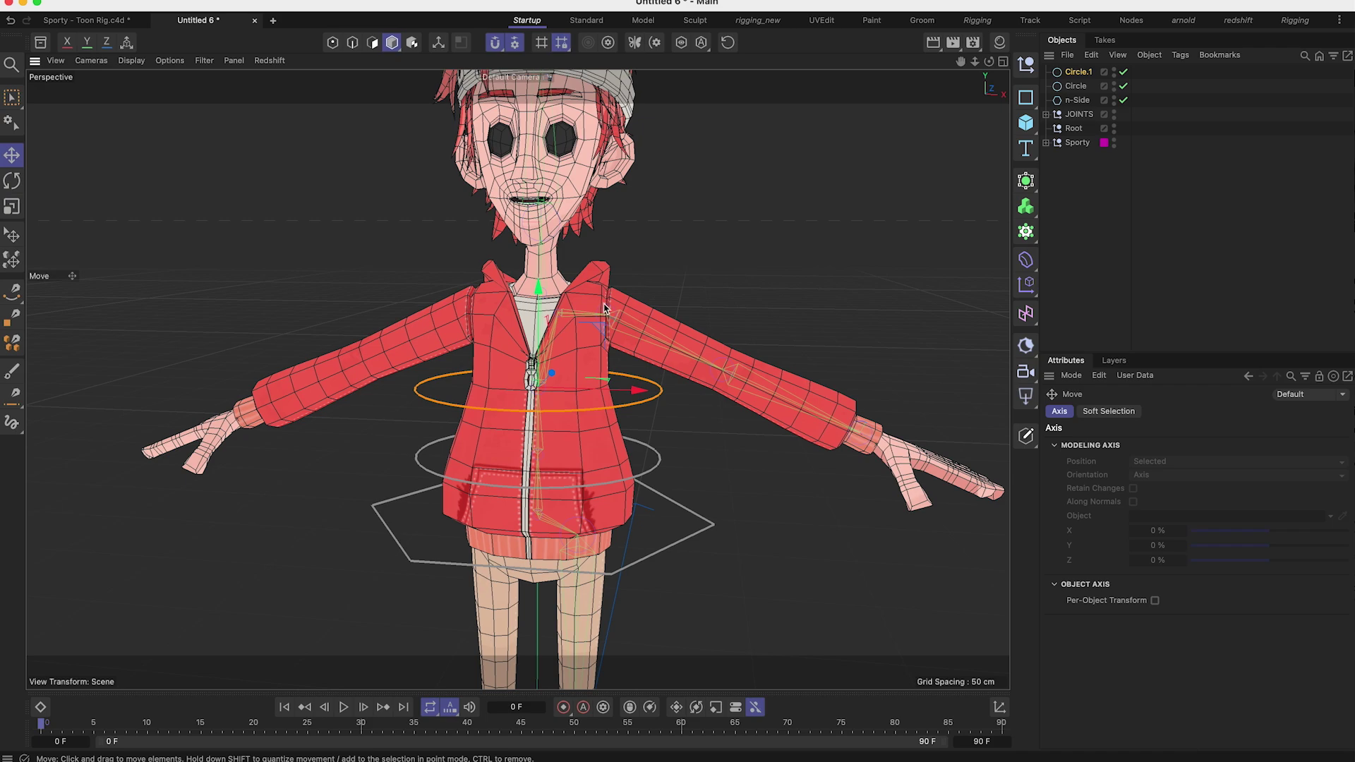
alt+drag(569, 305, 605, 357)
Step: Add a Rectangle spline on the XY plane and scale it down to a small square
click(1025, 97)
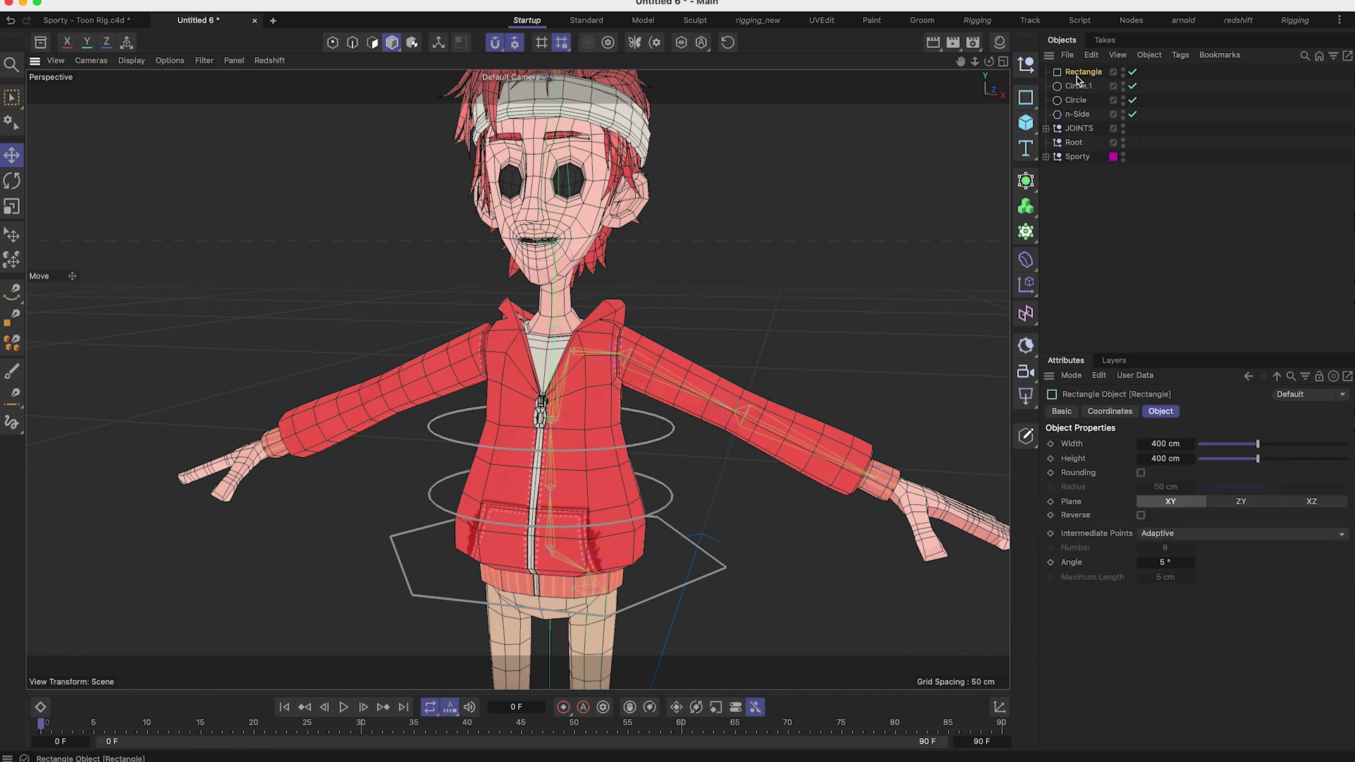
alt+middle_drag(772, 430, 785, 191)
alt+right_drag(659, 249, 649, 402)
scroll(650, 402, down, 2)
key(t)
drag(892, 378, 424, 577)
Step: Move the square up to the character's rigged shoulder, beside the head
key(e)
drag(681, 490, 699, 162)
alt+drag(698, 169, 636, 217)
alt+middle_drag(635, 216, 636, 316)
alt+drag(637, 315, 677, 283)
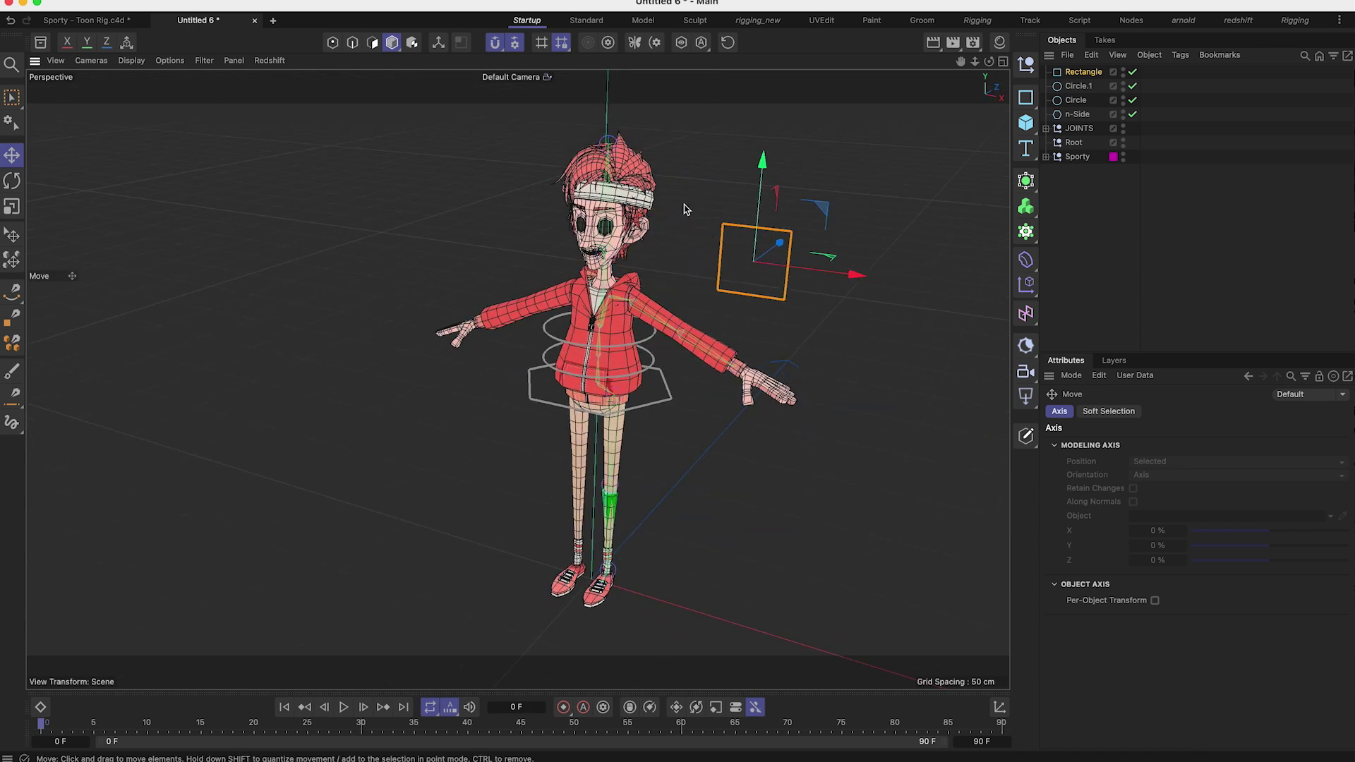
drag(763, 254, 670, 342)
Step: Scale the square down further and position it just above the rigged shoulder, next to the neck
alt+right_drag(670, 343, 813, 232)
key(t)
drag(813, 227, 594, 258)
alt+right_drag(594, 258, 656, 240)
mouse_move(656, 240)
alt+mouse_down()
mouse_move(594, 258)
mouse_move(656, 240)
alt+mouse_up()
key(e)
alt+drag(586, 316, 546, 339)
drag(720, 194, 697, 200)
alt+middle_drag(585, 294, 603, 302)
alt+drag(604, 302, 668, 289)
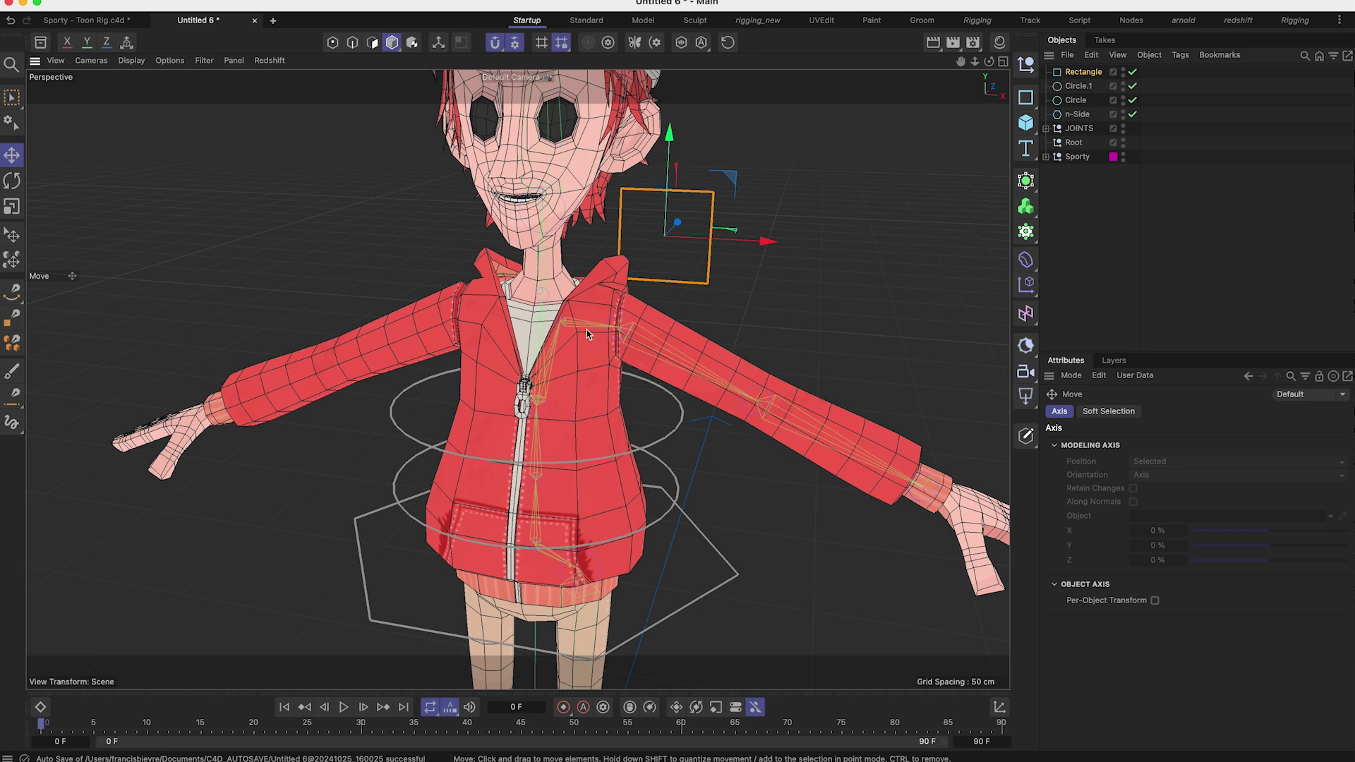
scroll(598, 307, up, 5)
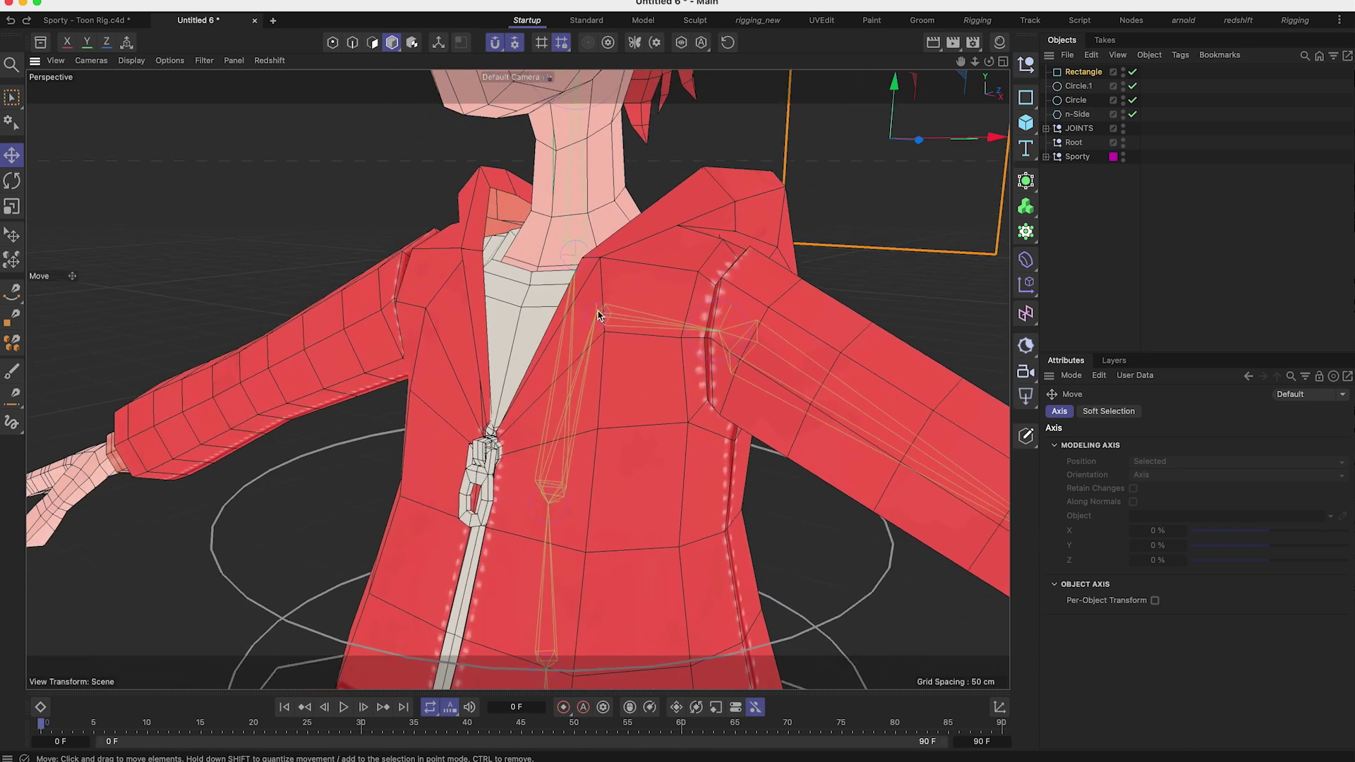
scroll(562, 349, down, 5)
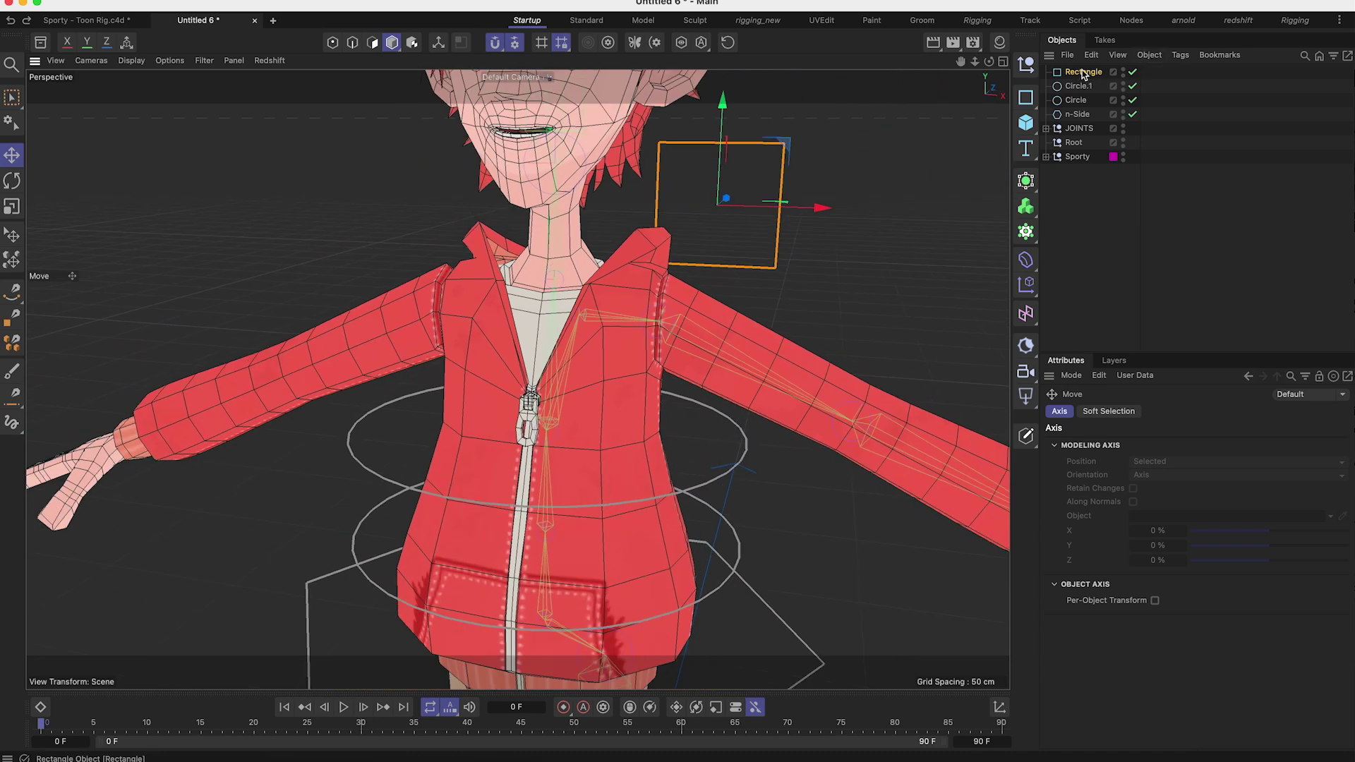
Step: Convert the Rectangle, both circles and the n-Side into editable splines
click(1027, 96)
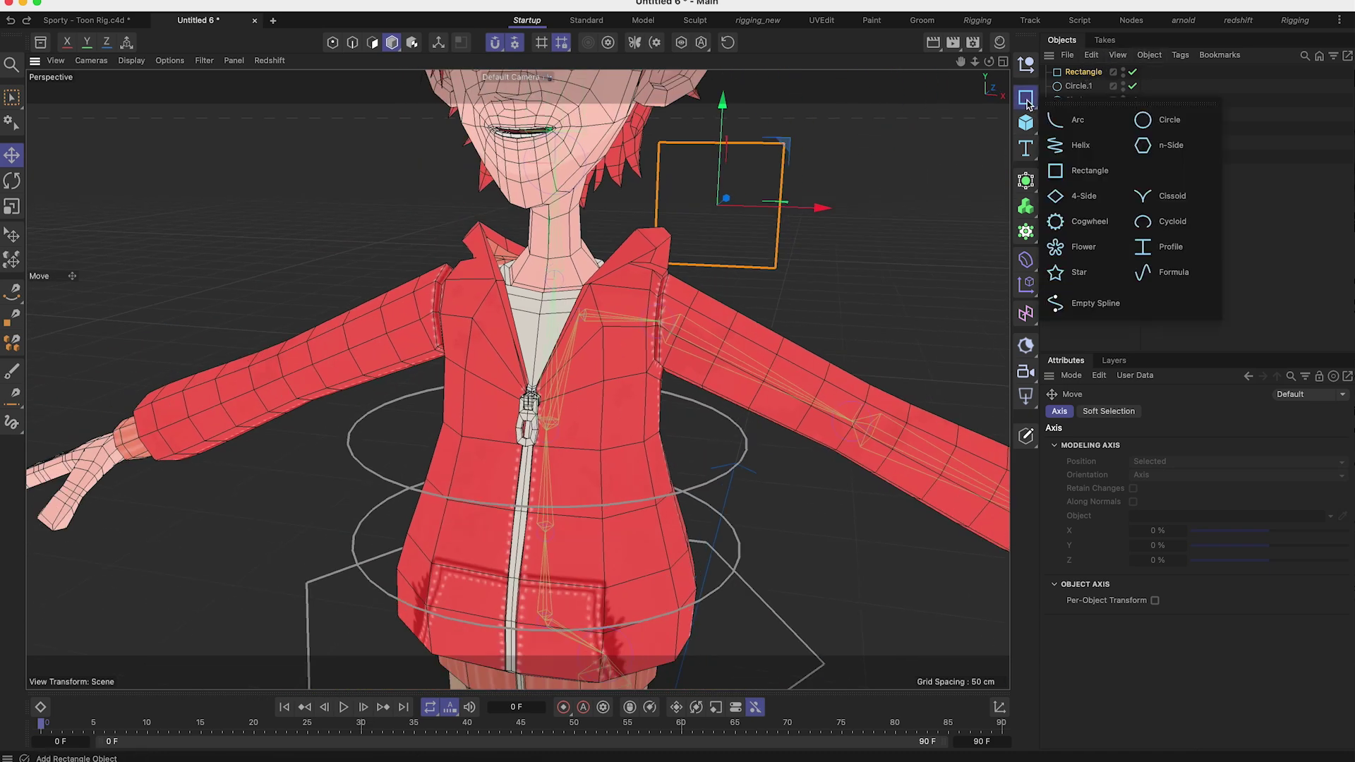
shift+click(1077, 114)
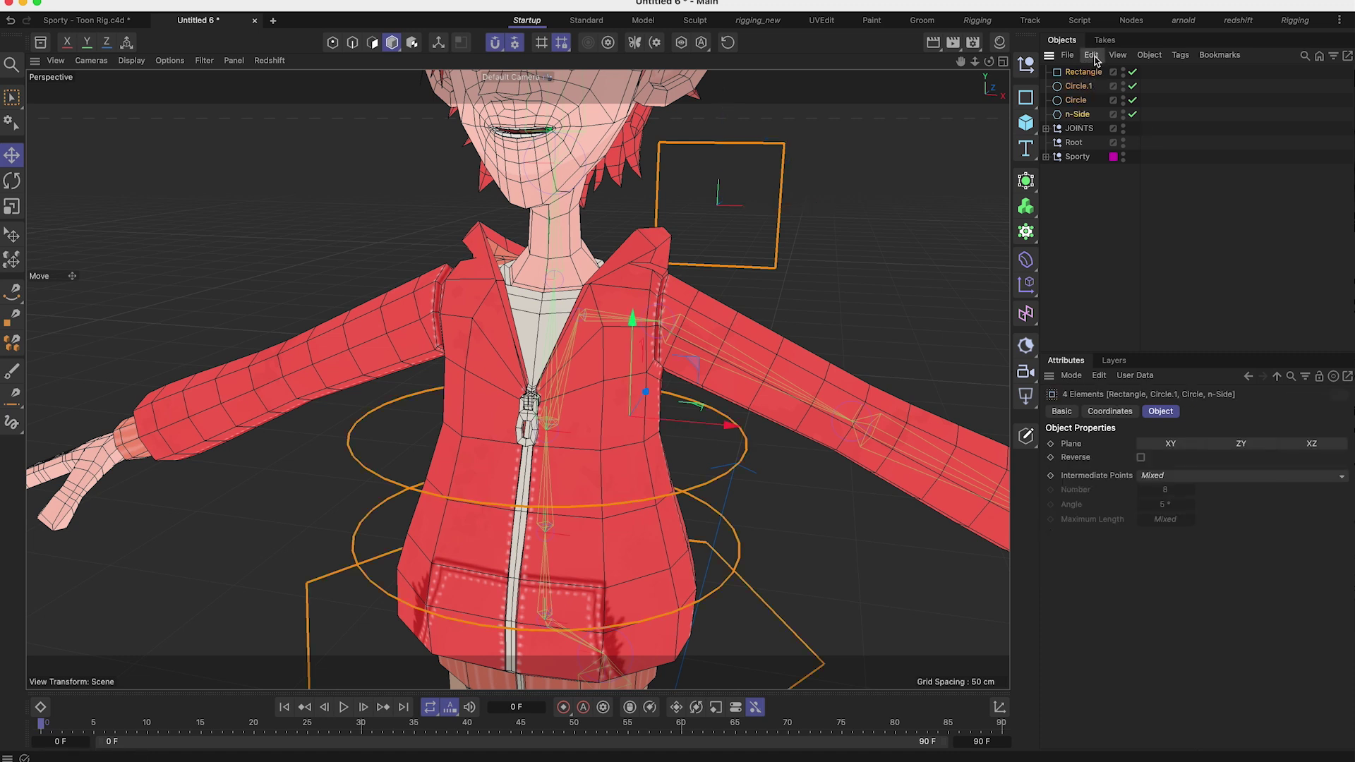
key(c)
Step: Move only the Rectangle spline's axis onto the clavicle joint at the collar, leaving the square in place, and leave axis mode
click(1083, 72)
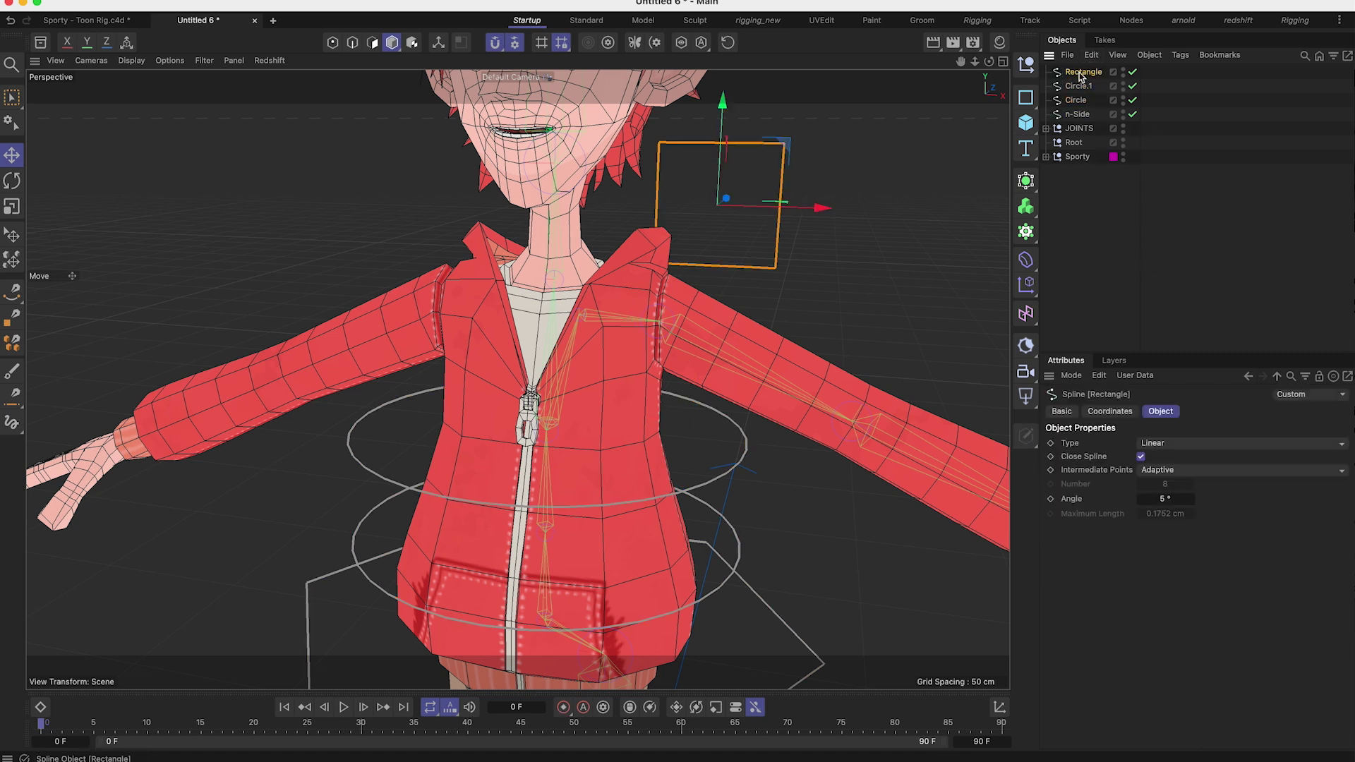
click(444, 42)
drag(712, 239, 698, 155)
drag(815, 284, 583, 315)
alt+middle_drag(586, 315, 544, 341)
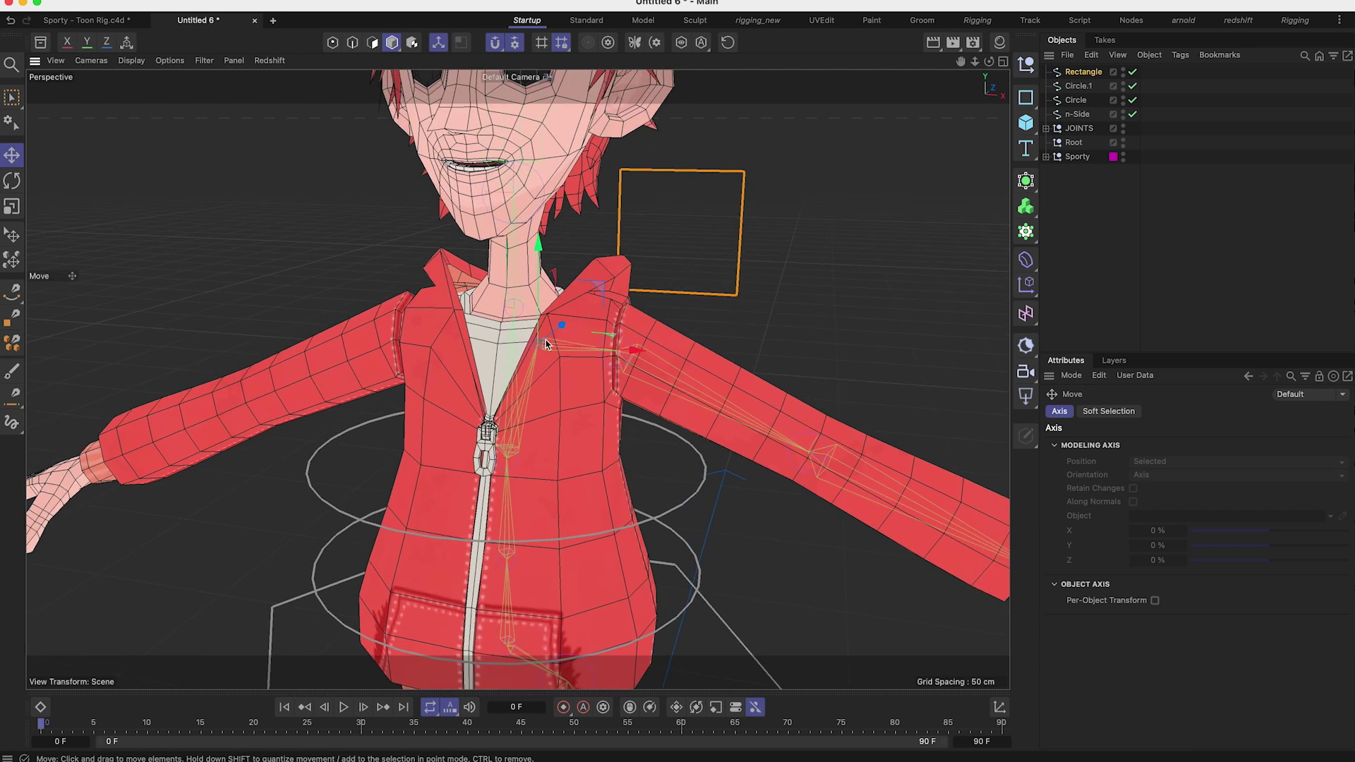
scroll(545, 340, up, 5)
scroll(571, 374, down, 6)
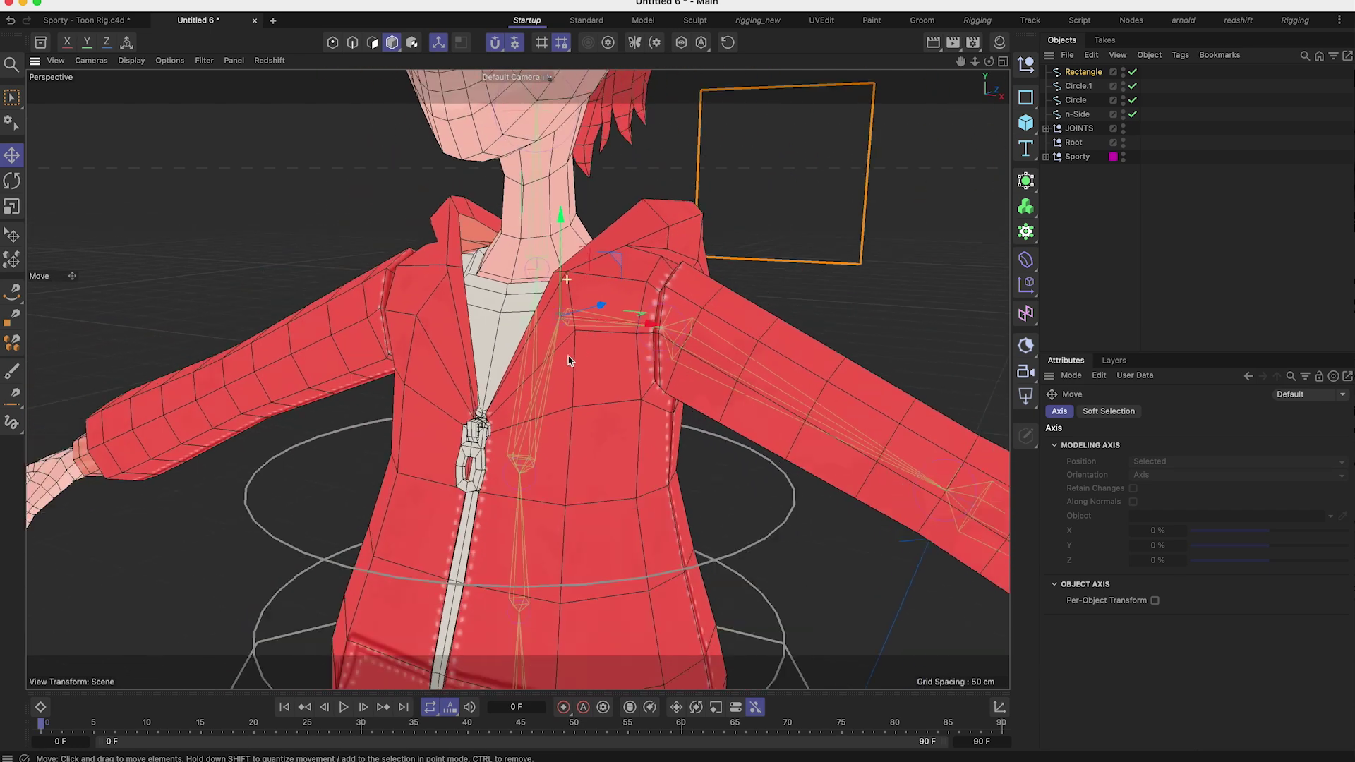
click(438, 45)
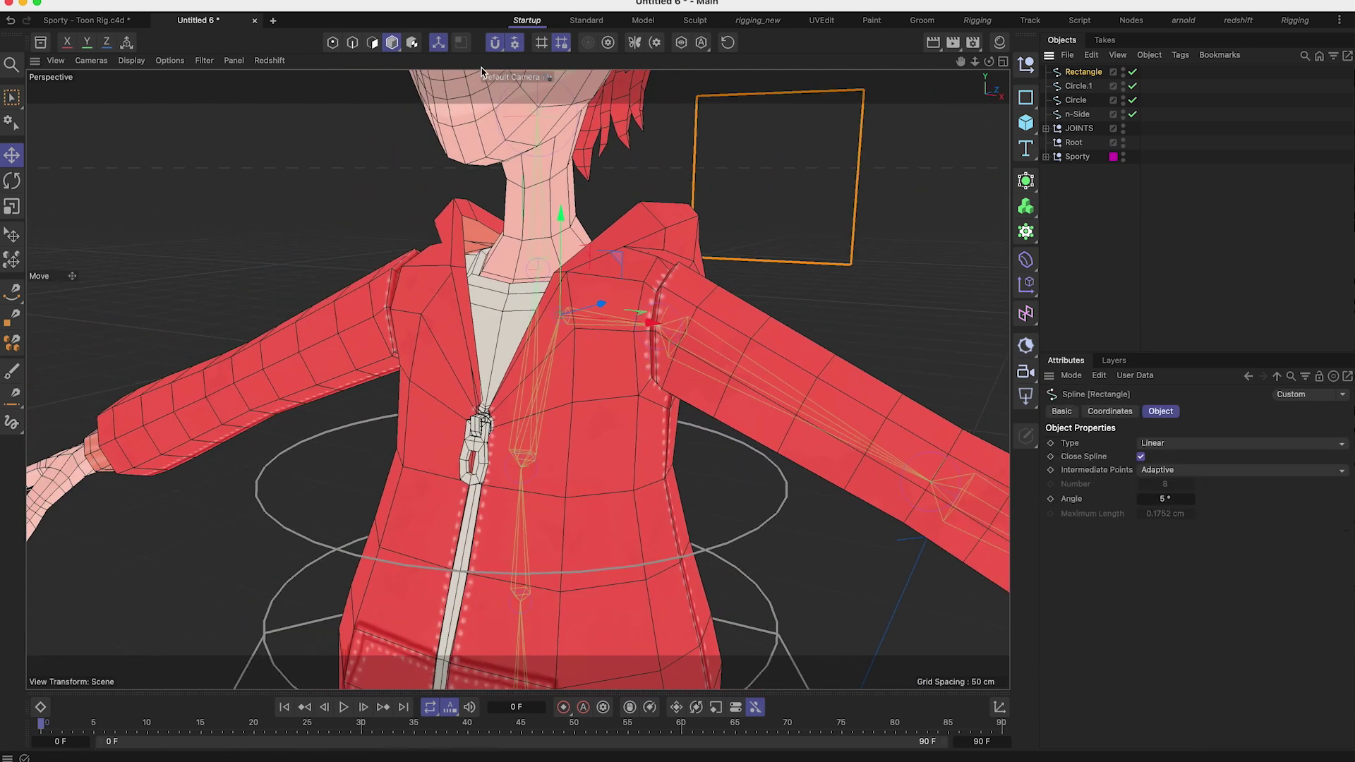
scroll(540, 325, down, 8)
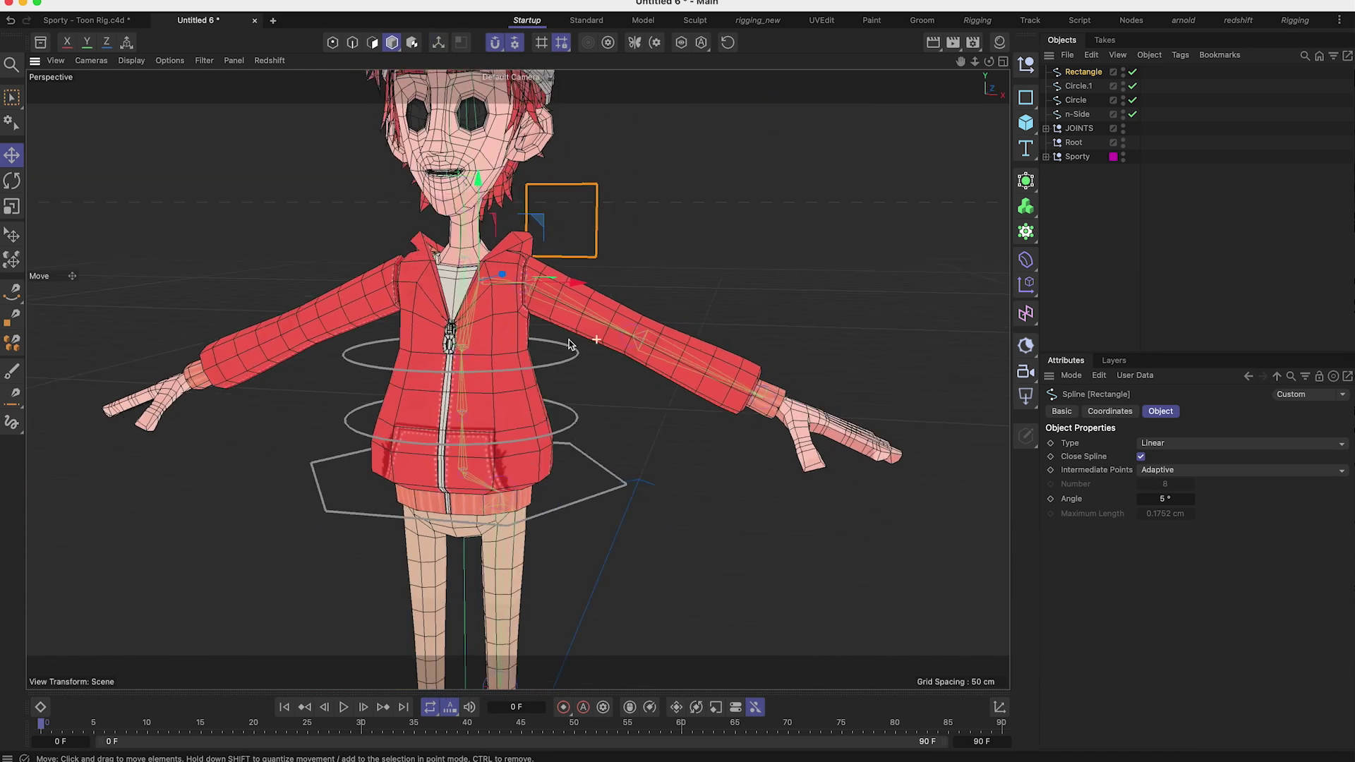
Step: Add another Circle spline, set its plane to ZY and move it onto the rigged arm's shoulder joint
click(1104, 196)
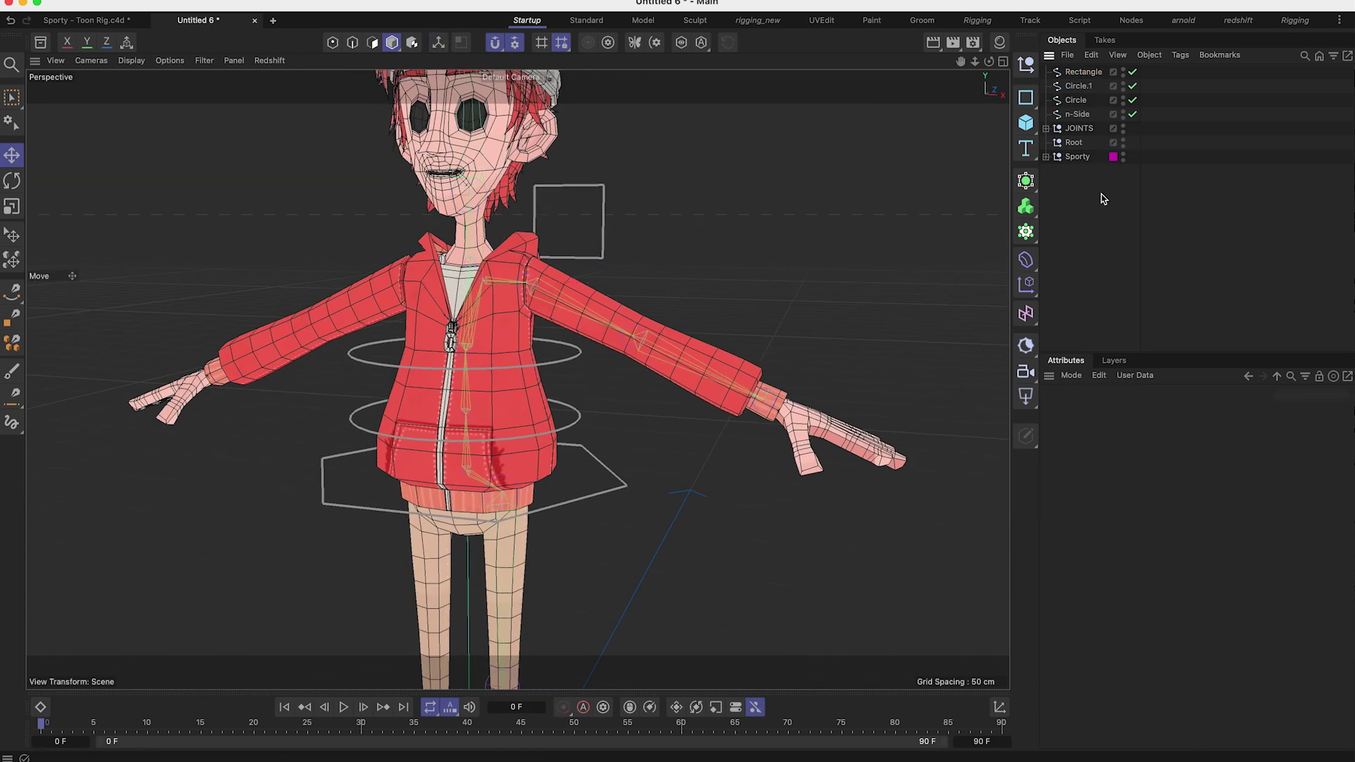
click(1025, 97)
click(1164, 120)
scroll(593, 419, down, 10)
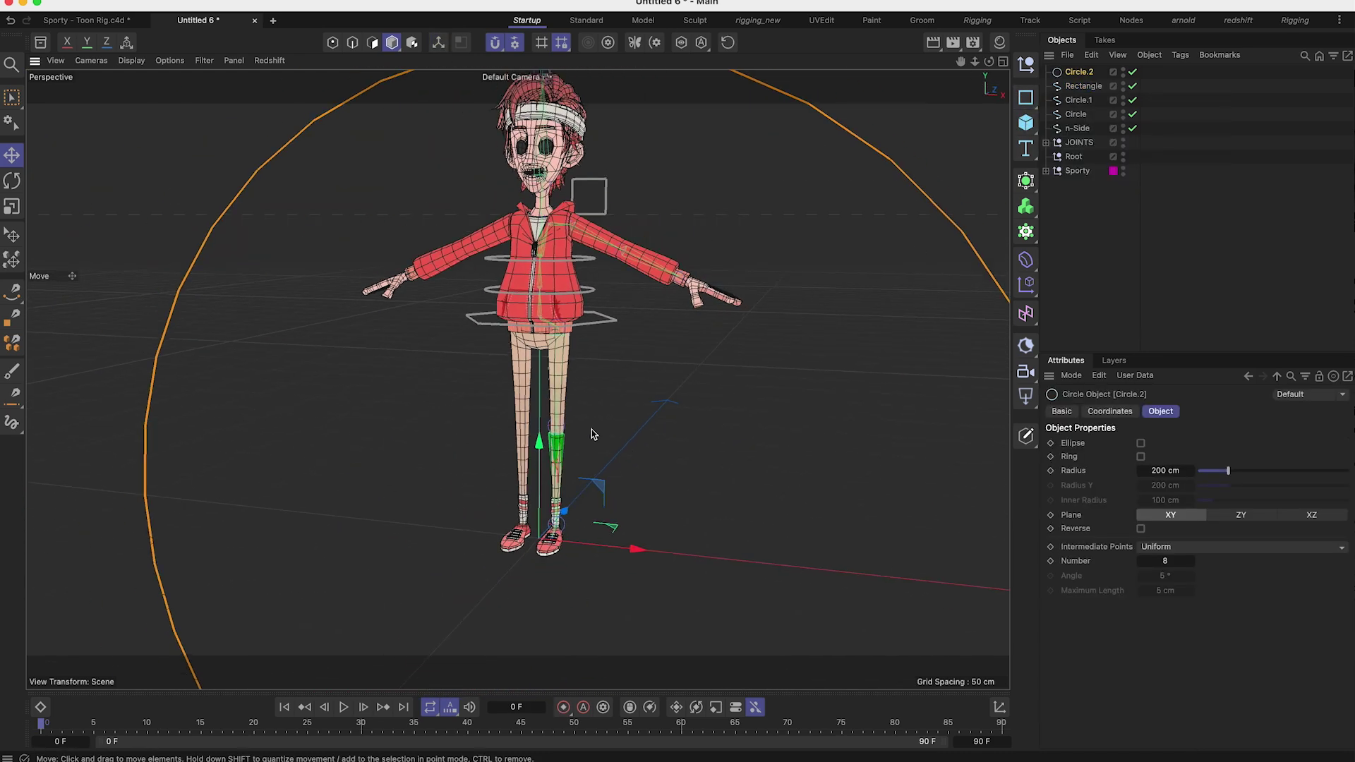
click(1240, 515)
key(e)
alt+middle_drag(467, 353, 529, 390)
drag(785, 468, 644, 280)
Step: Scale the shoulder circle down to a radius of about 11 cm and tilt it perpendicular to the upper arm
key(t)
drag(793, 220, 257, 318)
alt+right_drag(617, 277, 734, 272)
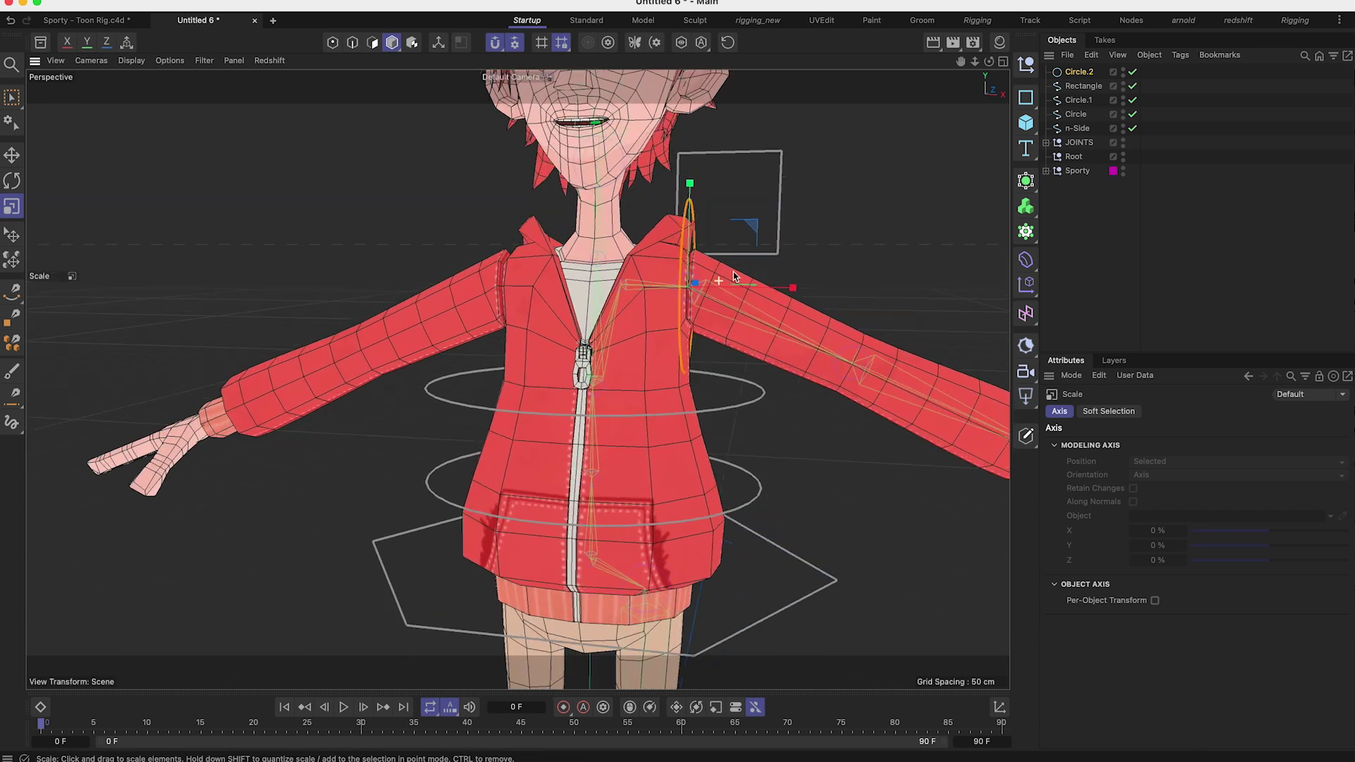
key(r)
drag(738, 253, 665, 333)
Step: Duplicate the shoulder circle and move the copy along the arm onto the elbow joint
click(1080, 75)
key(super+c)
key(super+v)
key(e)
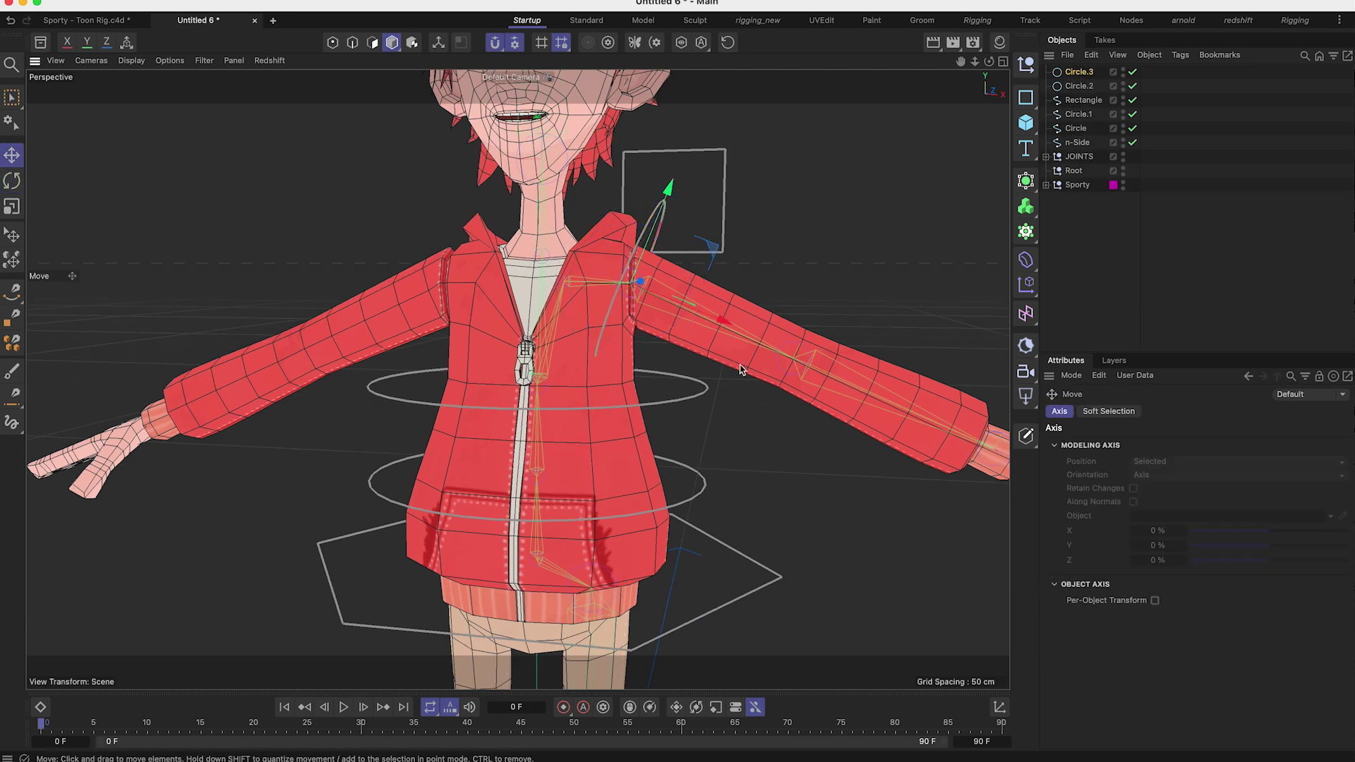
alt+middle_drag(668, 314, 592, 271)
drag(646, 278, 796, 341)
alt+middle_drag(747, 313, 676, 331)
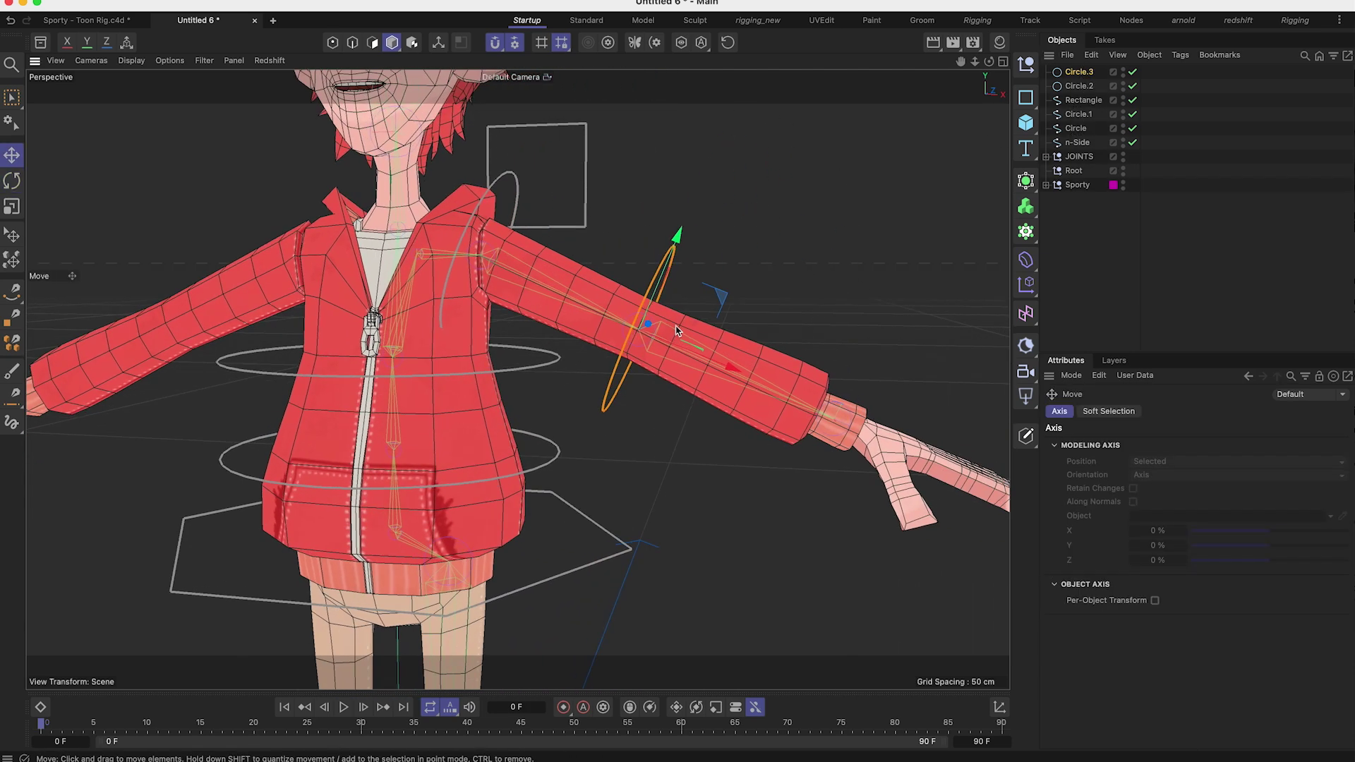
Step: Duplicate the elbow circle and move the copy along the forearm onto the wrist joint
key(super+c)
key(super+v)
drag(766, 302, 840, 406)
alt+middle_drag(759, 381, 771, 416)
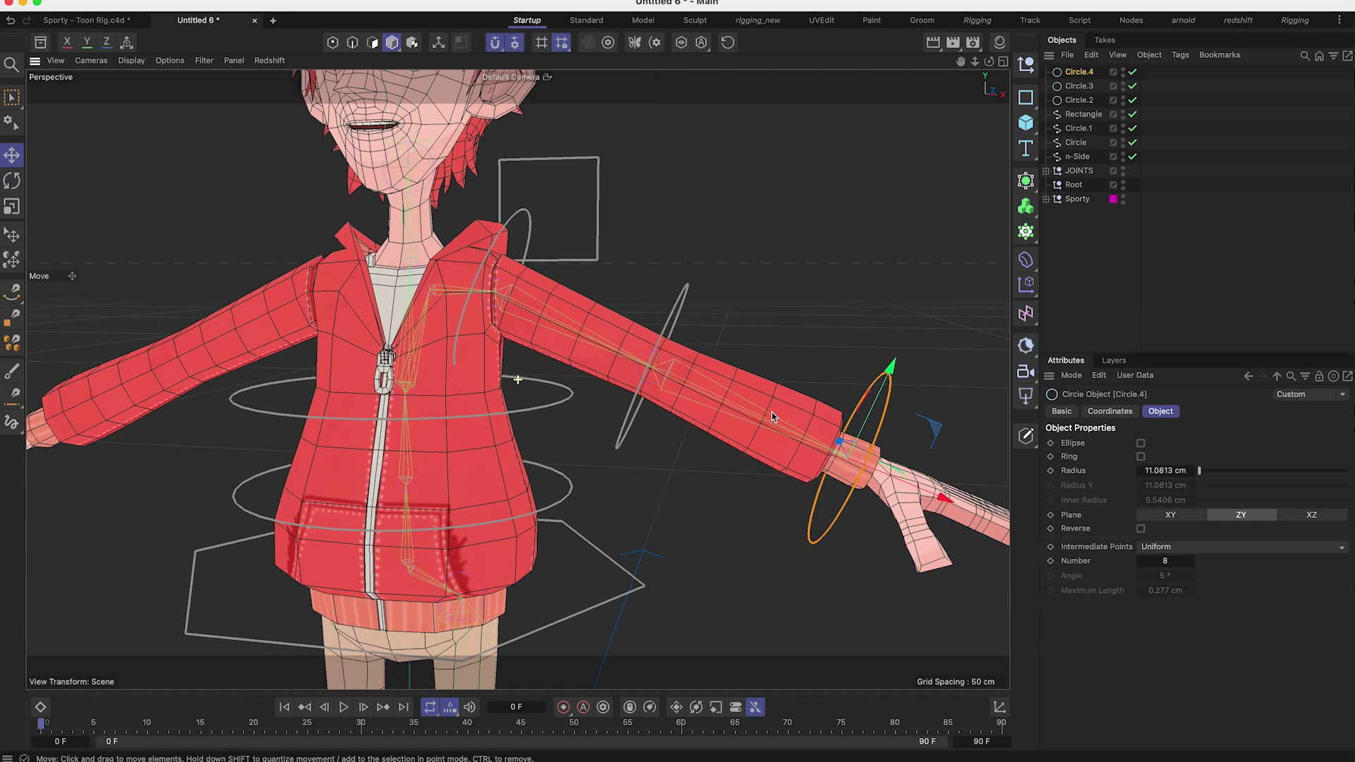
alt+right_drag(771, 417, 750, 374)
alt+drag(750, 374, 635, 395)
alt+right_drag(695, 321, 642, 353)
alt+drag(642, 395, 722, 418)
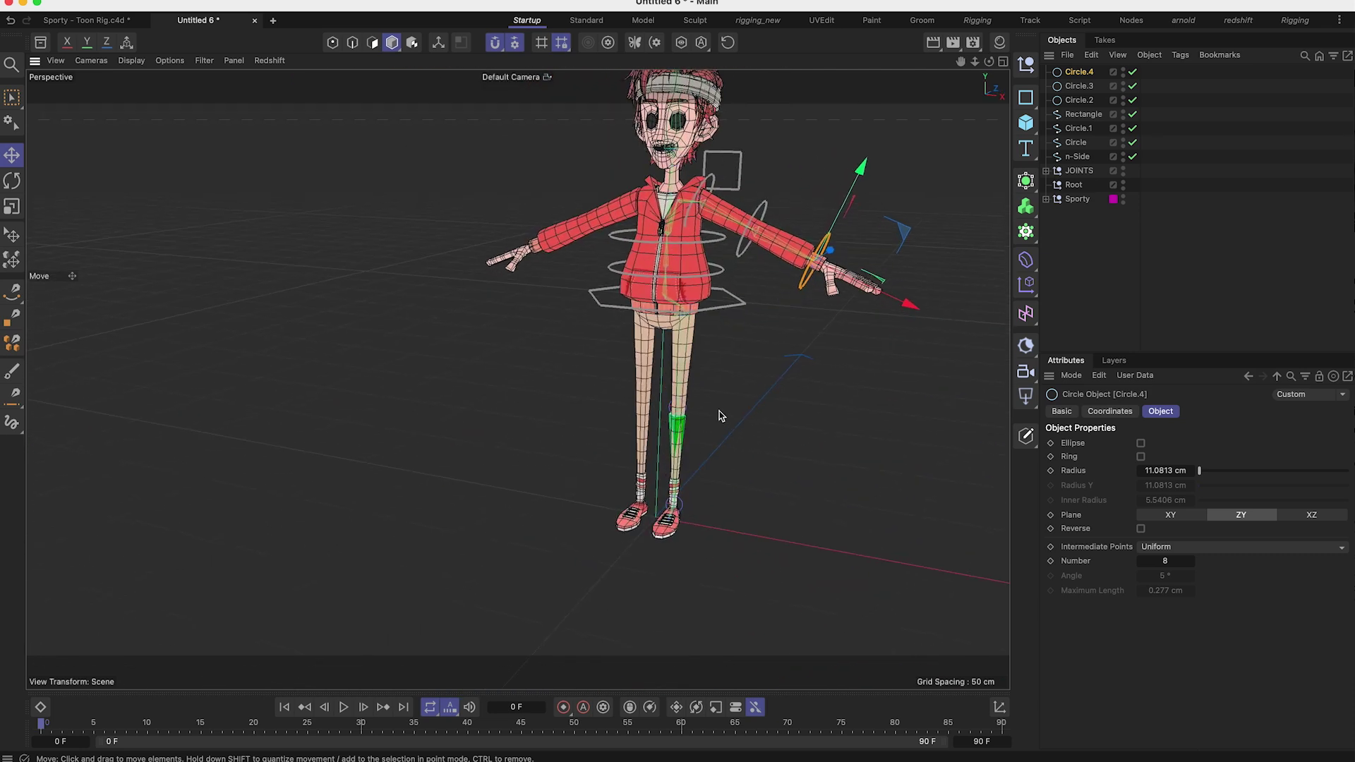
Step: Convert the three arm circles, Circle.2 to Circle.4, into editable splines
click(1100, 101)
shift+click(1080, 71)
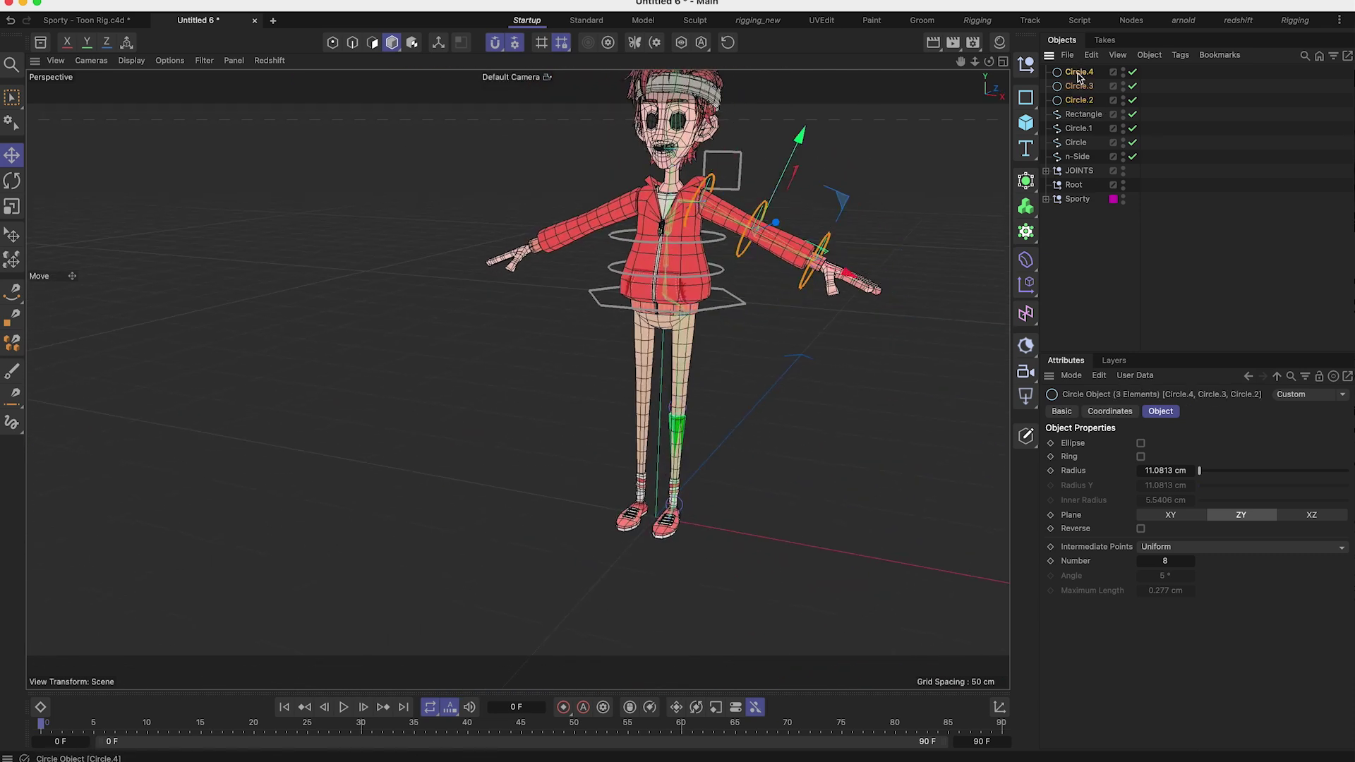
key(c)
Step: Rename the n-Side spline as Hips, duplicate it and name the copy Pelvis
double_click(1079, 157)
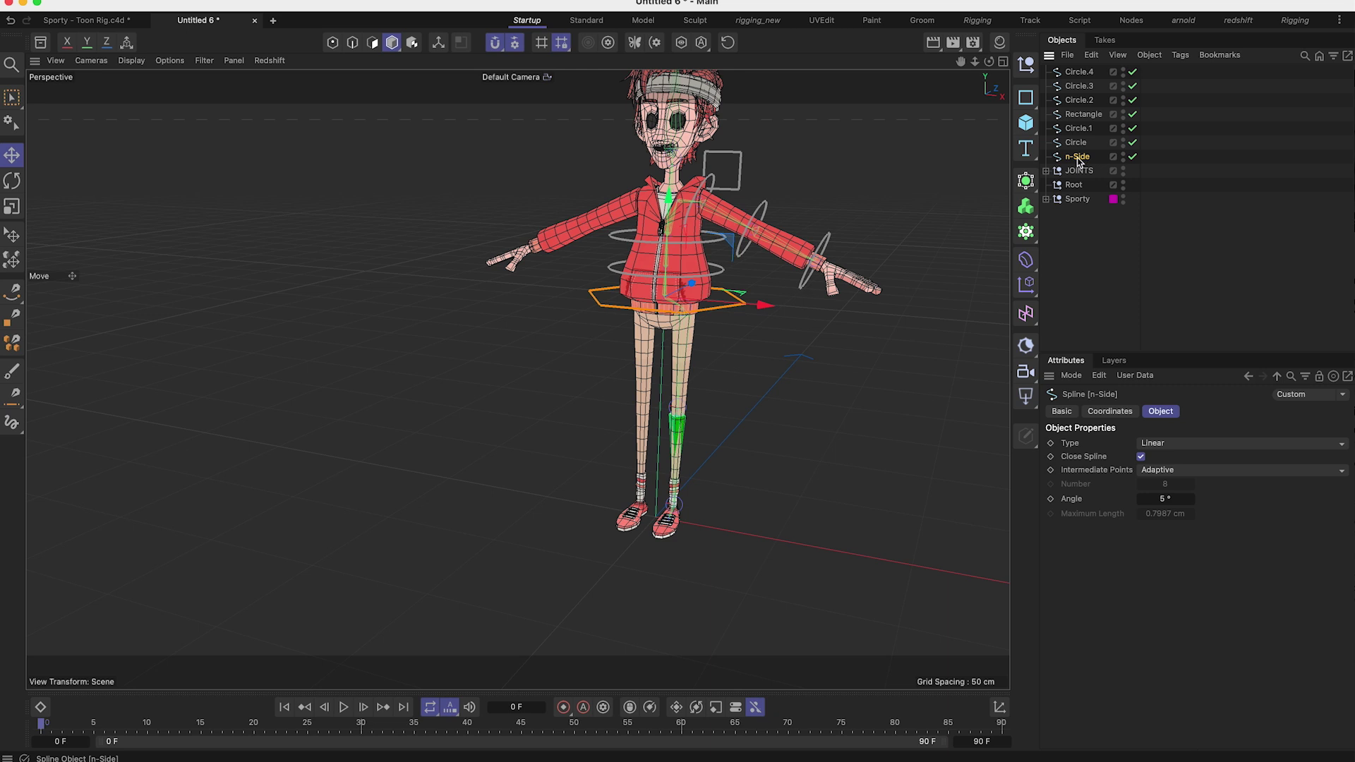
text(Hips)
key(Return)
key(ctrl+c)
key(ctrl+v)
double_click(1079, 157)
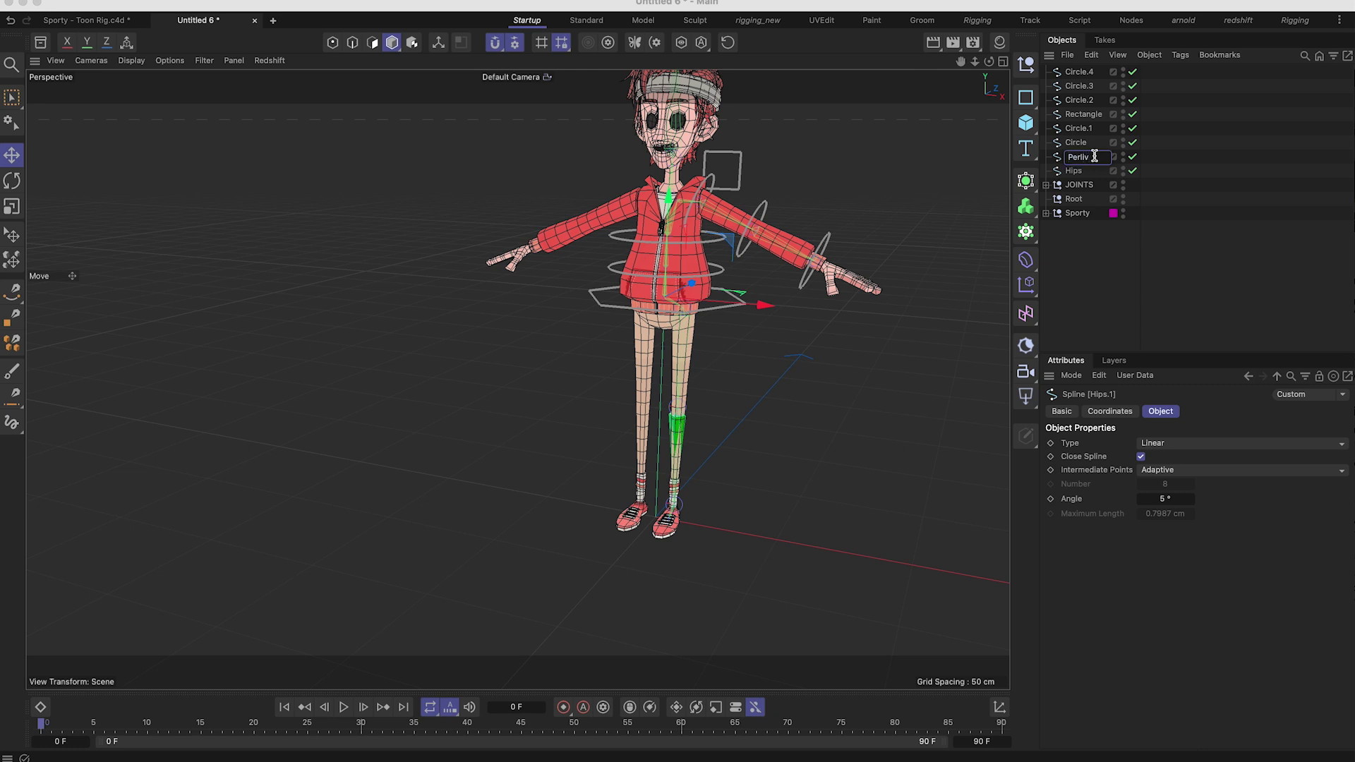
text(Pelvis)
key(Return)
Step: Scale the Pelvis spline down to a slightly smaller ring inside the Hips controller
scroll(600, 258, up, 5)
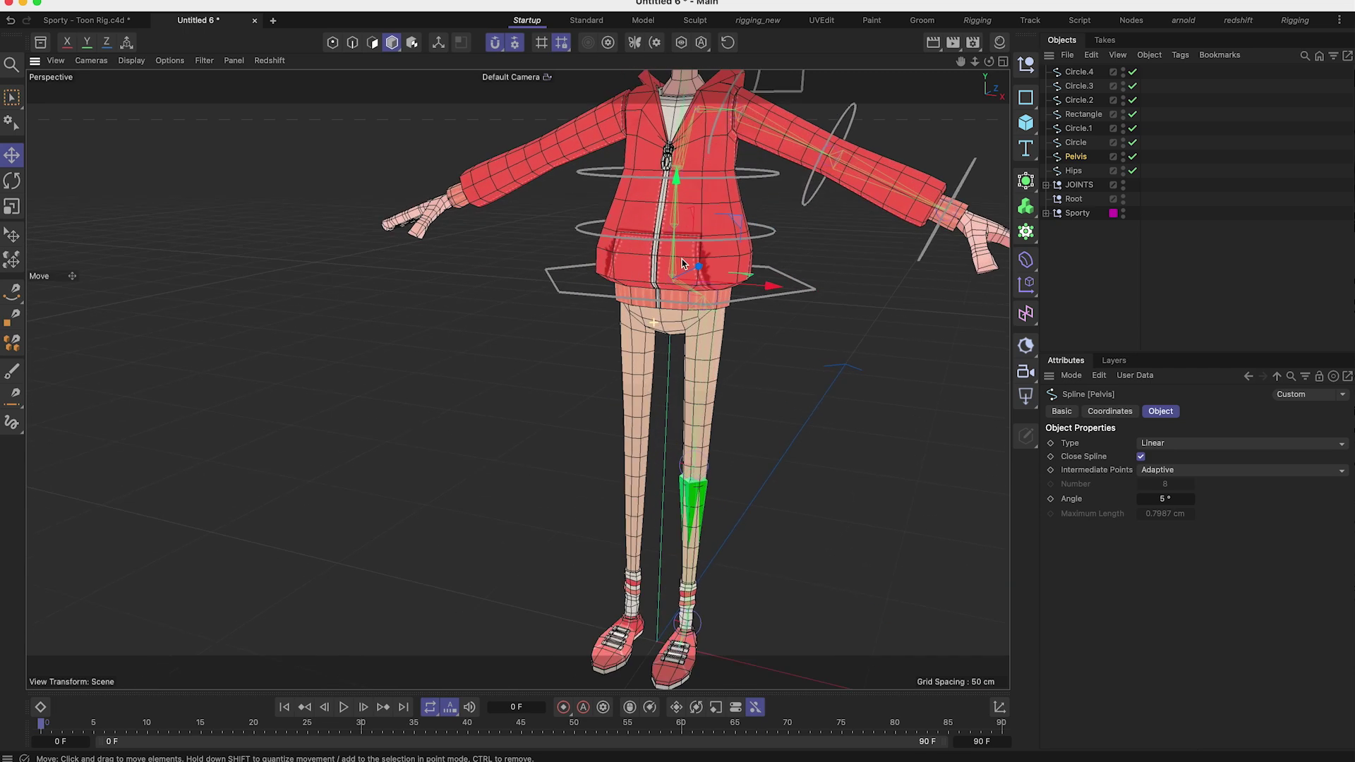
key(t)
scroll(852, 328, up, 2)
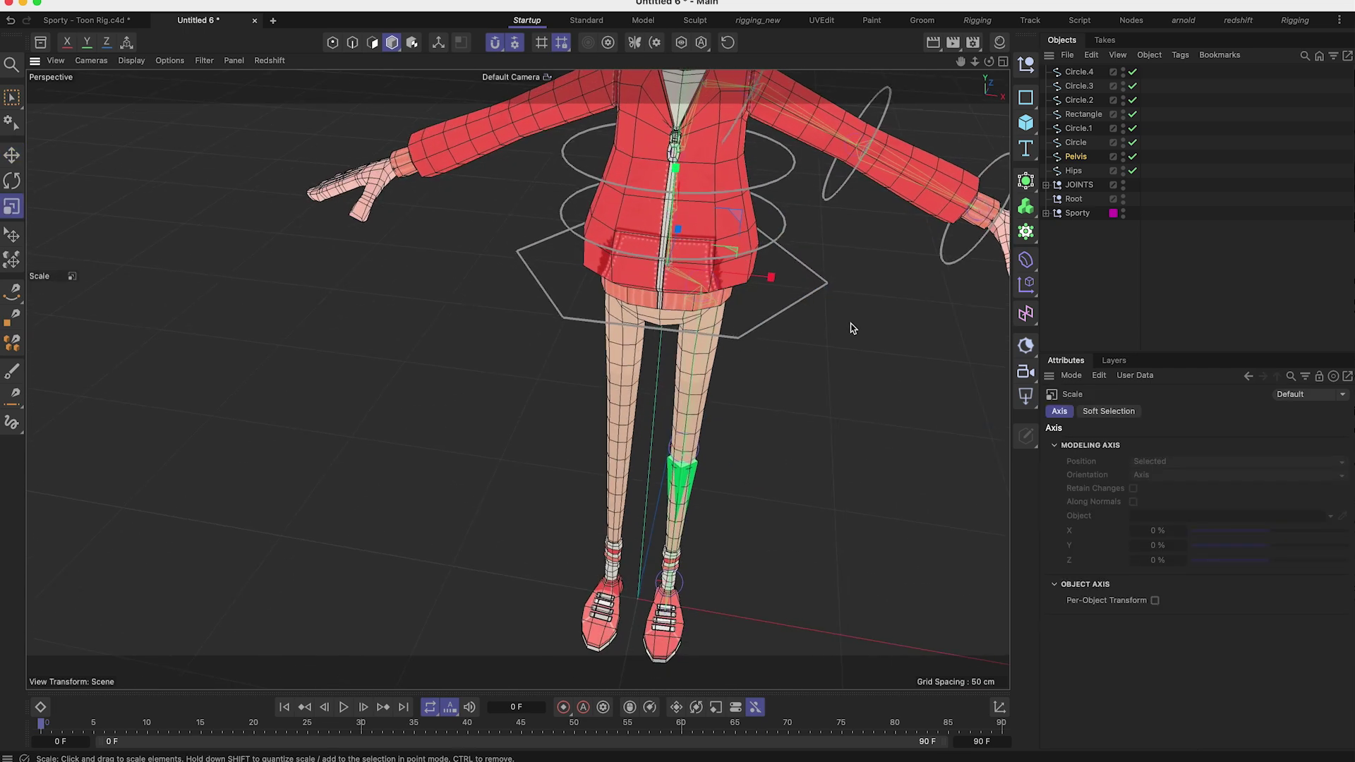
drag(852, 328, 802, 275)
key(r)
key(super+z)
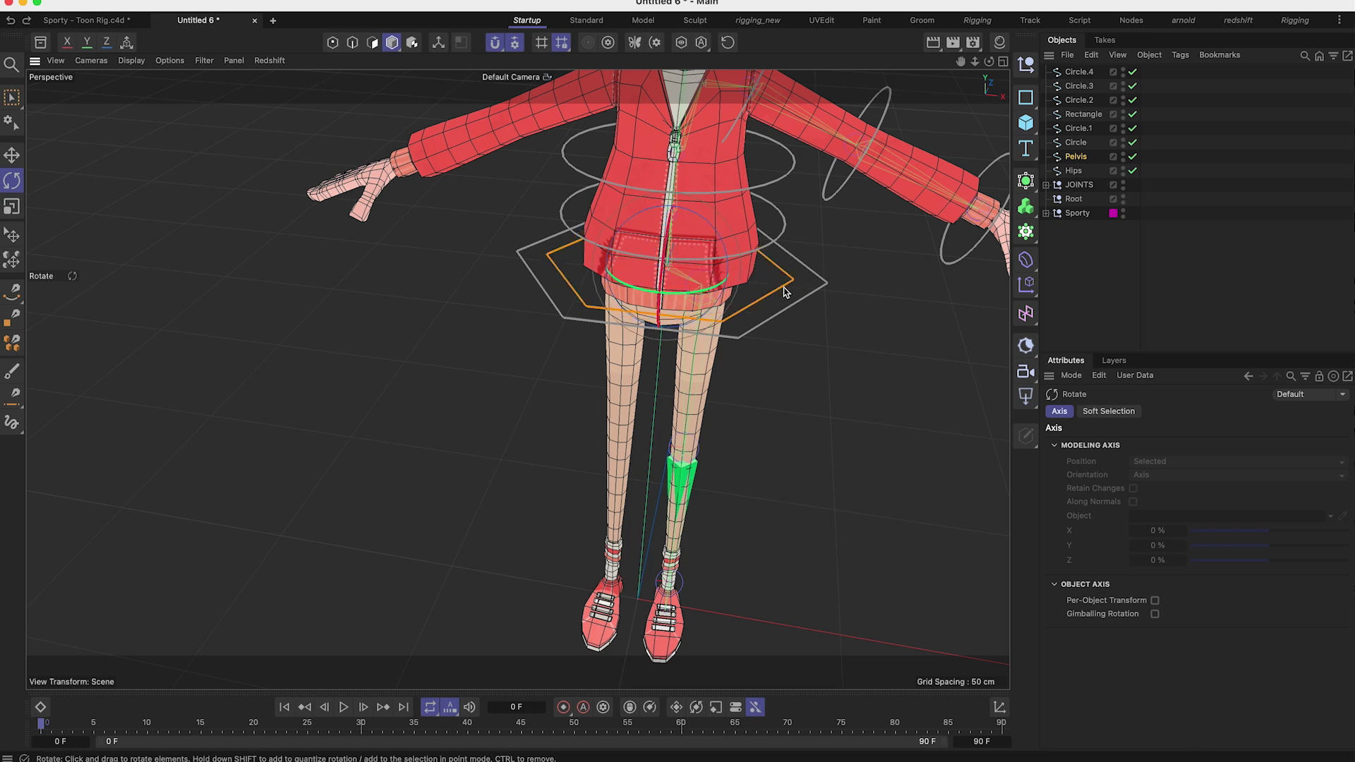
Step: In point mode, rotate all points of the Pelvis spline so its corners are offset from the Hips ring, and clear the selection
alt+drag(632, 285, 628, 244)
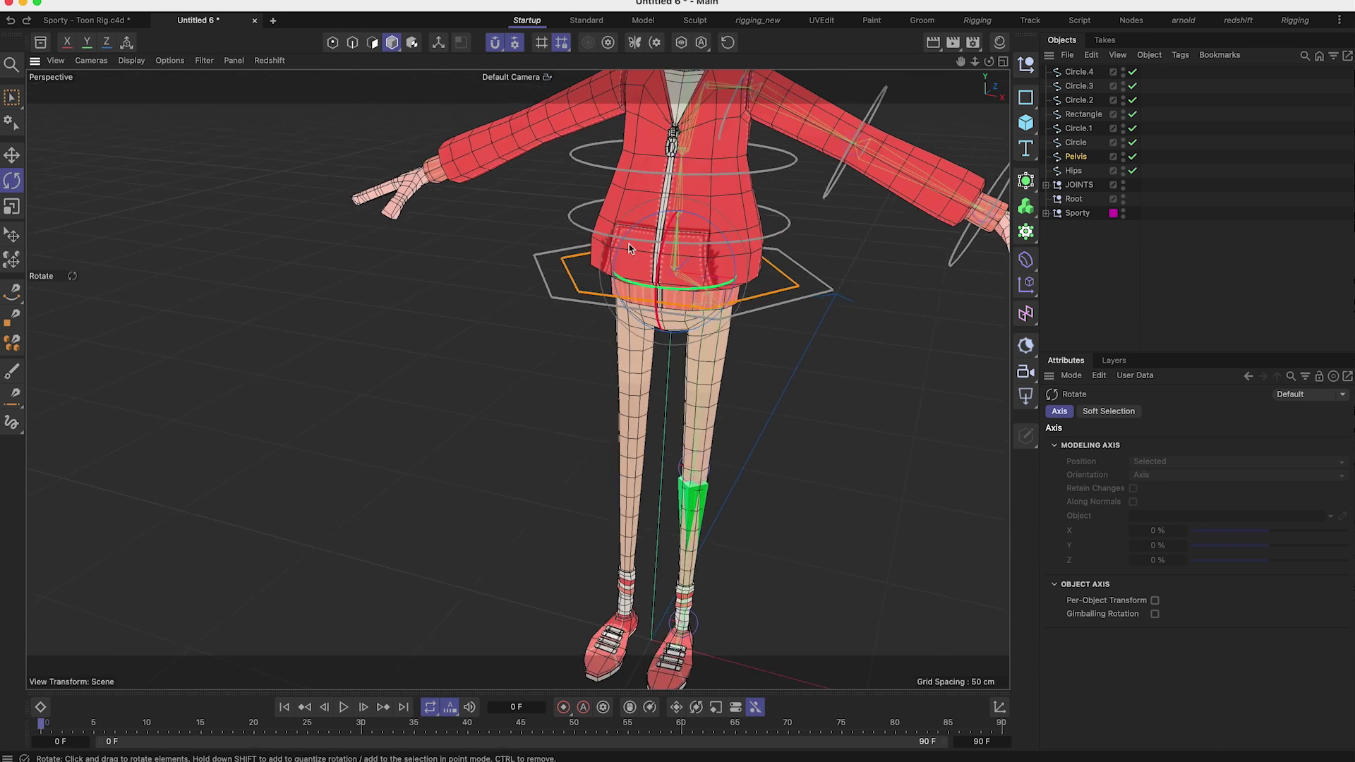
click(332, 42)
alt+middle_drag(551, 251, 568, 302)
alt+drag(568, 302, 576, 302)
key(0)
drag(461, 263, 952, 451)
alt+middle_drag(623, 345, 533, 409)
key(r)
alt+drag(618, 345, 611, 397)
alt+drag(611, 397, 592, 425)
click(1120, 245)
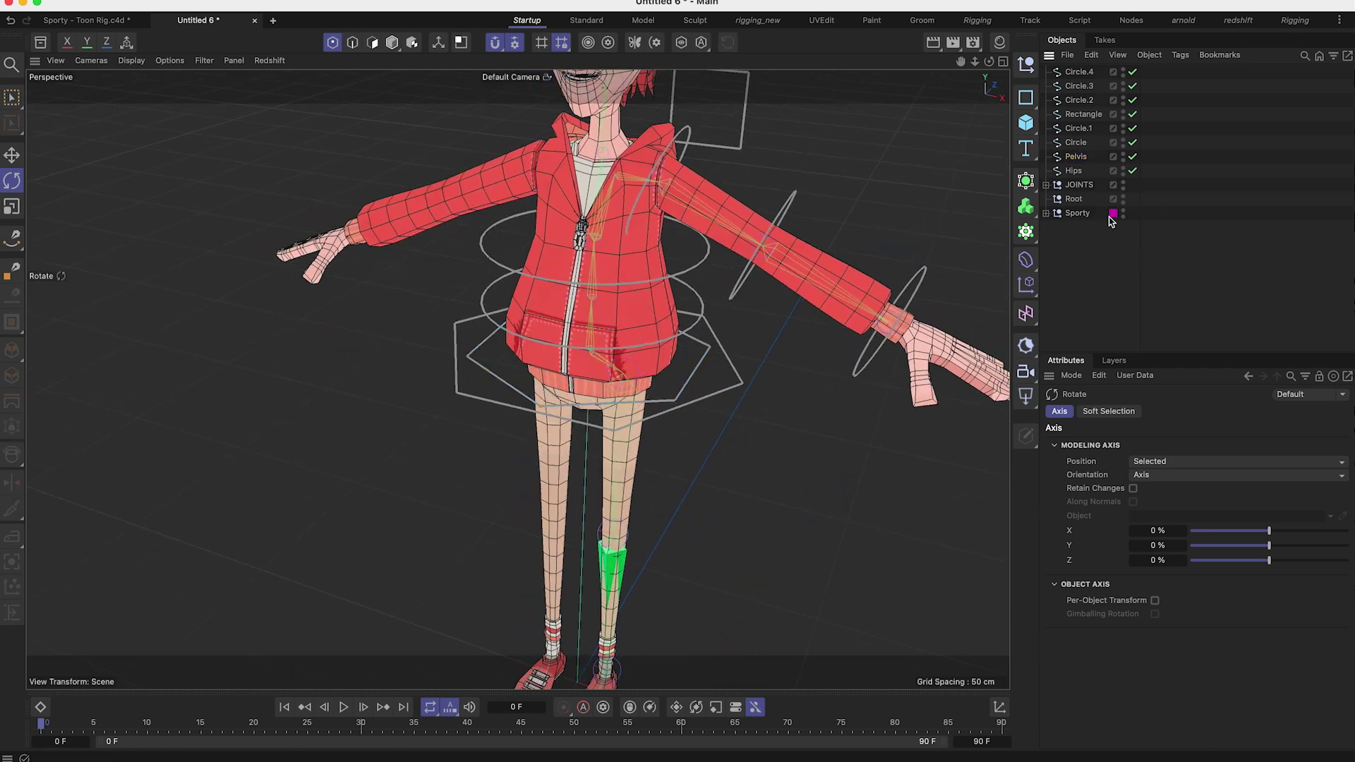
Step: Rename the two remaining body circle splines, Circle as Spine and Circle.1 as Torso
scroll(540, 360, down, 6)
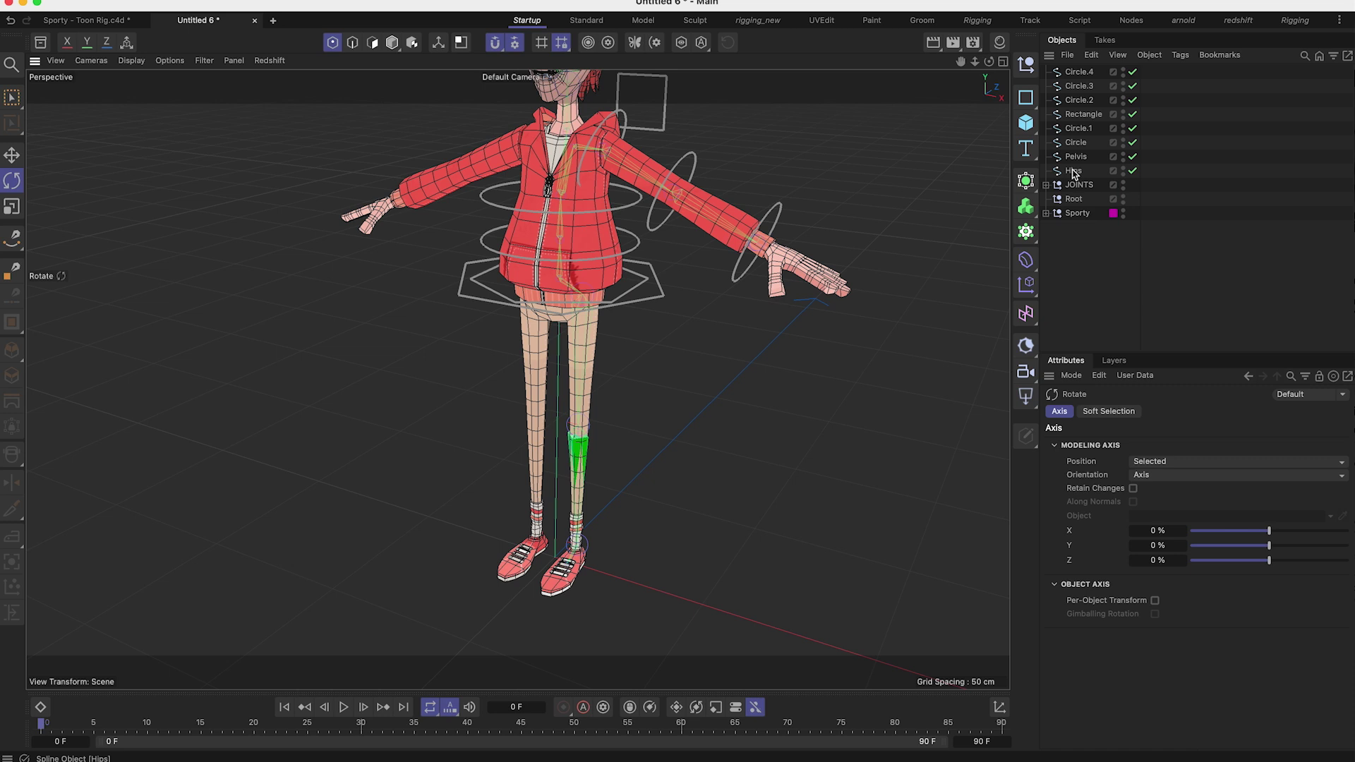
click(1076, 141)
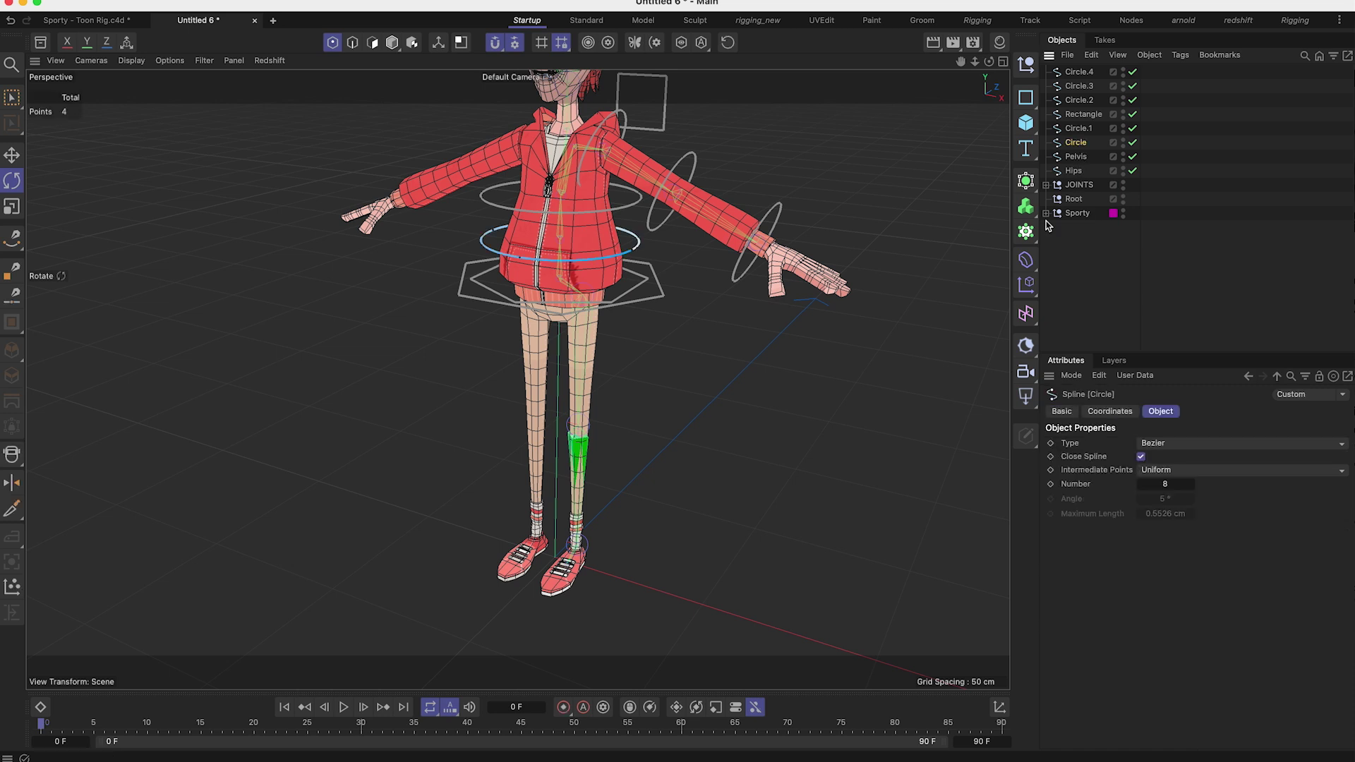
double_click(1084, 143)
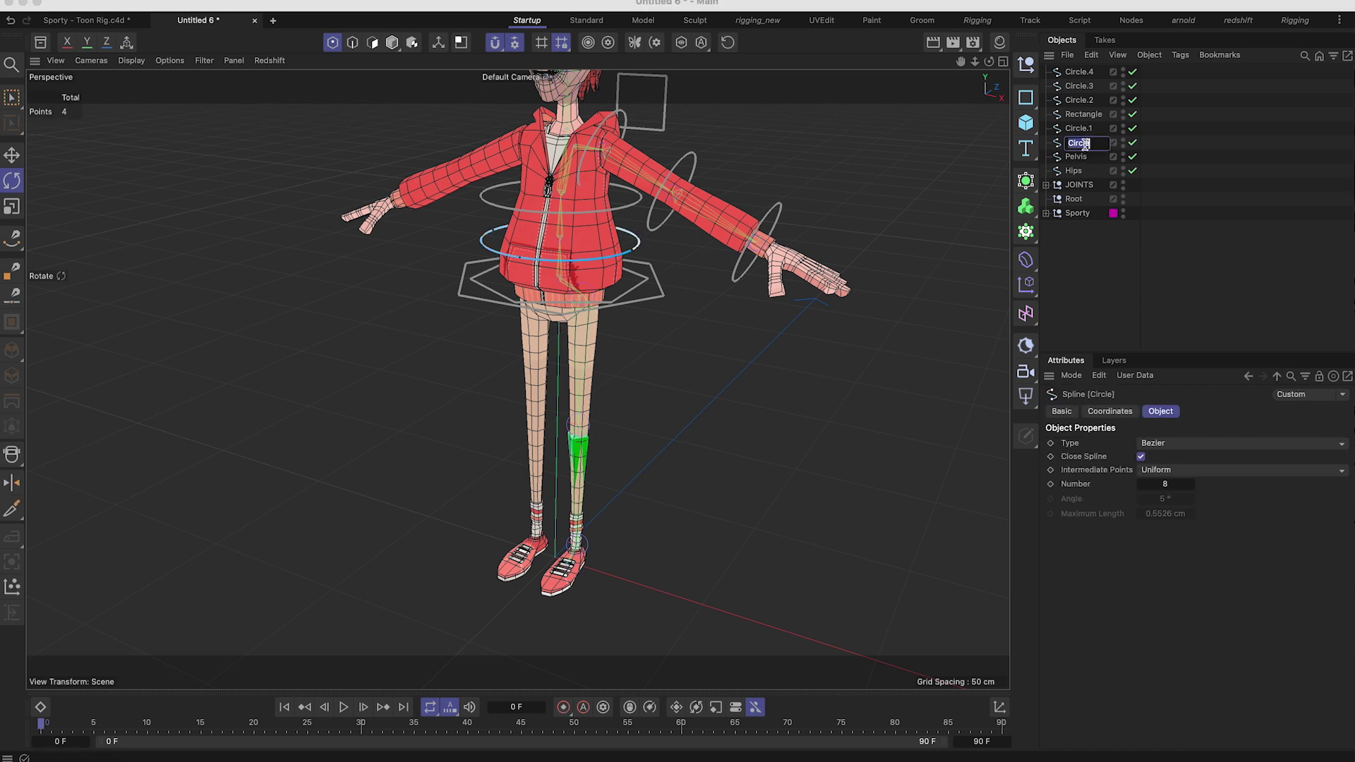
click(1081, 129)
double_click(1085, 130)
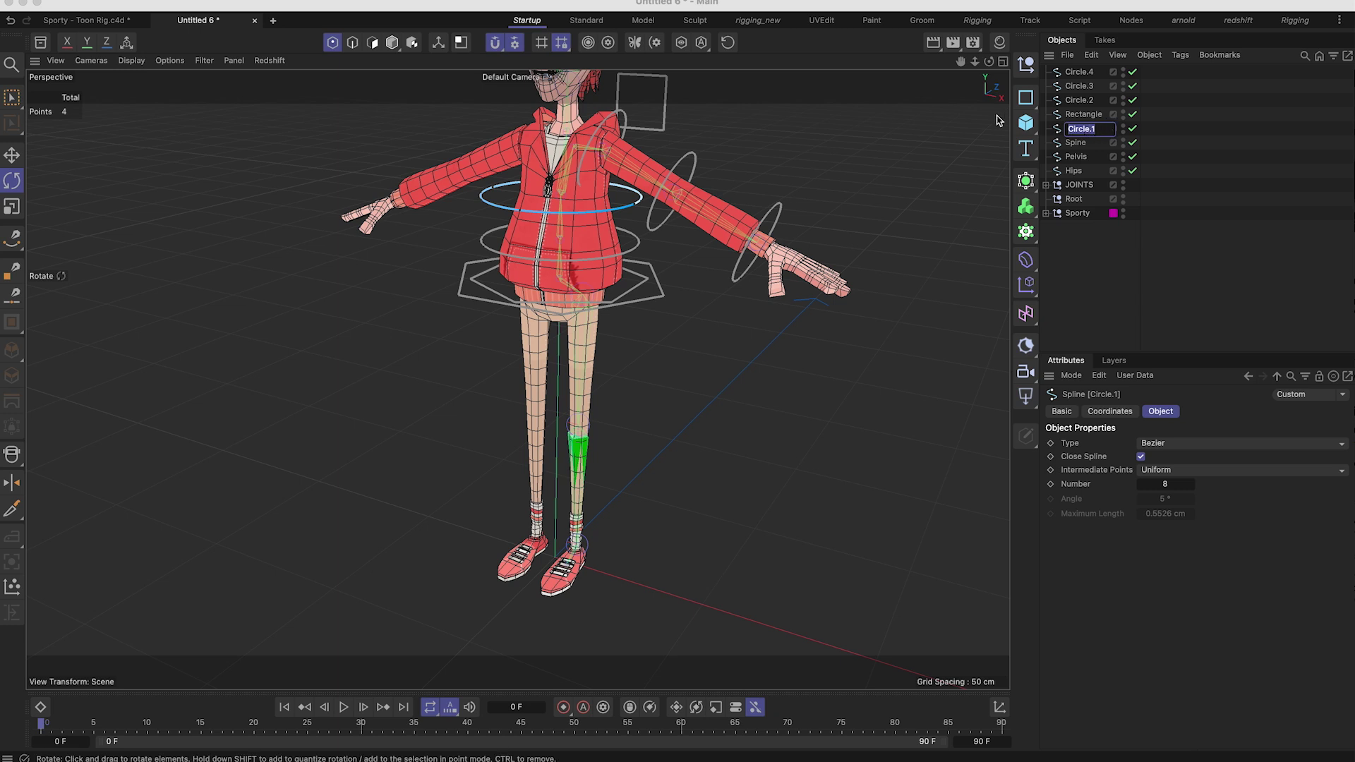
text(Torso)
key(Return)
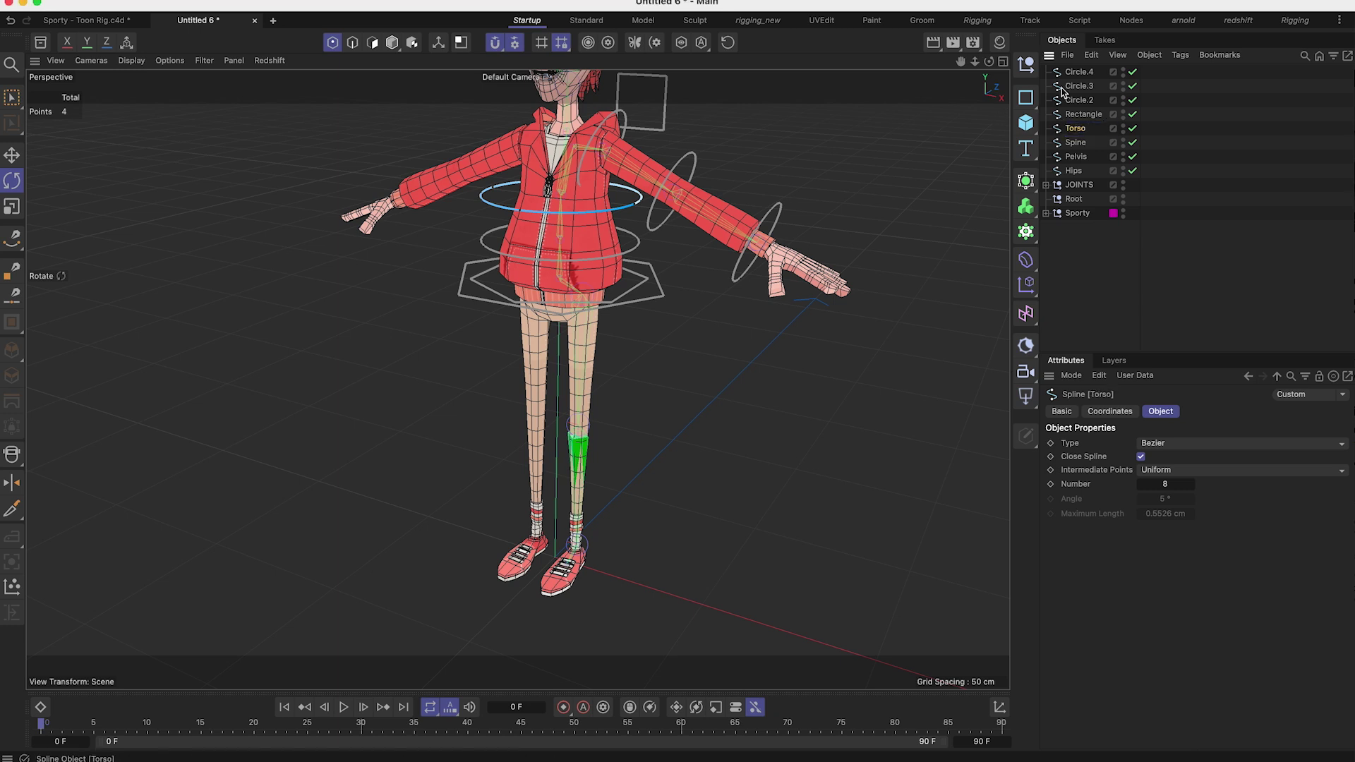
Step: Rename the Rectangle spline as L_shoulder and Circle.2 as L_arm
click(1090, 116)
double_click(1097, 115)
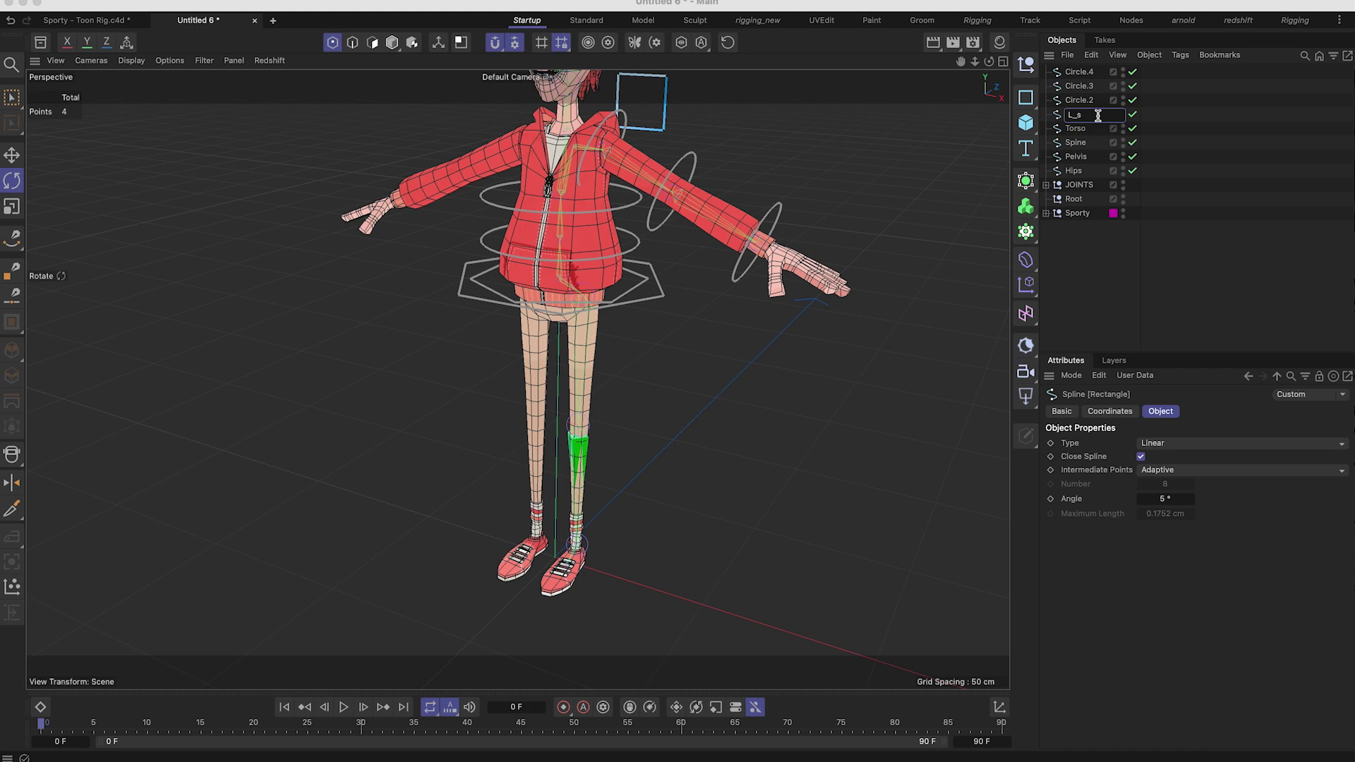
key(Return)
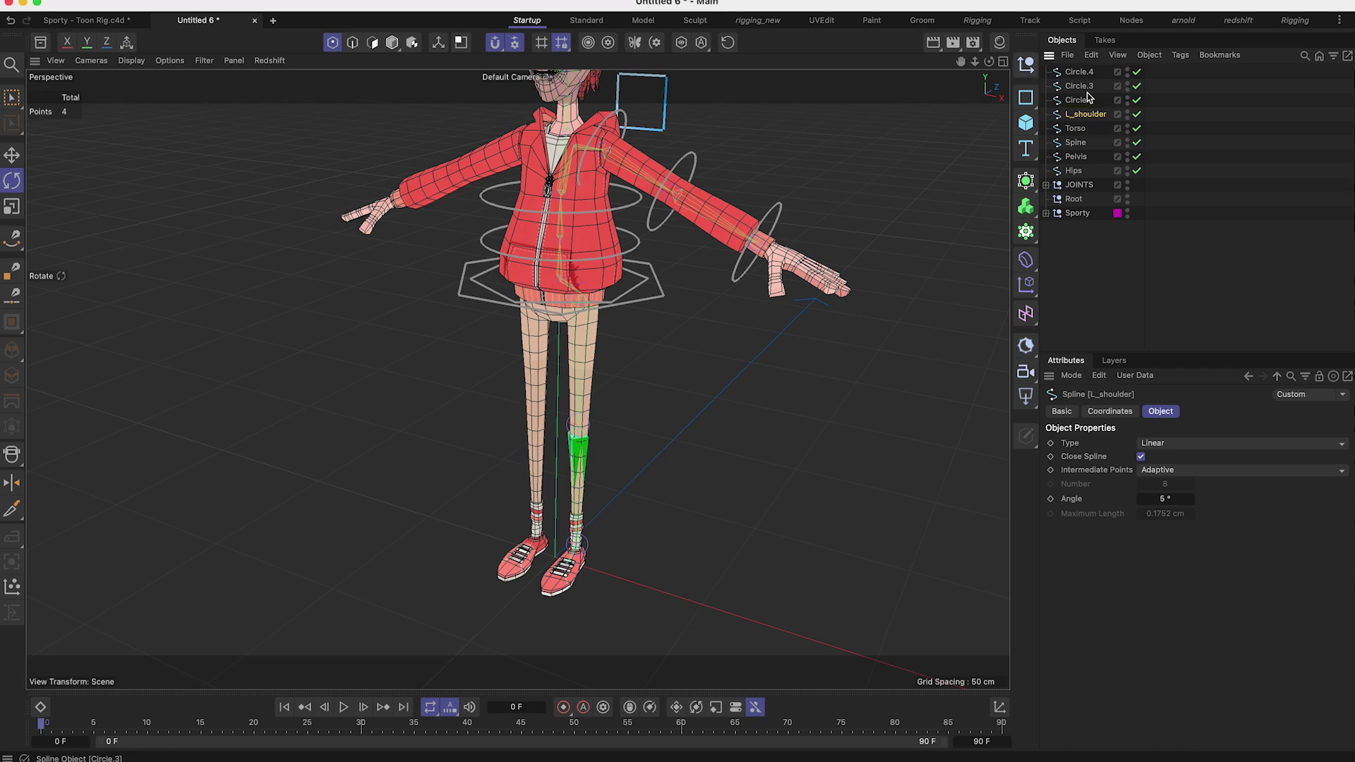
click(1079, 100)
double_click(1092, 101)
text(L_arm)
key(Return)
Step: Rename Circle.3 as L_forearm and Circle.4 as L_hand, and clear the selection
click(1104, 86)
double_click(1100, 86)
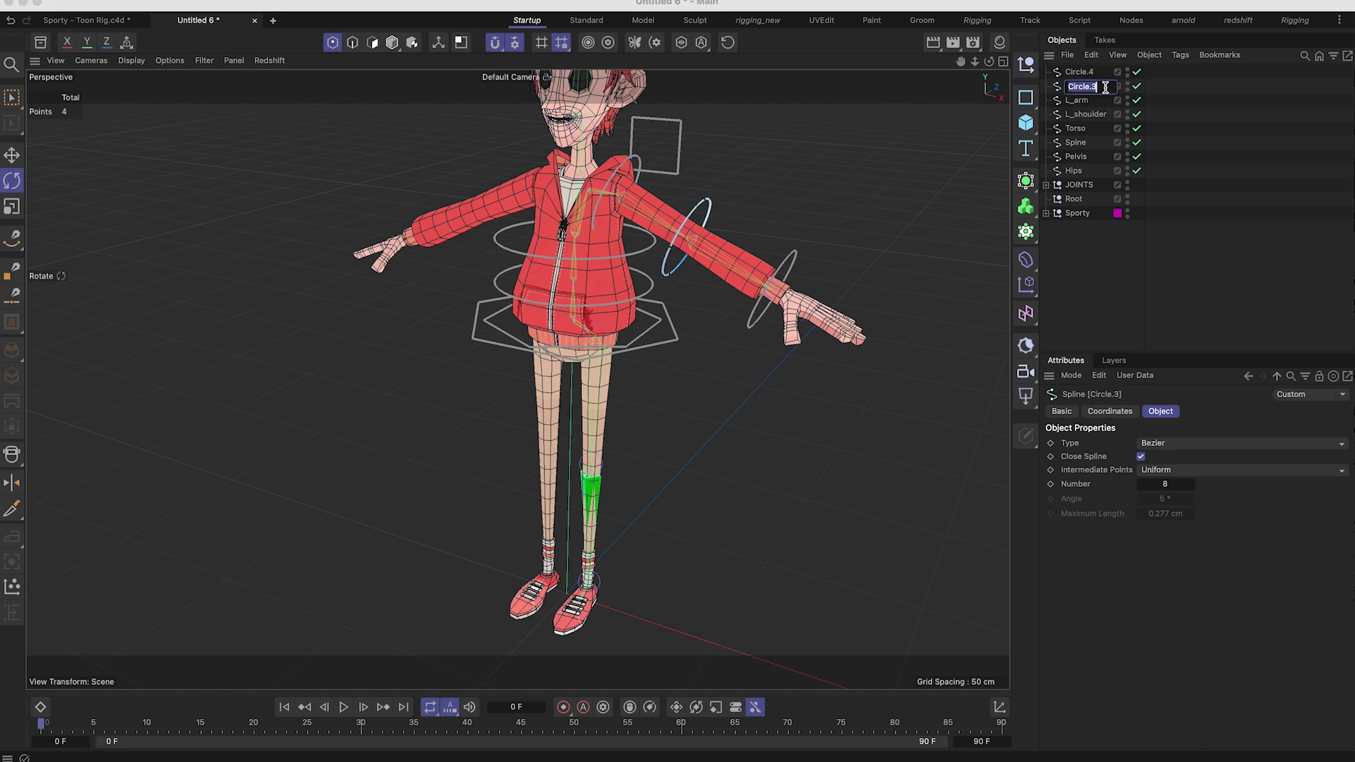
text(L_forearm)
key(Return)
click(1083, 72)
double_click(1083, 73)
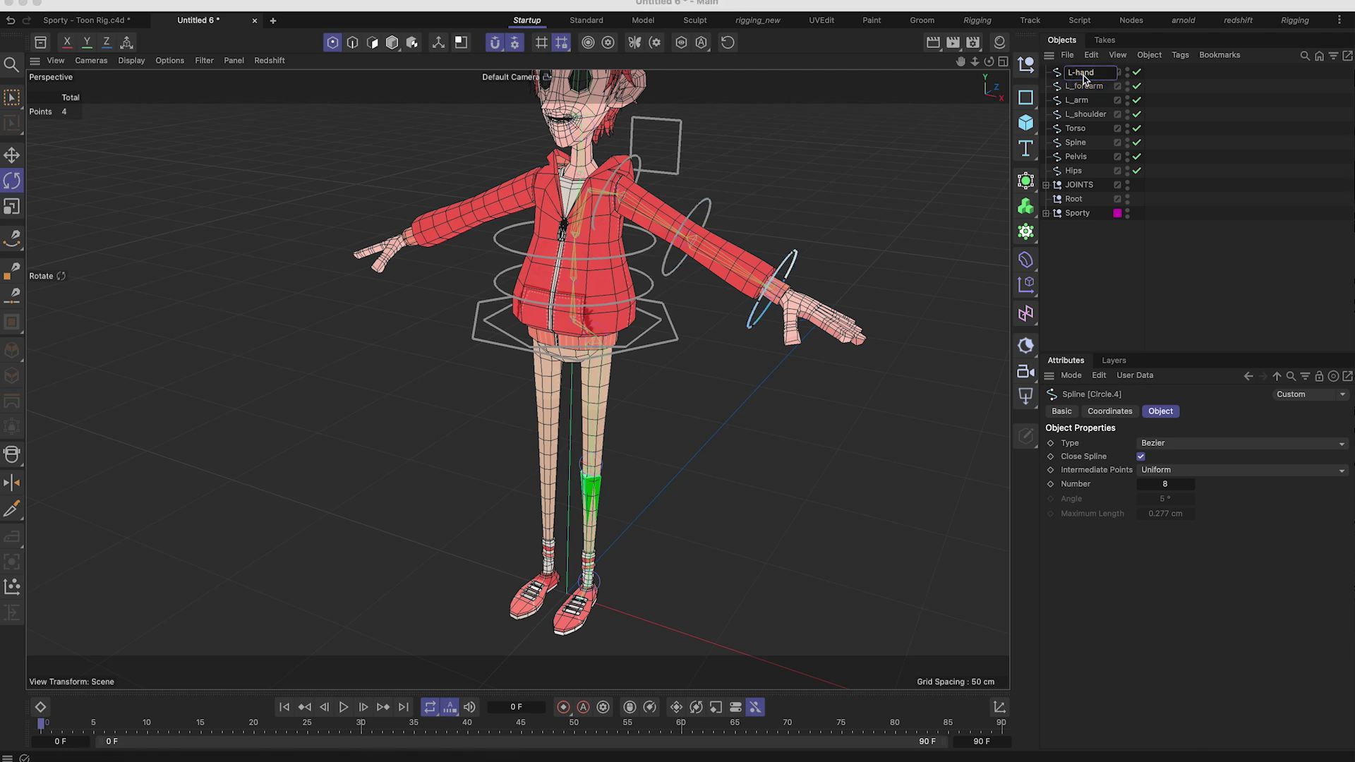
key(Return)
double_click(1078, 72)
click(1126, 247)
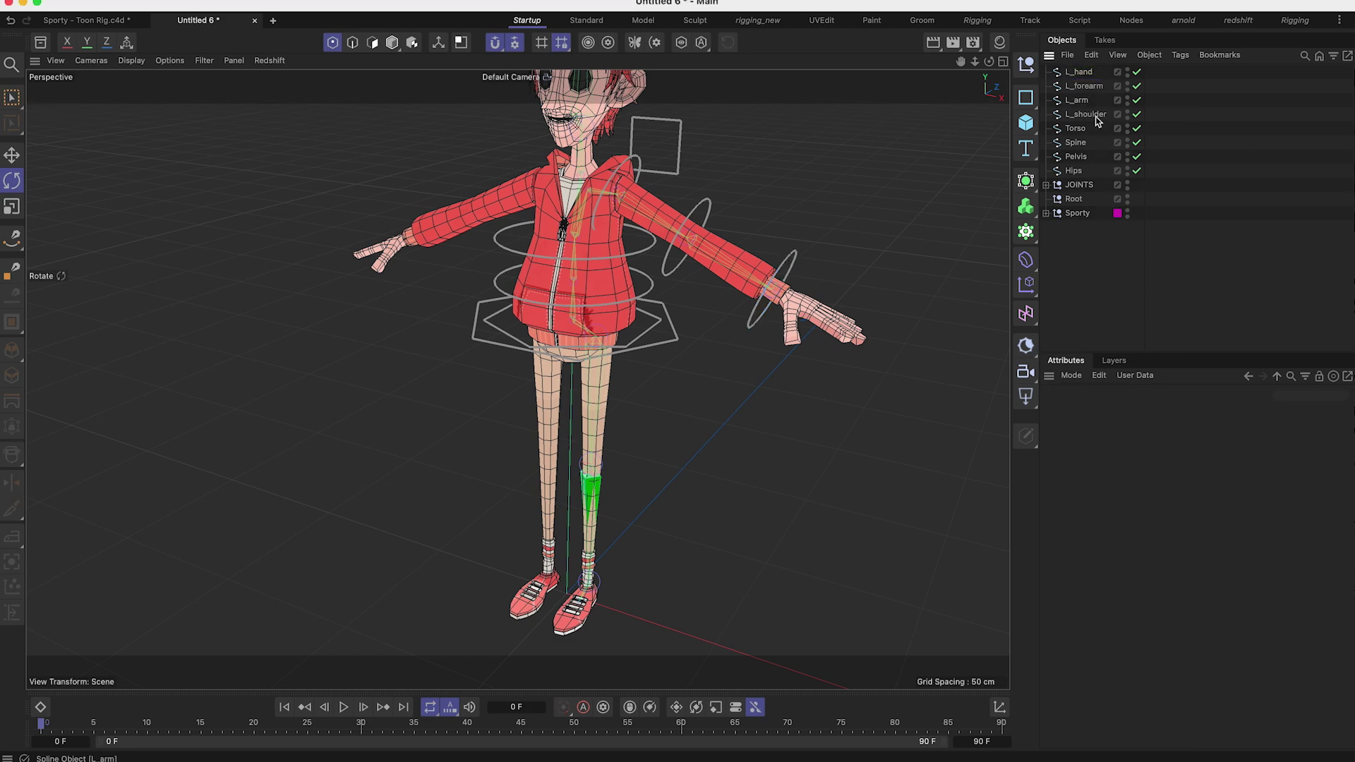
Step: In model mode, test the rotation of the L_arm, L_forearm and L_hand controllers around their joints
click(1075, 101)
alt+drag(494, 197, 571, 197)
alt+right_drag(571, 196, 641, 187)
alt+drag(641, 188, 539, 213)
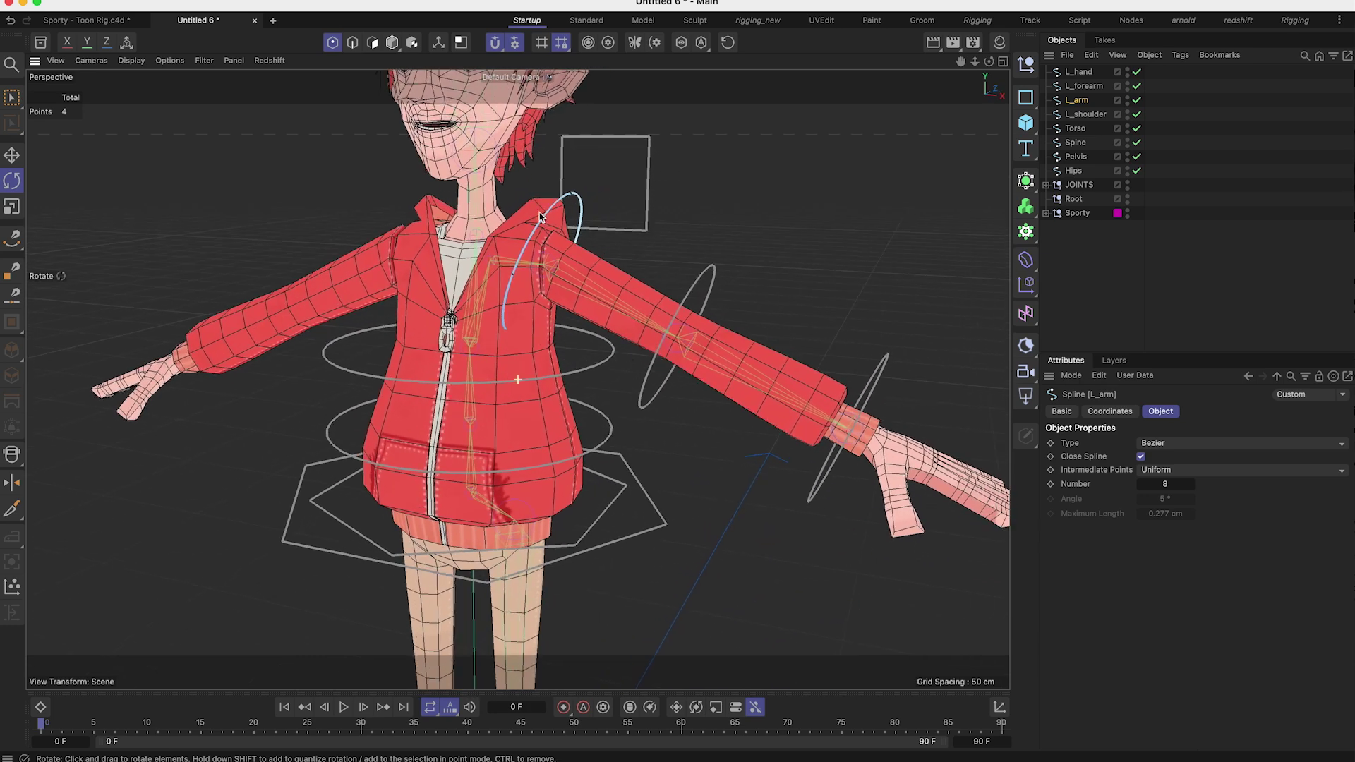
click(393, 43)
alt+drag(621, 233, 600, 248)
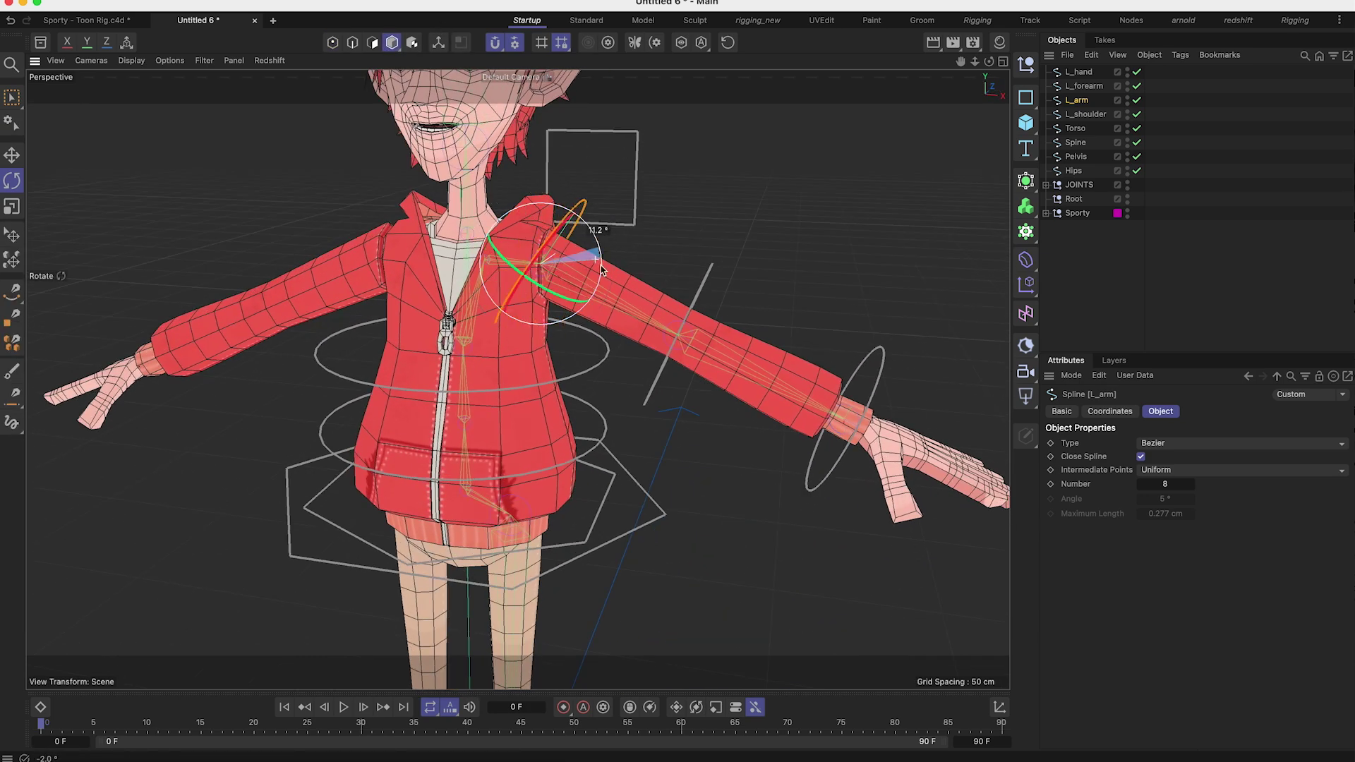
click(697, 285)
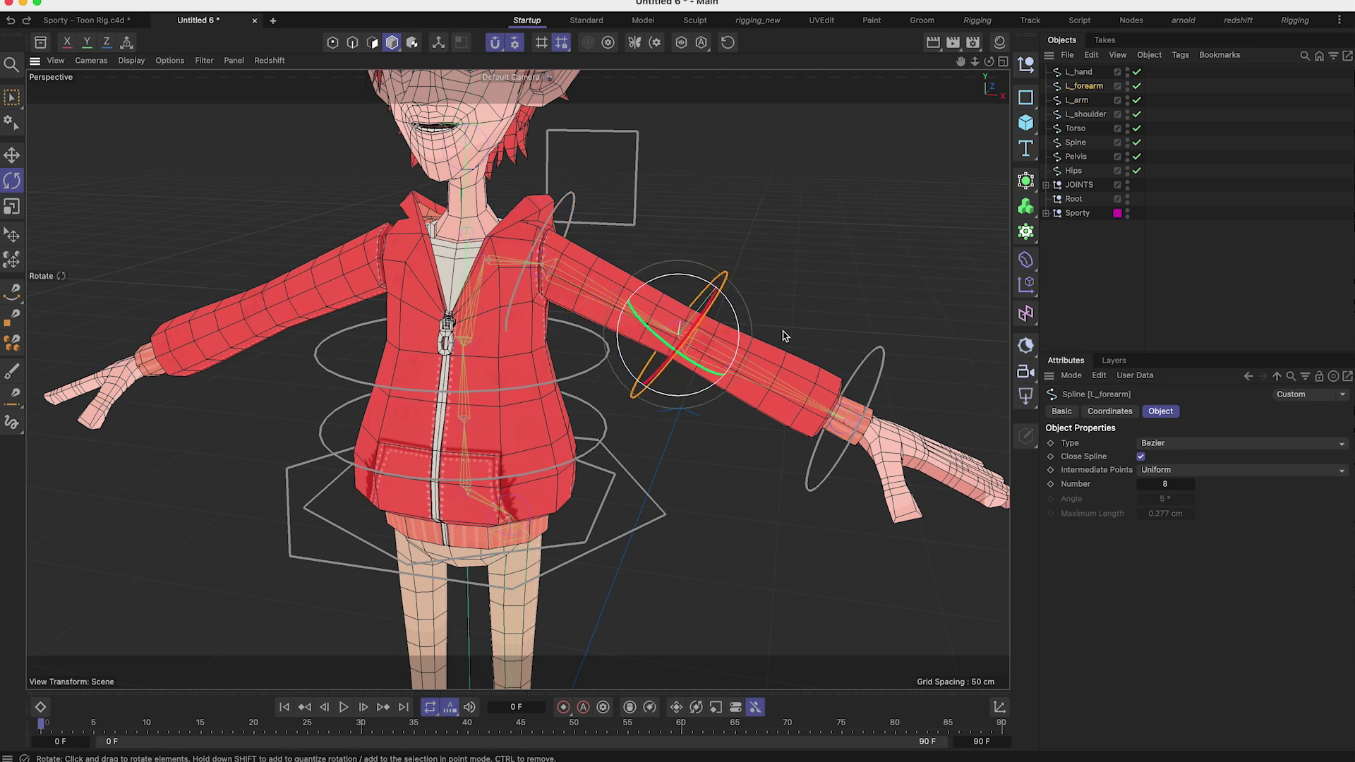
click(882, 370)
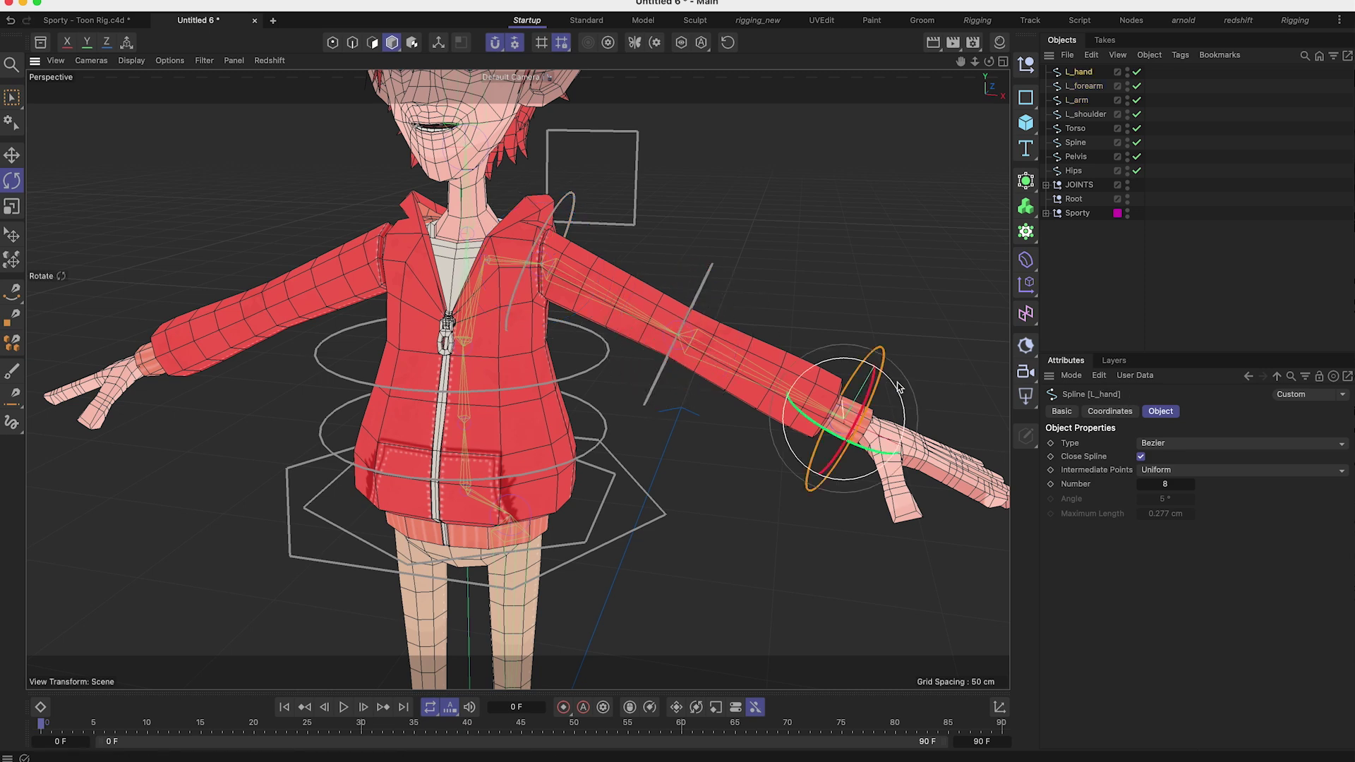
click(1154, 272)
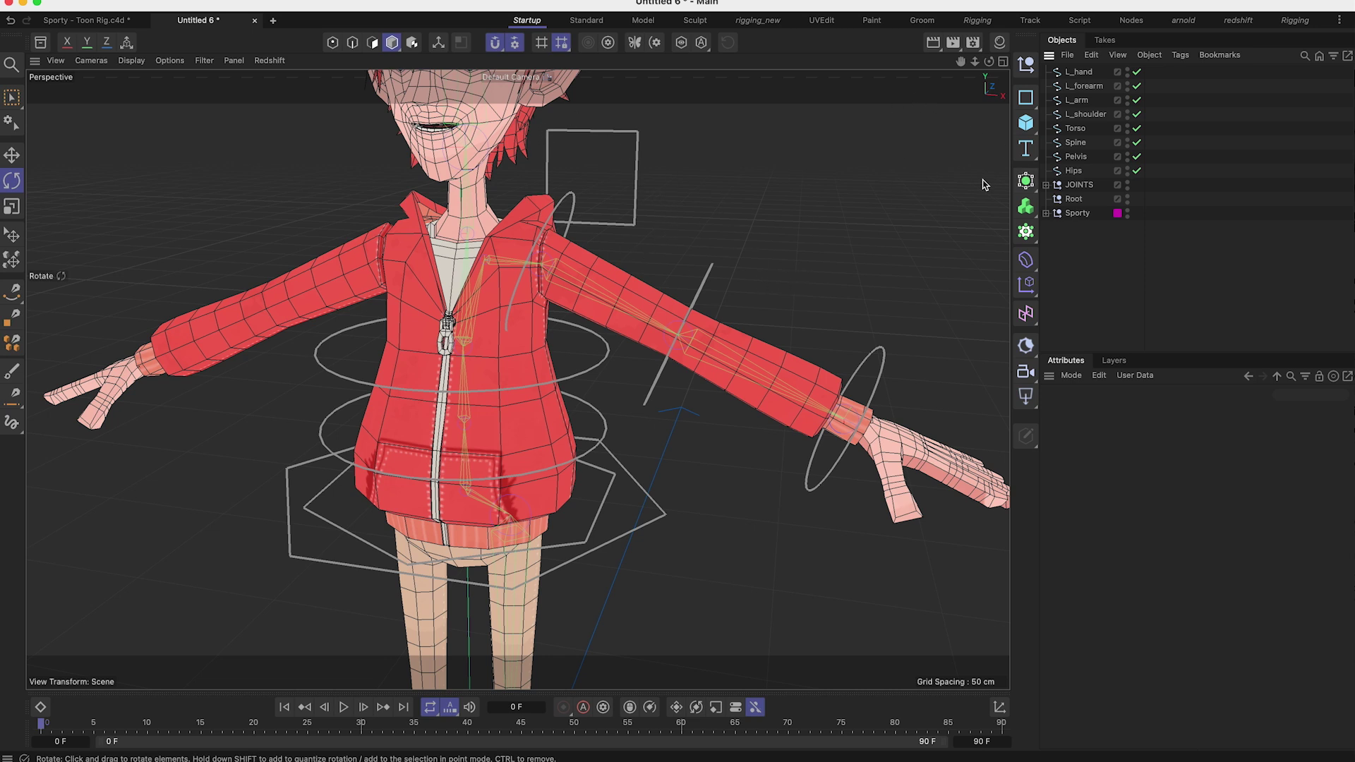
Step: Parent L_arm under L_shoulder, test the link by rotating L_shoulder, and undo the rotation
click(1085, 114)
drag(1077, 101, 1086, 114)
click(1087, 100)
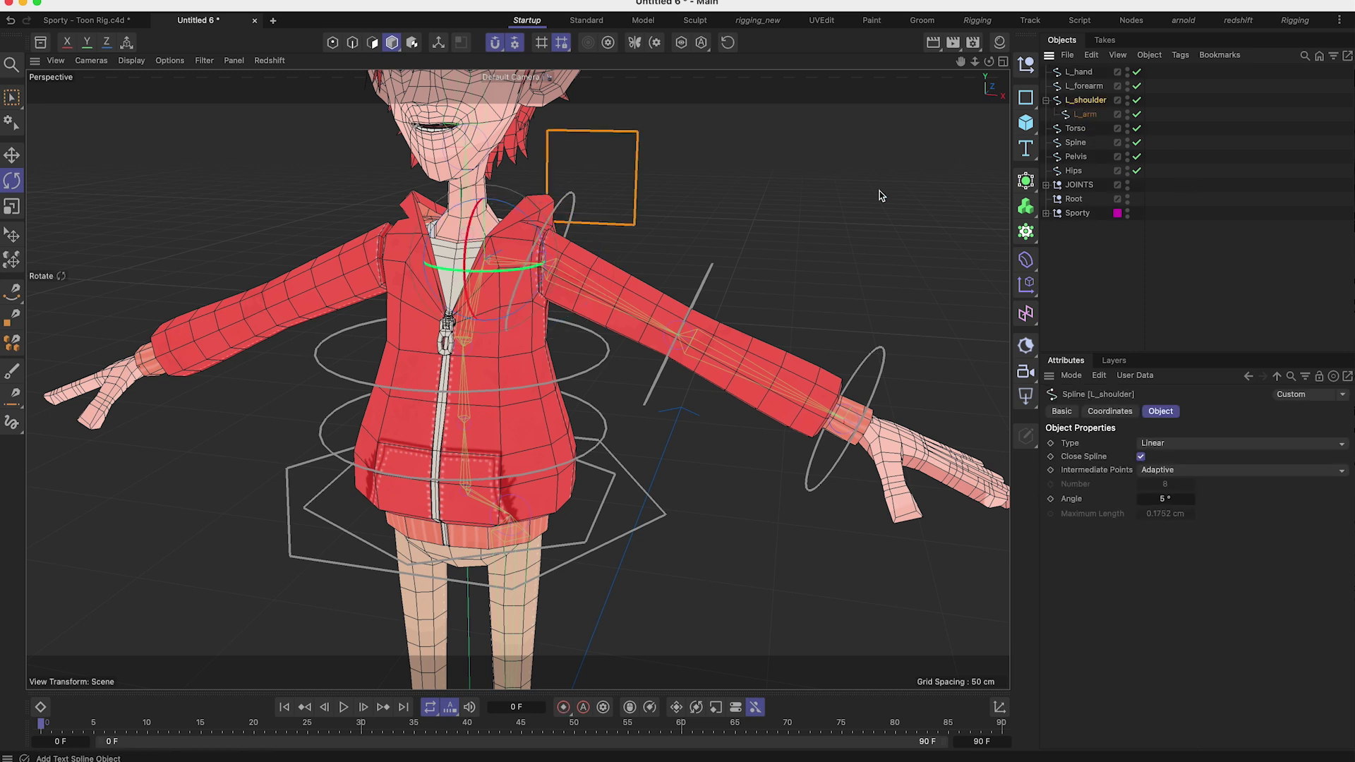
drag(540, 246, 497, 261)
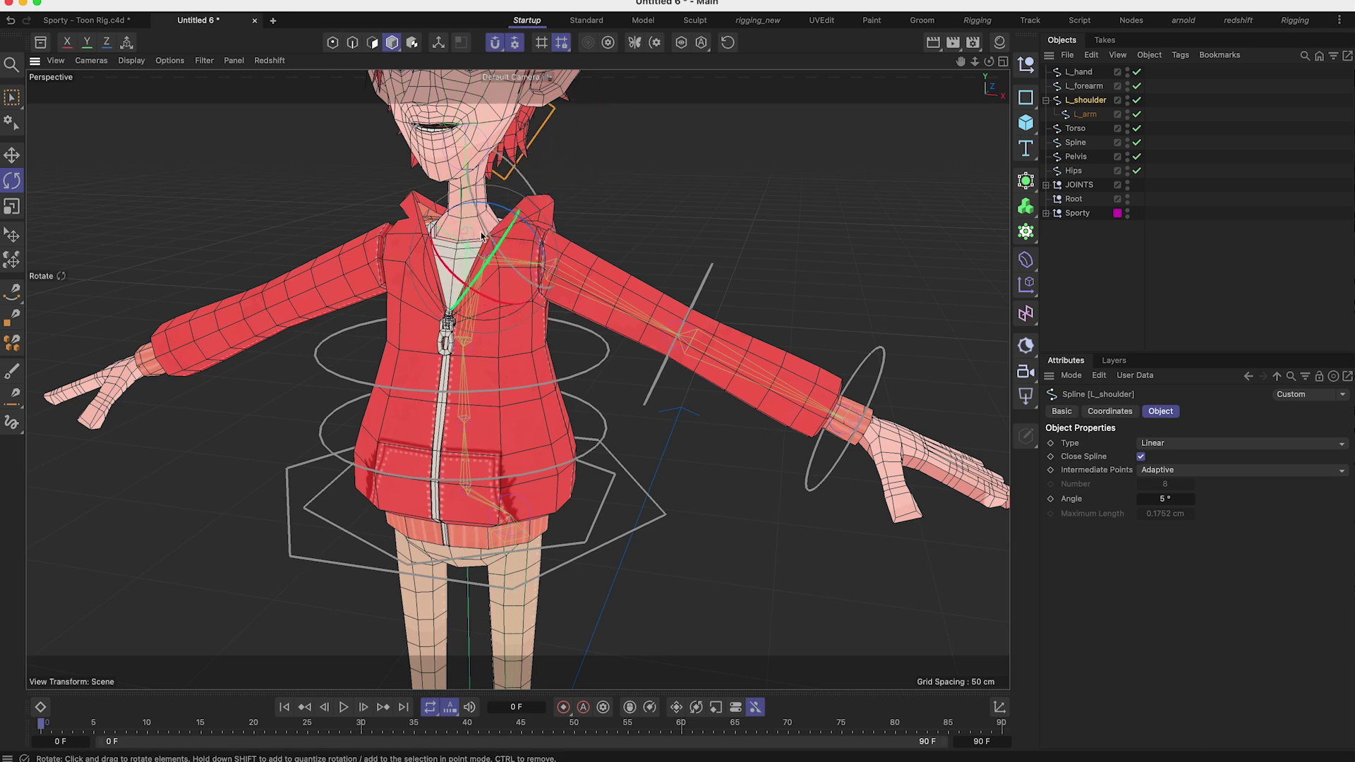
key(super+z)
Step: Complete the arm hierarchy by parenting L_forearm under L_arm and L_hand under L_forearm
click(1153, 258)
drag(1083, 86, 1108, 116)
click(1130, 227)
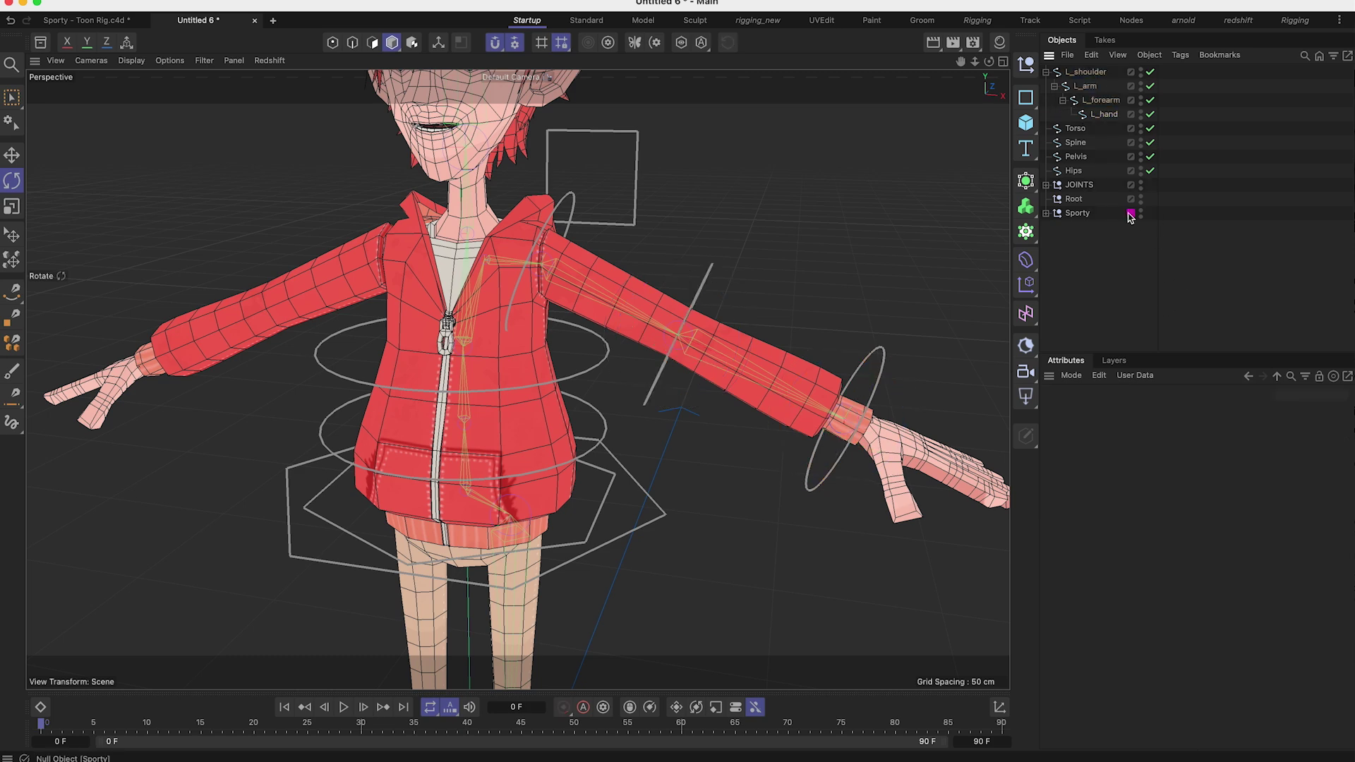
Step: Build the body controller hierarchy with Pelvis and Spine as children of Hips, and Torso under Spine
click(1074, 173)
alt+middle_drag(520, 441, 603, 367)
alt+drag(603, 367, 515, 343)
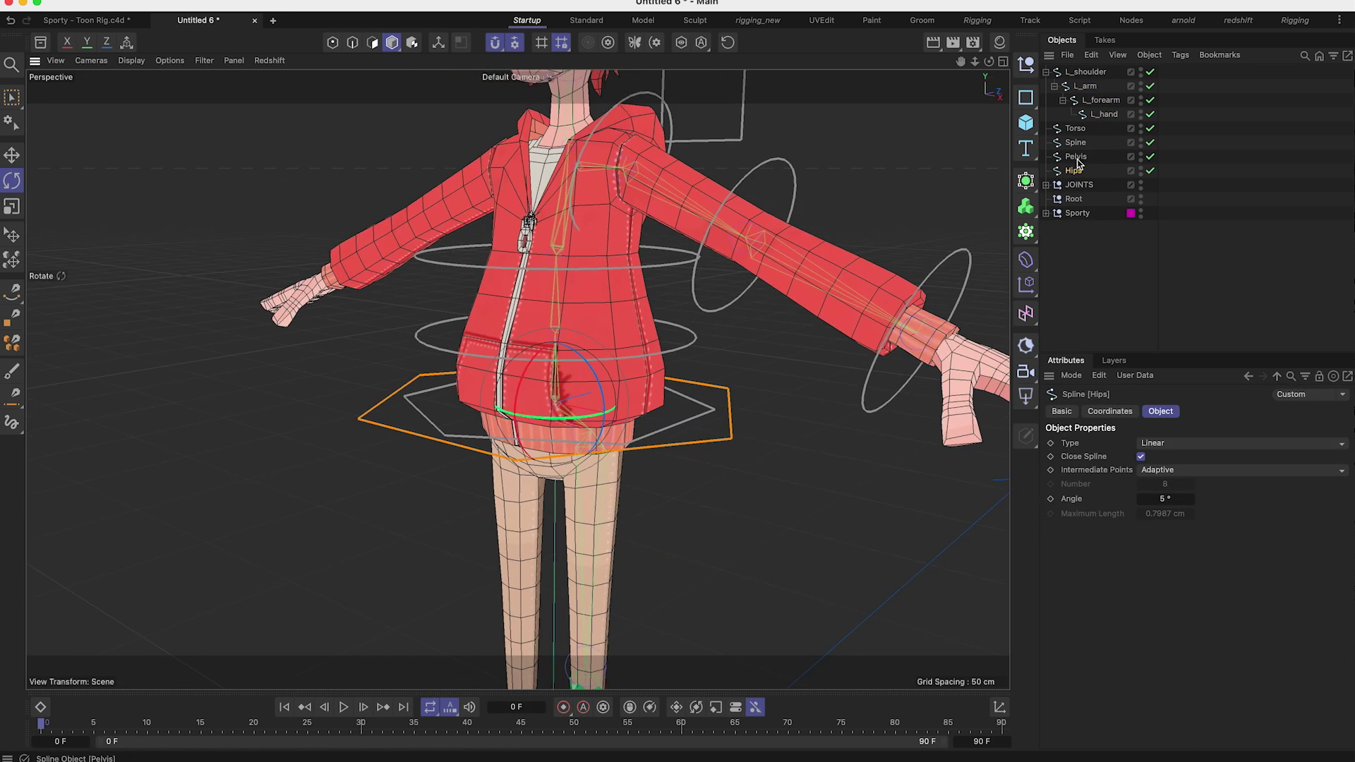
drag(1079, 162, 1078, 177)
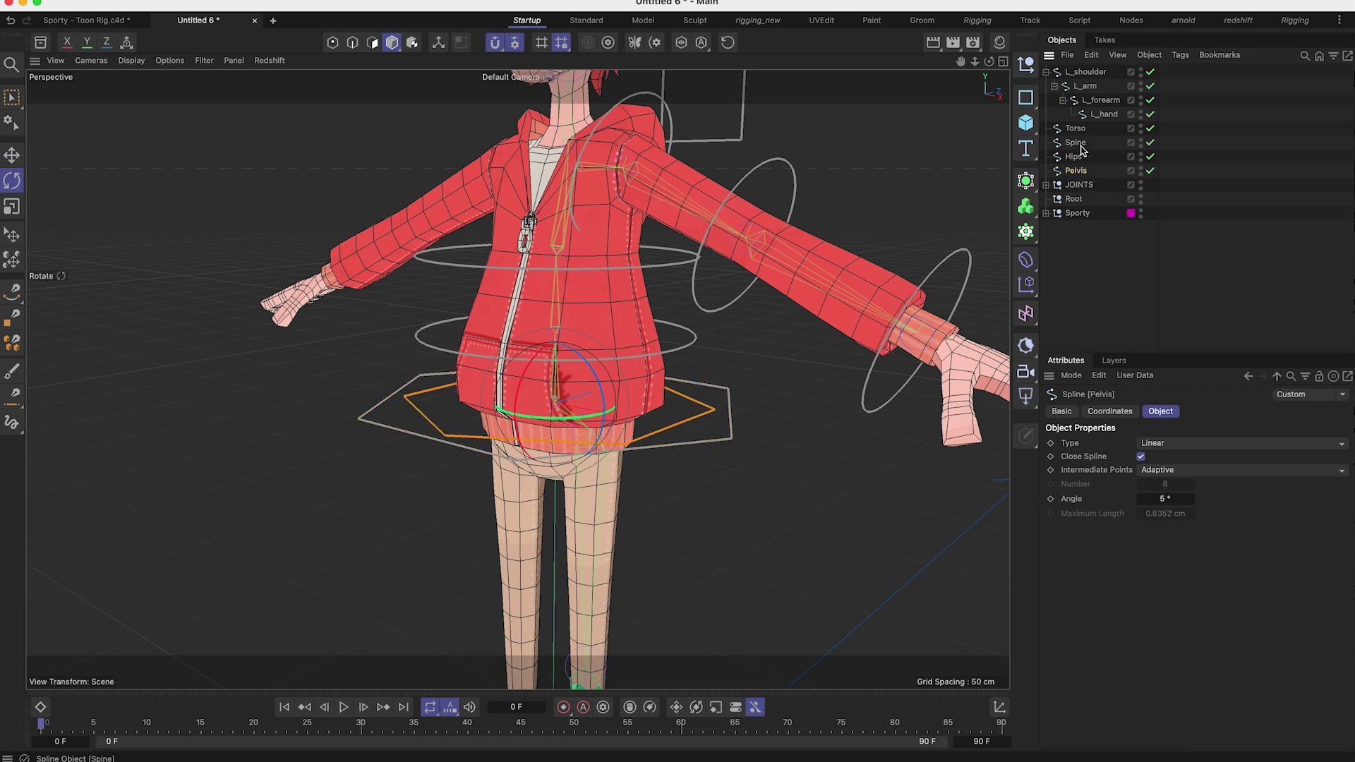
drag(1069, 165, 1087, 138)
click(1054, 156)
click(1054, 157)
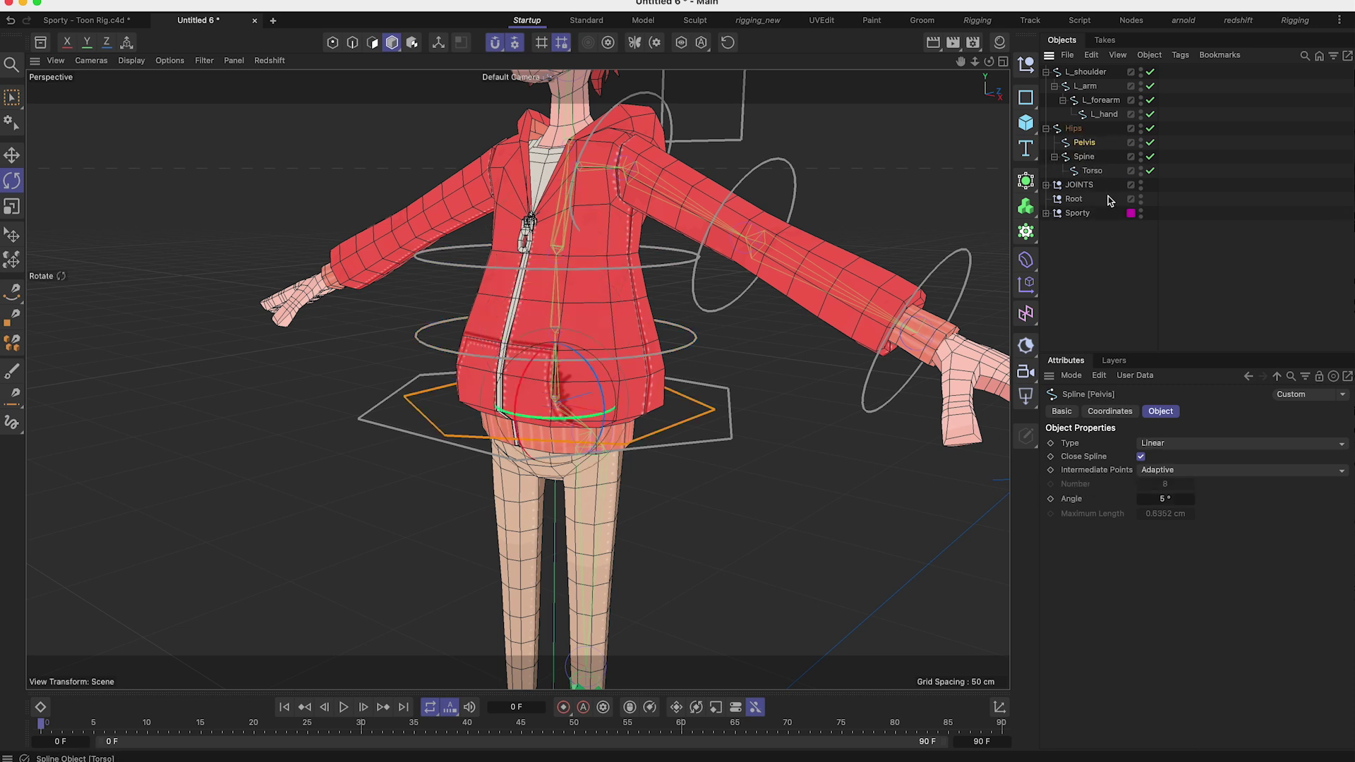
click(1153, 280)
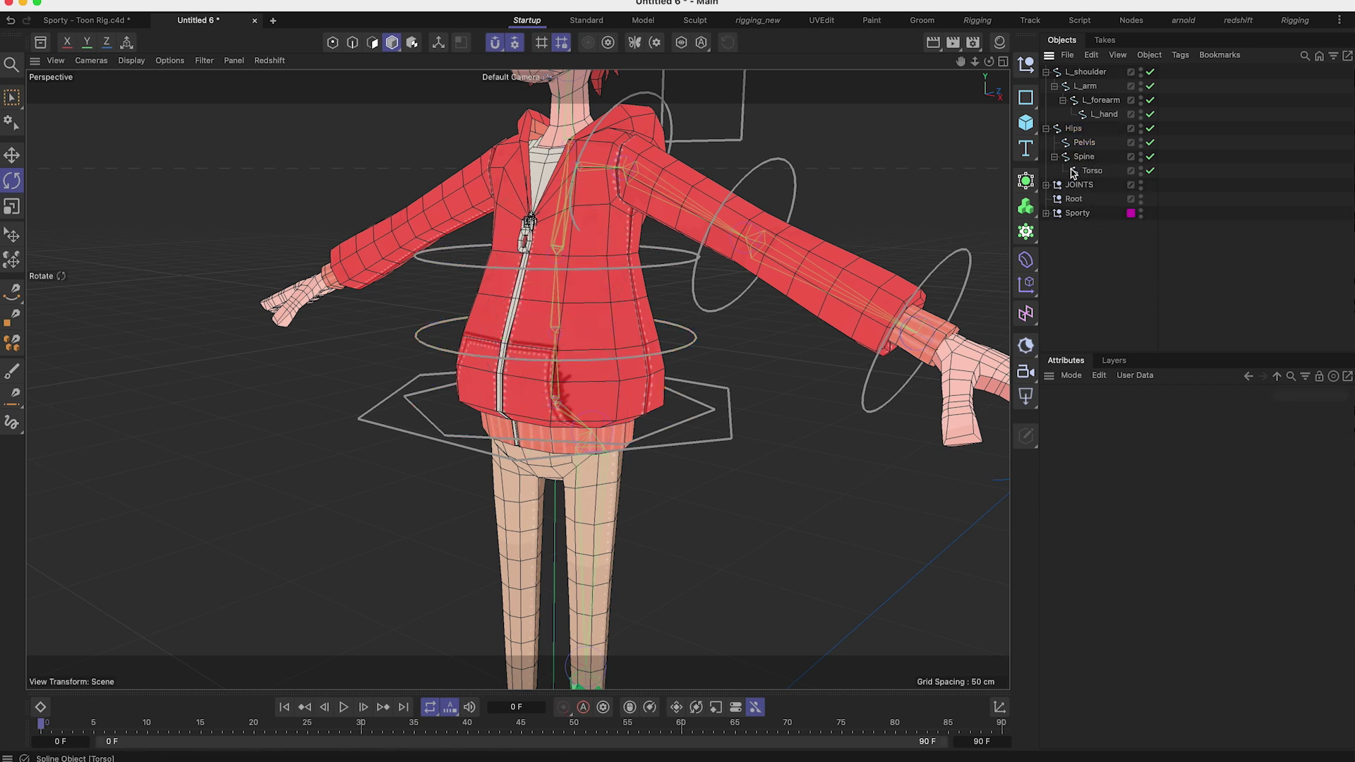
Step: Parent the L_shoulder controller chain under Torso
click(1080, 75)
alt+drag(536, 332, 672, 368)
click(716, 340)
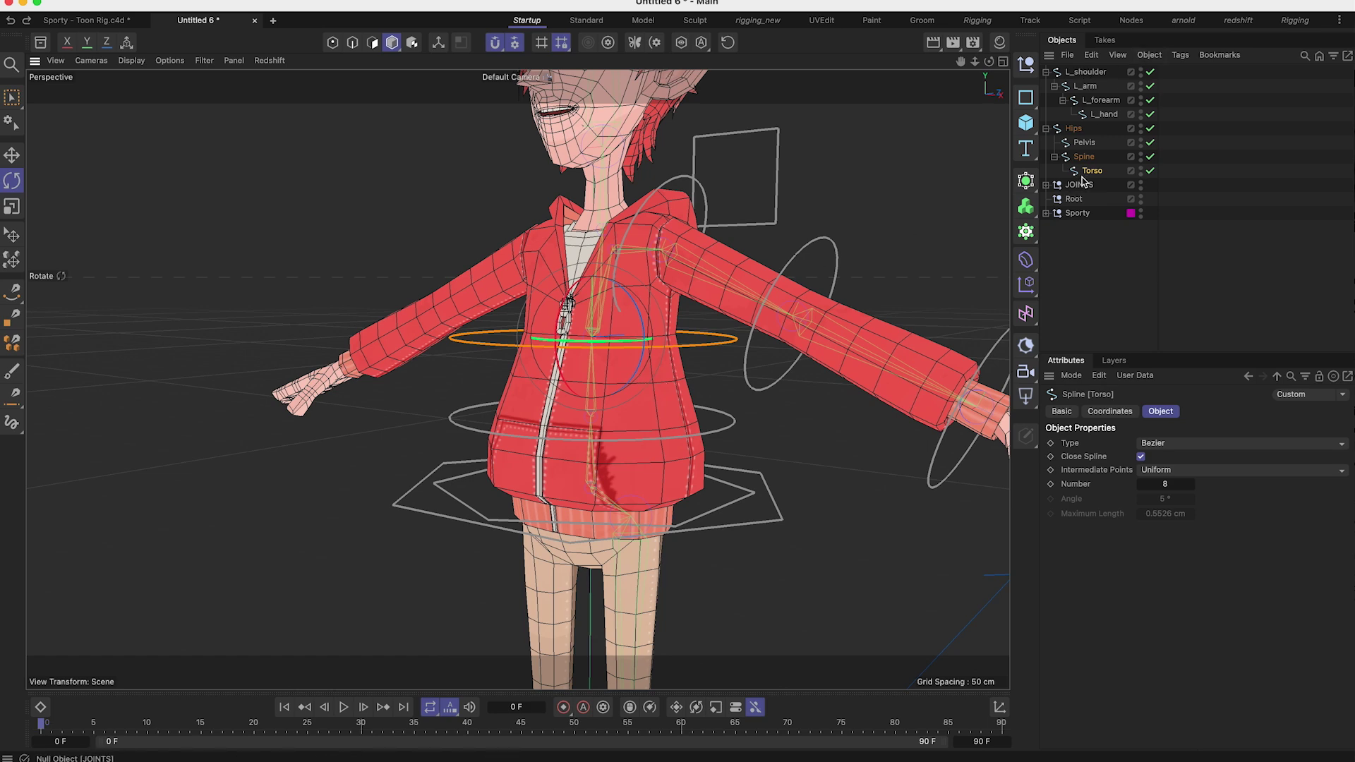
drag(1082, 73, 1093, 171)
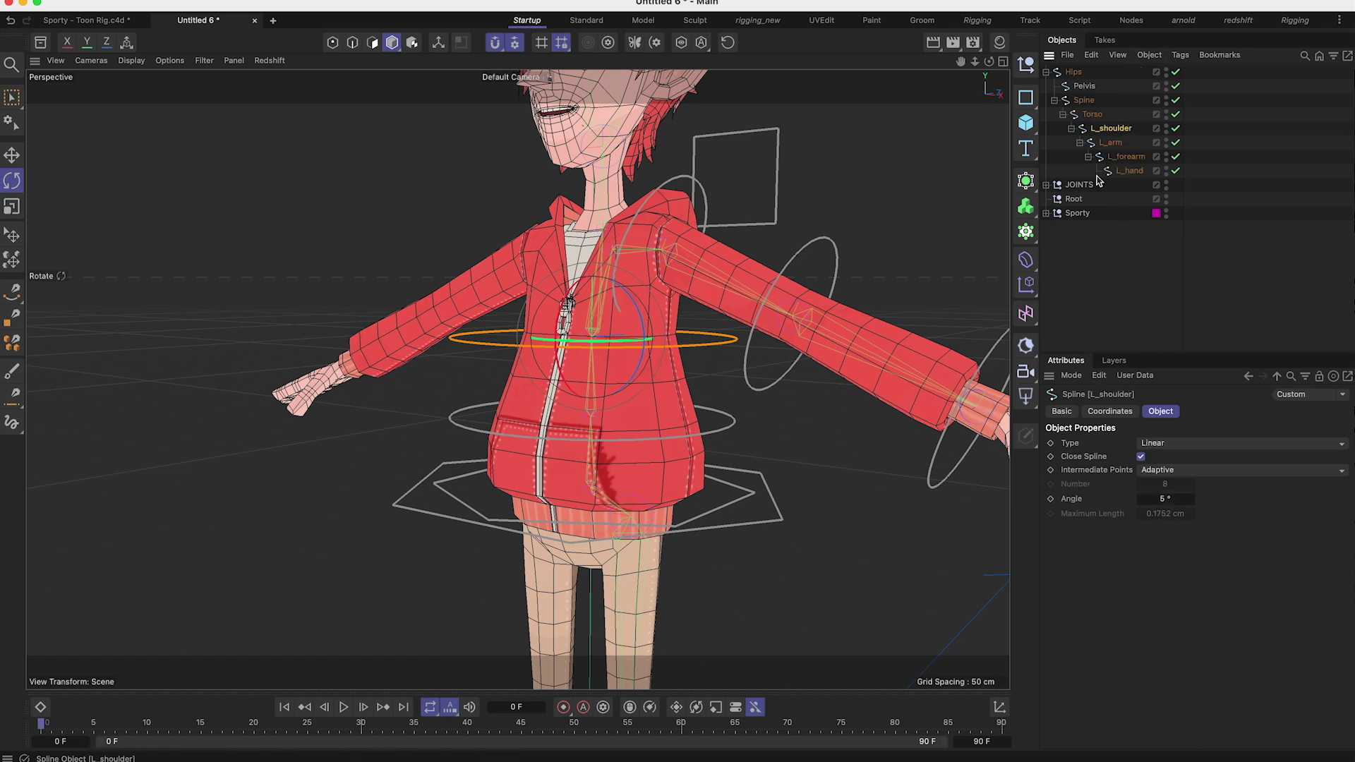
Step: Create a circle spline for the neck controller and set its plane to XZ
click(1073, 71)
scroll(549, 343, down, 10)
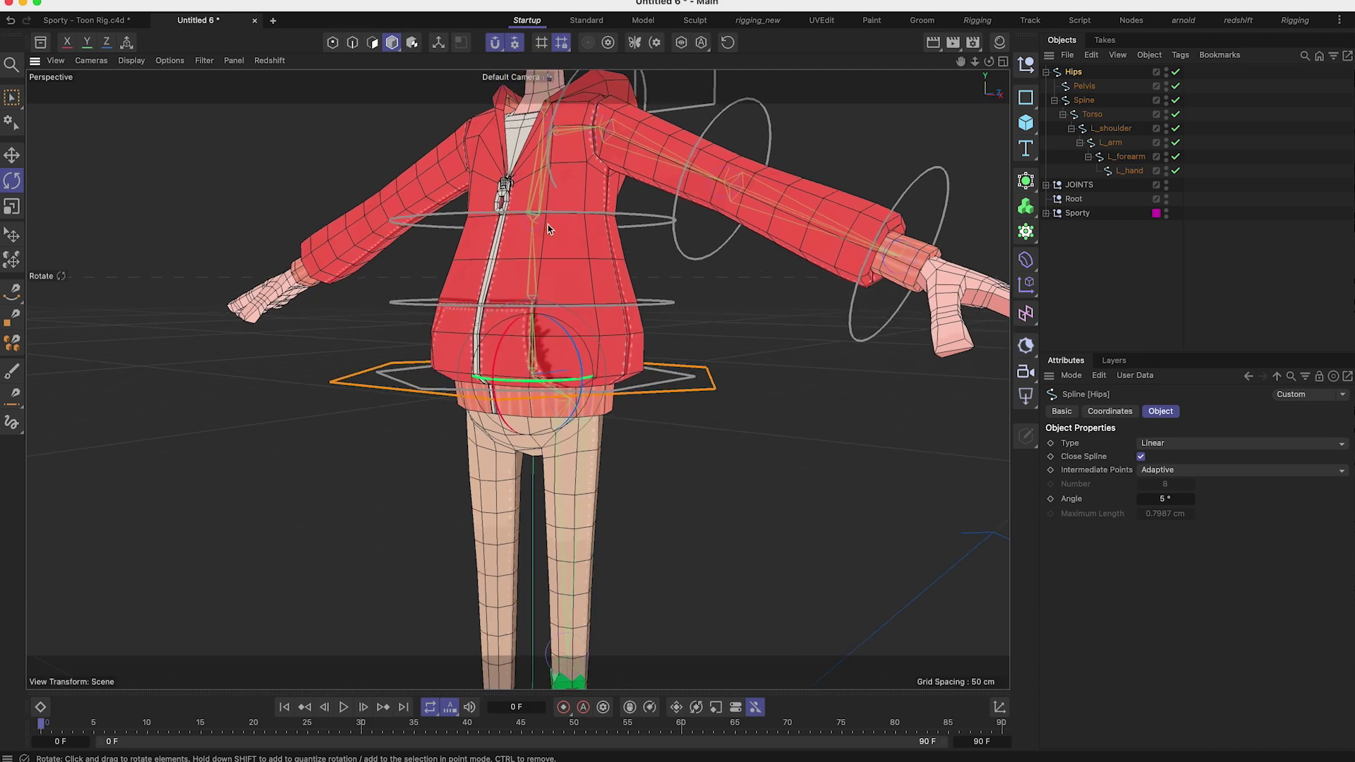
alt+drag(549, 344, 437, 317)
scroll(554, 281, up, 6)
alt+drag(564, 278, 551, 232)
alt+middle_drag(550, 231, 591, 326)
alt+drag(591, 326, 698, 337)
alt+middle_drag(574, 125, 556, 183)
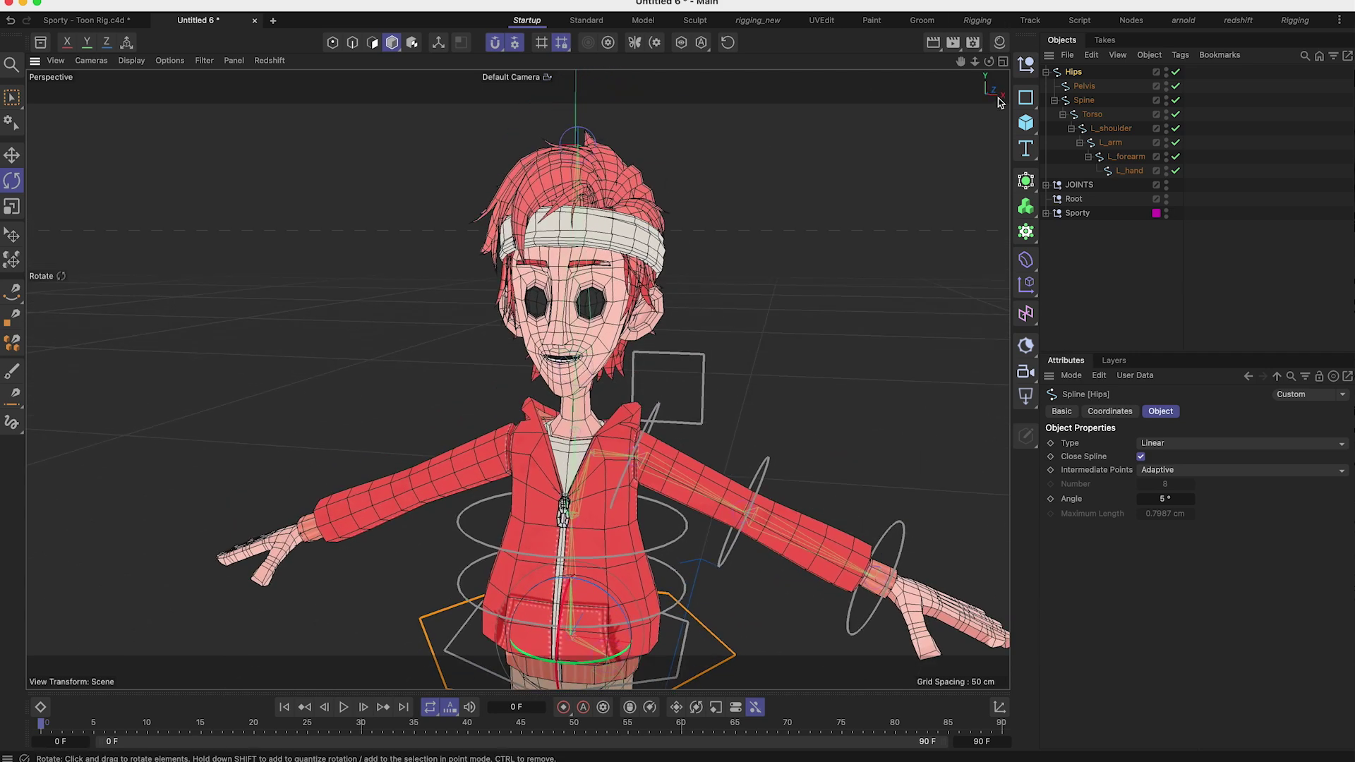
click(1025, 97)
click(1143, 124)
alt+middle_drag(966, 588, 922, 351)
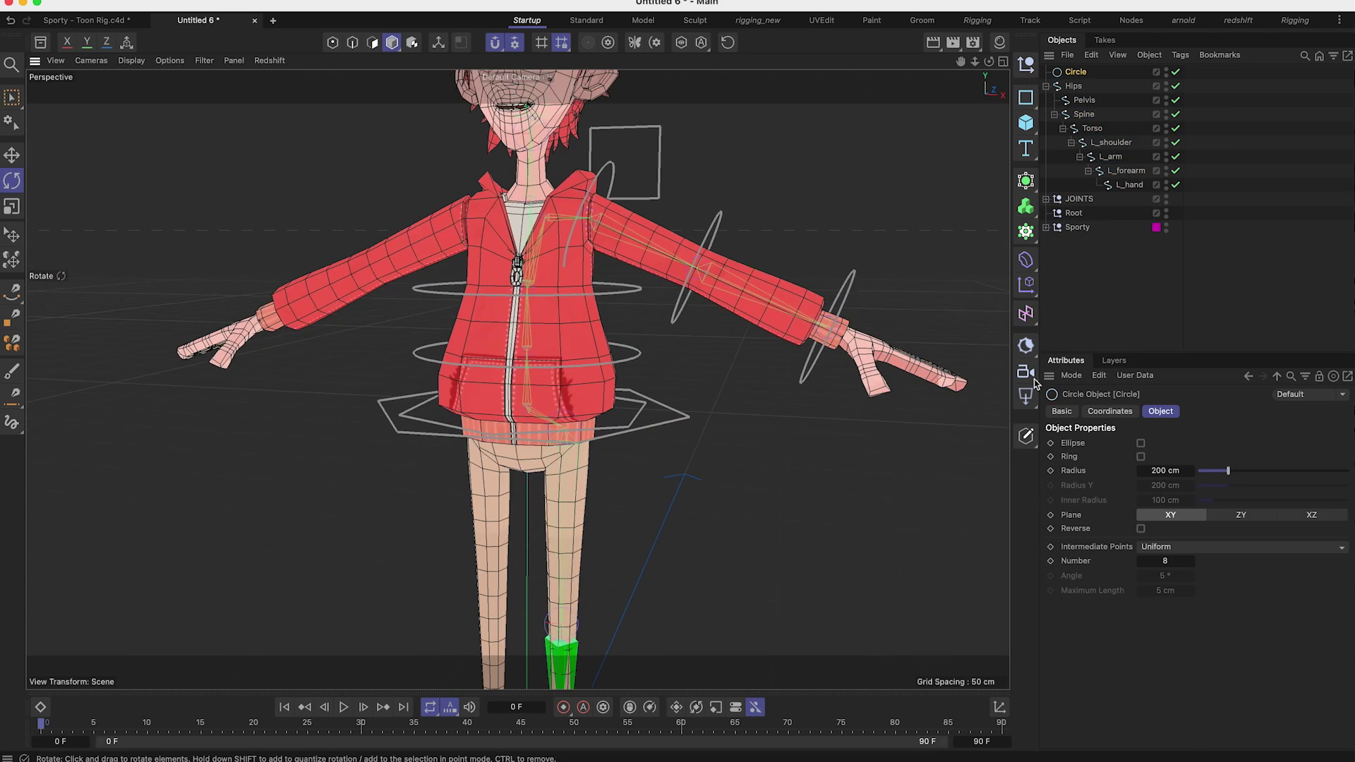
click(1310, 515)
Step: Move the new circle up to the base of the neck and scale it down to a small ring
scroll(571, 349, down, 5)
alt+middle_drag(571, 350, 578, 457)
key(e)
alt+middle_drag(491, 338, 518, 378)
drag(517, 378, 589, 340)
scroll(589, 339, up, 5)
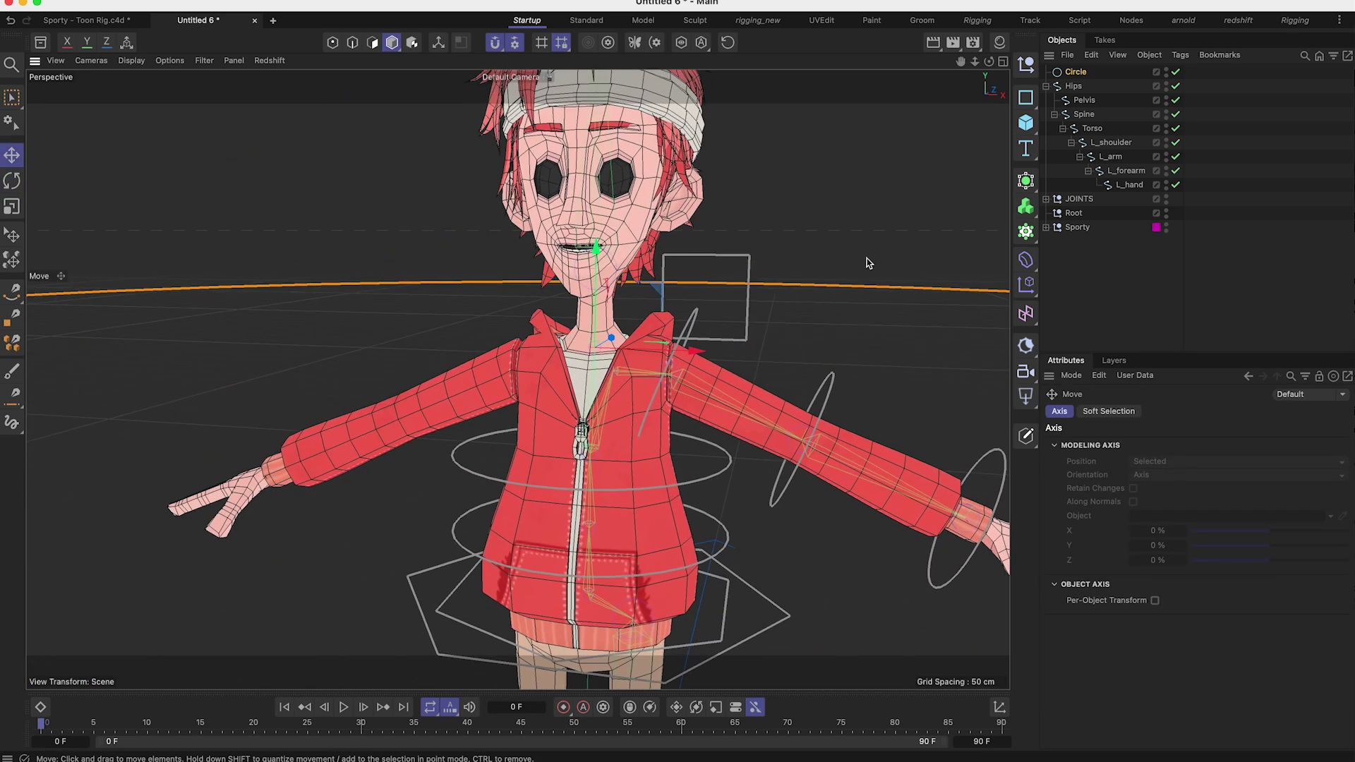
key(t)
drag(863, 243, 366, 313)
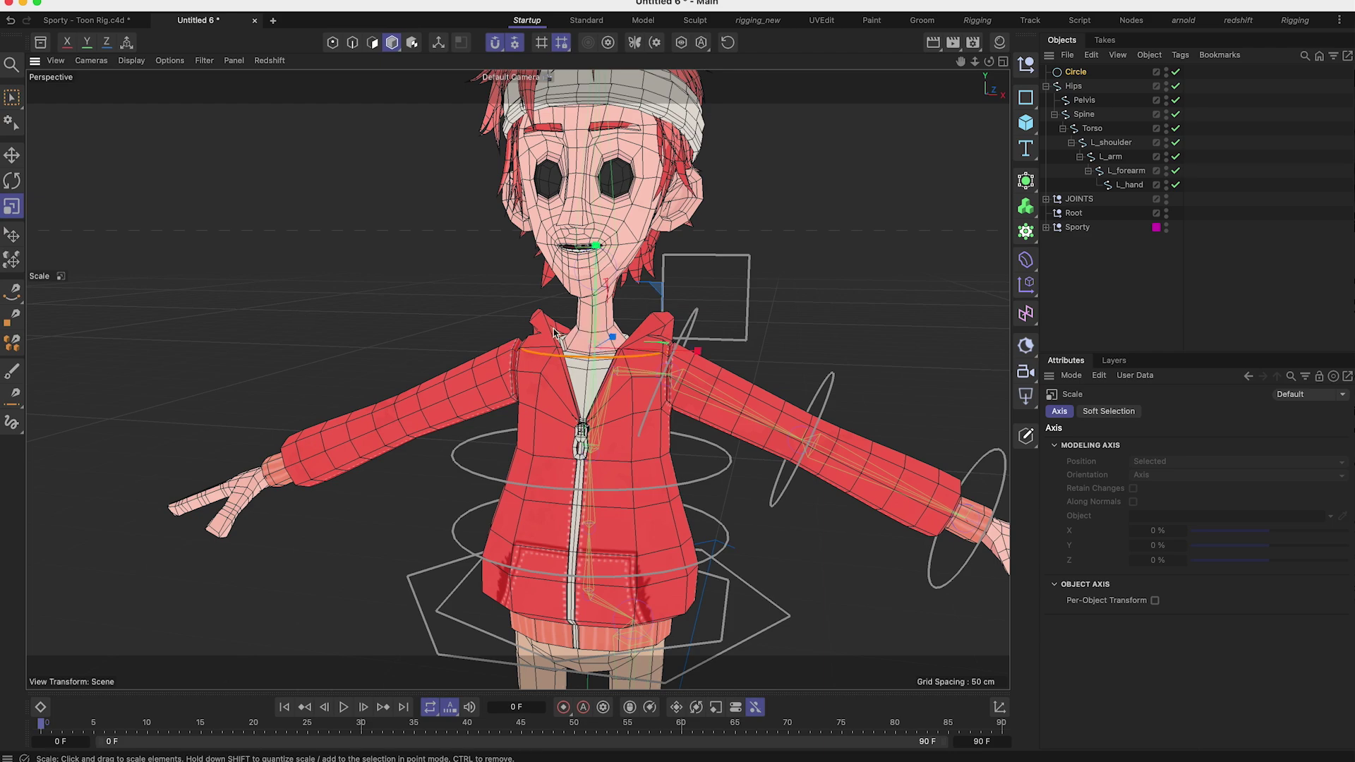
Step: Raise the circle to the middle of the neck and size it as a ring slightly wider than the neck
scroll(636, 363, up, 5)
key(e)
drag(672, 329, 671, 240)
alt+drag(672, 247, 577, 300)
key(t)
alt+drag(699, 337, 671, 320)
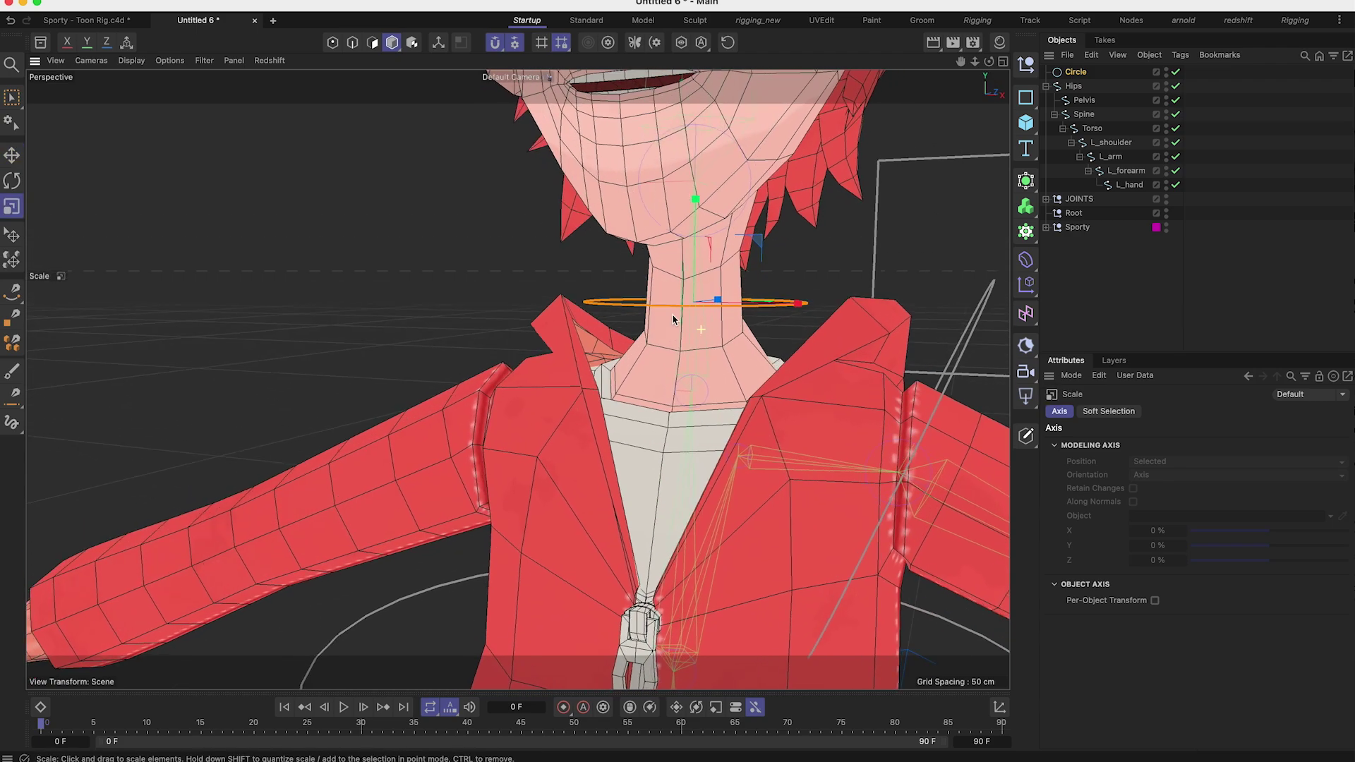
Step: Convert the neck circle into an editable spline and snap its axis down onto the neck joint
click(1080, 74)
key(c)
alt+middle_drag(747, 250, 670, 241)
scroll(657, 247, down, 3)
alt+drag(656, 247, 656, 279)
click(438, 43)
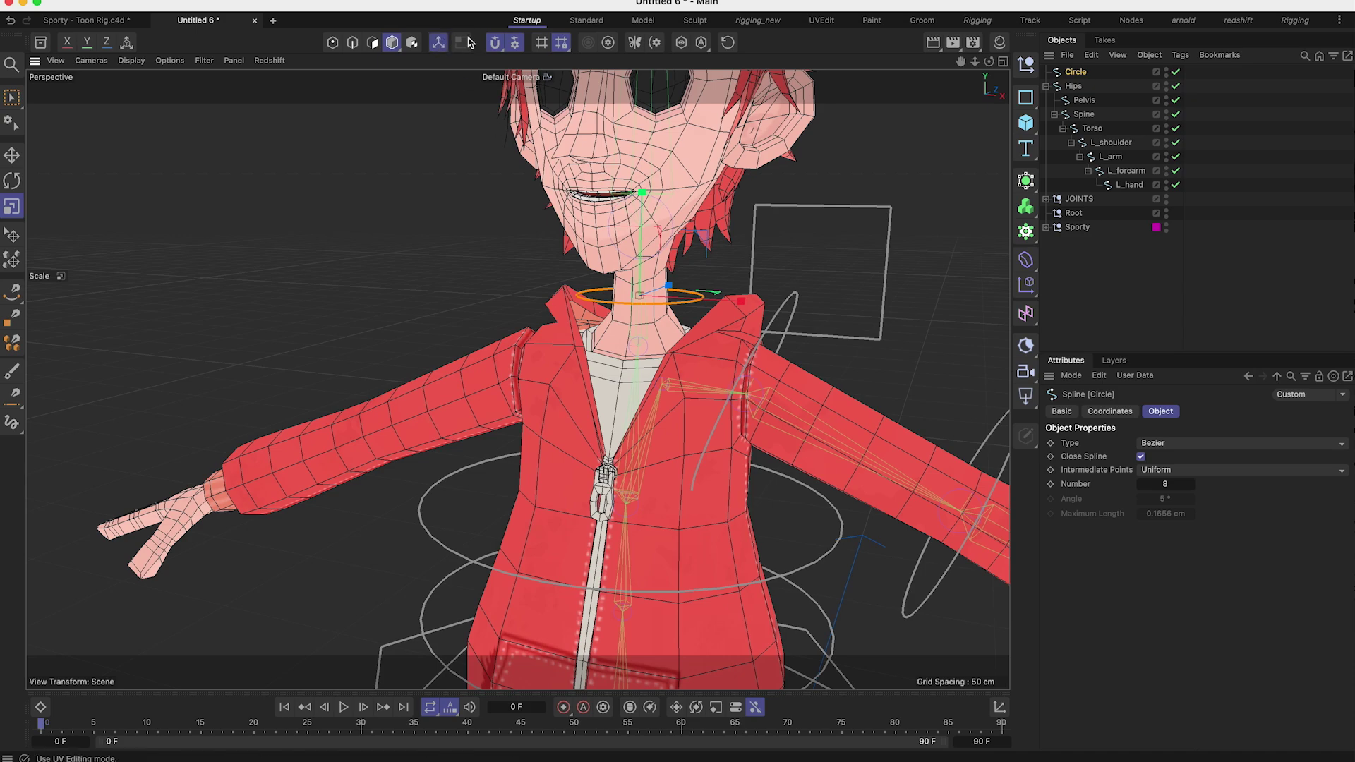
key(e)
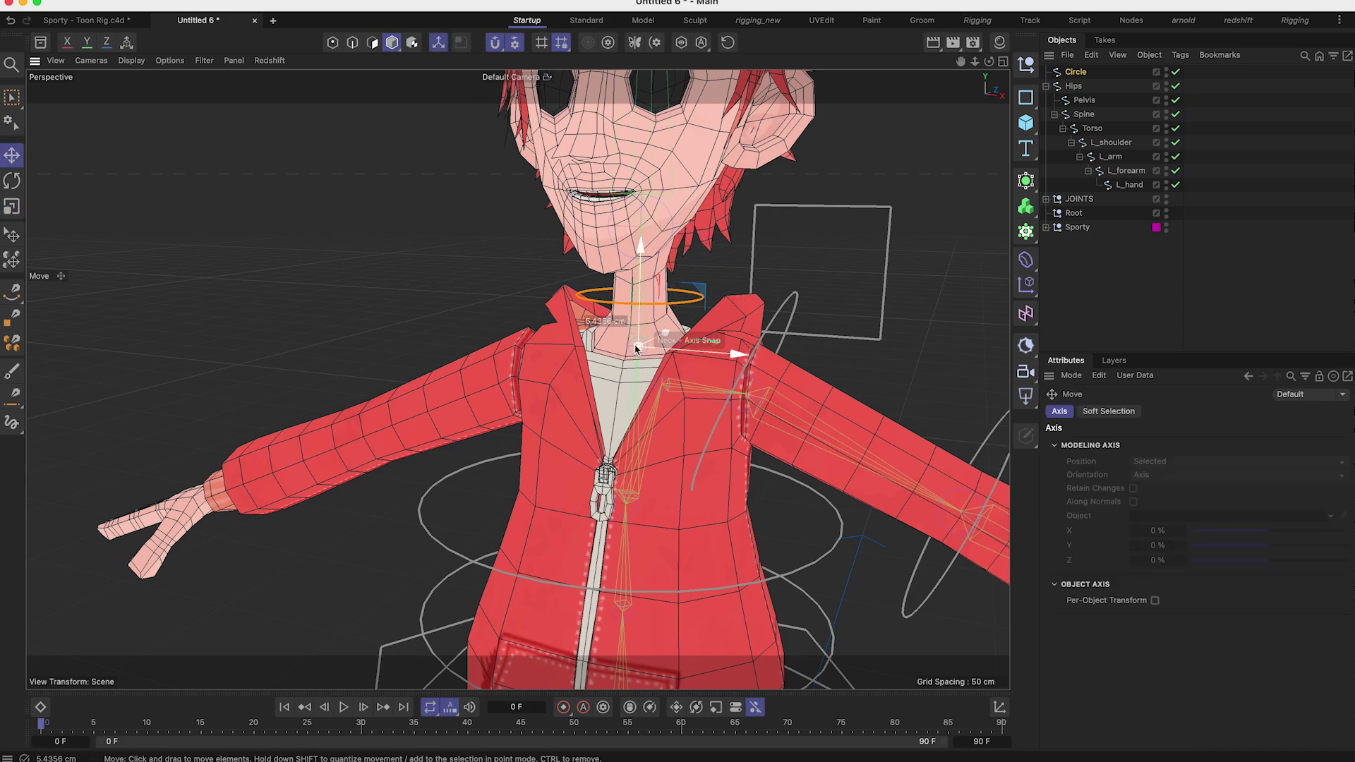
alt+drag(734, 342, 748, 285)
Step: Add another circle spline and orient it on the XZ plane
scroll(678, 288, down, 5)
click(1044, 123)
click(1026, 97)
click(1150, 121)
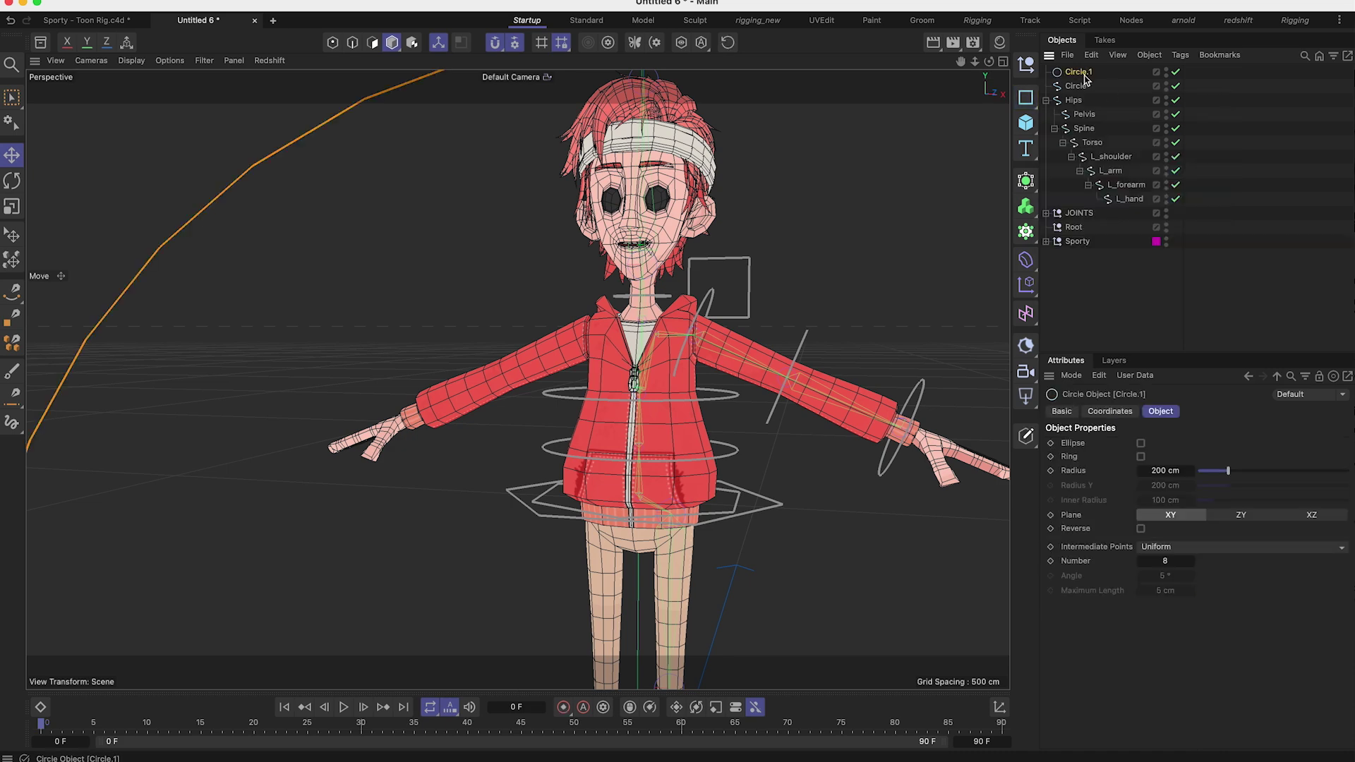
click(1313, 515)
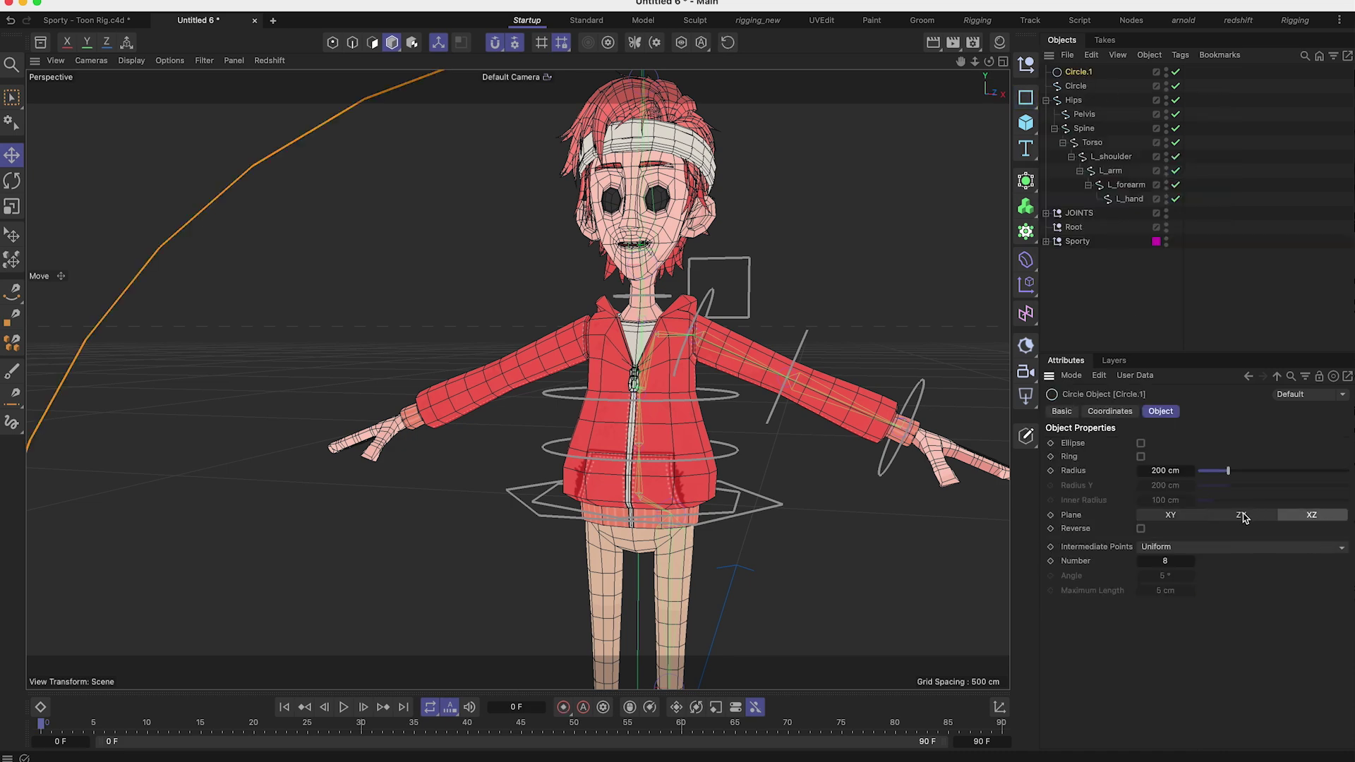
click(1245, 517)
click(1313, 515)
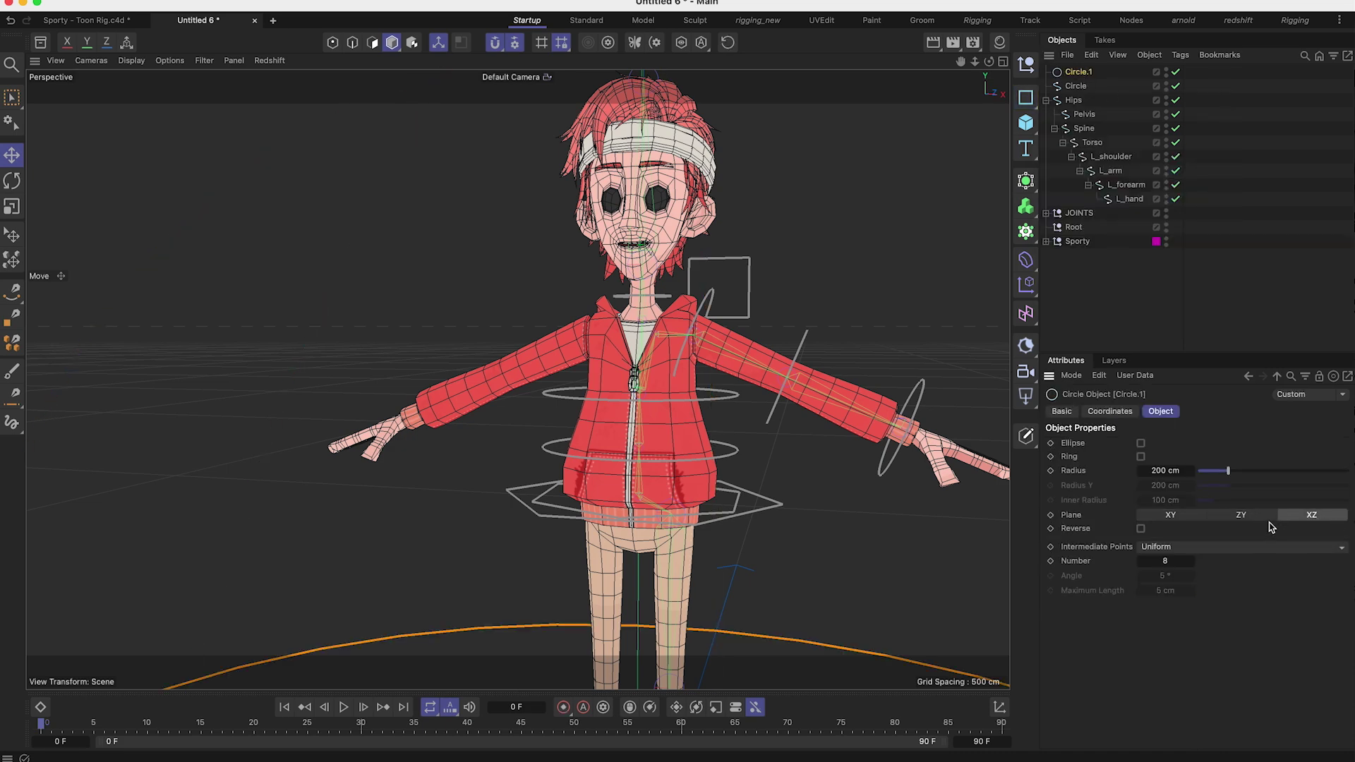
Step: Scale the new circle down to a ring slightly wider than the head and raise it above the hair
scroll(667, 452, down, 5)
key(e)
drag(640, 451, 630, 192)
alt+drag(776, 229, 282, 218)
key(t)
scroll(652, 178, up, 3)
scroll(653, 178, up, 4)
alt+drag(748, 258, 683, 224)
key(e)
alt+drag(702, 475, 635, 468)
scroll(635, 472, up, 5)
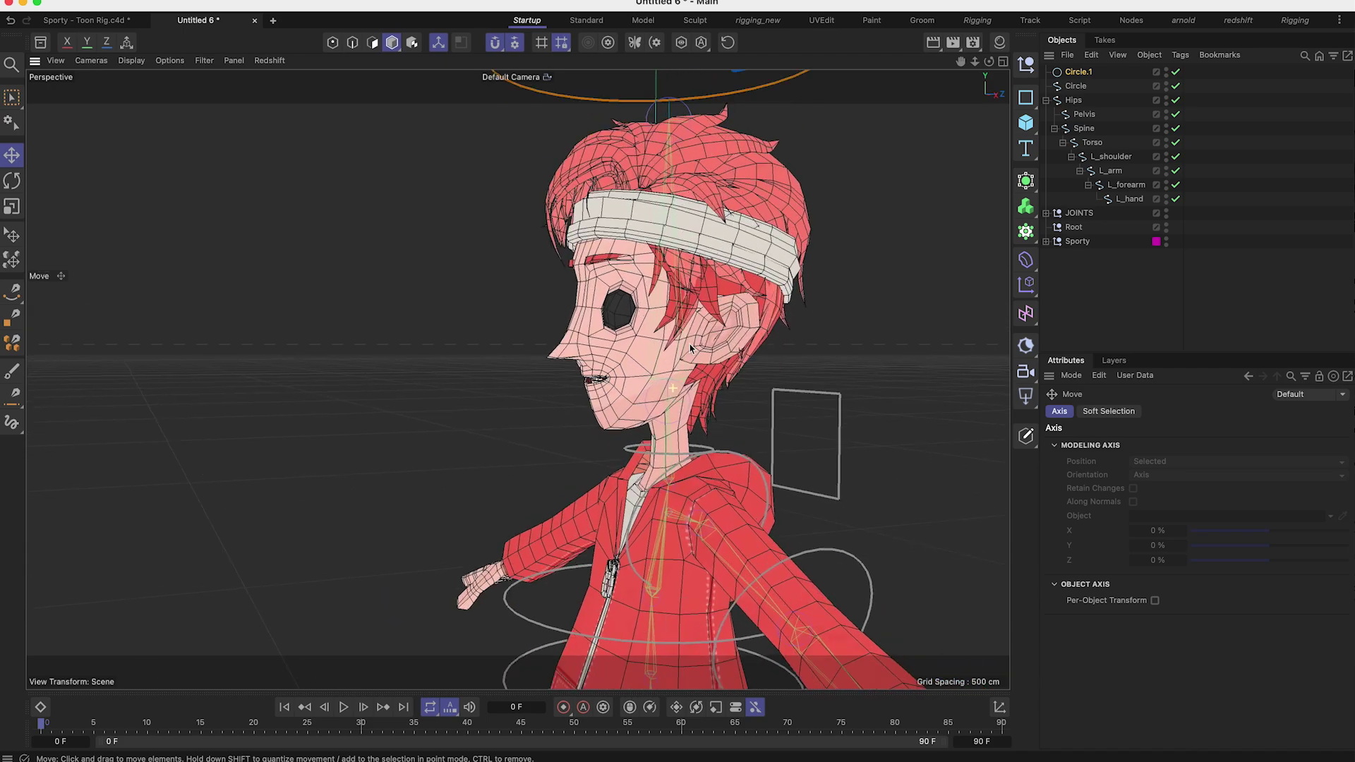
scroll(669, 420, down, 5)
alt+middle_drag(670, 208, 656, 321)
alt+drag(655, 321, 681, 308)
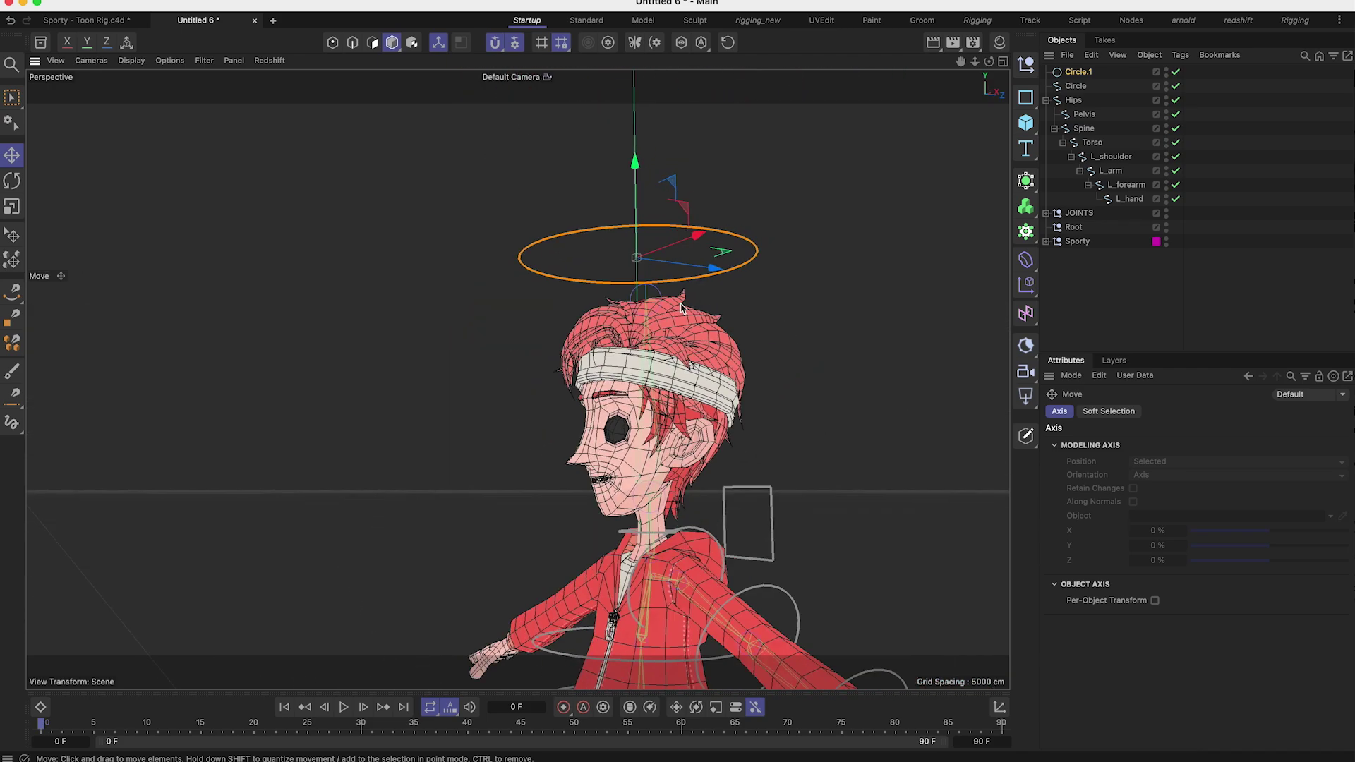
alt+drag(641, 508, 681, 521)
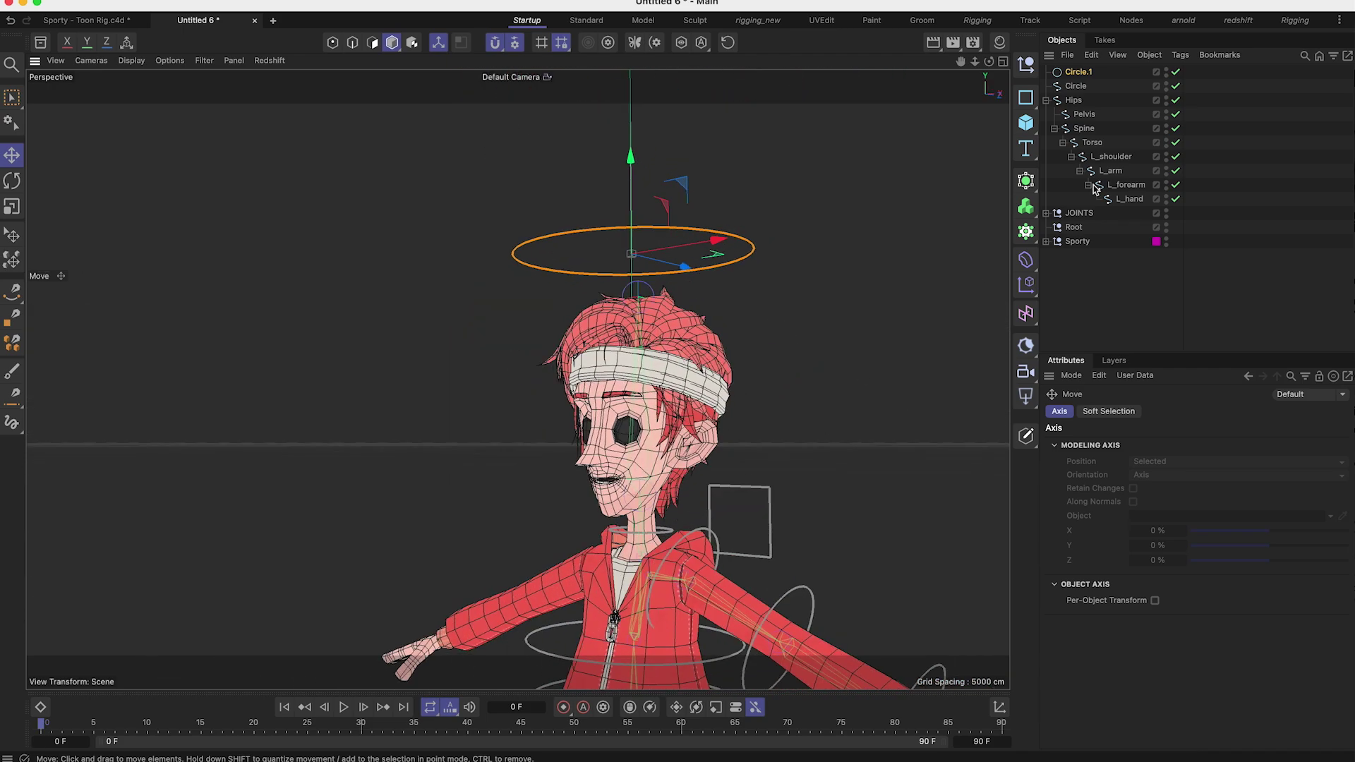
Step: Convert the circle above the head into an editable spline and snap its axis down onto the head joint
click(1084, 73)
key(c)
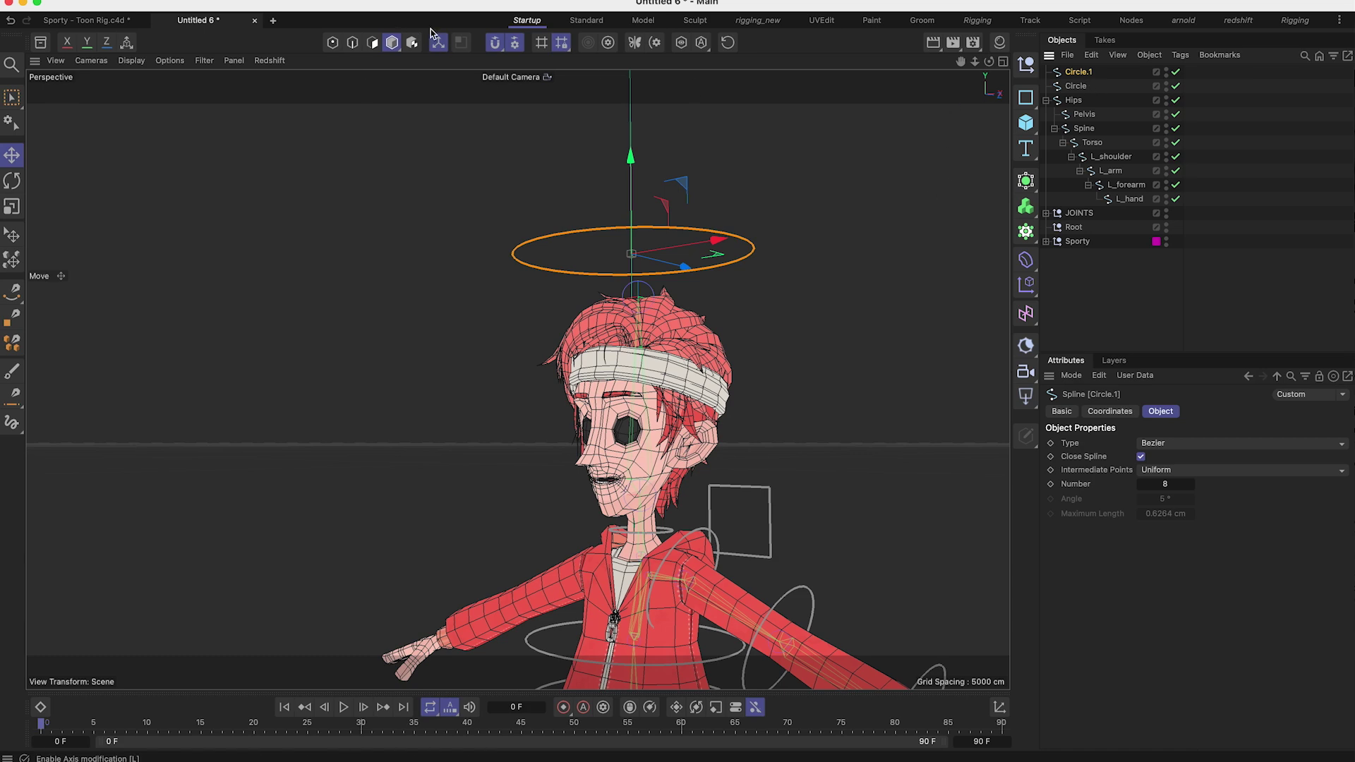
drag(776, 368, 602, 489)
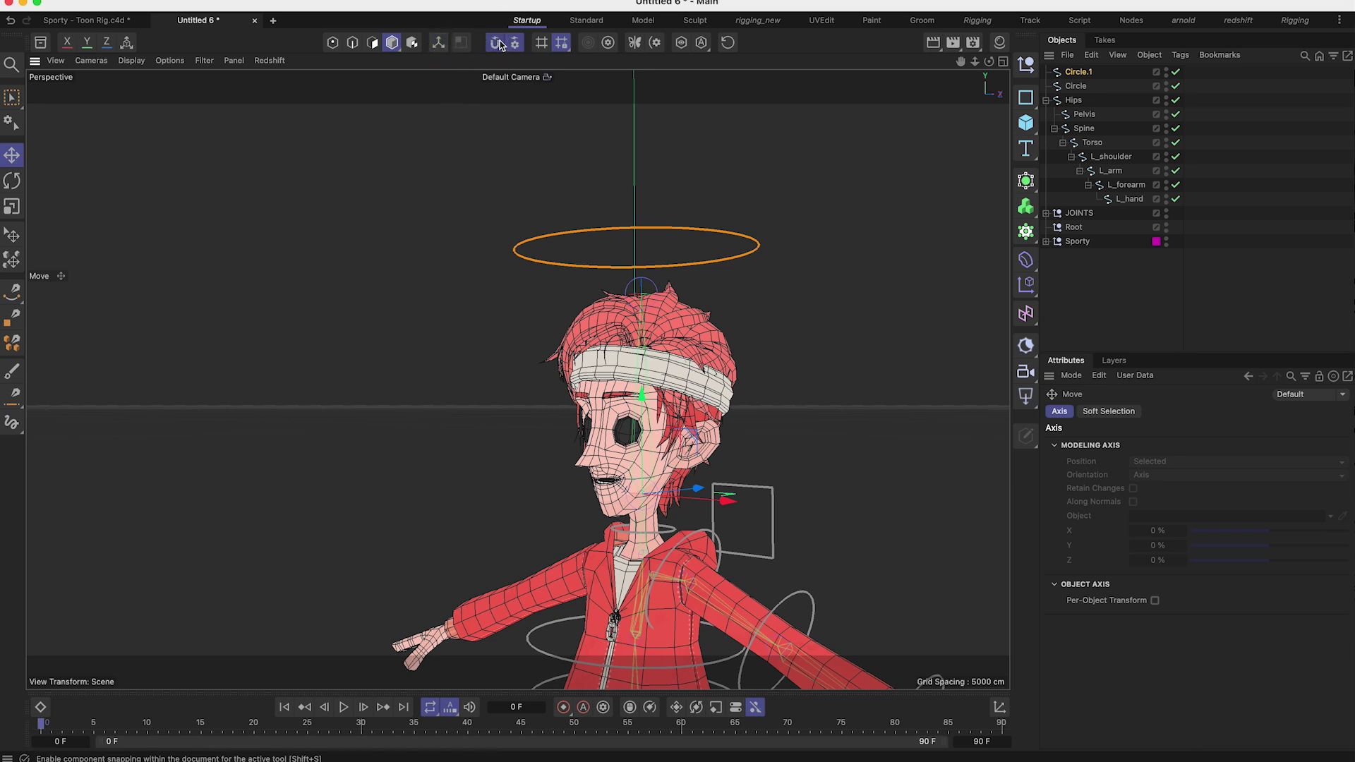
Step: Rename the neck circle as Neck and the circle above the head as Head
double_click(1078, 87)
text(Nec)
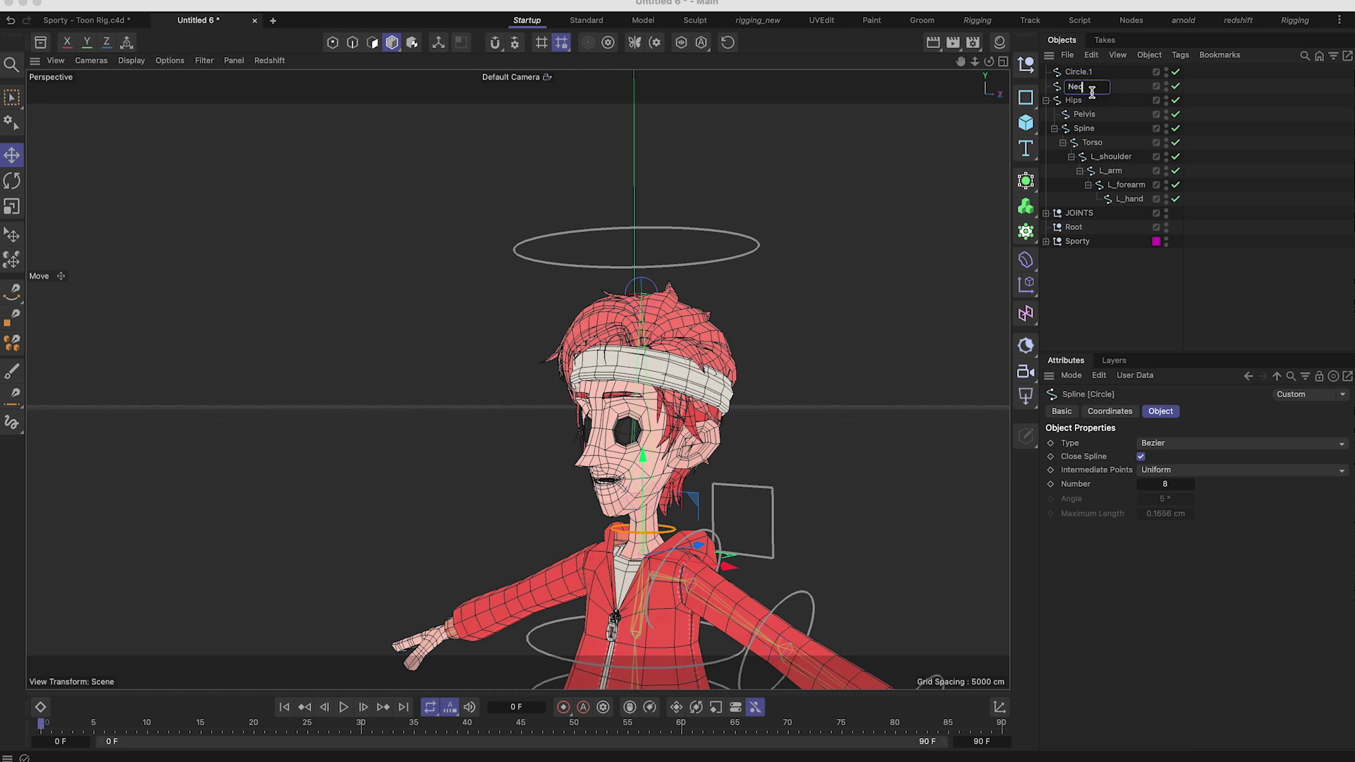
text(k)
double_click(1081, 72)
text(Head)
key(Return)
Step: Parent the Head spline under Neck and Neck under Torso, and collapse the L_shoulder branch
drag(1075, 76, 1092, 143)
click(1090, 160)
click(1071, 157)
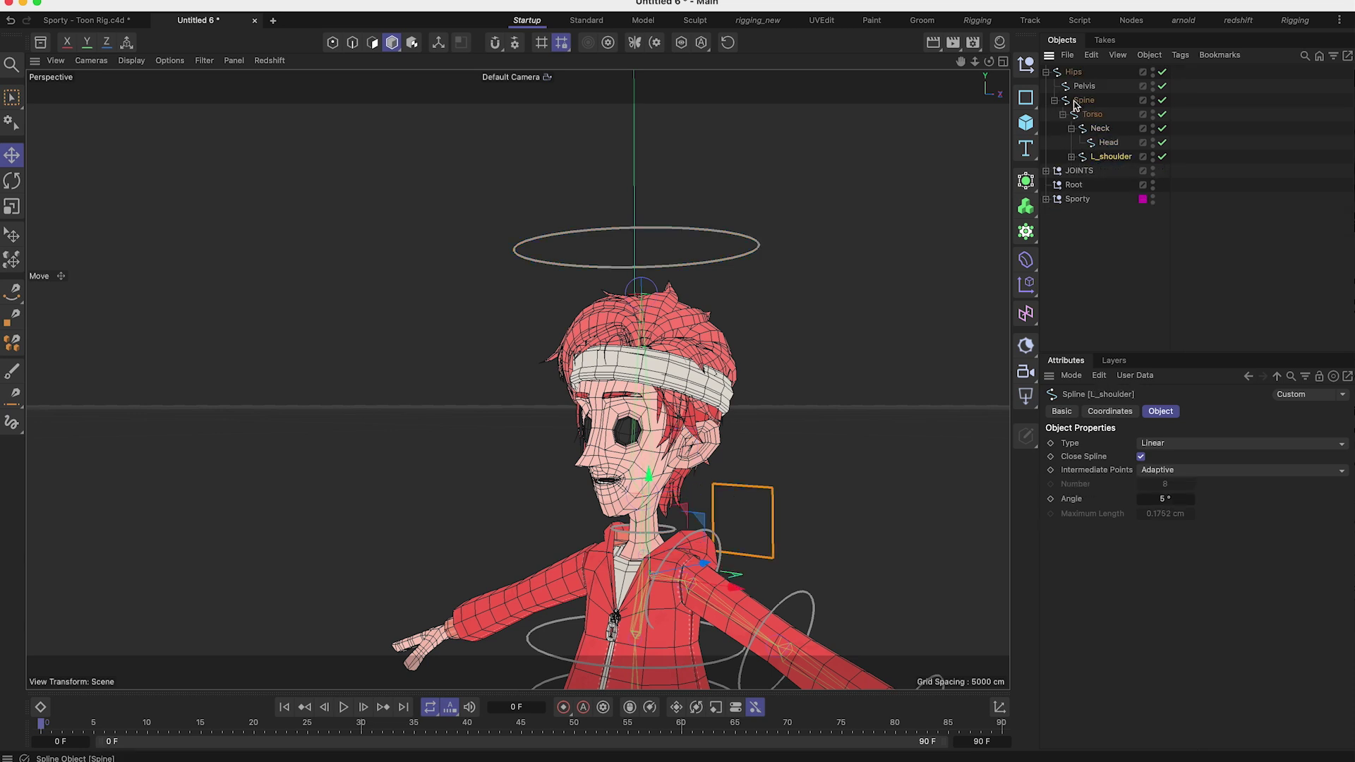
Step: Reorder the children of the Torso spline so that L_shoulder sits above Neck
alt+middle_drag(742, 520, 737, 419)
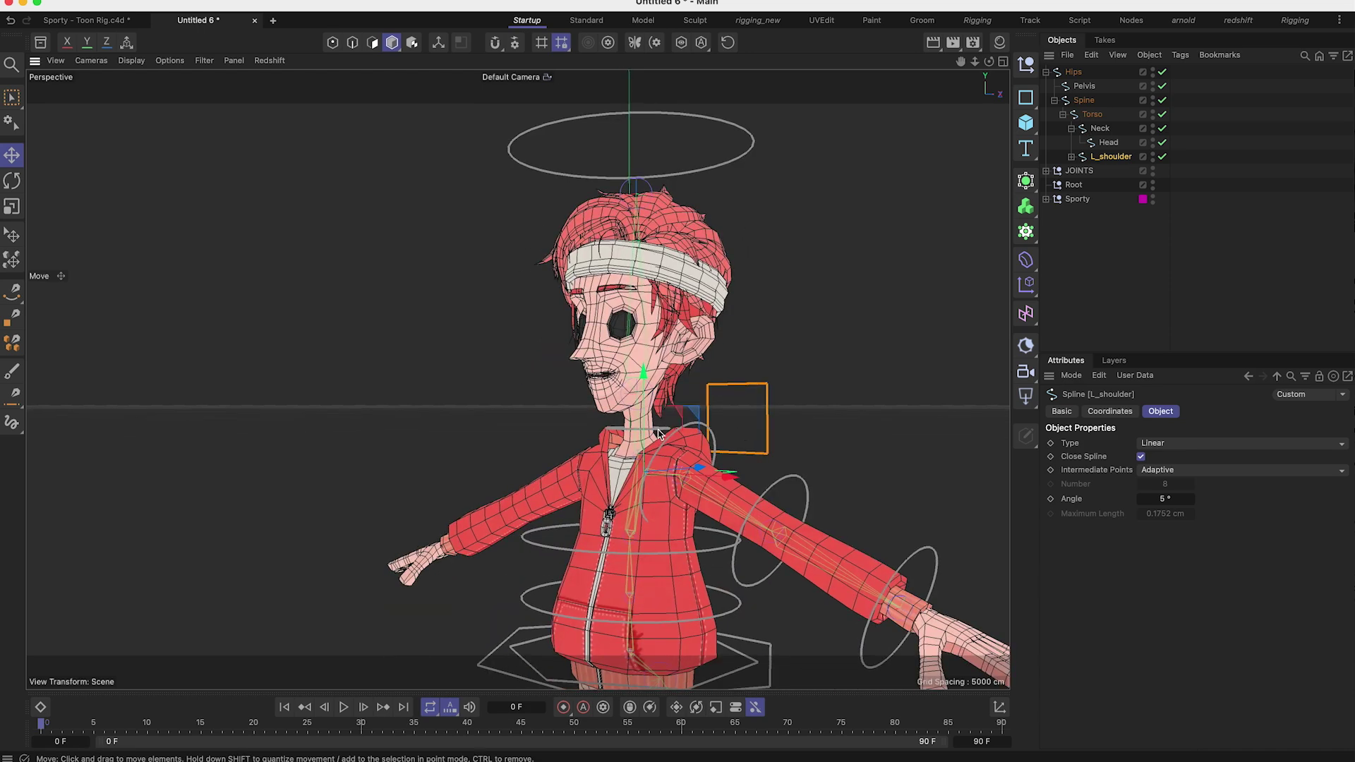
click(1108, 141)
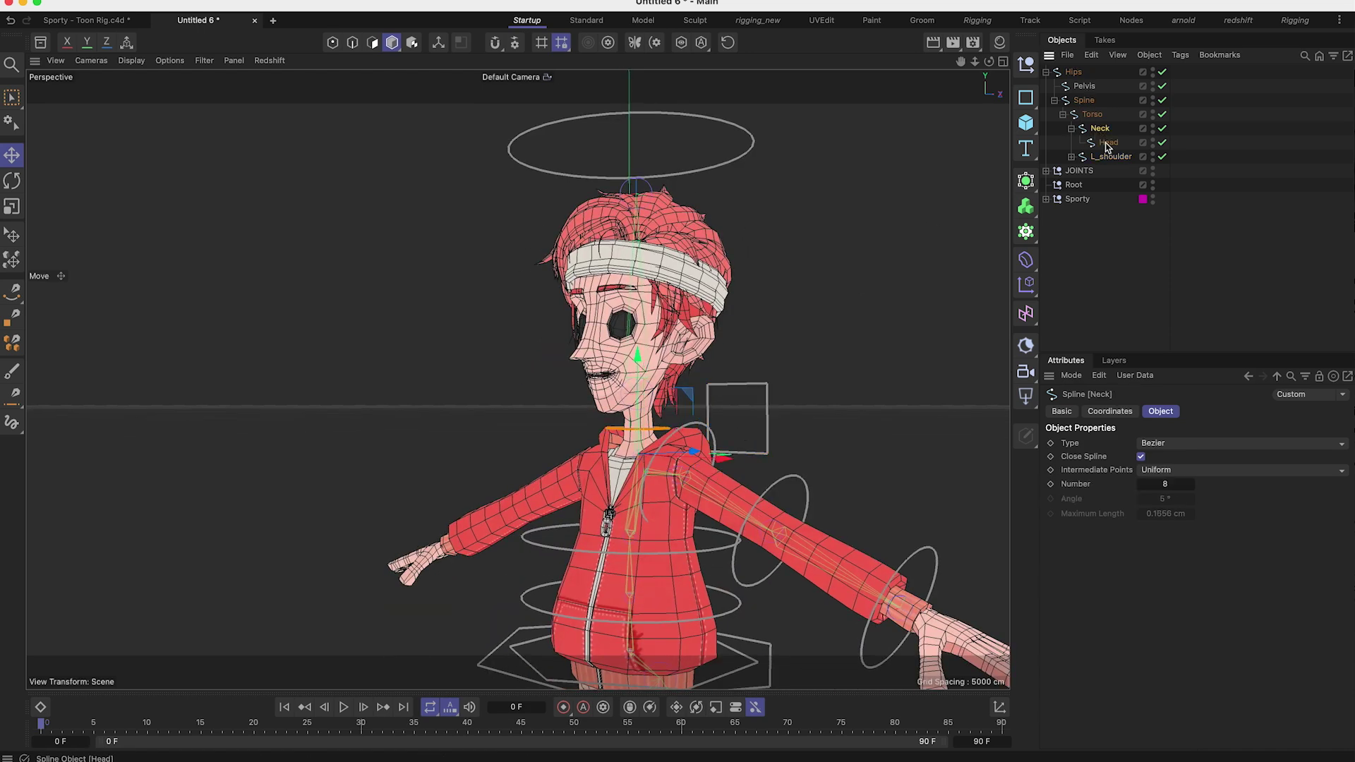
drag(1095, 121, 1096, 122)
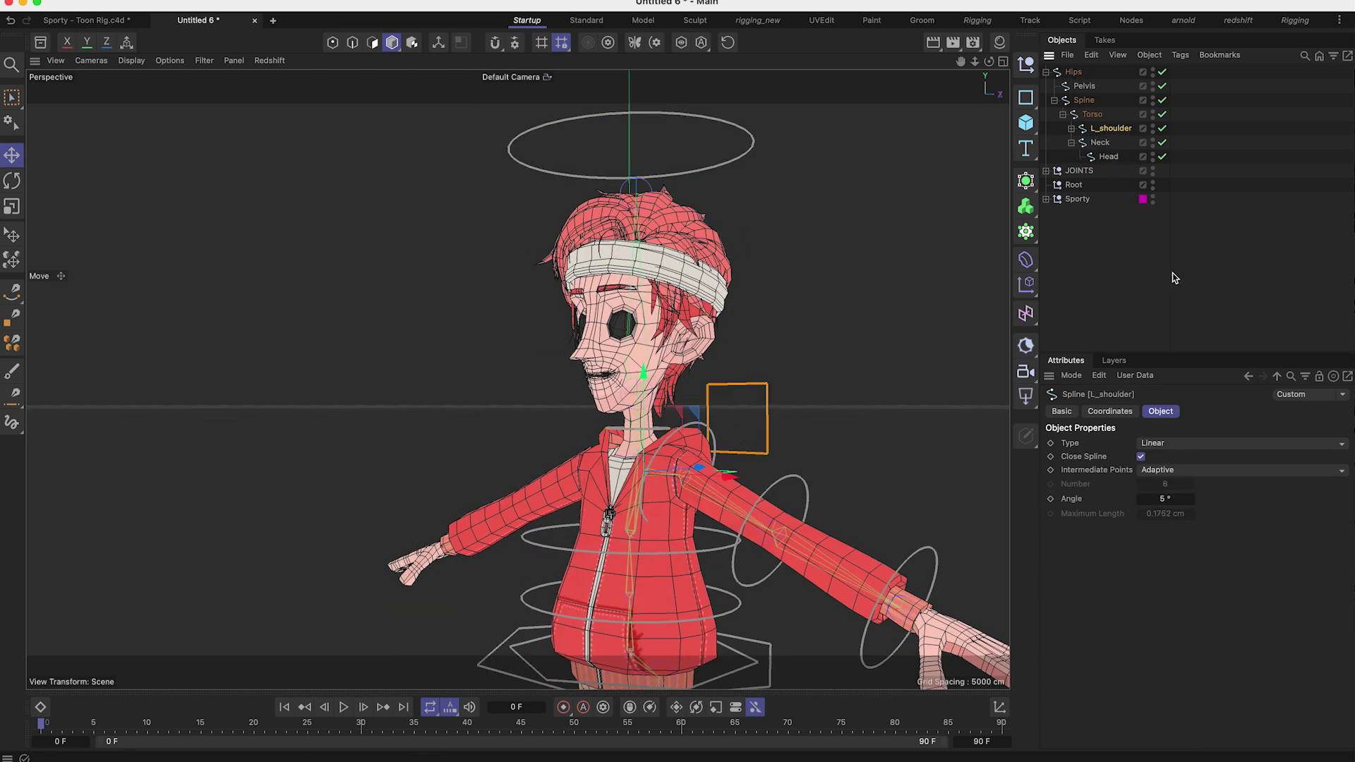
click(1161, 257)
Step: Examine the character's legs and feet from several angles
alt+middle_drag(601, 505, 592, 268)
scroll(592, 268, down, 10)
alt+drag(593, 413, 593, 444)
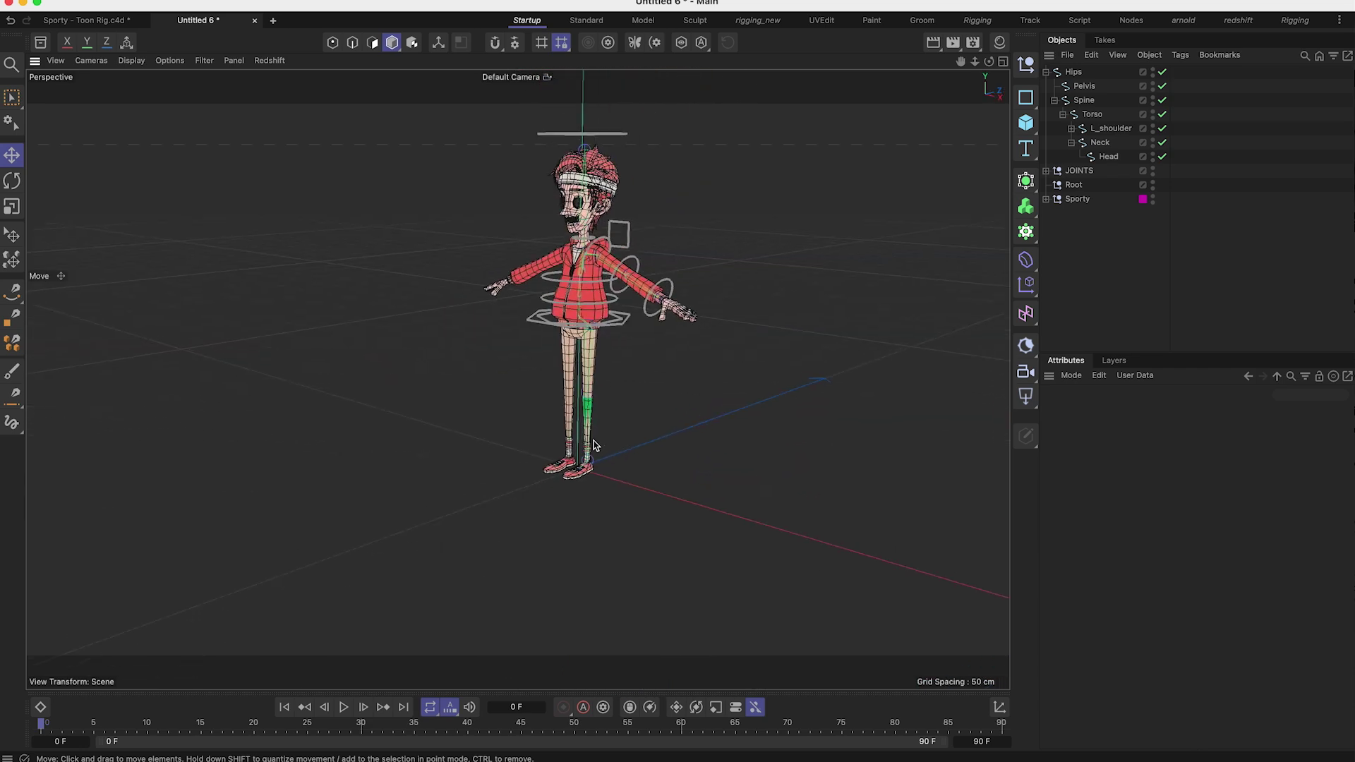
scroll(593, 445, up, 7)
alt+middle_drag(532, 442, 586, 388)
alt+drag(585, 325, 572, 356)
alt+middle_drag(573, 356, 570, 448)
mouse_move(593, 441)
alt+mouse_down()
mouse_move(641, 438)
mouse_move(591, 473)
mouse_move(520, 381)
mouse_move(585, 451)
alt+mouse_up()
alt+middle_drag(570, 465, 594, 446)
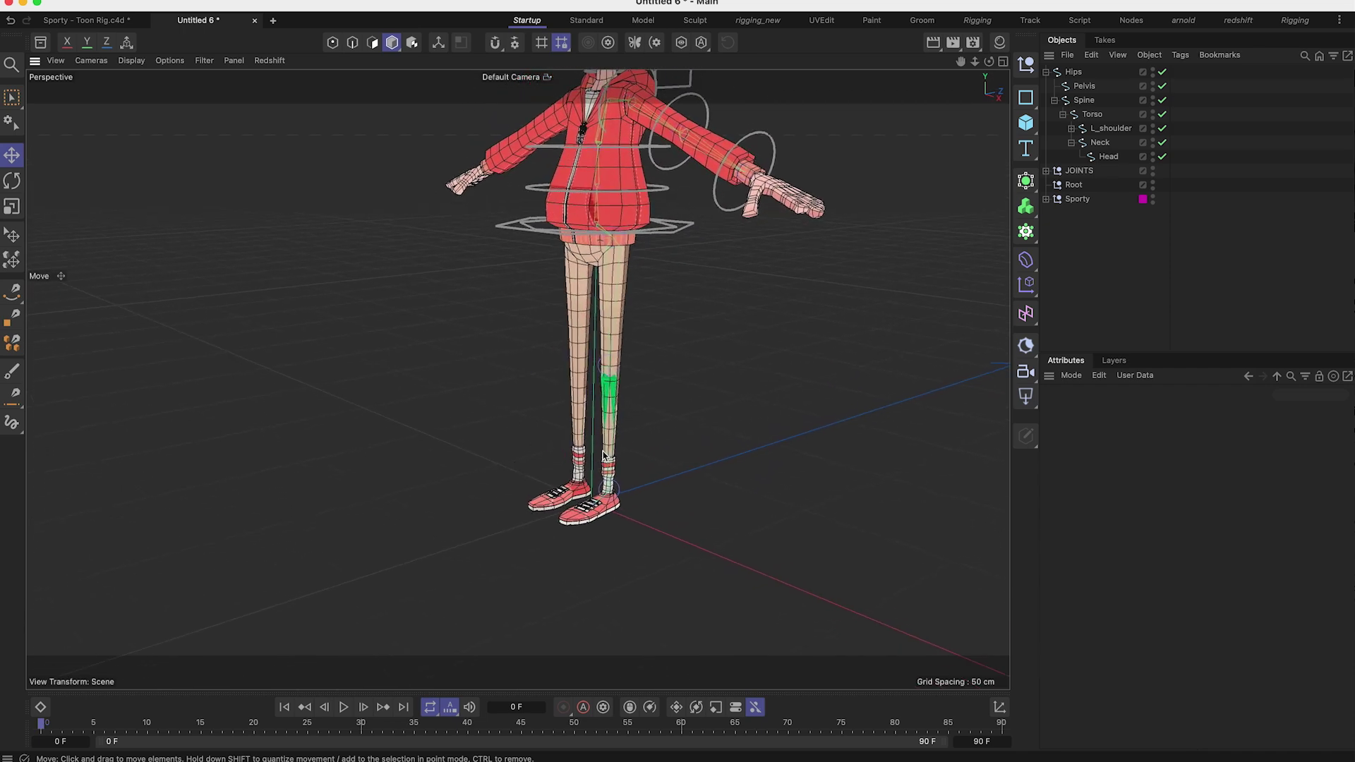
mouse_move(605, 502)
alt+mouse_down()
mouse_move(520, 378)
mouse_move(603, 513)
alt+mouse_up()
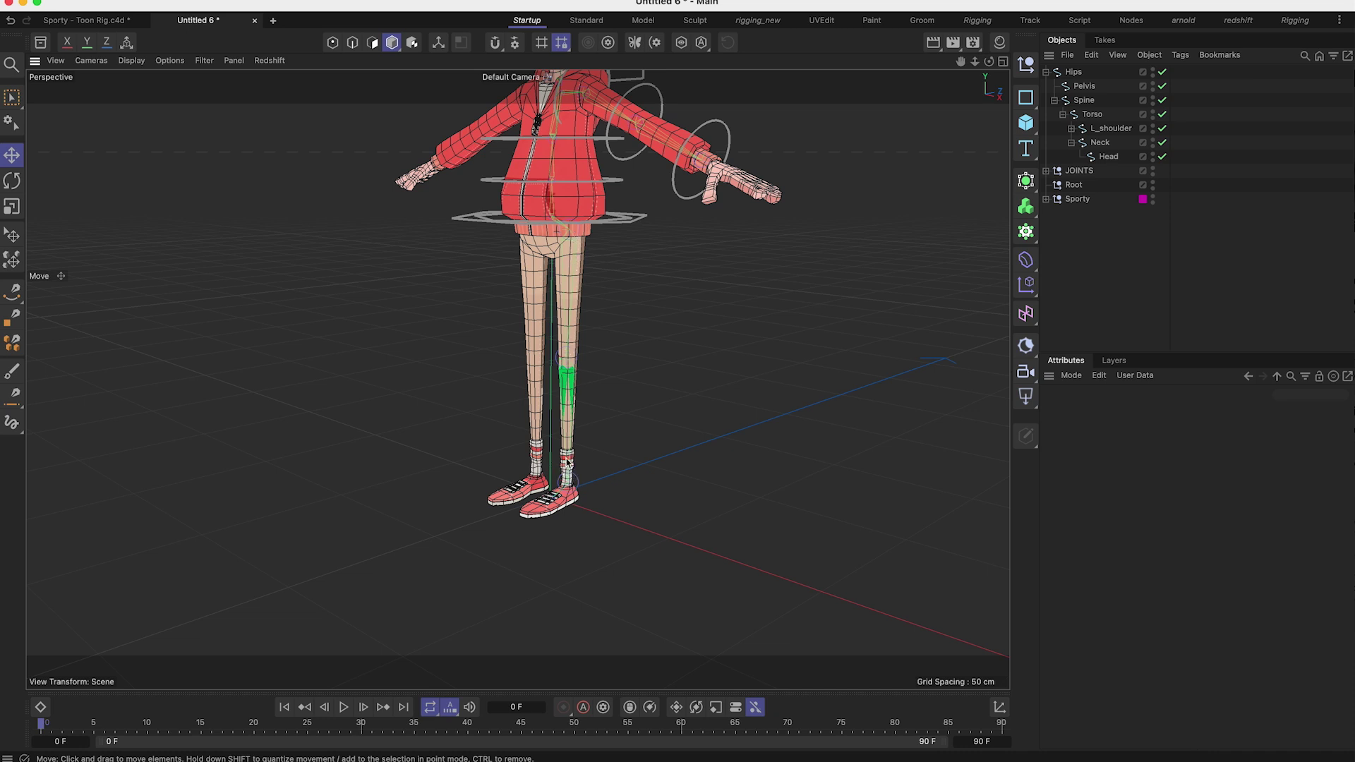
alt+drag(566, 448, 561, 499)
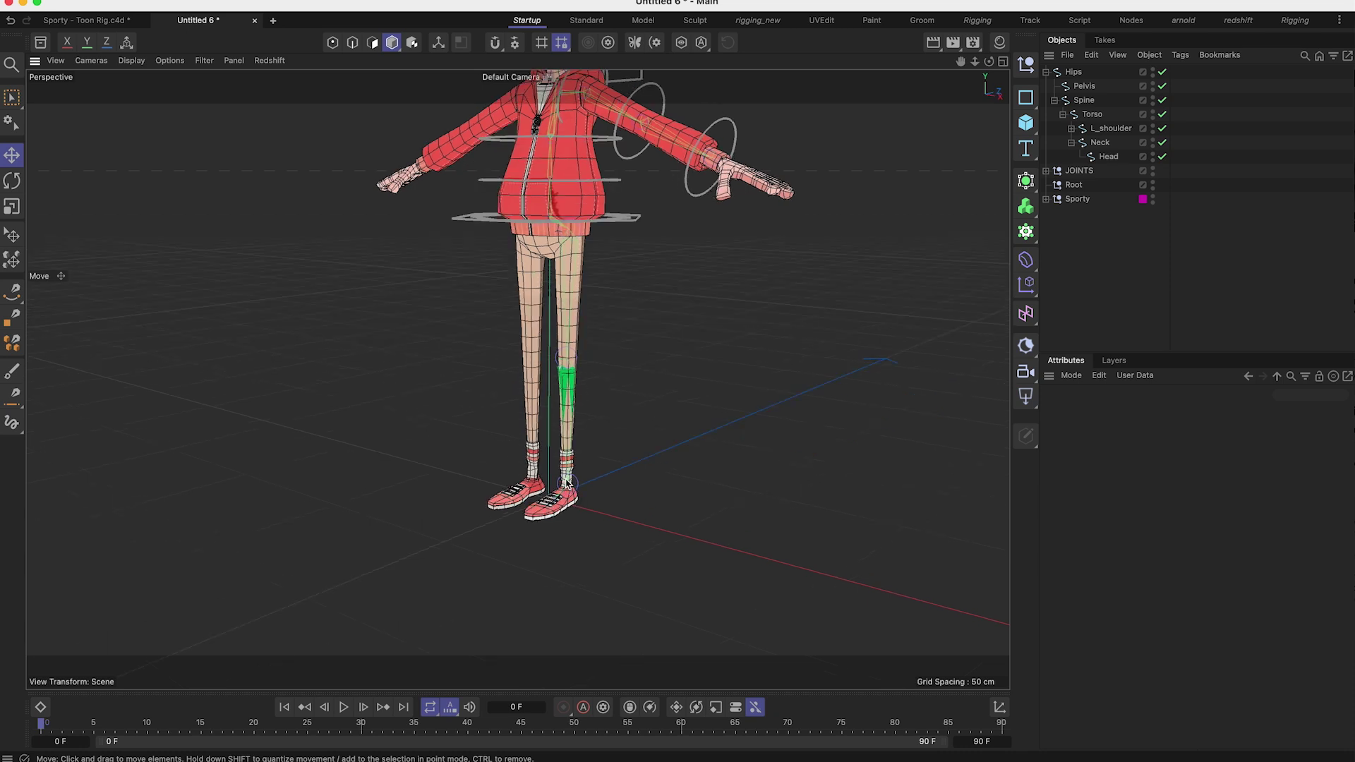
alt+drag(555, 513, 525, 506)
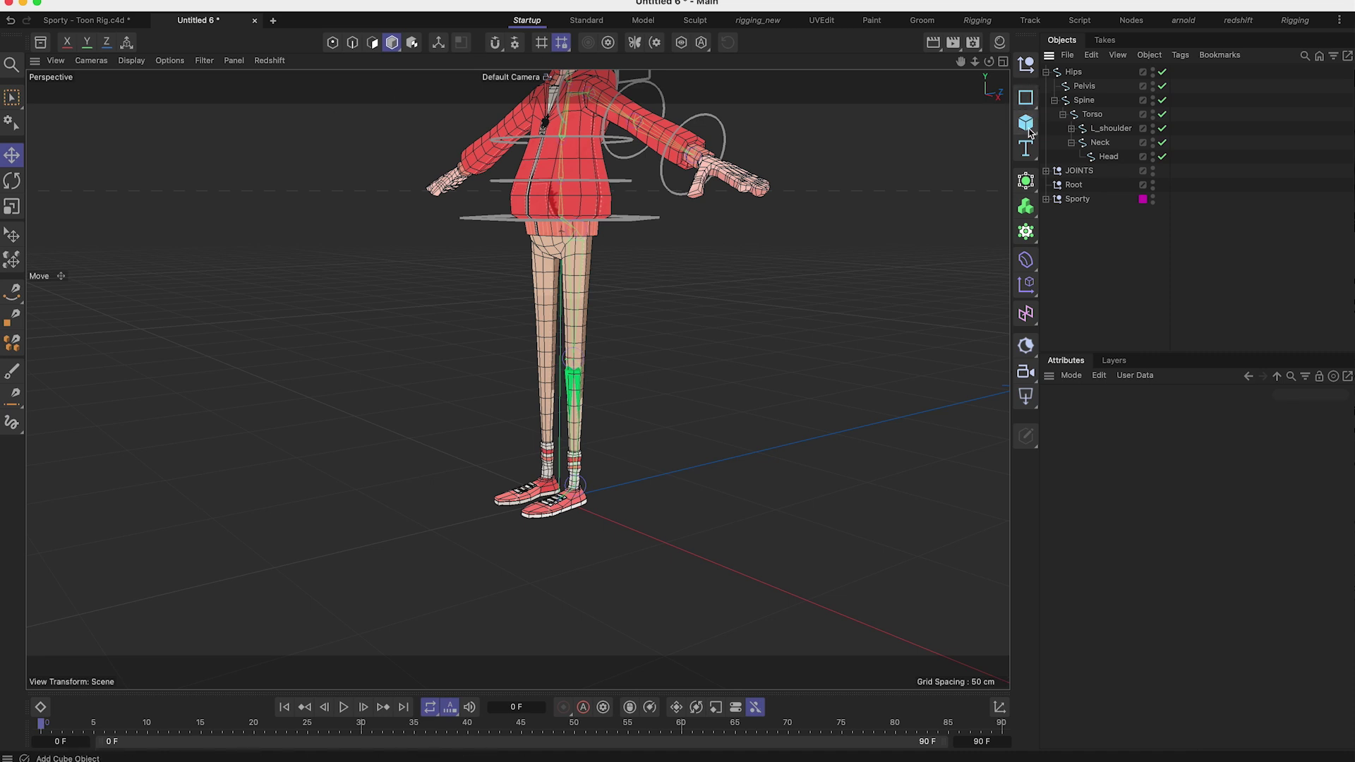
Step: Add a rectangle spline and orient it on the XZ plane
click(1028, 102)
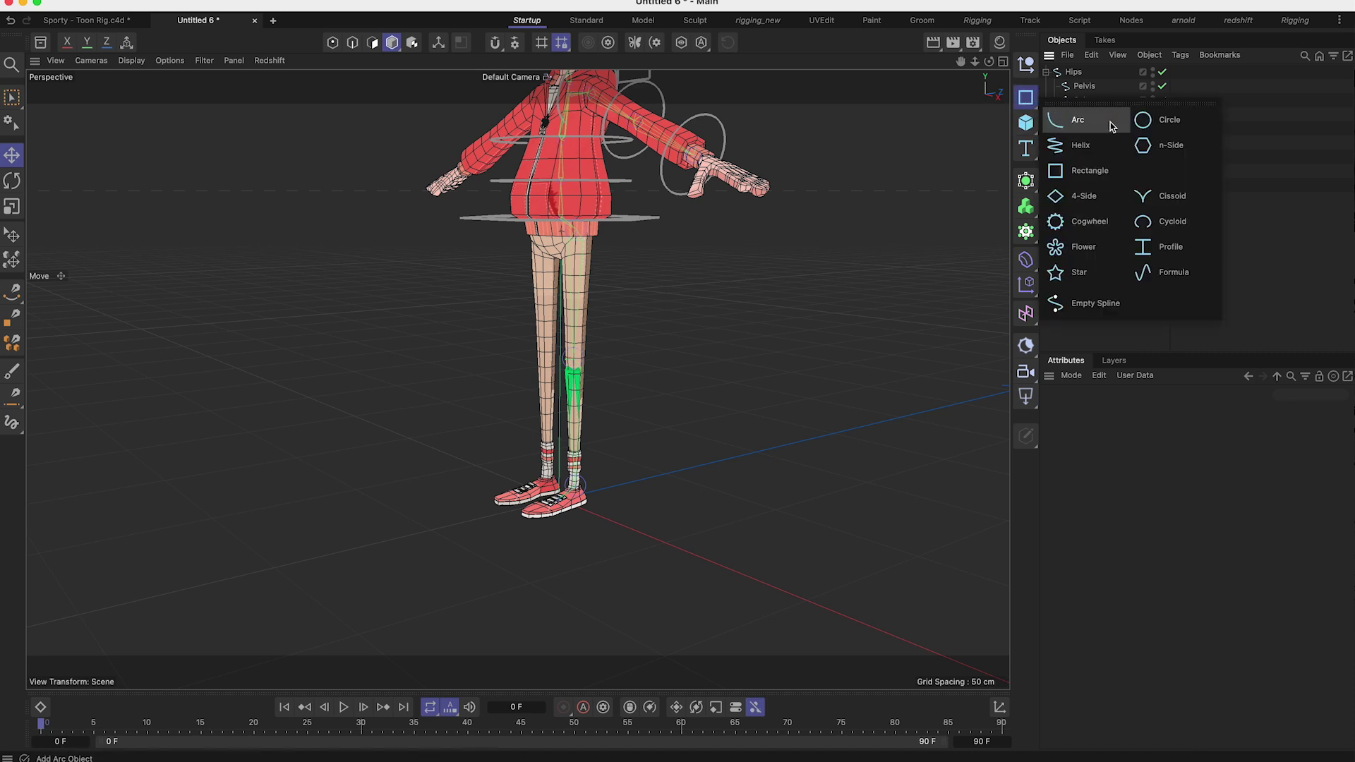
click(1087, 170)
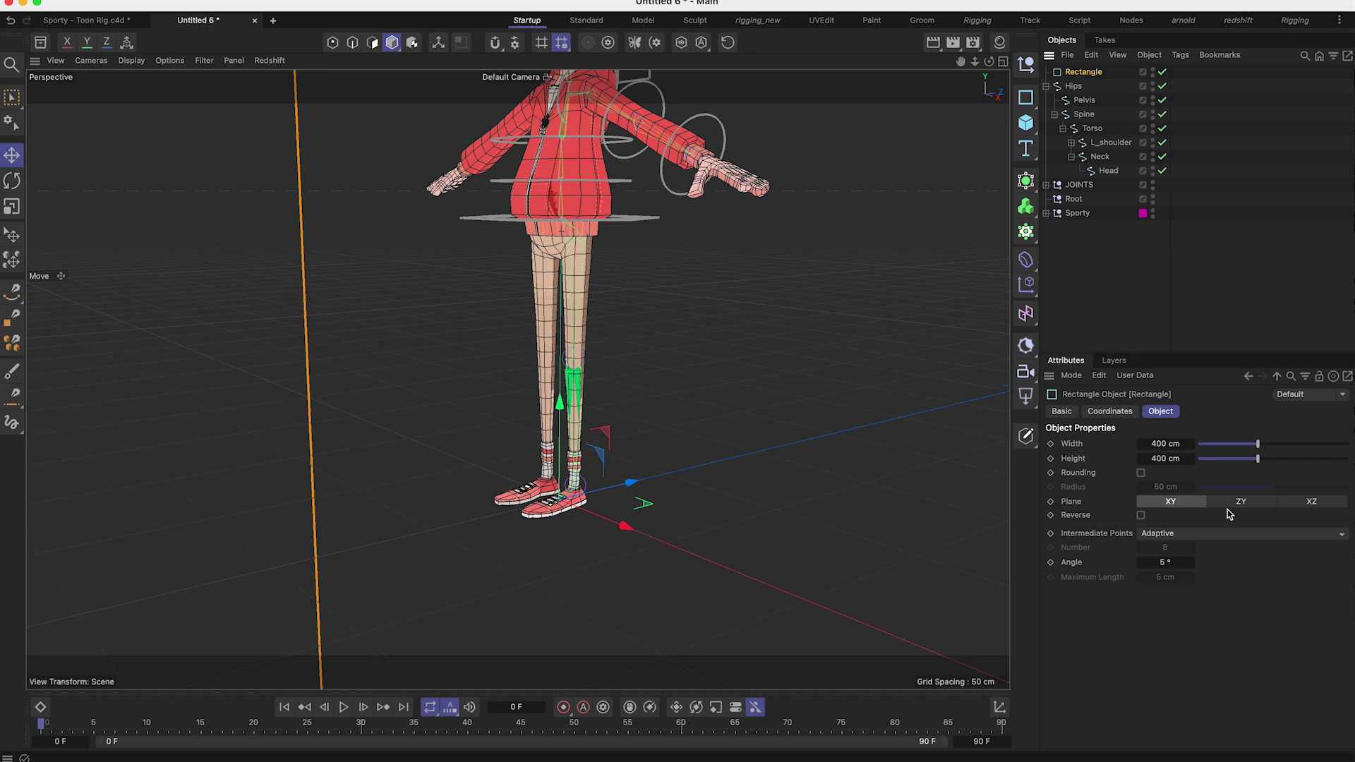
click(1309, 501)
Step: Scale the rectangle down to about 16 cm and place it on the floor under the left foot
key(t)
drag(886, 468, 247, 496)
key(e)
alt+drag(441, 448, 616, 446)
alt+drag(614, 444, 529, 455)
drag(604, 493, 606, 497)
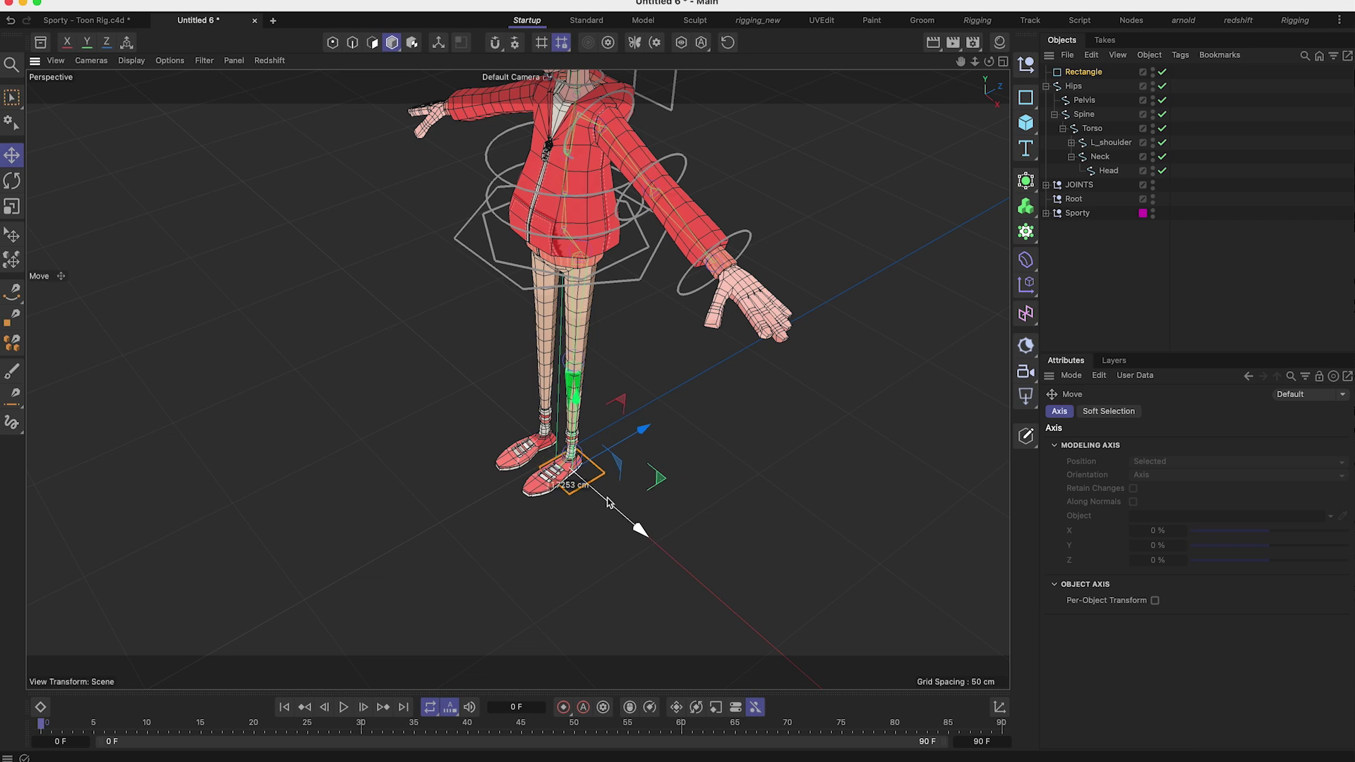
drag(616, 443, 601, 451)
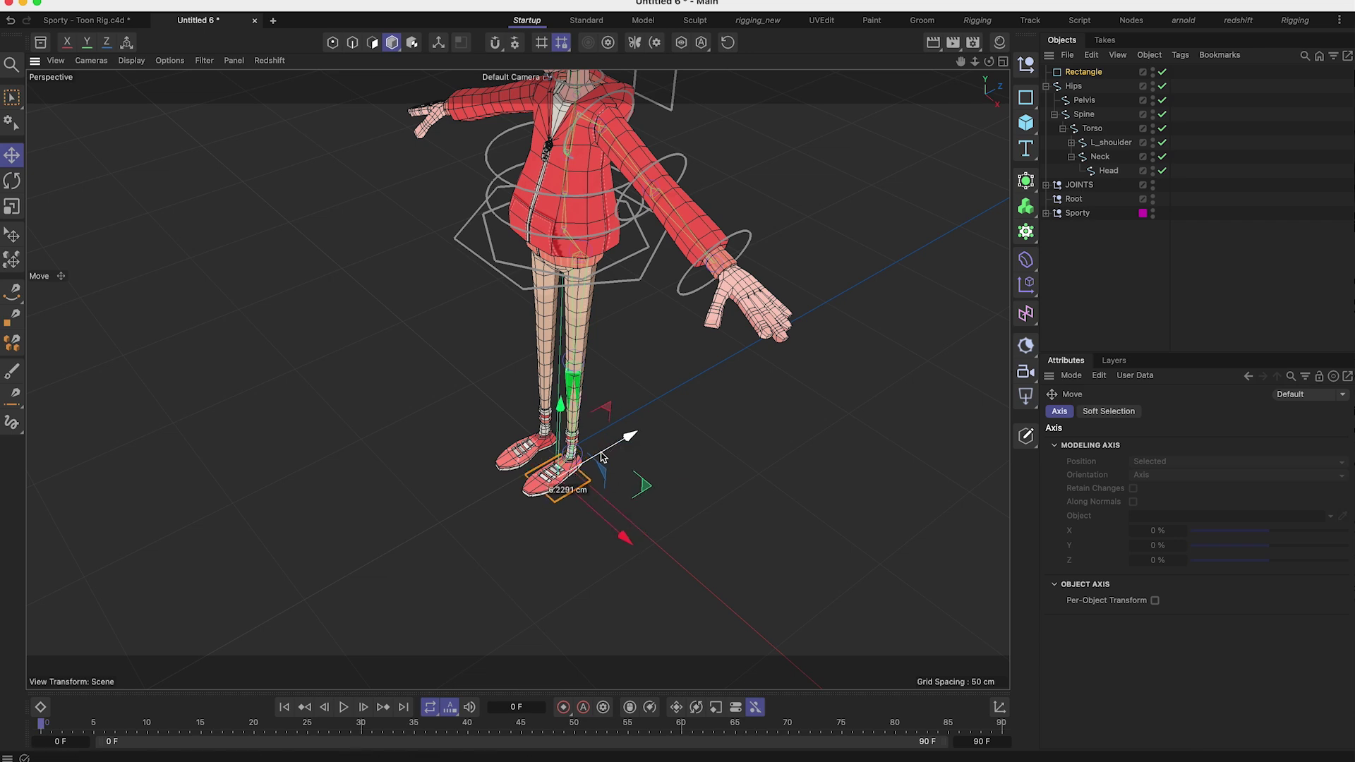
Step: Resize the rectangle to about 13 cm wide and 32 cm high and position it around the left shoe
click(1090, 74)
drag(1163, 459, 1174, 457)
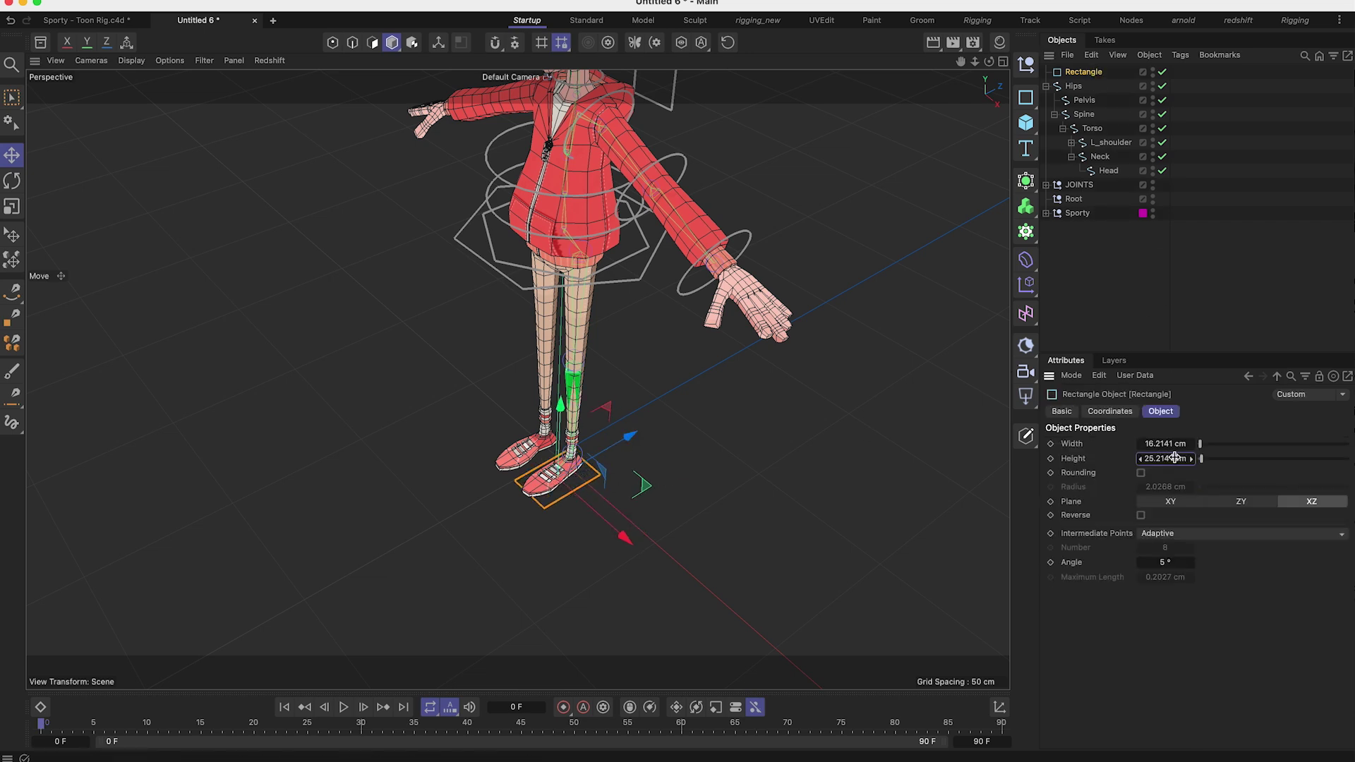
alt+drag(477, 496, 612, 489)
scroll(568, 485, up, 4)
drag(609, 473, 573, 517)
drag(1176, 443, 1170, 442)
alt+drag(552, 449, 453, 433)
scroll(564, 458, up, 3)
alt+drag(609, 472, 718, 437)
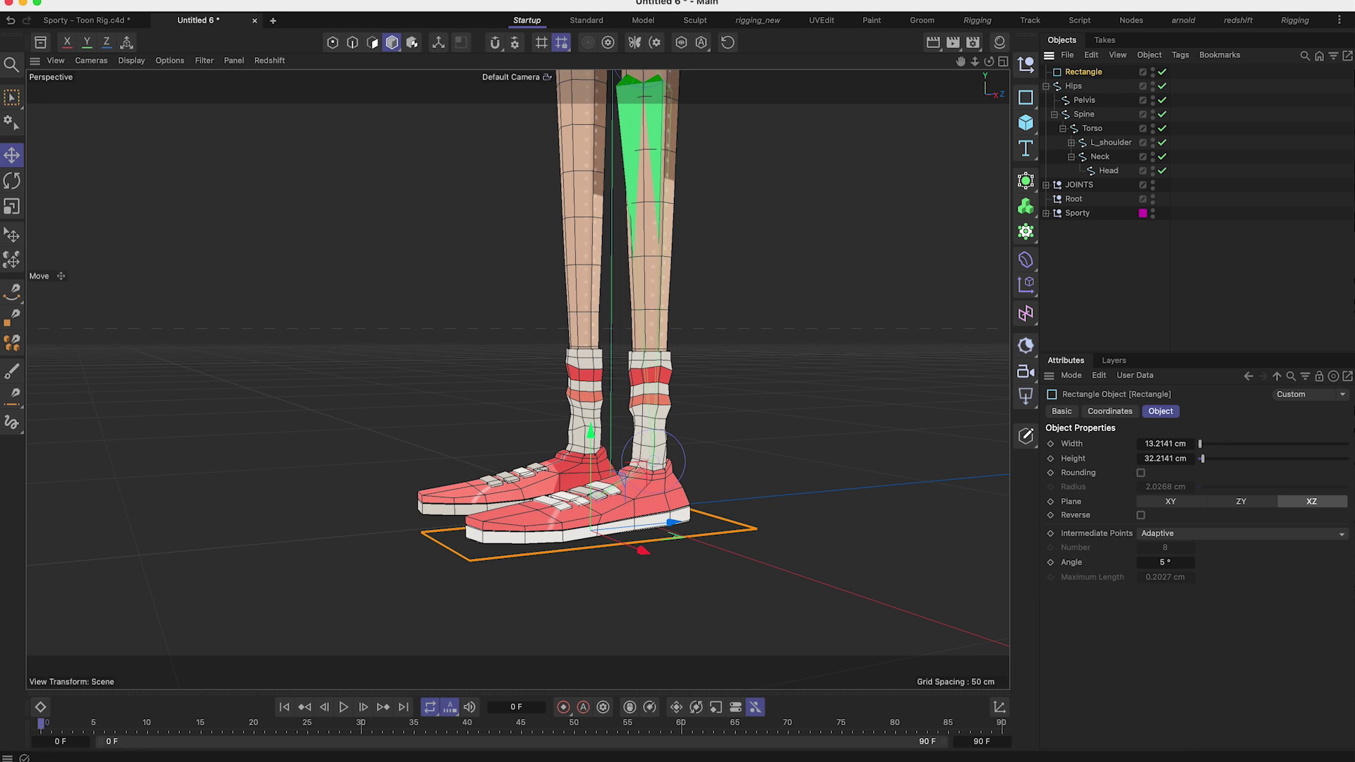
Step: Rename the rectangle as L_Foot_Ctrl and convert it into an editable spline
double_click(1082, 71)
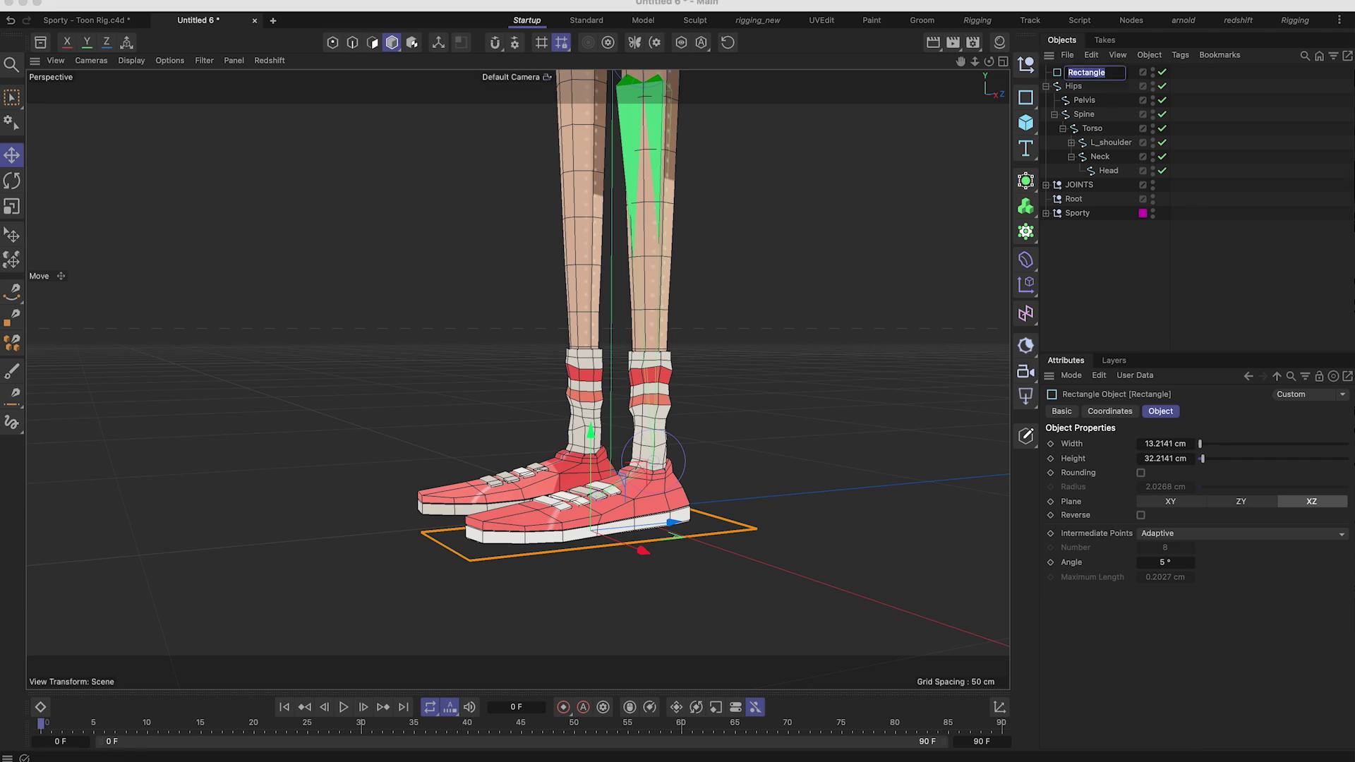
text(L_Foot_Ctrl)
key(Return)
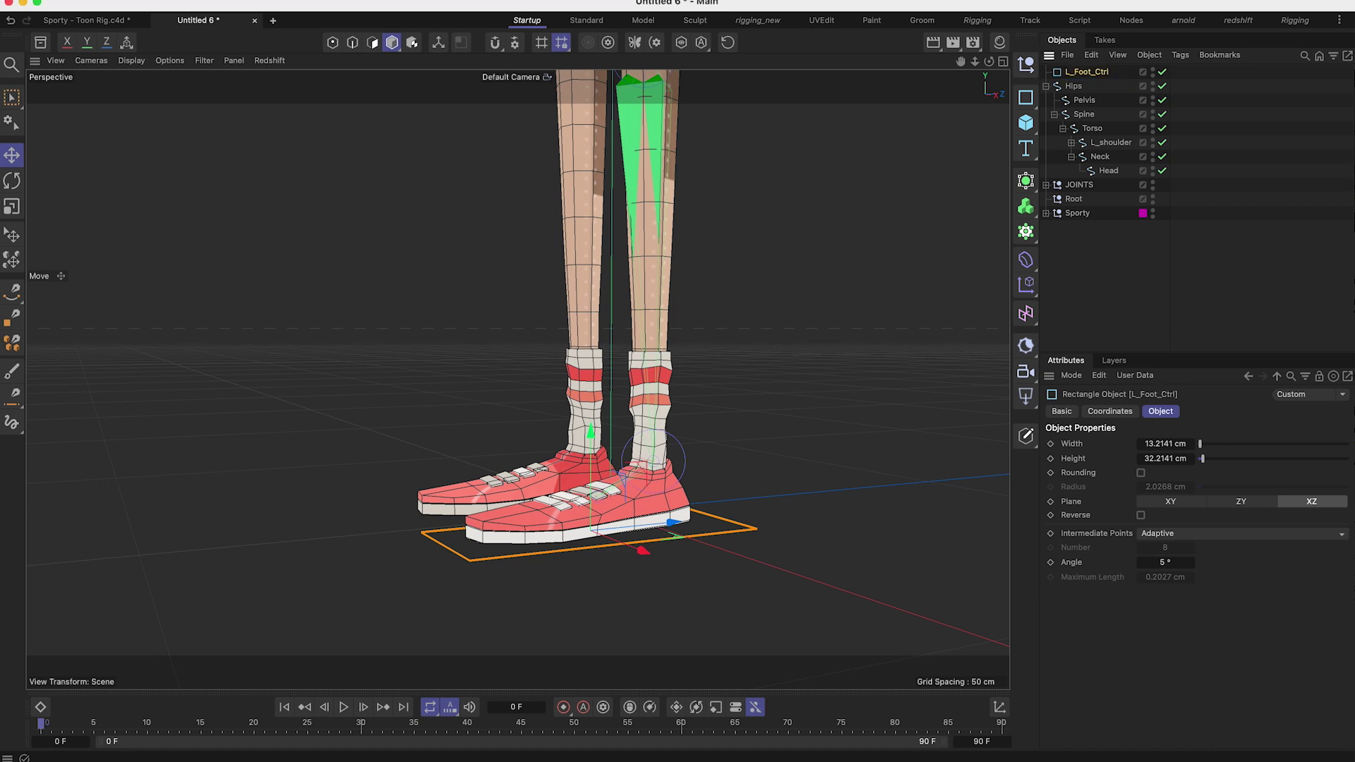
key(c)
Step: Snap the axis of L_Foot_Ctrl onto the left ankle joint without moving the spline's shape
alt+drag(584, 424, 541, 430)
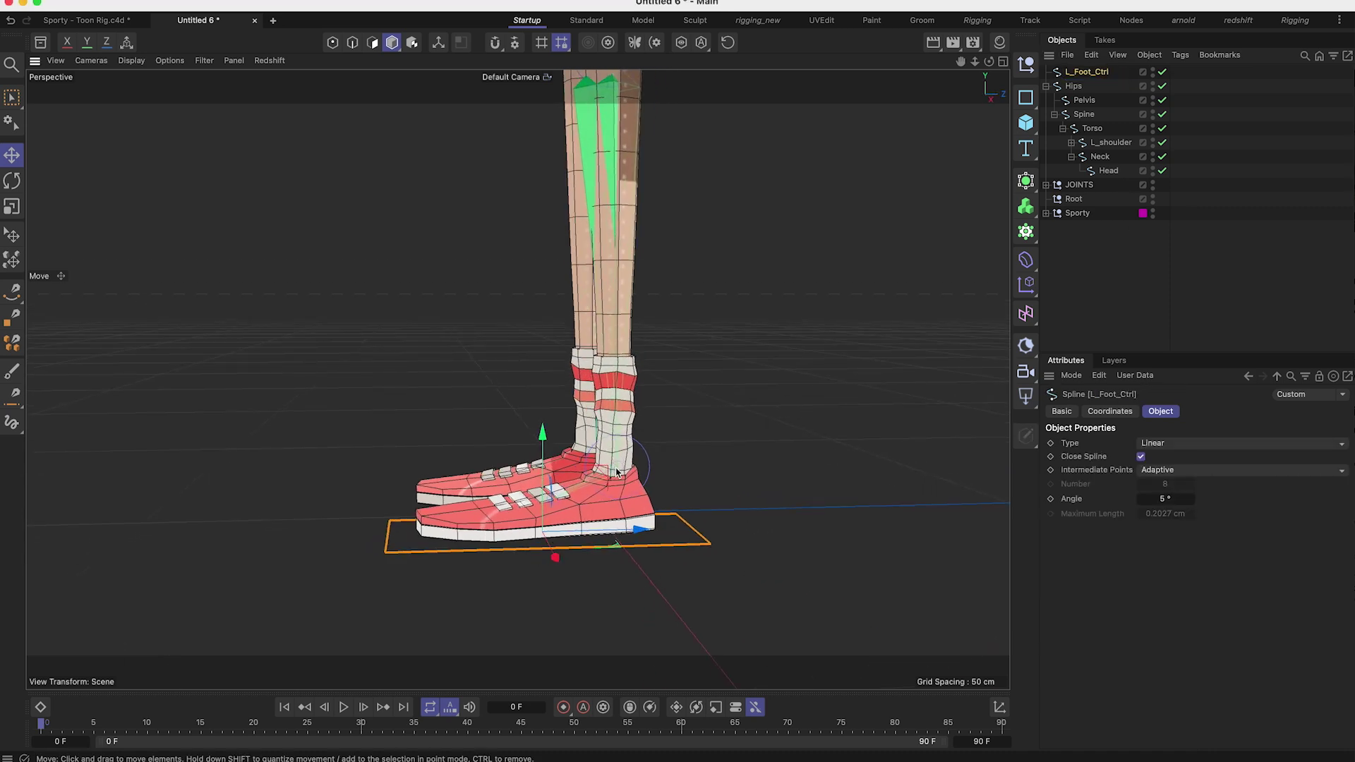
scroll(613, 471, up, 6)
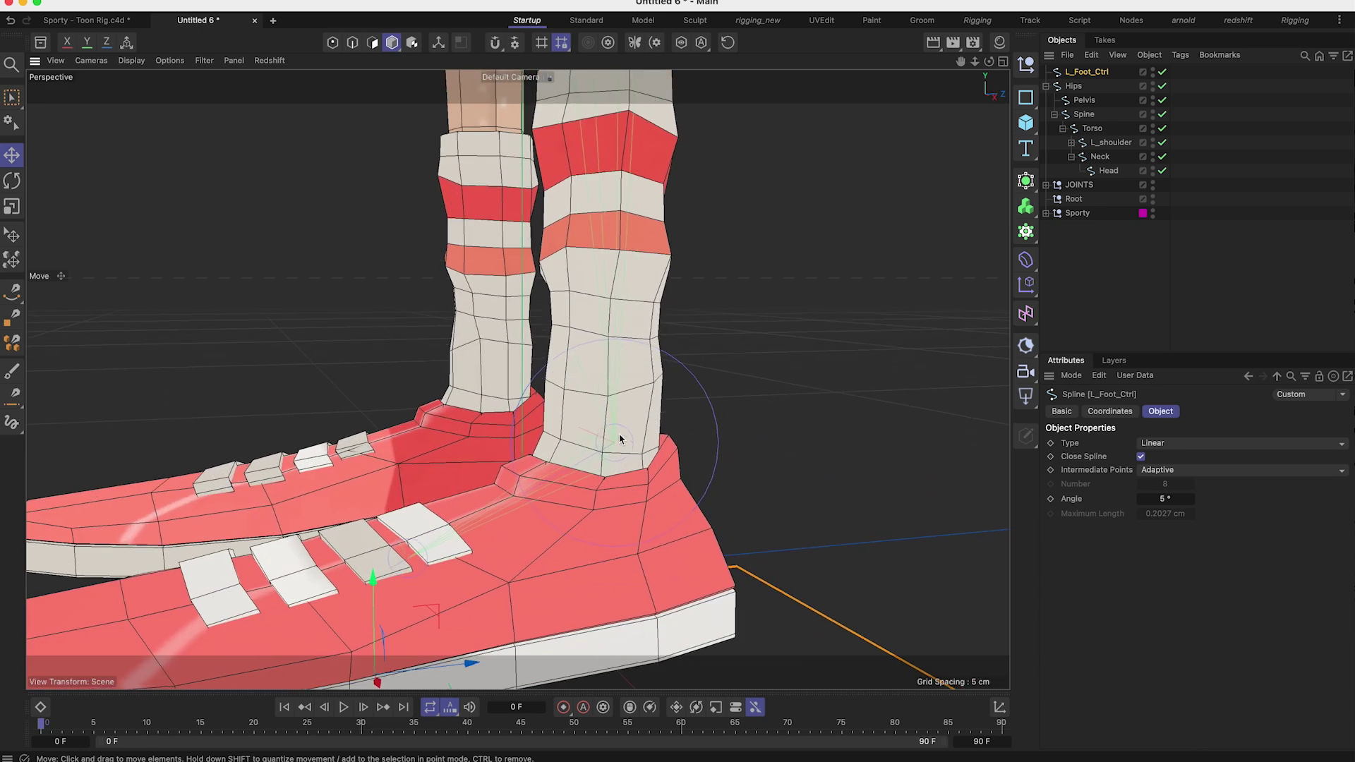
scroll(622, 427, down, 6)
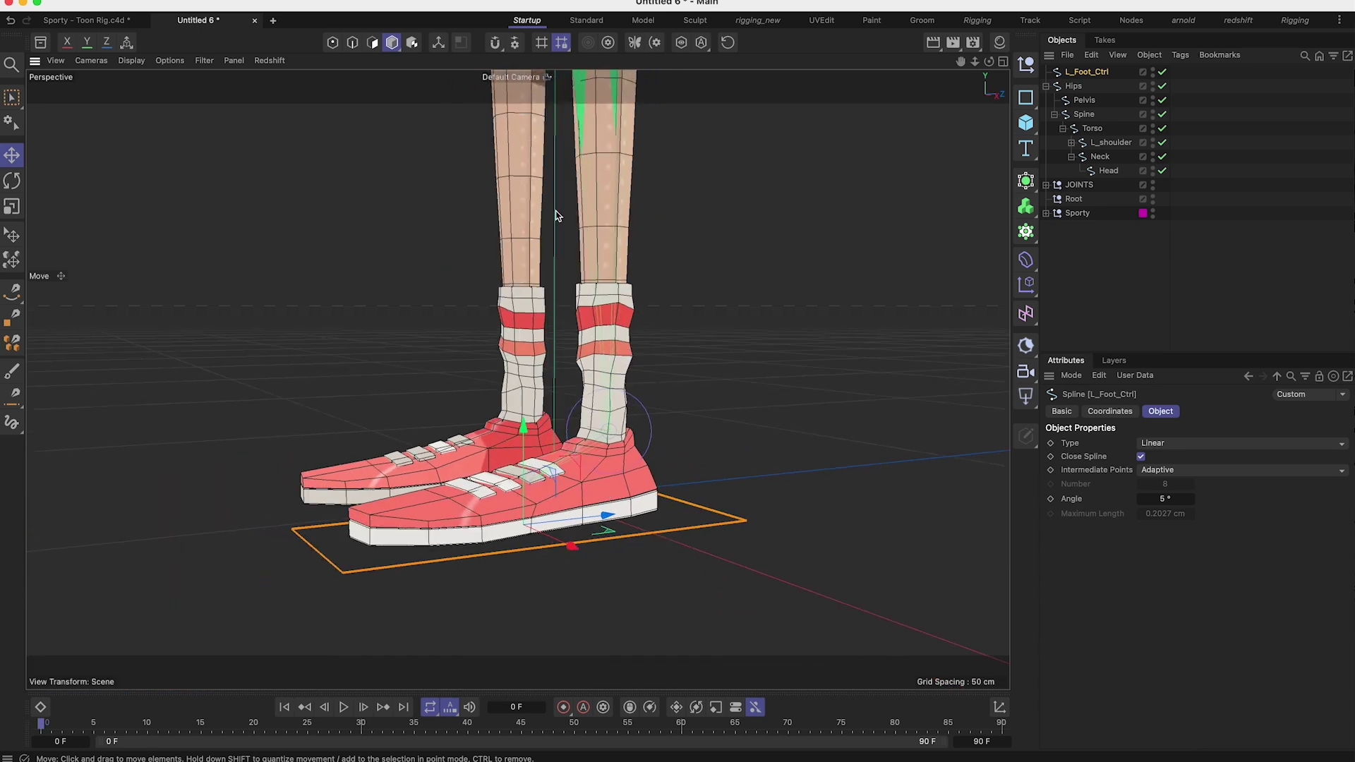
click(438, 44)
click(496, 44)
drag(523, 524, 564, 445)
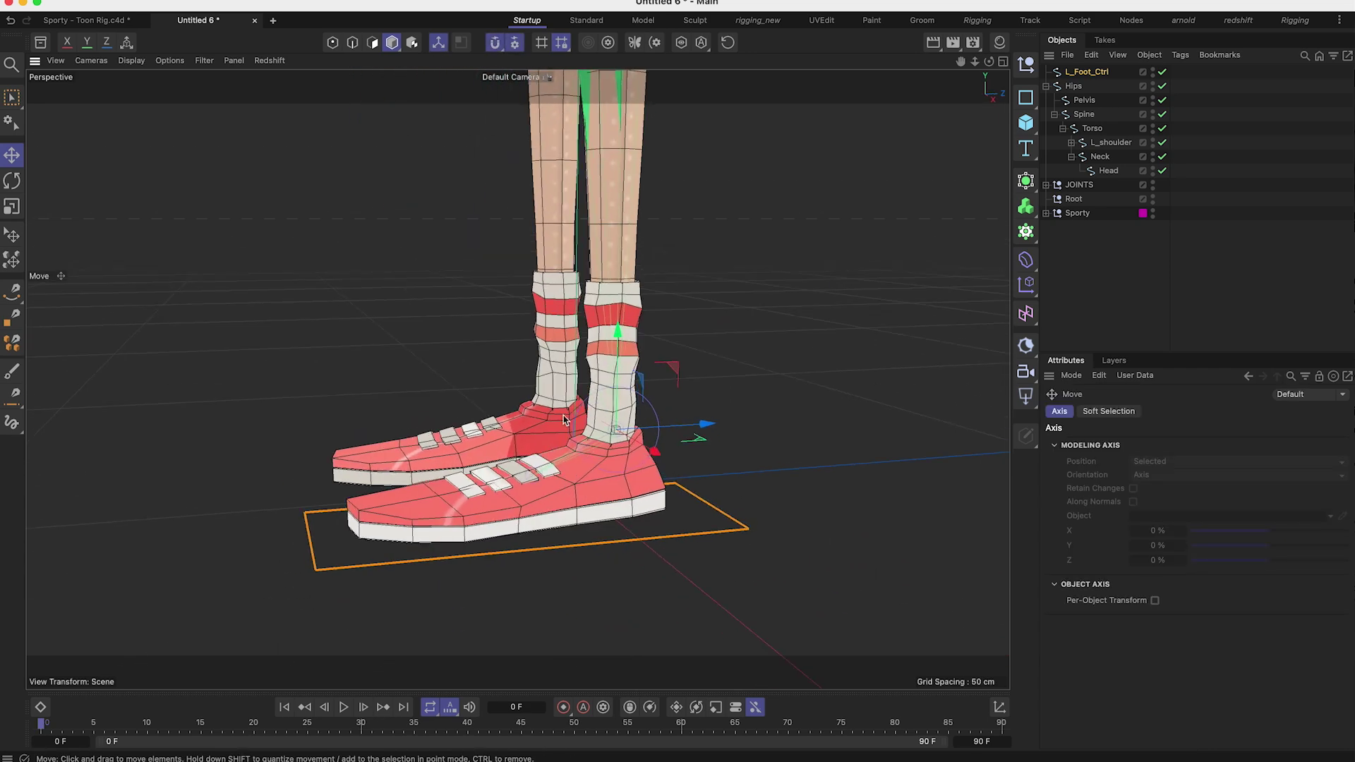
click(439, 44)
click(496, 44)
Step: Expand the JOINTS hierarchy and inspect the placement of the L_Toes and L_toes_end joints in the left shoe
mouse_move(493, 487)
alt+mouse_down()
mouse_move(562, 490)
mouse_move(497, 494)
alt+mouse_up()
alt+right_drag(497, 494, 555, 423)
alt+drag(556, 421, 654, 417)
click(1046, 184)
click(1121, 255)
click(1131, 270)
click(1123, 258)
click(1122, 270)
alt+drag(625, 397, 584, 349)
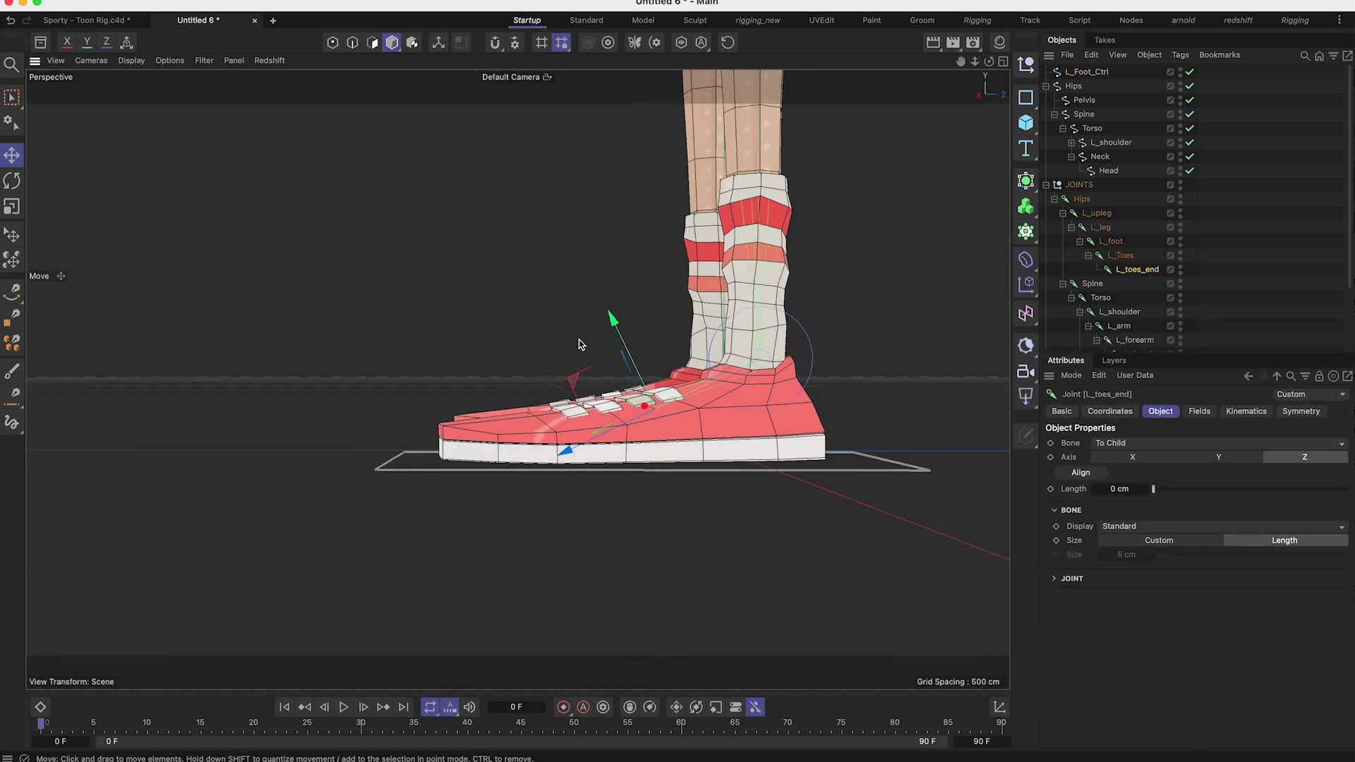
Step: Move the L_Toes joint down to the ball of the foot and lay the toe bone flat along the sole to the shoe tip
middle_click(584, 346)
scroll(303, 469, up, 10)
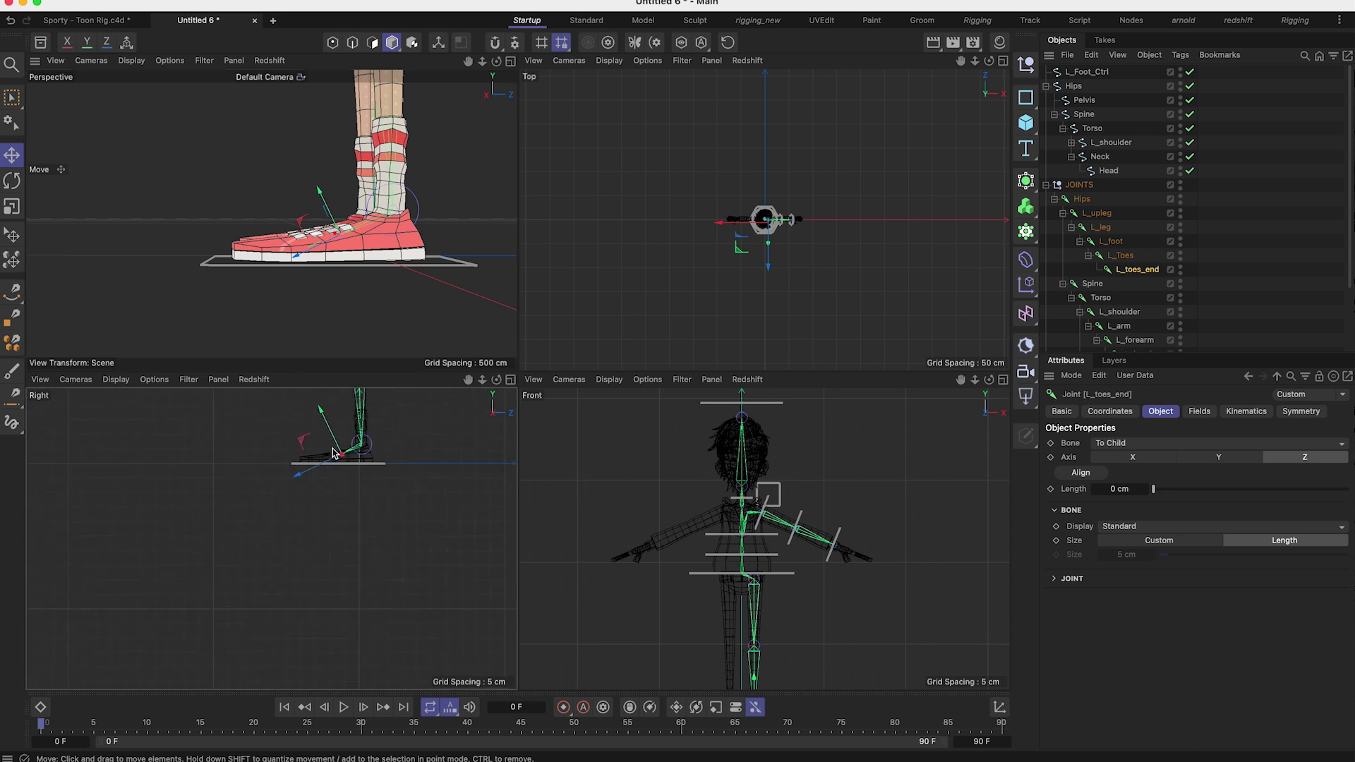
alt+middle_drag(353, 465, 303, 509)
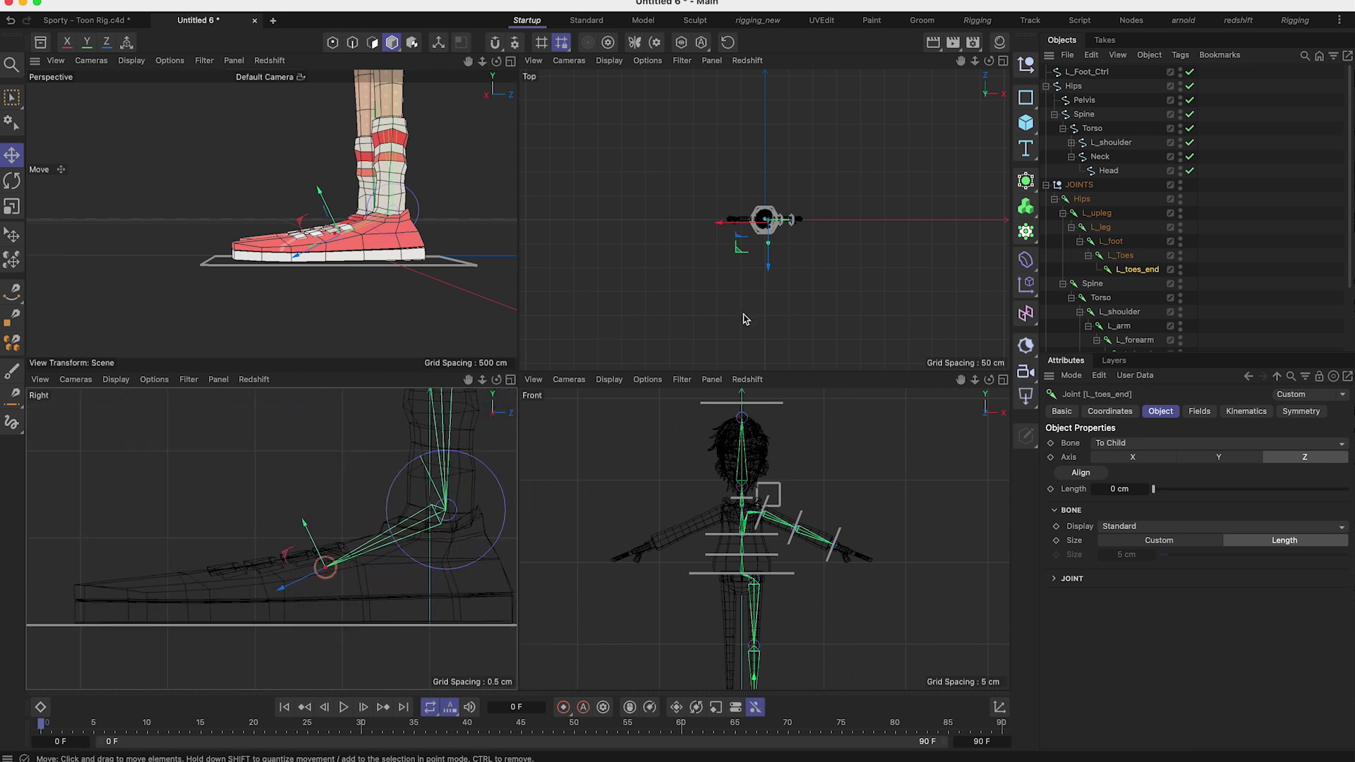
click(1120, 256)
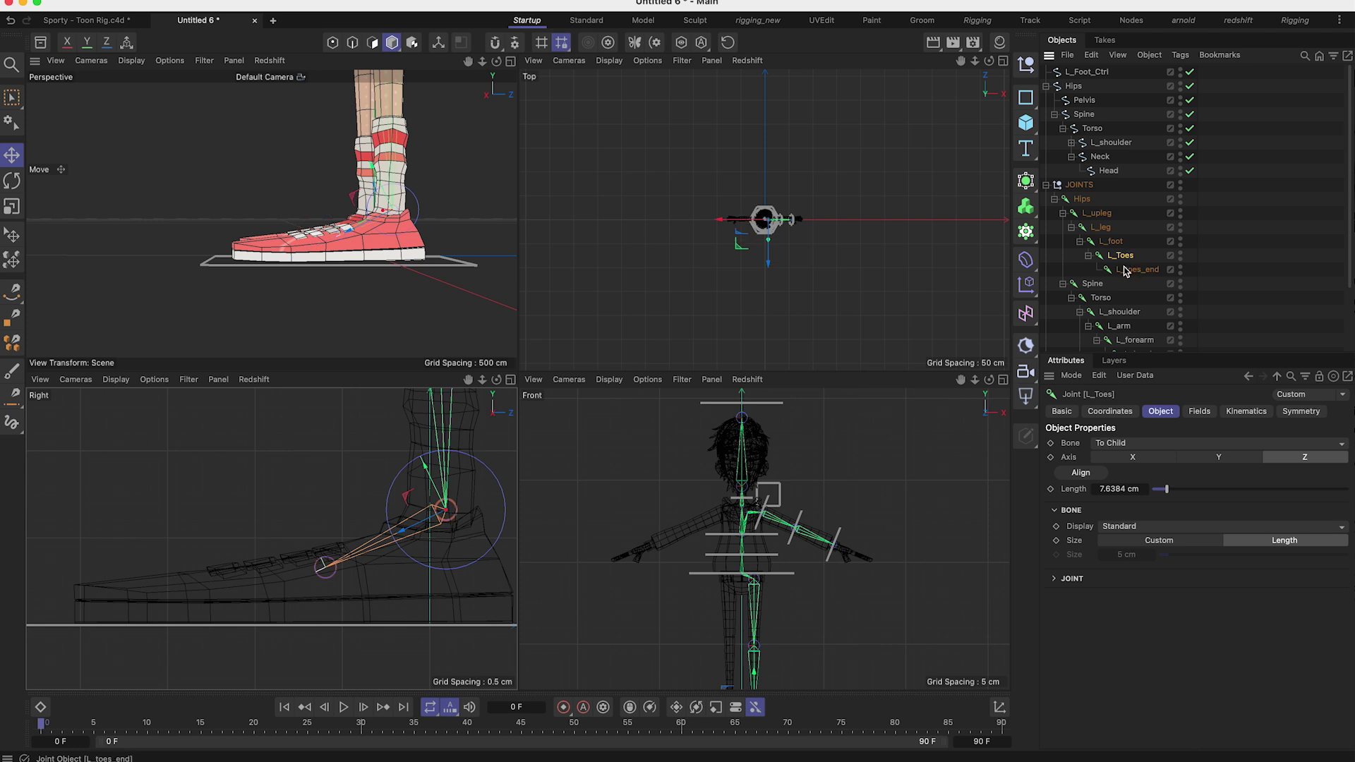
key(e)
drag(415, 523, 242, 602)
key(r)
Step: Freeze all transformations of the joints from Hips down to L_toes_end
click(1084, 203)
shift+click(1130, 269)
click(1113, 411)
click(1063, 412)
click(1109, 411)
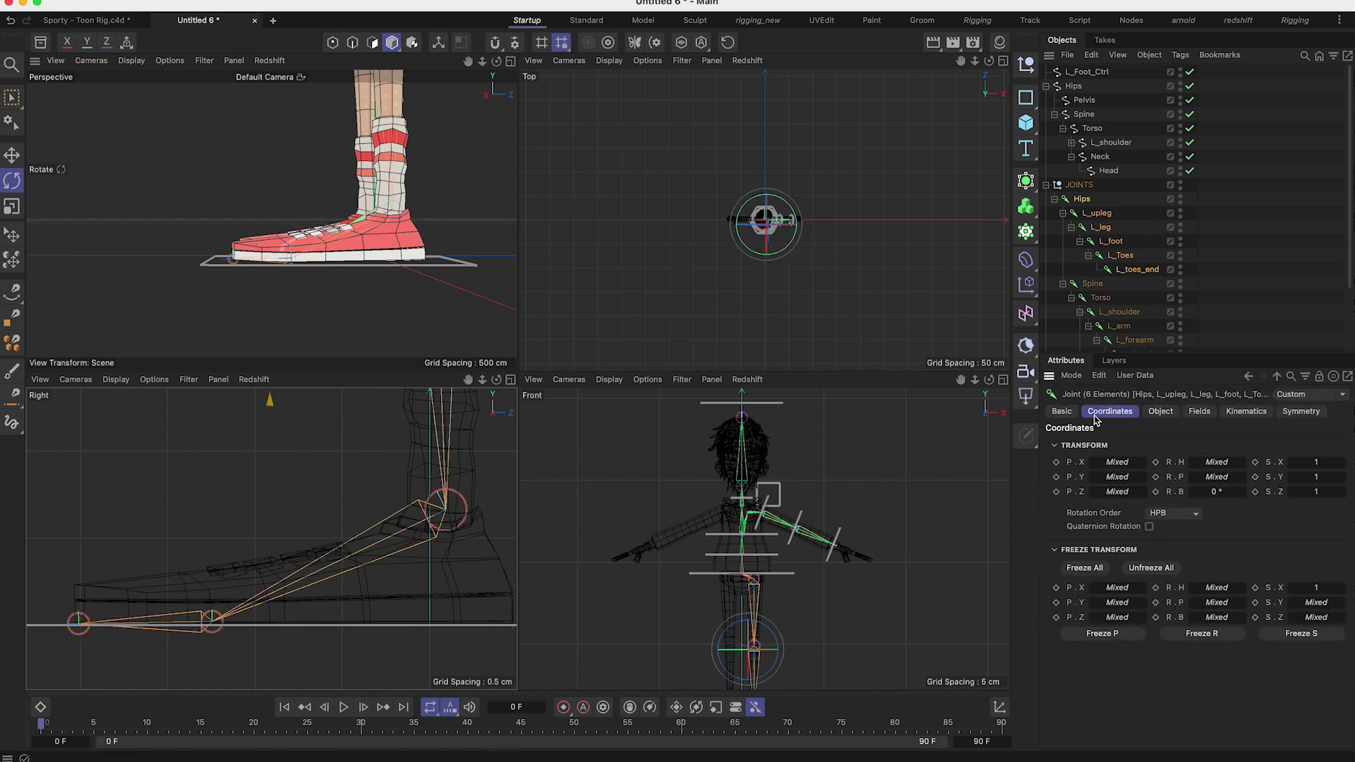
click(1085, 567)
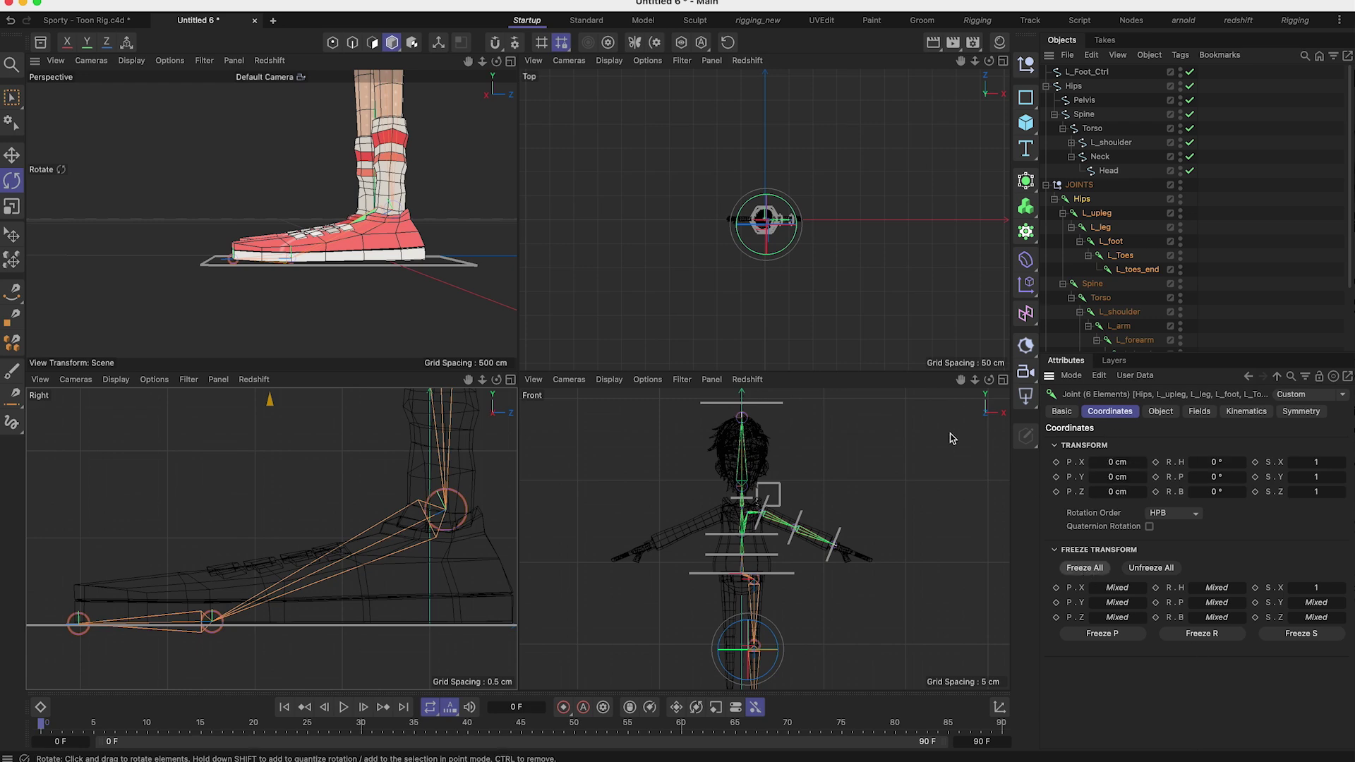
middle_click(242, 574)
middle_click(399, 311)
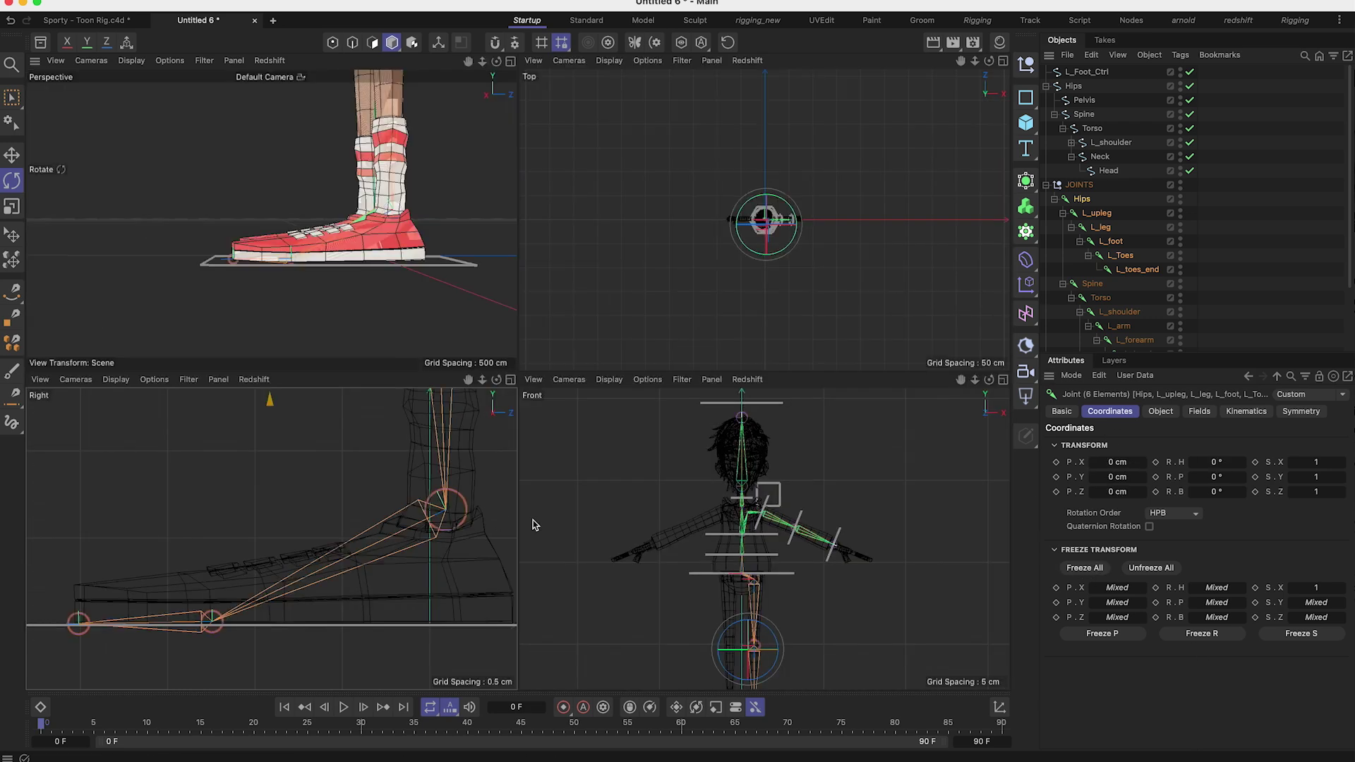
middle_click(382, 195)
alt+drag(516, 386, 496, 445)
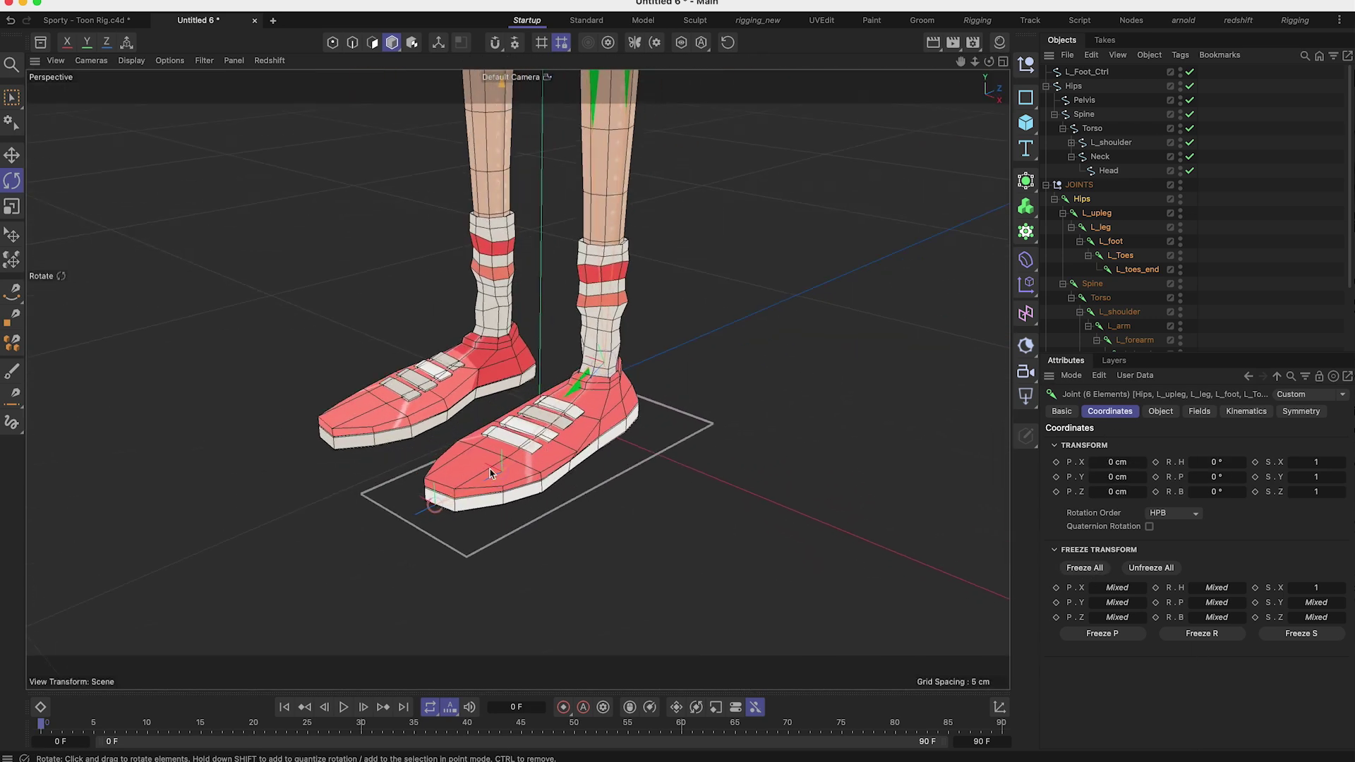
Step: Create a rectangle spline, snap it onto the L_Toes joint and scale it down to the size of the shoe front
click(1276, 183)
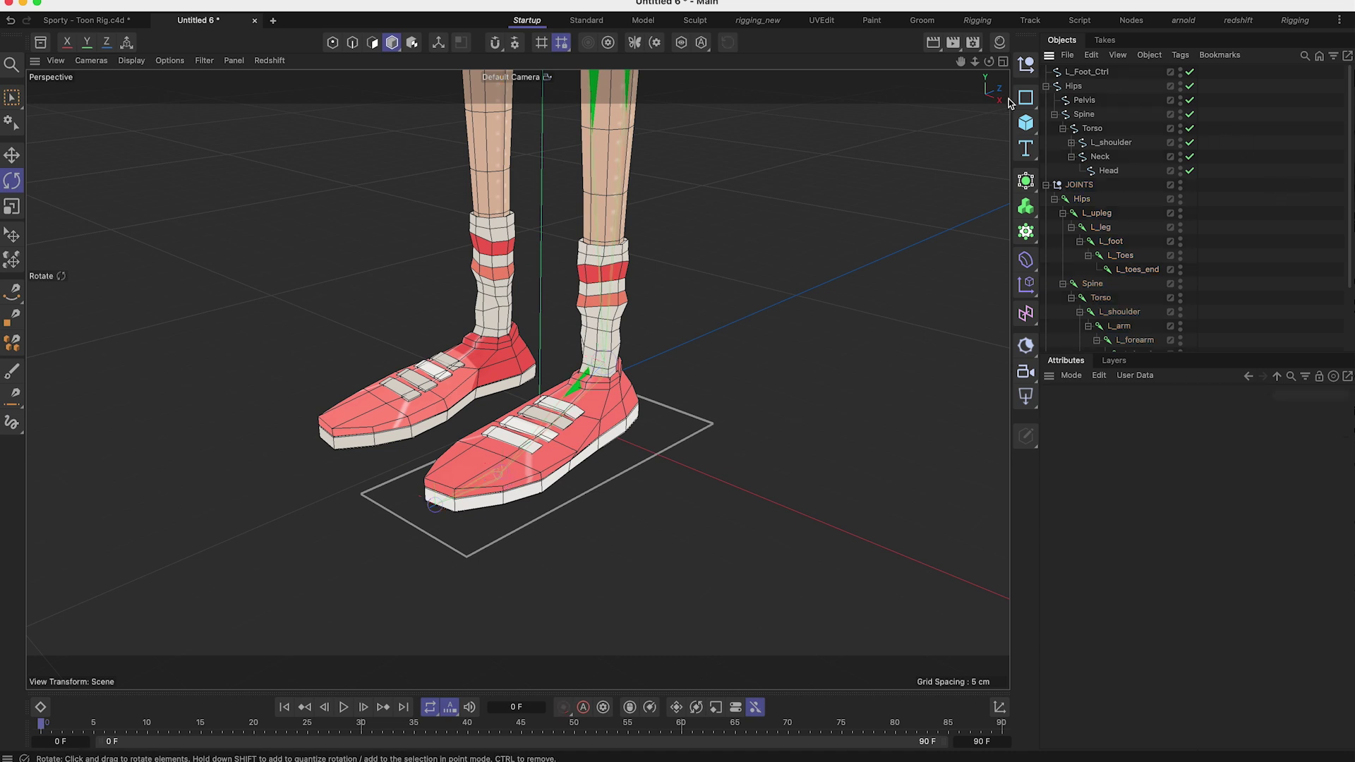
click(1025, 97)
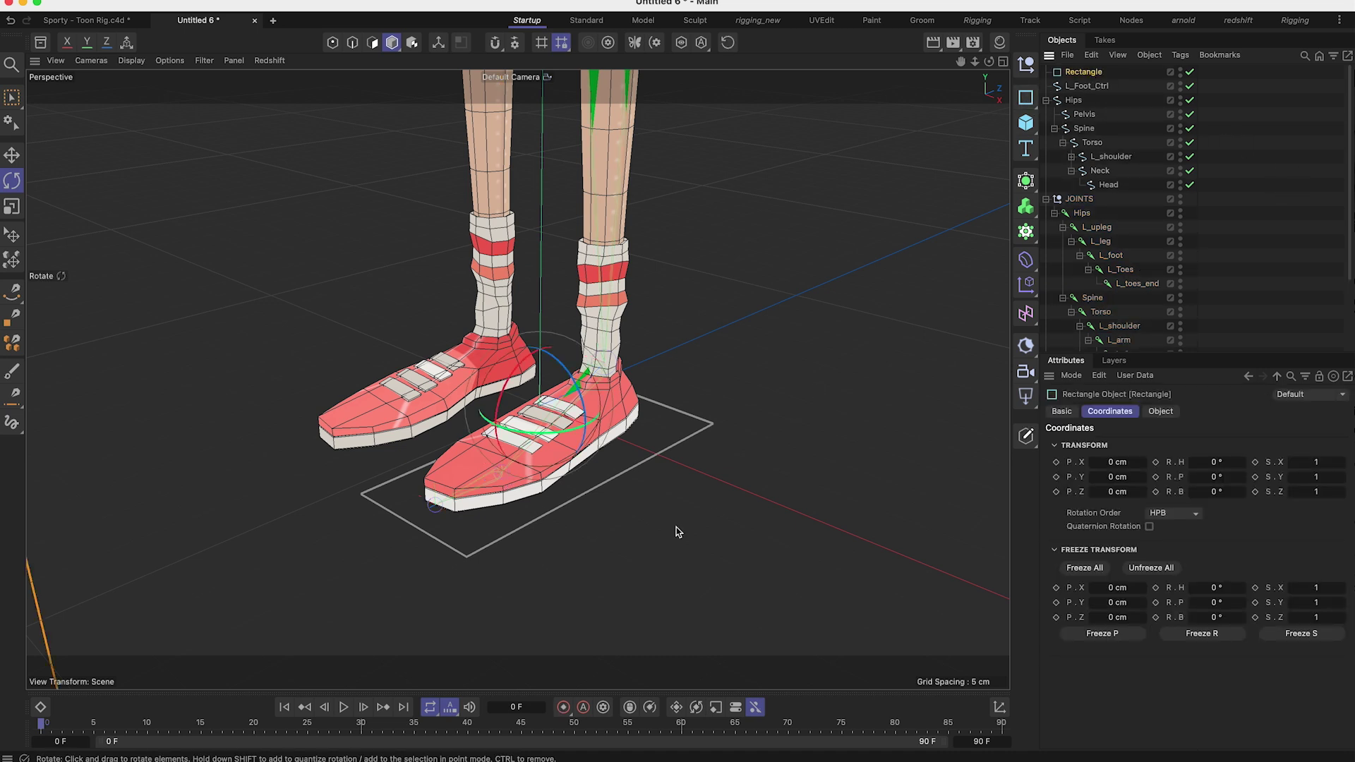
key(e)
click(494, 43)
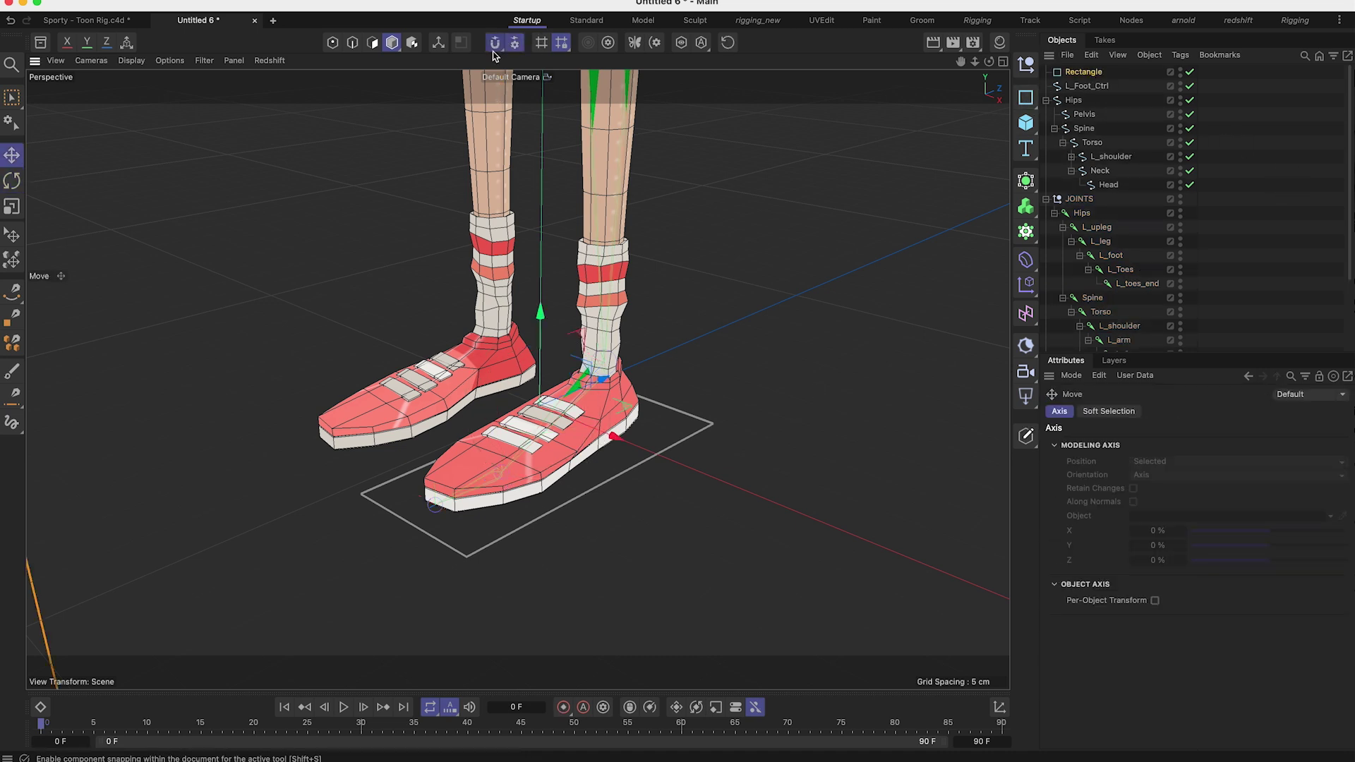
key(t)
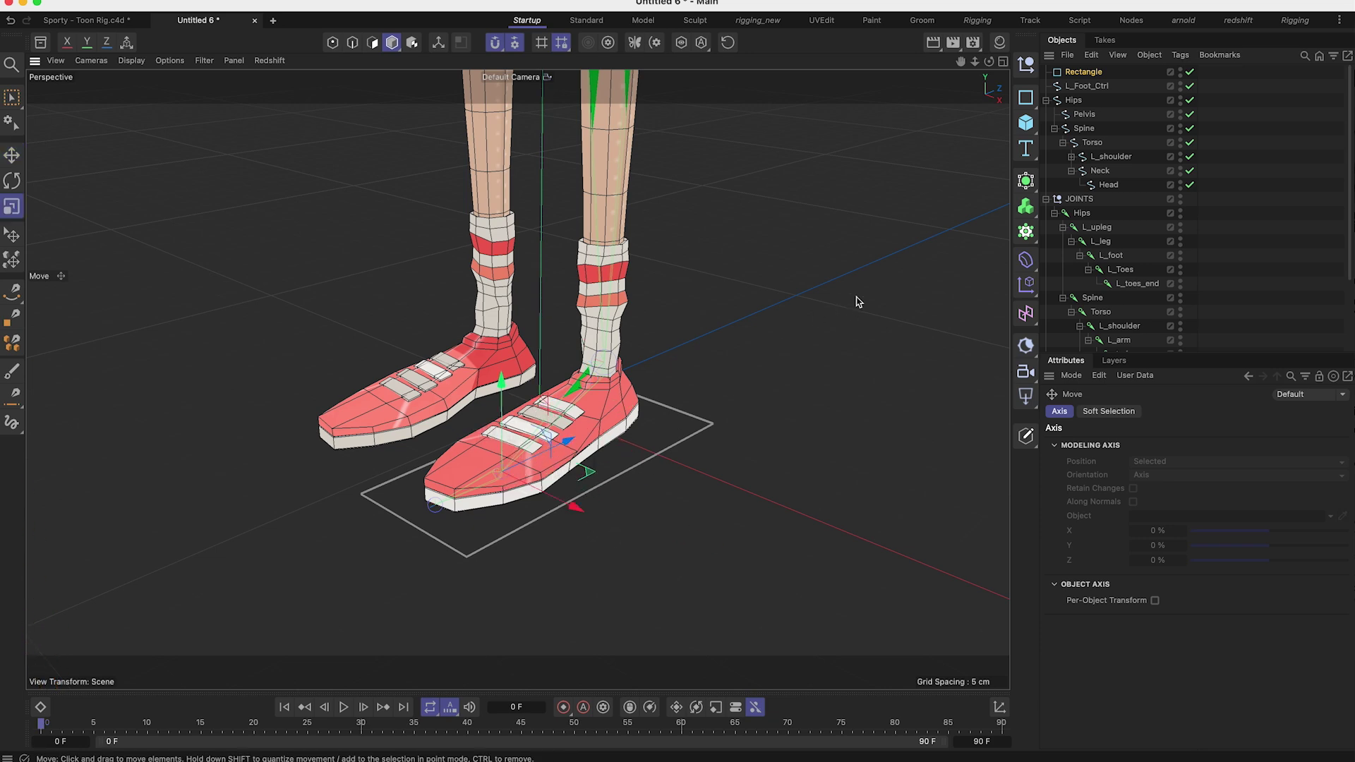
alt+drag(332, 463, 487, 419)
Step: Make the toe rectangle editable and rename it L_toes_Ctrl
click(1085, 72)
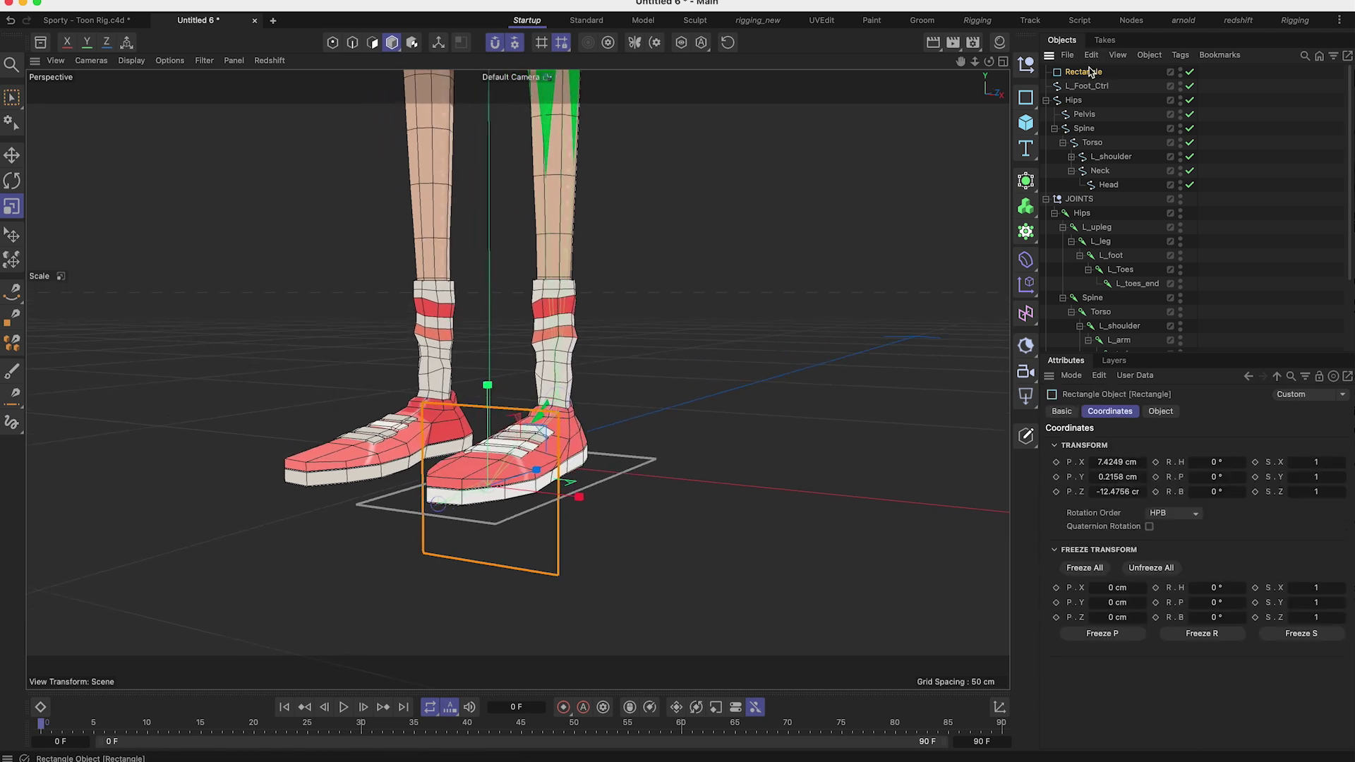
double_click(1090, 73)
text(To)
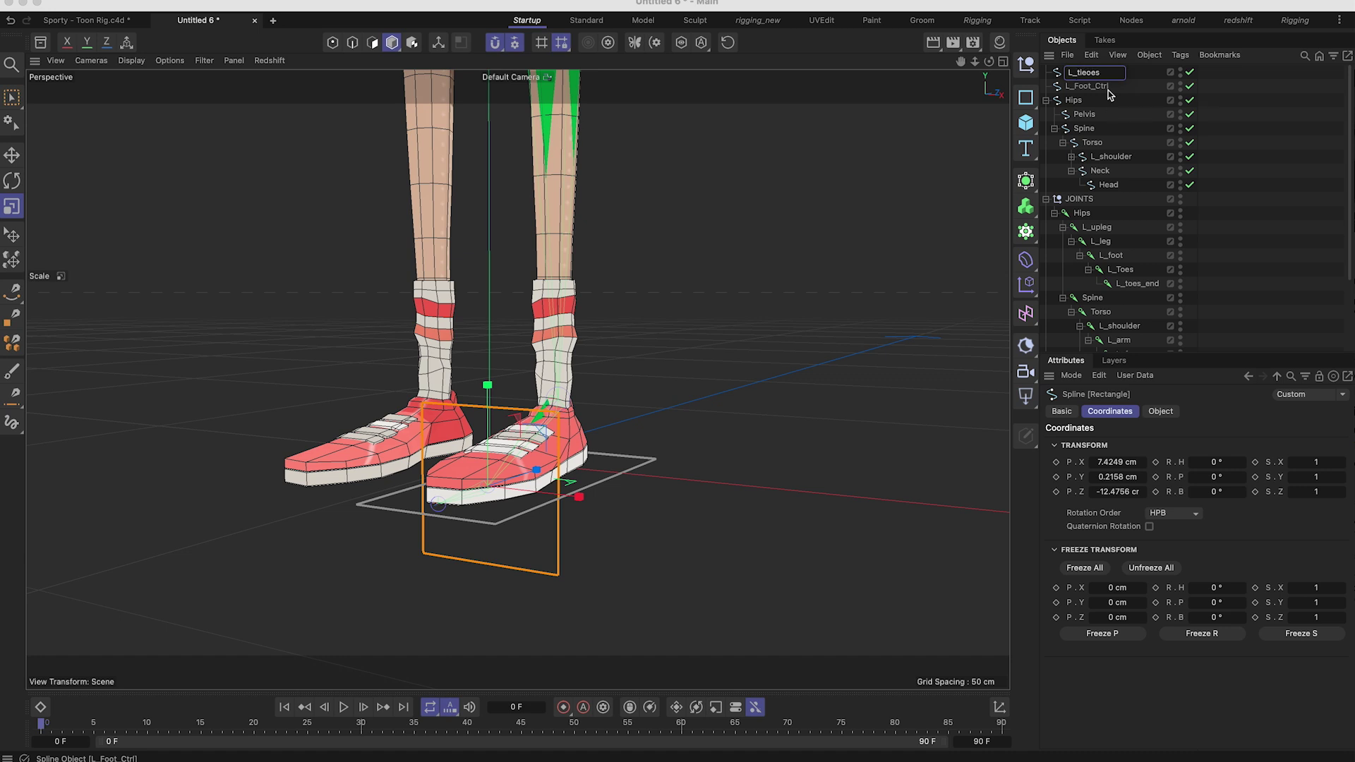
text(oes_Ctrl)
key(Return)
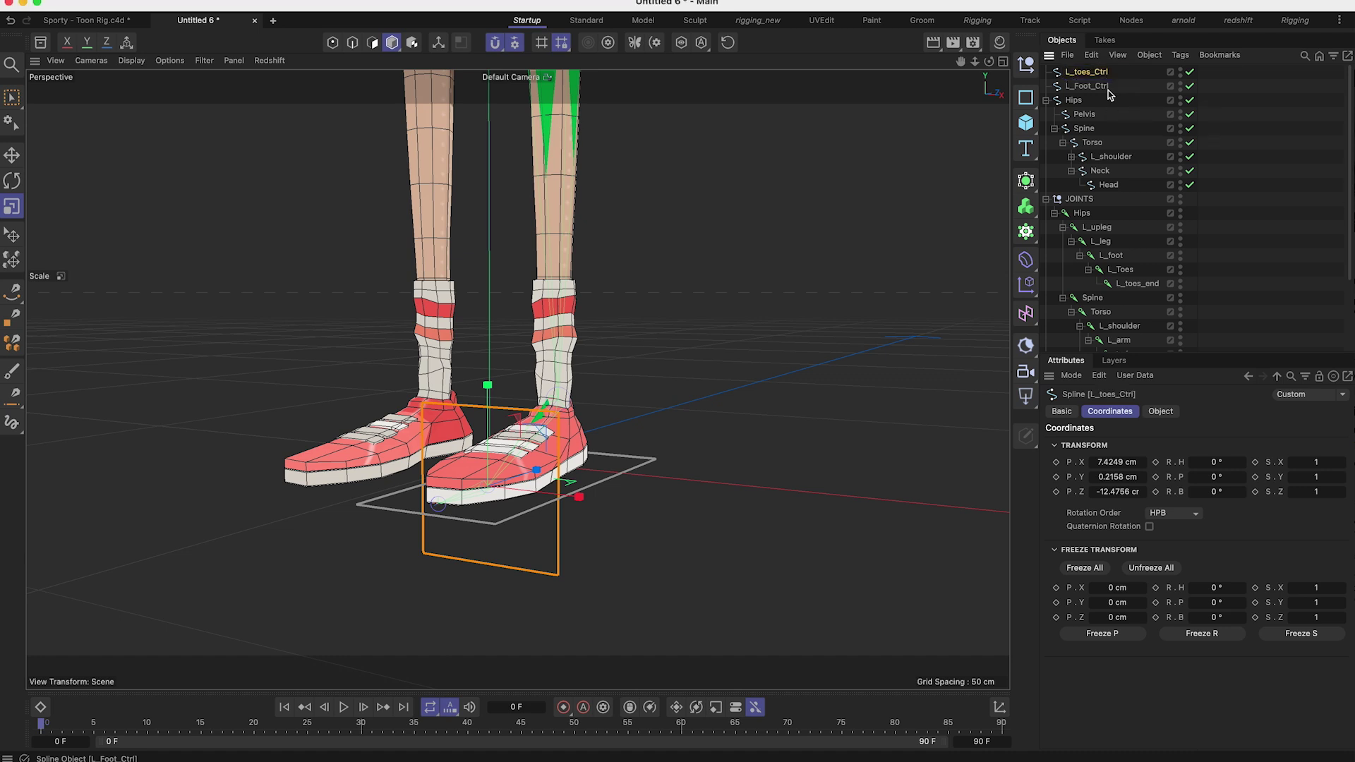
Step: Parent L_toes_Ctrl under L_Foot_Ctrl
drag(1086, 72, 1093, 86)
scroll(575, 304, up, 5)
scroll(498, 443, down, 5)
scroll(527, 358, up, 3)
alt+drag(514, 285, 620, 334)
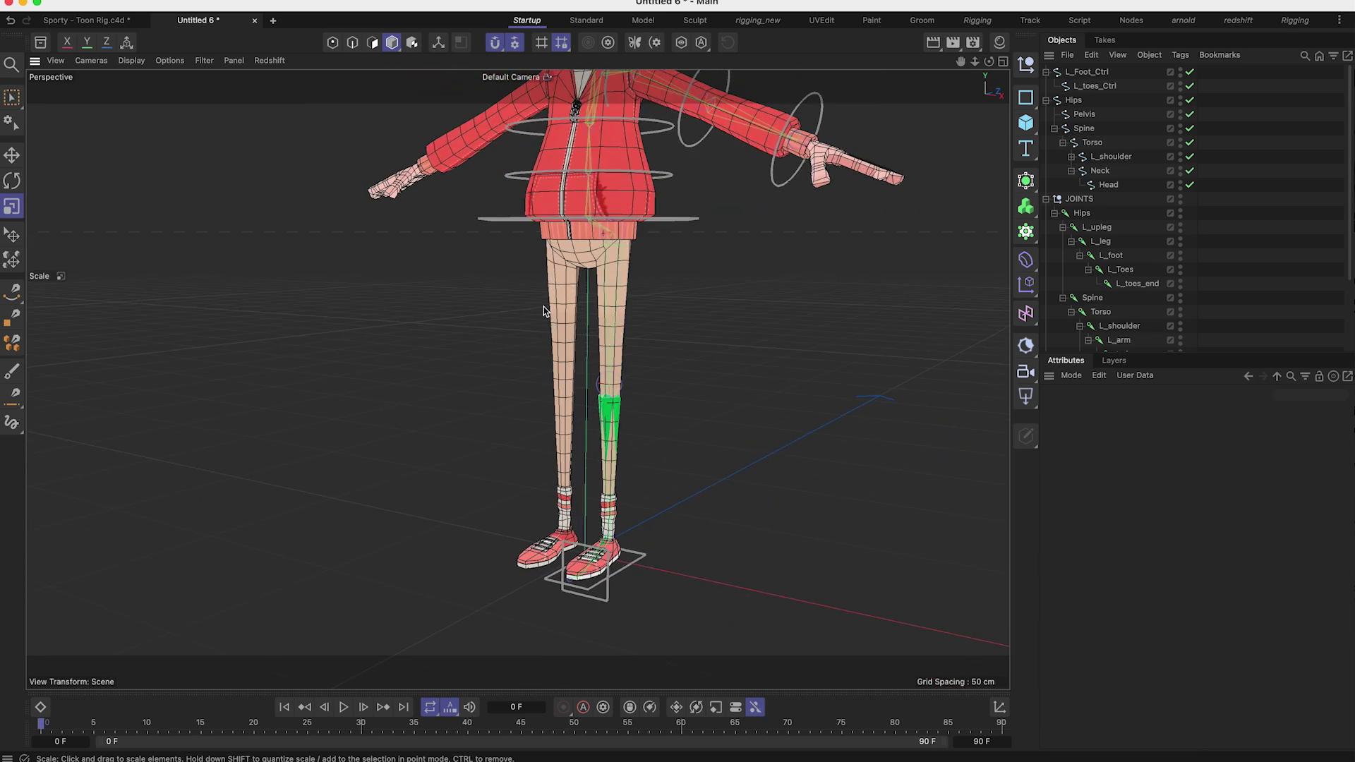
Step: Delete the unused Root null located above the Sporty mesh group
click(1101, 228)
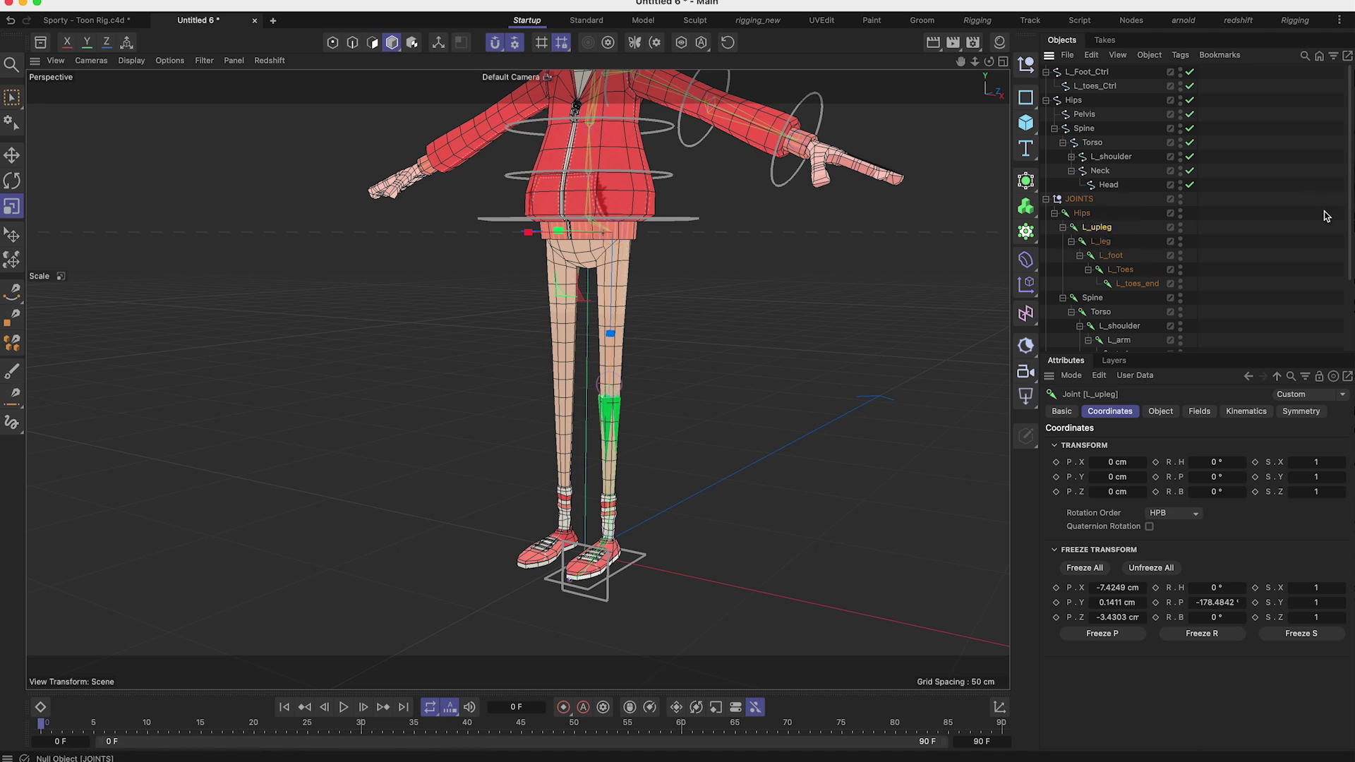
scroll(1129, 268, down, 3)
click(1046, 344)
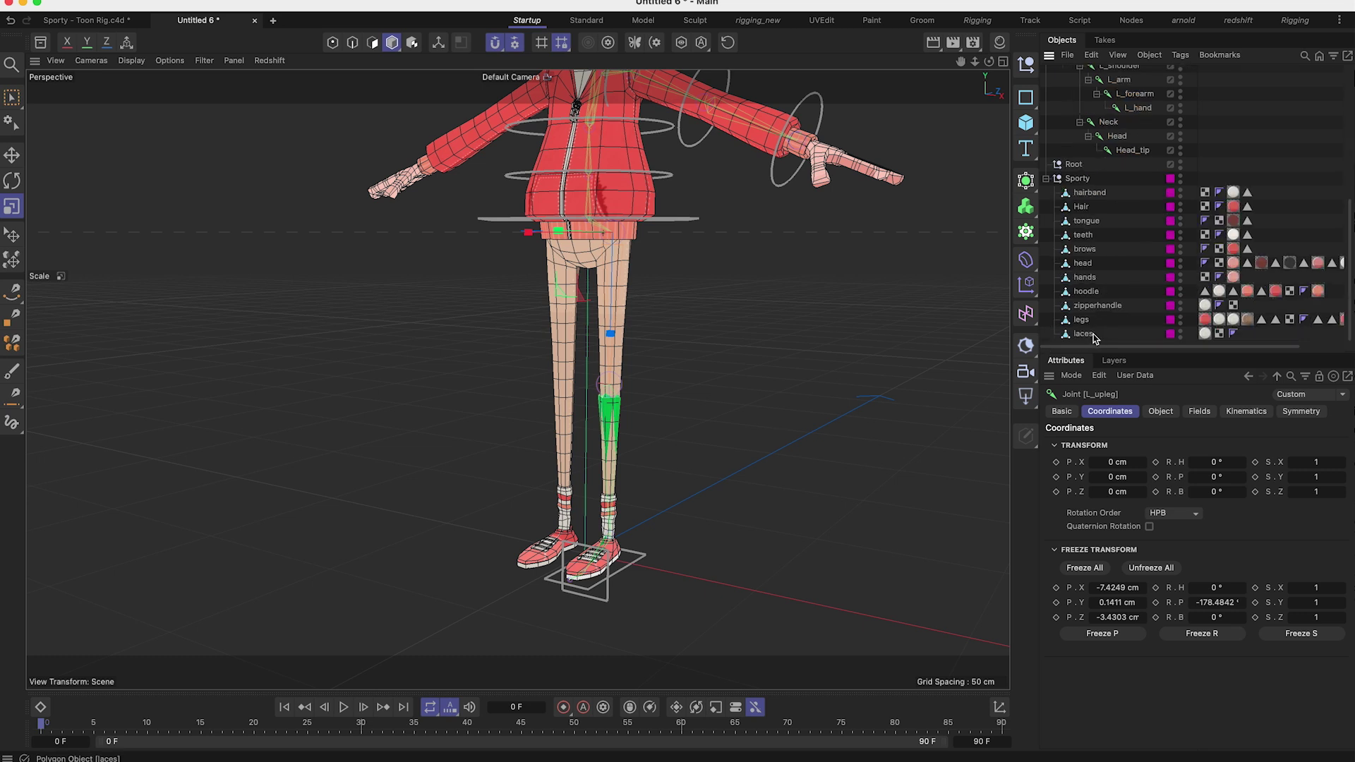
click(1205, 192)
click(1219, 193)
click(1232, 192)
click(1246, 192)
click(1074, 164)
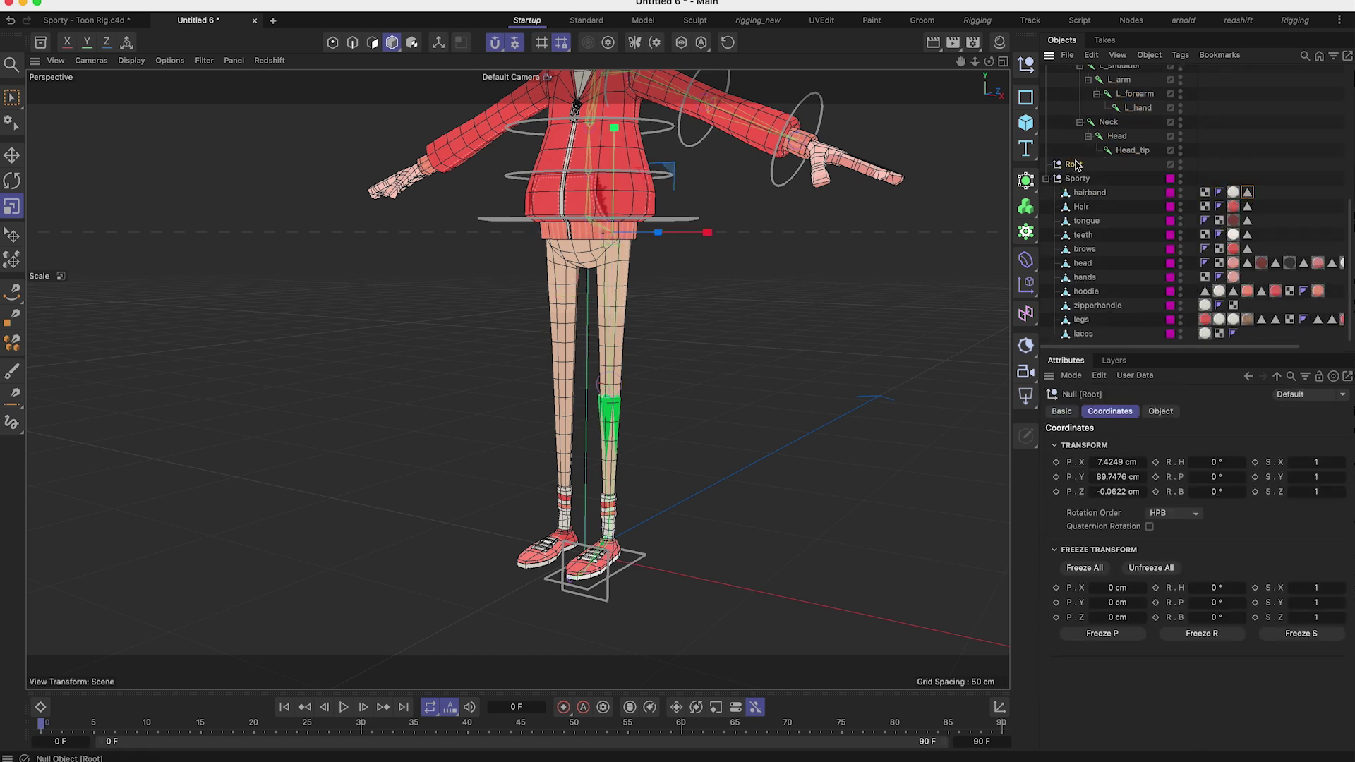
click(1218, 235)
click(1233, 234)
click(1247, 234)
click(1233, 234)
scroll(1169, 191, up, 5)
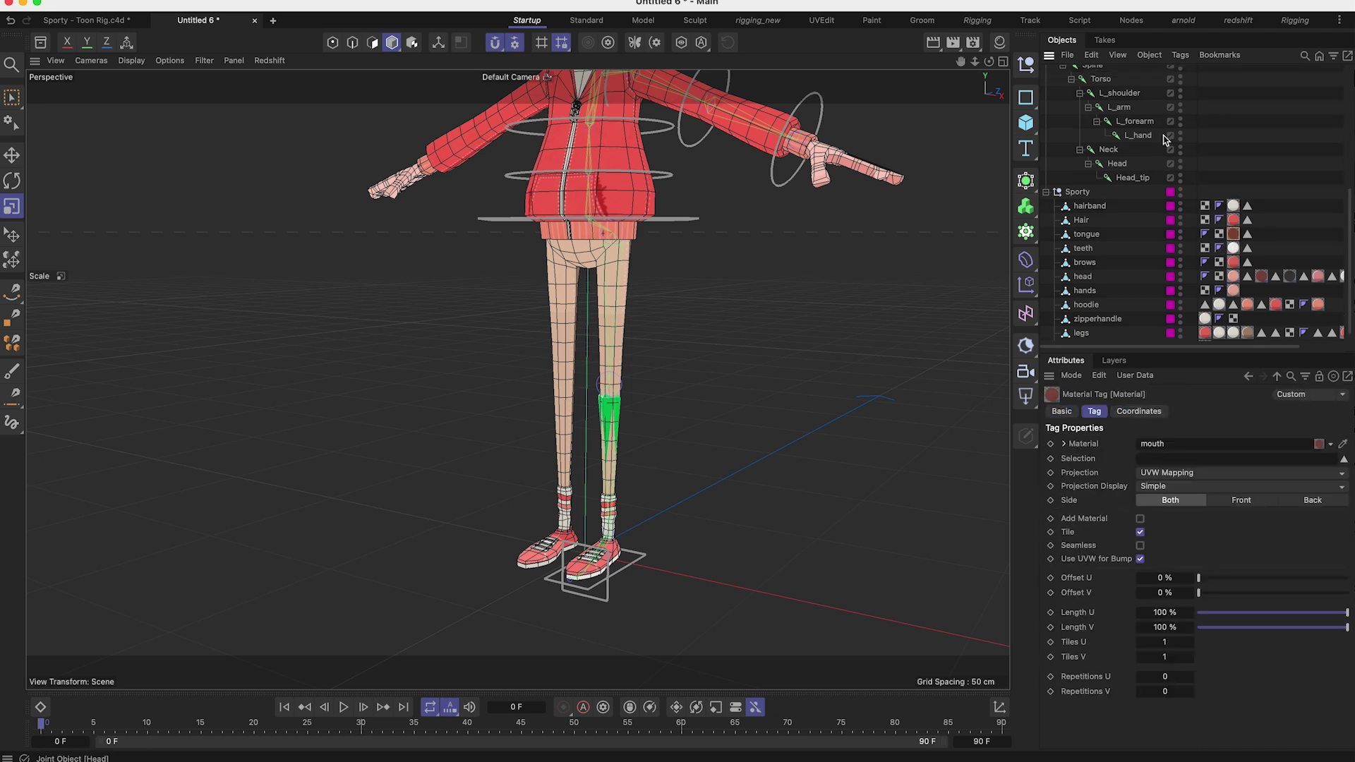
click(1095, 228)
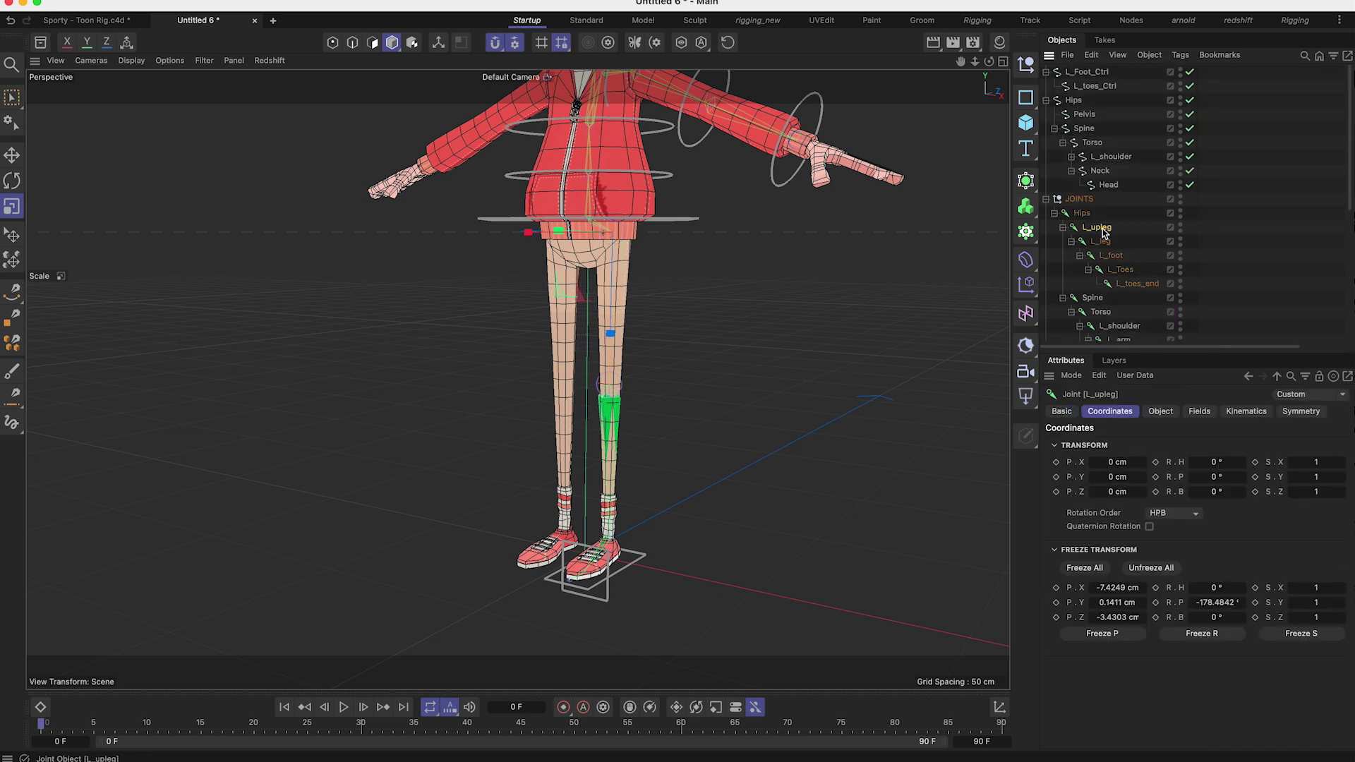
right_click(1101, 228)
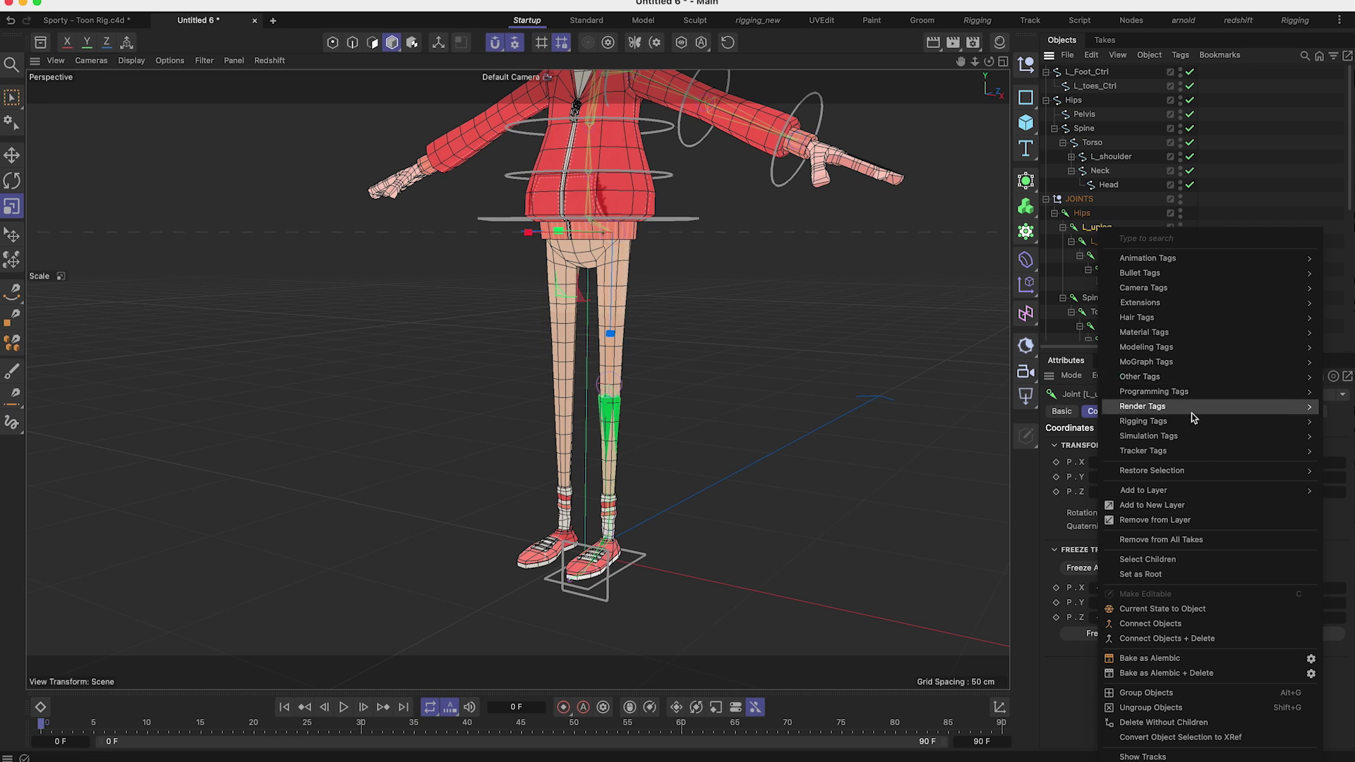
mouse_move(1192, 421)
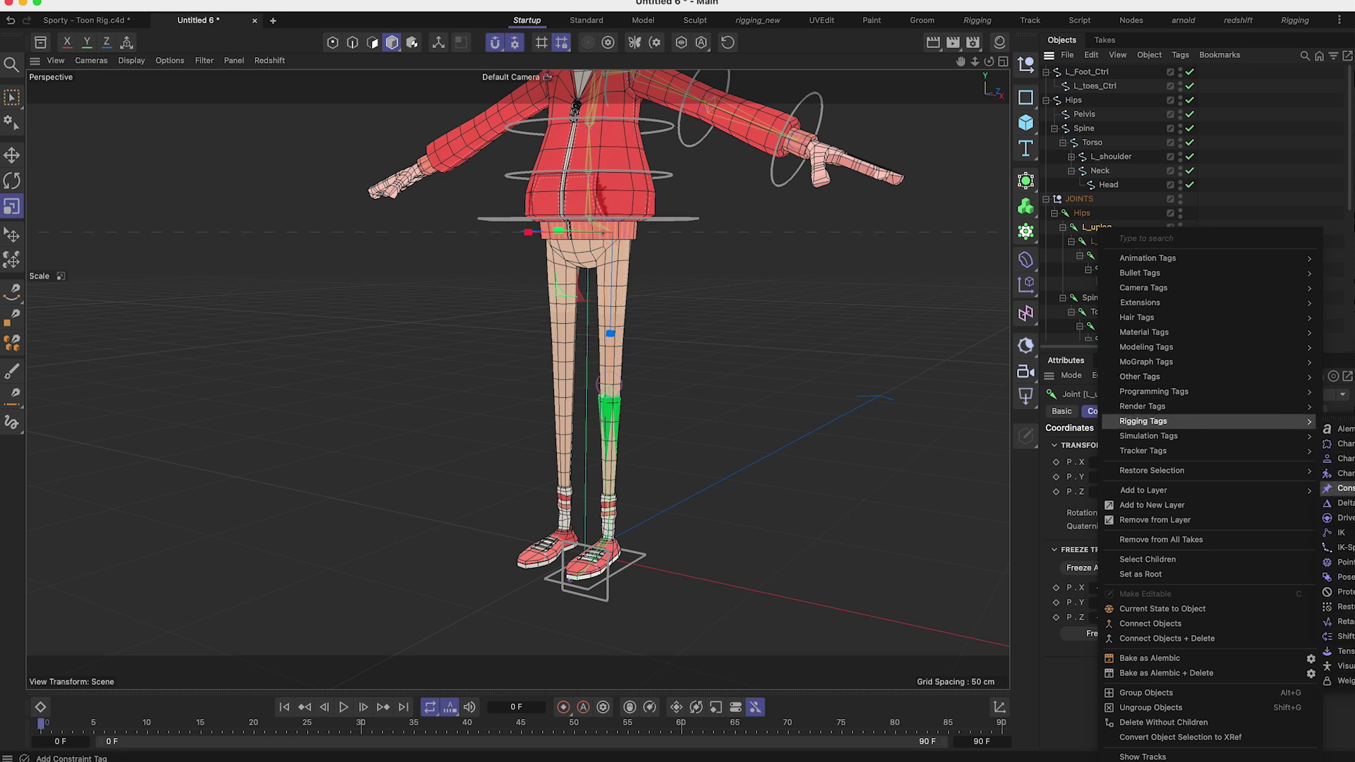
click(1204, 30)
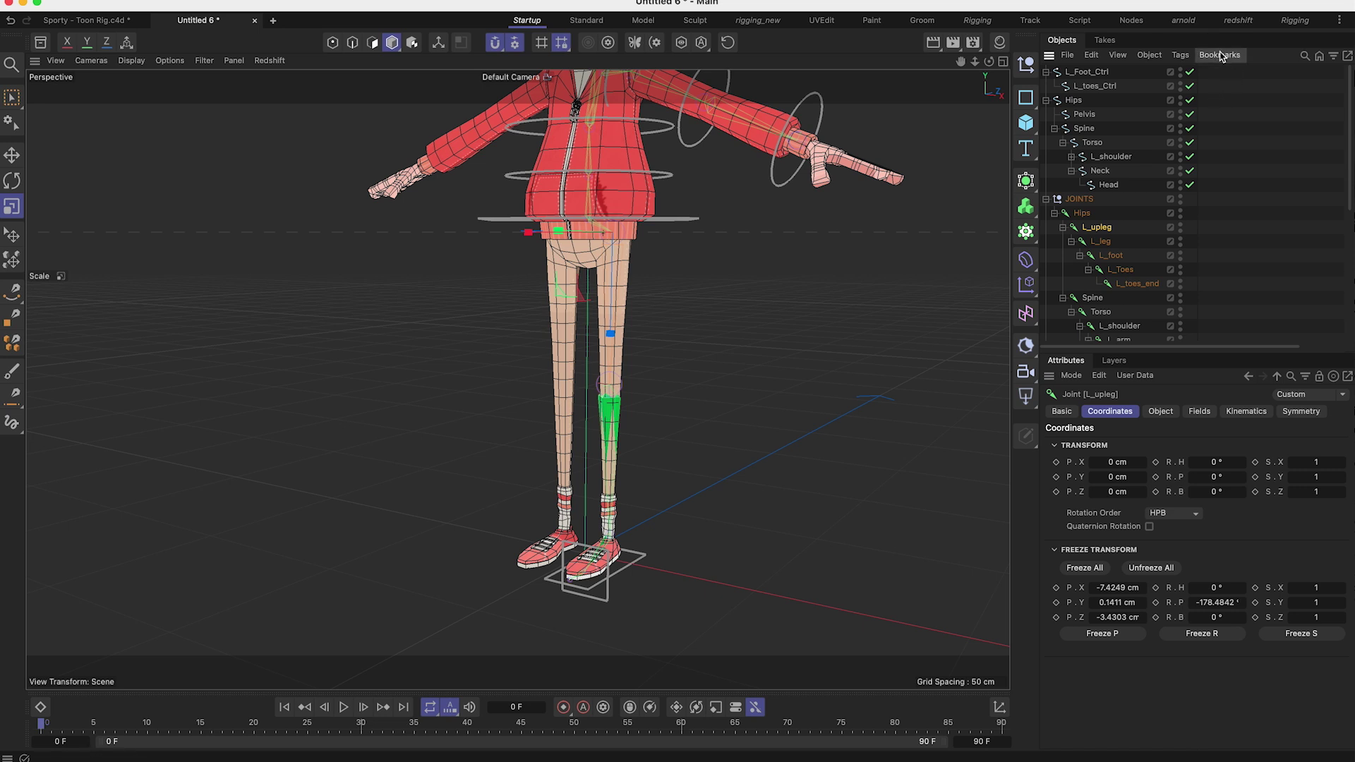
right_click(1096, 229)
mouse_move(1210, 423)
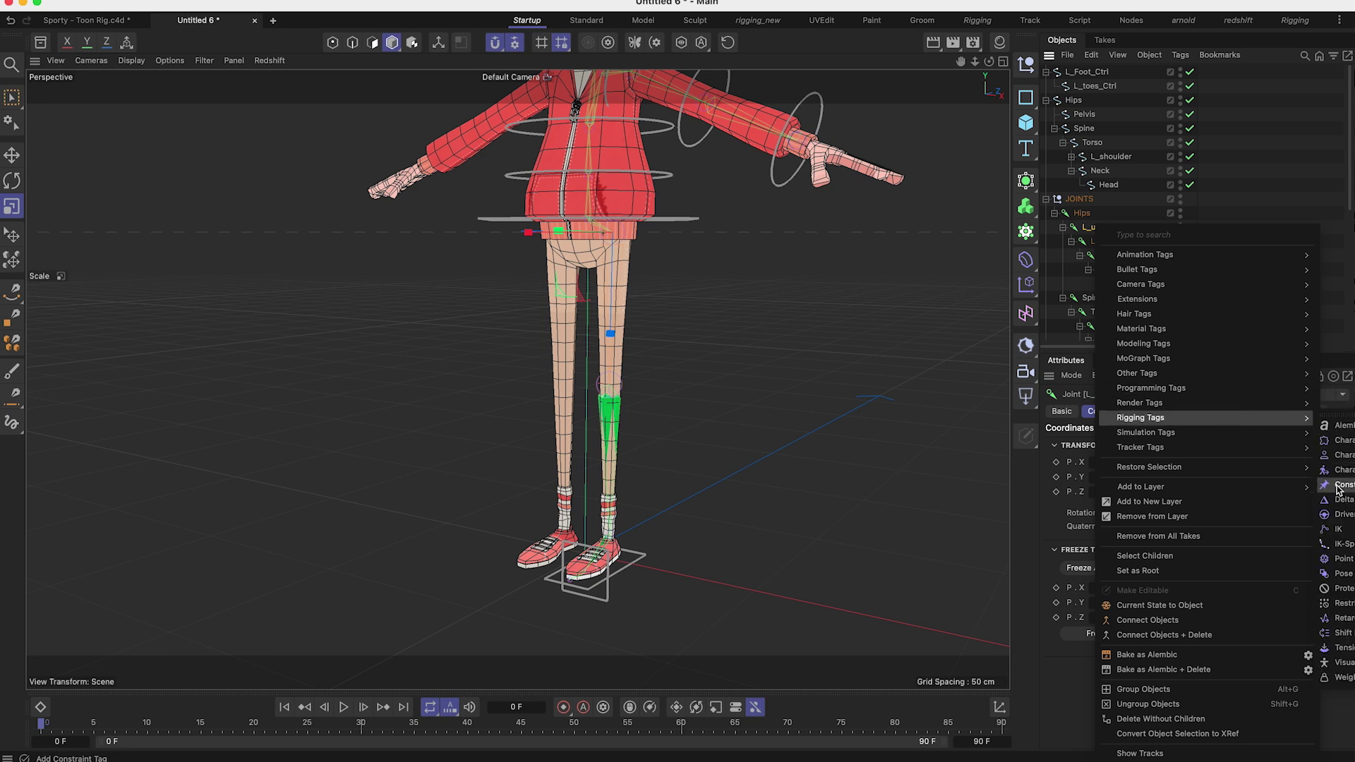
click(1338, 485)
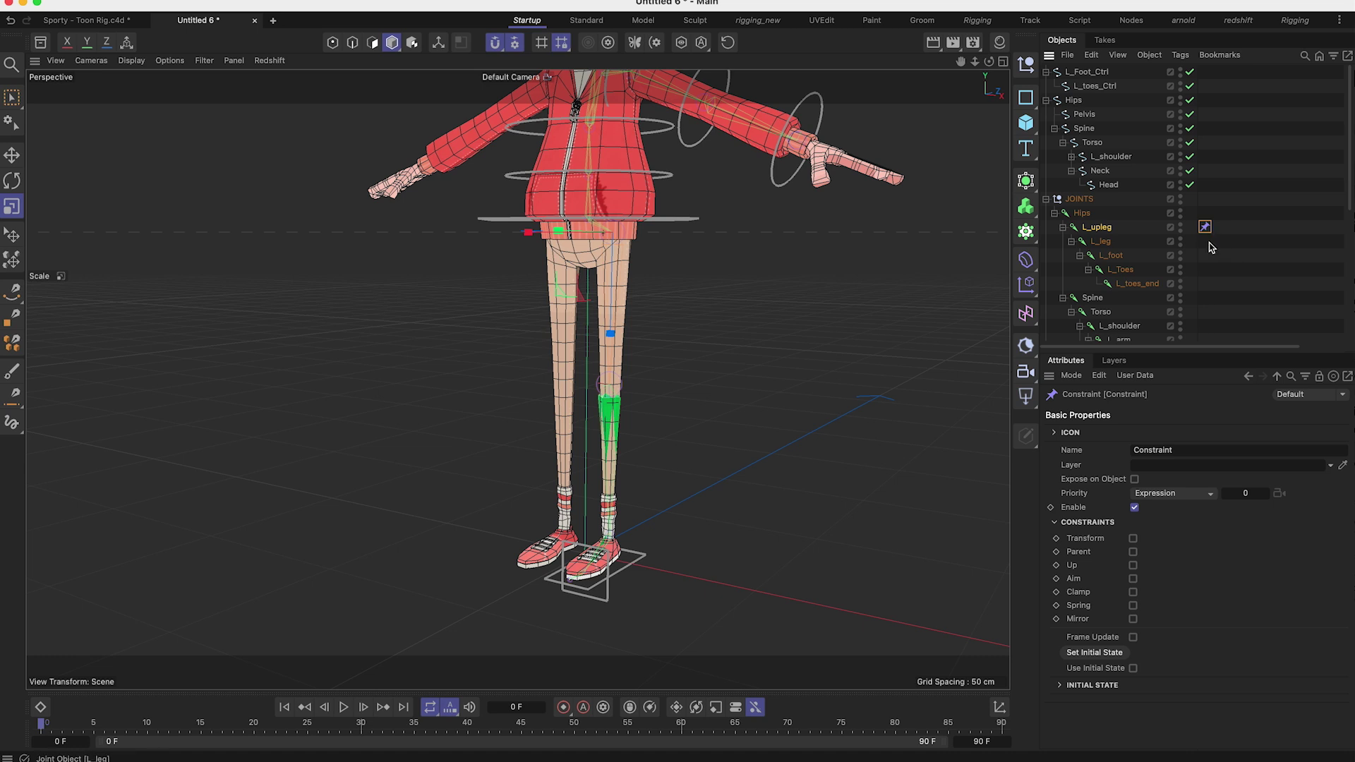
key(Delete)
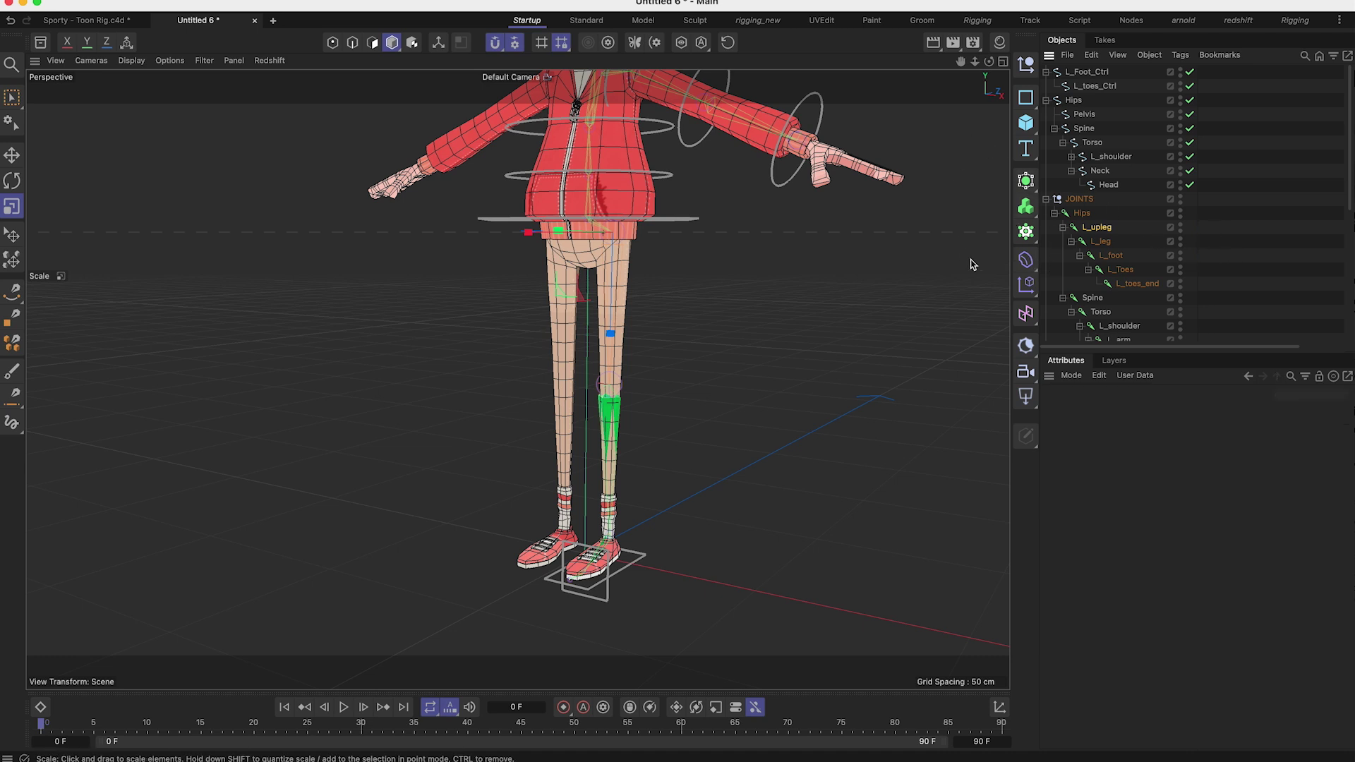
Step: Add an IK rigging tag to the L_upleg joint
right_click(1098, 231)
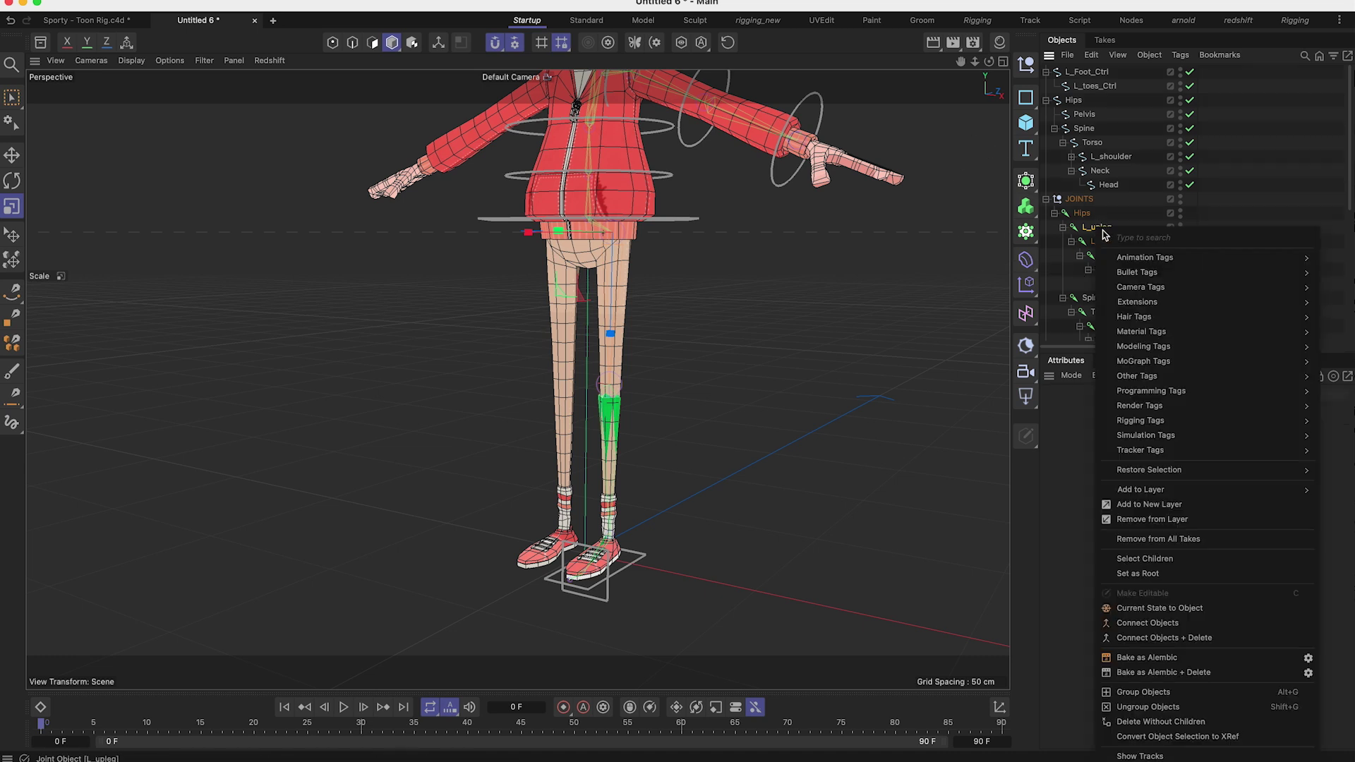
mouse_move(1142, 421)
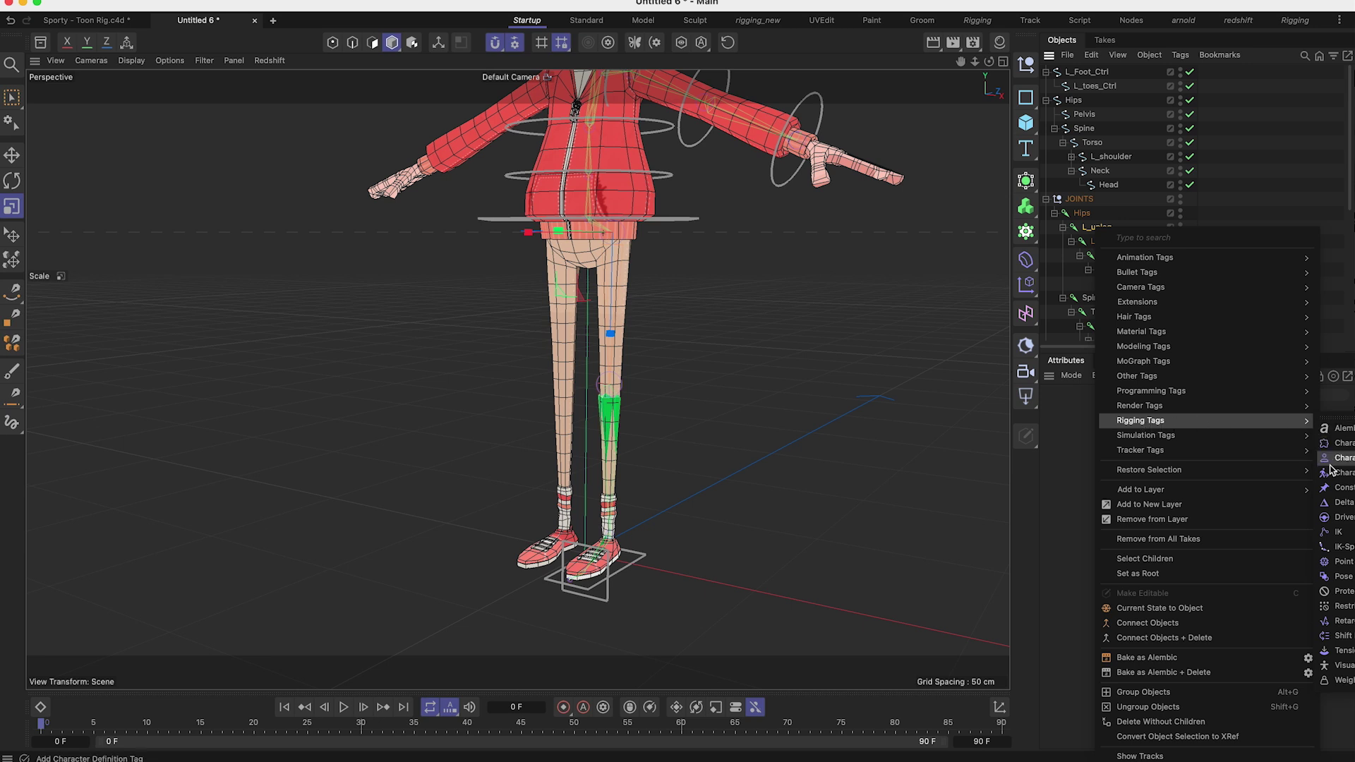
click(1339, 536)
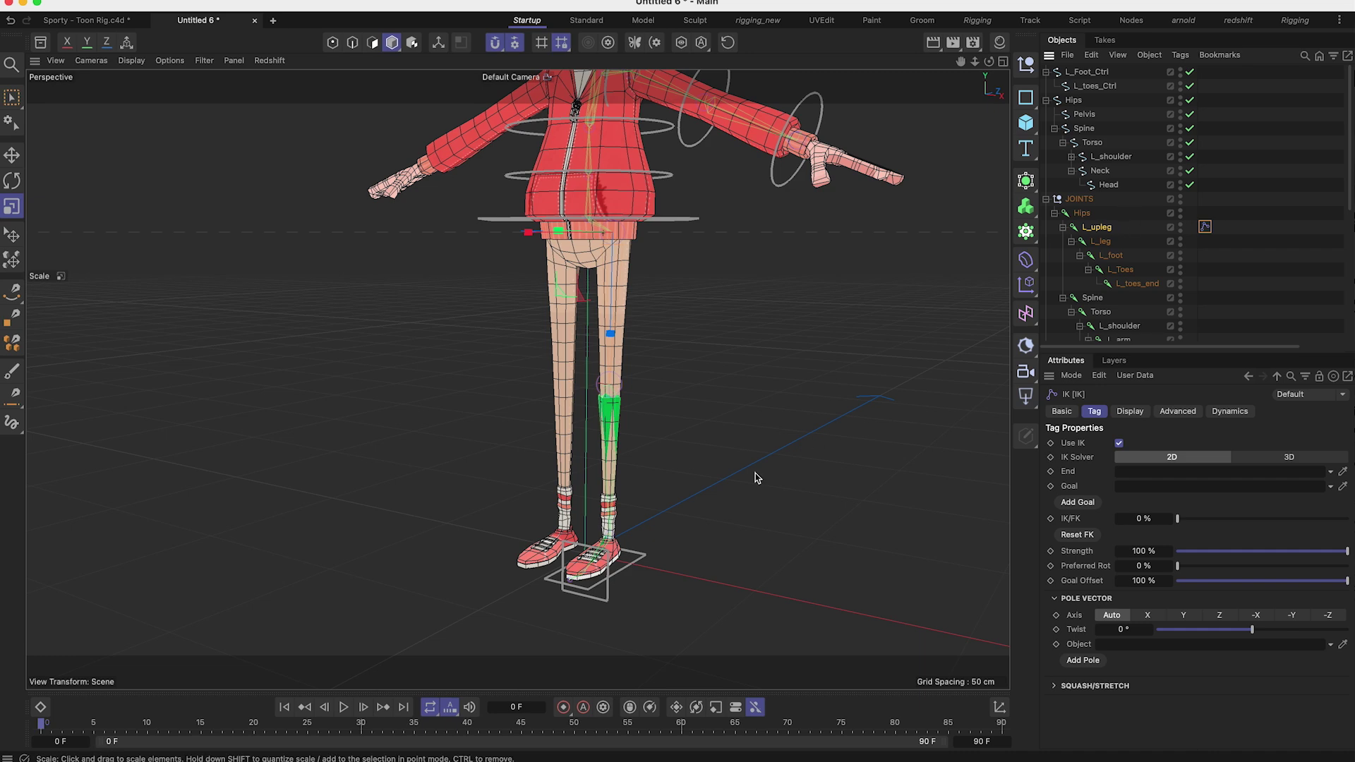
alt+drag(625, 540, 551, 529)
scroll(630, 528, up, 5)
alt+drag(628, 500, 679, 532)
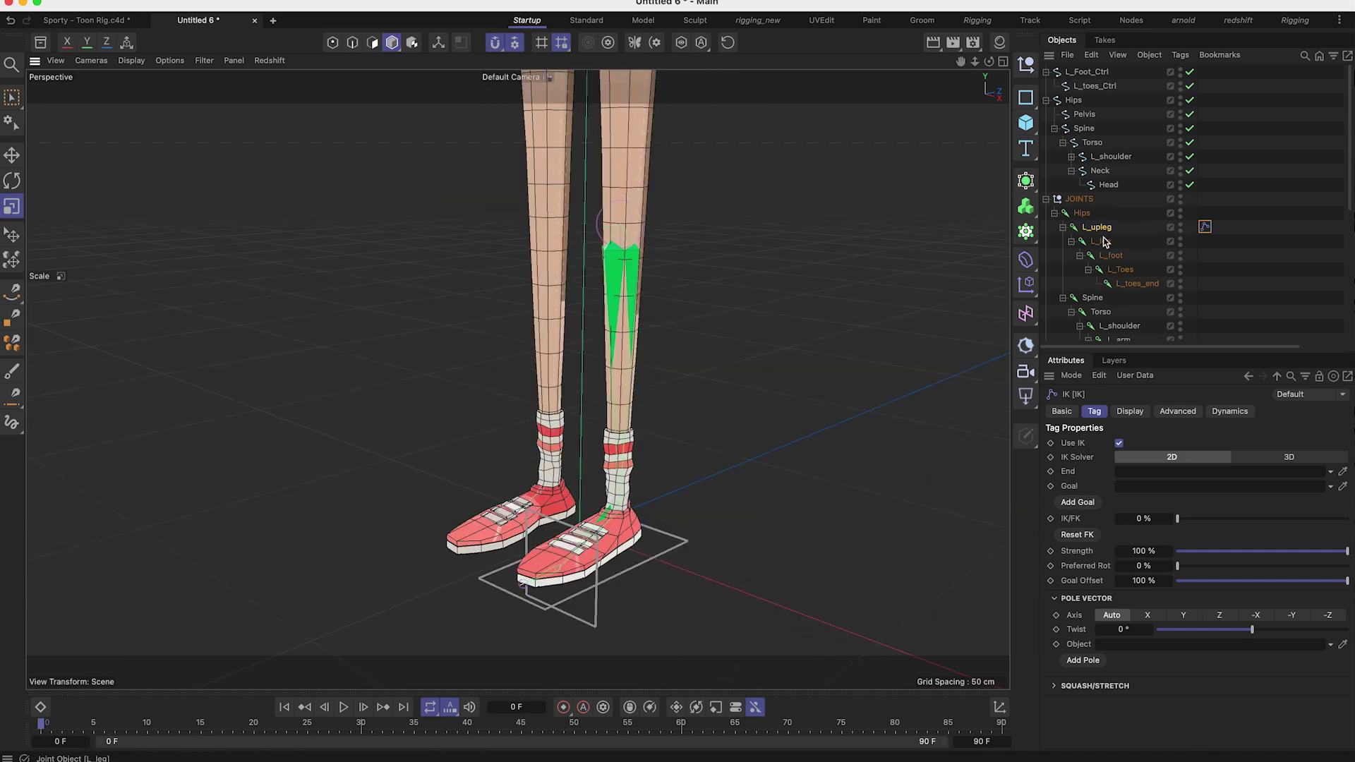
Step: Assign L_foot as the End joint of the L_upleg IK tag and add a goal for it
click(1111, 257)
alt+drag(670, 505, 600, 508)
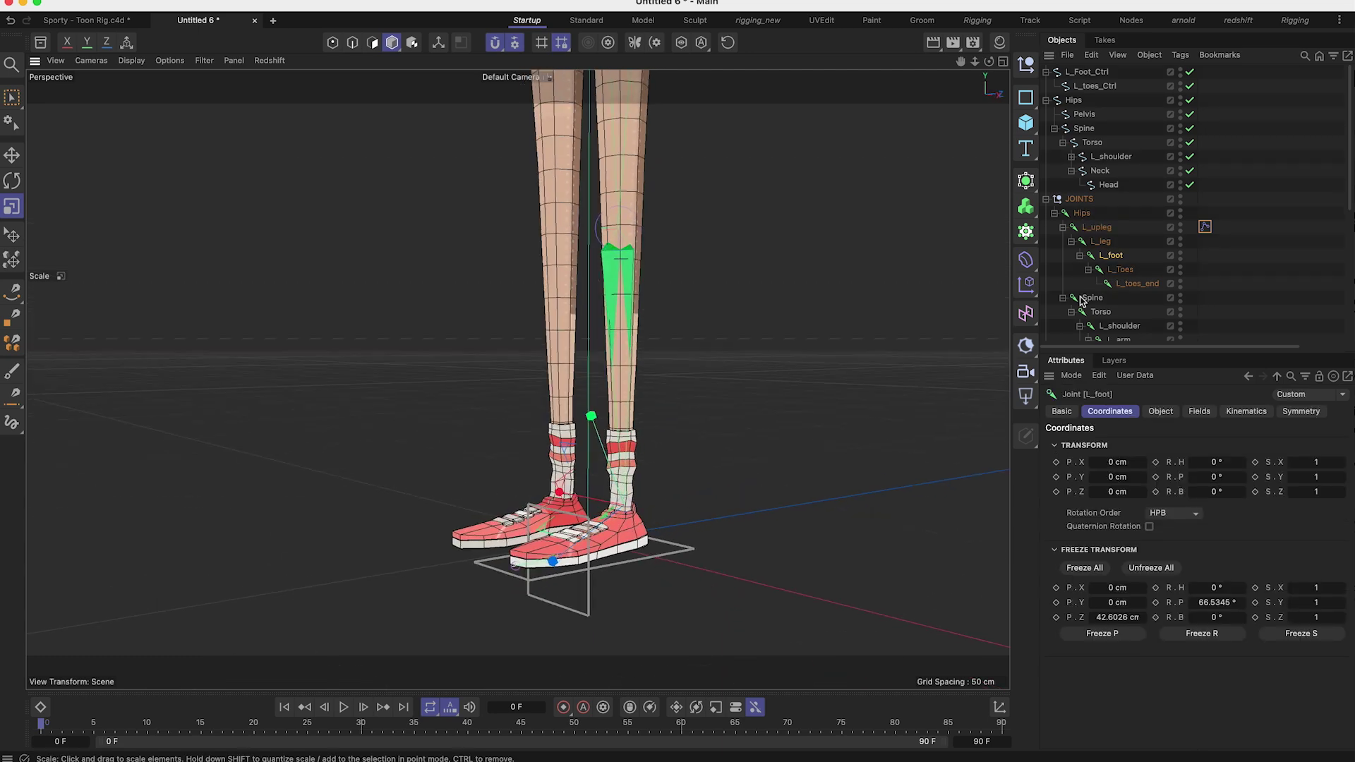
click(1204, 227)
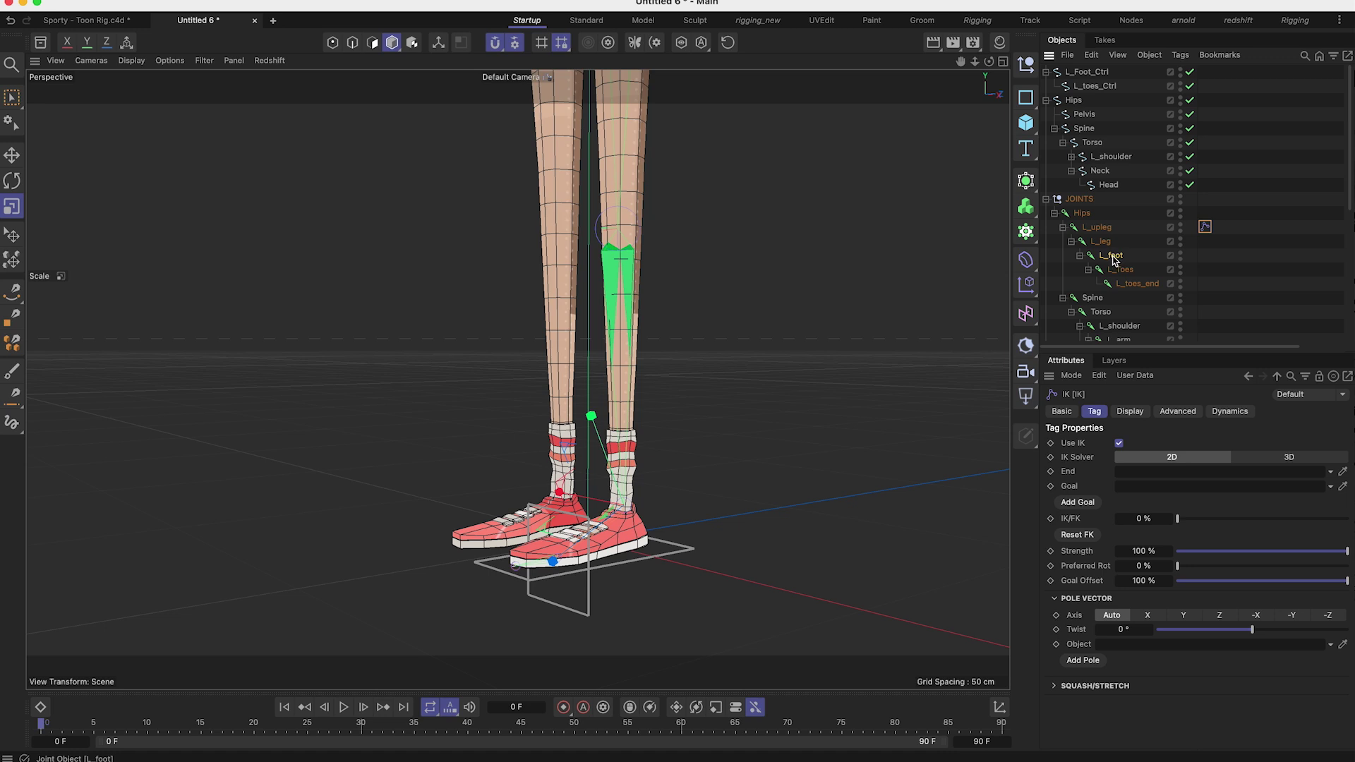
drag(1131, 271, 1118, 471)
click(1079, 502)
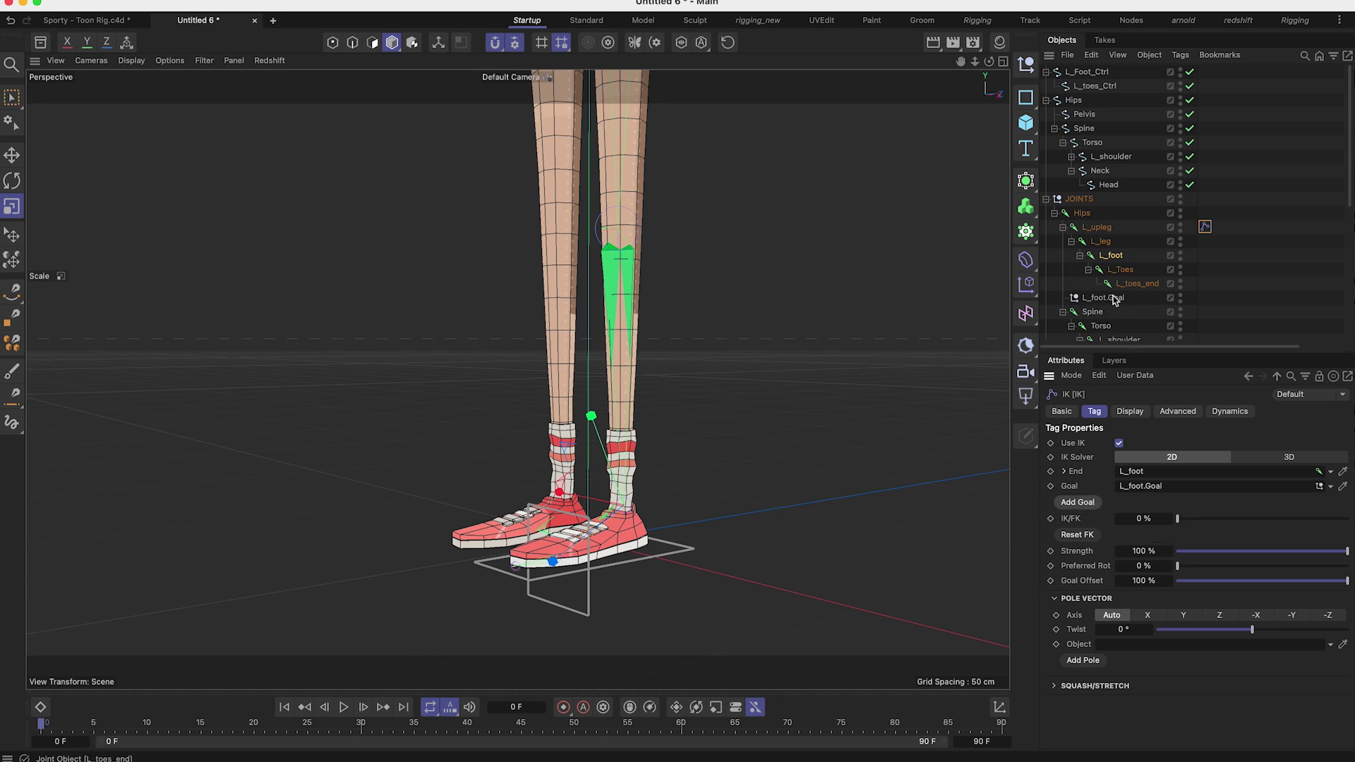
Step: Parent the L_foot.Goal null under L_Foot_Ctrl
click(1106, 298)
key(e)
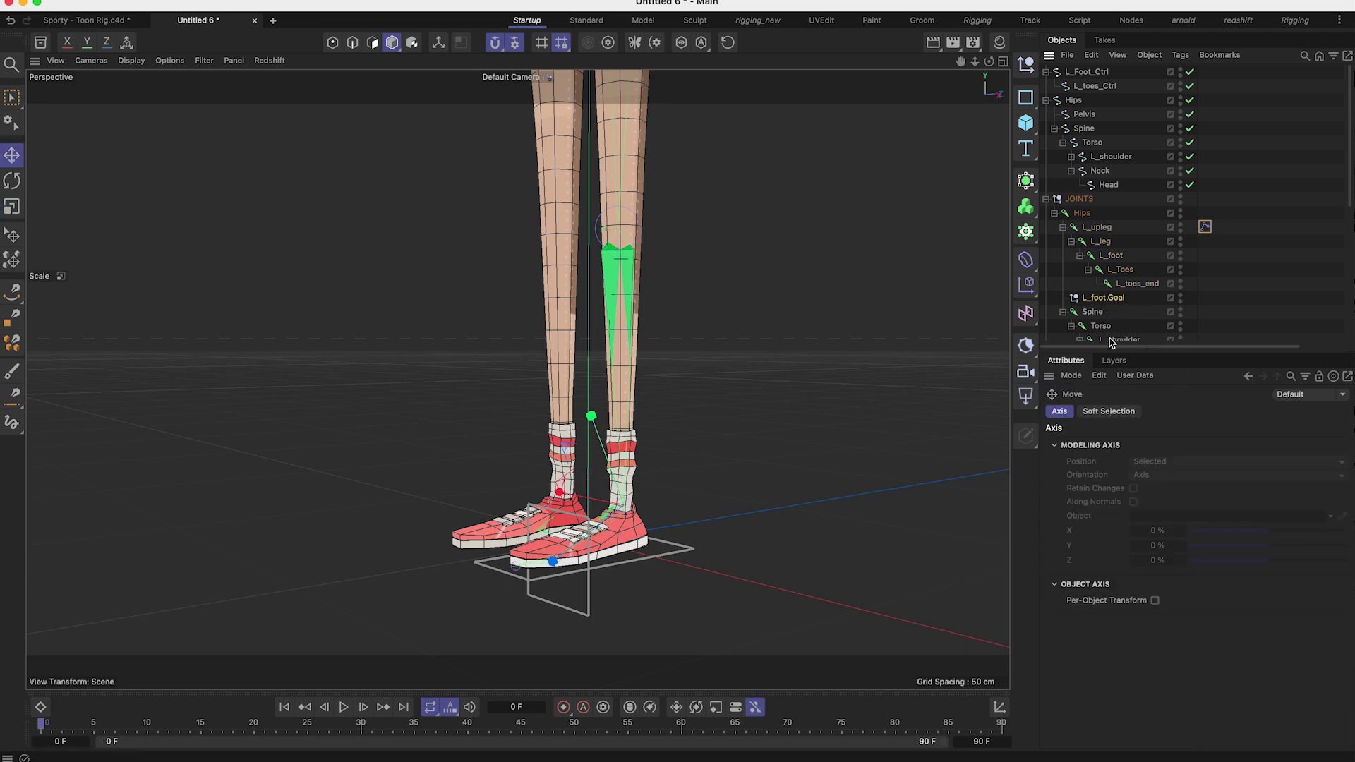
alt+drag(847, 417, 536, 474)
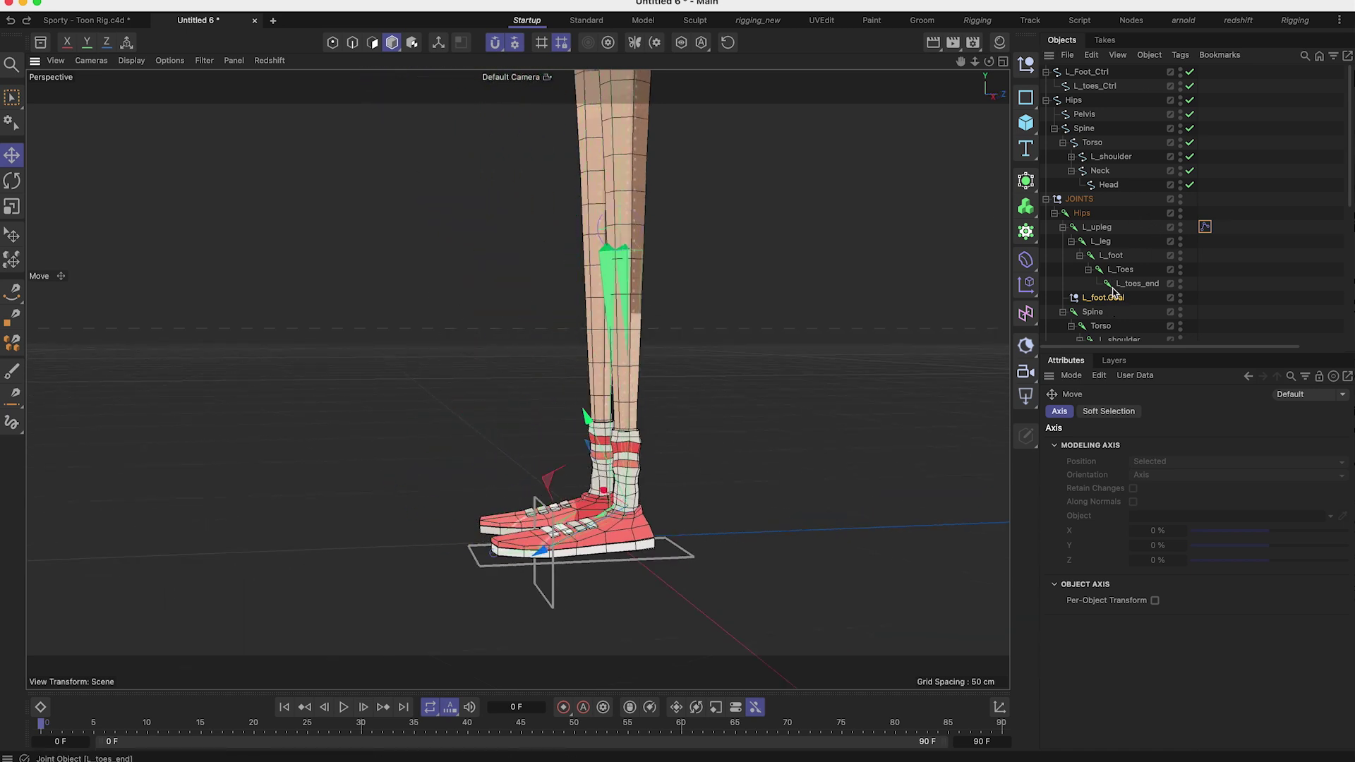
drag(1103, 297, 1095, 75)
Step: Test the left leg's IK by moving L_Foot_Ctrl upward, undo the move and reopen the IK tag's settings
click(1090, 71)
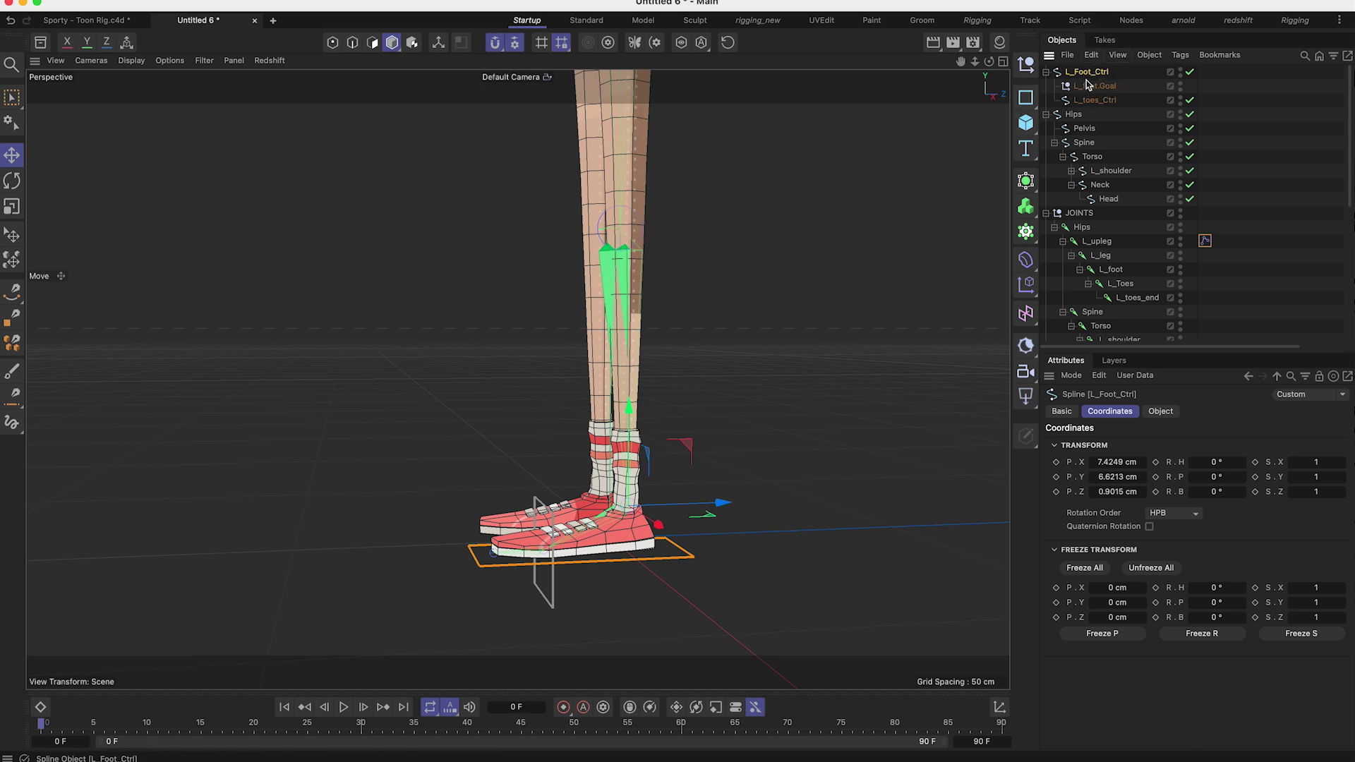
drag(681, 443, 646, 344)
key(super+z)
click(1205, 241)
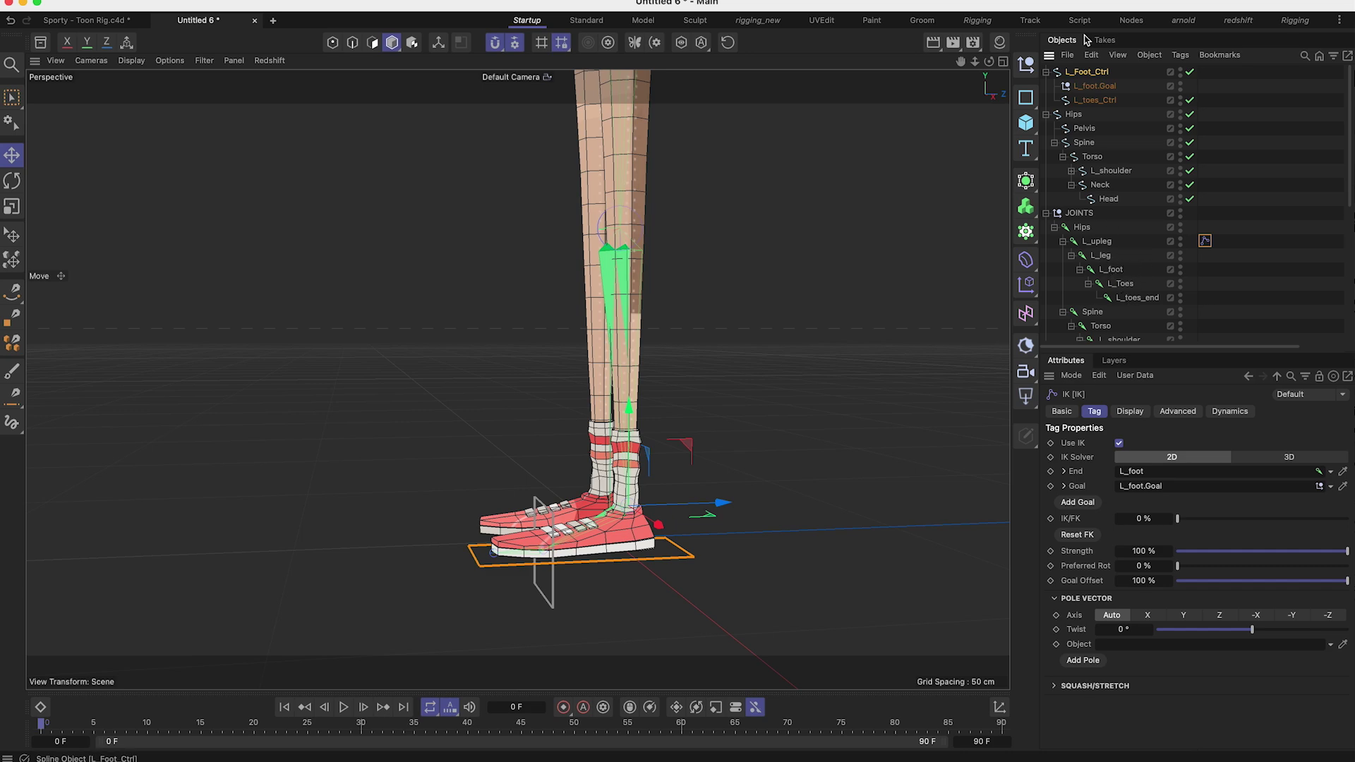
Step: Test the foot rig by moving and rotating L_Foot_Ctrl, and undo the changes
click(1086, 72)
drag(624, 554, 549, 487)
key(r)
drag(459, 332, 549, 487)
key(super+z)
key(super+z)
key(super+z)
alt+drag(650, 505, 609, 511)
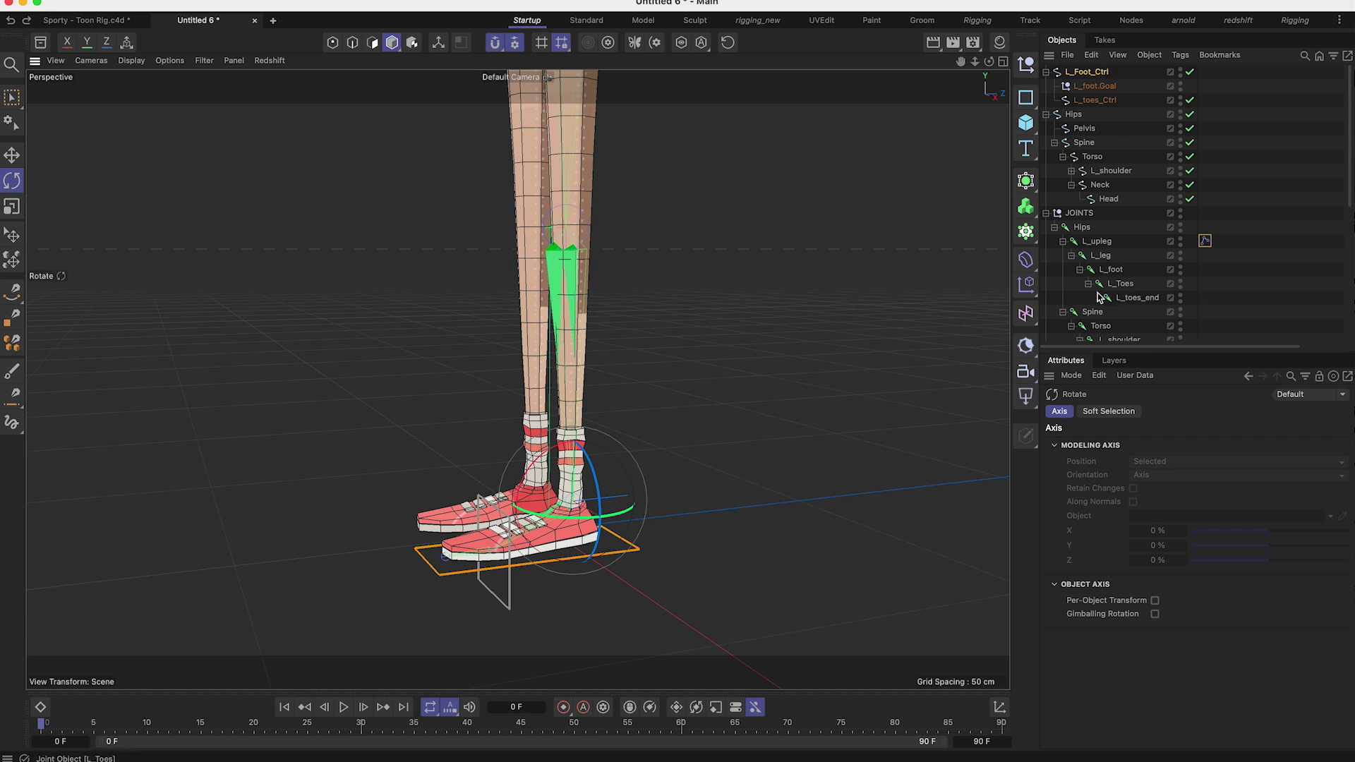
Step: Add a Constraint tag to the L_foot joint and enable its Transform constraint
click(1114, 271)
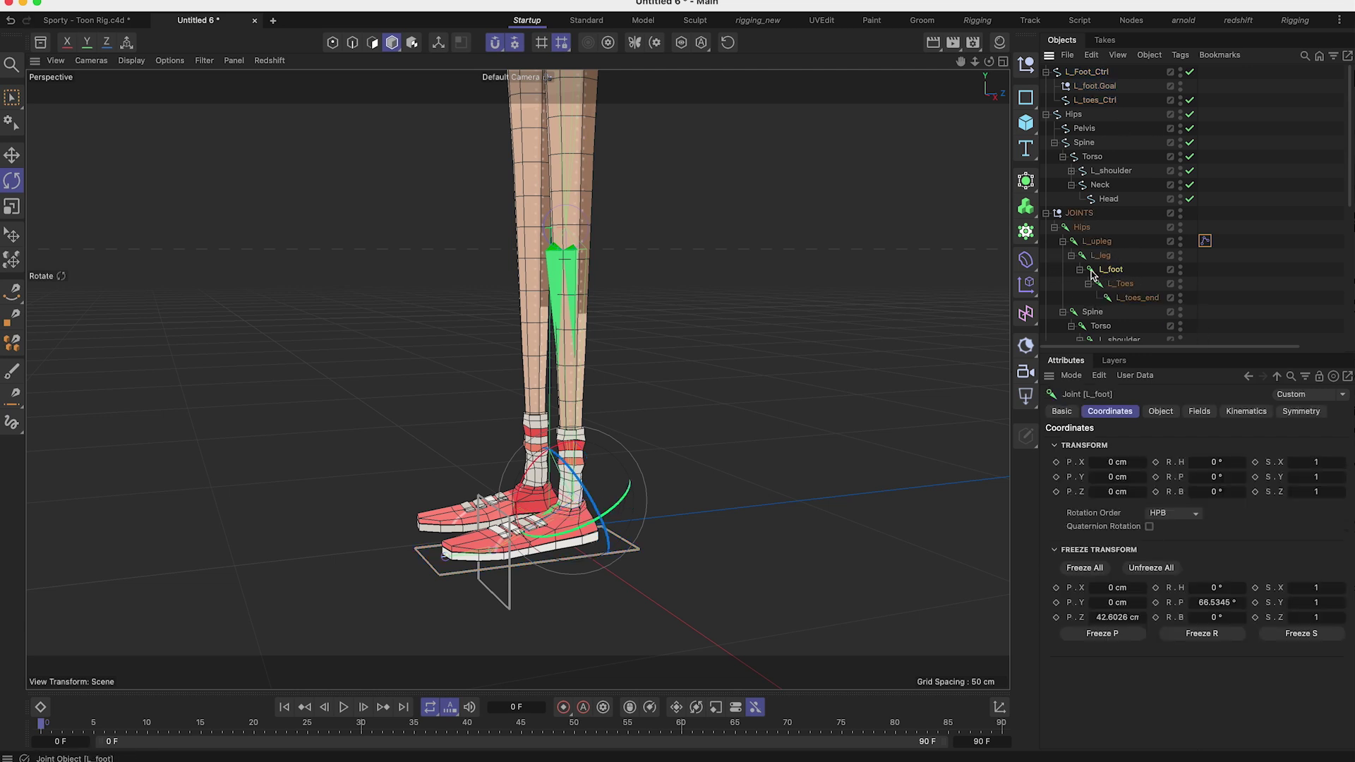
right_click(1113, 273)
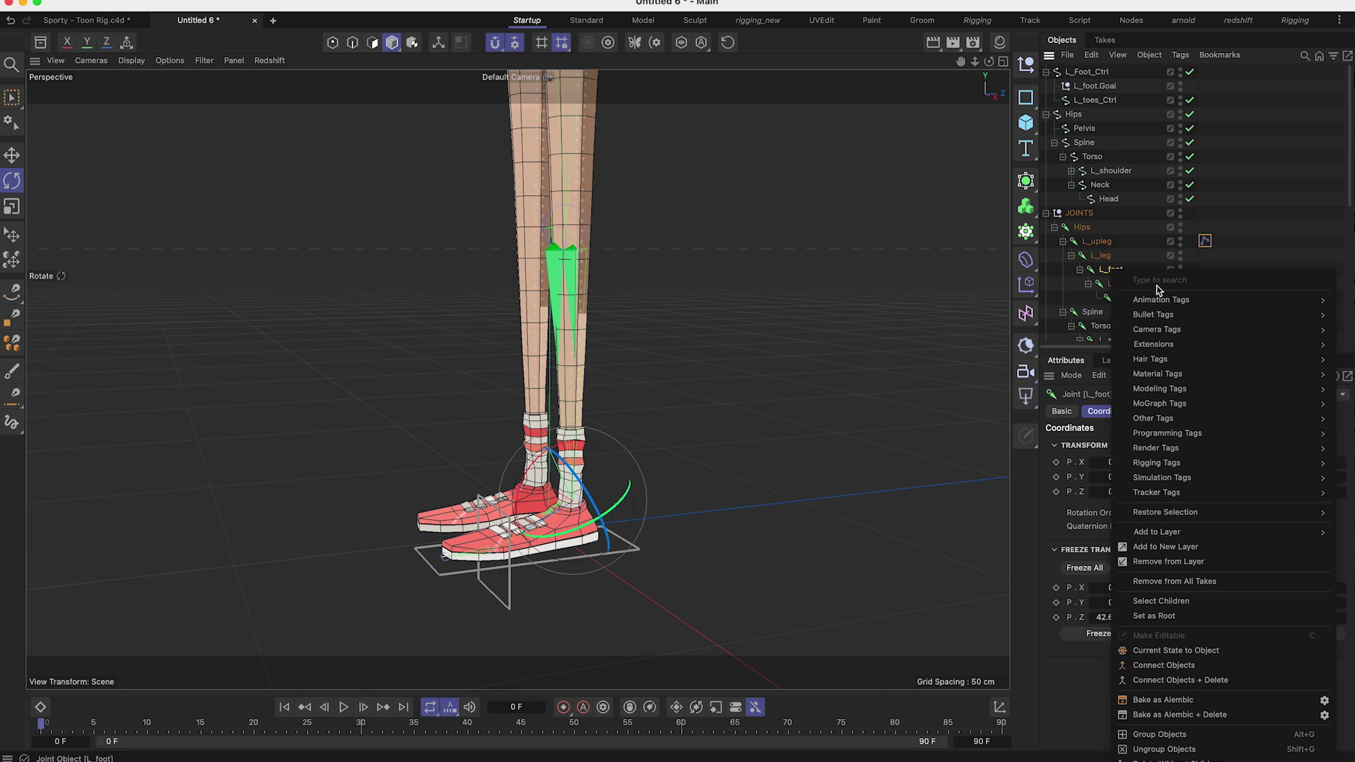
mouse_move(1168, 462)
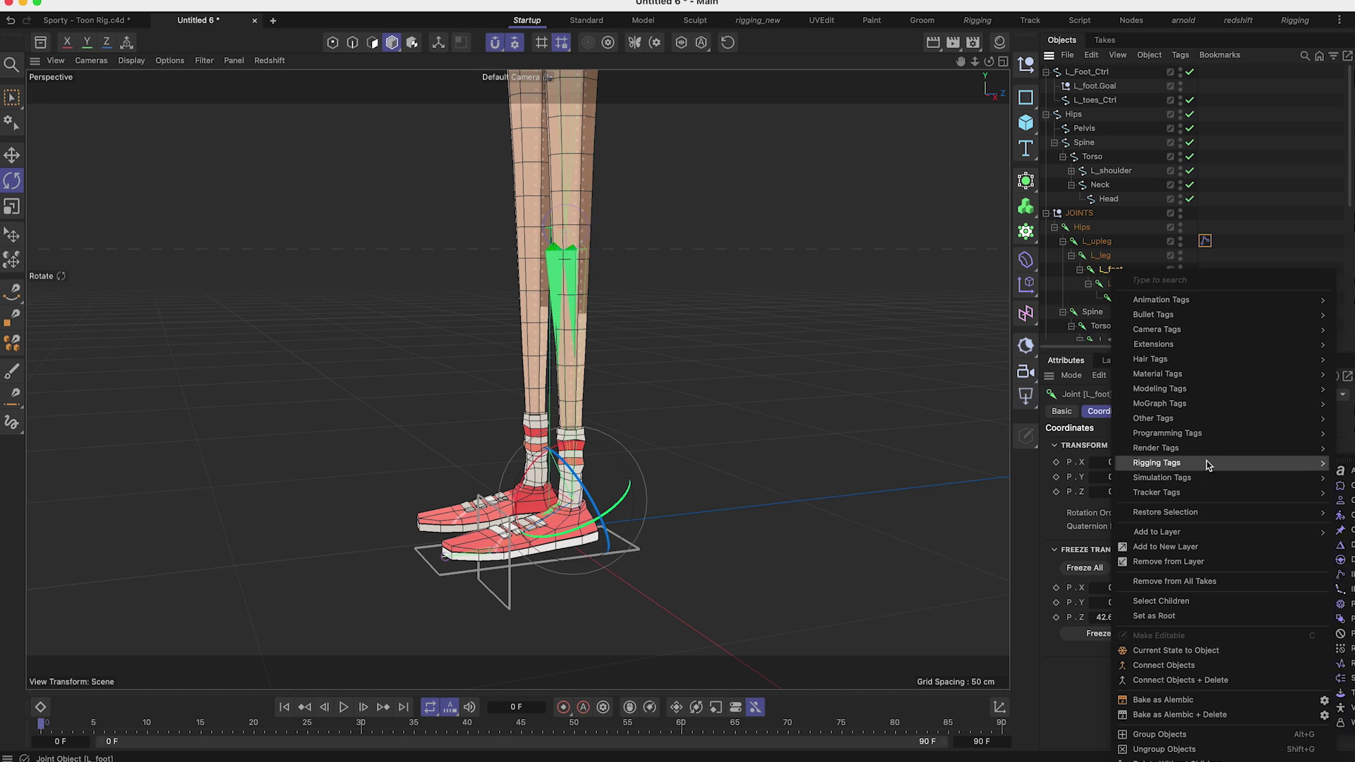
click(1350, 532)
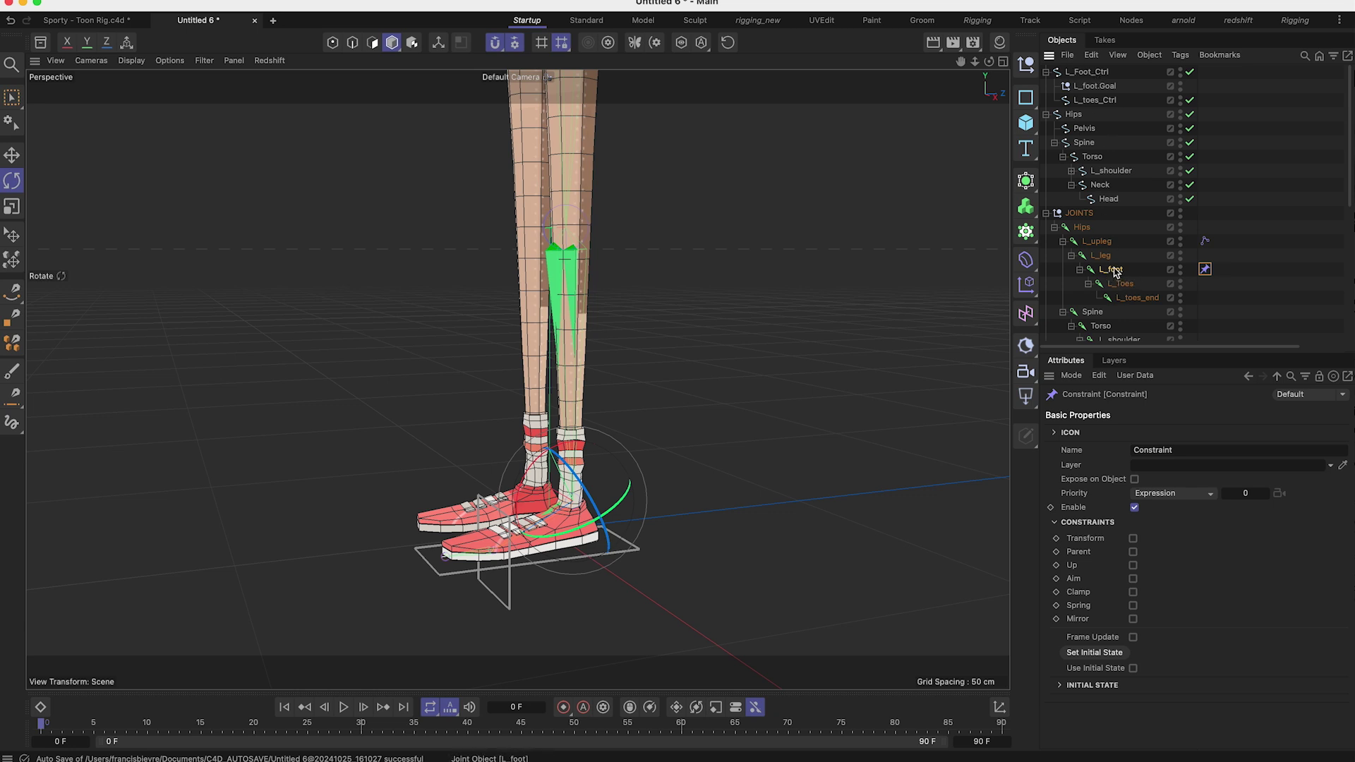
click(1133, 538)
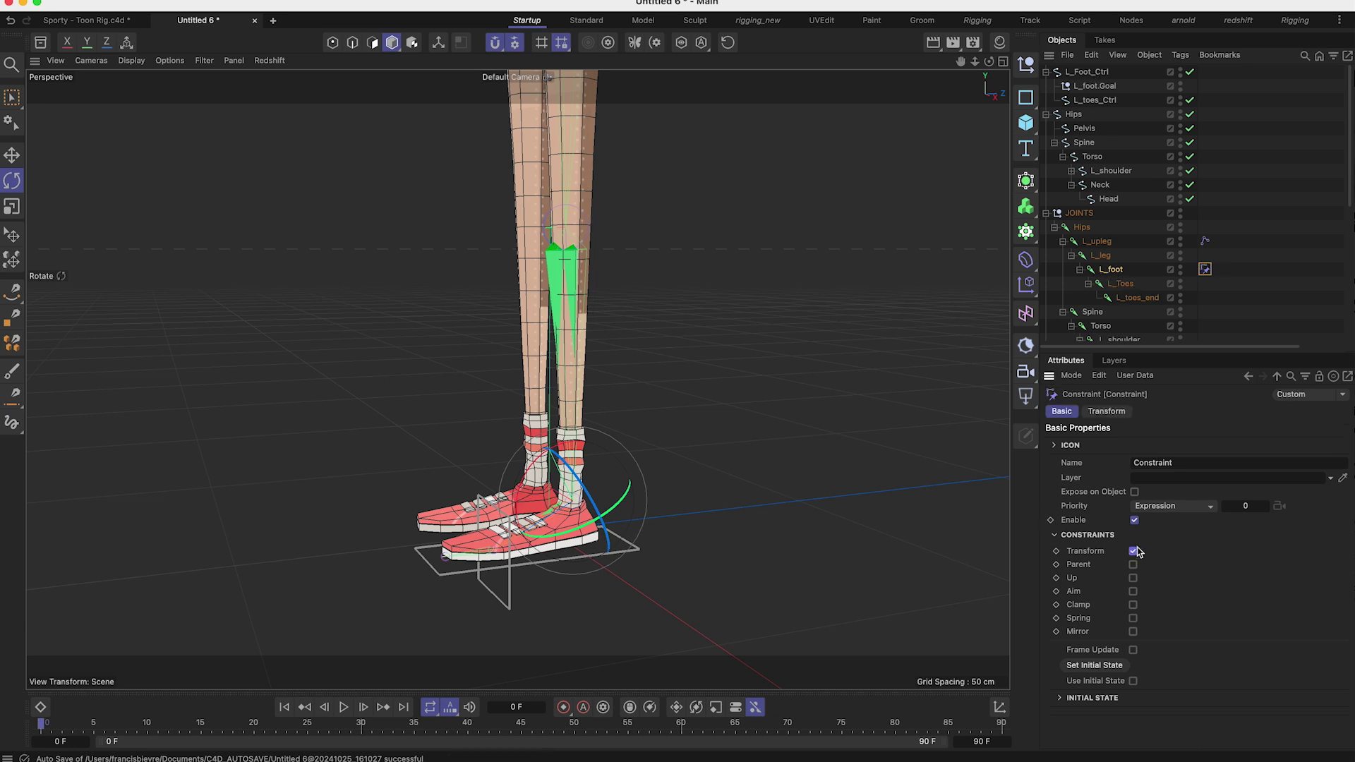
Step: Set the Transform constraint to follow position, rotation and scale, with L_Foot_Ctrl as its target
click(1106, 411)
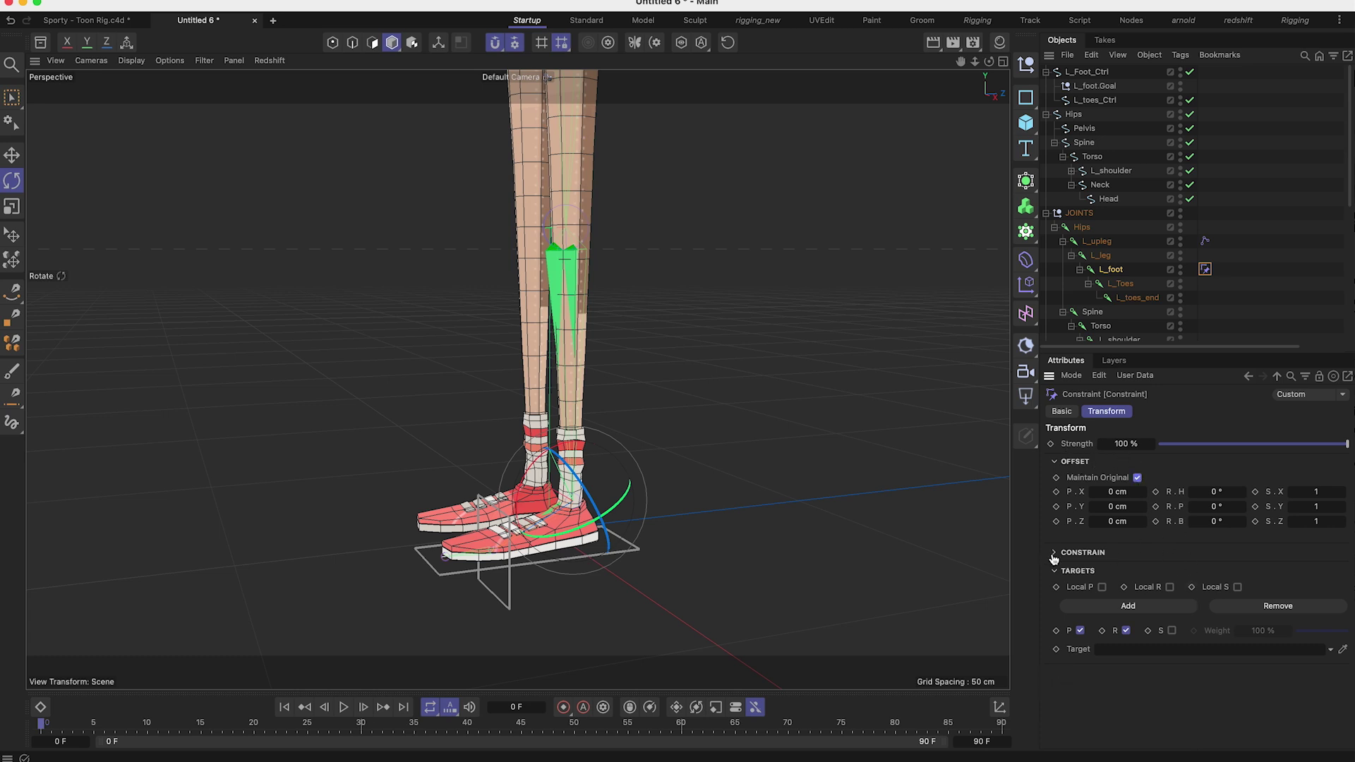
click(1171, 630)
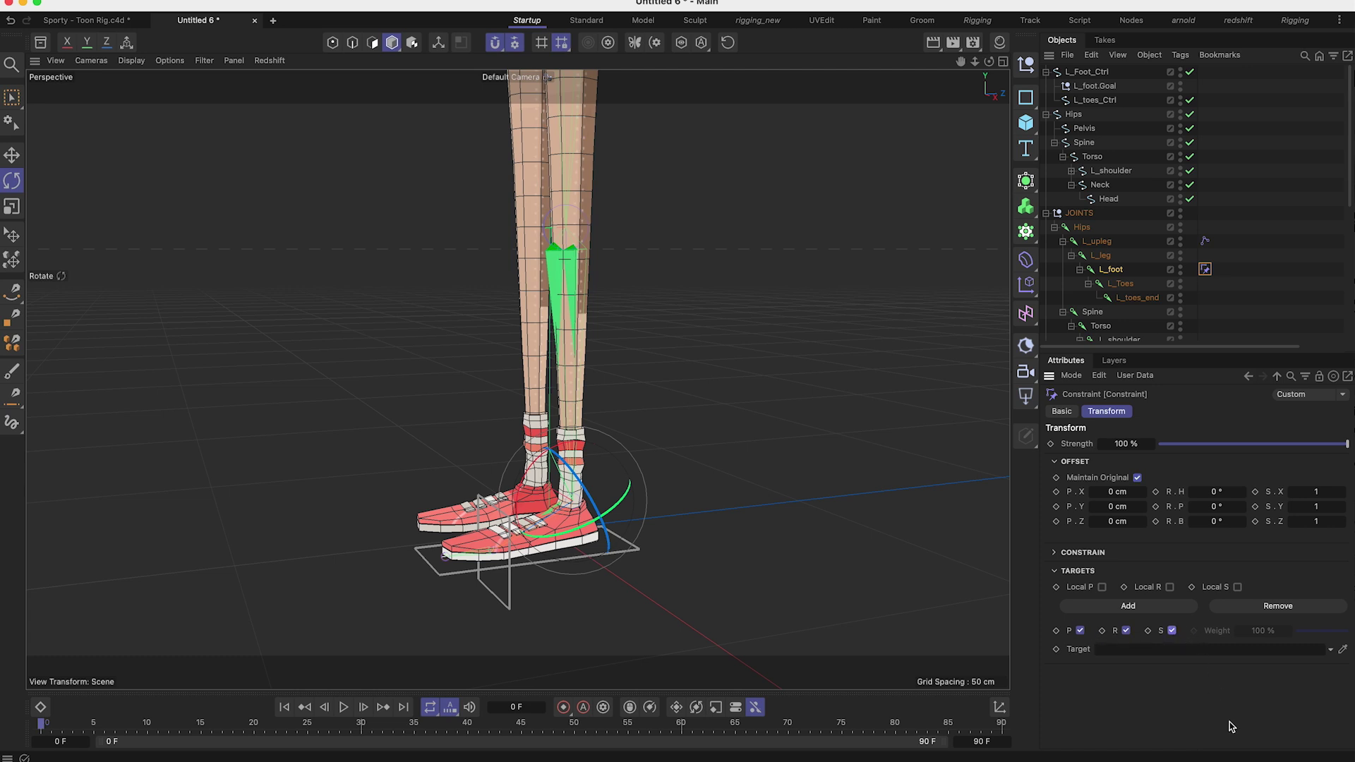
click(1081, 630)
click(1079, 630)
drag(1086, 72, 1133, 649)
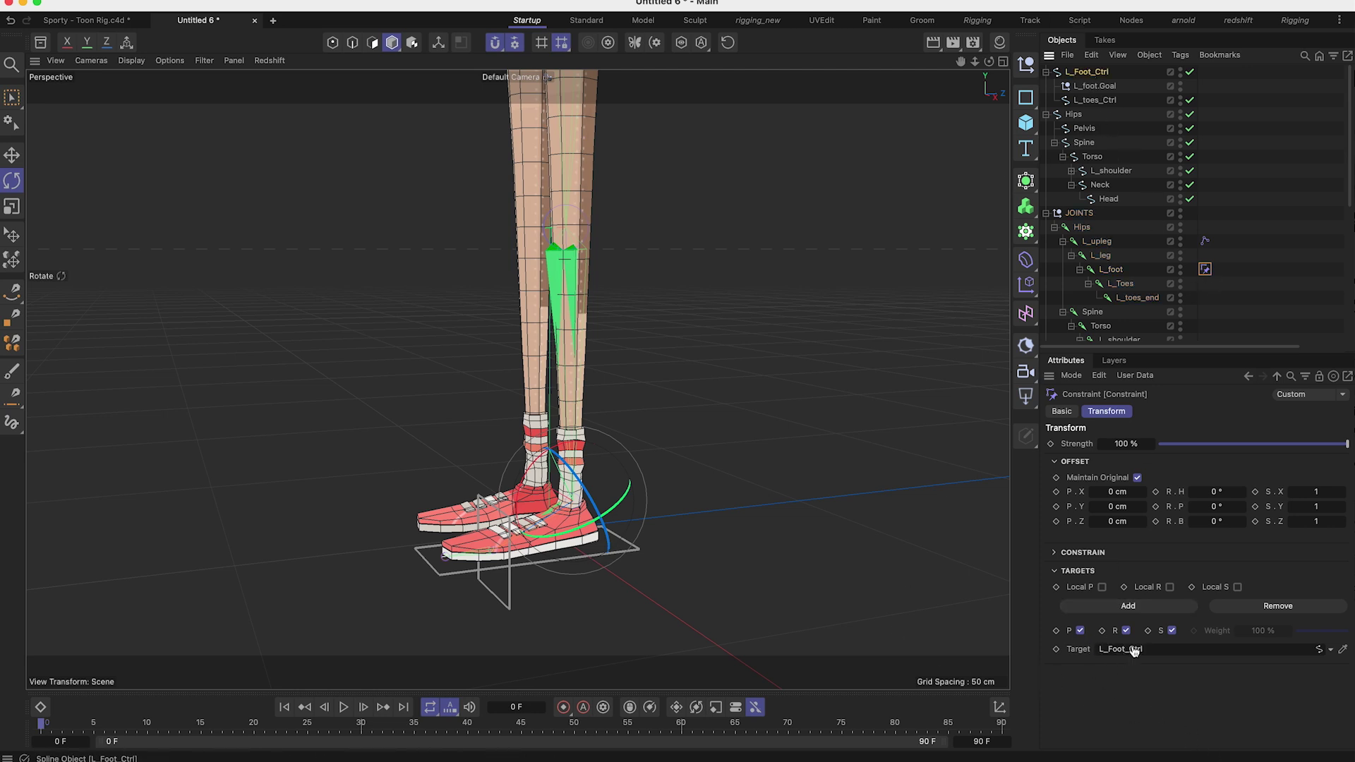
Step: Test the constrained foot joint by lifting and rotating L_Foot_Ctrl, and undo both changes
click(1090, 71)
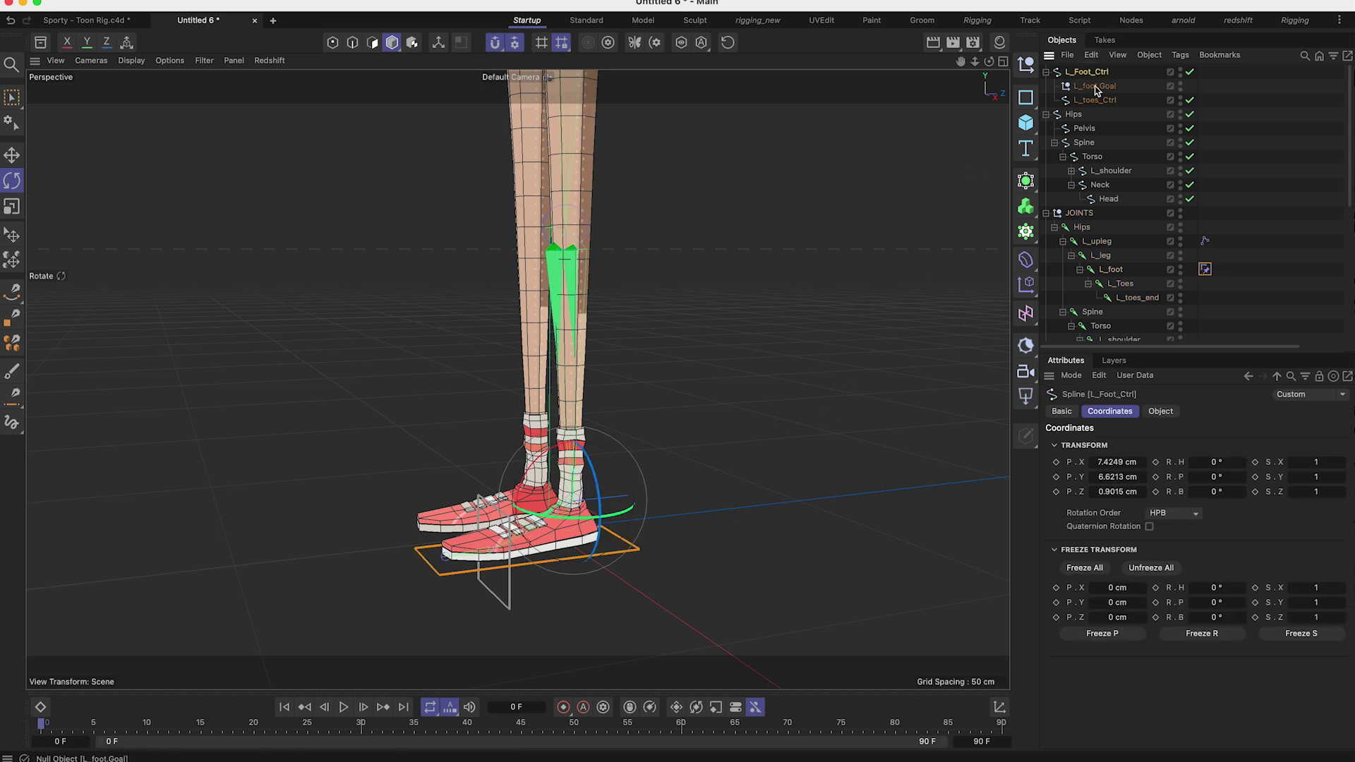
key(e)
drag(620, 441, 555, 403)
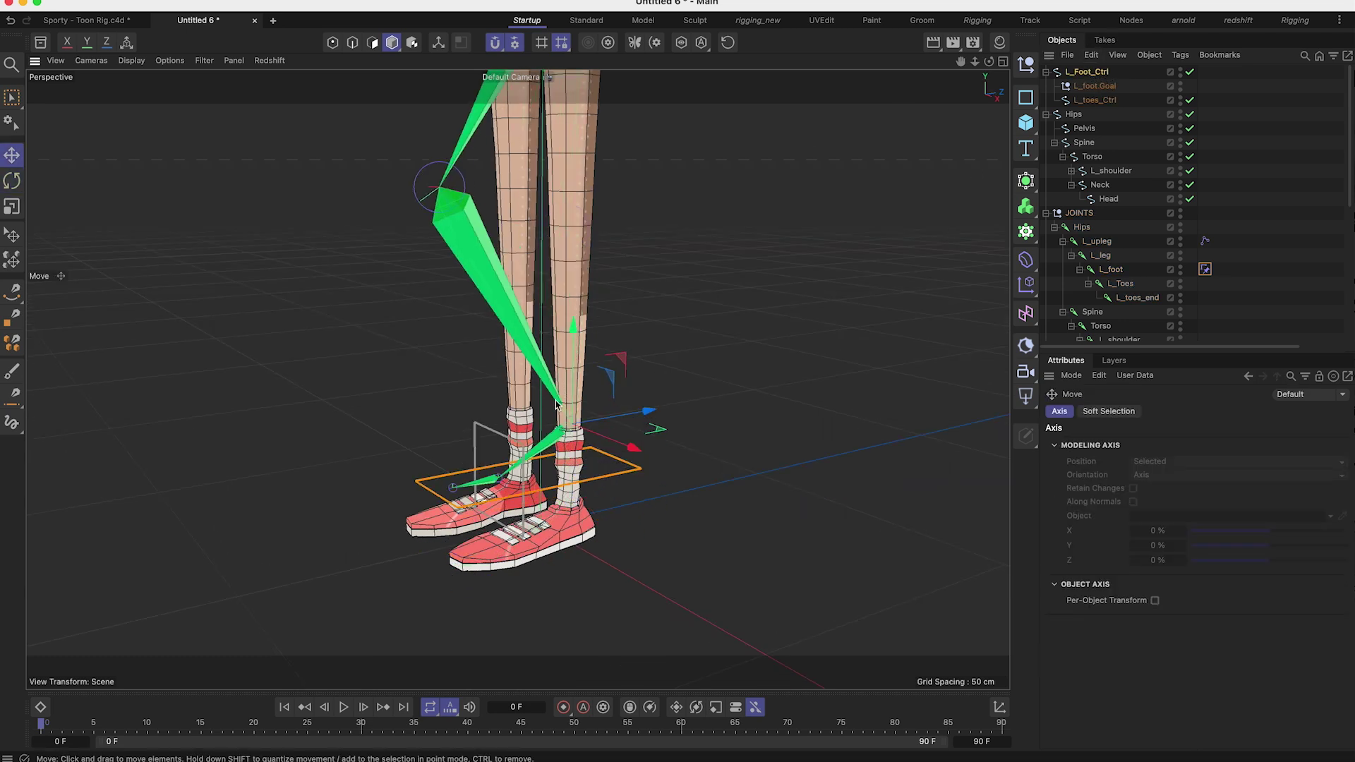
key(r)
mouse_move(550, 464)
mouse_down()
mouse_move(579, 486)
mouse_move(587, 514)
mouse_move(557, 470)
mouse_up()
key(super+z)
key(super+z)
Step: Test rotating the L_toes_Ctrl spline around the ball of the foot, and undo the rotation
click(523, 596)
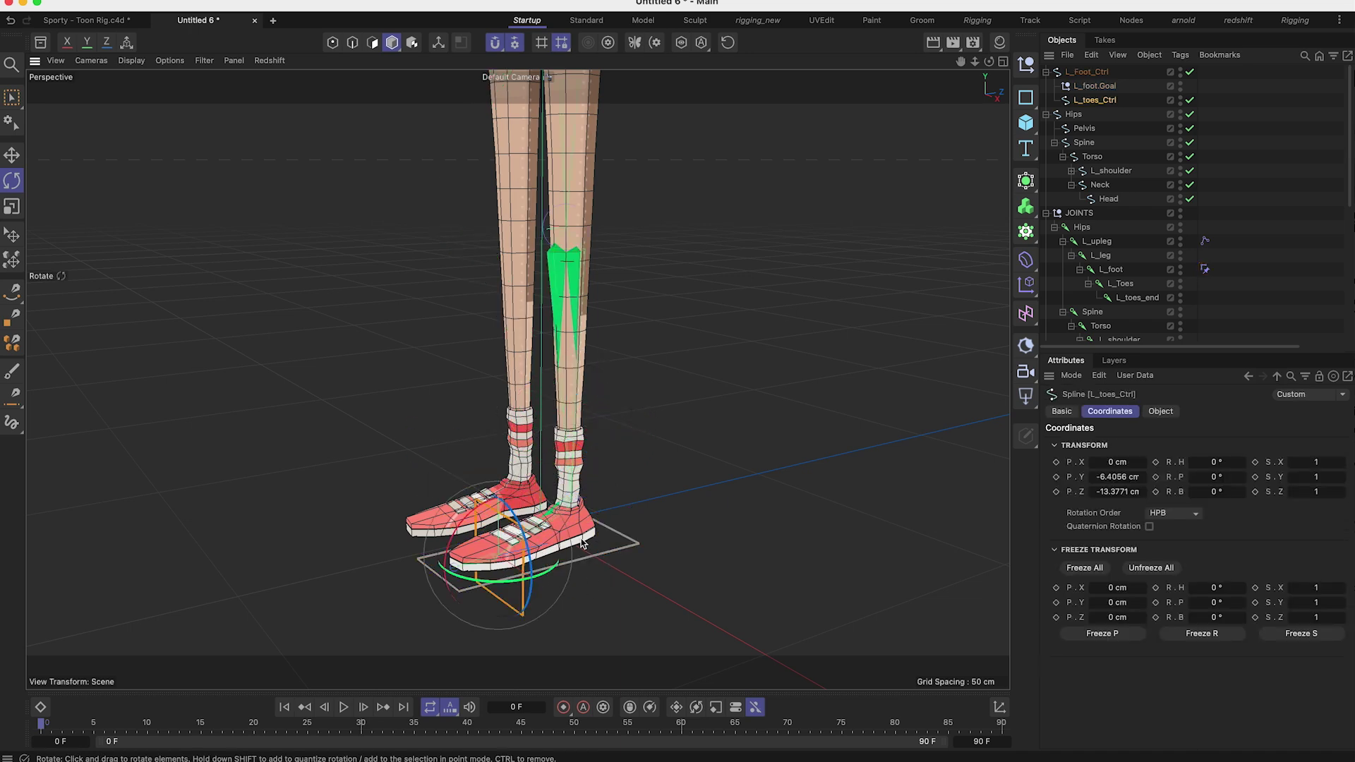
alt+middle_drag(583, 543, 654, 502)
alt+right_drag(575, 497, 635, 499)
alt+drag(594, 505, 626, 512)
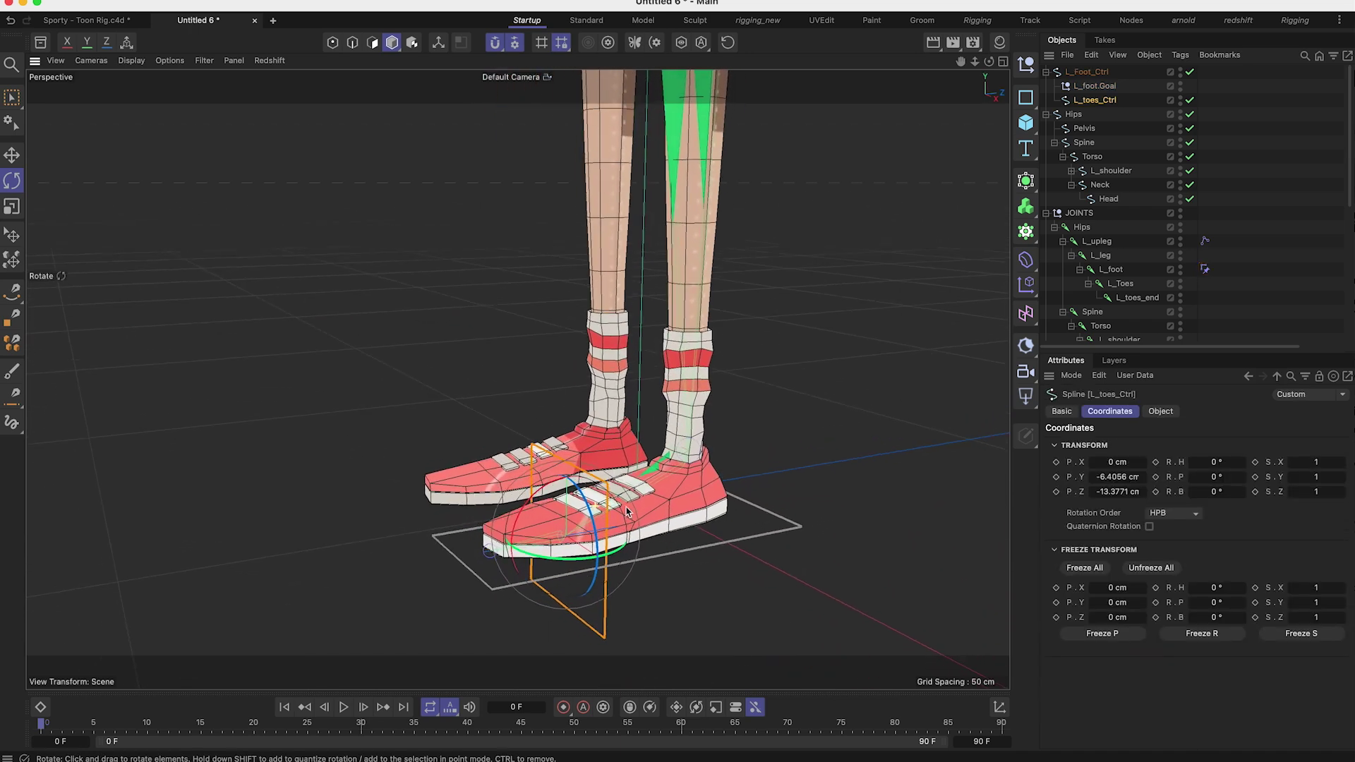
mouse_move(525, 518)
mouse_down()
mouse_move(494, 537)
mouse_move(503, 519)
mouse_up()
key(super+z)
Step: Make the L_foot.Goal null a child of L_toes_Ctrl
alt+drag(606, 500, 416, 500)
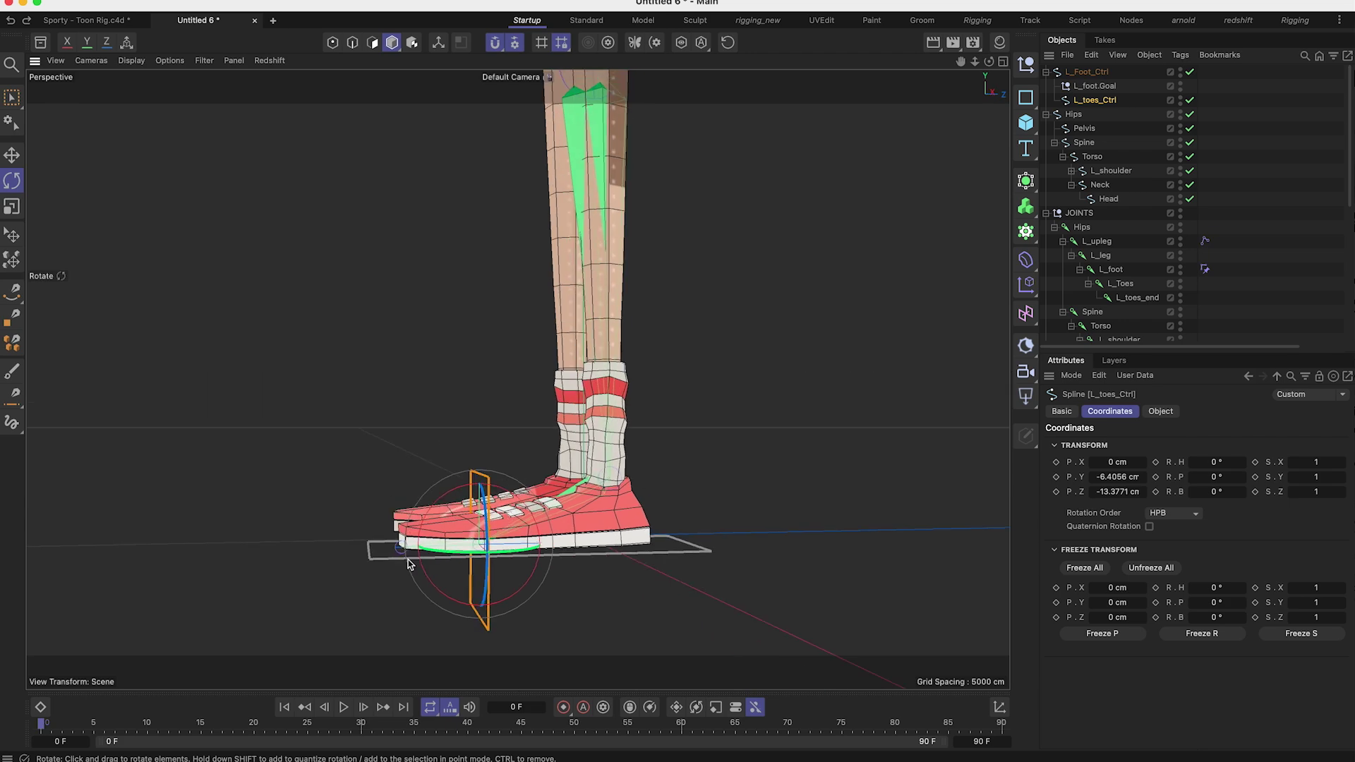
alt+drag(494, 531, 518, 482)
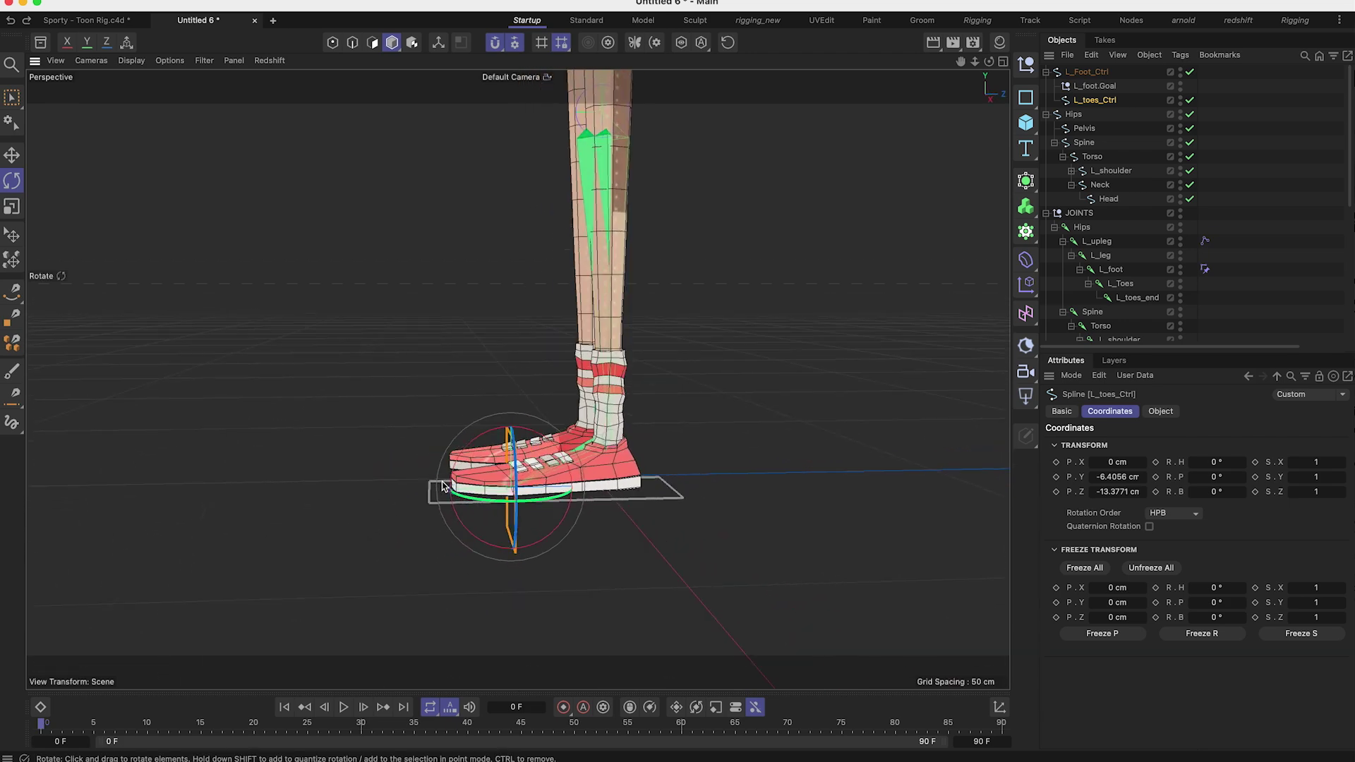
alt+drag(577, 456, 908, 142)
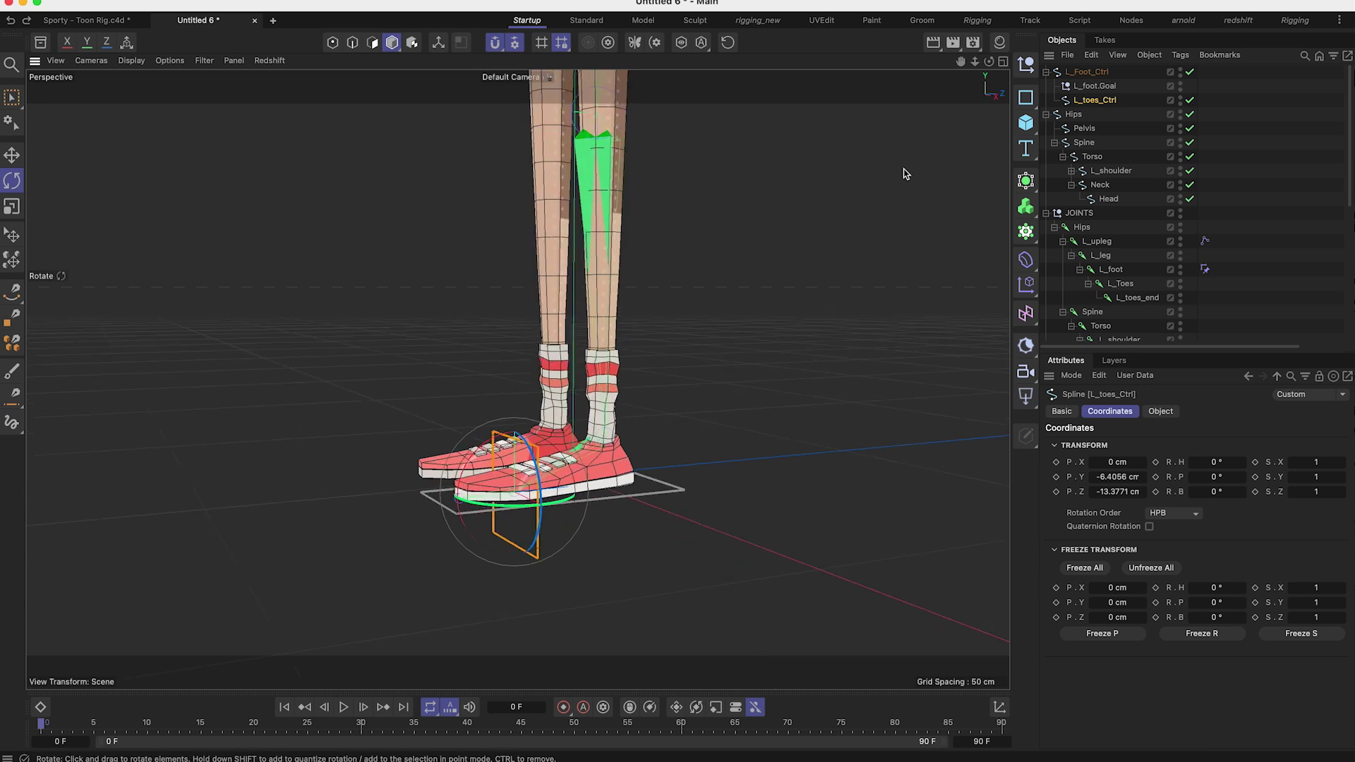
click(1094, 88)
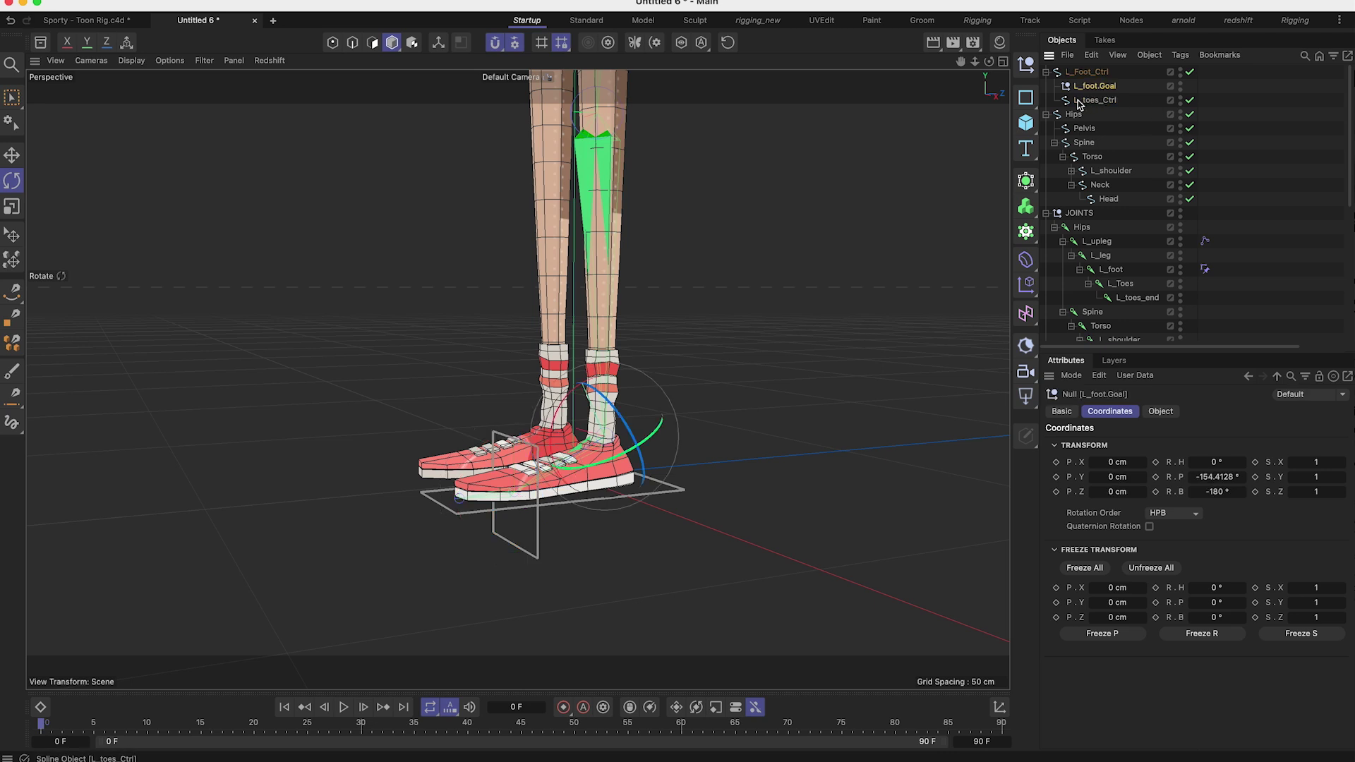
drag(1095, 86, 1101, 102)
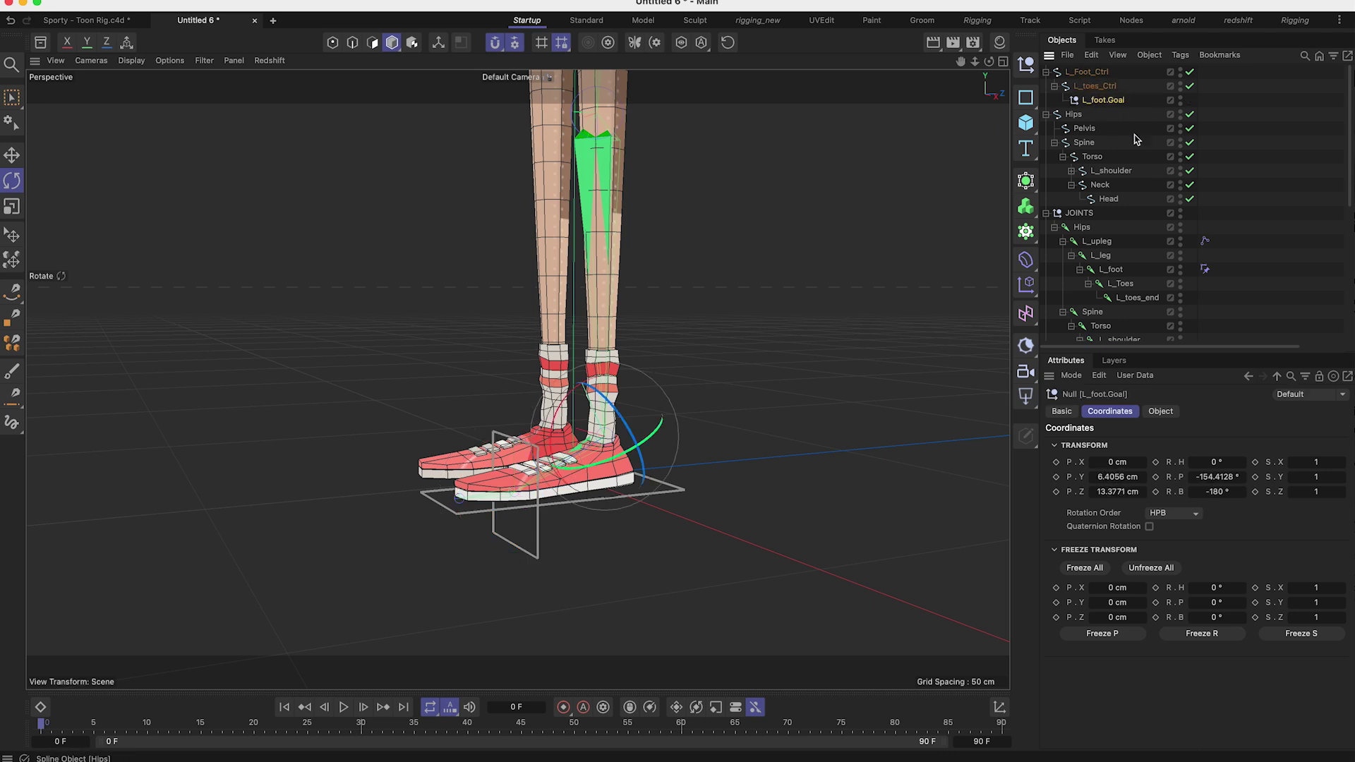
Step: Test rotating L_toes_Ctrl with L_foot.Goal parented under it, and undo the rotation
click(1098, 88)
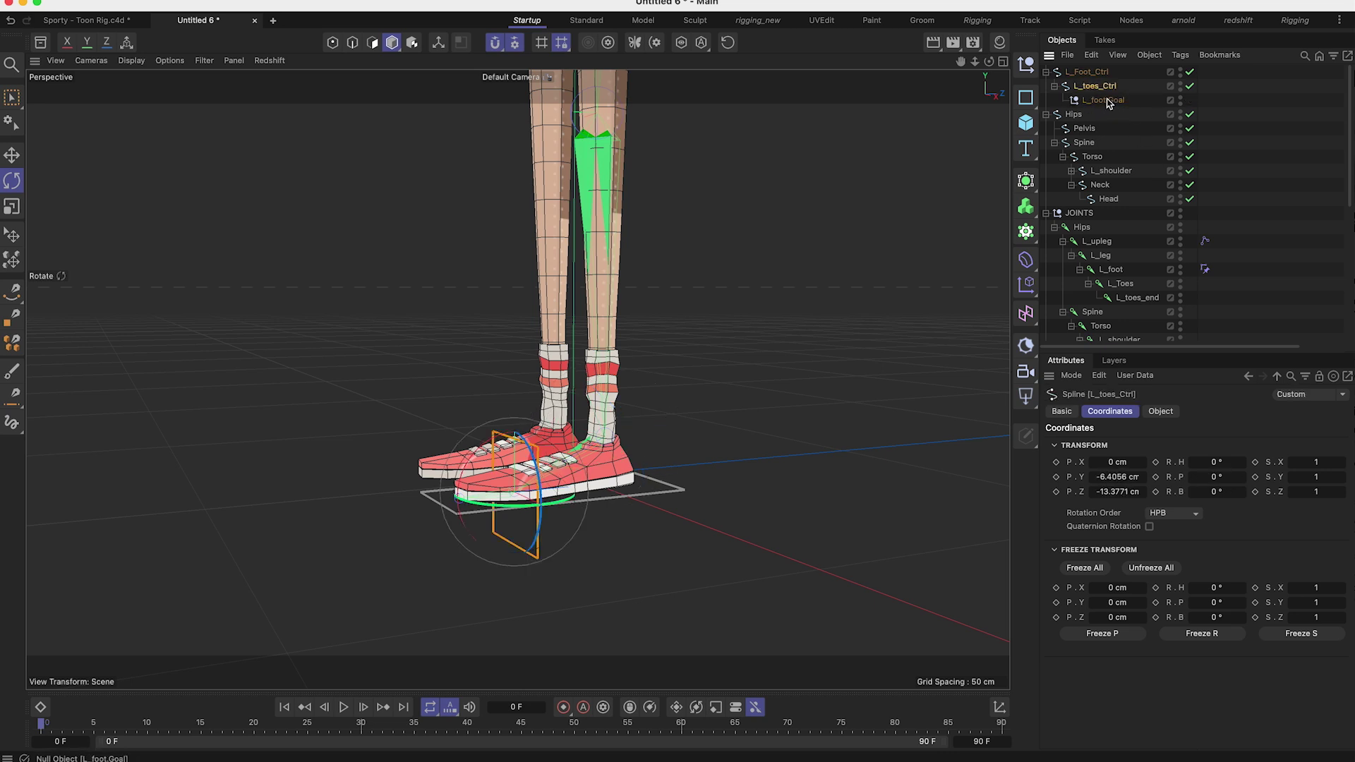
mouse_move(479, 452)
mouse_down()
mouse_move(438, 478)
mouse_move(478, 472)
mouse_up()
key(super+z)
Step: Check the IK tag on L_upleg and set the L_foot constraint's target to L_foot.Goal
click(1204, 240)
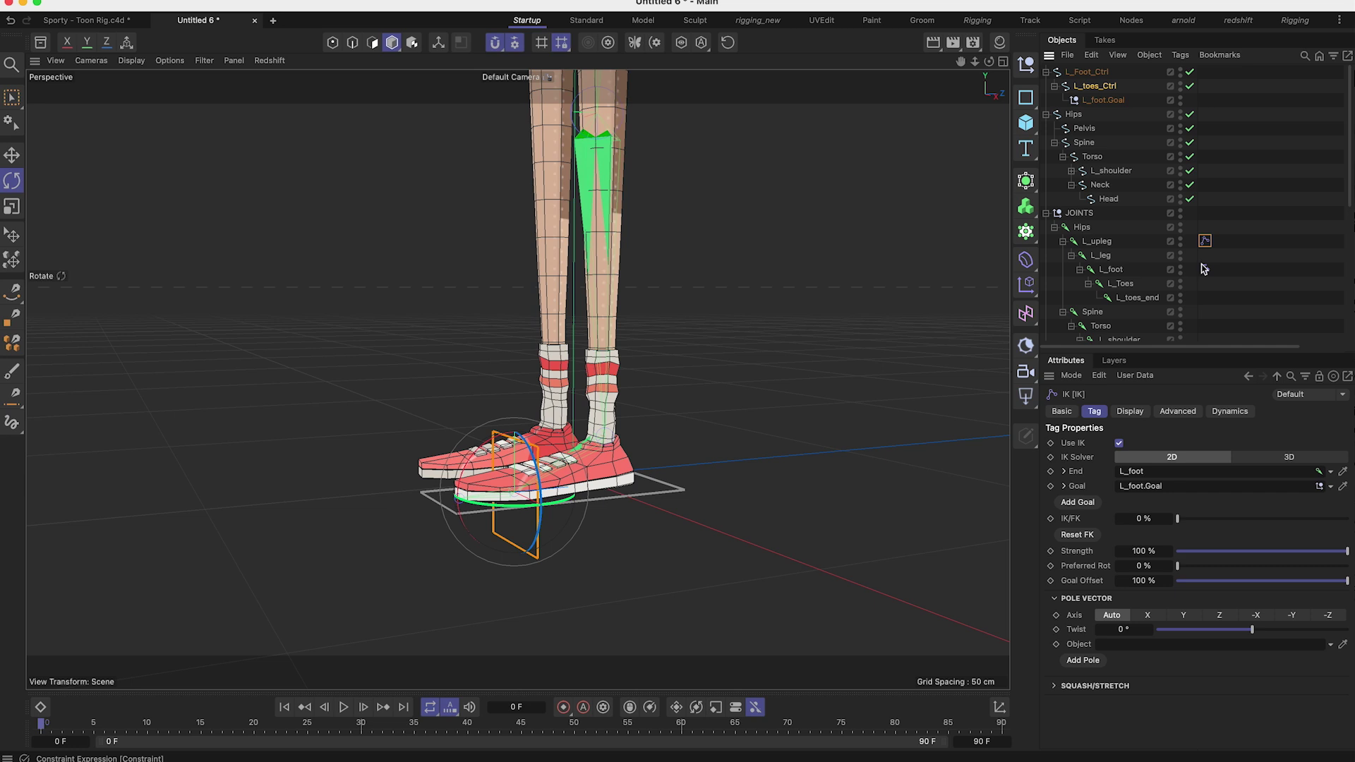
click(1204, 269)
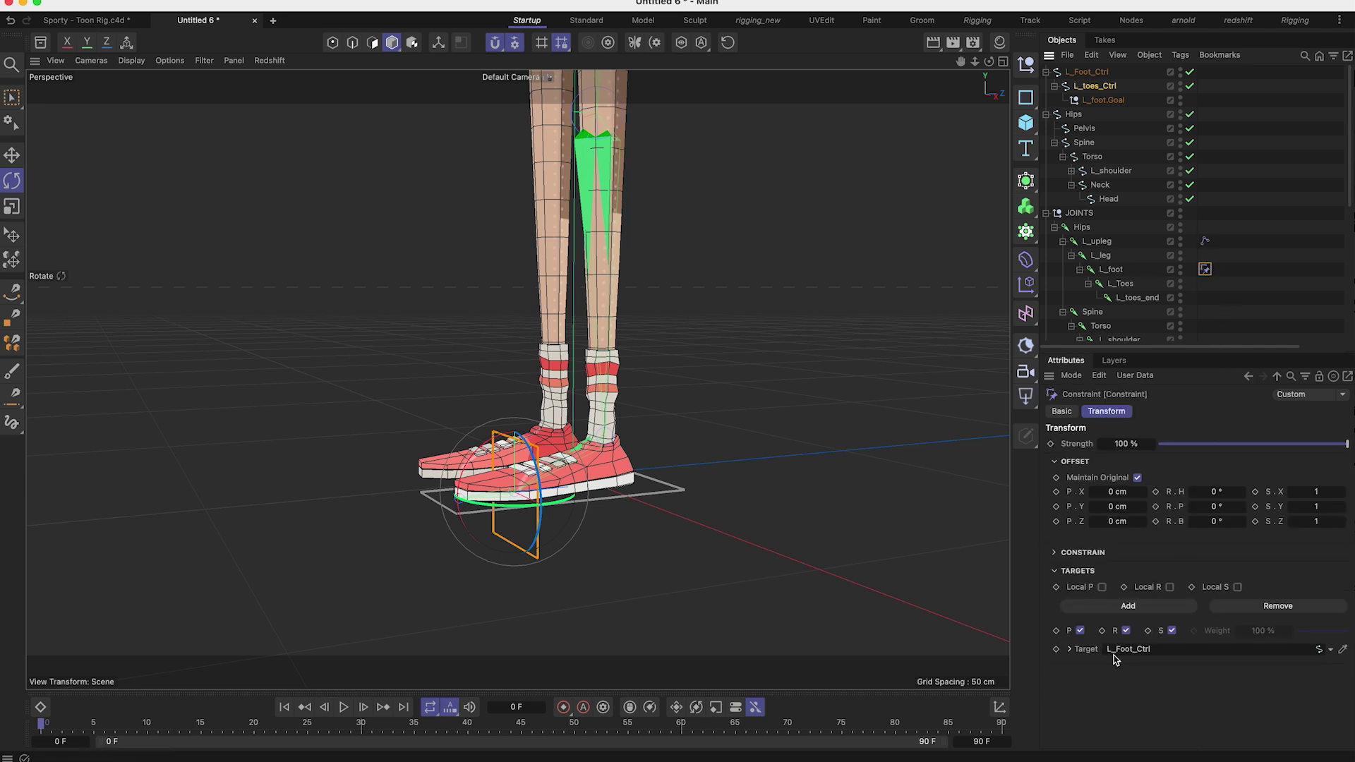
drag(1103, 100, 1174, 655)
Step: Test the foot roll by pitching L_toes_Ctrl about 35.7°, examine the toe joint, and undo the rotation
click(537, 555)
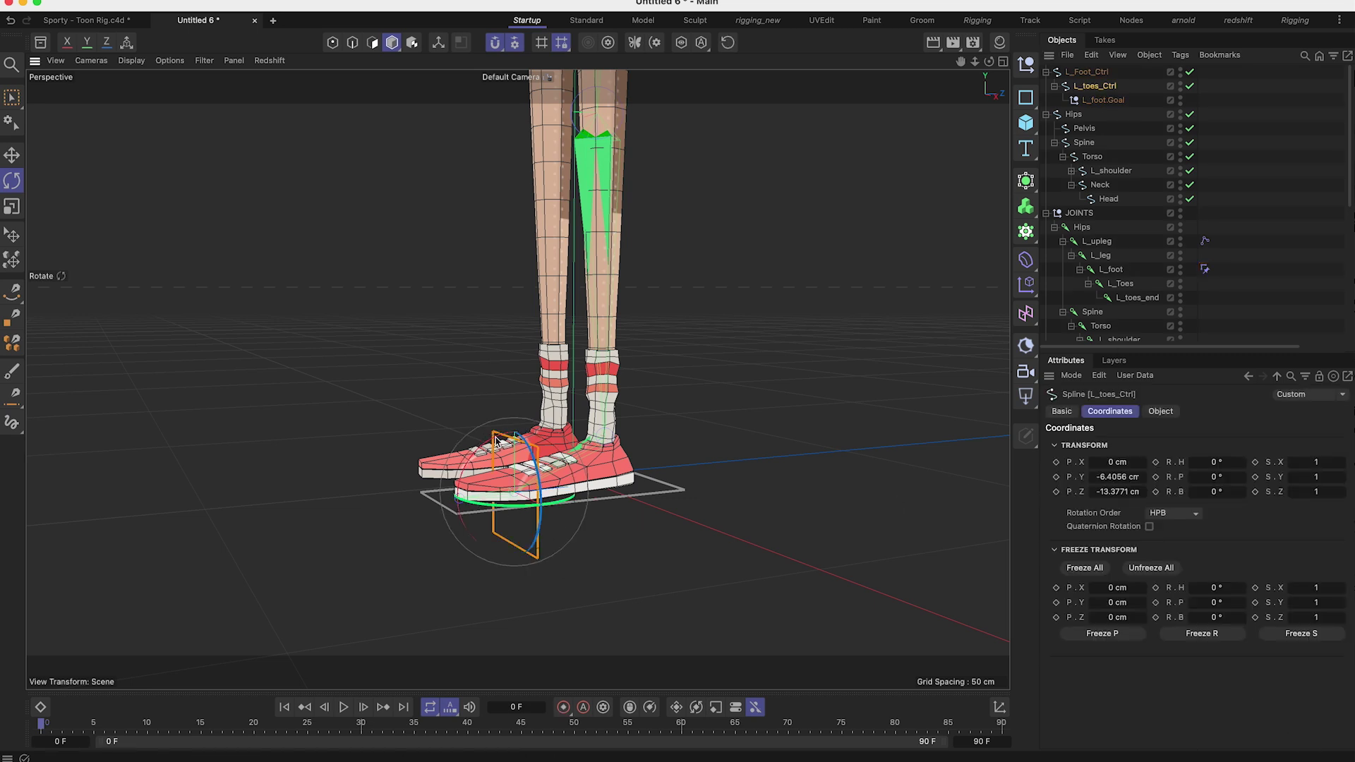
alt+drag(496, 443, 535, 587)
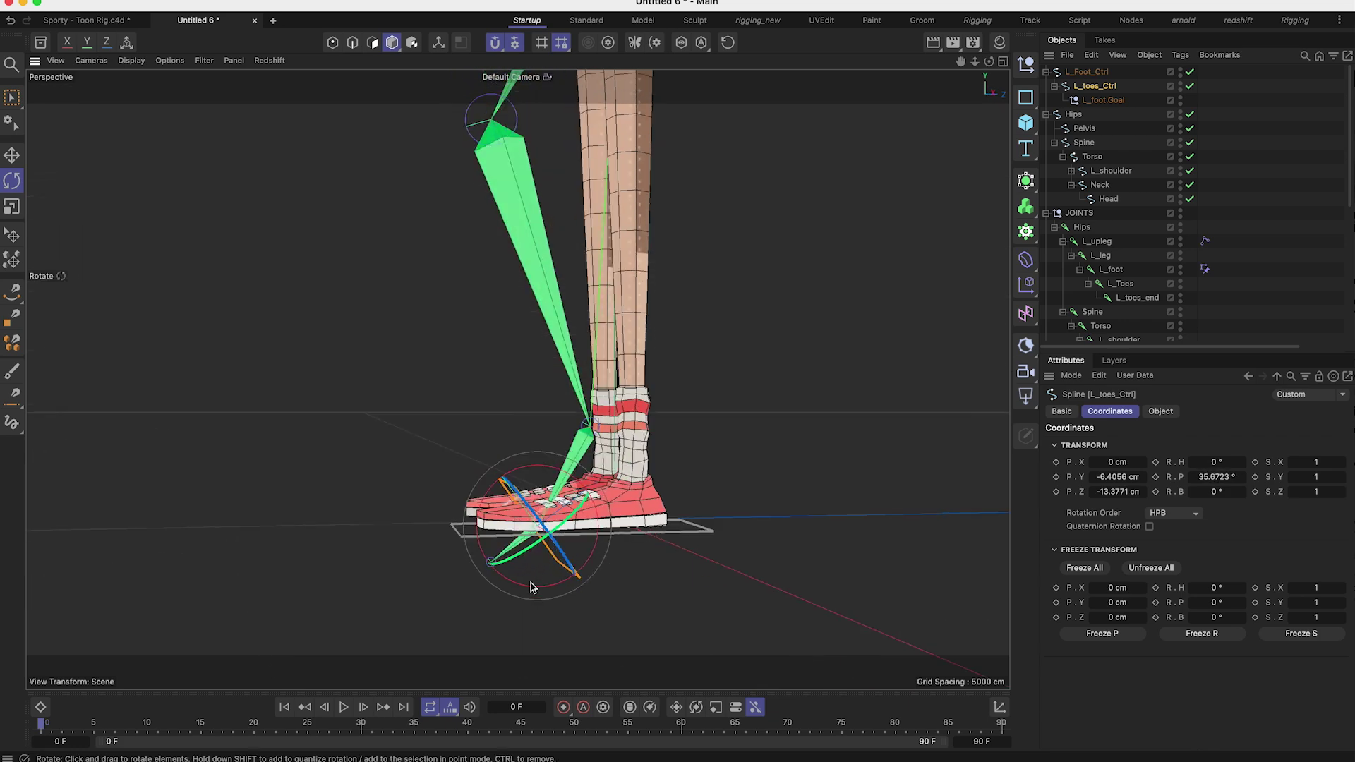
scroll(517, 508, up, 5)
alt+drag(517, 508, 577, 544)
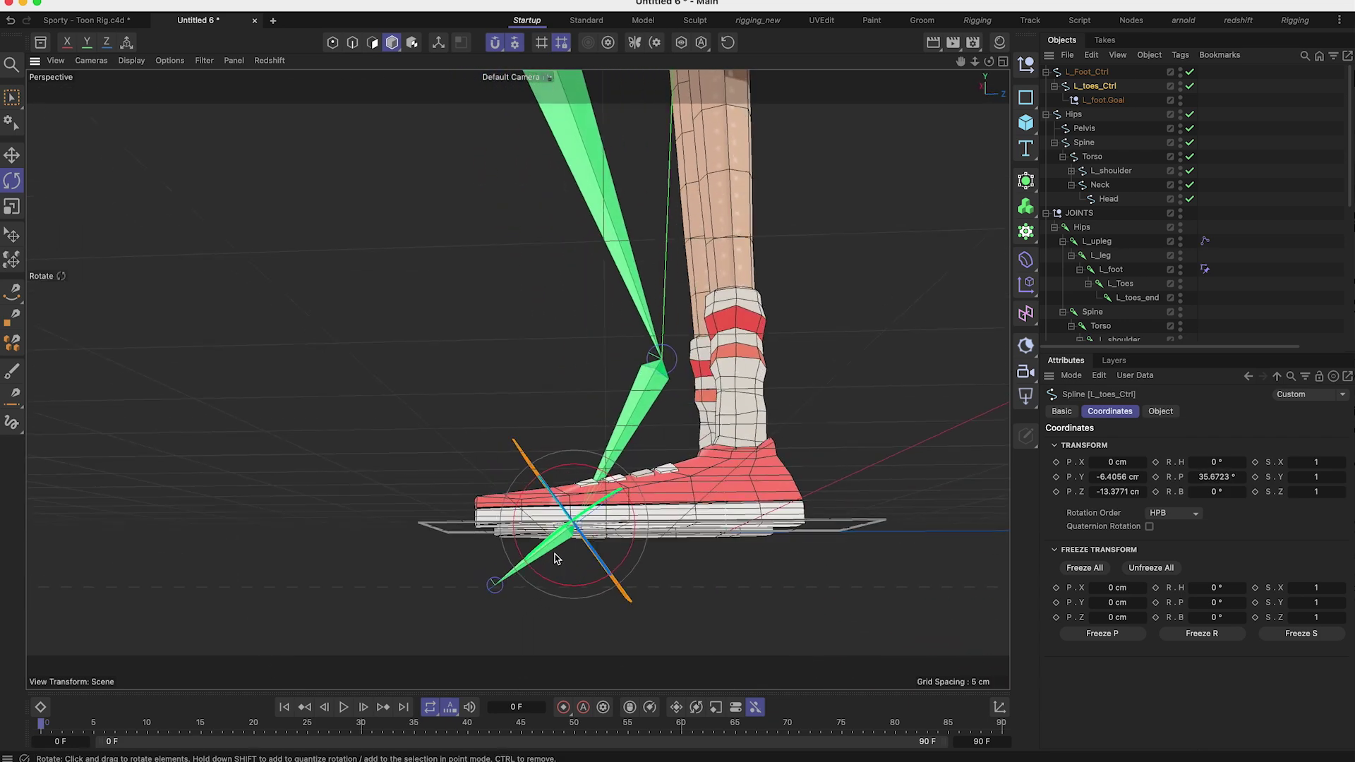
alt+drag(569, 491, 598, 503)
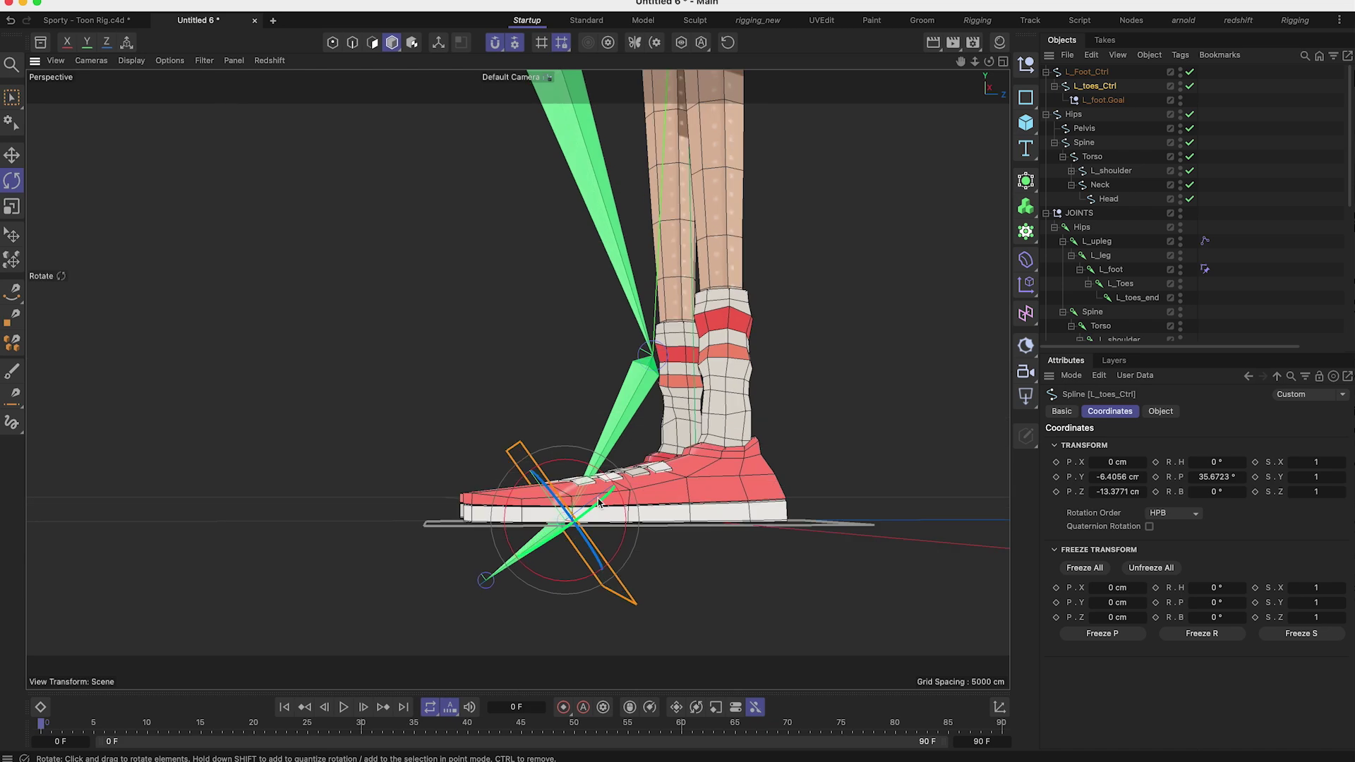
key(ctrl+z)
Step: Create a null named L_toes_TGT and make it a child of L_Foot_Ctrl
alt+drag(476, 508, 491, 484)
alt+middle_drag(490, 481, 487, 451)
alt+drag(523, 444, 742, 462)
alt+drag(590, 433, 618, 431)
click(1265, 207)
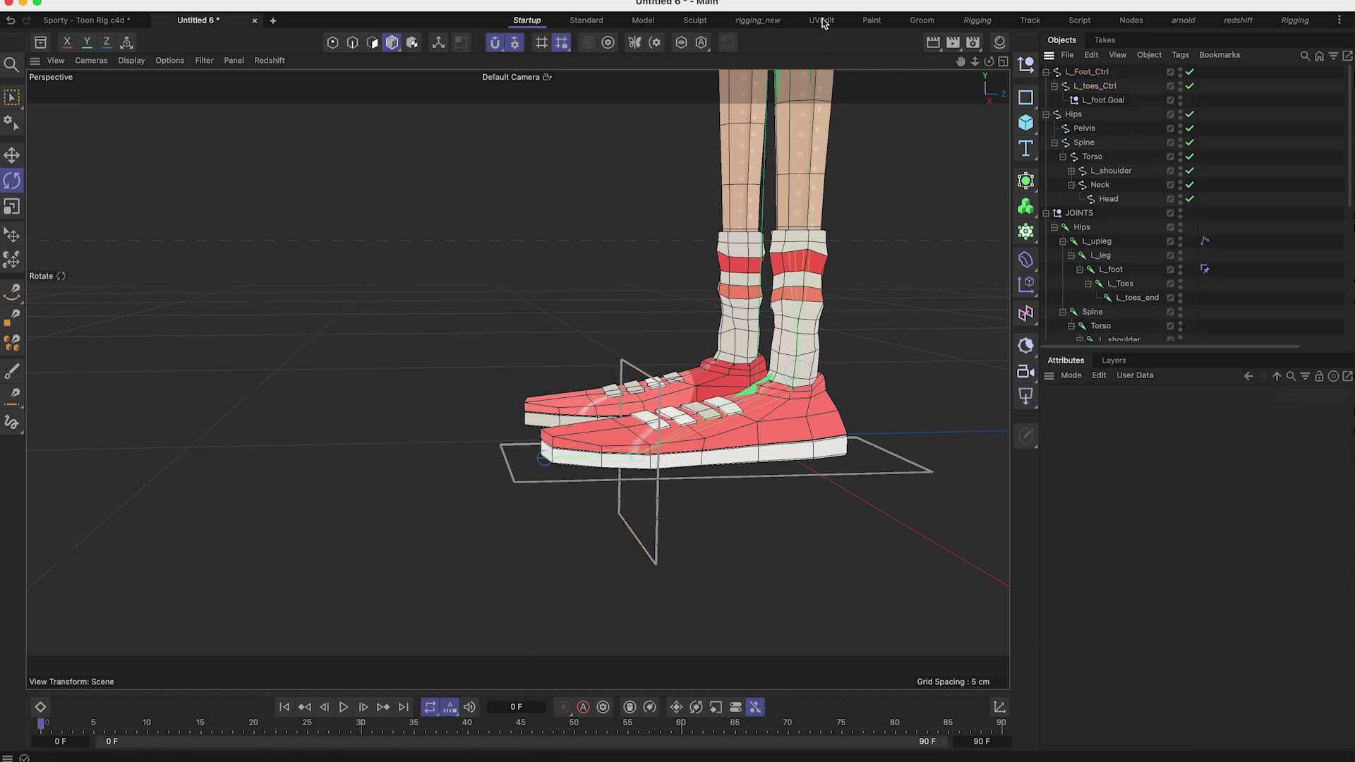
alt+drag(678, 483, 635, 482)
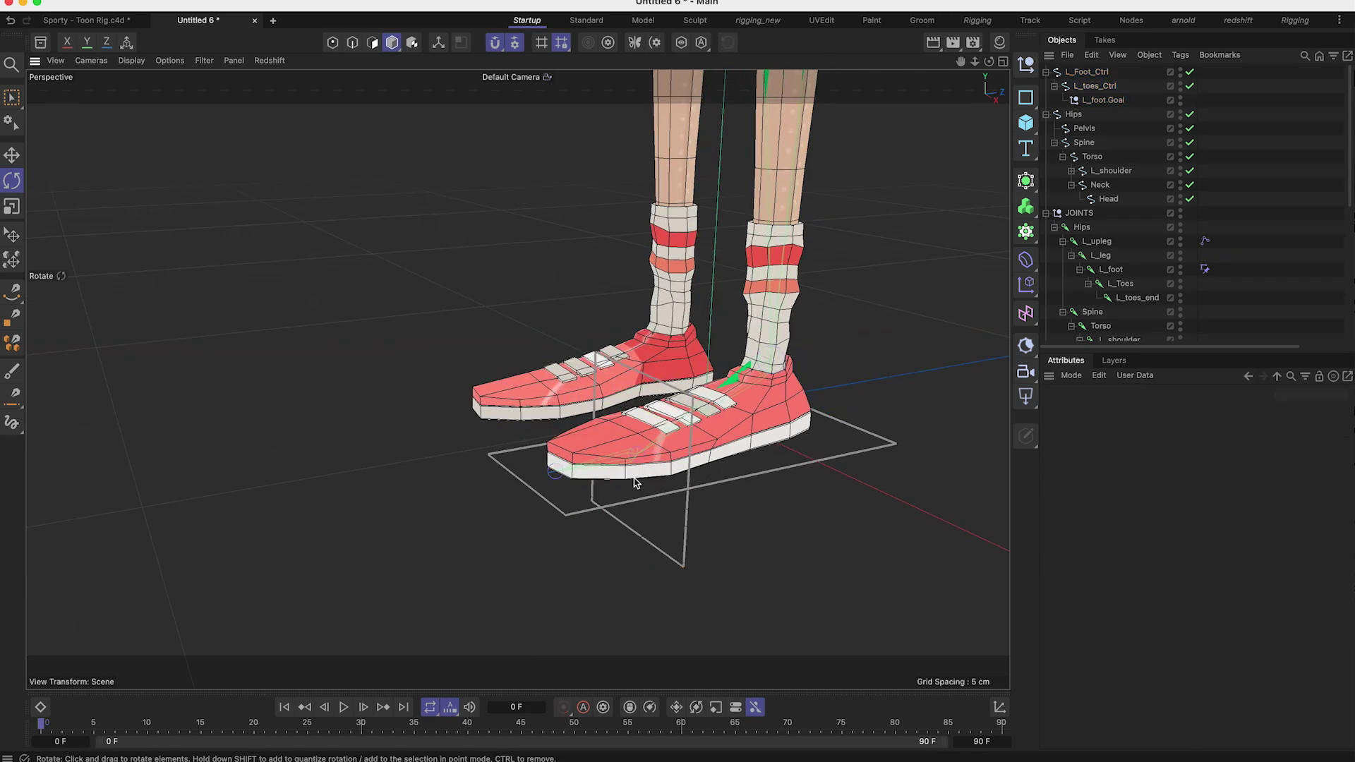
click(1026, 63)
double_click(1074, 72)
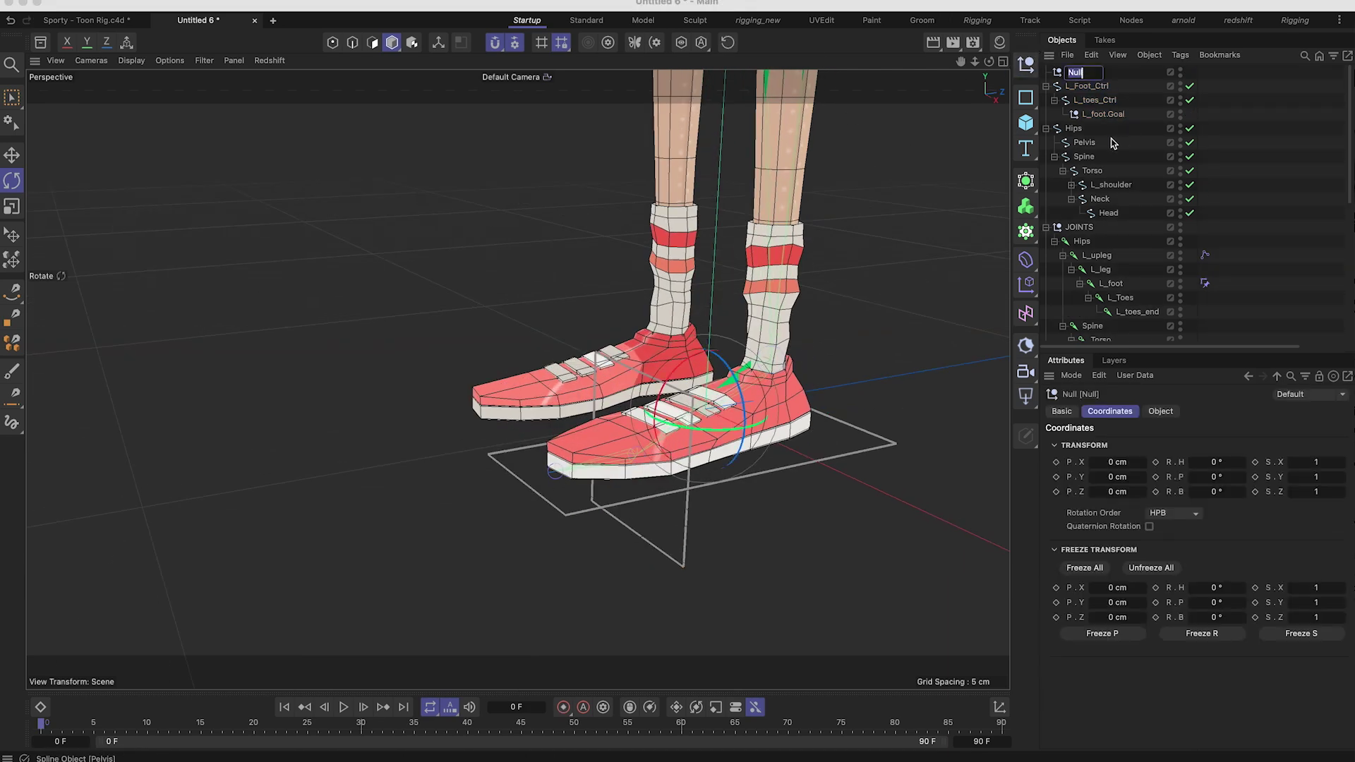
text(L_toes_)
key(Return)
drag(1084, 72, 1108, 99)
Step: Position L_toes_TGT in front of the left shoe at X 0, Y -6.4056 and Z about -41.38 cm
click(1100, 101)
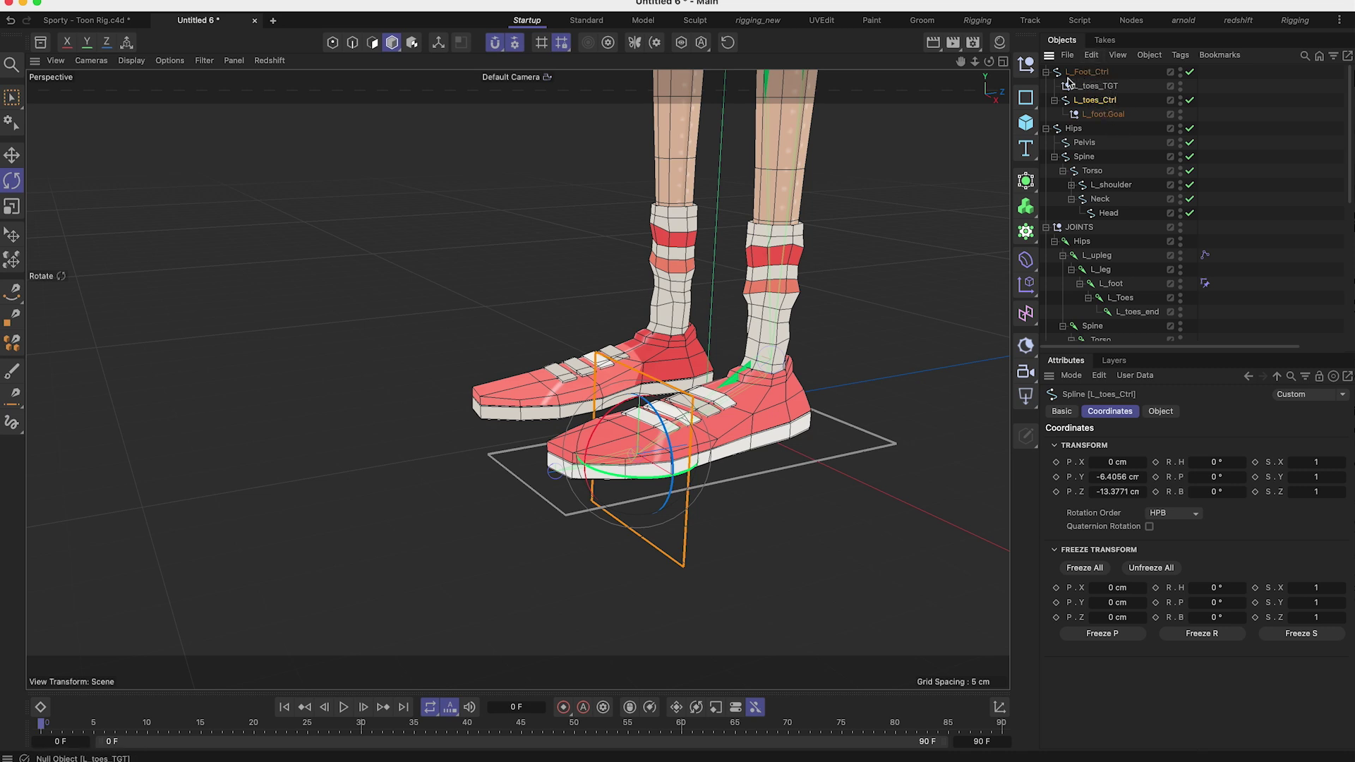
click(1093, 85)
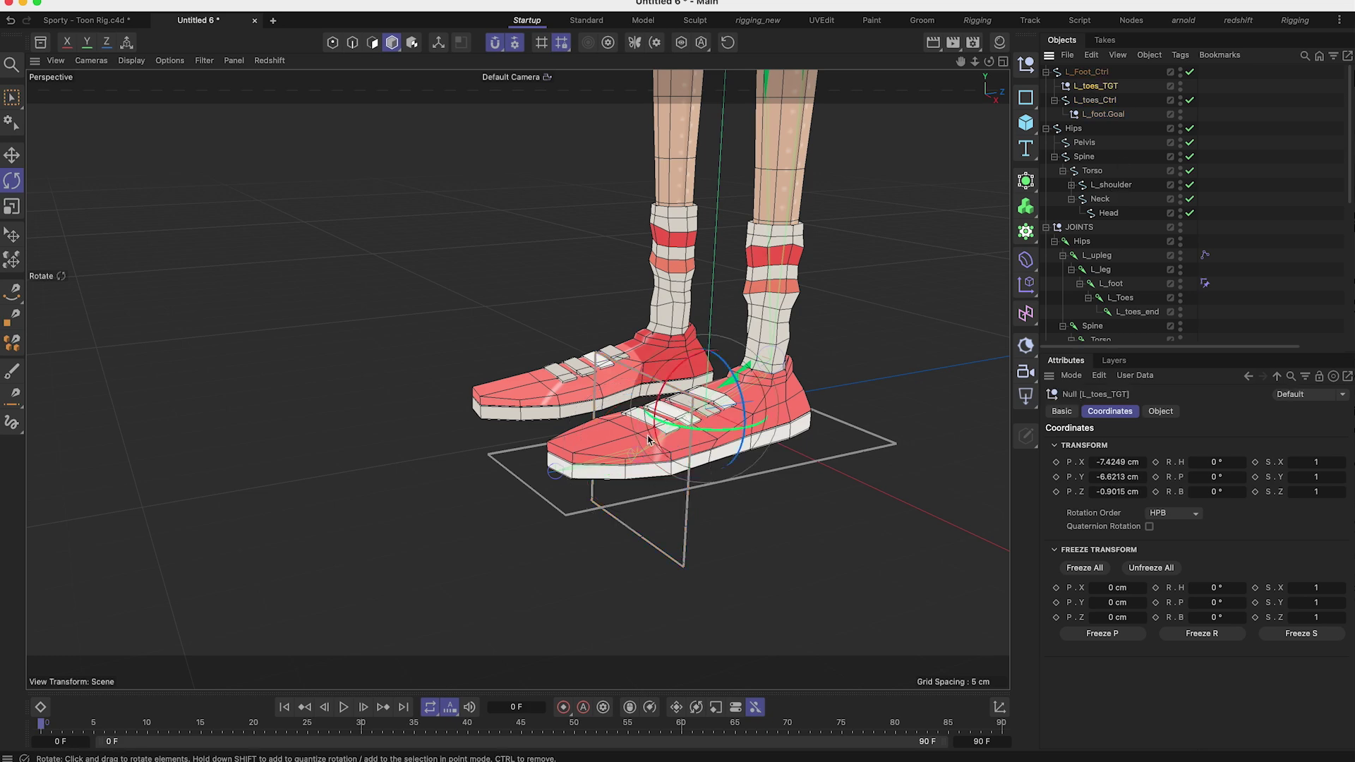
alt+drag(872, 458, 874, 502)
key(e)
drag(641, 532, 639, 449)
drag(721, 436, 381, 501)
alt+drag(750, 454, 725, 411)
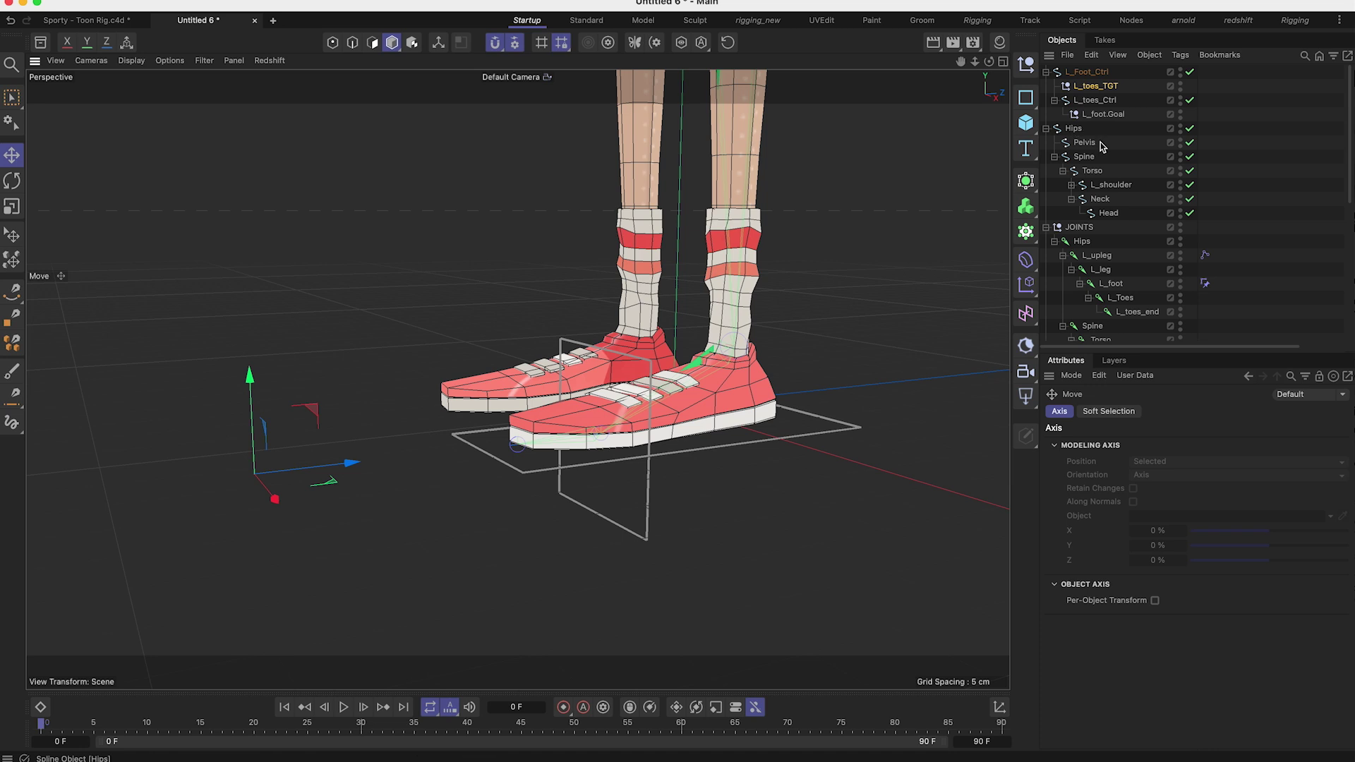
click(1105, 87)
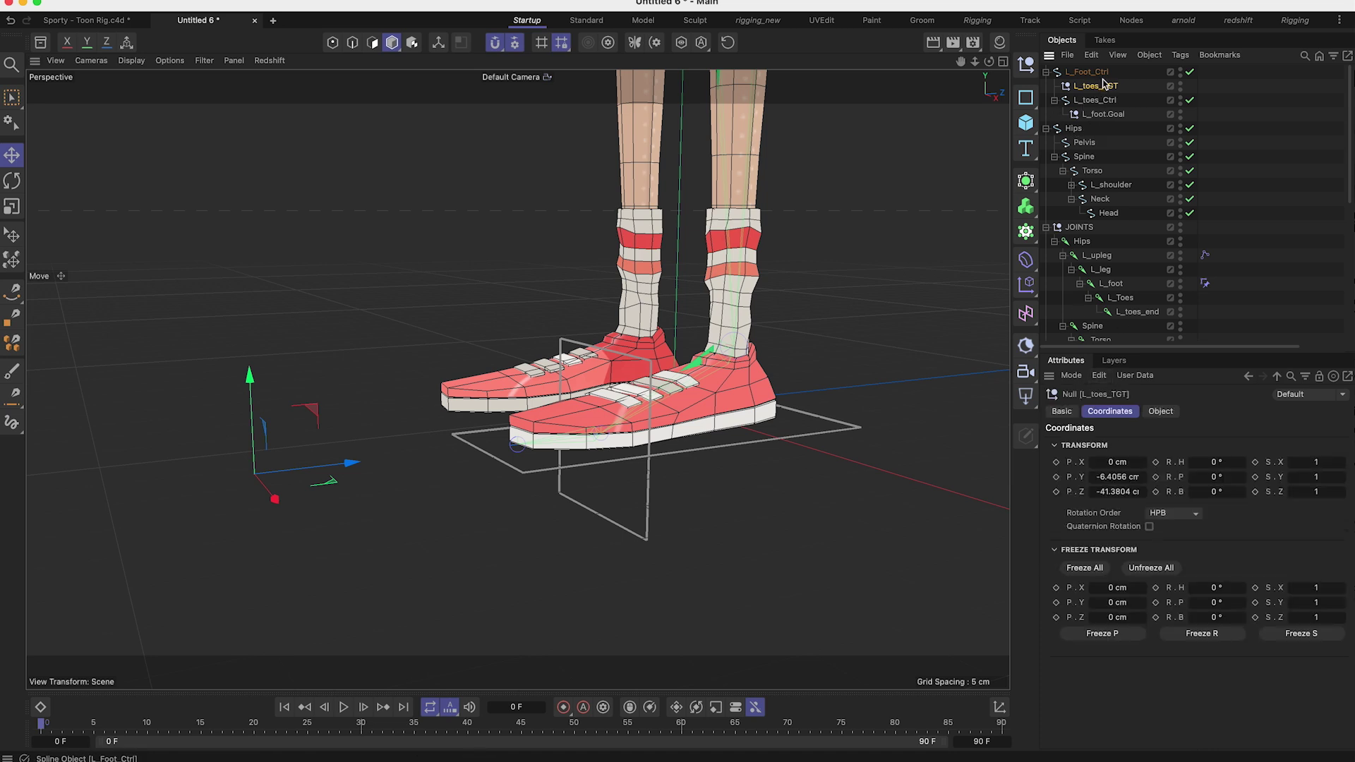
Step: Add a Constraint tag to the L_Toes joint and enable its Aim constraint
click(1121, 301)
right_click(1127, 302)
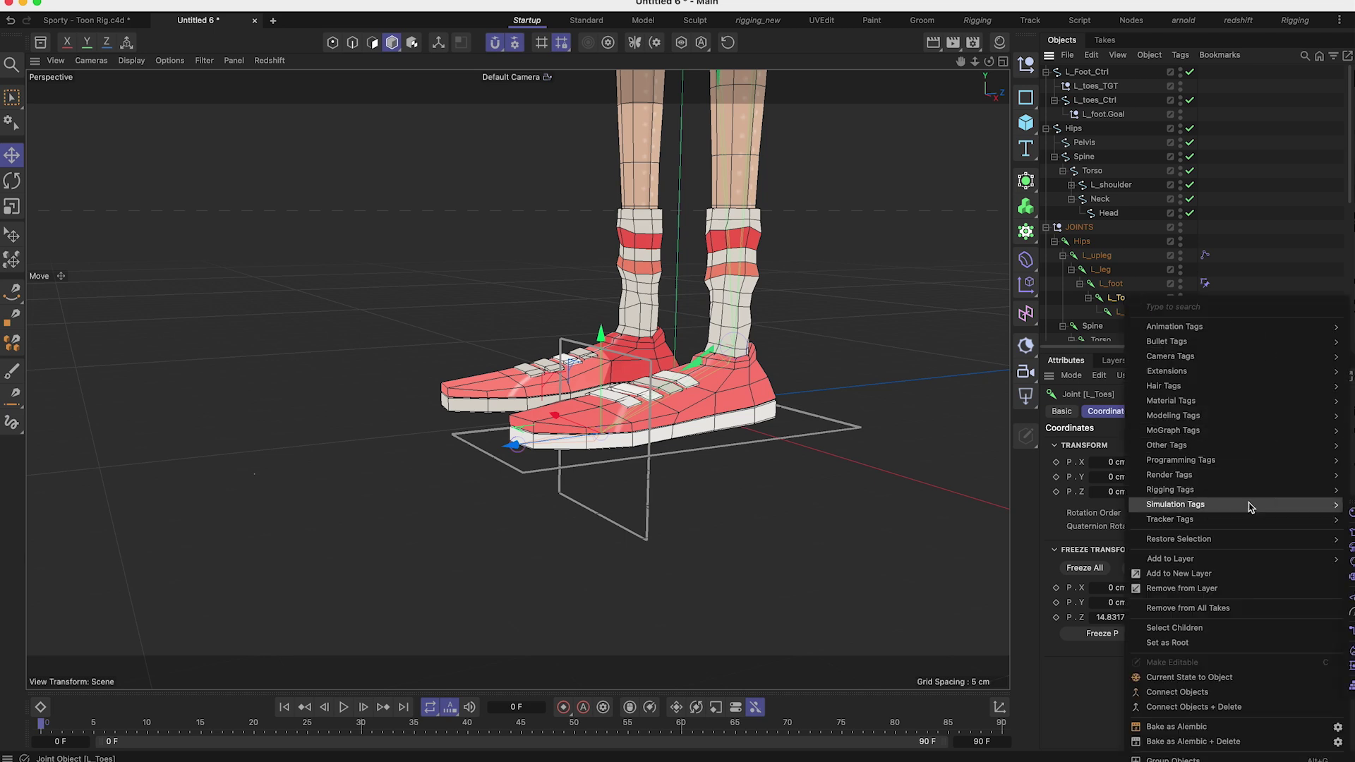
mouse_move(1245, 489)
click(1349, 557)
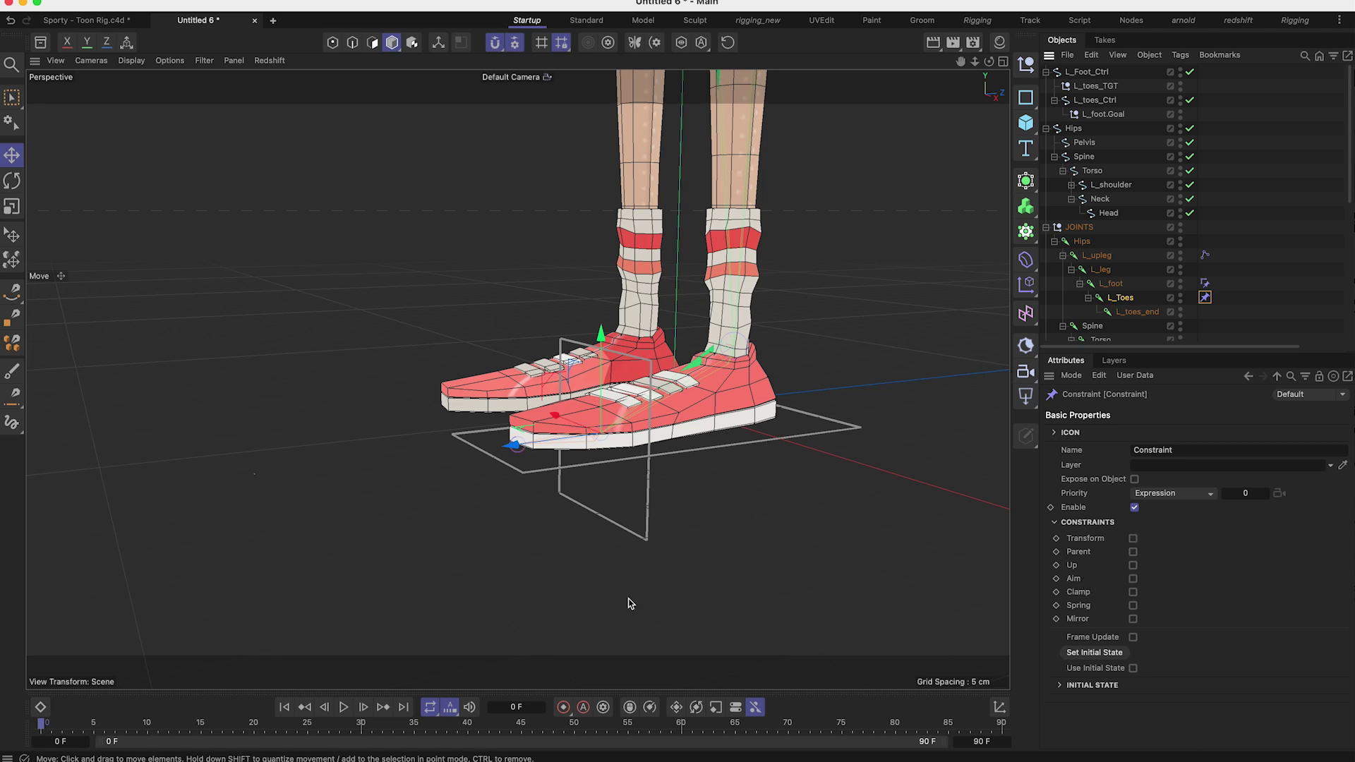
scroll(654, 387, up, 6)
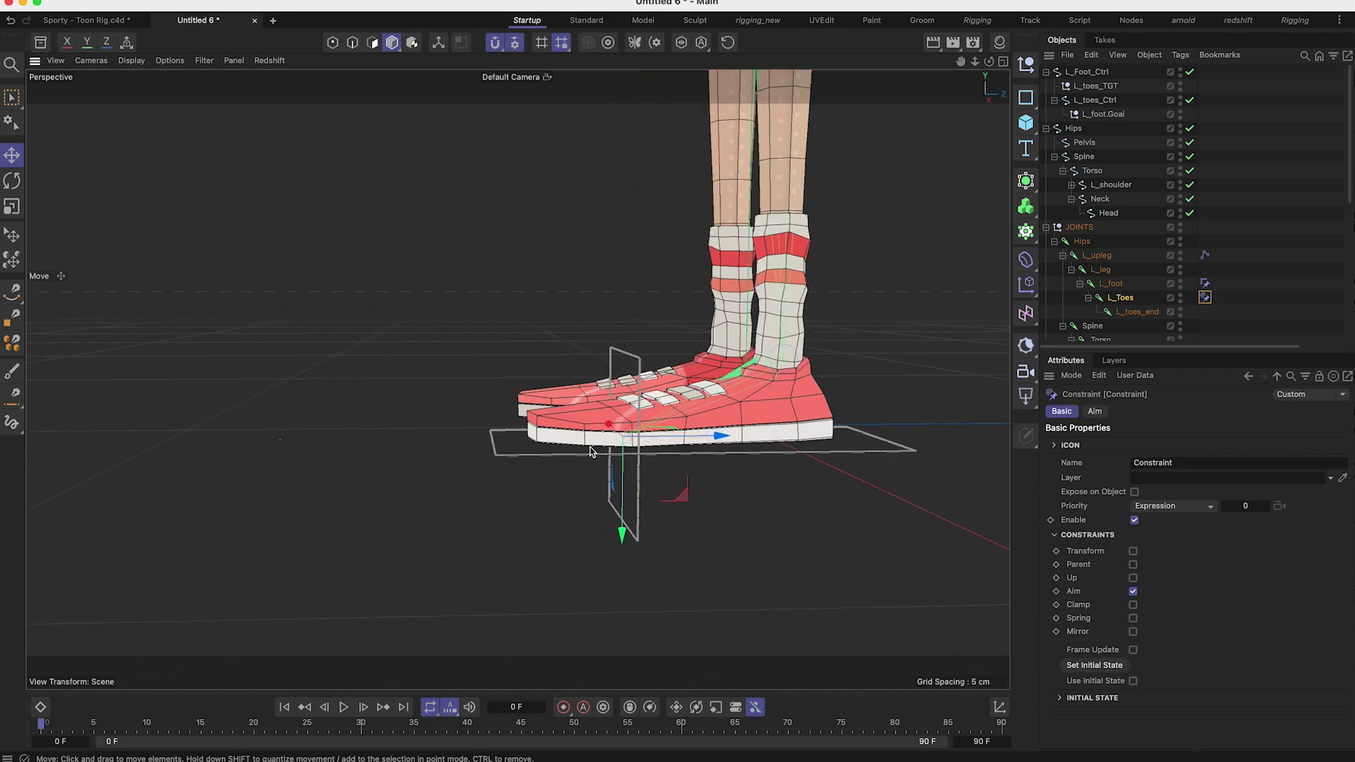
Step: Assign L_toes_TGT as the target of the L_Toes joint's Aim constraint
alt+drag(743, 497, 717, 417)
scroll(718, 416, down, 6)
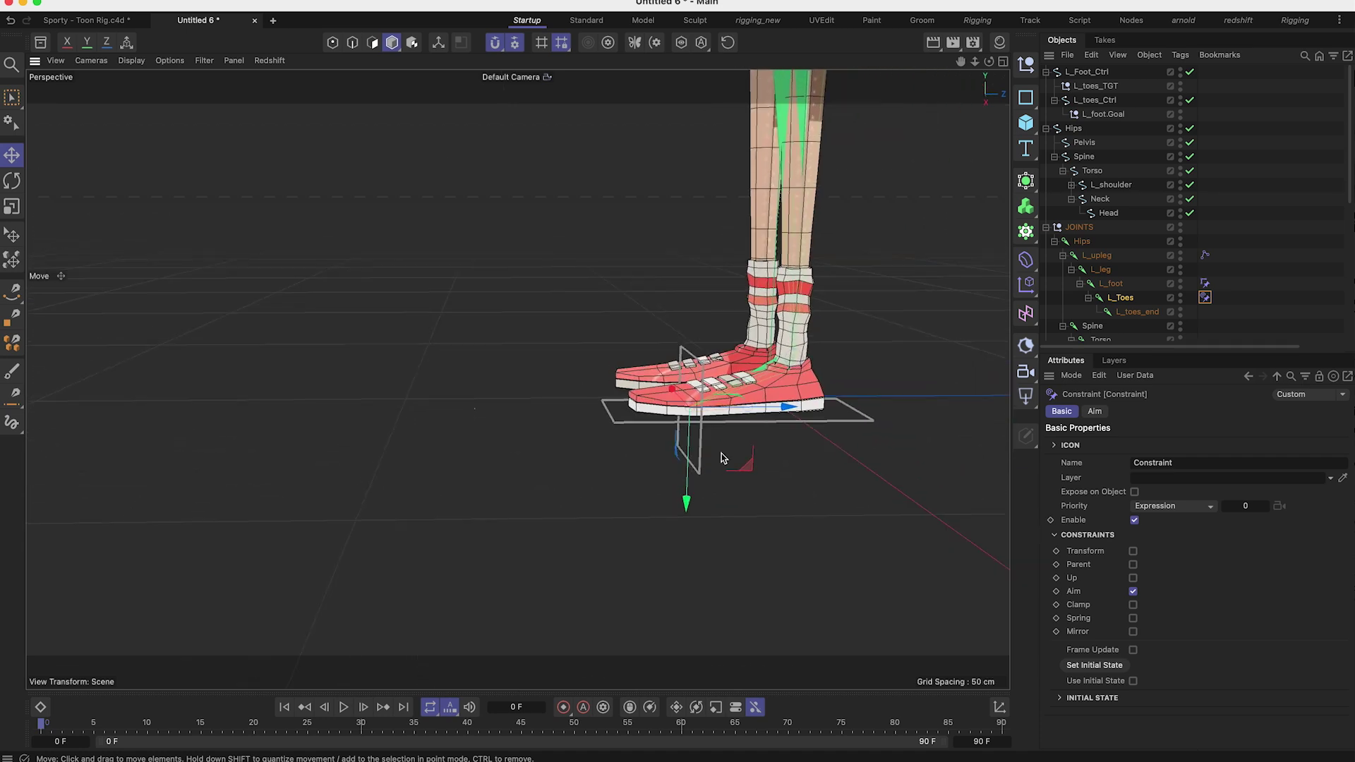
click(1094, 412)
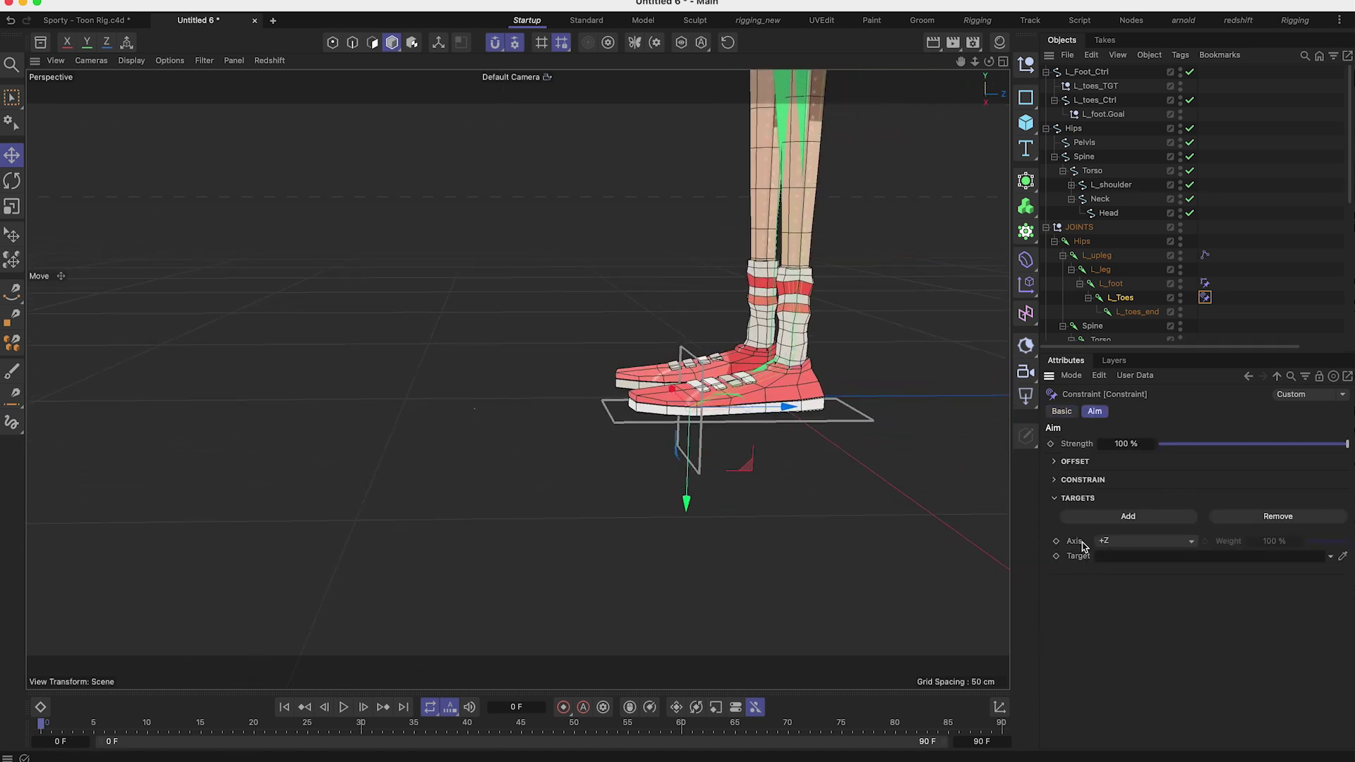
alt+drag(568, 326, 608, 336)
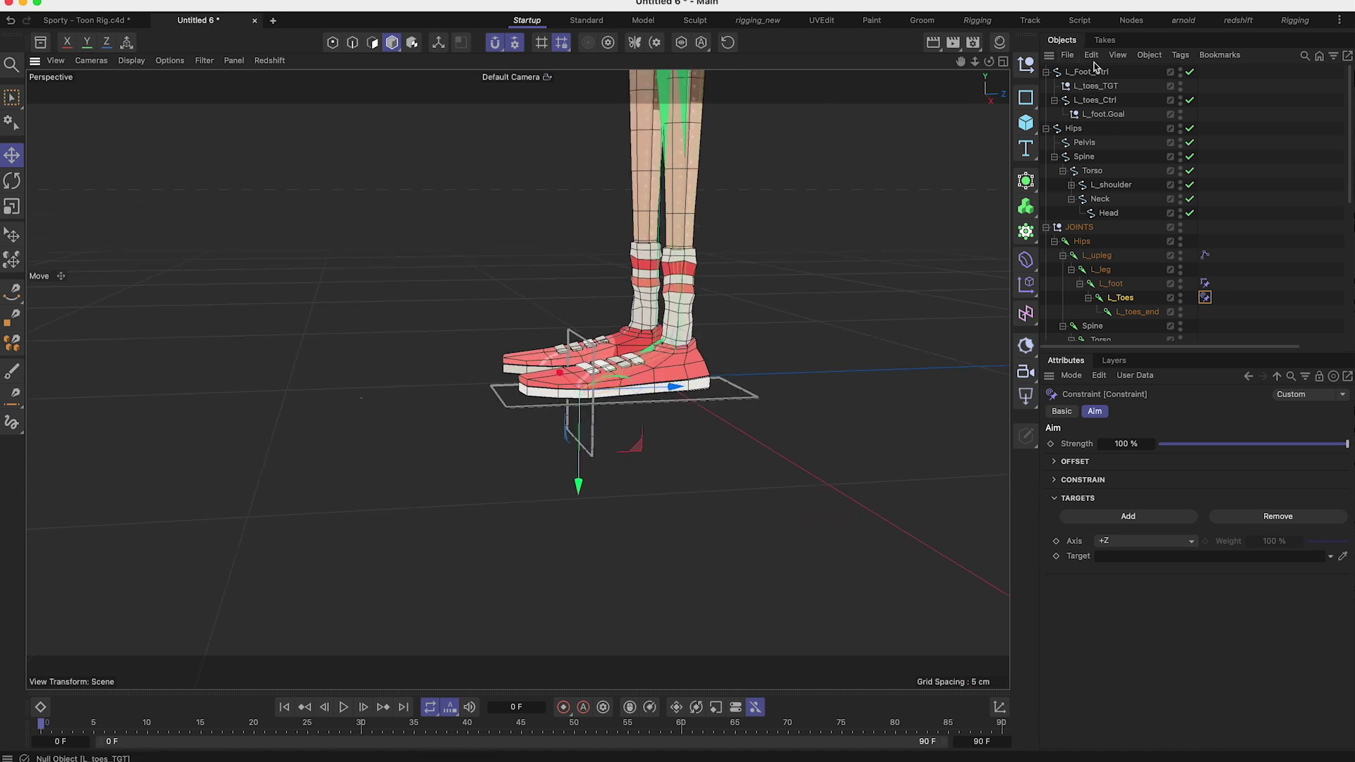
drag(1099, 86, 1162, 557)
alt+drag(791, 440, 564, 437)
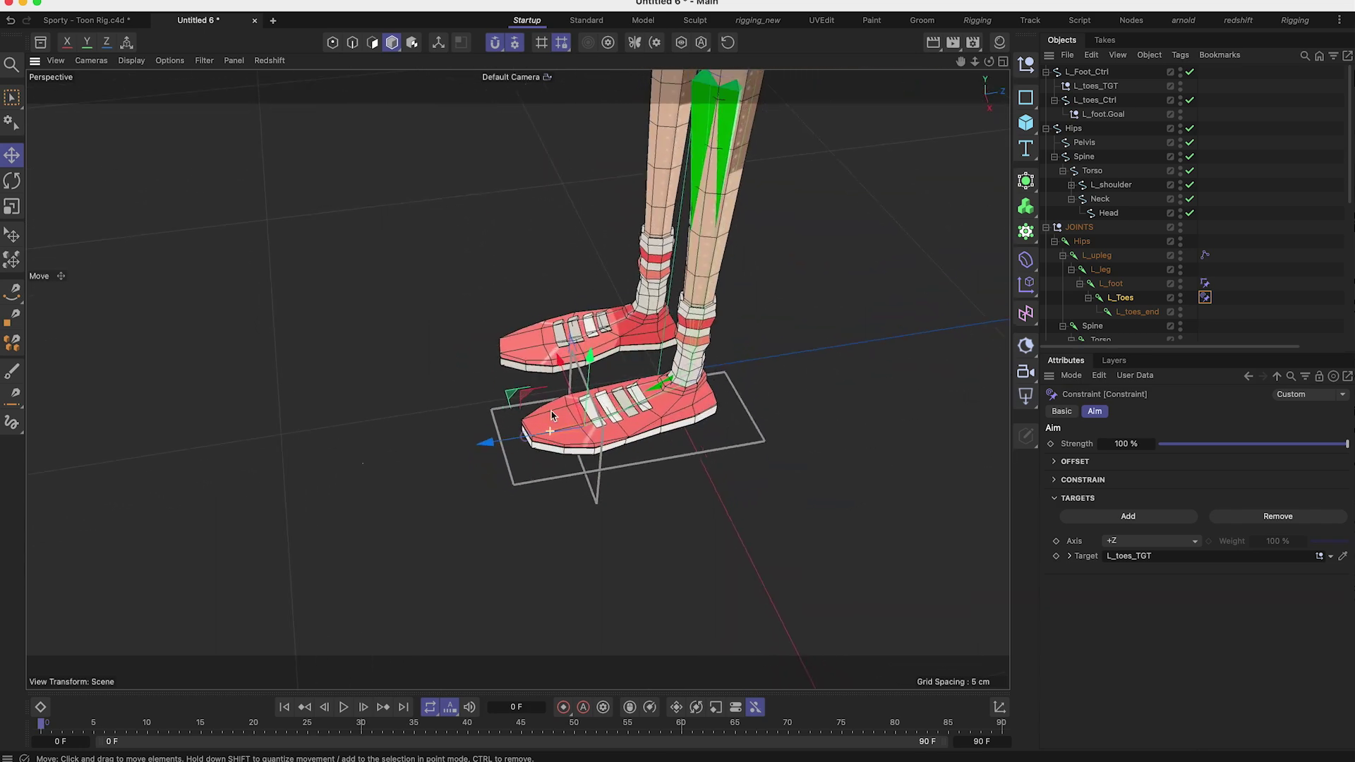
Step: Test the toe aim by moving the L_toes_TGT null, and undo the move
scroll(552, 442, up, 4)
alt+middle_drag(167, 505, 261, 469)
click(1095, 85)
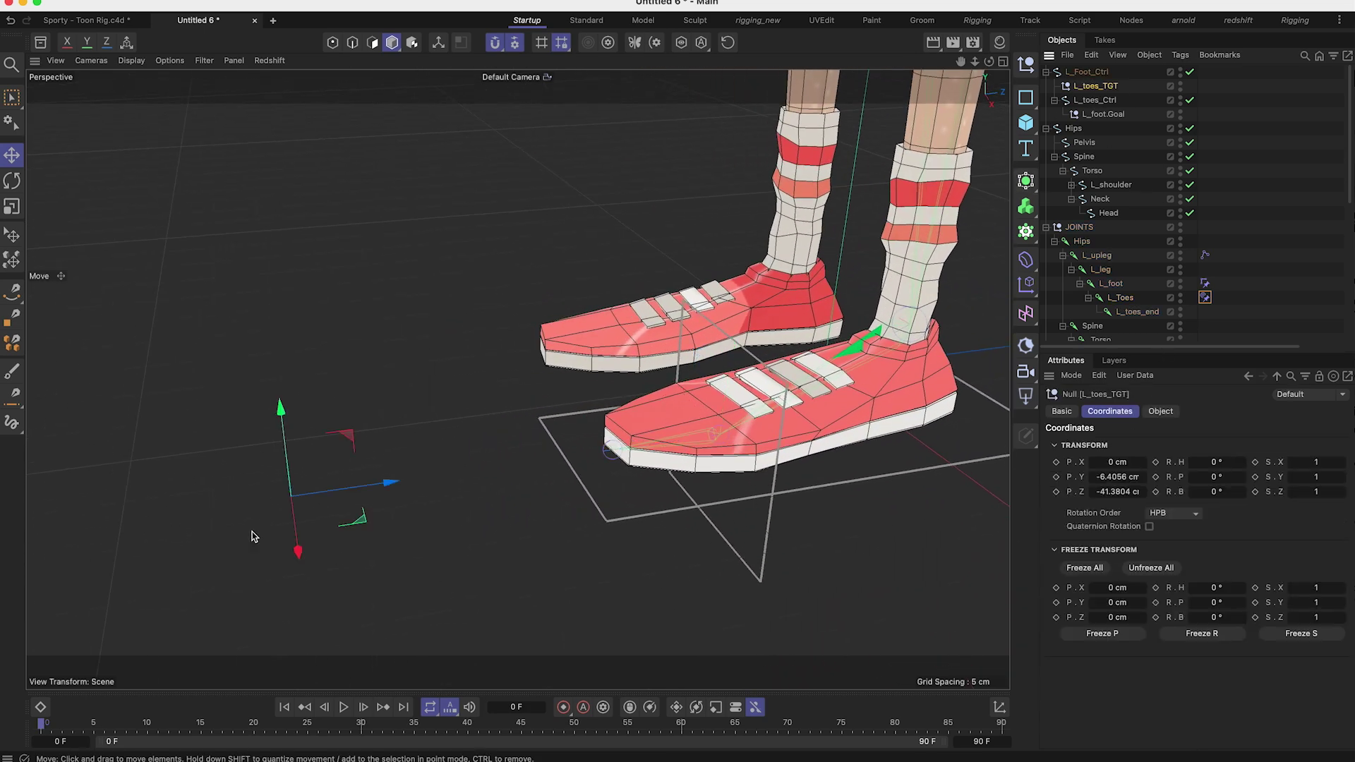
drag(297, 548, 340, 568)
key(super+z)
Step: Try rotating L_toes_Ctrl with the shoe mesh displayed, and undo the change
click(1103, 100)
alt+drag(918, 304, 883, 242)
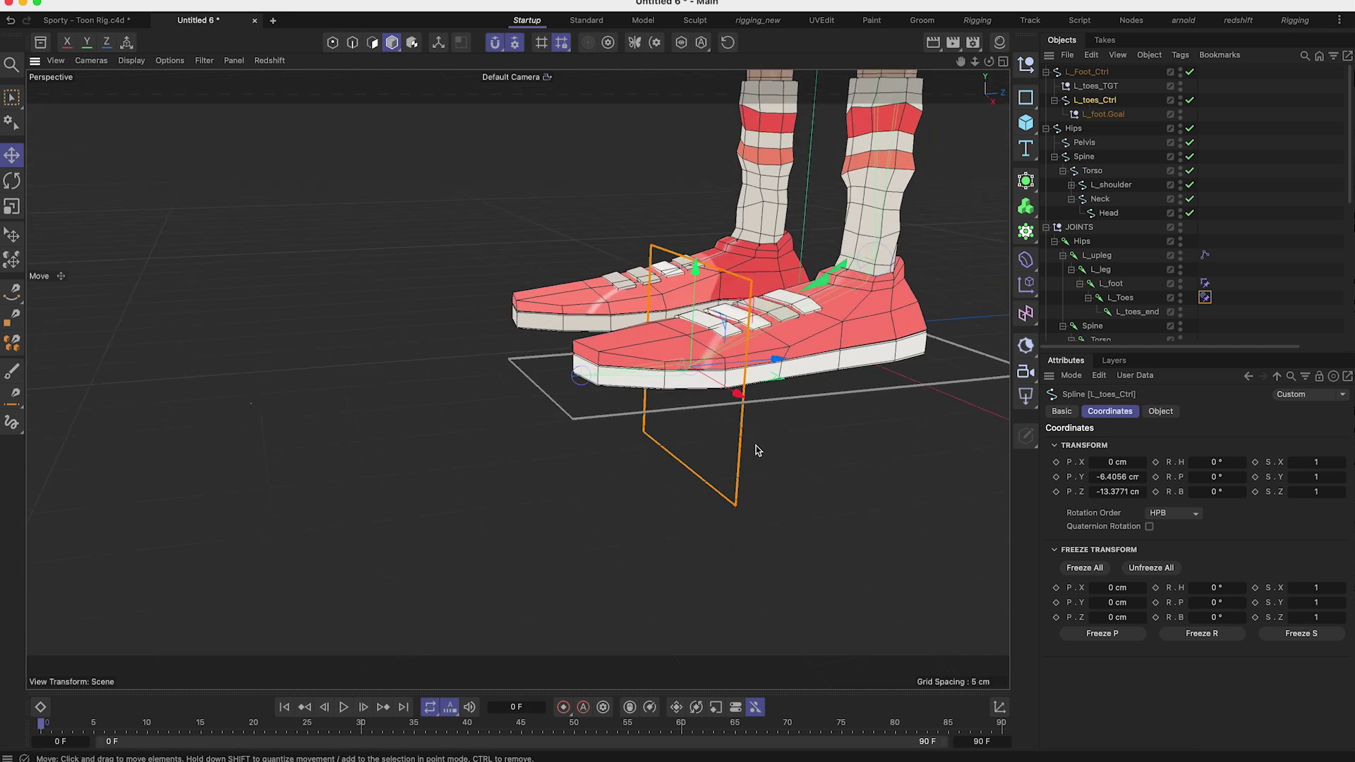
key(r)
alt+drag(744, 415, 688, 374)
key(super+z)
Step: Collapse the JOINTS hierarchy and hide the Sporty character mesh in the viewport
click(1045, 227)
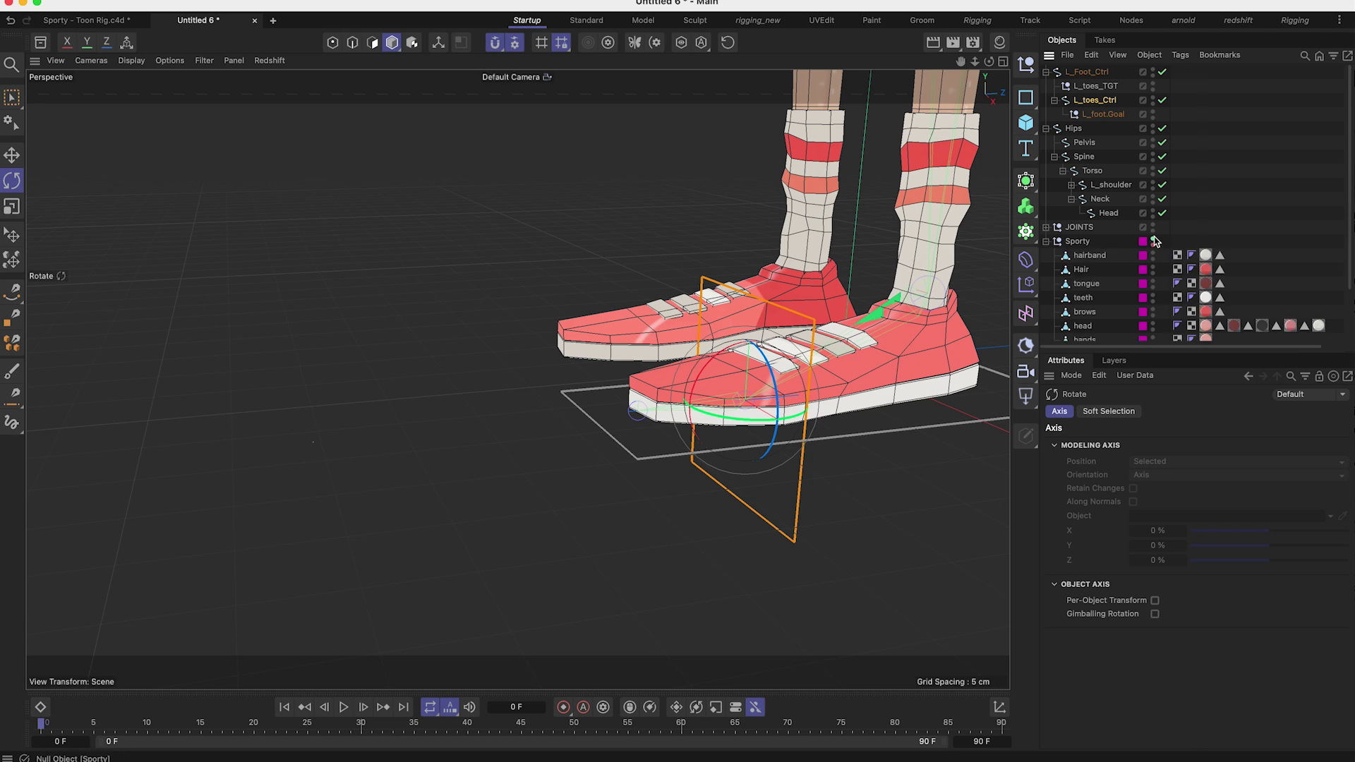
click(1153, 239)
Step: Test the foot roll on the bare joints by pitching L_toes_Ctrl about 17.3°, and undo the rotations
click(1094, 100)
drag(706, 362, 663, 389)
scroll(766, 381, down, 5)
mouse_move(764, 422)
alt+mouse_down()
mouse_move(776, 395)
mouse_move(770, 436)
alt+mouse_up()
drag(690, 499, 683, 538)
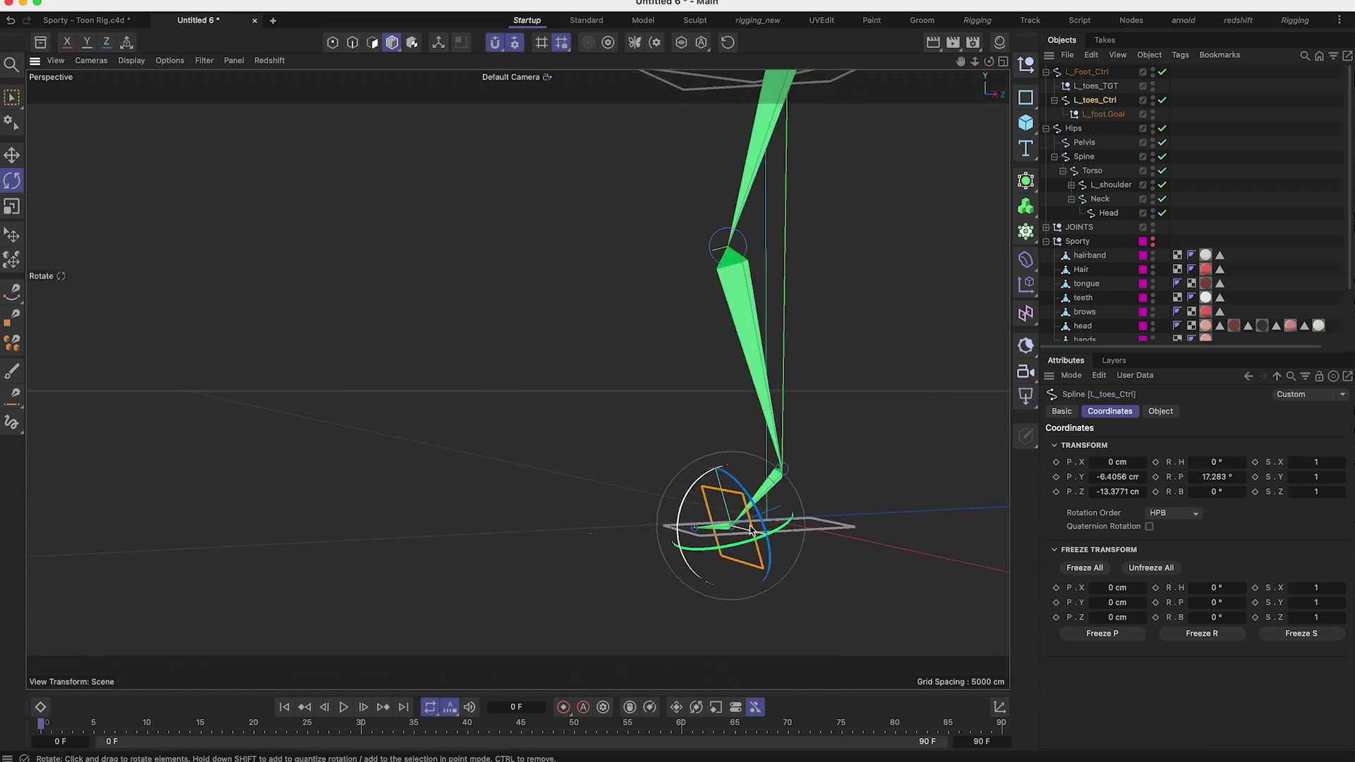
key(super+z)
key(super+z)
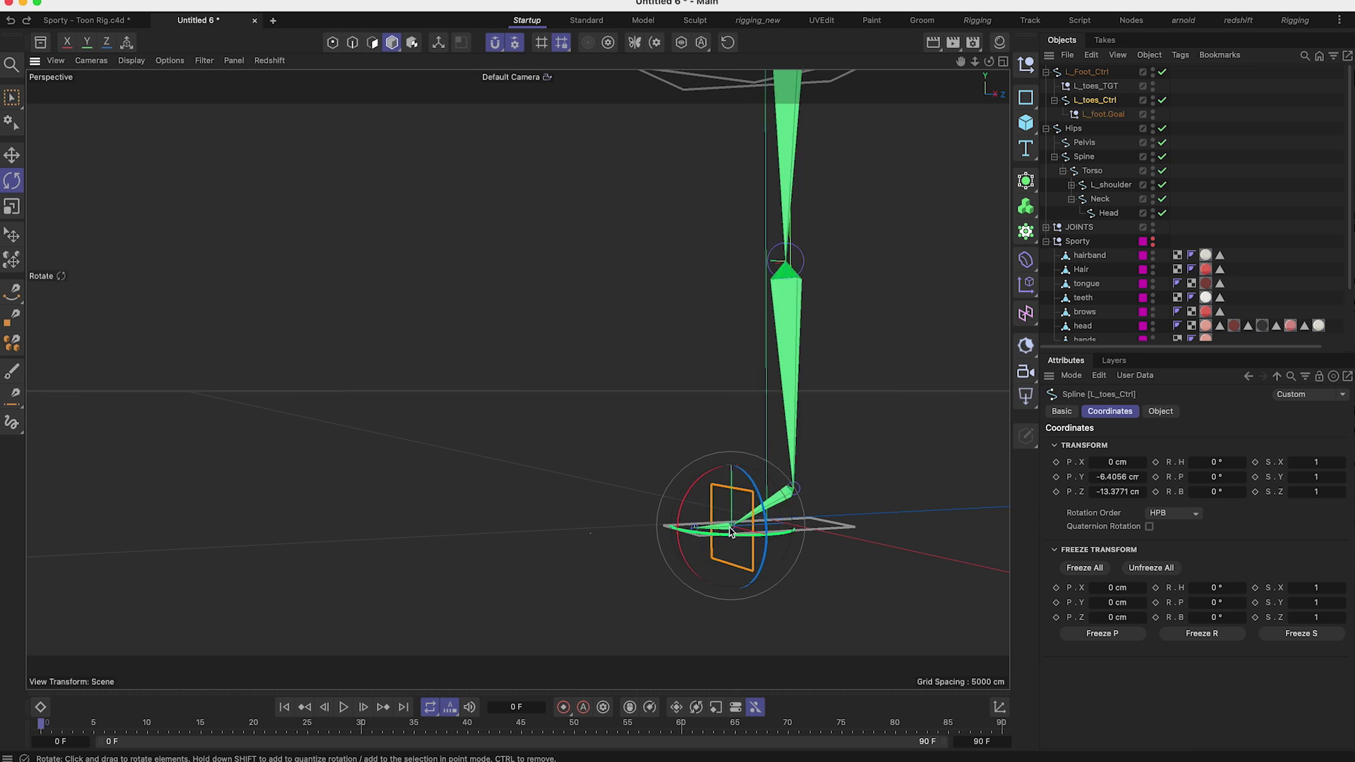
Step: Add a pole to the L_upleg joint's IK tag and make L_upleg.Pole a child of L_Foot_Ctrl
click(1202, 118)
alt+middle_drag(709, 276, 690, 332)
alt+drag(689, 332, 784, 372)
alt+middle_drag(669, 314, 774, 290)
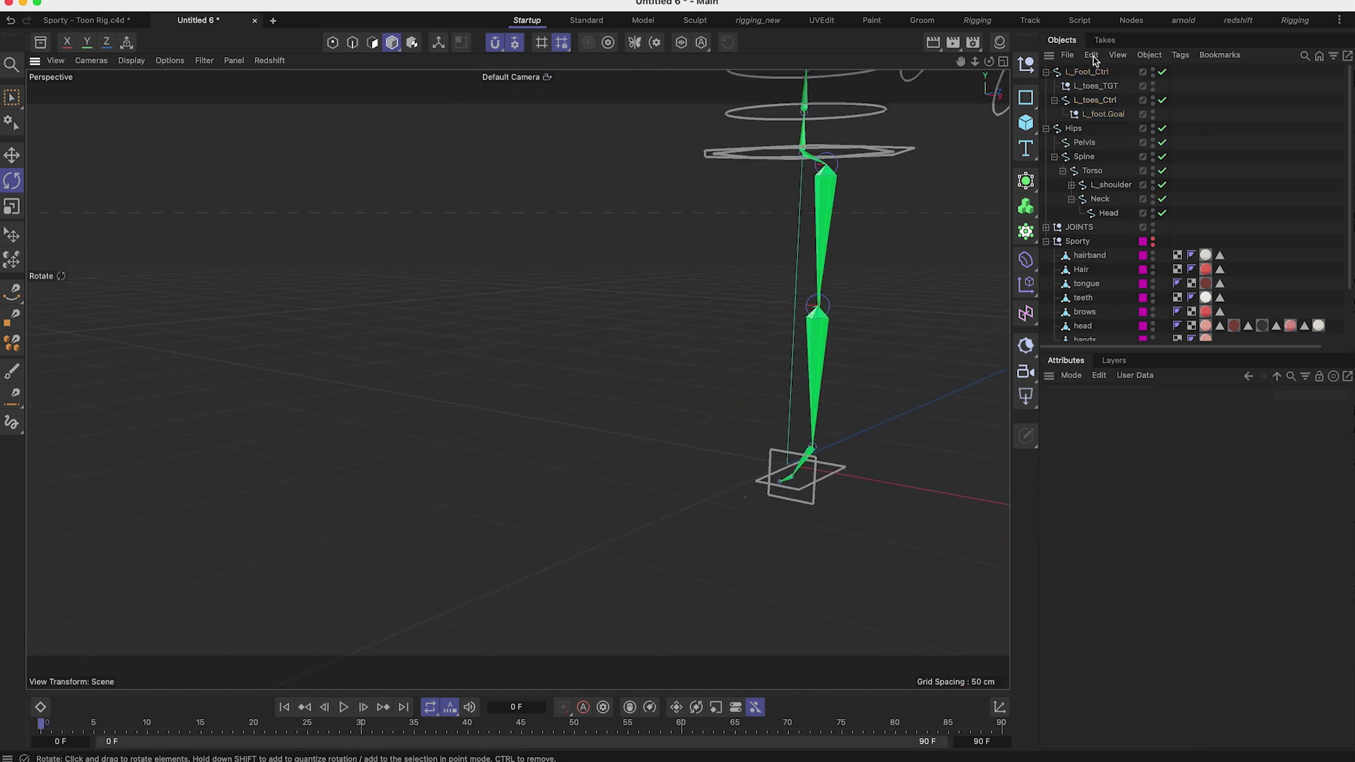
click(1047, 241)
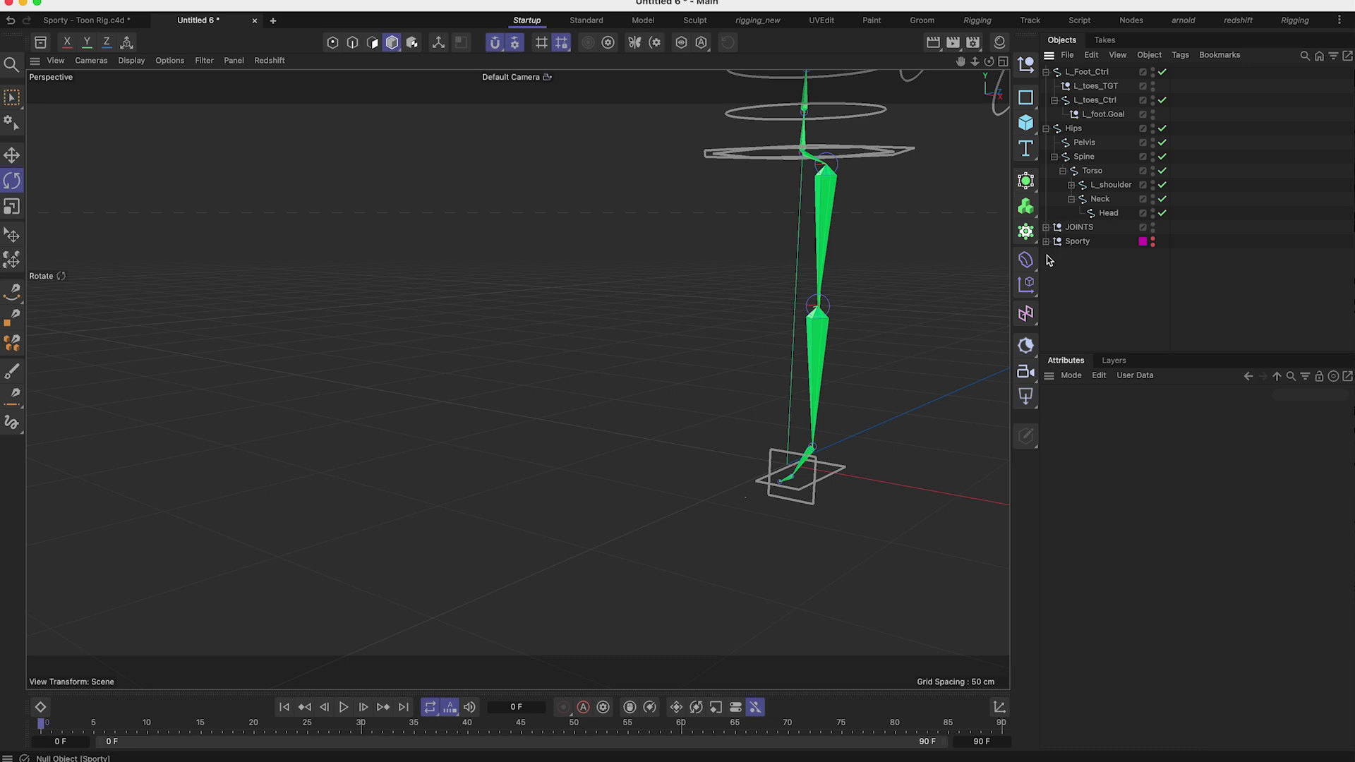
click(1046, 227)
scroll(1200, 255, down, 2)
click(1204, 228)
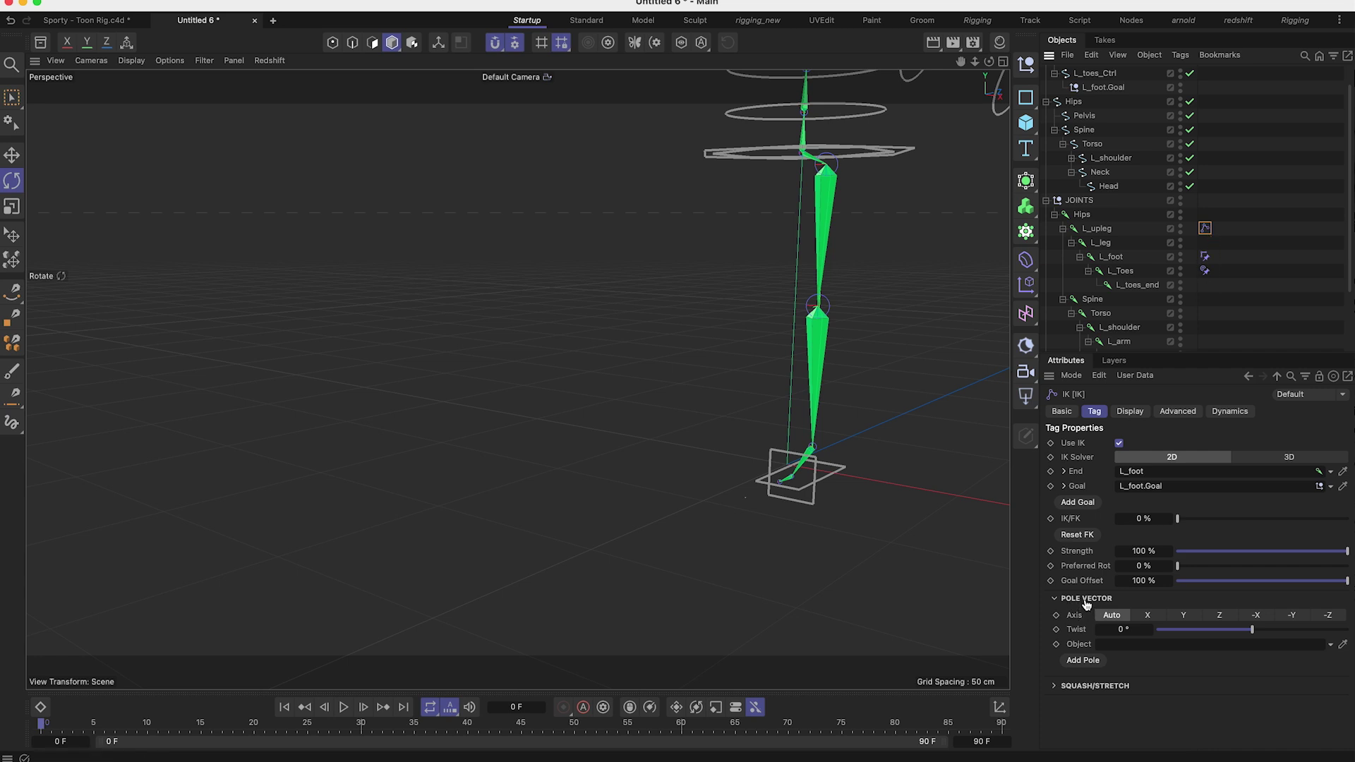
click(1083, 661)
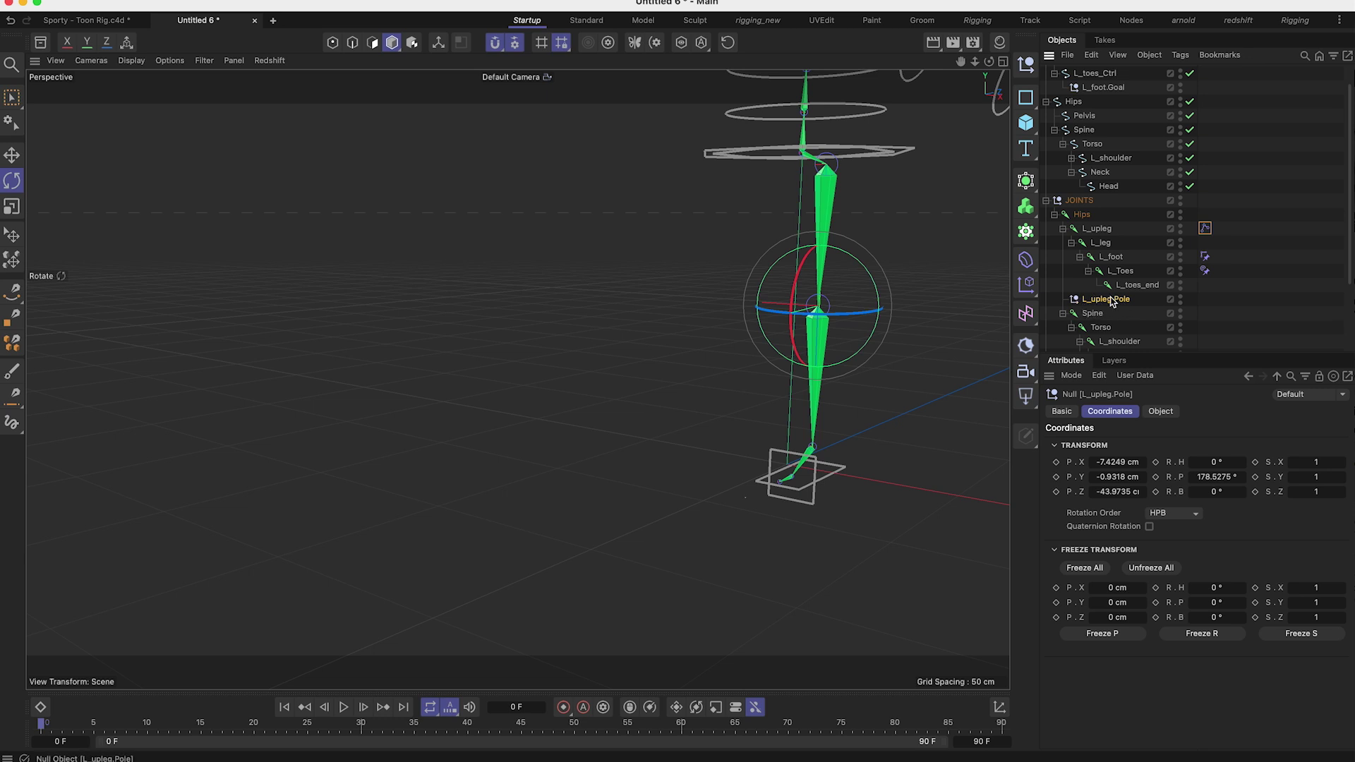
drag(1106, 296, 1104, 85)
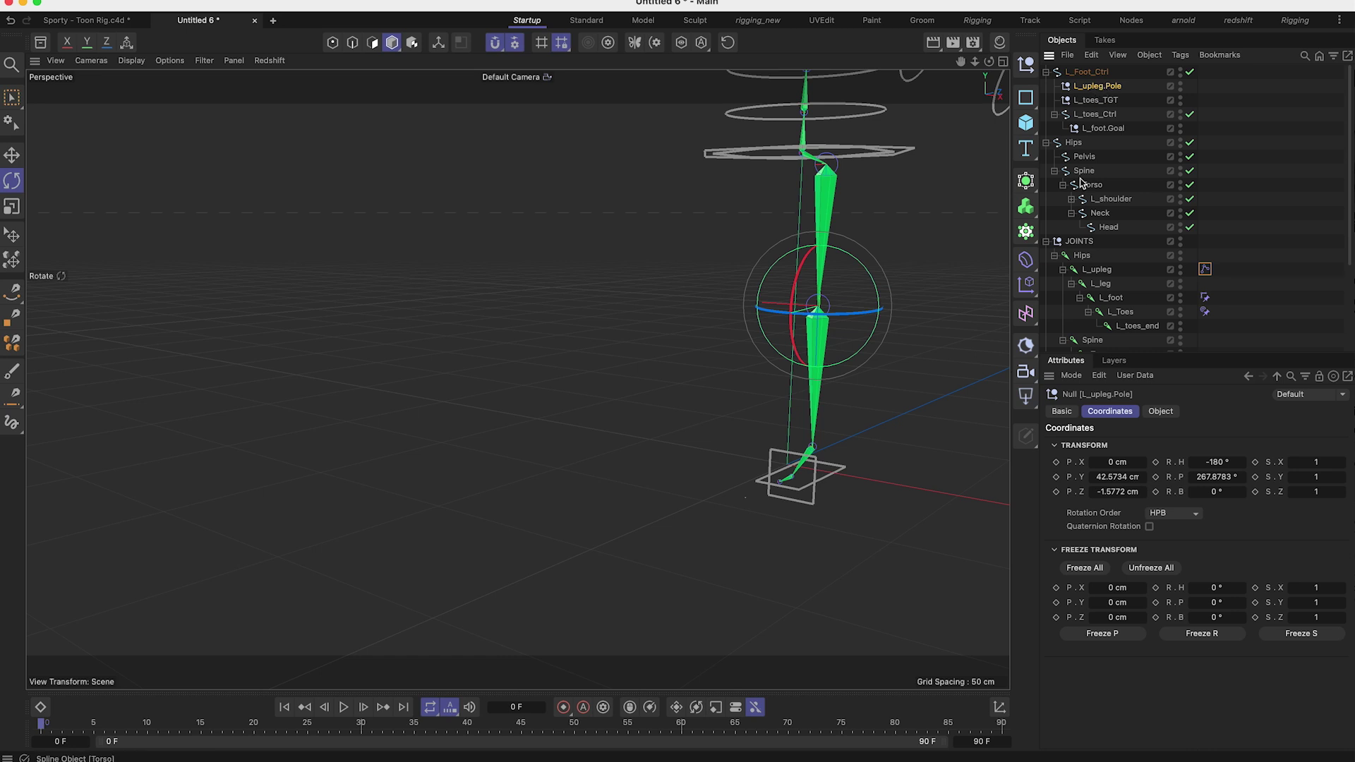
Step: Move L_upleg.Pole forward so it sits in front of the left knee
scroll(515, 379, up, 3)
alt+drag(684, 339, 825, 365)
scroll(797, 346, up, 2)
key(e)
drag(720, 285, 524, 359)
alt+drag(753, 260, 692, 339)
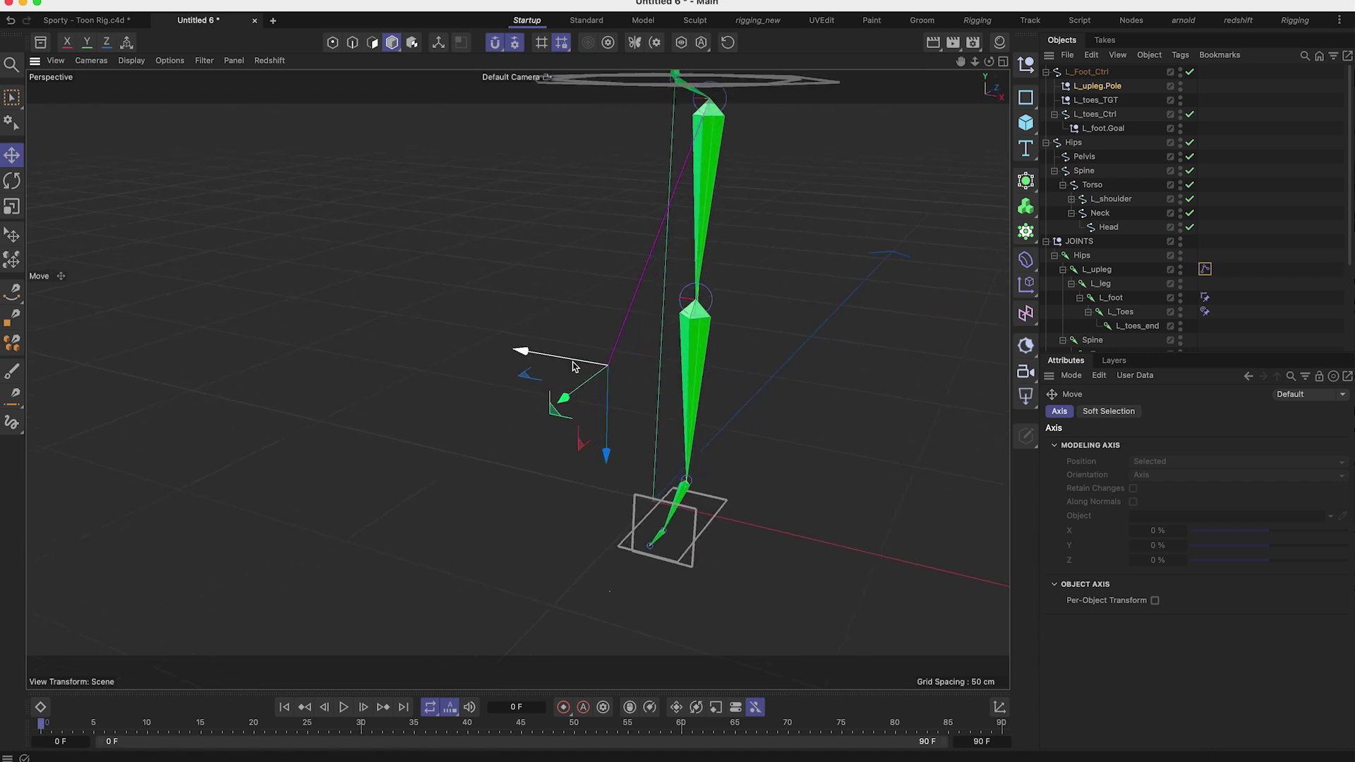
Step: Test the knee direction by moving L_upleg.Pole sideways, and undo the move
drag(540, 363, 494, 430)
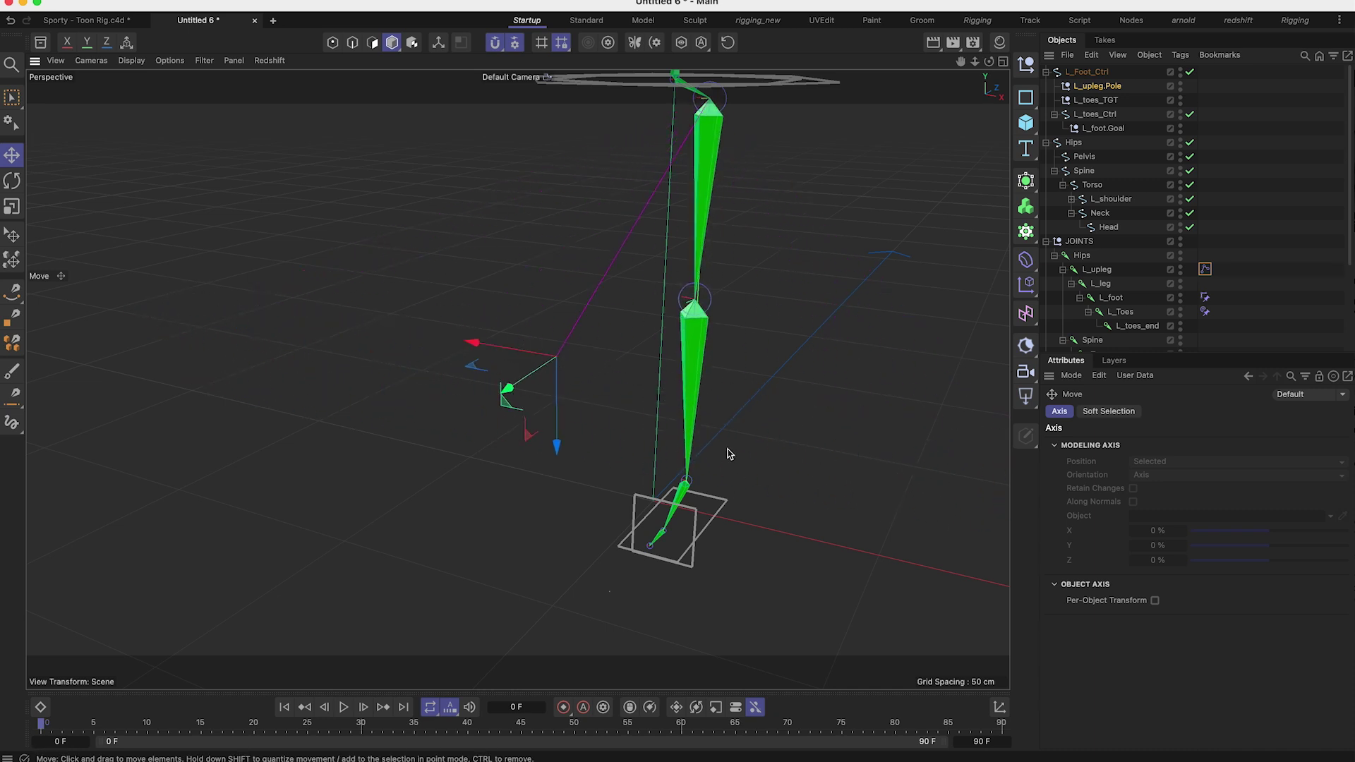
key(super+z)
scroll(693, 360, down, 3)
alt+drag(717, 327, 659, 411)
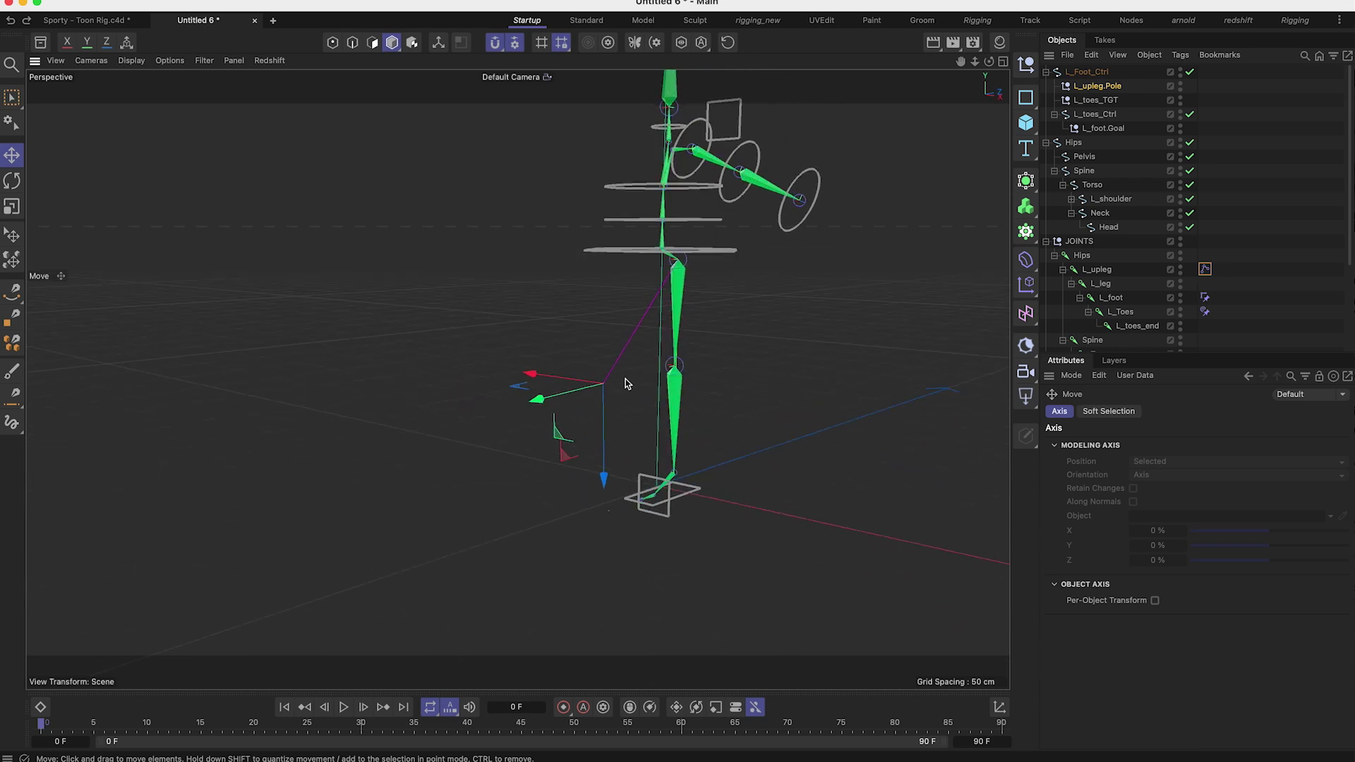
Step: Show the Sporty character mesh in the viewport again
click(1303, 142)
scroll(1144, 284, down, 3)
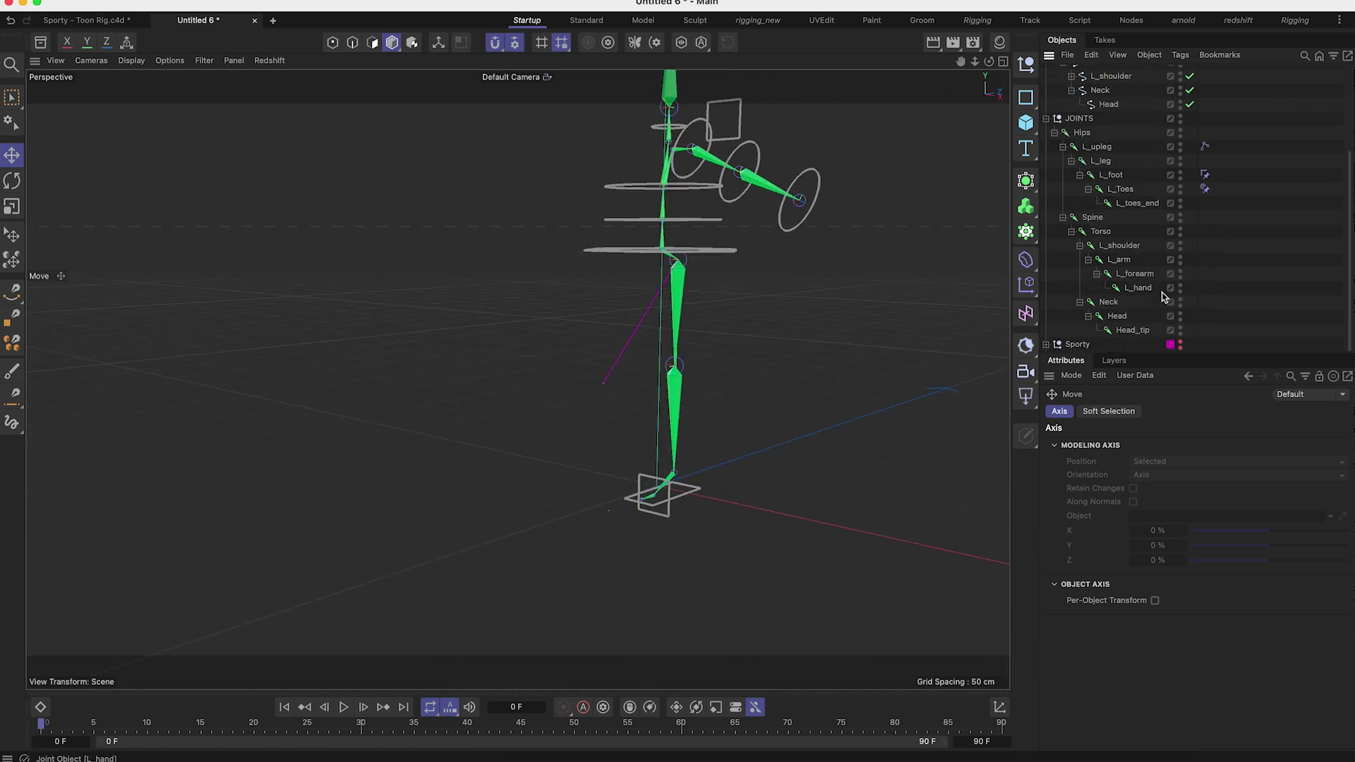
click(1180, 342)
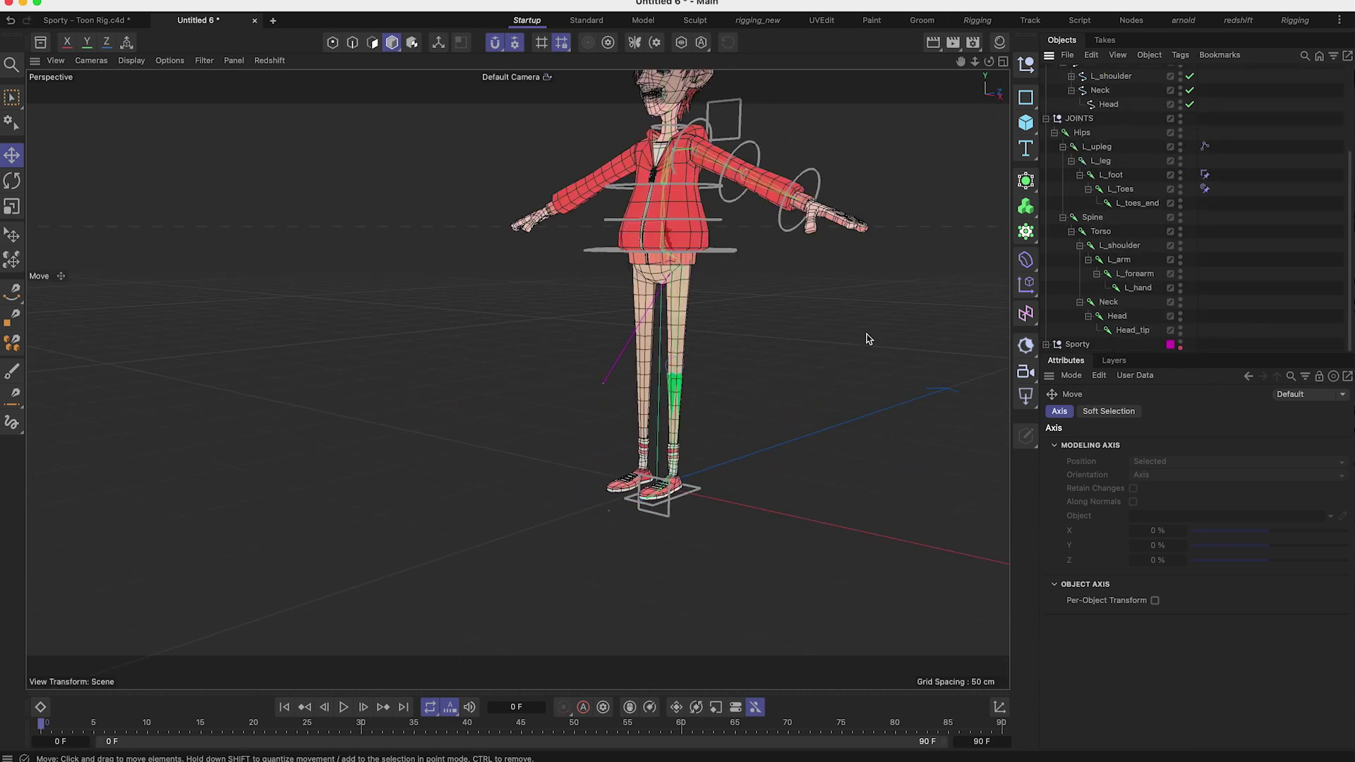
Step: Try moving the Torso controller around the character's chest, and undo the move
scroll(722, 286, up, 3)
scroll(722, 286, up, 5)
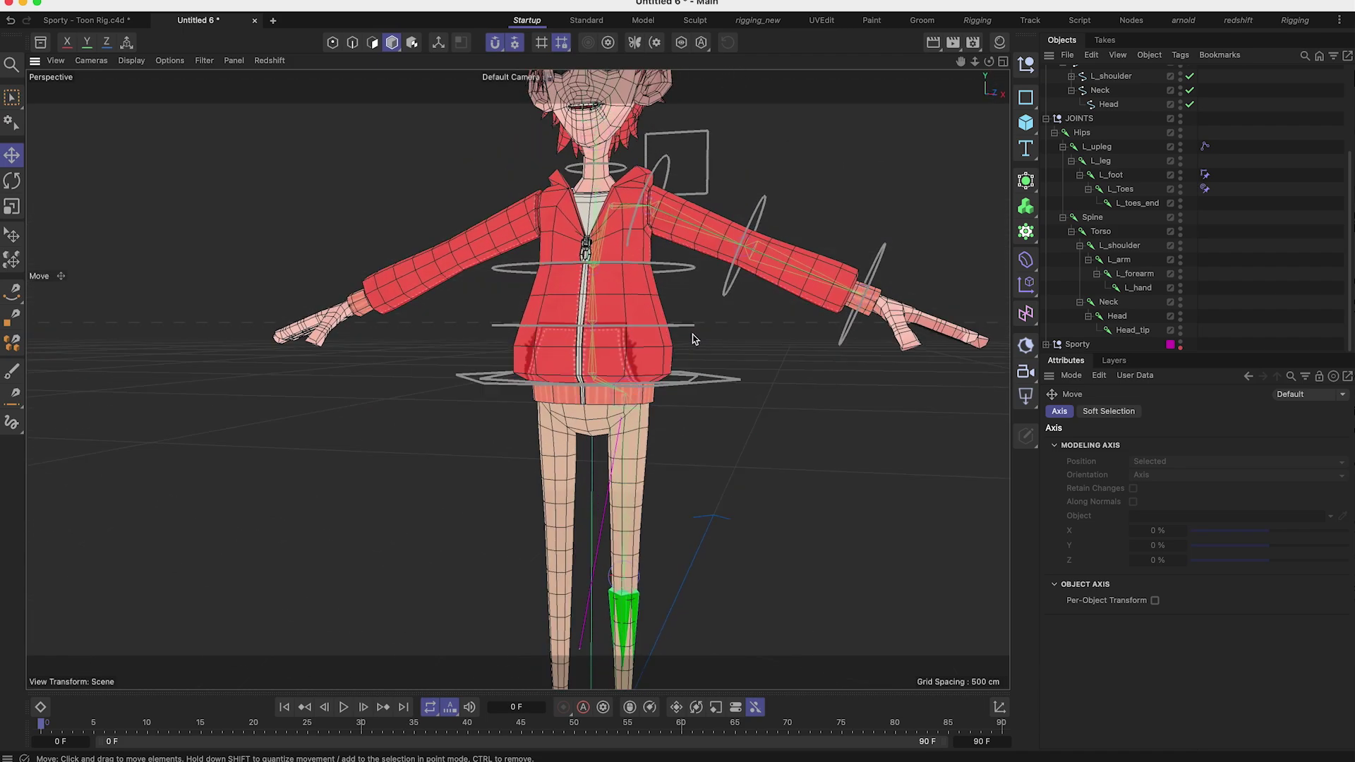
alt+drag(657, 322, 688, 374)
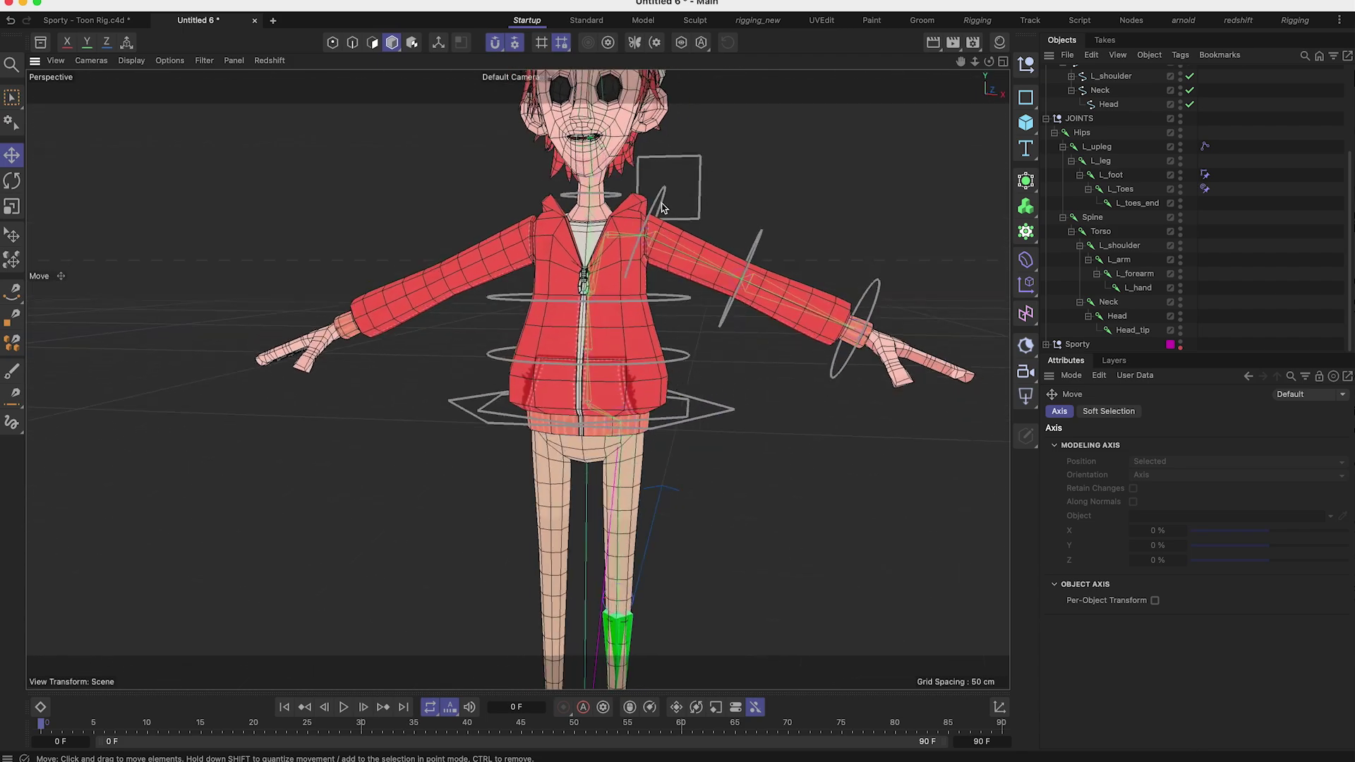
drag(683, 299, 639, 225)
key(super+z)
Step: Examine the upper-body controllers, the left leg and the Aim settings of the L_Toes constraint
mouse_move(599, 265)
alt+mouse_down()
mouse_move(611, 287)
mouse_move(592, 276)
alt+mouse_up()
alt+right_drag(592, 276, 635, 189)
alt+drag(635, 189, 638, 137)
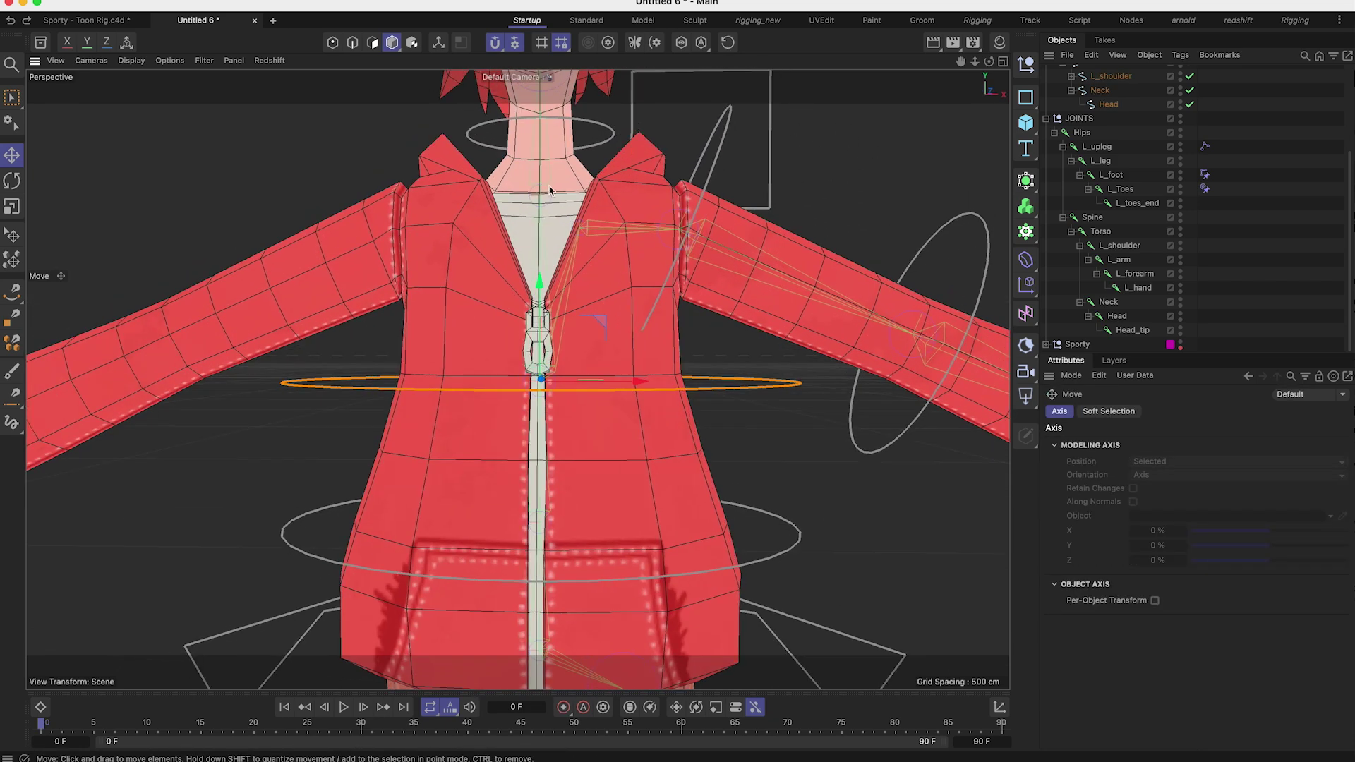
scroll(712, 264, down, 5)
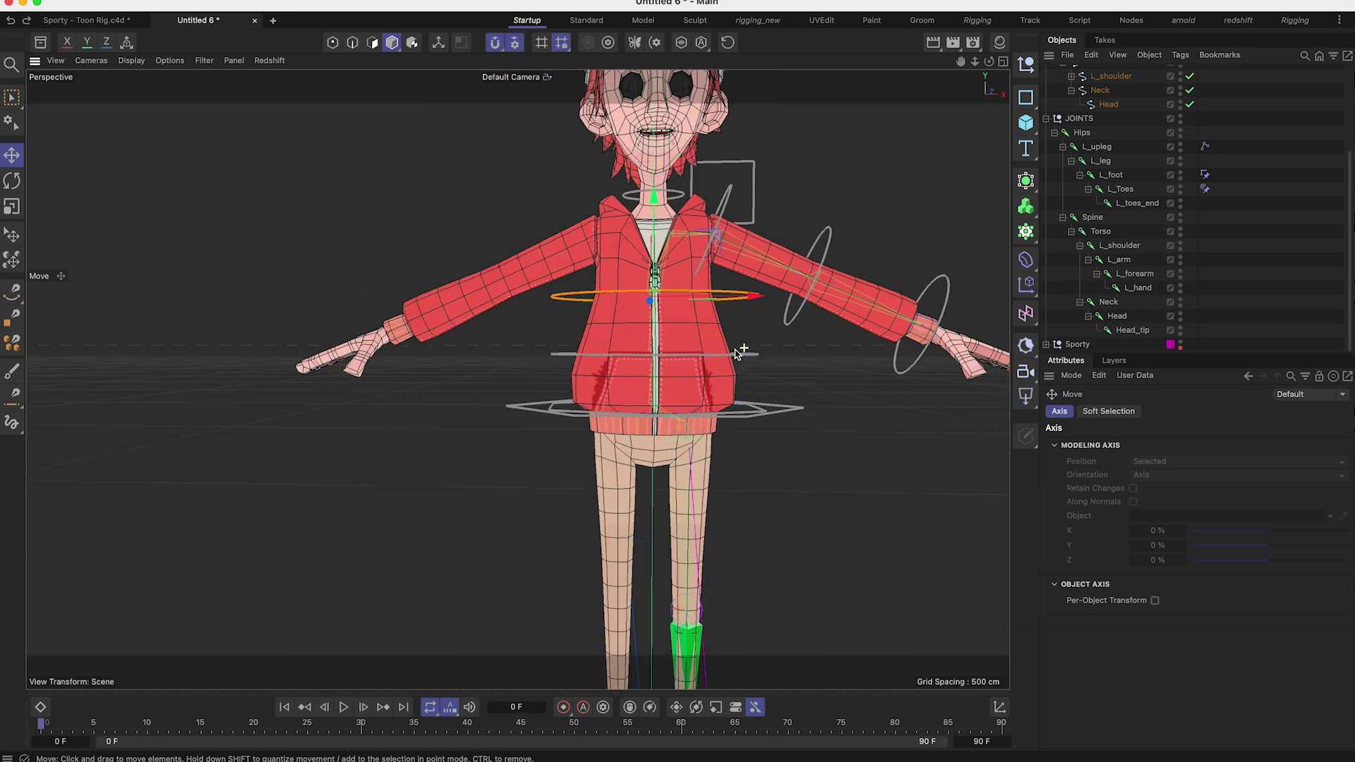
alt+middle_drag(685, 421, 668, 263)
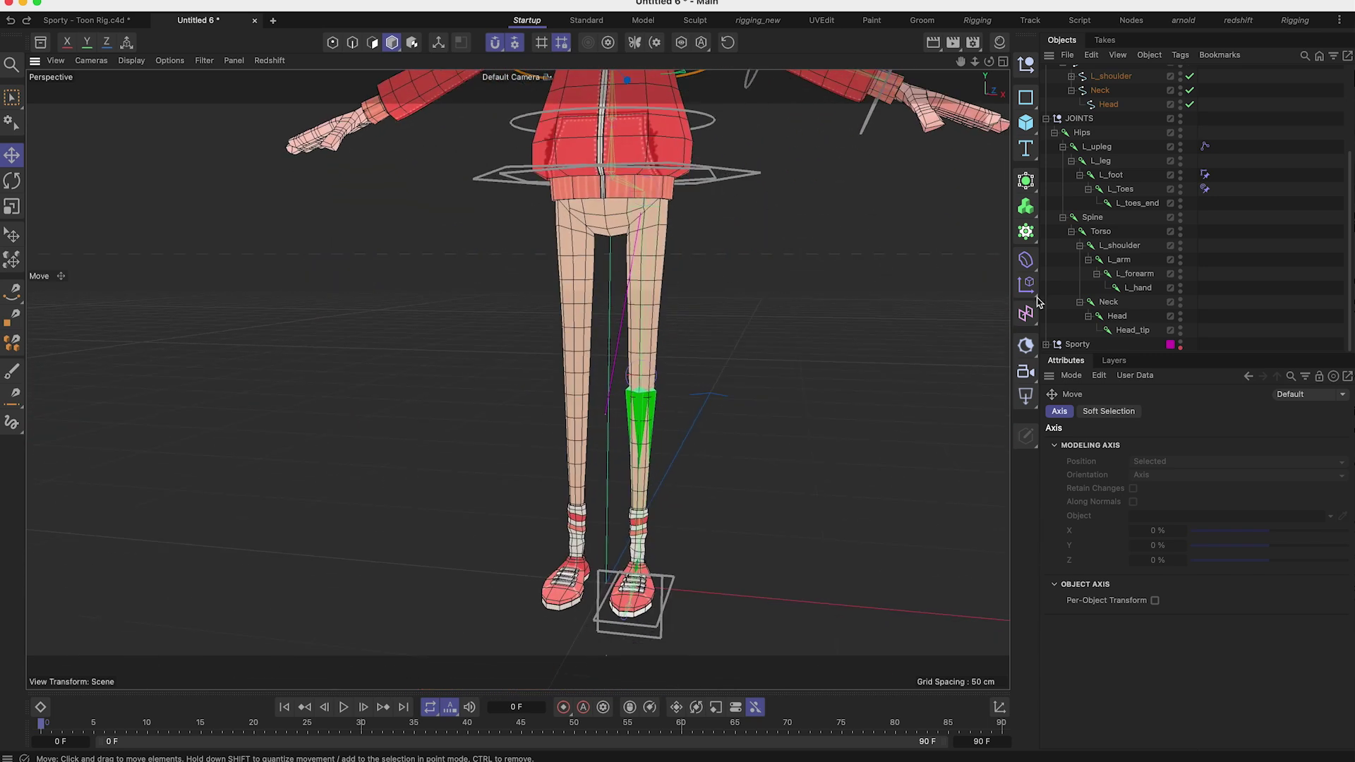
click(1205, 189)
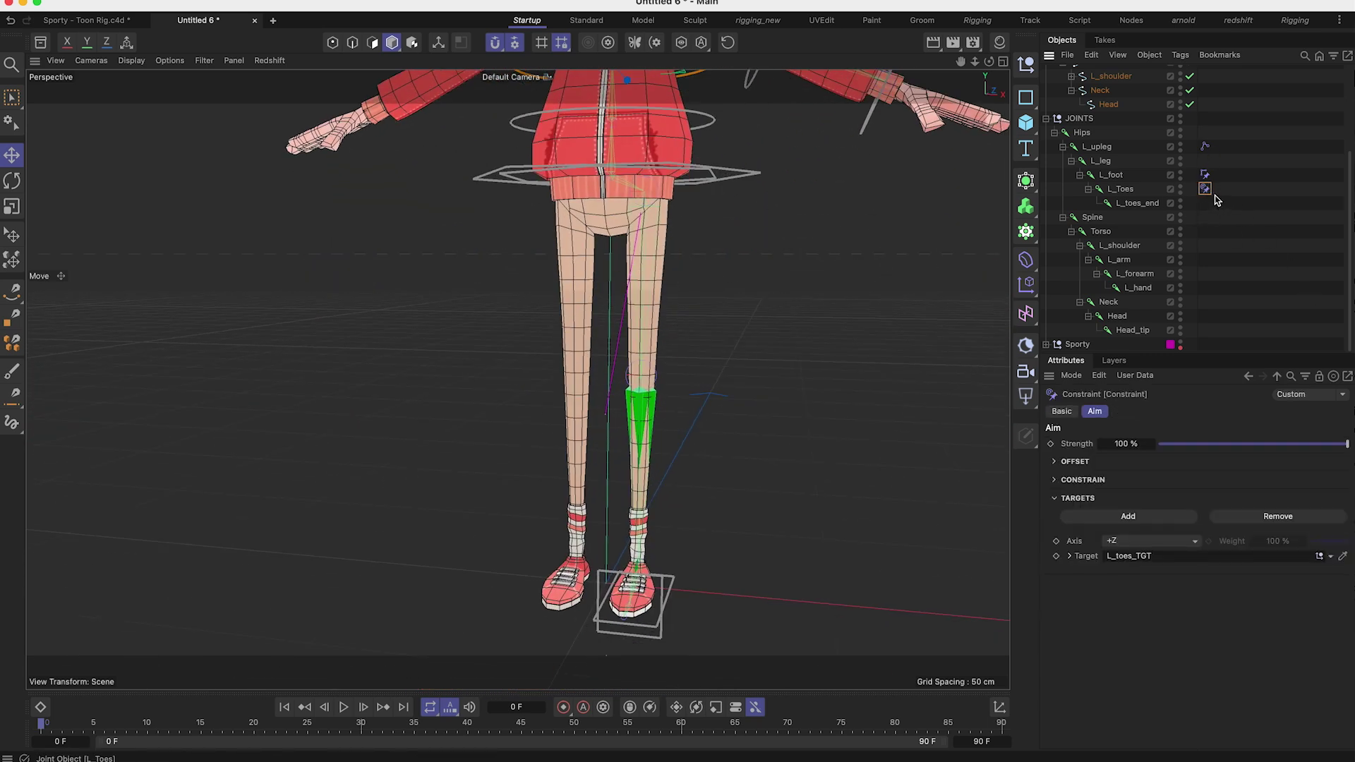
alt+middle_drag(694, 171, 649, 433)
mouse_move(650, 432)
alt+mouse_down()
mouse_move(620, 492)
mouse_move(643, 453)
alt+mouse_up()
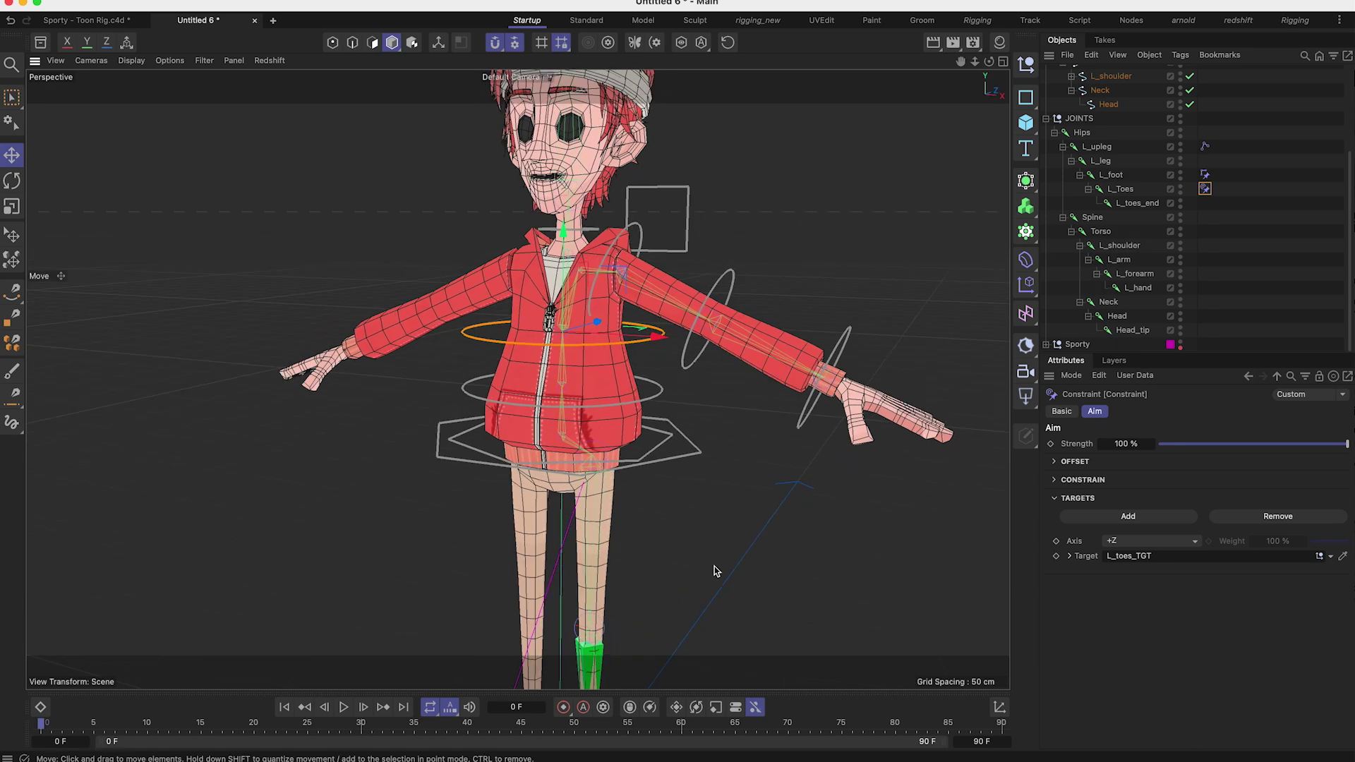
Step: Freeze all coordinates of the controllers and nulls from L_Foot_Ctrl down to Head
scroll(1101, 120, up, 4)
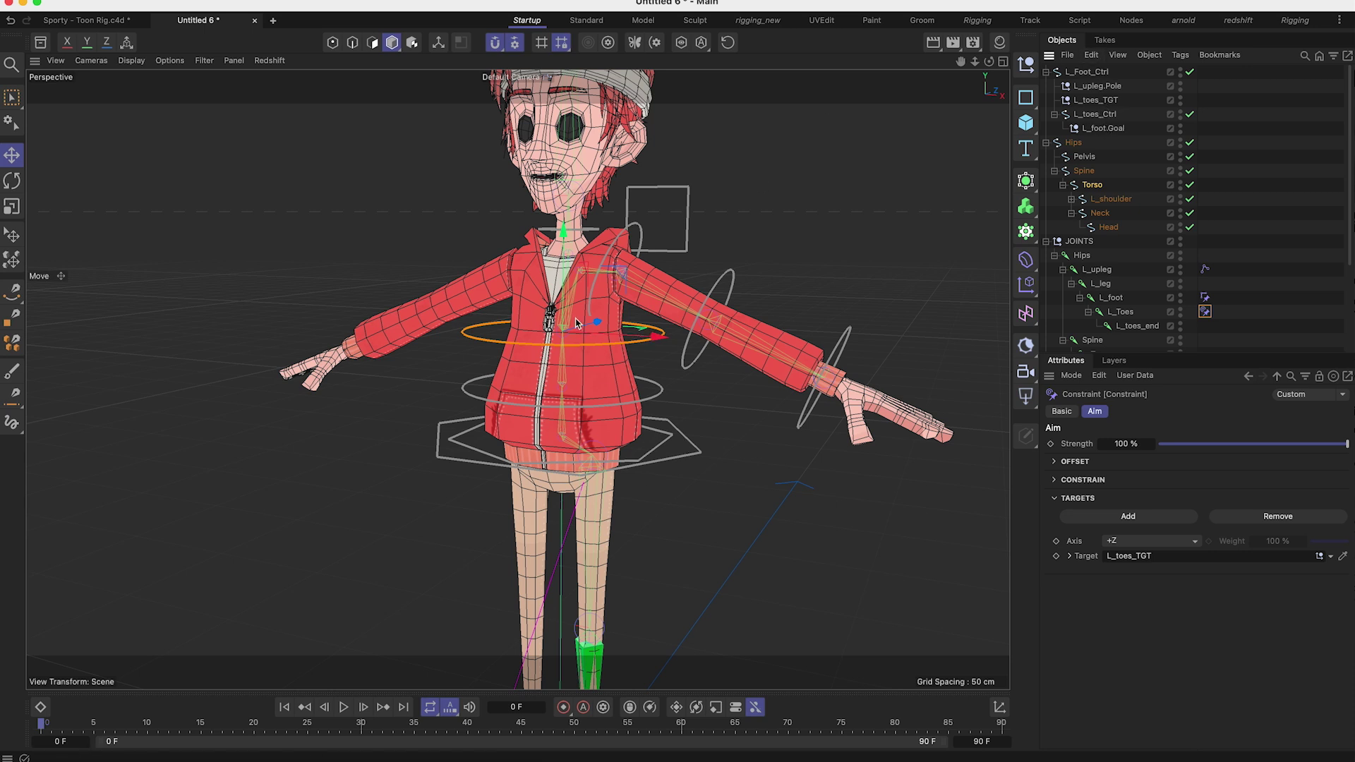
click(1085, 72)
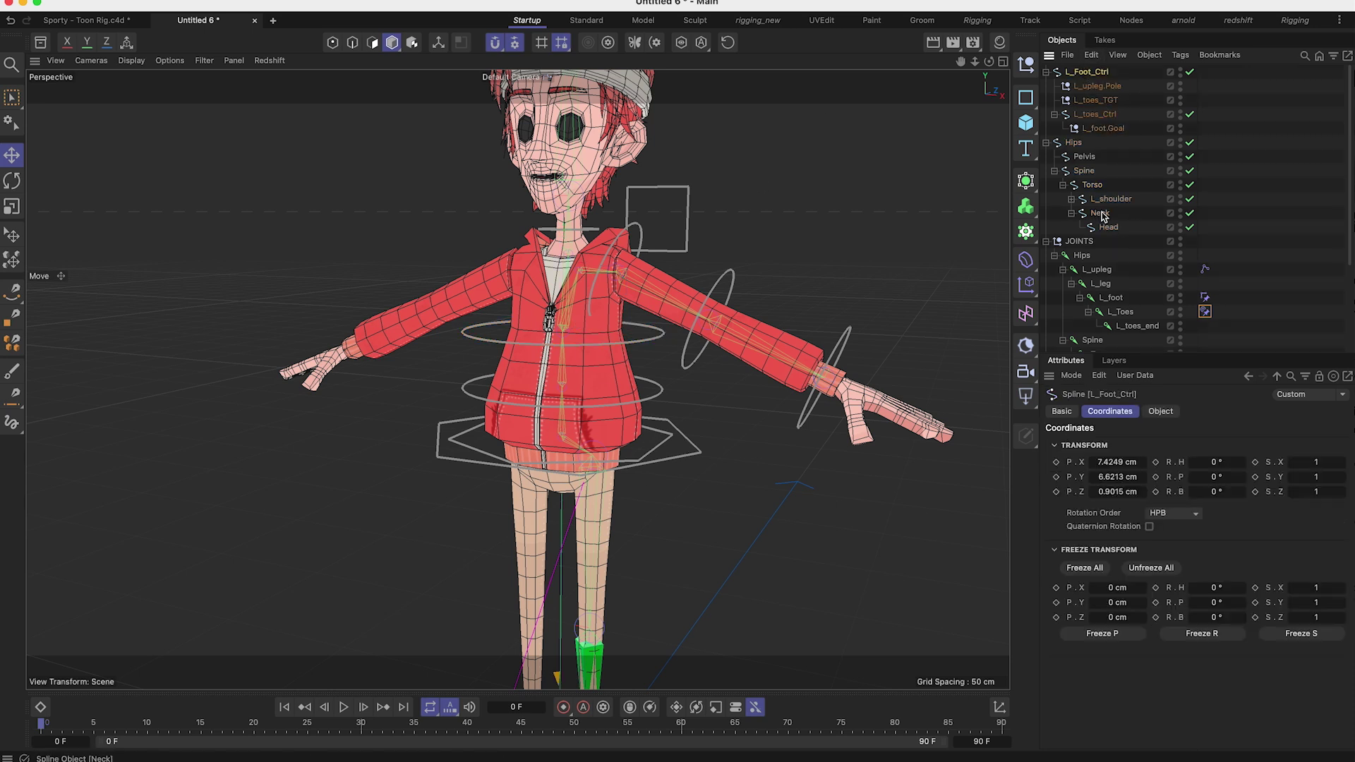
shift+click(1106, 227)
click(1084, 567)
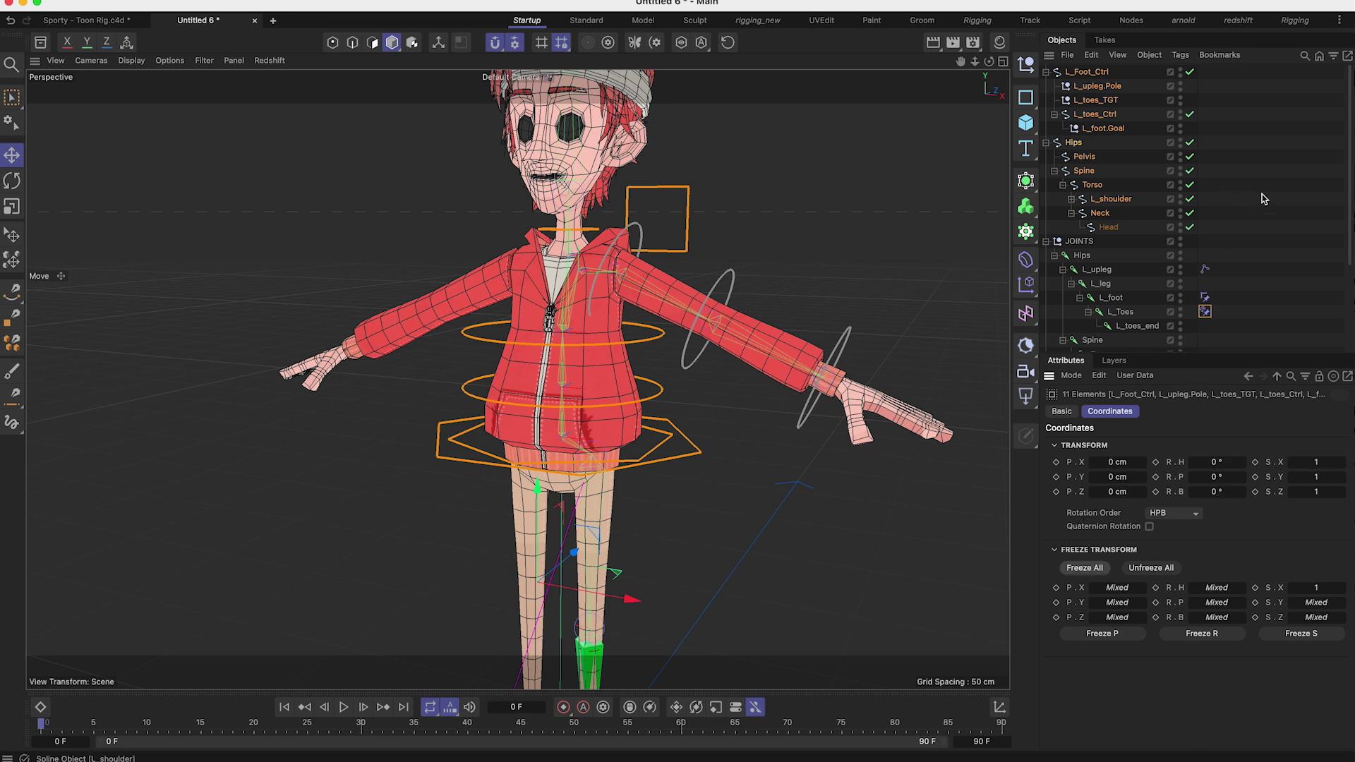
click(676, 364)
Step: Add Constraint tags to the Hips, Spine, Torso, L_shoulder, L_arm, L_forearm, L_hand, Neck and Head joints
alt+drag(630, 352, 642, 451)
alt+right_drag(647, 438, 669, 415)
alt+drag(668, 416, 662, 423)
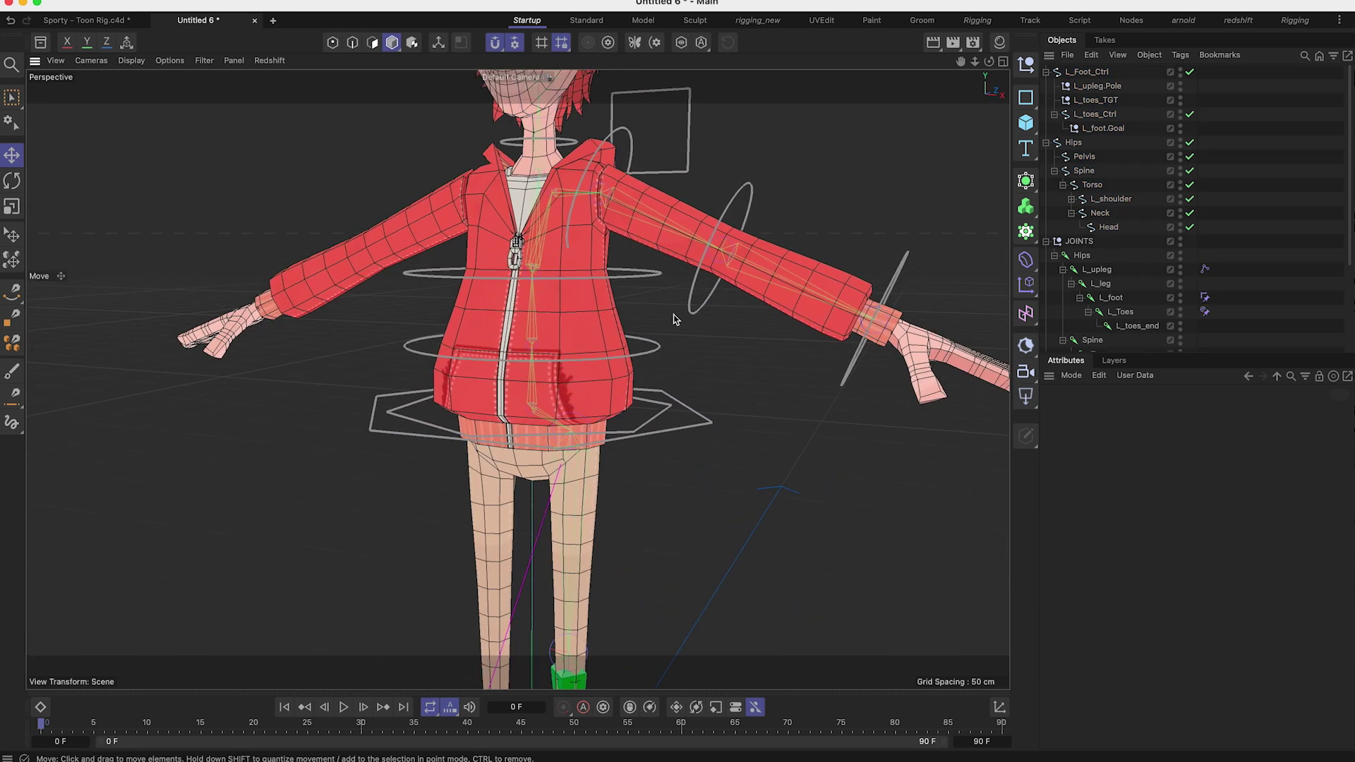
click(1081, 255)
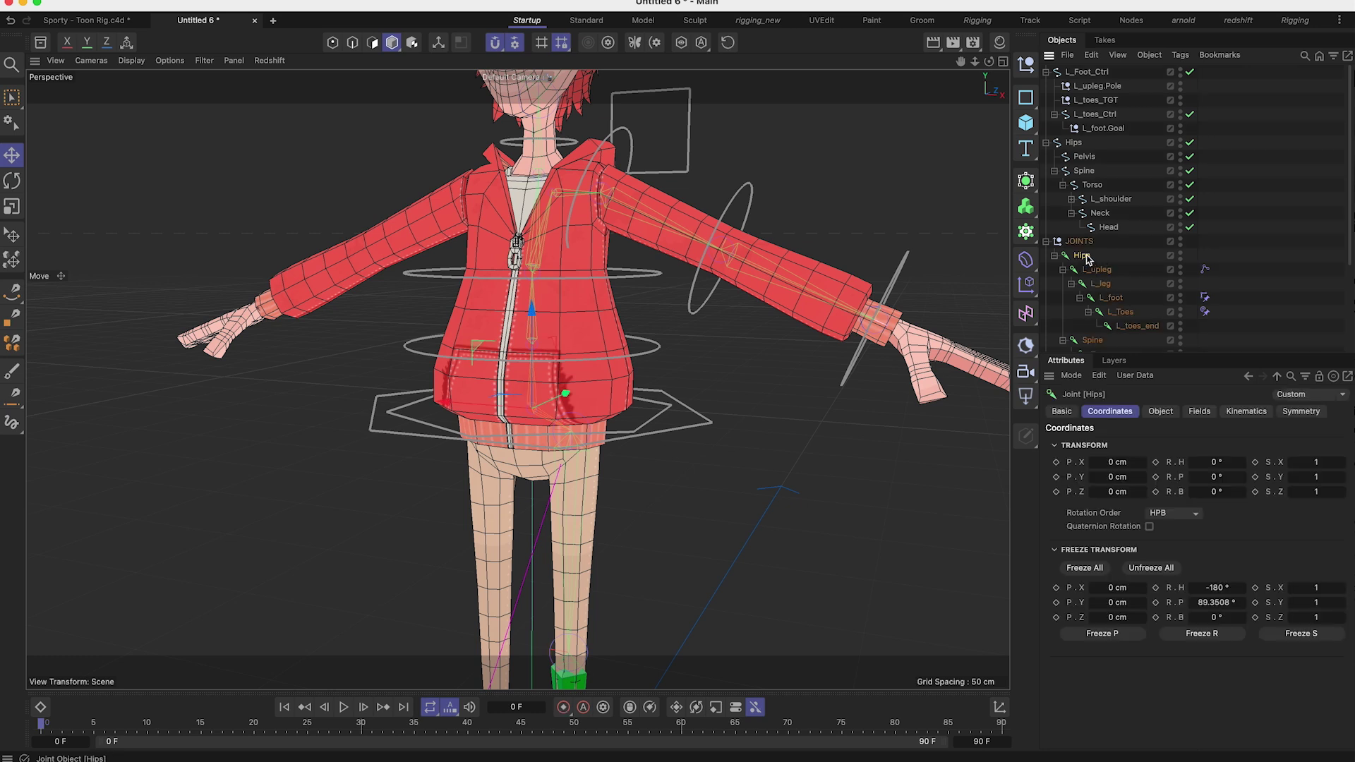
click(1063, 270)
scroll(1100, 284, down, 5)
super+click(1093, 218)
super+click(1101, 232)
super+click(1119, 244)
super+click(1122, 260)
super+click(1133, 274)
super+click(1139, 287)
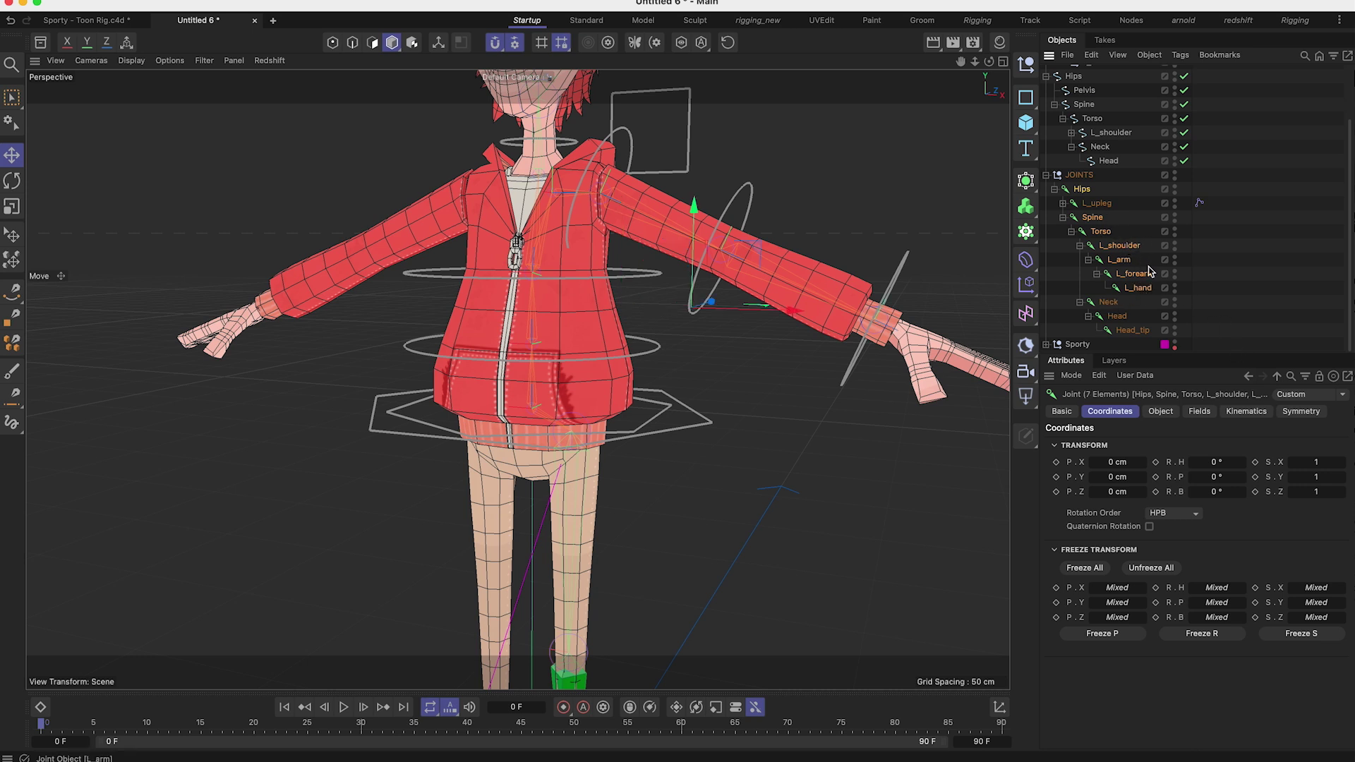
ctrl+click(1109, 302)
ctrl+click(1116, 315)
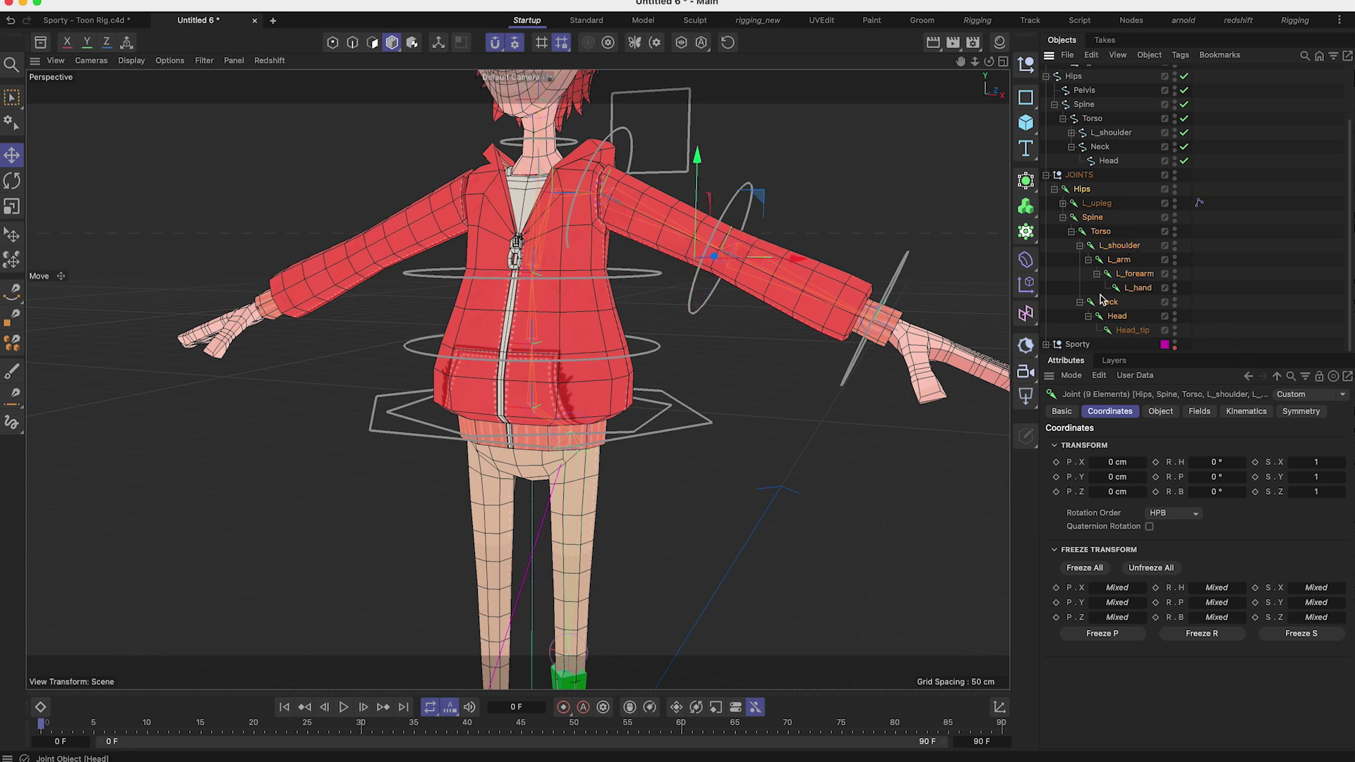
right_click(1098, 223)
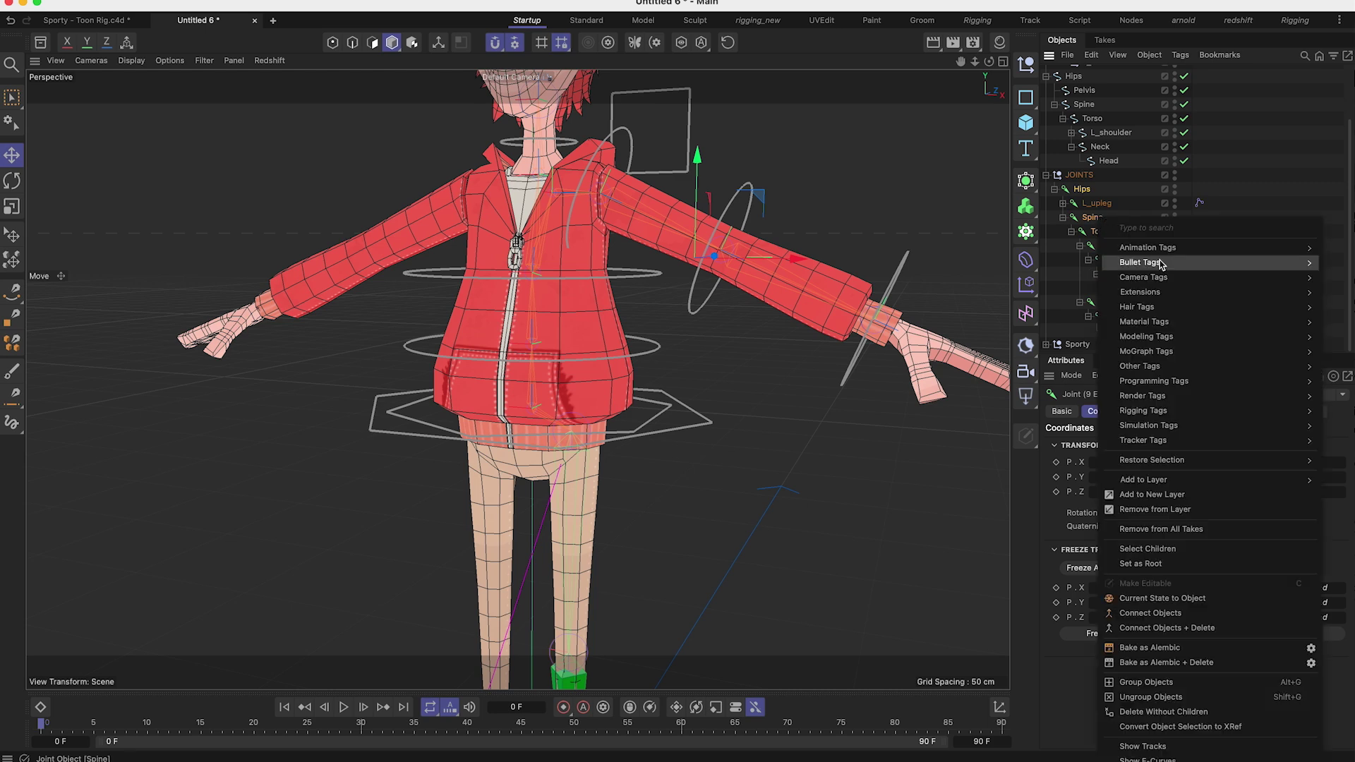
mouse_move(1213, 411)
click(1340, 478)
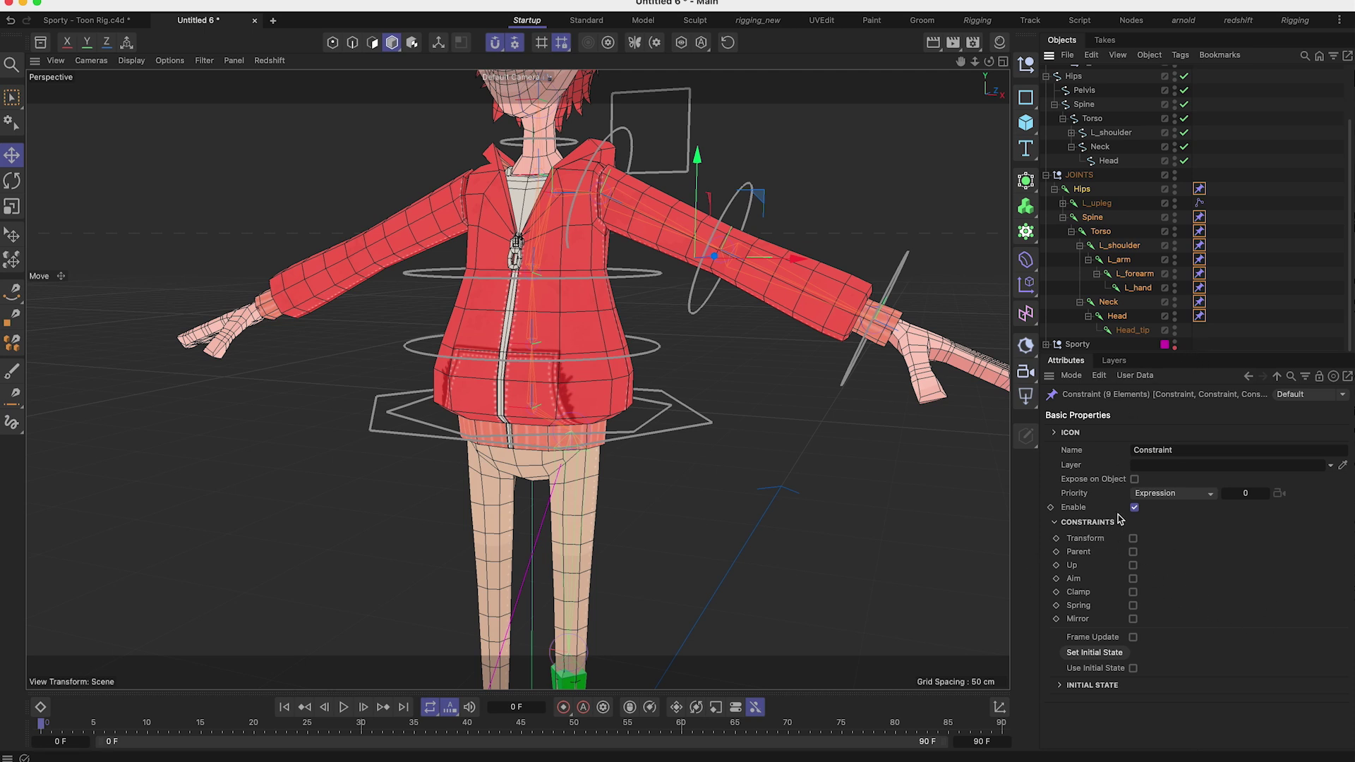
Step: Enable the Transform constraint with Maintain Original on all nine selected Constraint tags of the body joints
scroll(1121, 177, up, 2)
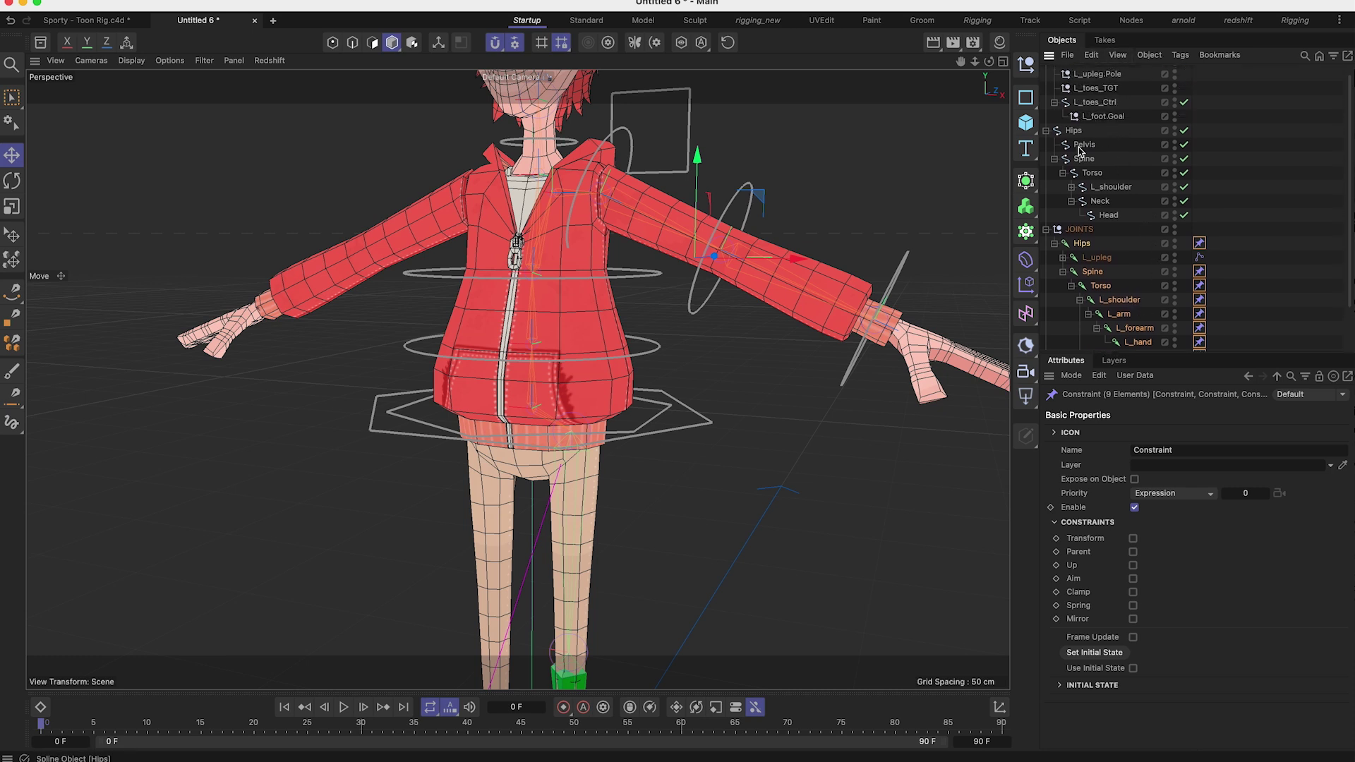
scroll(1093, 88, down, 2)
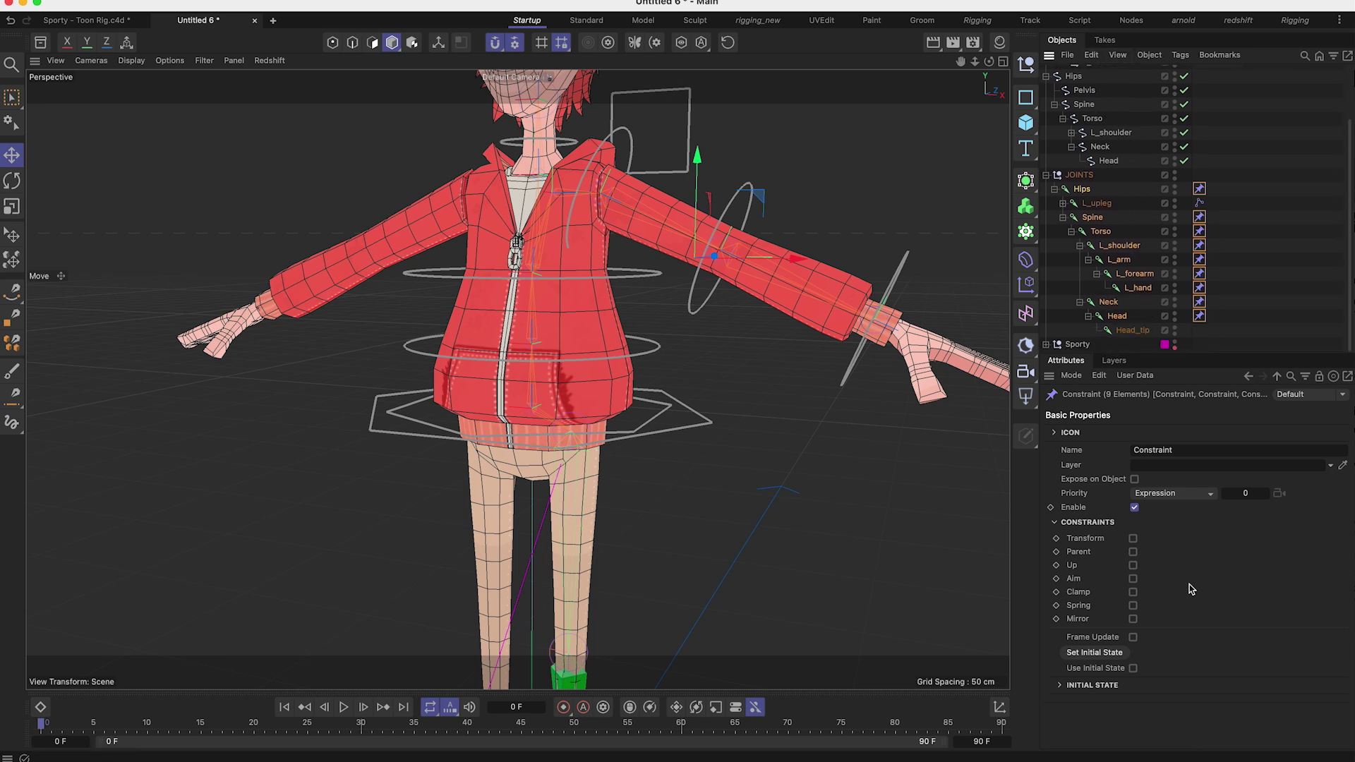
click(1133, 538)
click(1138, 478)
Step: Assign the Pelvis, Spine and Torso controllers as Transform targets of the Hips, Spine and Torso joint constraints
click(1203, 189)
scroll(1108, 189, up, 3)
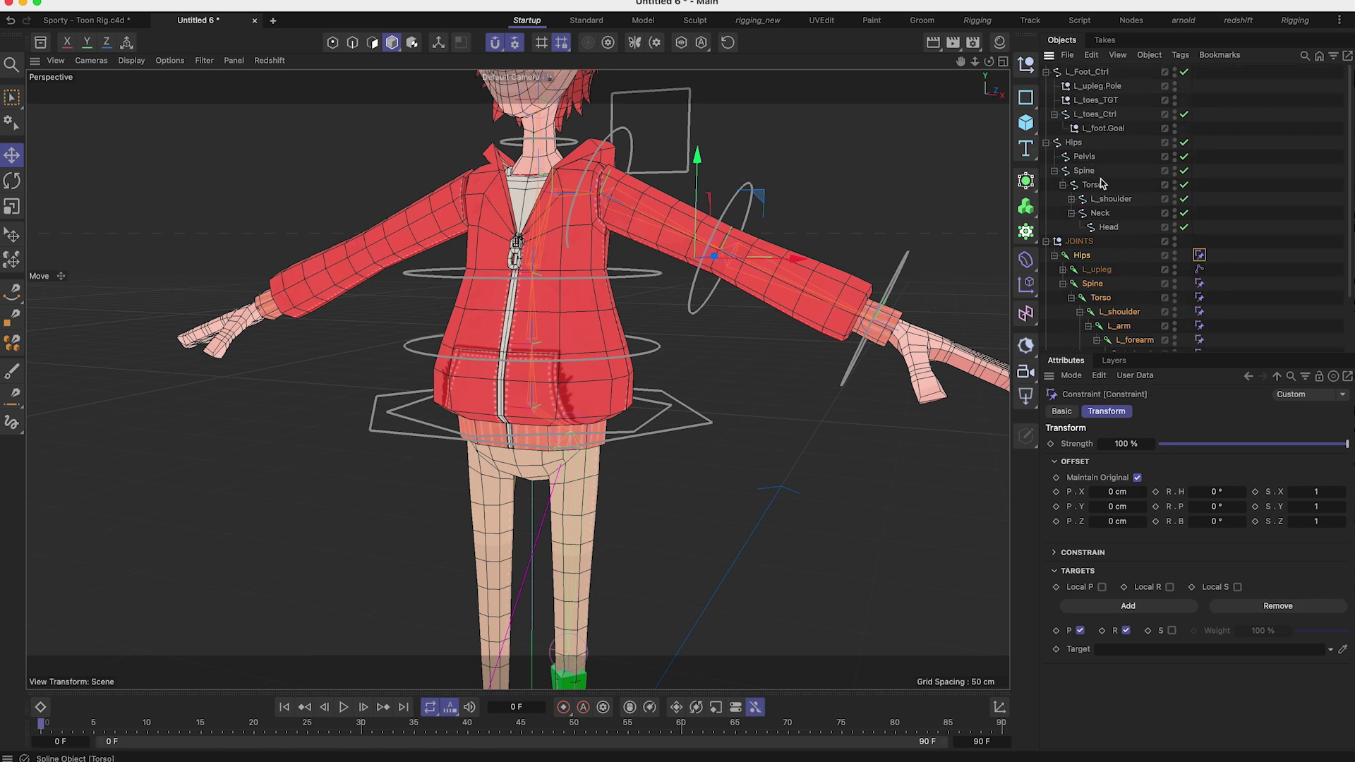
drag(1087, 161, 1171, 650)
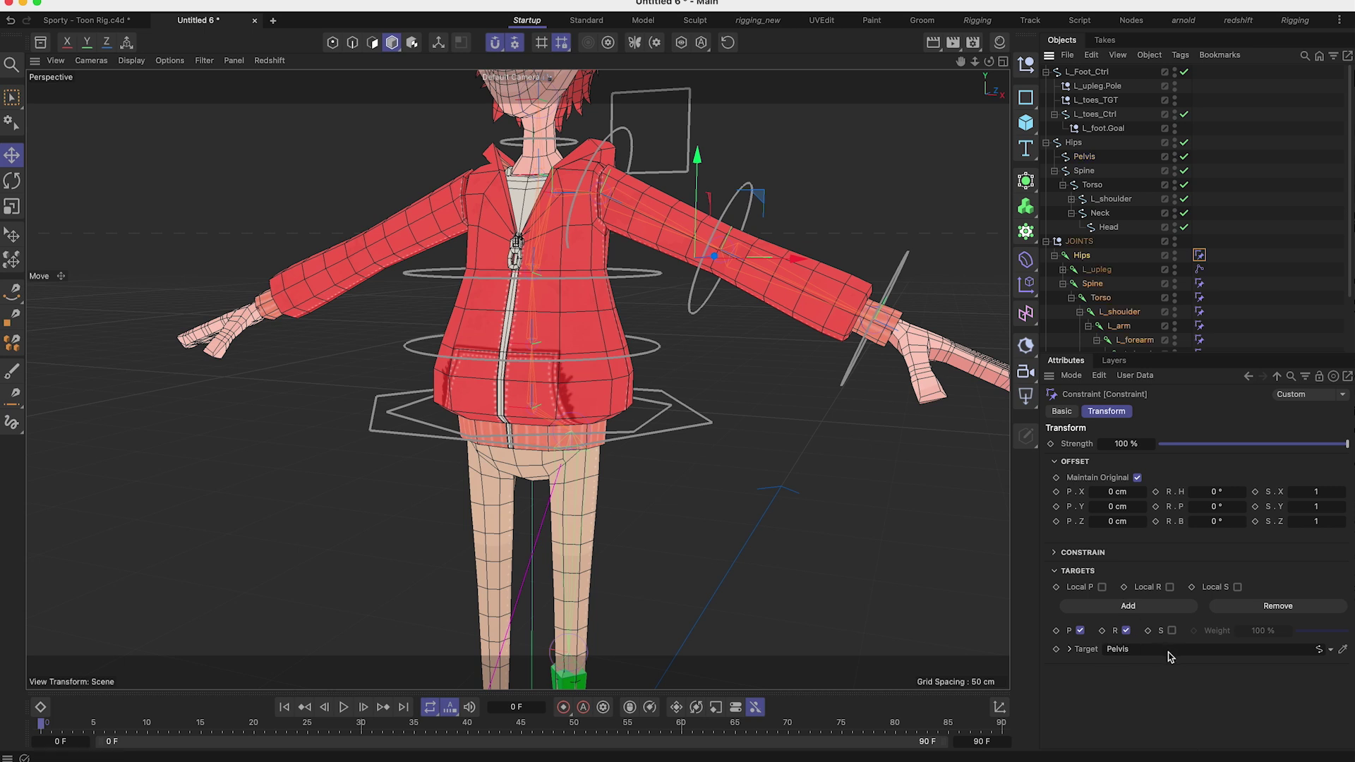
click(1202, 289)
drag(1084, 170, 1144, 639)
click(1199, 297)
drag(1092, 185, 1145, 647)
Step: Assign the L_shoulder, L_arm, L_forearm and L_hand controllers as Transform targets of the matching left arm joint constraints
click(1071, 199)
scroll(1174, 257, down, 5)
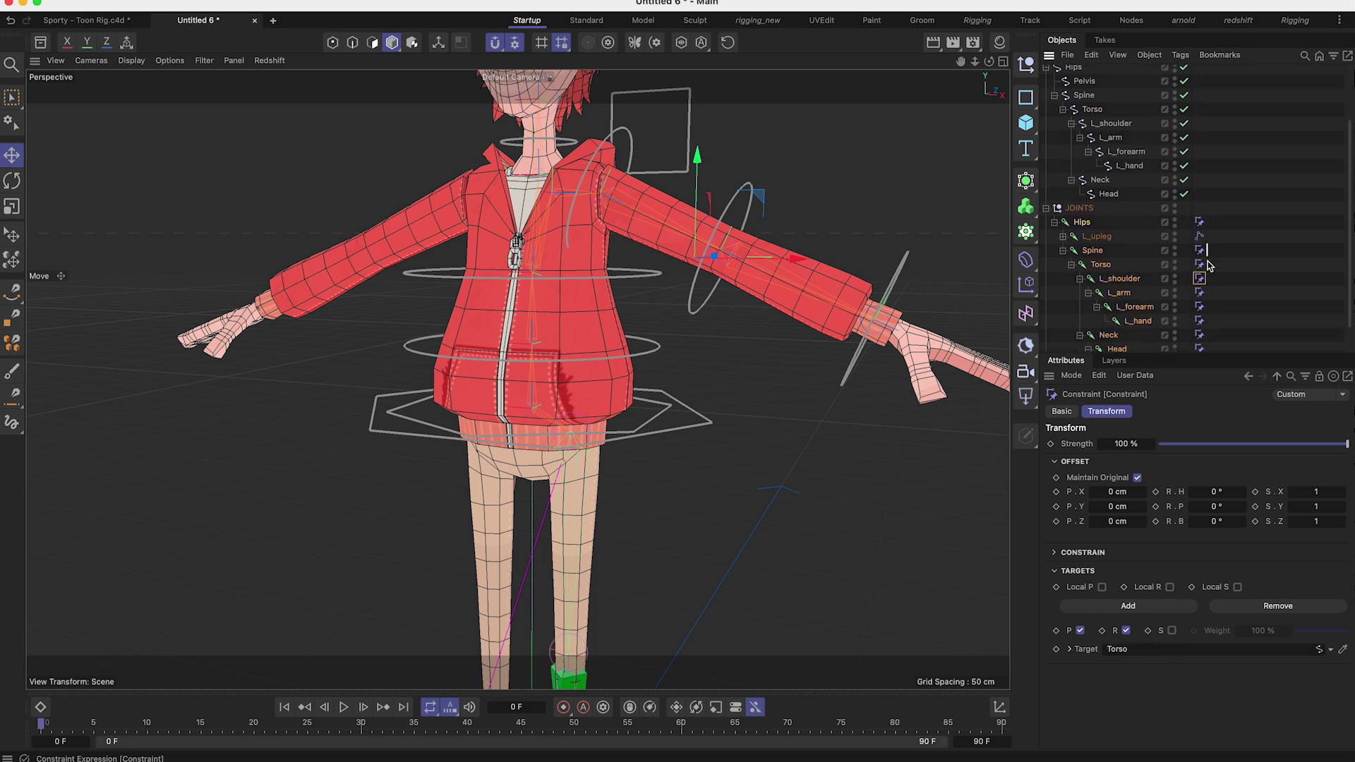
click(1200, 279)
scroll(1110, 142, up, 1)
drag(1111, 145, 1157, 647)
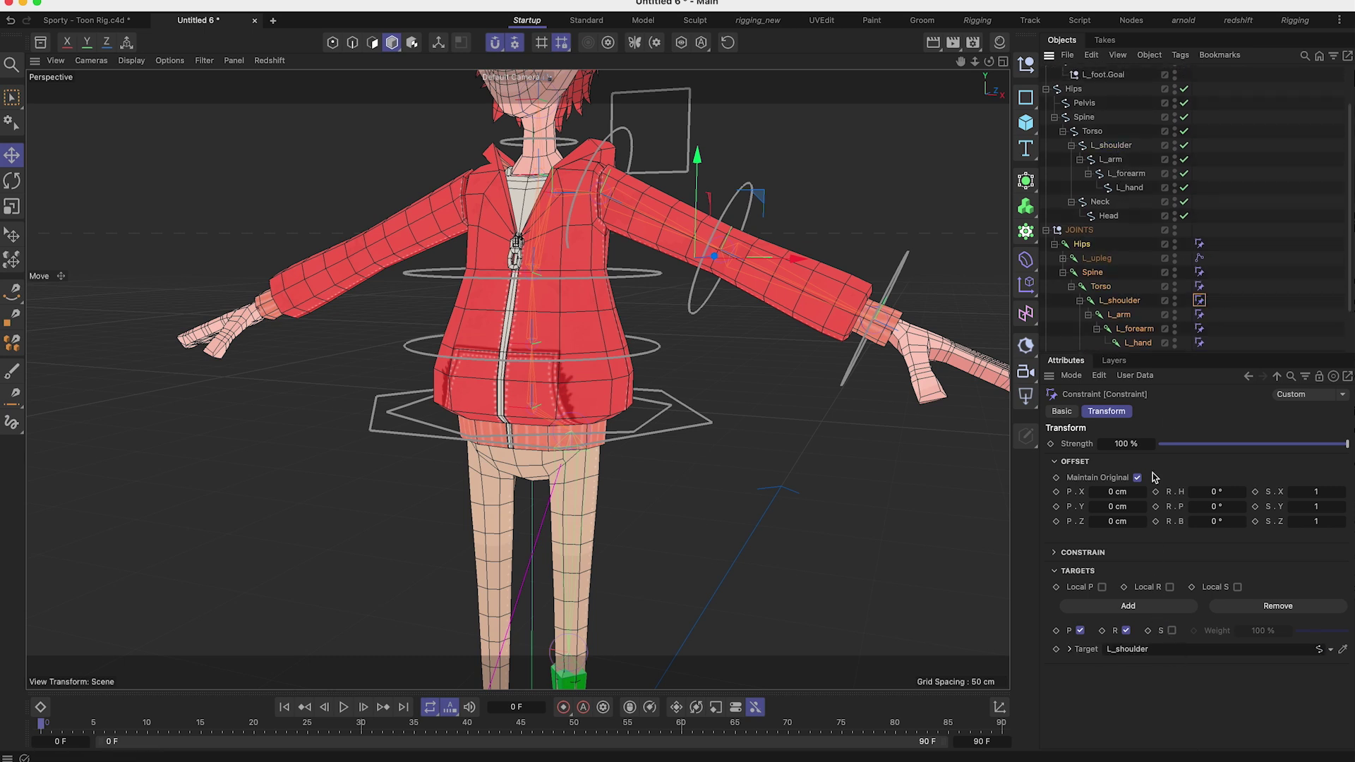
click(1199, 314)
drag(1110, 159, 1189, 652)
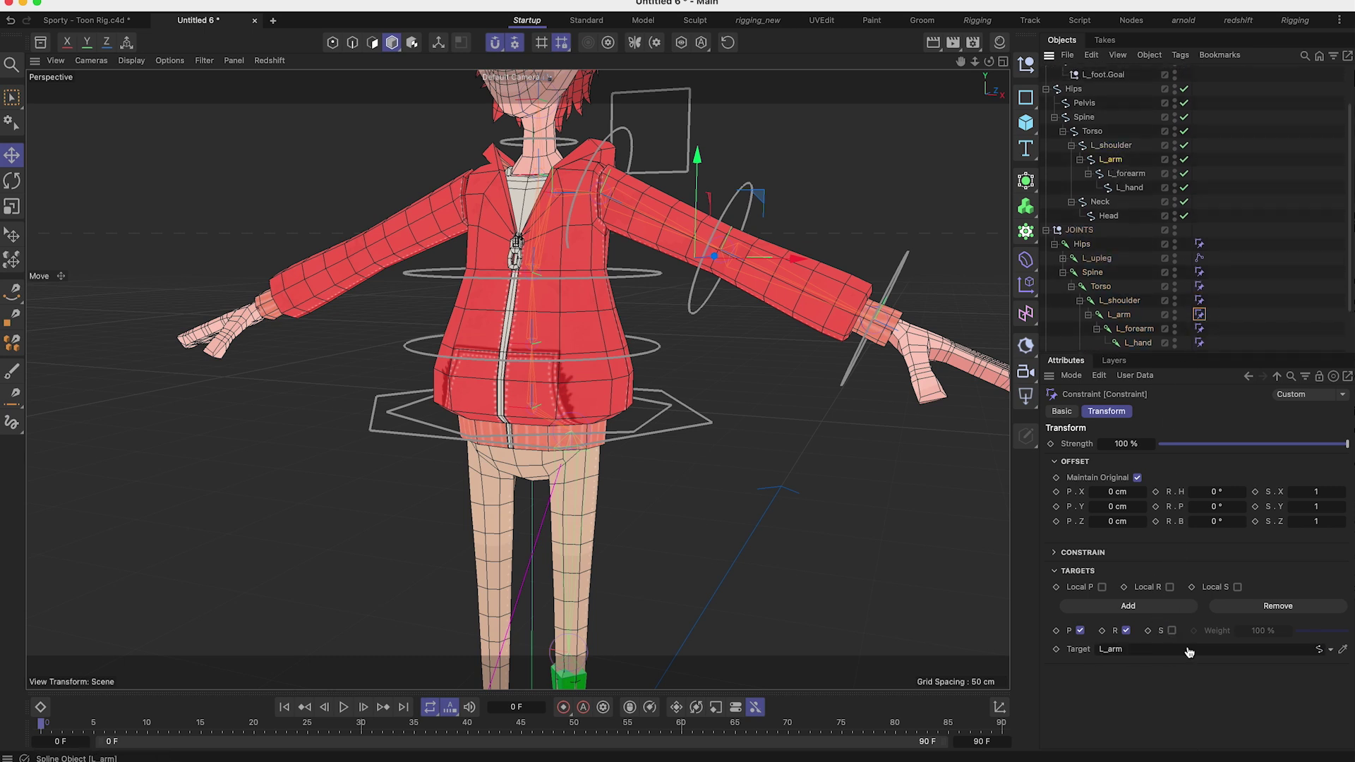
click(1199, 328)
drag(1126, 172, 1163, 648)
scroll(1129, 247, down, 2)
click(1200, 316)
drag(1120, 168, 1181, 649)
Step: Assign the Neck and Head controllers as Transform targets of the Neck and Head joint constraints, and clear the selection
scroll(1183, 281, down, 1)
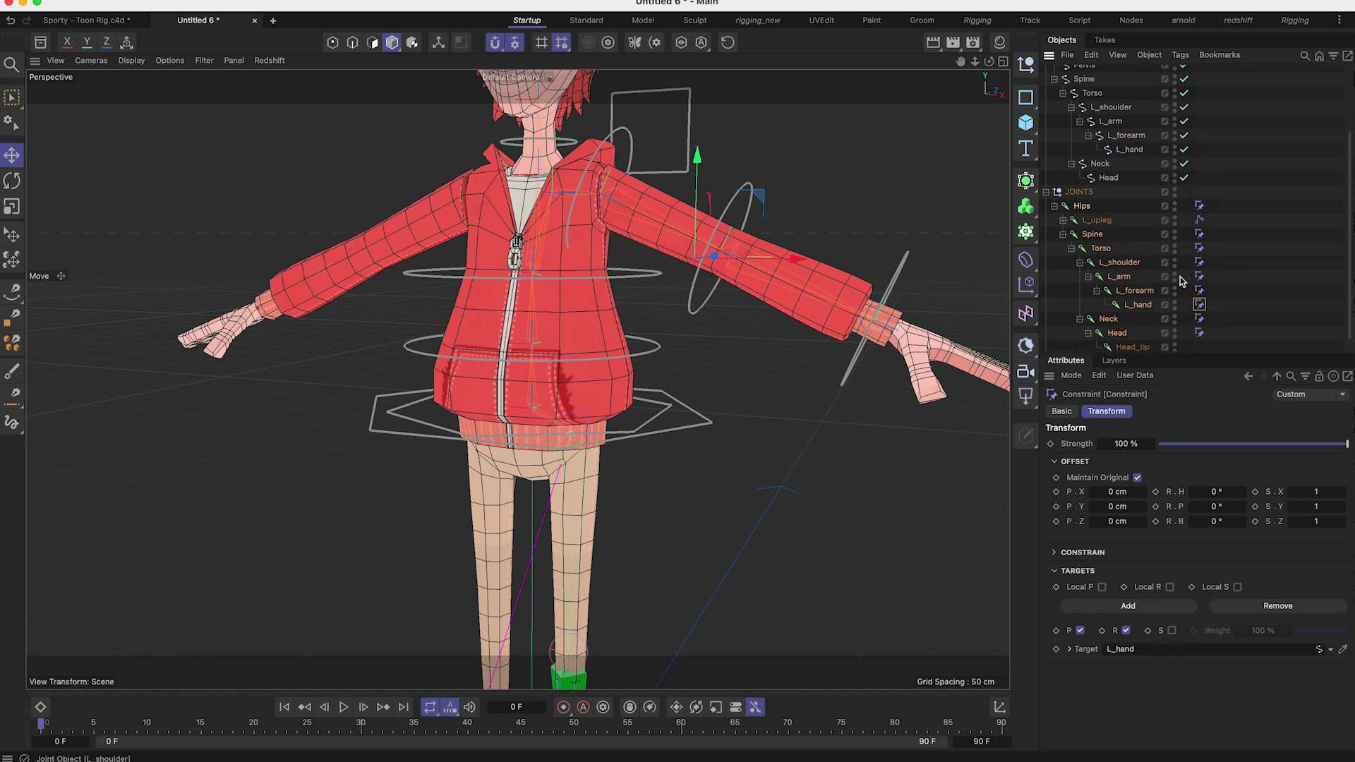
scroll(1182, 281, down, 1)
click(1199, 301)
drag(1101, 146, 1215, 649)
click(1200, 315)
drag(1109, 161, 1186, 649)
click(1246, 247)
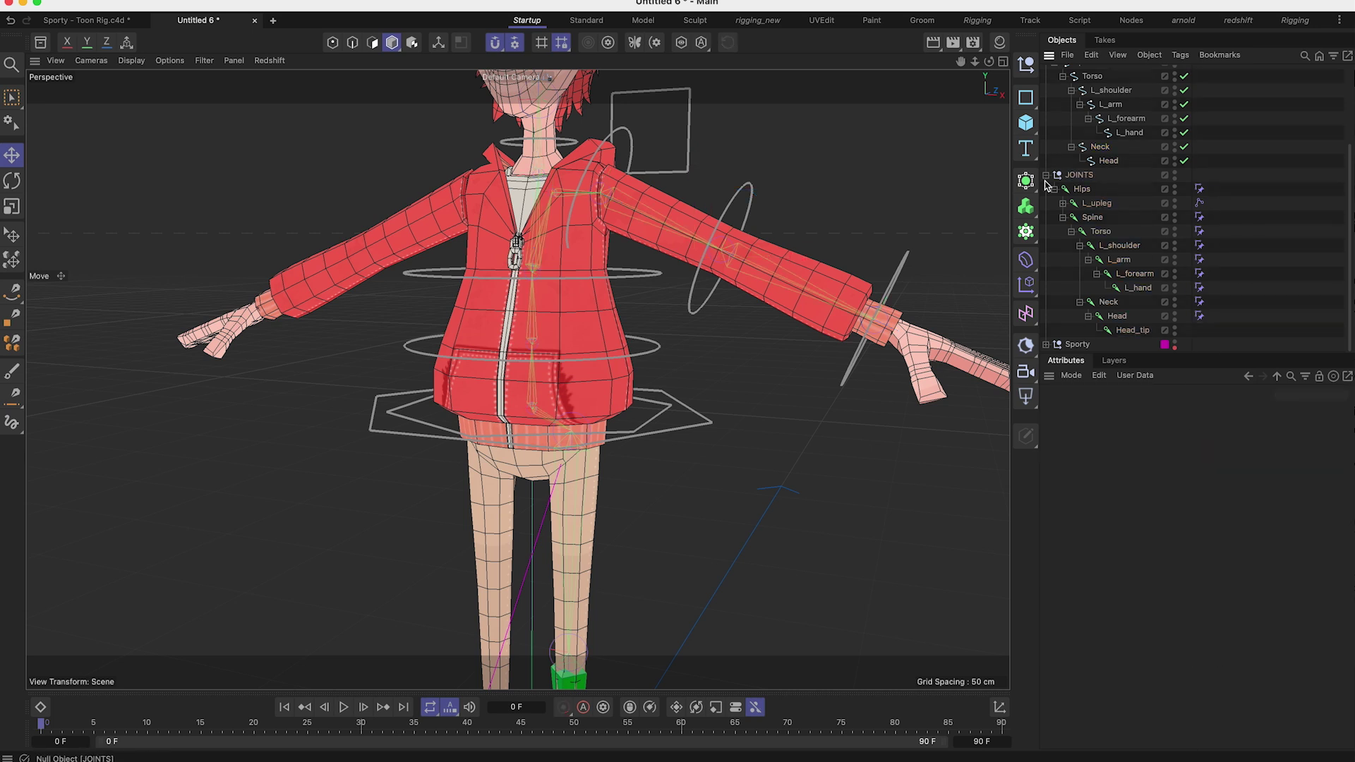
Step: Try rotating the Torso controller around the character's chest, and undo the rotation
click(1100, 146)
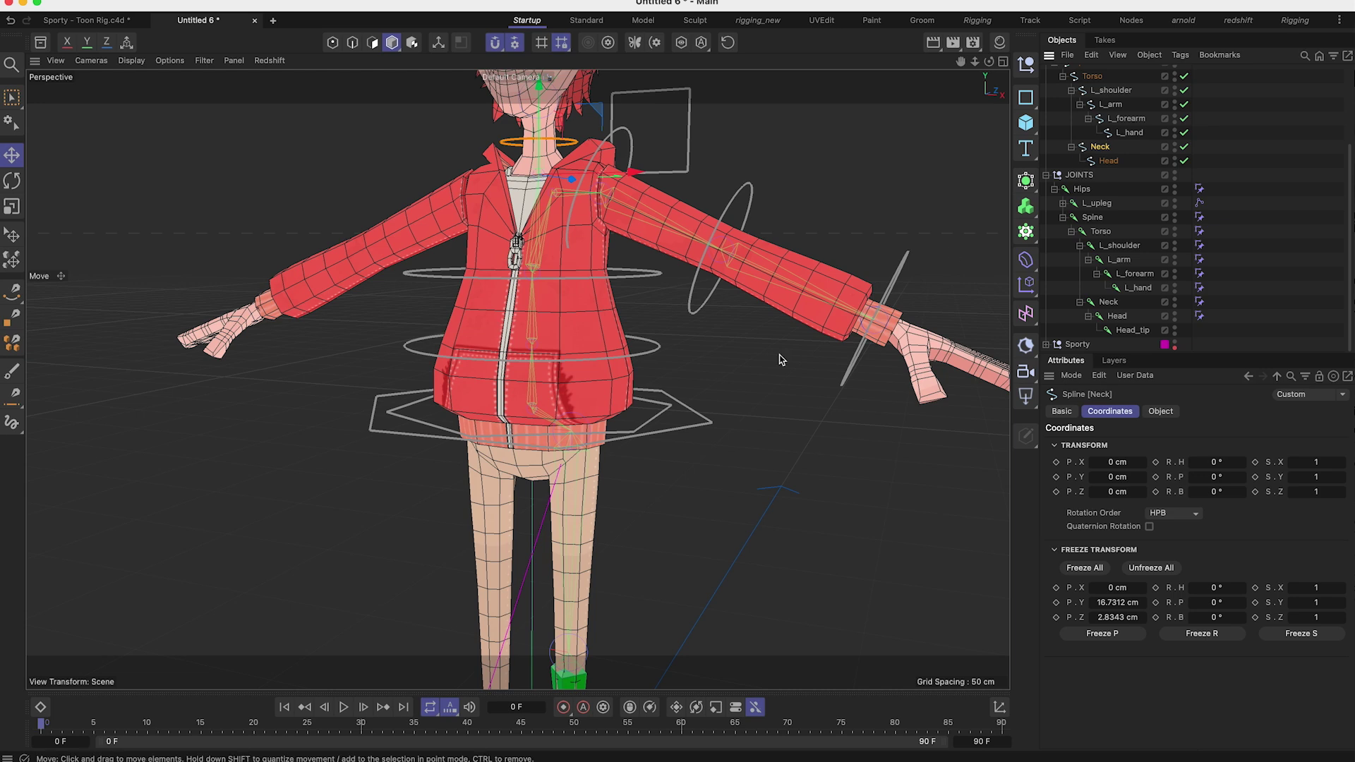
key(r)
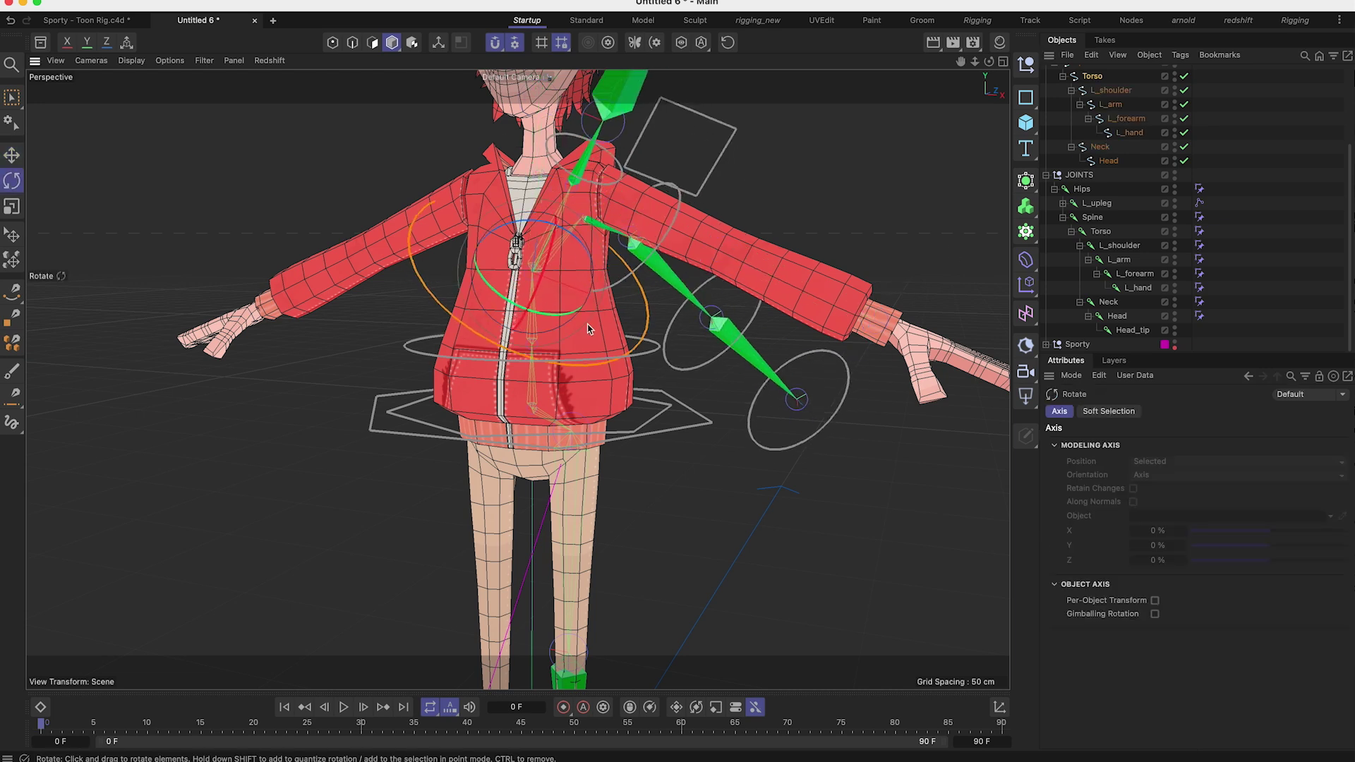
drag(569, 326, 544, 289)
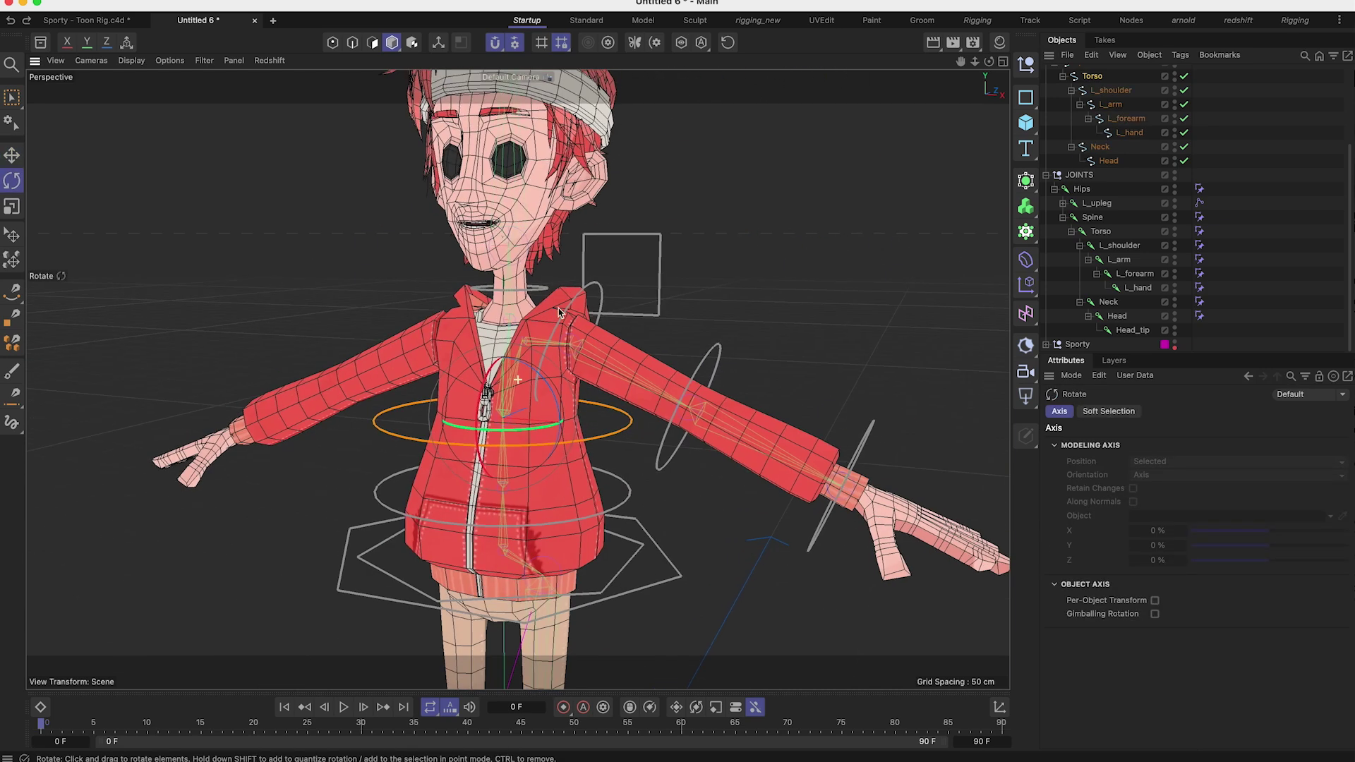
Step: Try rotating the left arm controllers, including L_shoulder and L_forearm, and undo each rotation
click(661, 280)
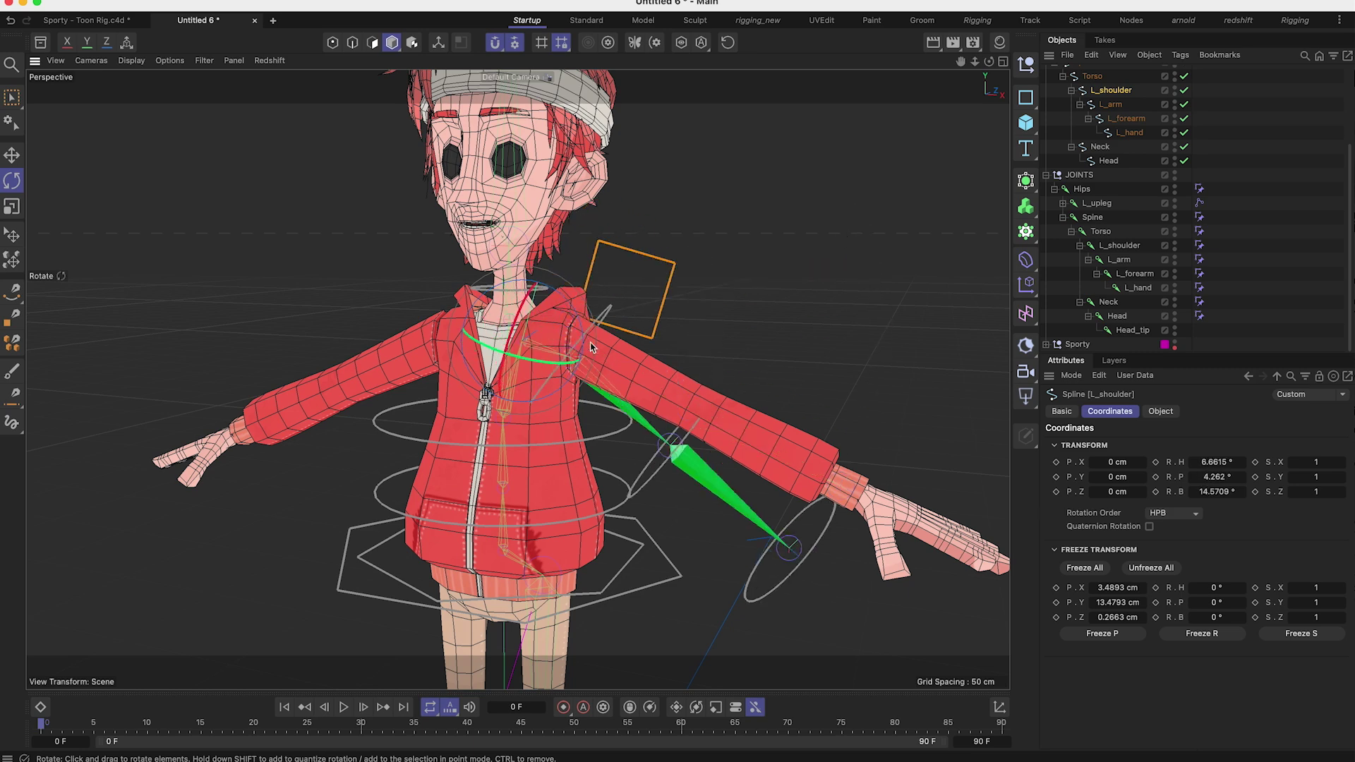
click(712, 355)
drag(745, 397, 724, 358)
key(super+z)
drag(720, 436, 670, 380)
key(super+z)
Step: Expand the L_upleg joint chain and select the left leg joints together with the left arm joints from L_shoulder to L_hand
scroll(670, 380, down, 3)
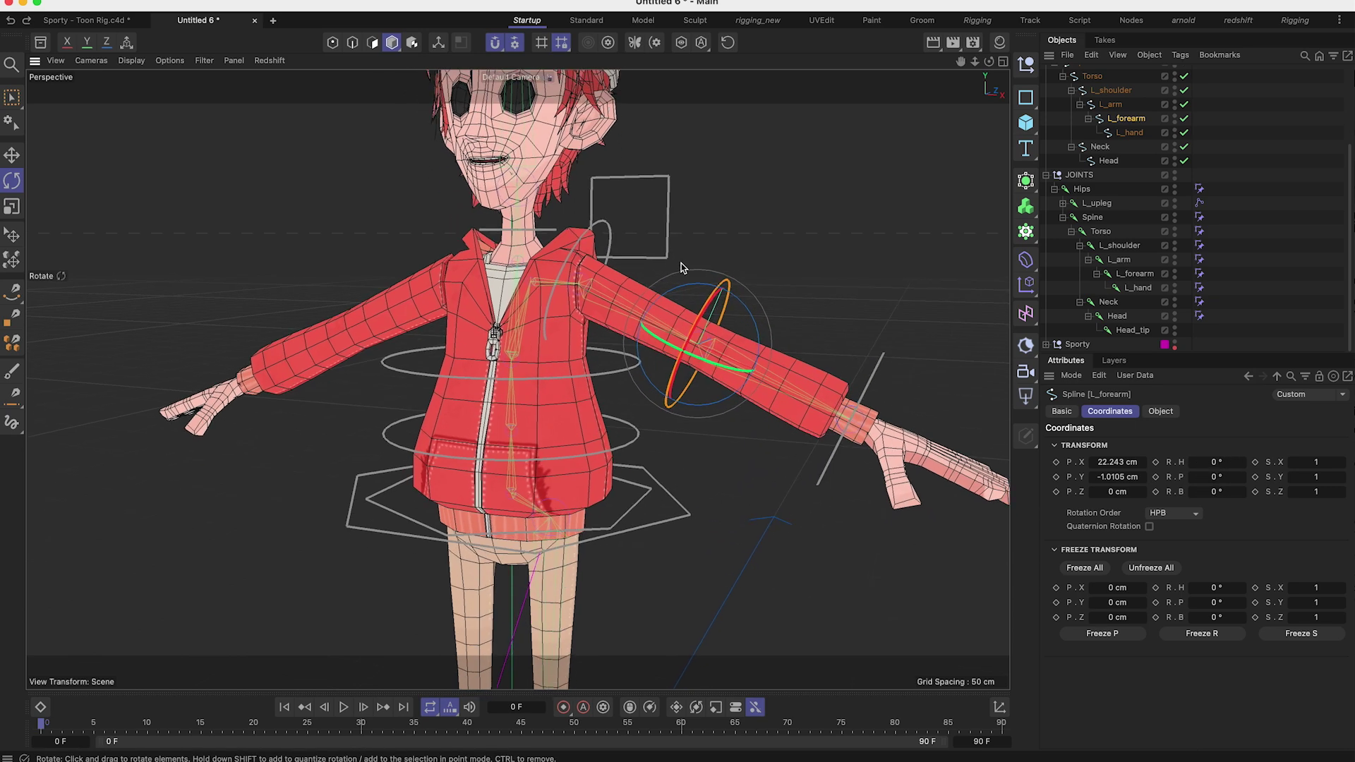
alt+drag(624, 323, 481, 278)
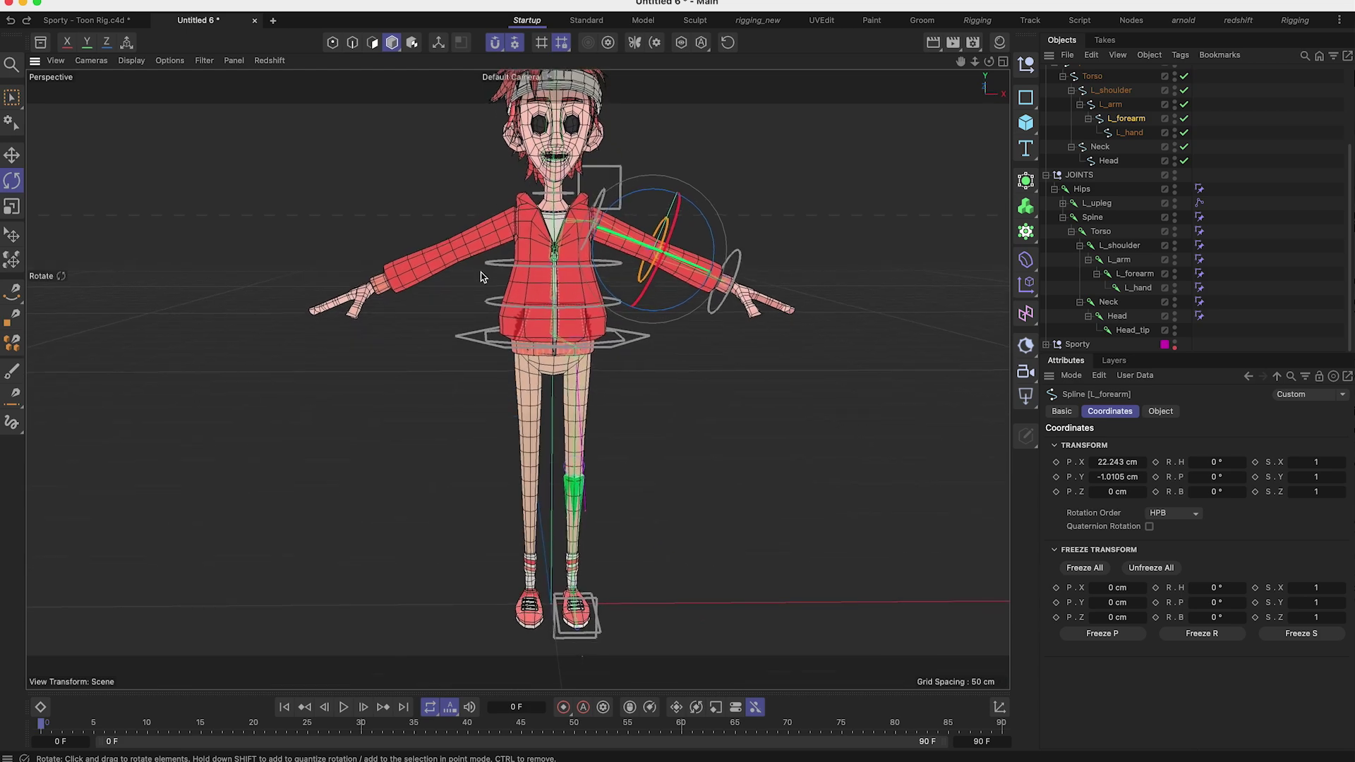
mouse_move(584, 317)
alt+mouse_down()
mouse_move(520, 378)
mouse_move(579, 339)
mouse_move(615, 369)
mouse_move(579, 337)
alt+mouse_up()
click(1225, 109)
scroll(1118, 123, up, 3)
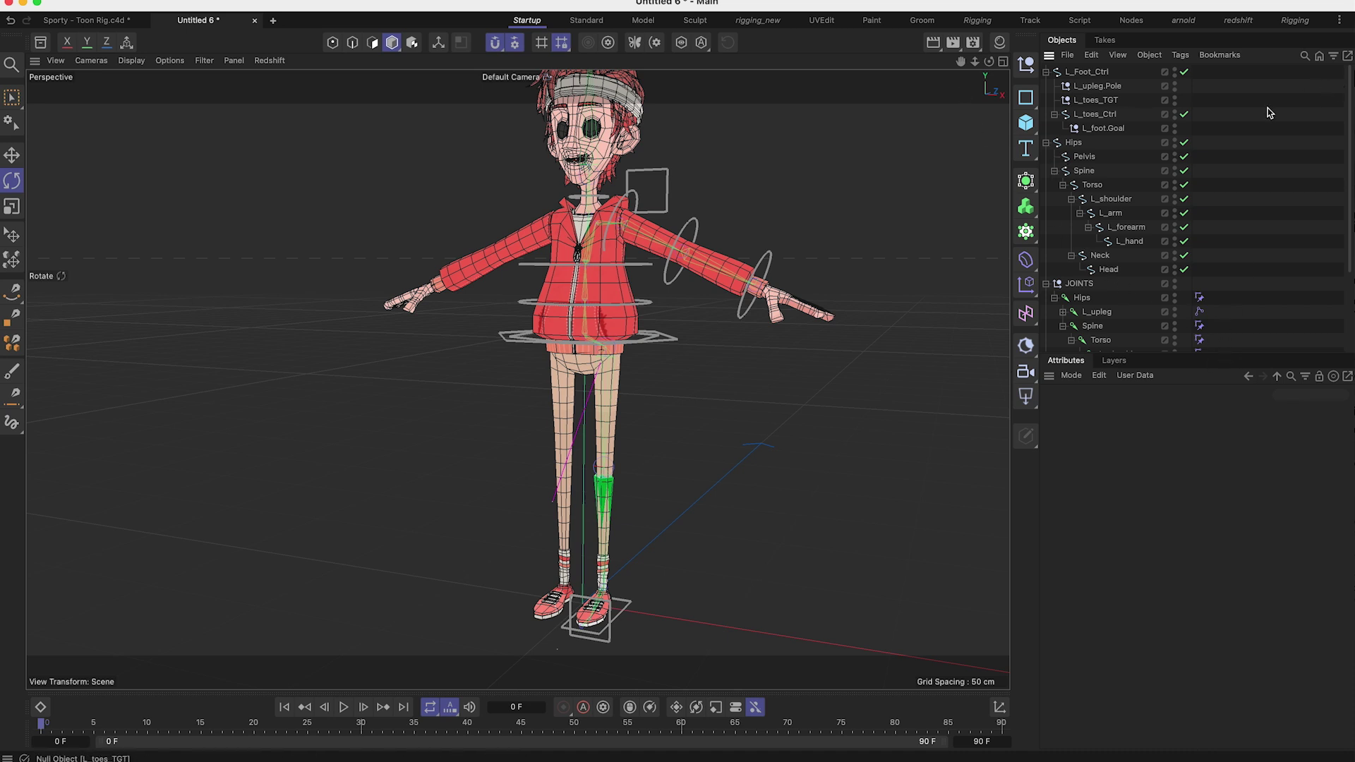
scroll(1121, 277, down, 3)
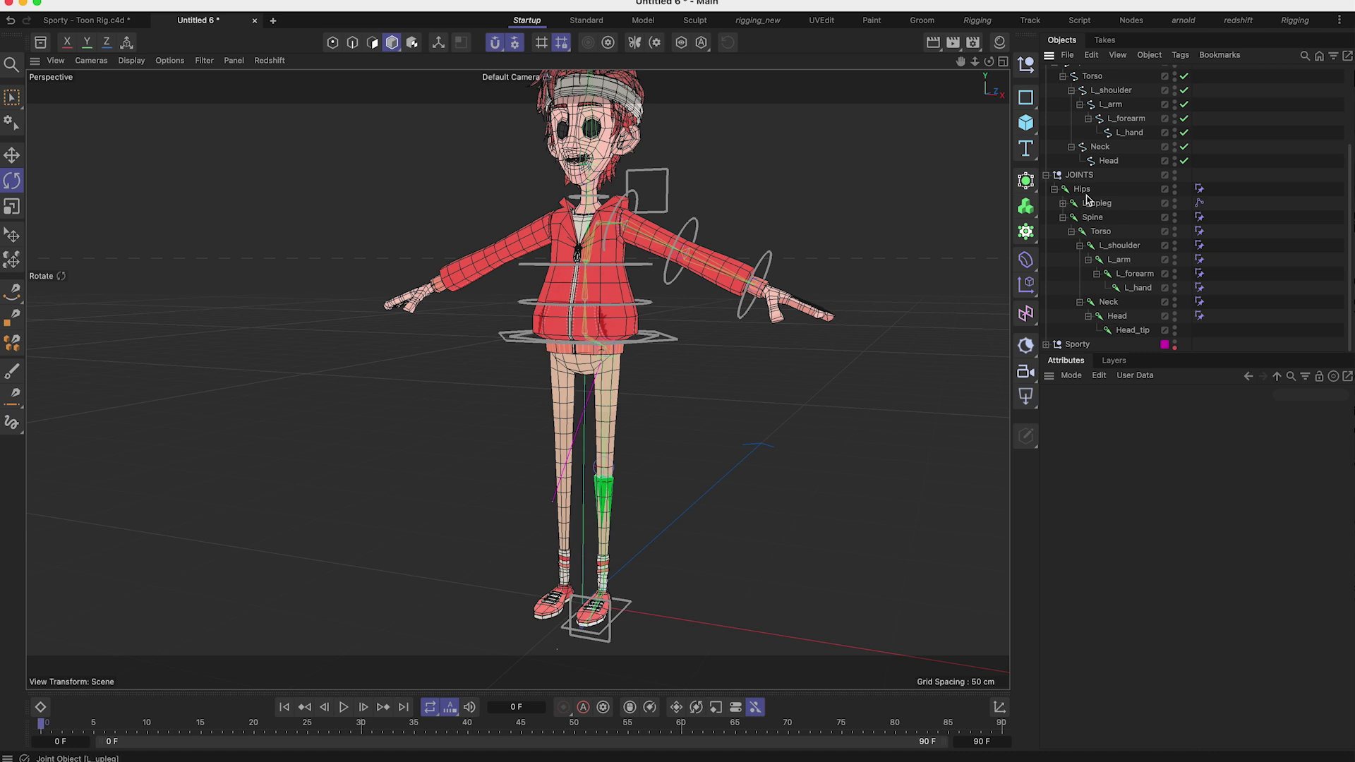
click(1062, 203)
scroll(1093, 163, down, 1)
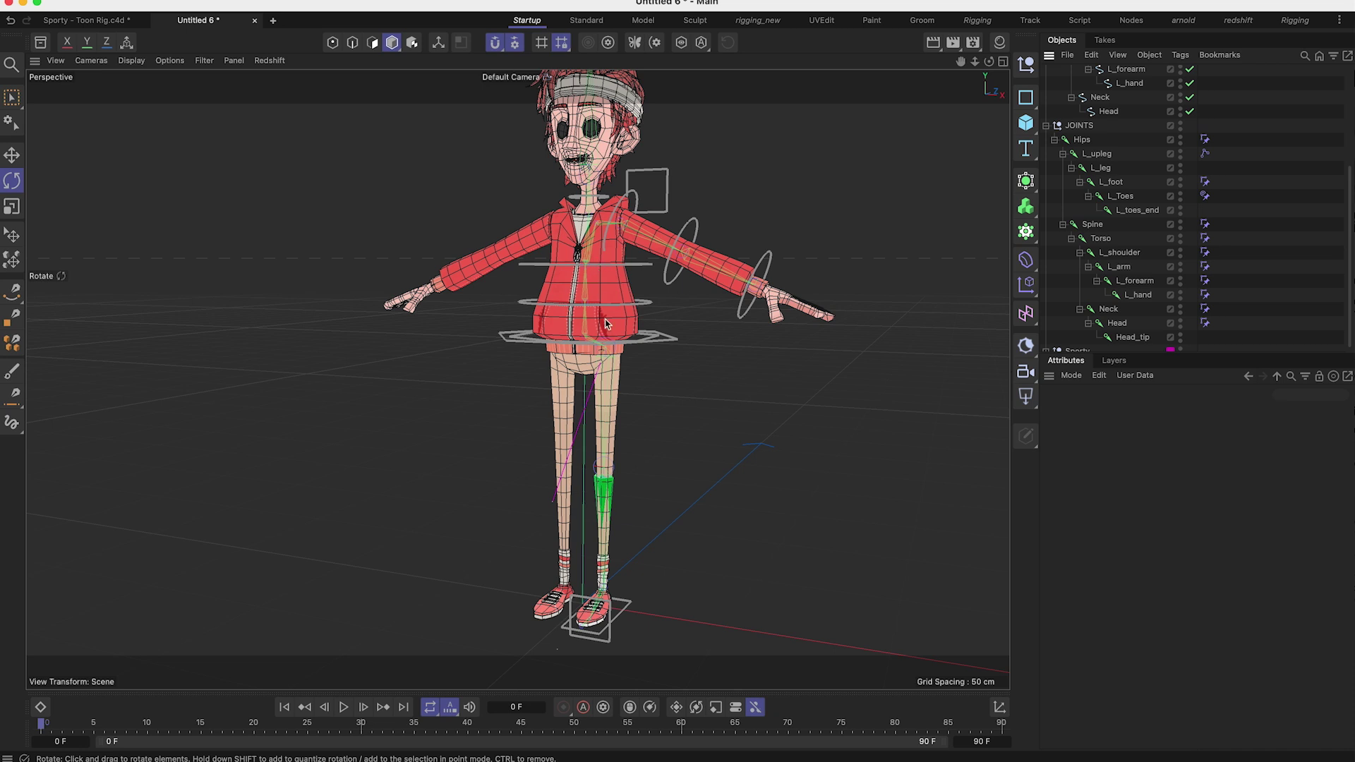
drag(1100, 159, 1149, 262)
scroll(1148, 261, up, 8)
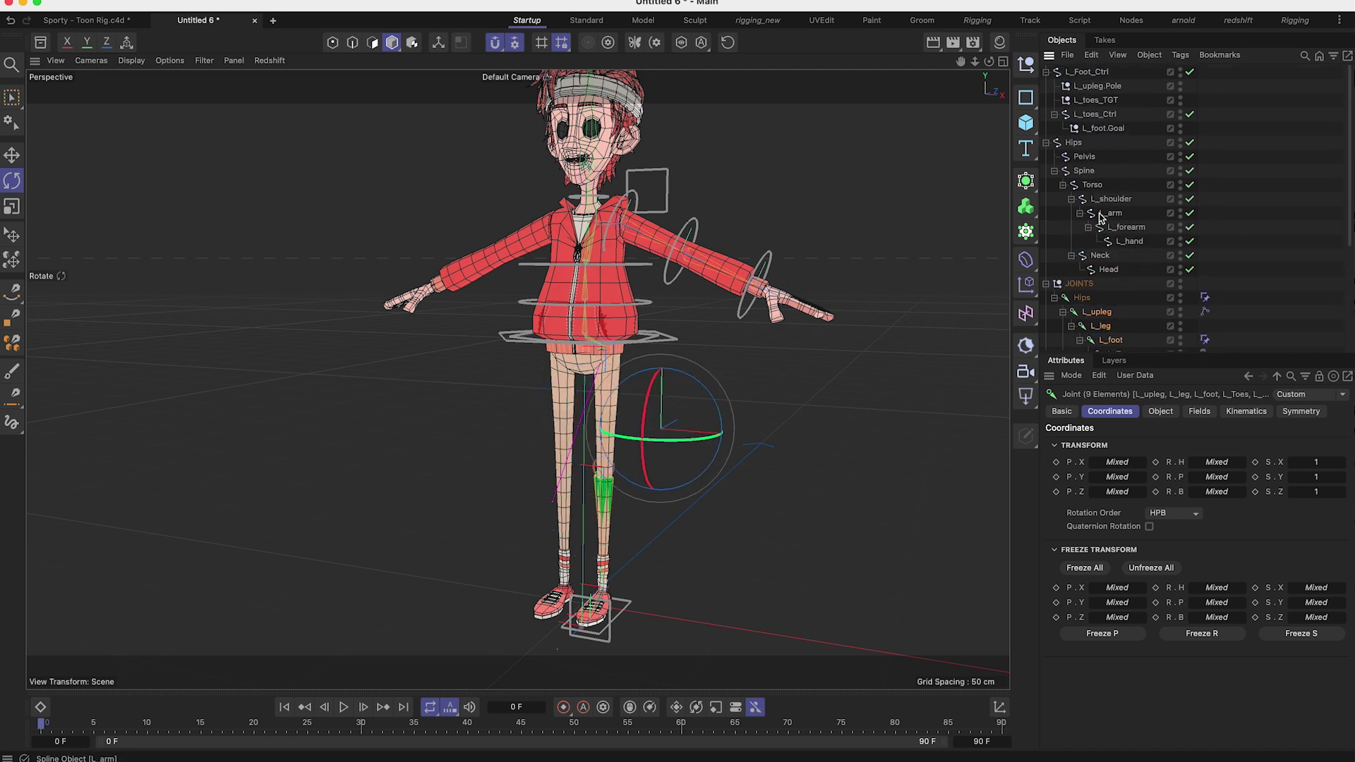
Step: Add the L_shoulder to L_hand controllers and L_Foot_Ctrl with all its children to the joint selection
ctrl+drag(1108, 204, 1128, 243)
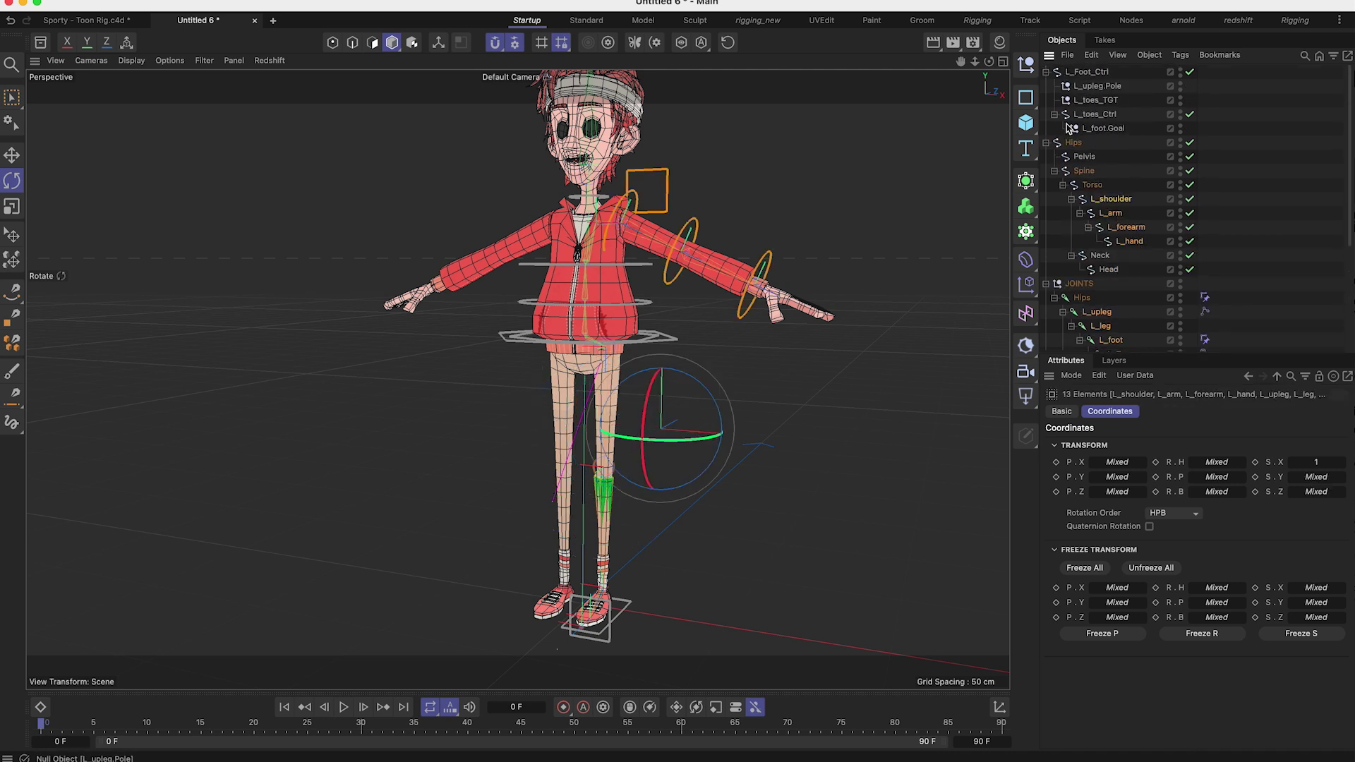
ctrl+drag(1090, 73, 1121, 134)
ctrl+click(1118, 131)
Step: Activate the Mirror Tool and show its Direction, Options, Naming, Weights and Tool settings together in a separate Attributes window
alt+drag(594, 392, 641, 372)
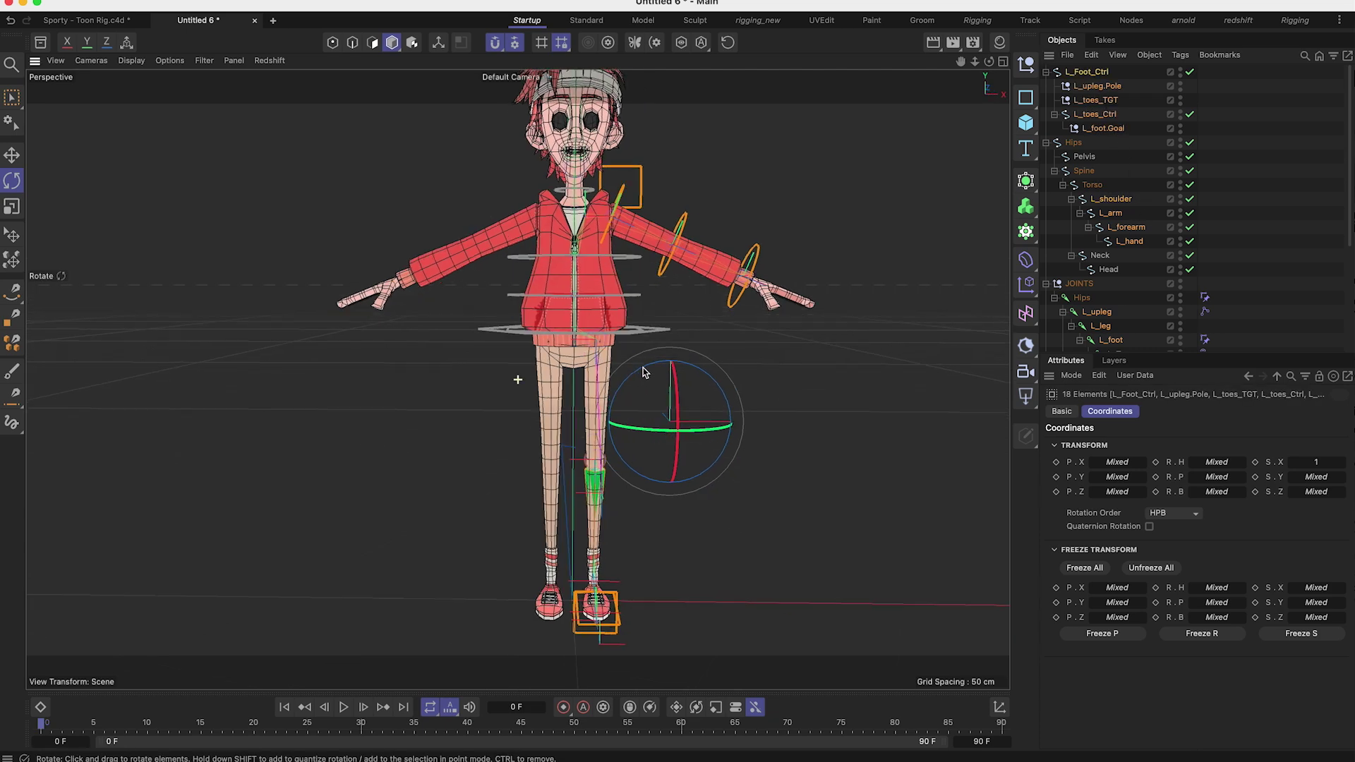
alt+right_drag(641, 372, 592, 374)
alt+middle_drag(591, 379, 573, 388)
click(211, 1)
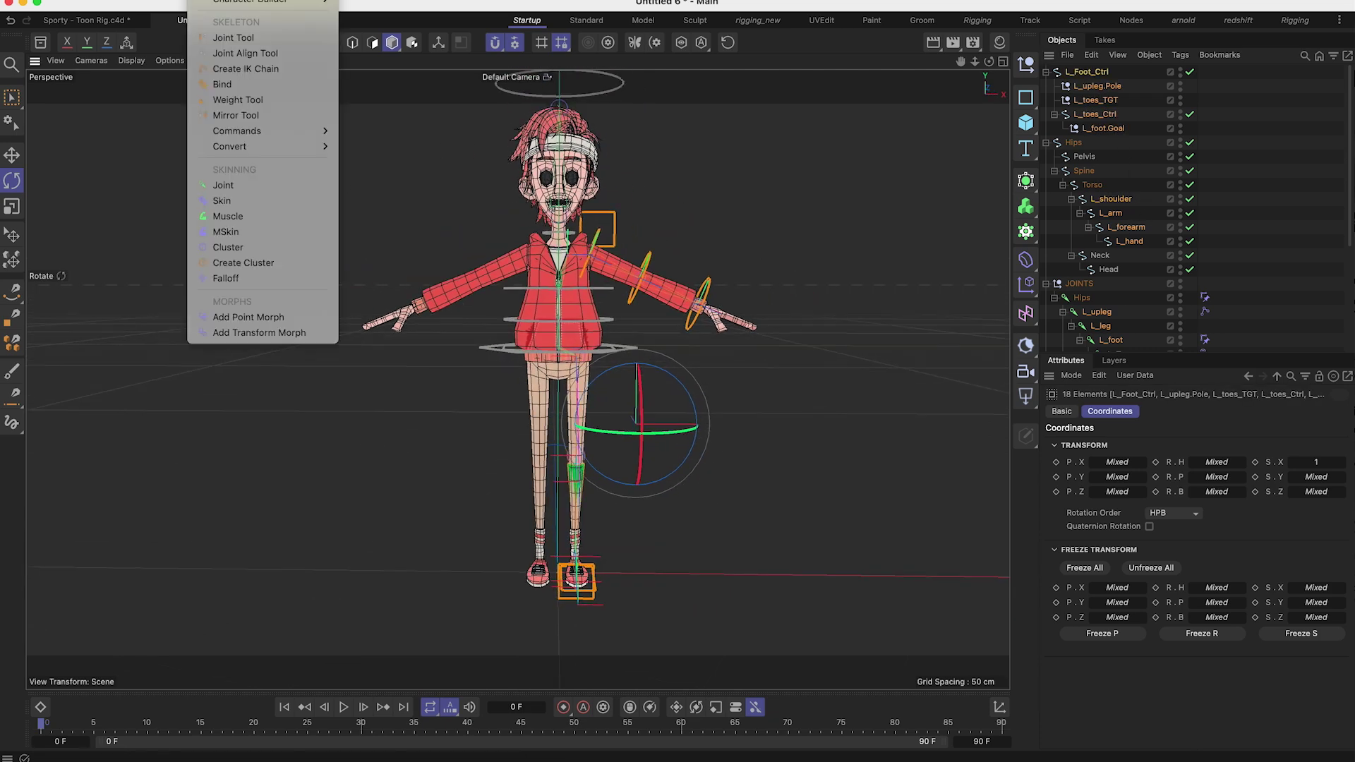
click(265, 115)
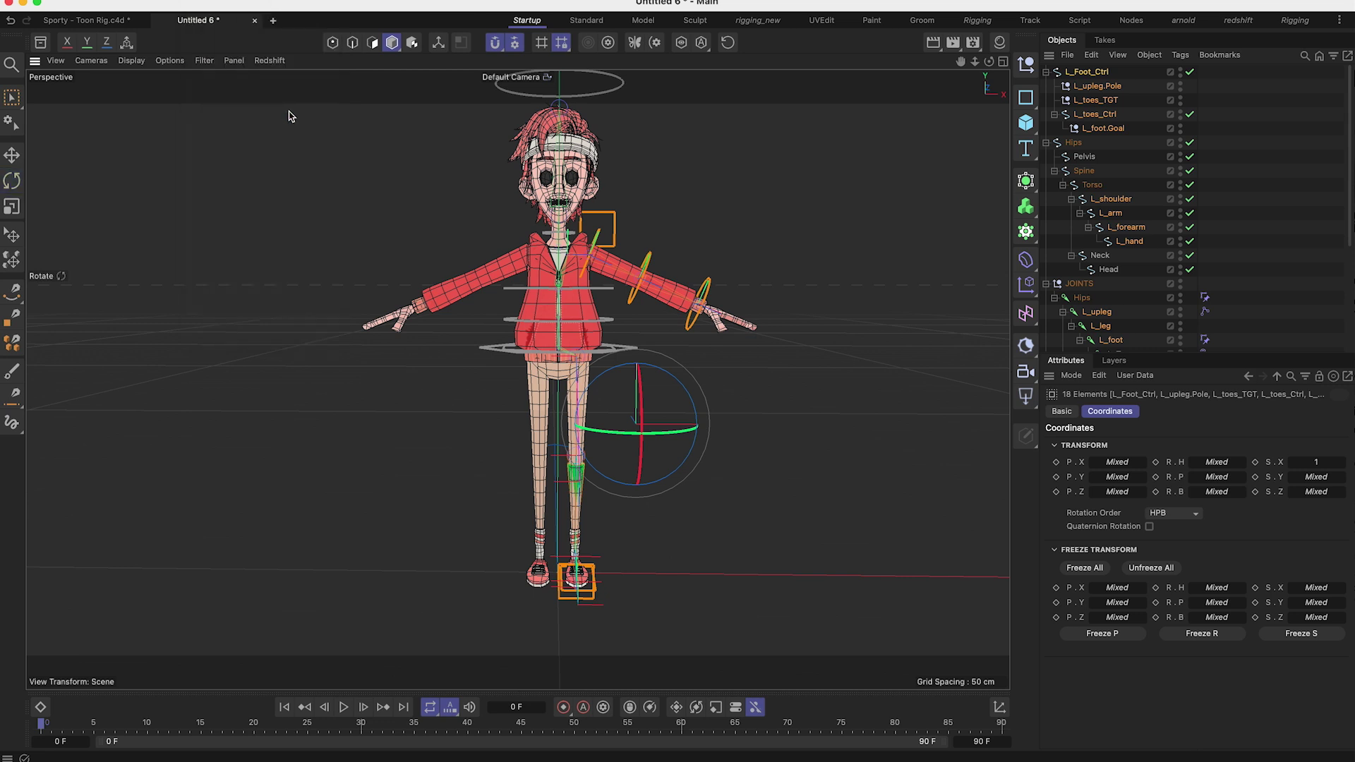
click(1347, 376)
drag(955, 439, 1000, 590)
drag(762, 163, 930, 164)
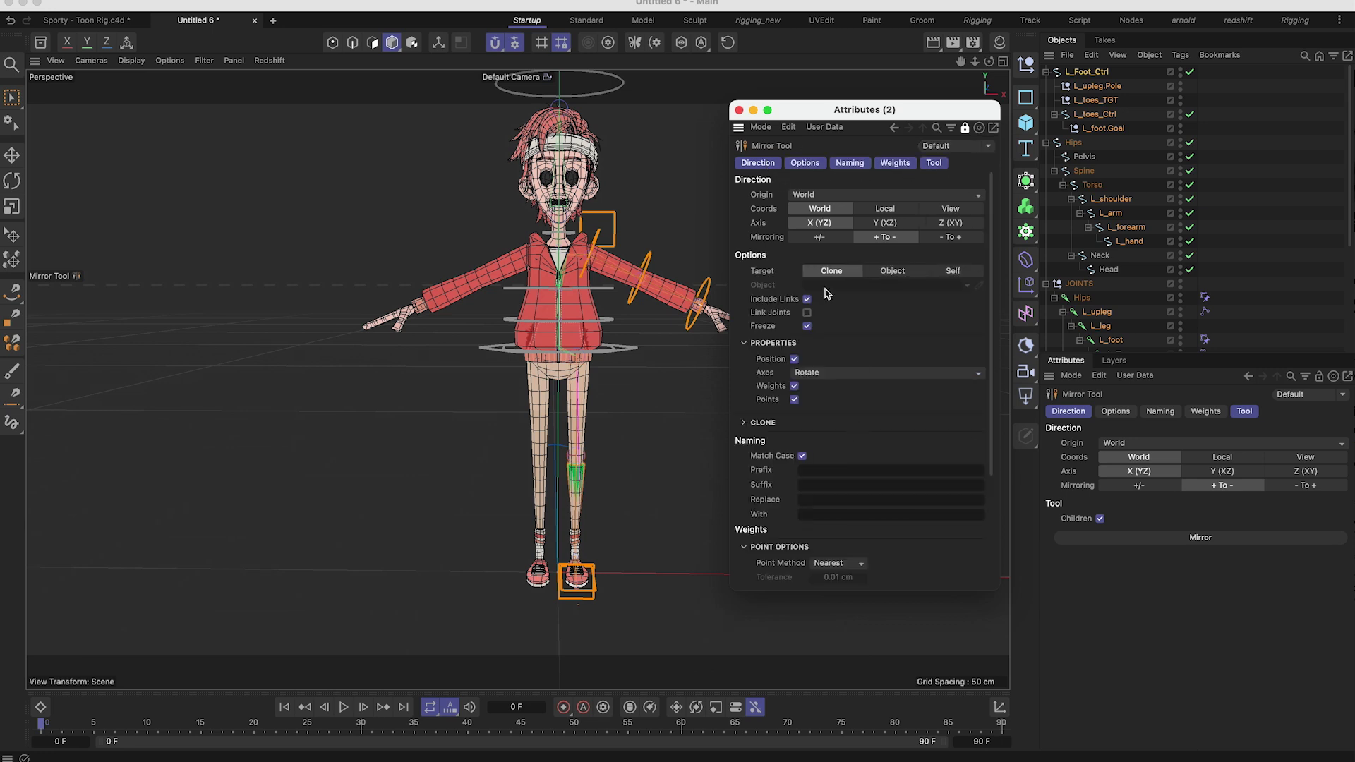
mouse_move(904, 115)
mouse_down()
mouse_move(916, 139)
mouse_move(913, 127)
mouse_up()
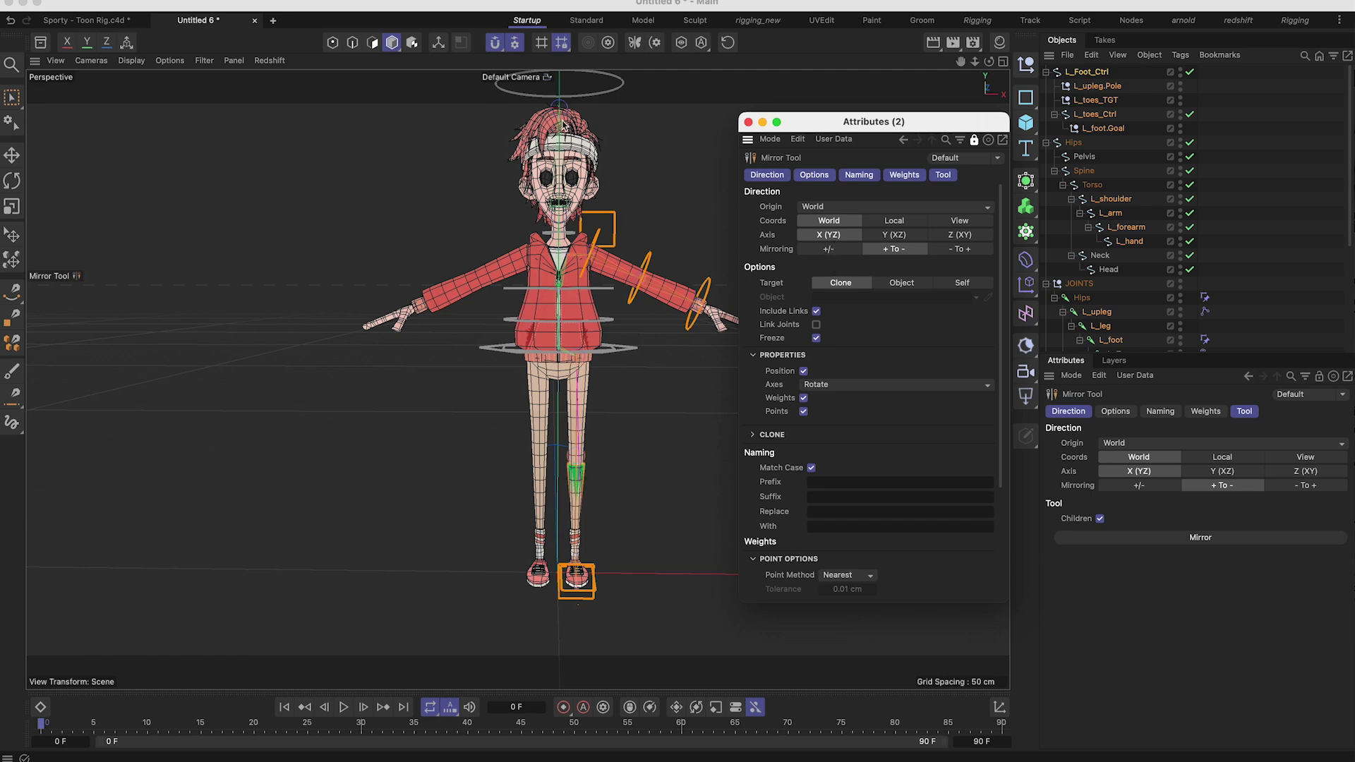
Step: Mirror the selected left-side joints and controllers from + to - across the X (YZ) axis, replacing L_ with R_ in their names
alt+drag(585, 468, 521, 472)
alt+drag(656, 469, 645, 502)
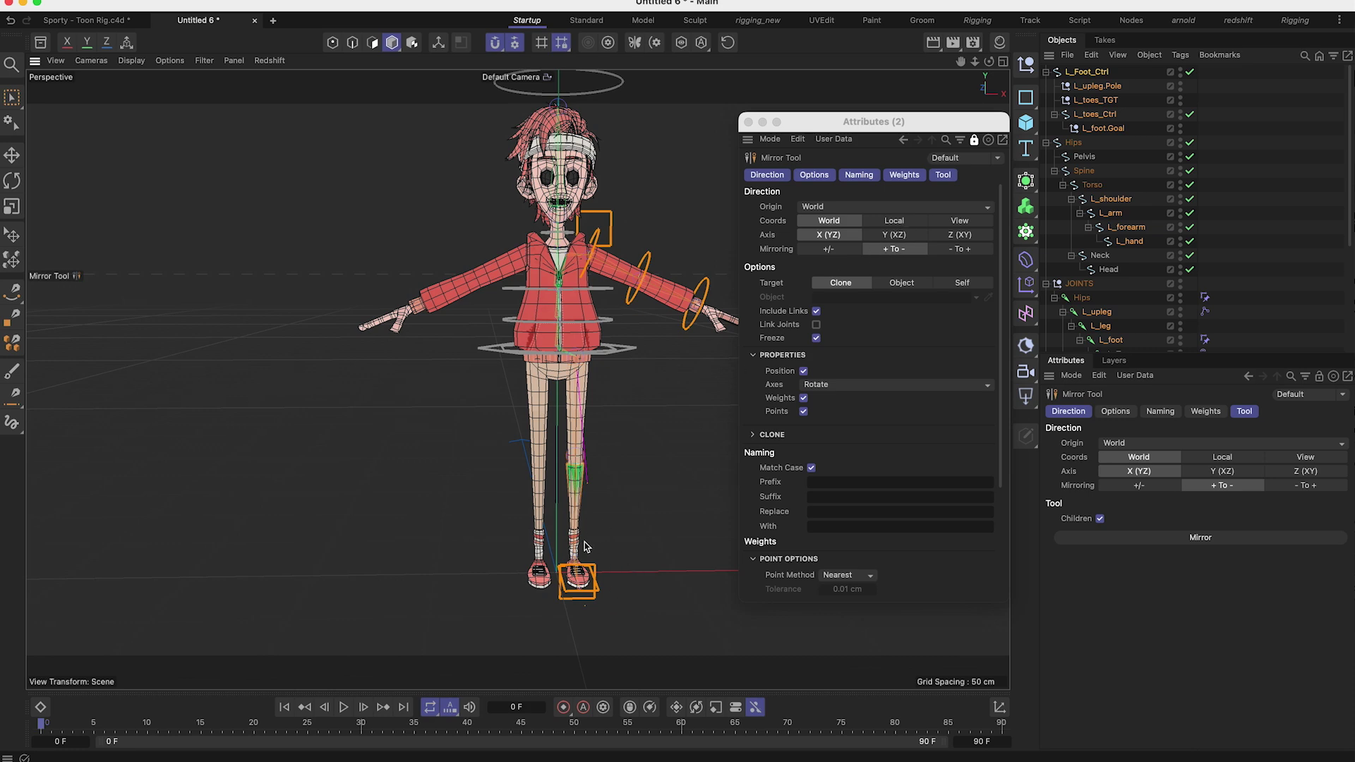
alt+drag(512, 508, 490, 510)
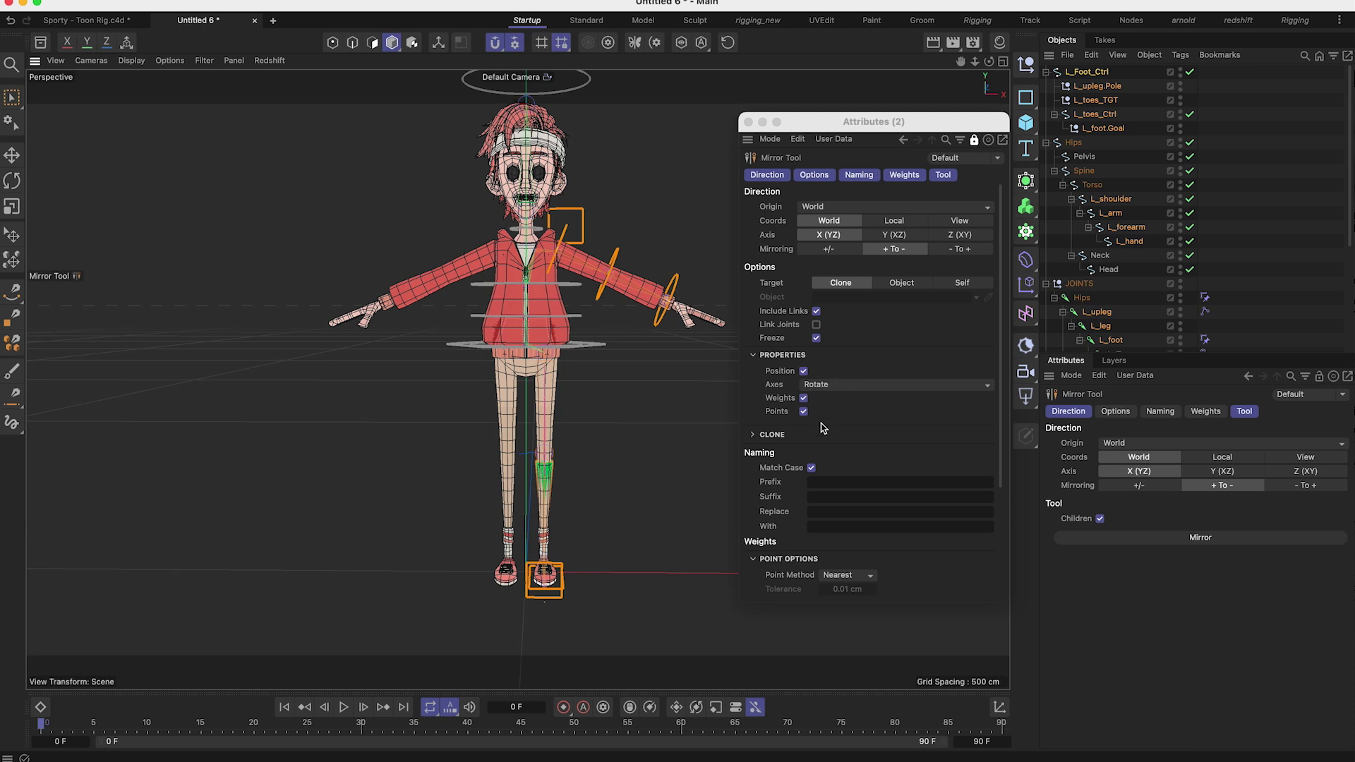
click(753, 435)
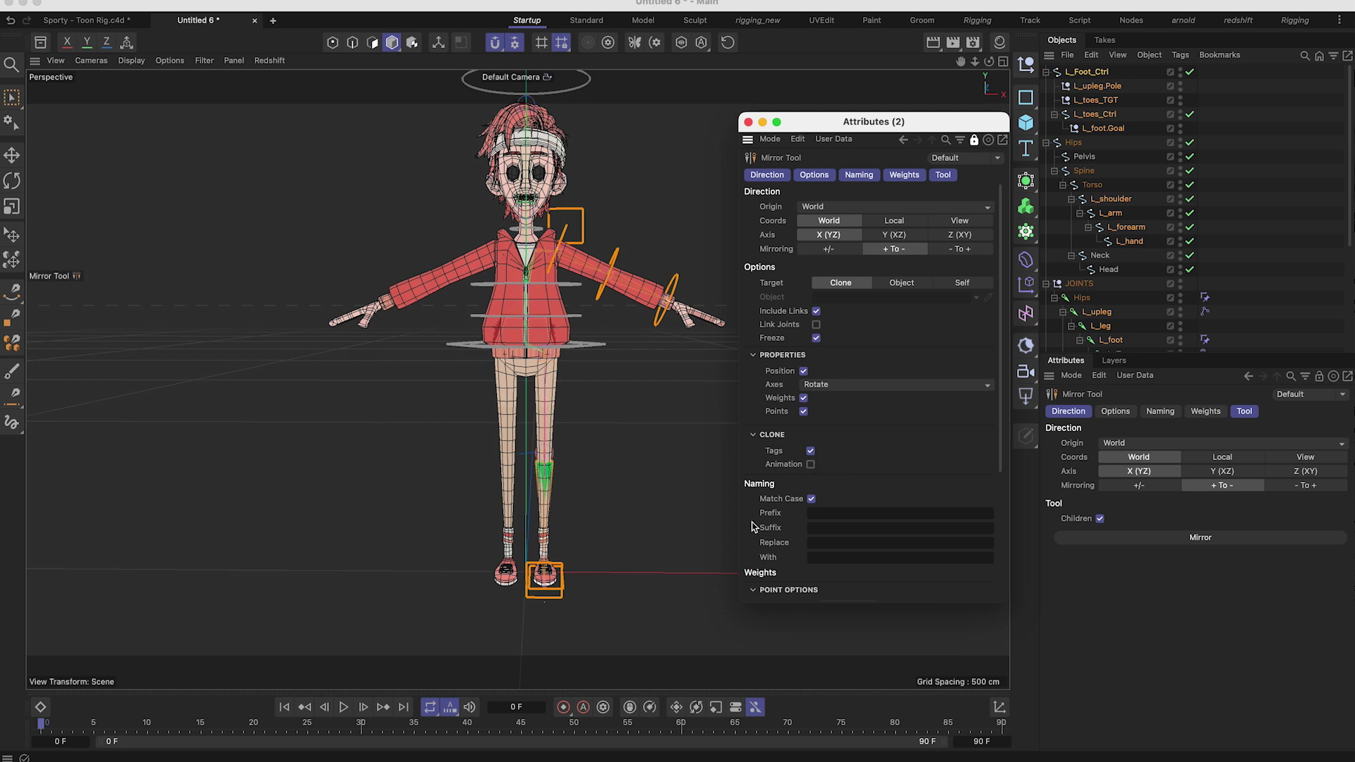
click(823, 513)
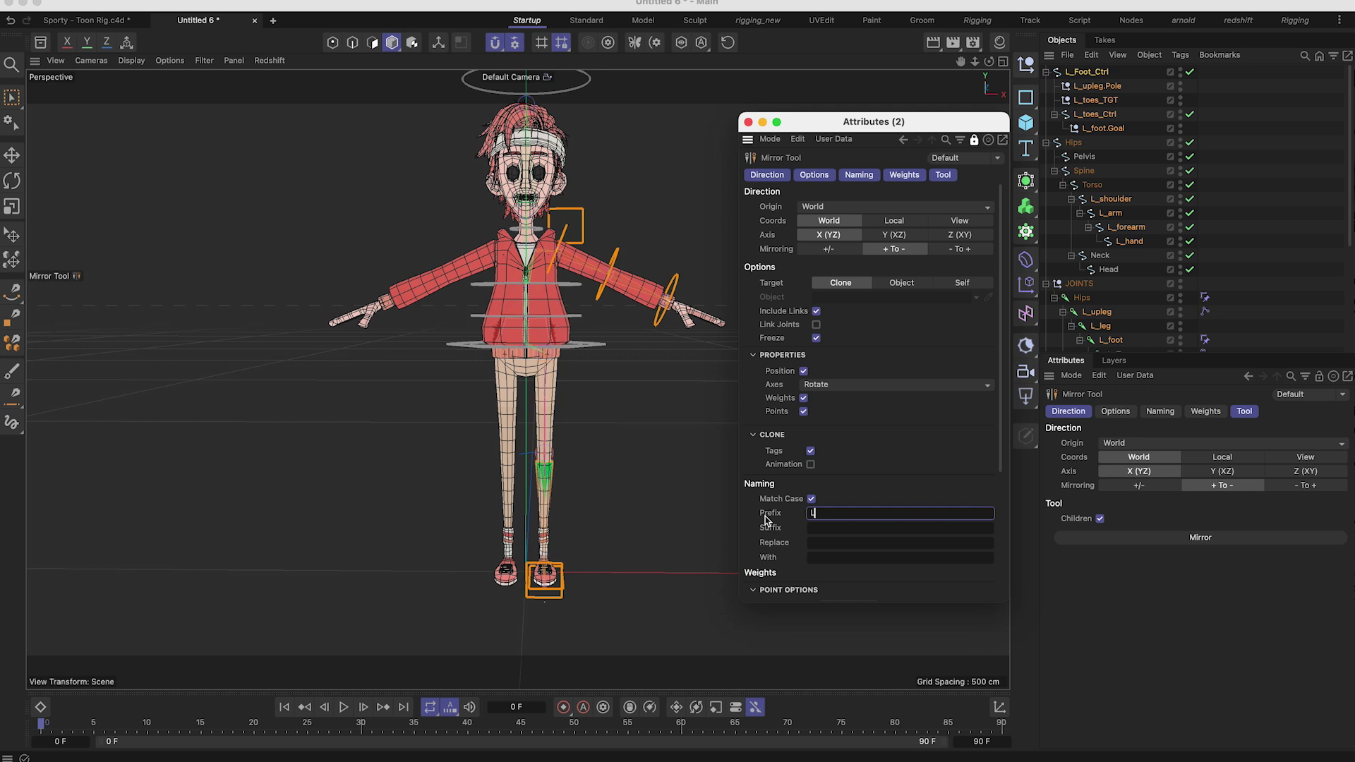
click(830, 544)
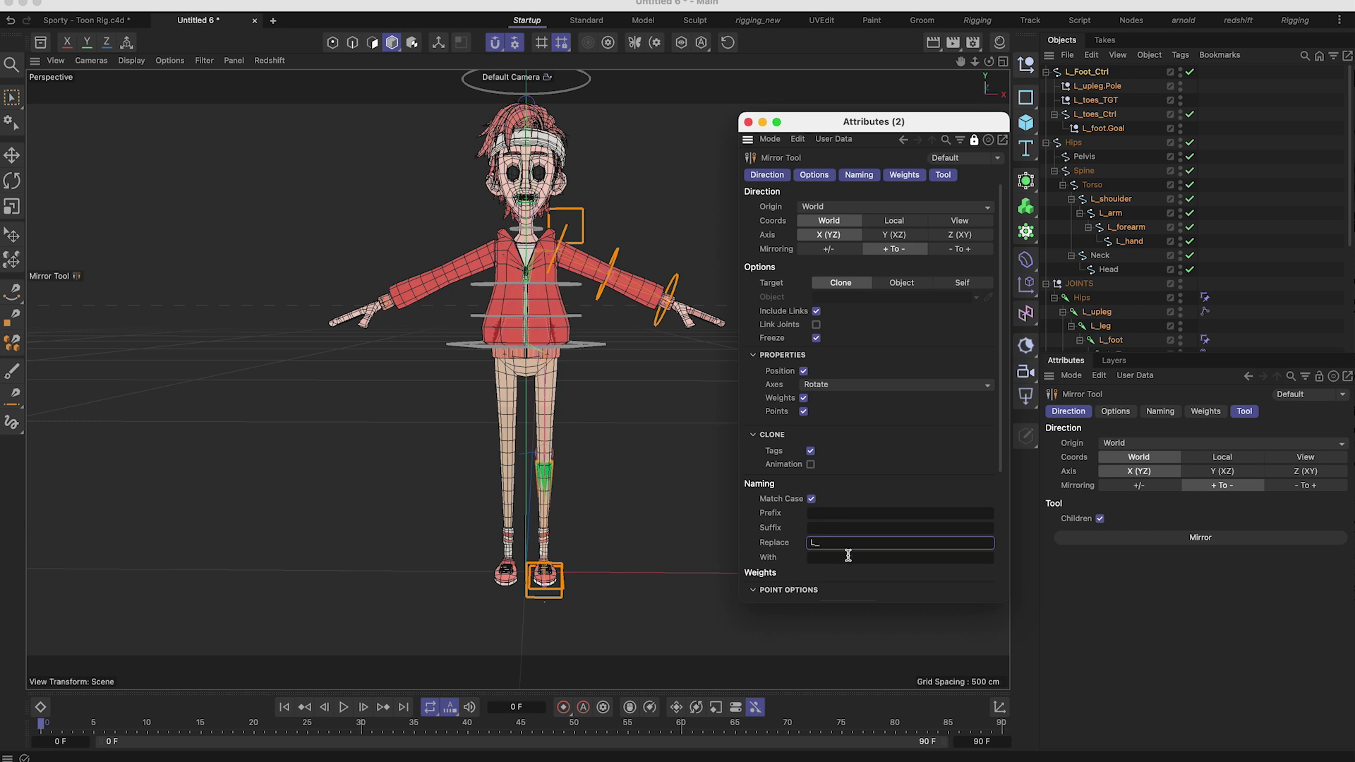
click(851, 551)
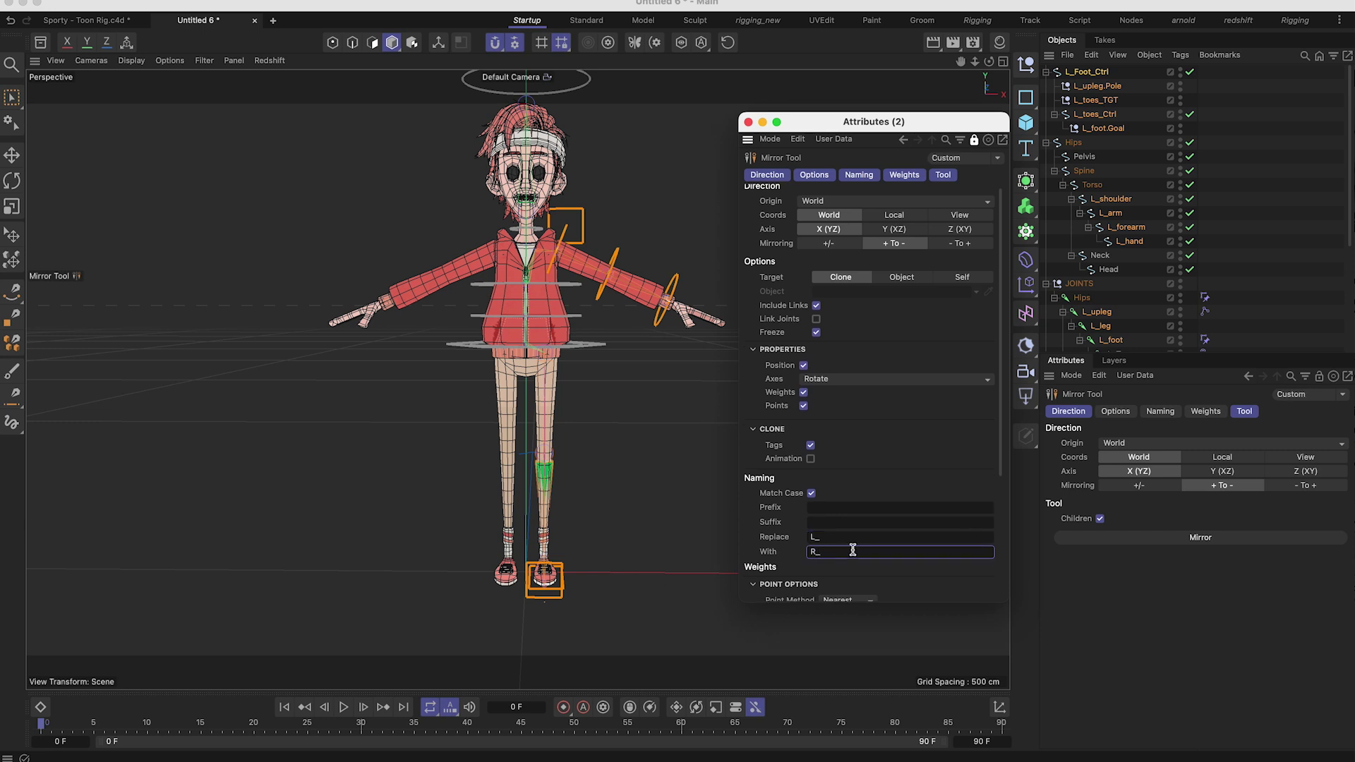
scroll(808, 503, down, 5)
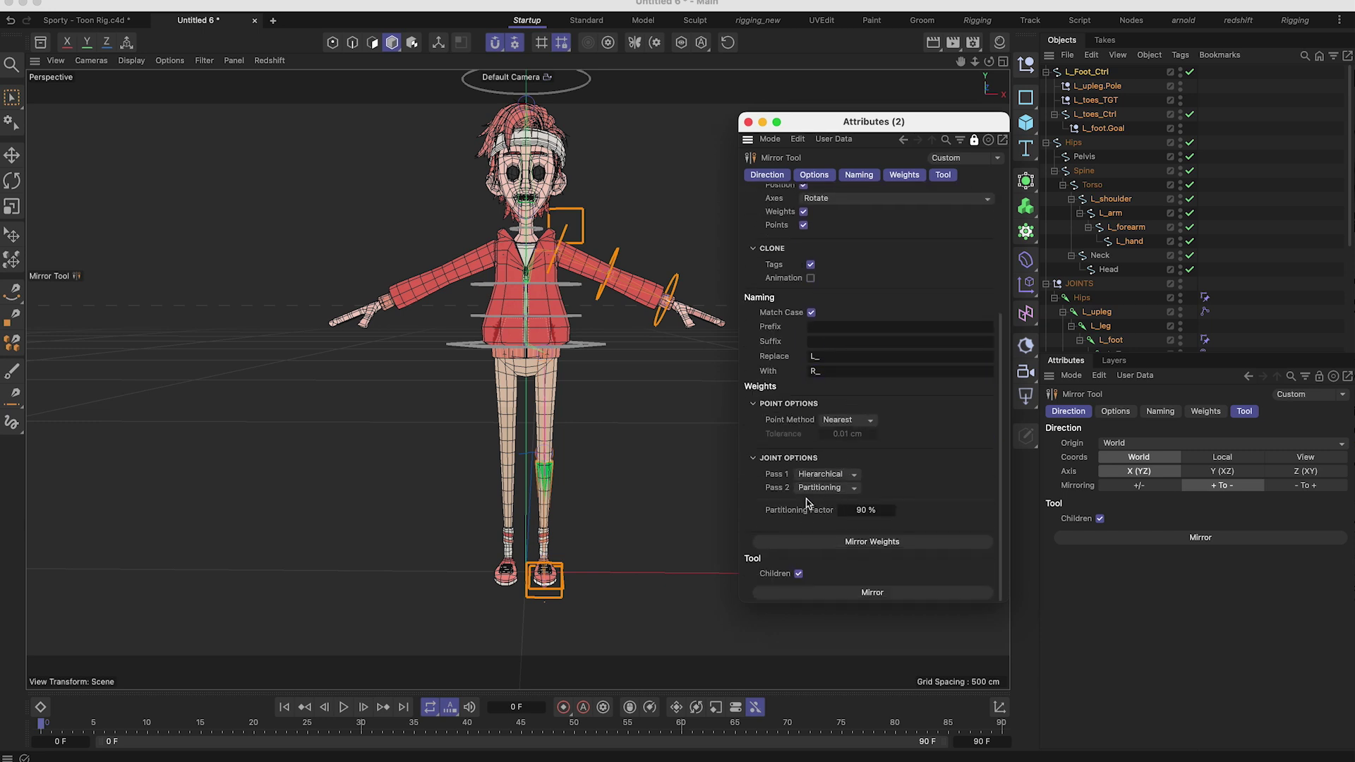
click(873, 592)
alt+drag(705, 578, 491, 585)
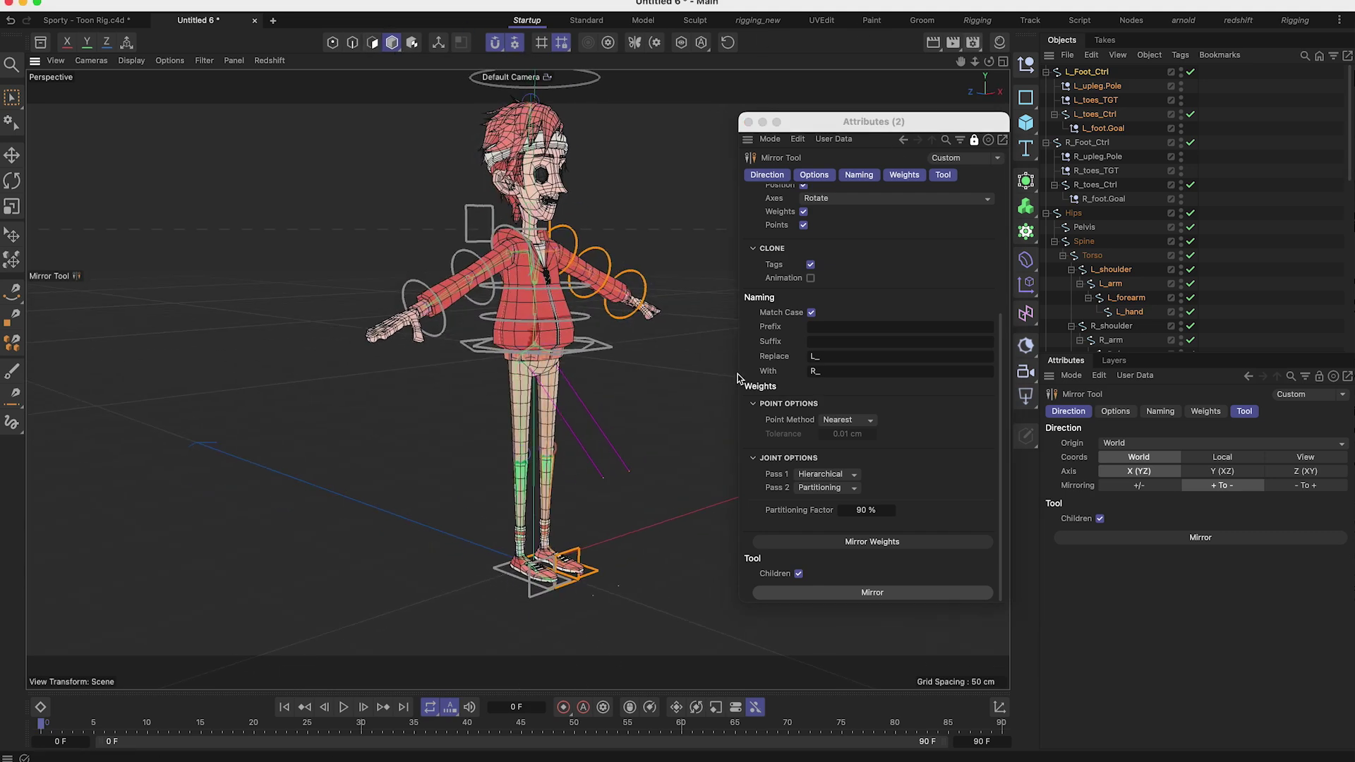
Step: Try moving and rotating the R_Foot_Ctrl controller under the right foot, and undo both changes
key(e)
click(496, 570)
alt+drag(505, 577, 498, 542)
key(super+z)
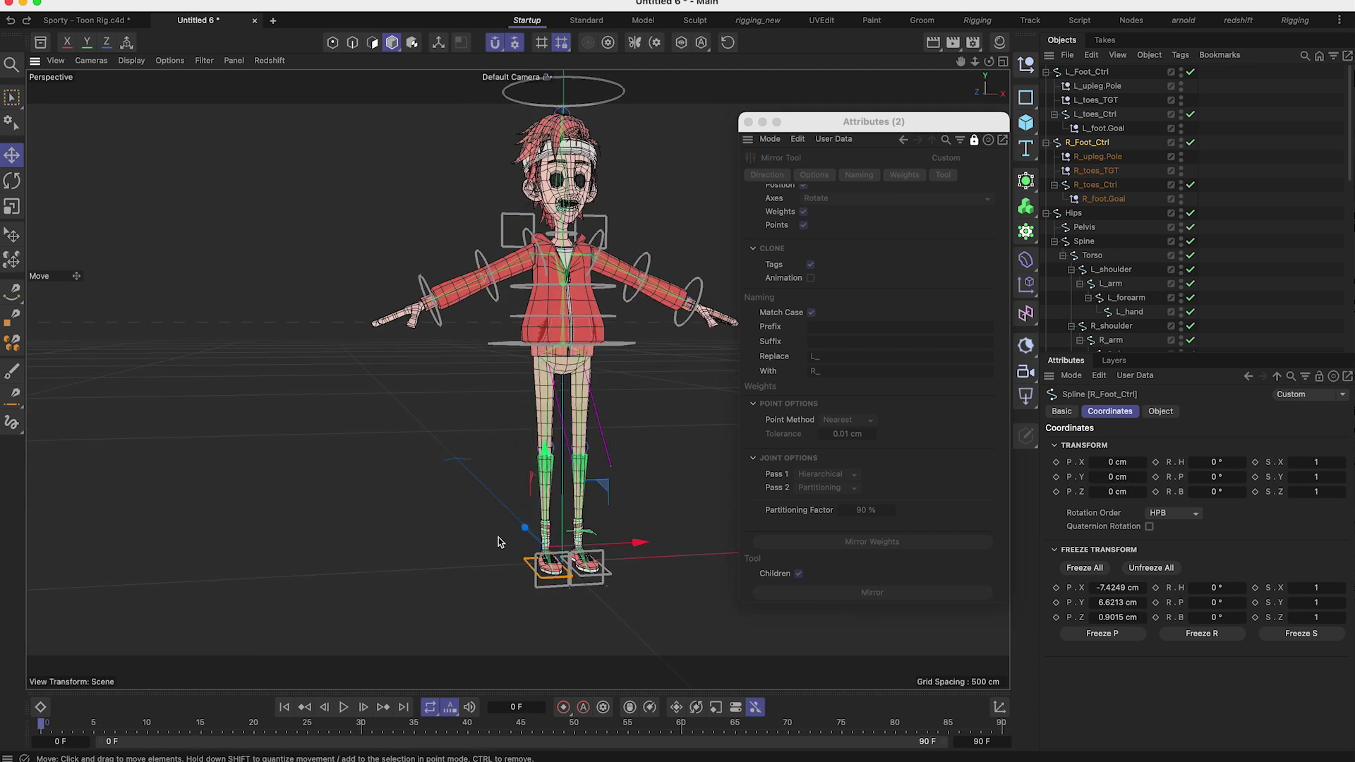
alt+drag(468, 494, 480, 454)
key(r)
mouse_move(553, 500)
mouse_down()
mouse_move(515, 507)
mouse_move(551, 491)
mouse_up()
key(super+z)
Step: Try rotating the R_toes_Ctrl controller and then the R_shoulder controller, and undo the test rotation
scroll(561, 591, up, 3)
click(533, 580)
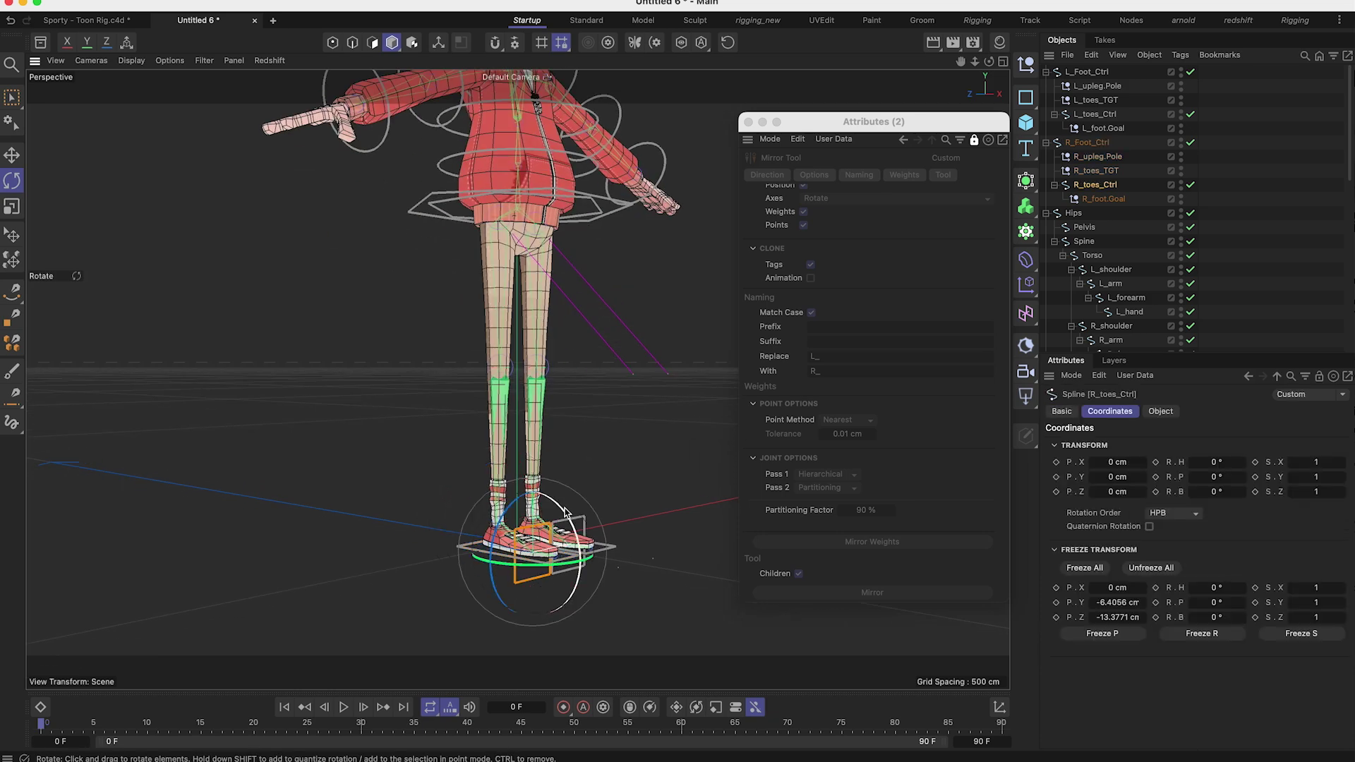
drag(564, 512, 575, 555)
alt+middle_drag(480, 127, 503, 324)
alt+drag(502, 324, 498, 350)
click(521, 247)
drag(539, 278, 560, 270)
key(ctrl+z)
Step: Examine the mirrored right-side controllers on the whole character from several angles and distances
scroll(477, 380, down, 5)
alt+drag(477, 379, 353, 442)
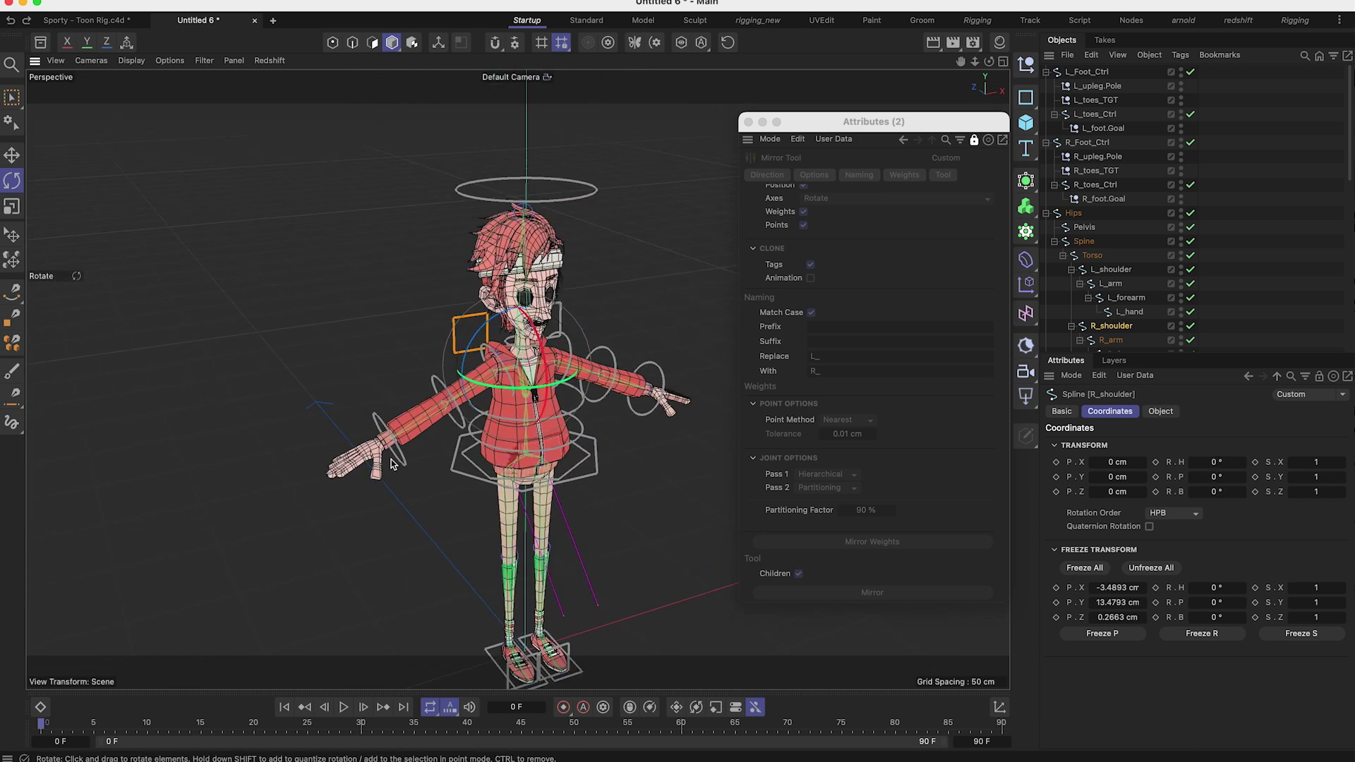
alt+middle_drag(466, 416, 437, 394)
alt+drag(515, 350, 515, 317)
alt+middle_drag(517, 403, 516, 294)
alt+right_drag(517, 293, 518, 338)
mouse_move(518, 338)
alt+mouse_down()
mouse_move(580, 337)
mouse_move(518, 323)
alt+mouse_up()
alt+middle_drag(518, 323, 518, 380)
alt+drag(518, 380, 505, 327)
Step: Collapse the Hips, R_Foot_Ctrl, L_Foot_Ctrl and JOINTS hierarchies in the object list and deselect everything
click(1046, 213)
alt+drag(735, 420, 569, 388)
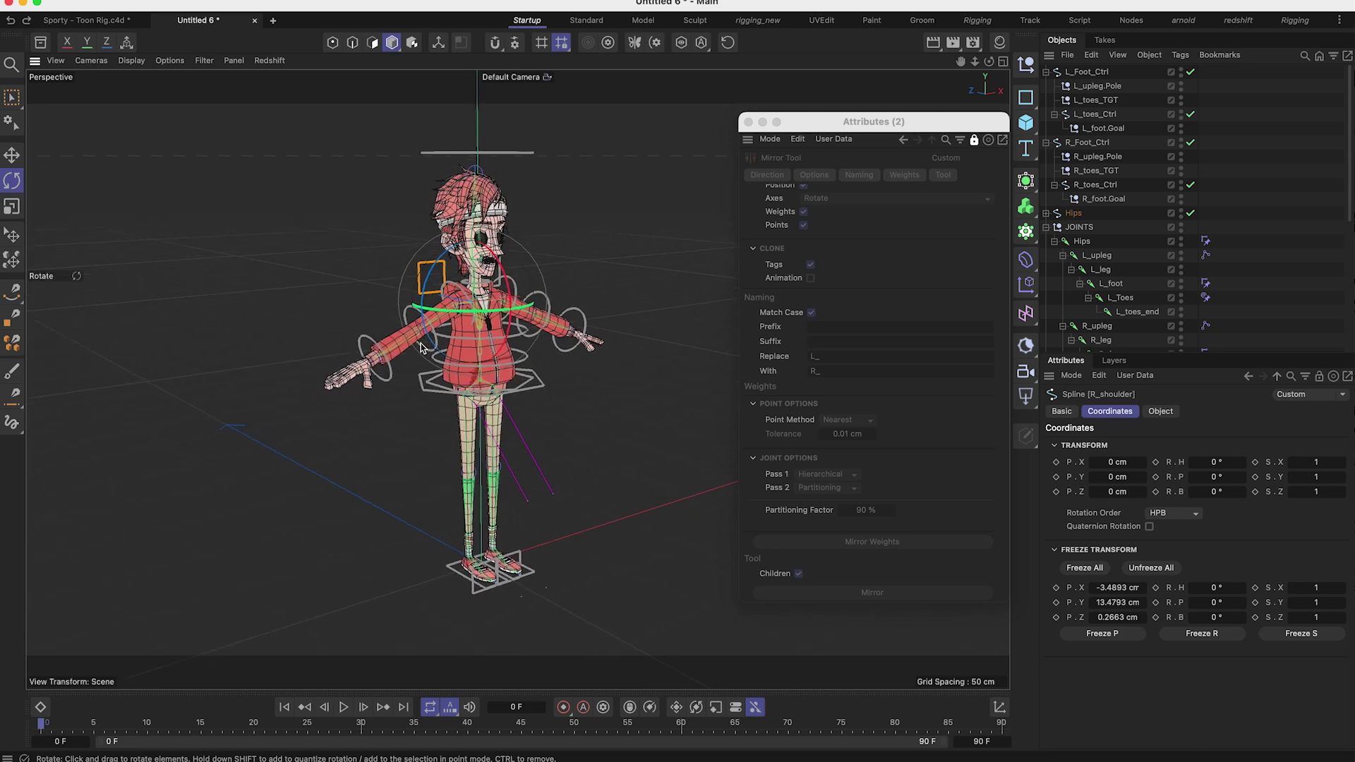
alt+drag(425, 345, 480, 347)
click(1047, 142)
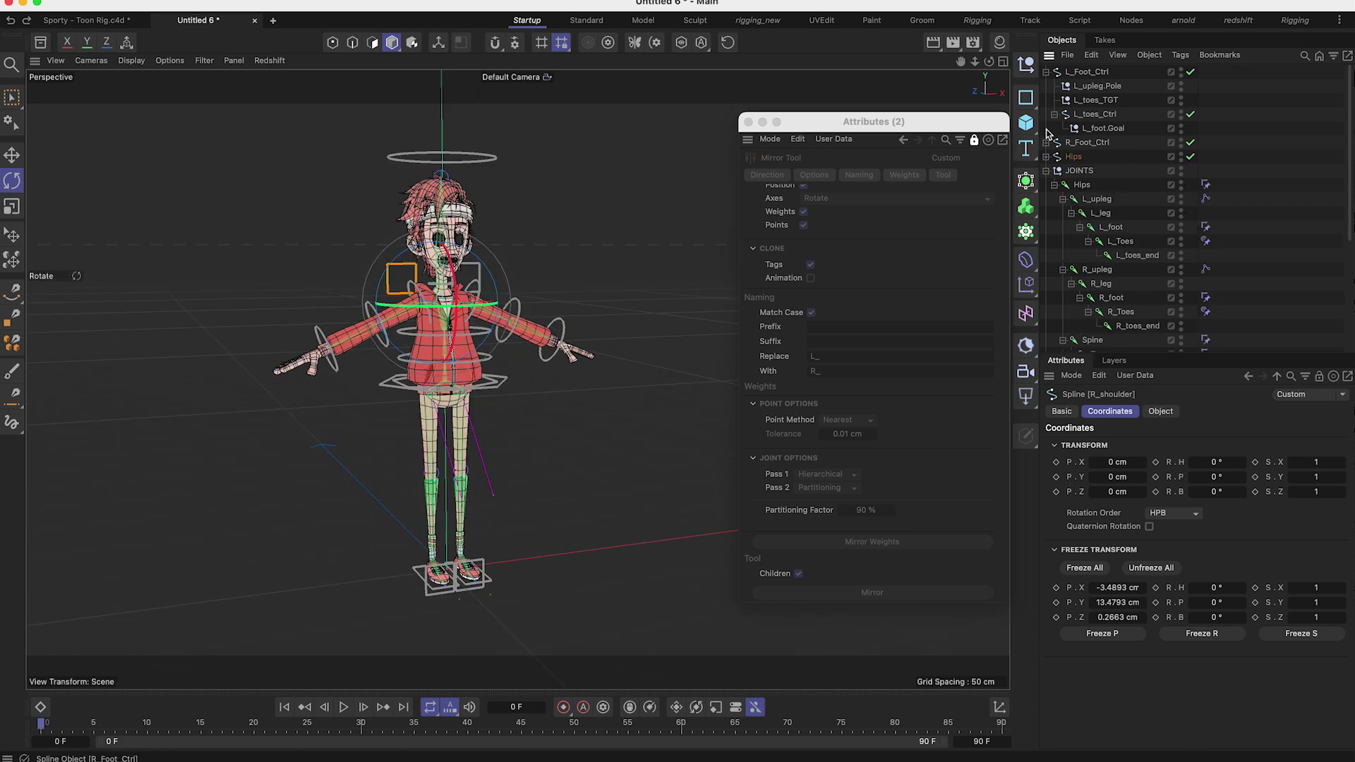
click(1046, 72)
click(1046, 114)
click(1124, 209)
Step: Create a null object and name it CONTROLS
click(1026, 65)
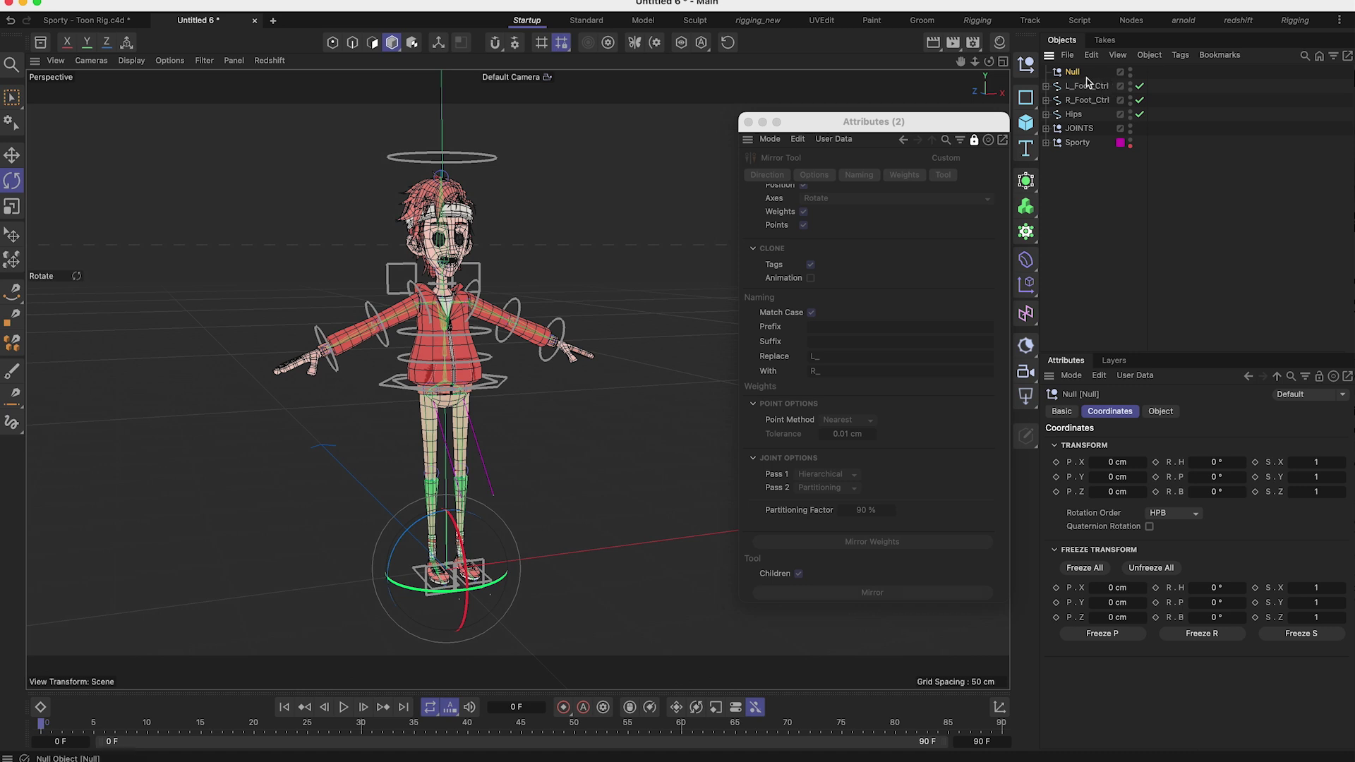
double_click(1073, 73)
text(CO)
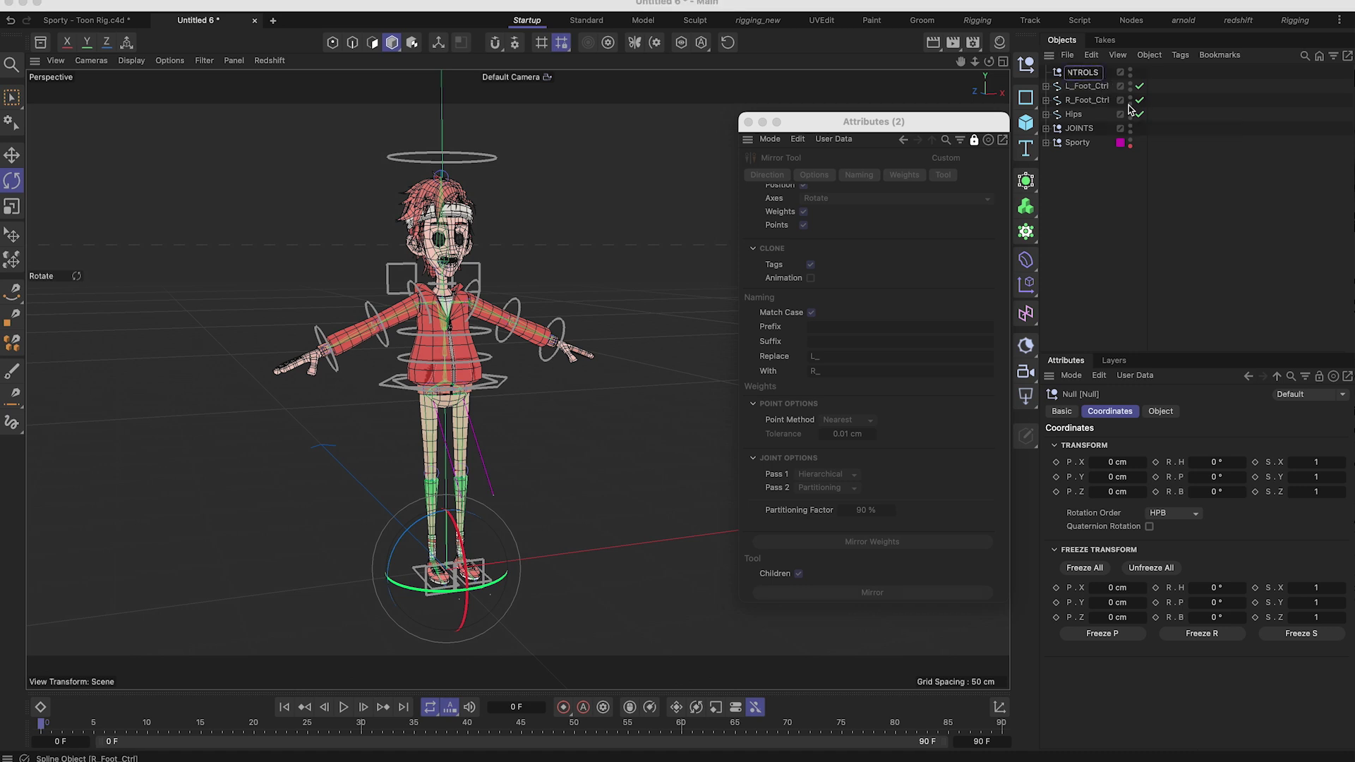
click(1176, 266)
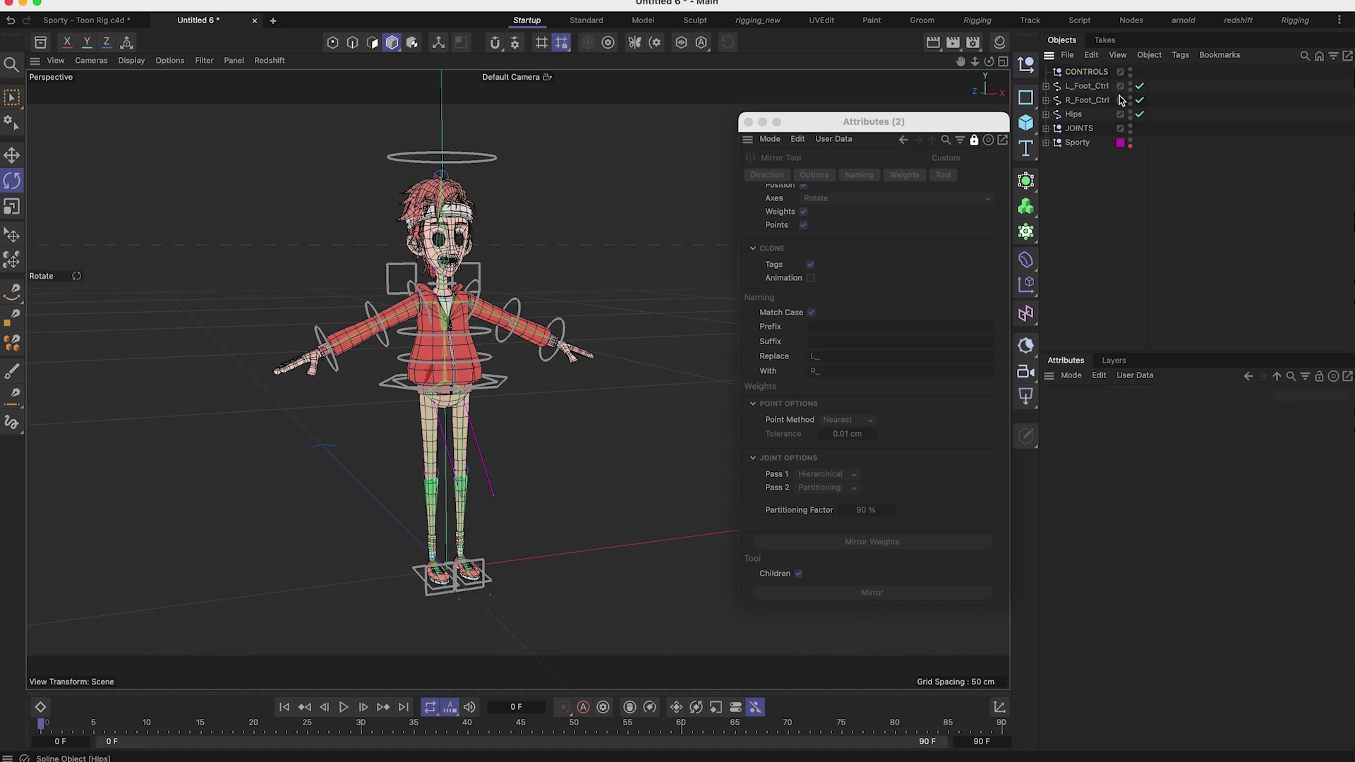
Step: Add an n-Side spline, set its plane to XZ and give it 3 sides
click(1028, 99)
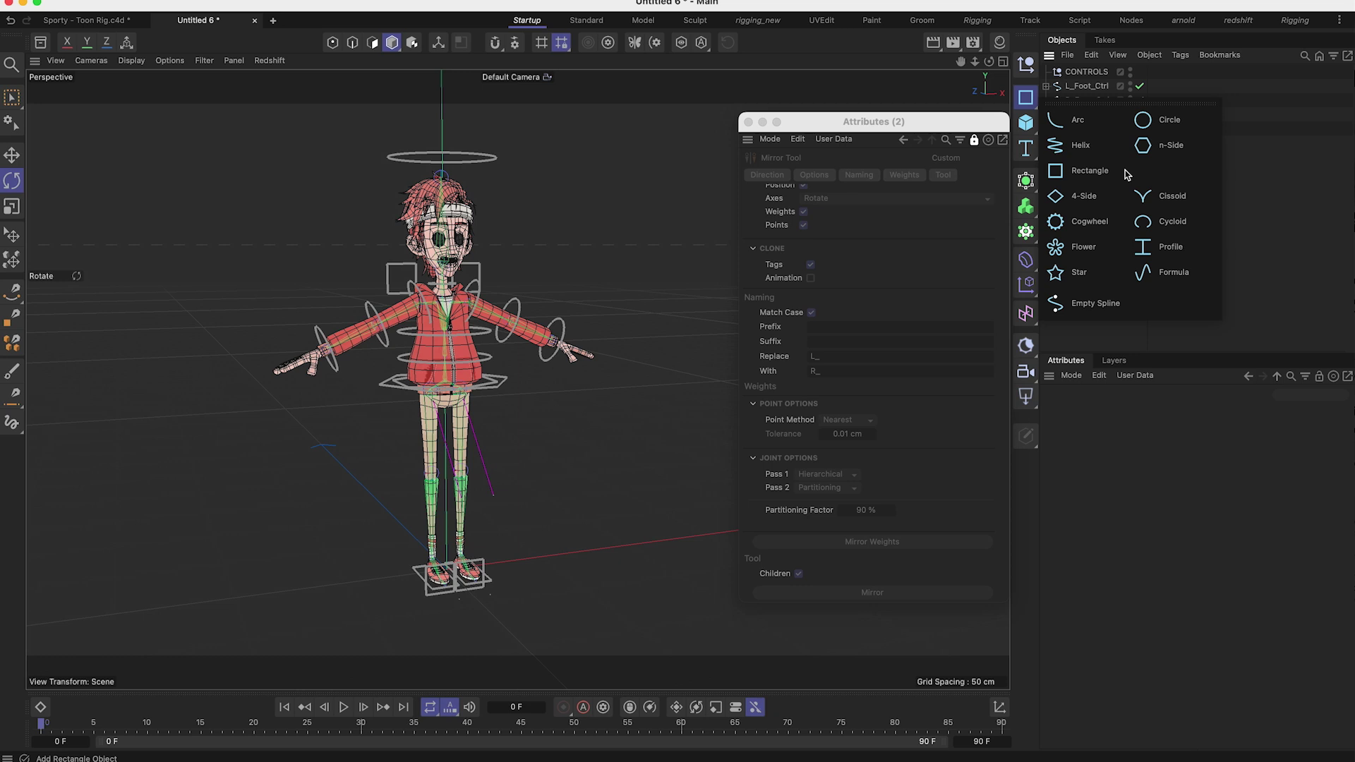
click(1171, 144)
click(1162, 412)
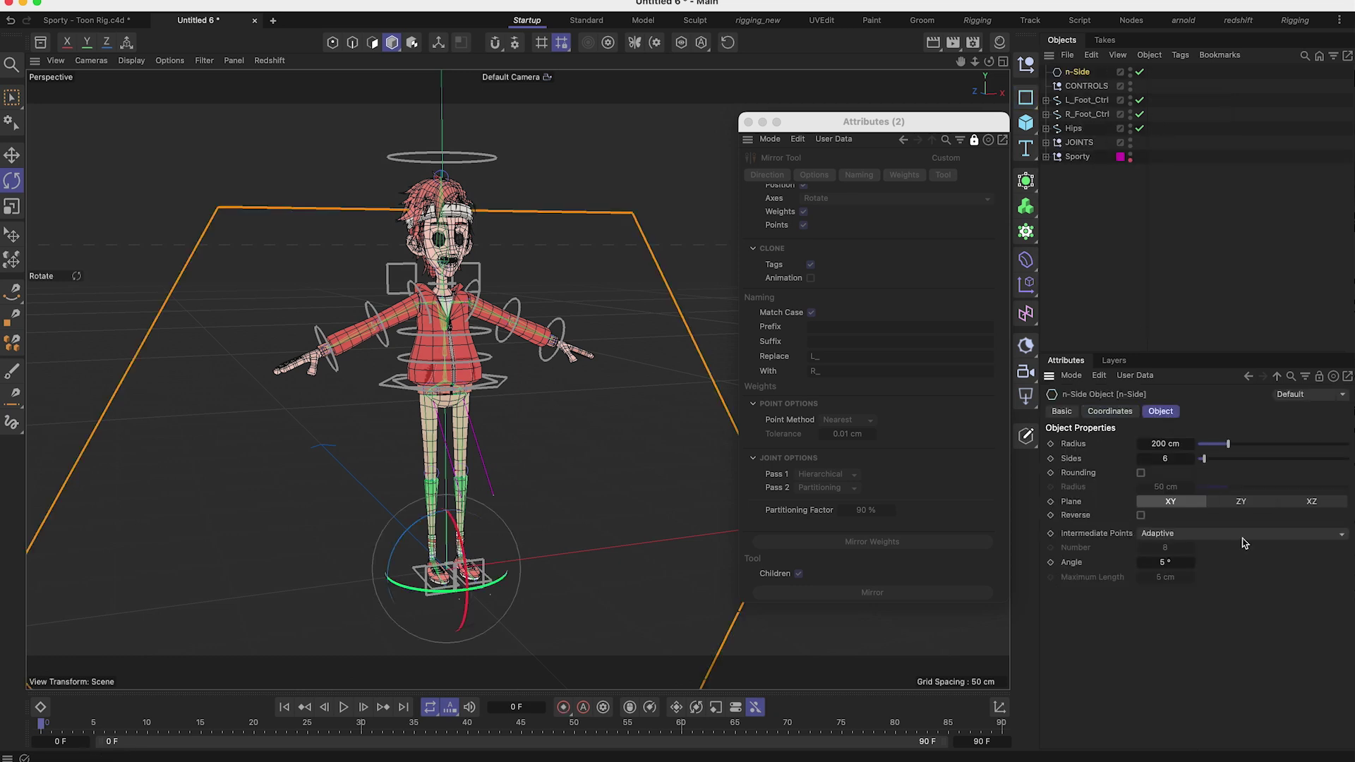
click(1311, 502)
double_click(1181, 458)
text(3)
key(Return)
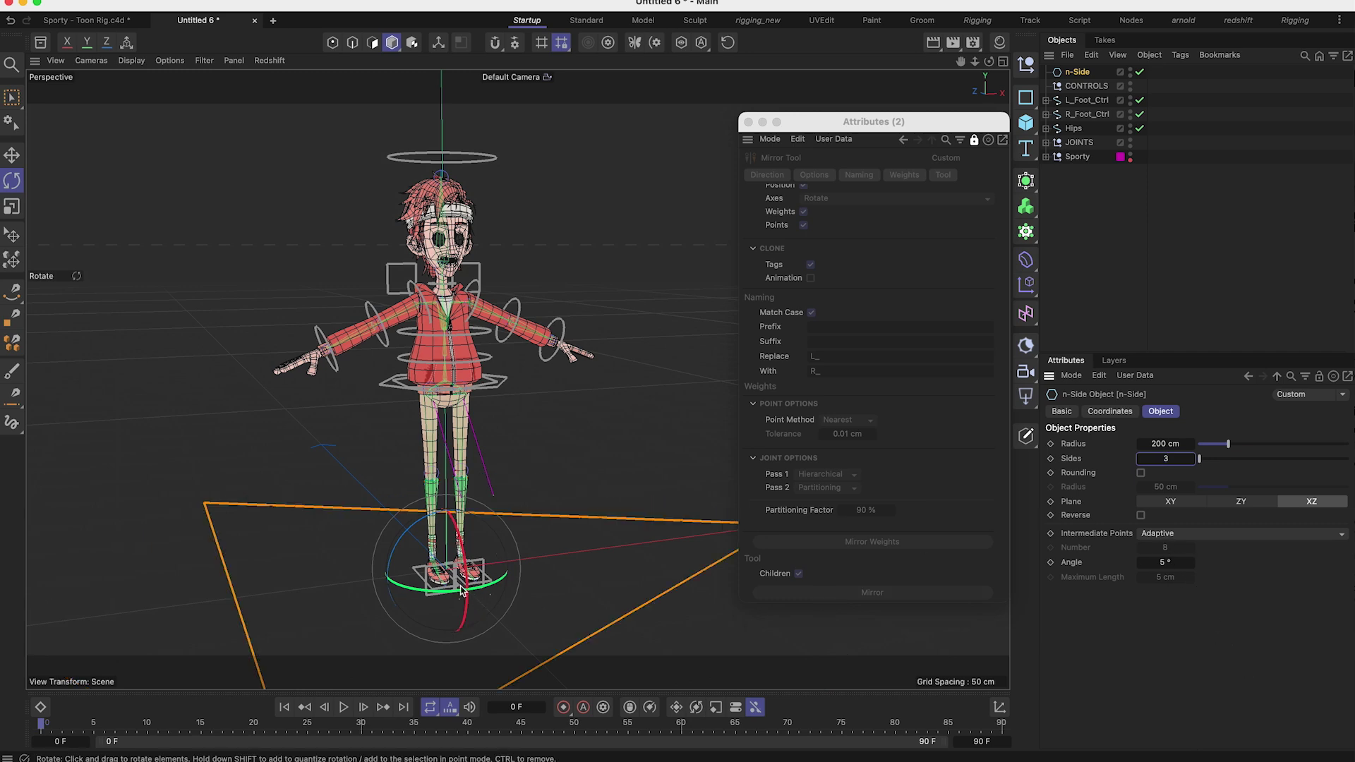
Step: Rotate the triangle spline flat on the ground and scale it down to a radius of about 99 cm around the feet
scroll(460, 587, down, 5)
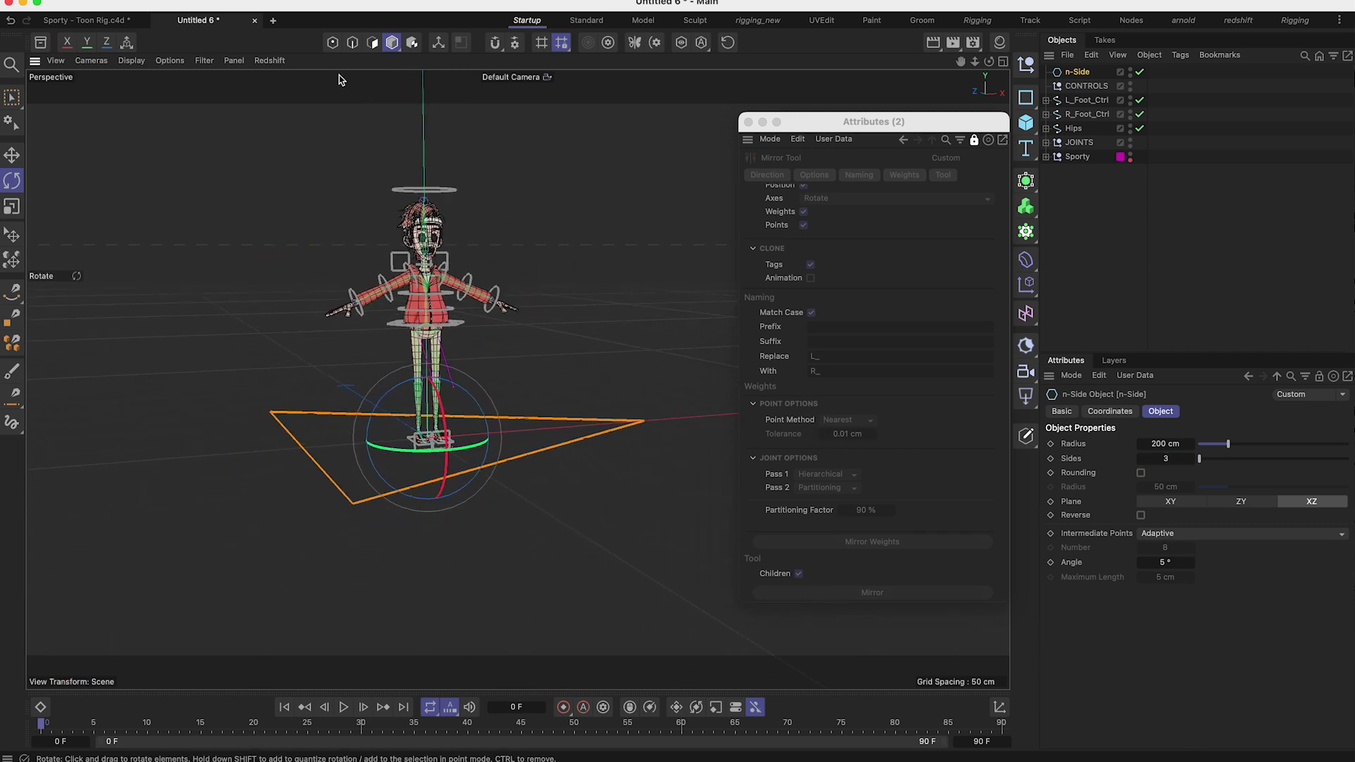
click(332, 43)
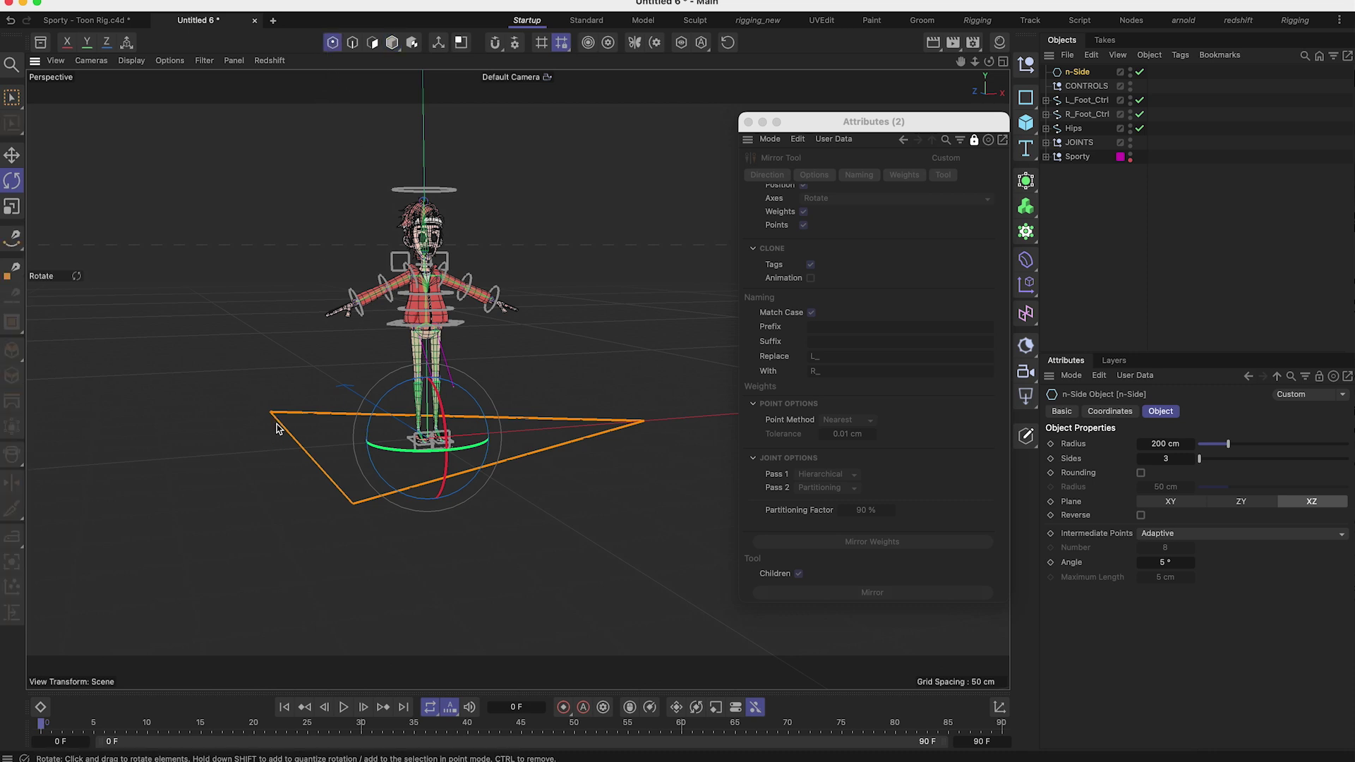
key(0)
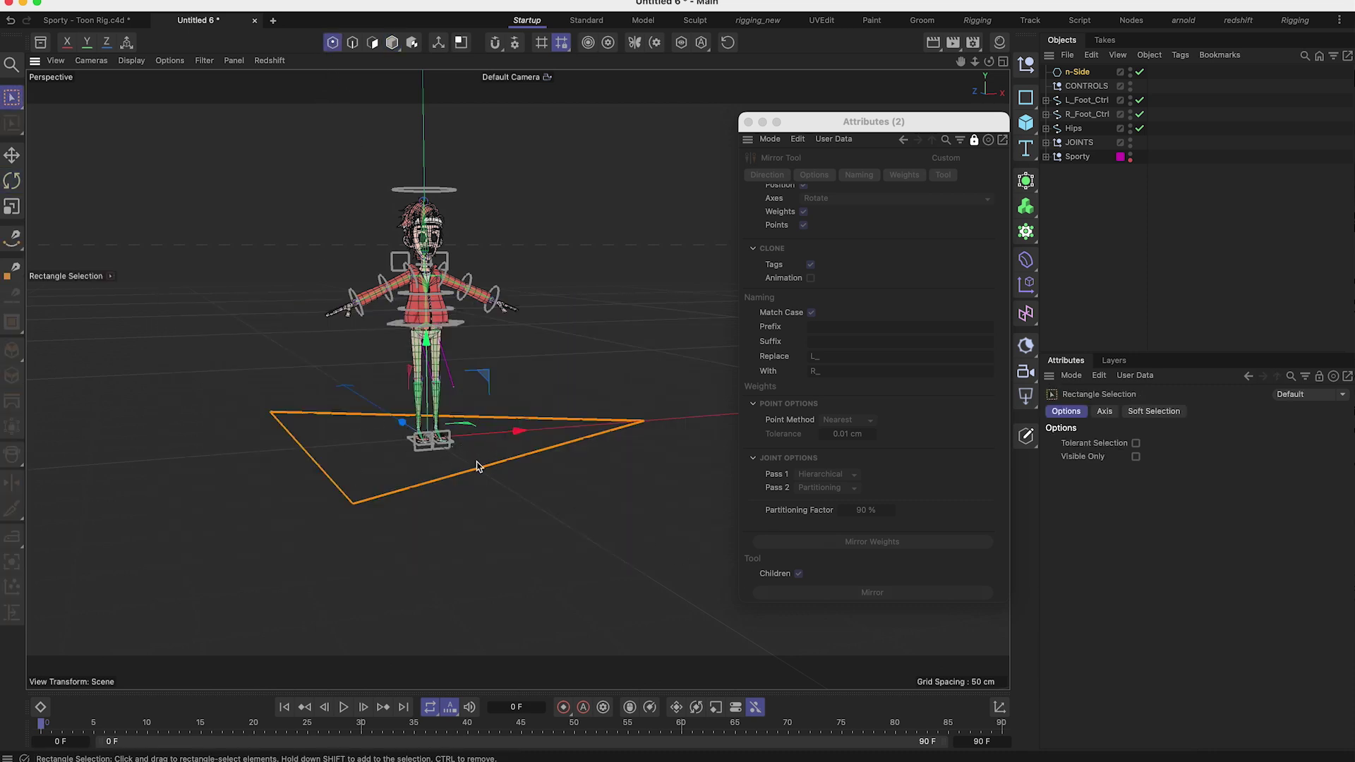
key(r)
drag(460, 445, 302, 457)
key(t)
drag(659, 276, 438, 367)
alt+drag(395, 431, 487, 458)
click(1214, 237)
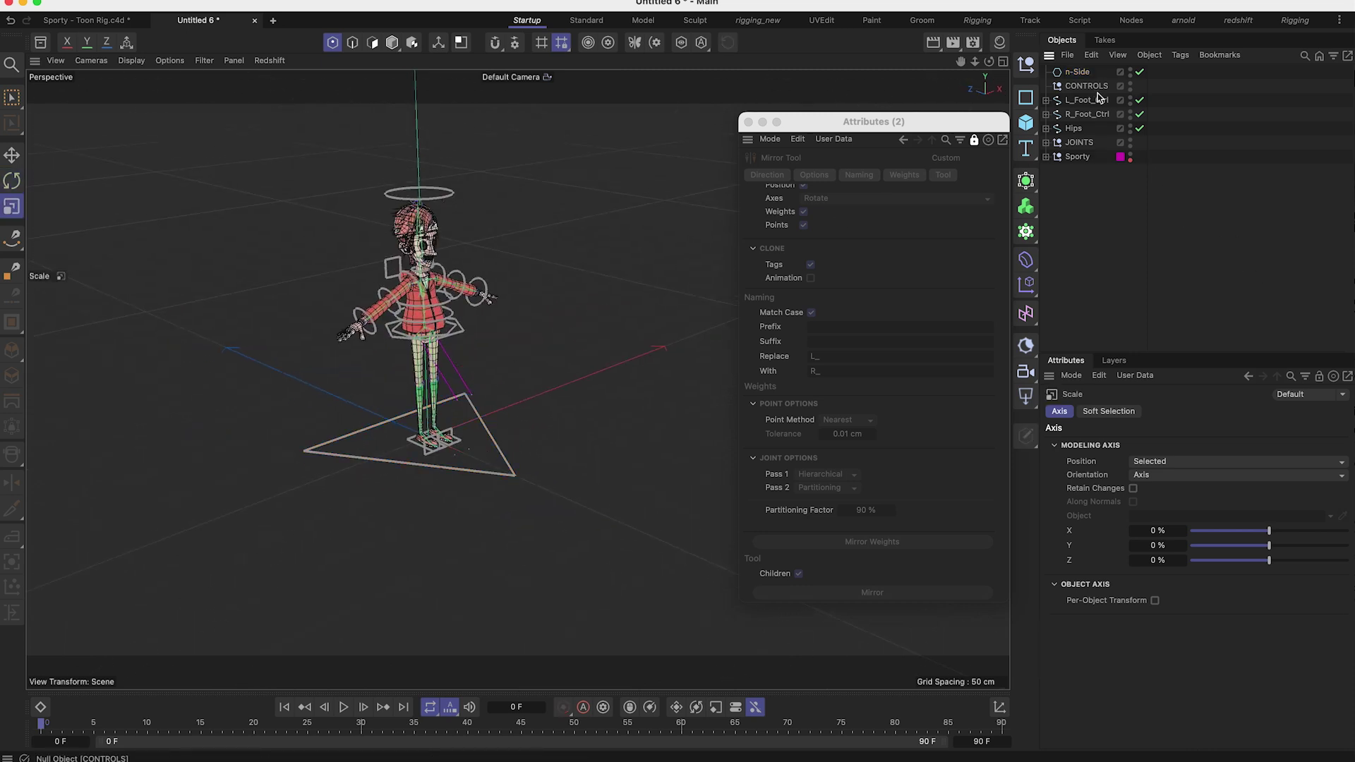
Step: Rename the triangle spline as Master and place it below CONTROLS in the object list
double_click(1083, 72)
text(Master)
key(Return)
mouse_move(1081, 74)
mouse_down()
mouse_move(1088, 92)
mouse_move(1078, 87)
mouse_up()
Step: Parent L_Foot_Ctrl, R_Foot_Ctrl and Hips under the Master spline
click(1083, 101)
shift+click(1073, 129)
click(1068, 254)
Step: Make the Master spline editable and switch from Points mode to Model mode
click(1078, 85)
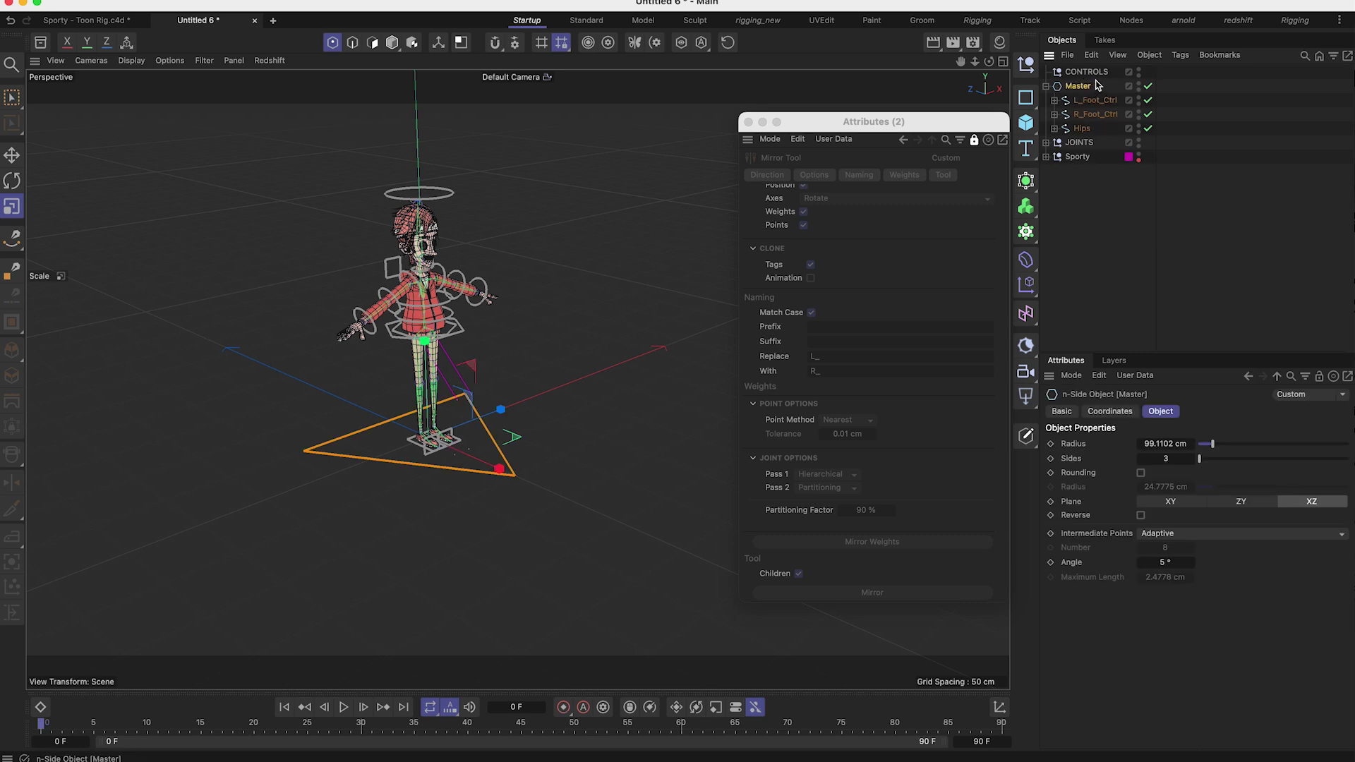
key(c)
key(e)
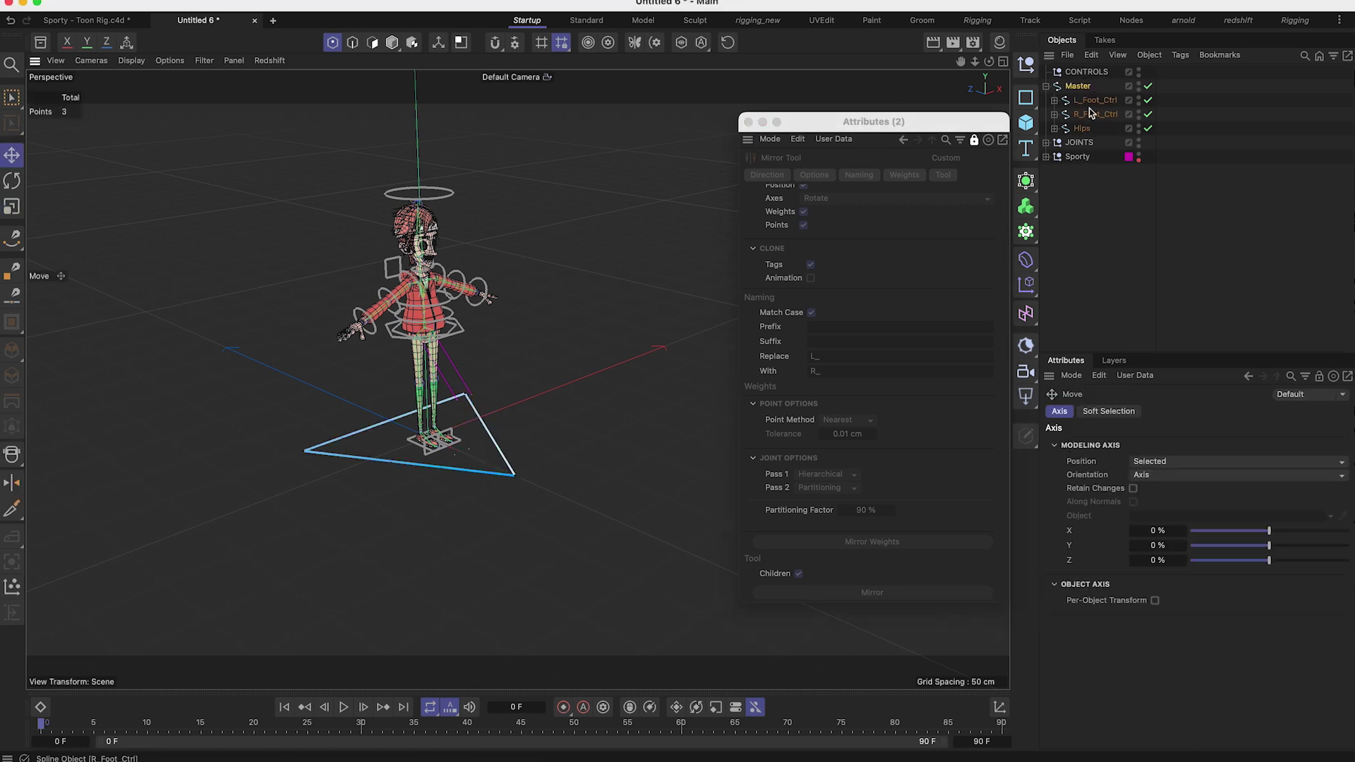
click(1077, 85)
click(411, 42)
key(t)
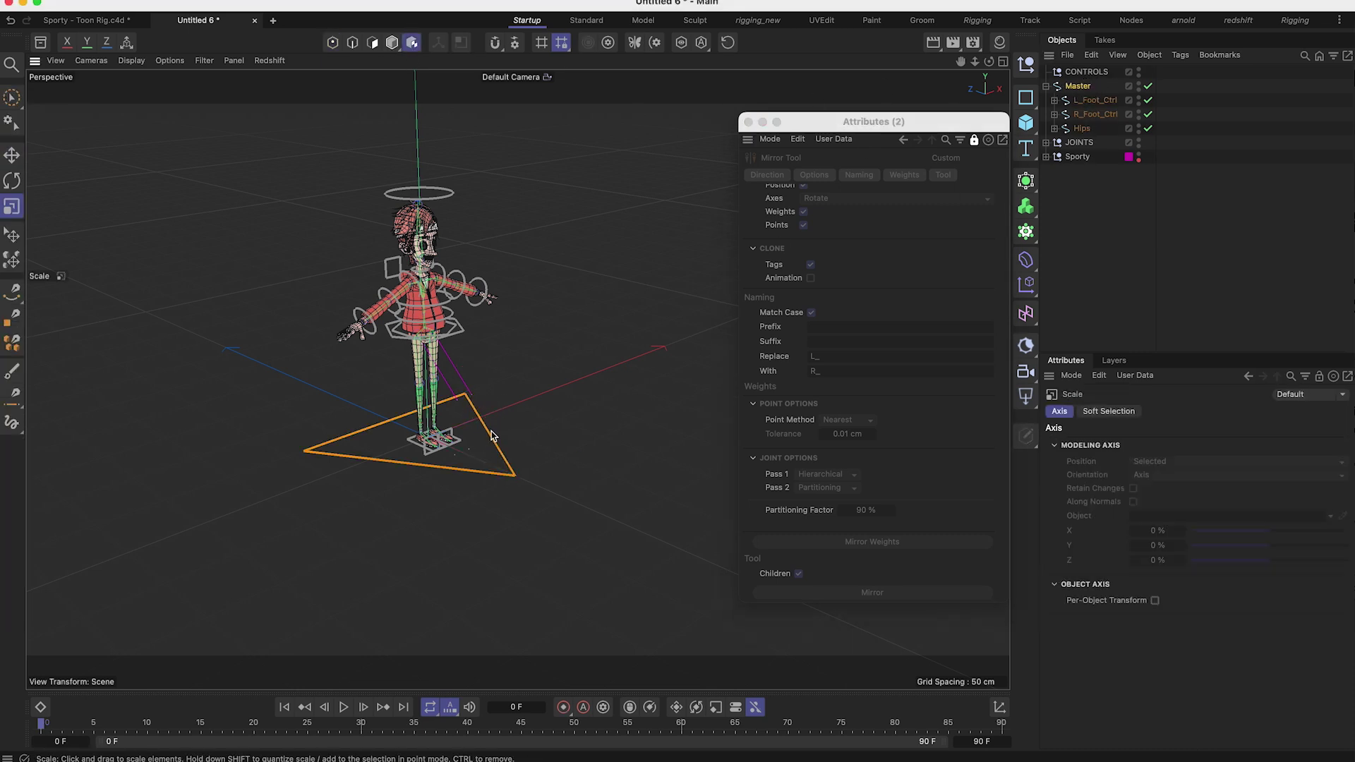
click(391, 43)
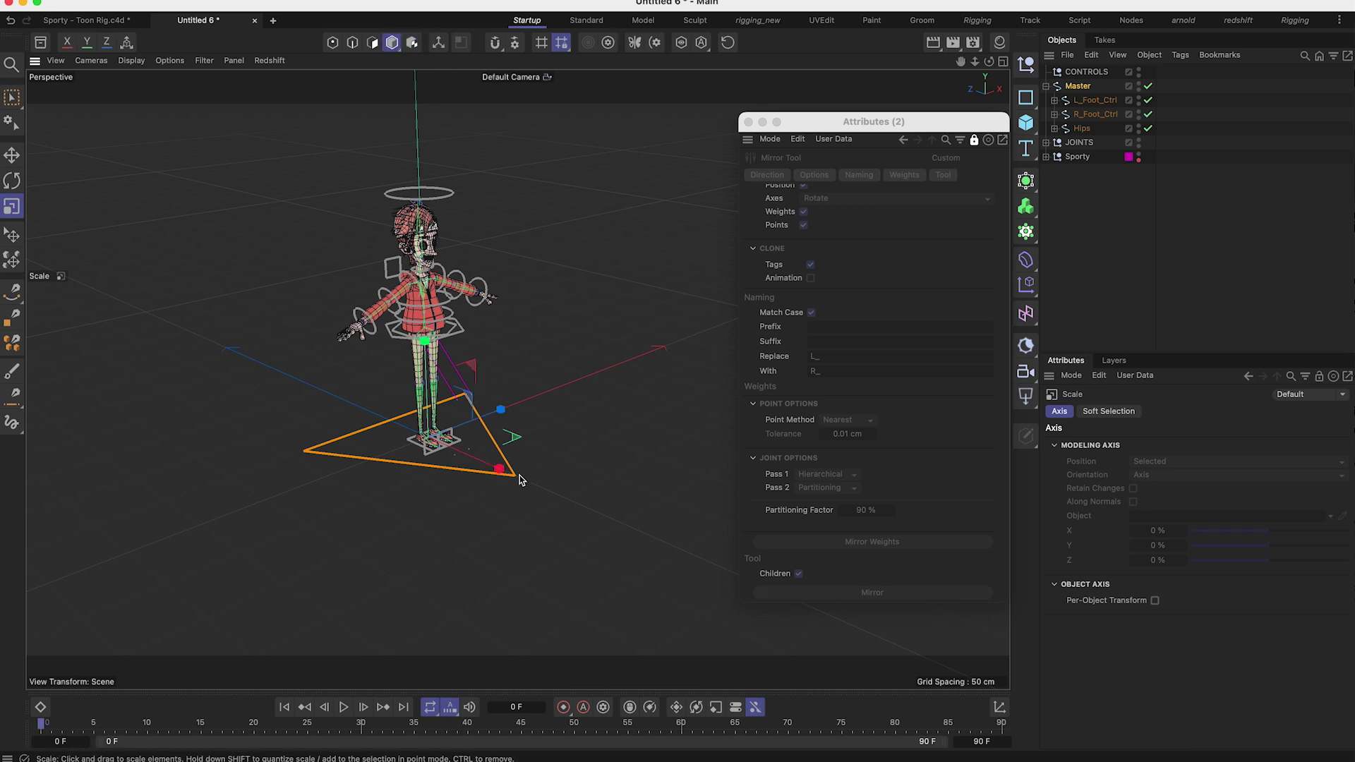
Step: Try moving the Master controller to test the whole rig, and undo the move
key(e)
drag(502, 427, 589, 376)
key(super+z)
alt+middle_drag(425, 312, 469, 331)
scroll(469, 332, up, 3)
scroll(469, 332, up, 2)
Step: Parent Master under the CONTROLS null and collapse the CONTROLS hierarchy
click(1138, 199)
drag(1077, 86, 1086, 72)
click(1189, 248)
click(1046, 71)
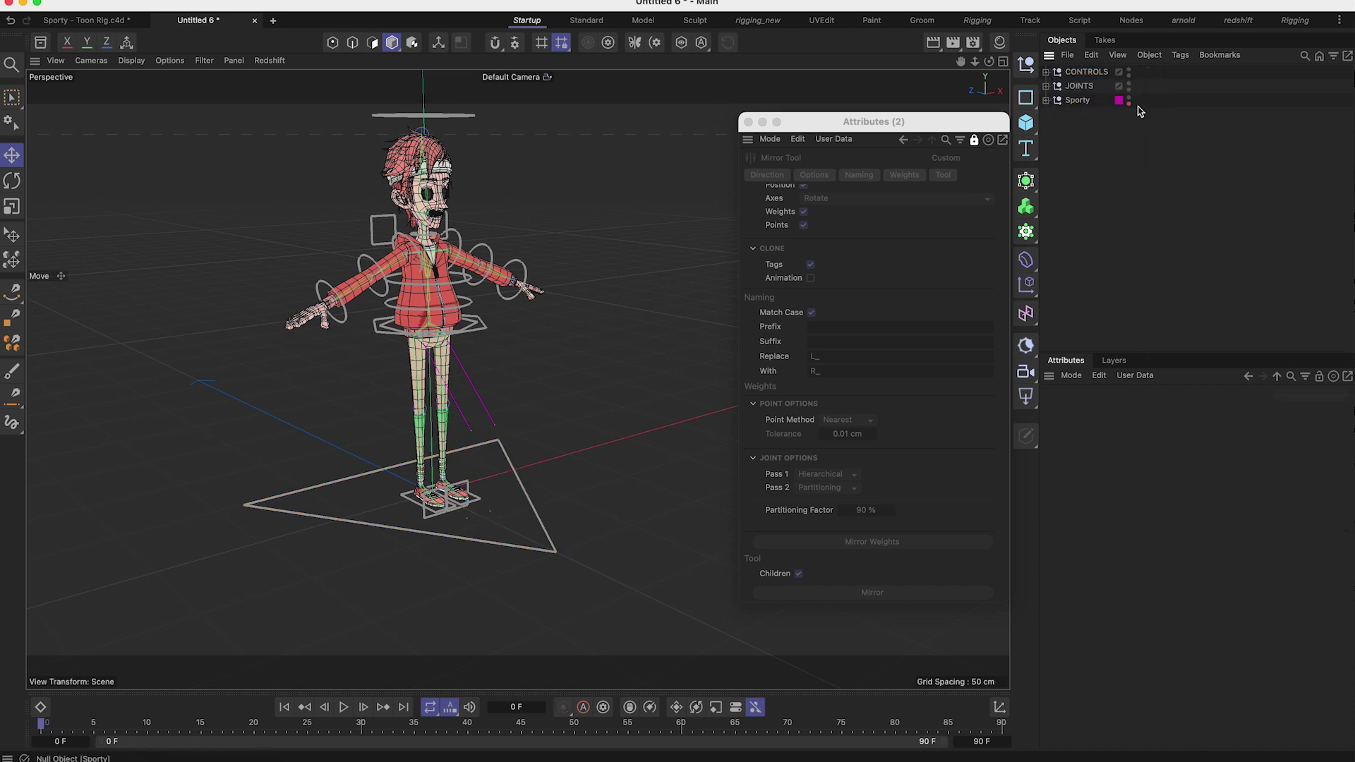
Step: Expand the Sporty group to list its meshes and review the contents of the JOINTS and CONTROLS groups
click(1047, 100)
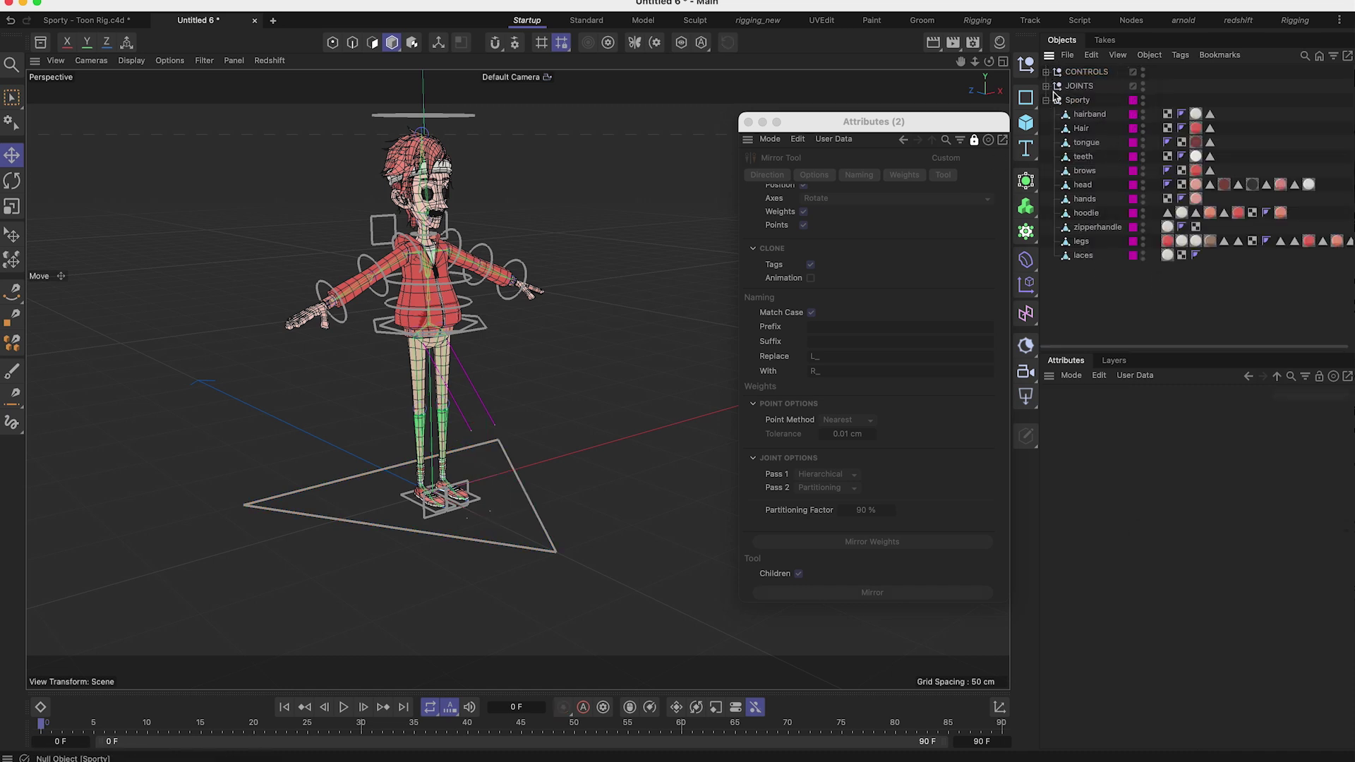
click(1046, 85)
click(1046, 86)
click(1046, 71)
click(1047, 71)
click(1080, 86)
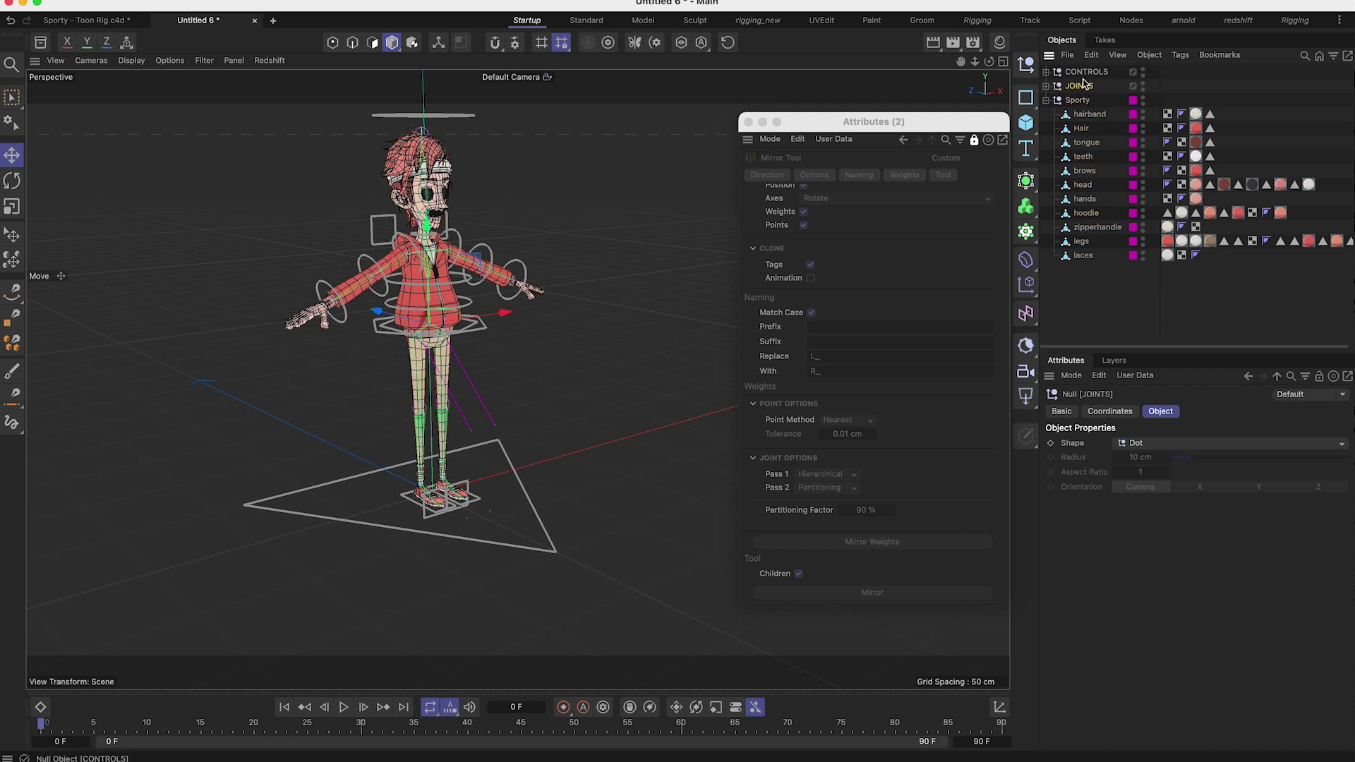
click(1047, 71)
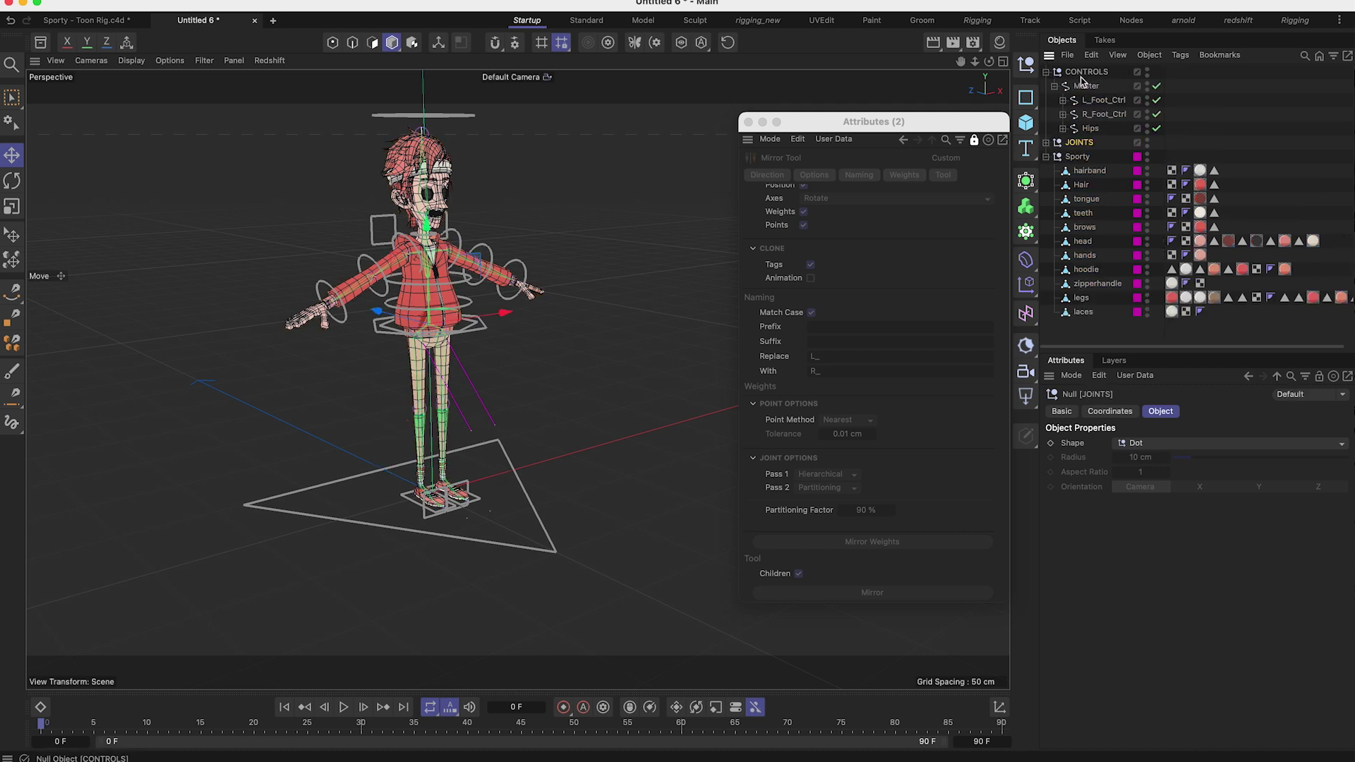
click(1046, 71)
Step: Select CONTROLS and JOINTS with all their children and apply Freeze All to their coordinates
click(1077, 72)
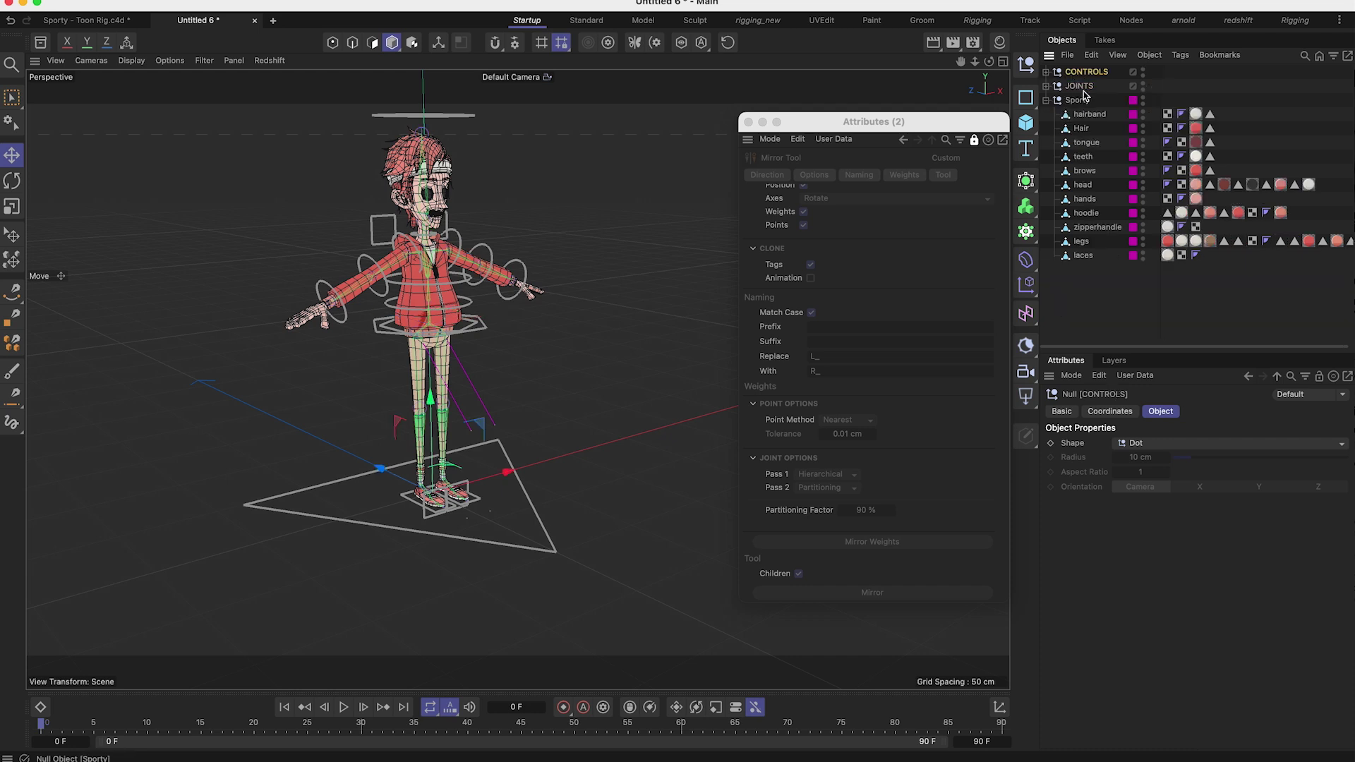
shift+click(1083, 87)
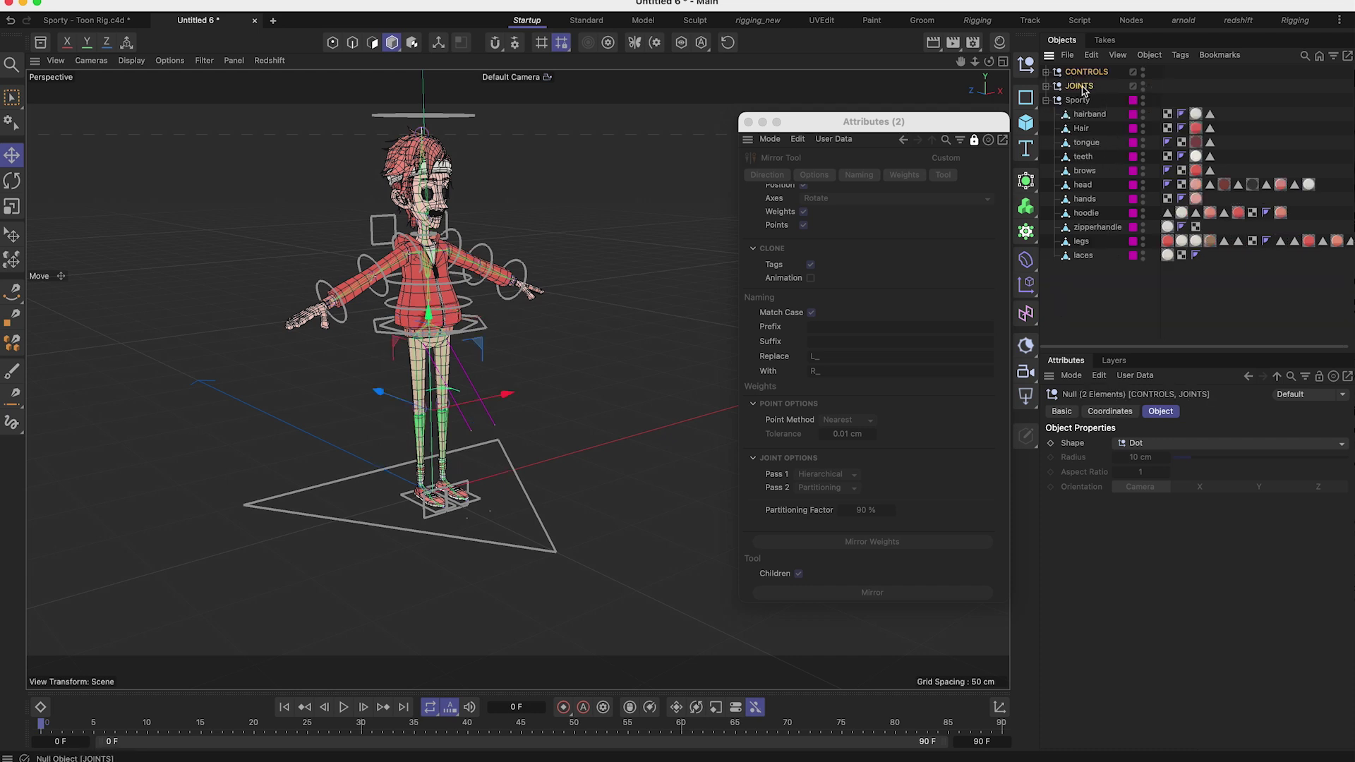
right_click(1083, 88)
click(1143, 417)
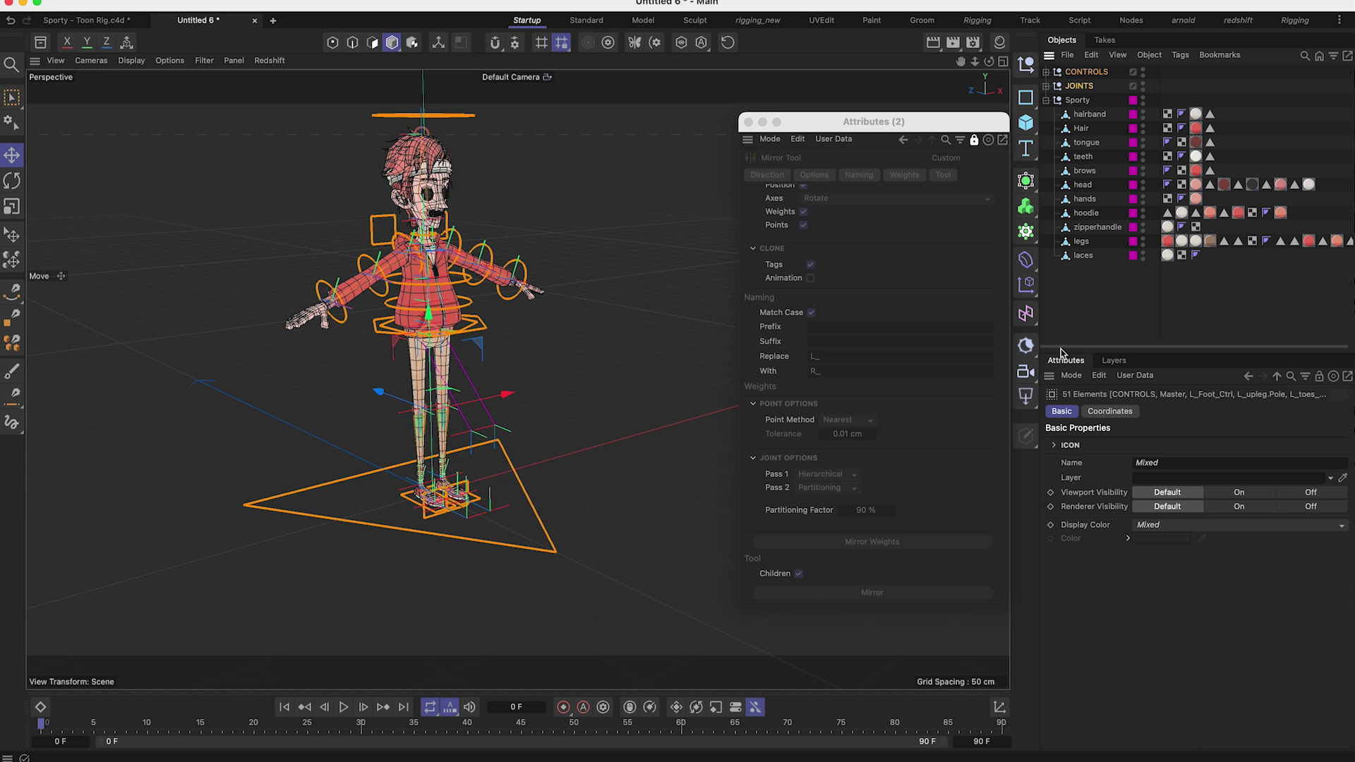
click(1109, 410)
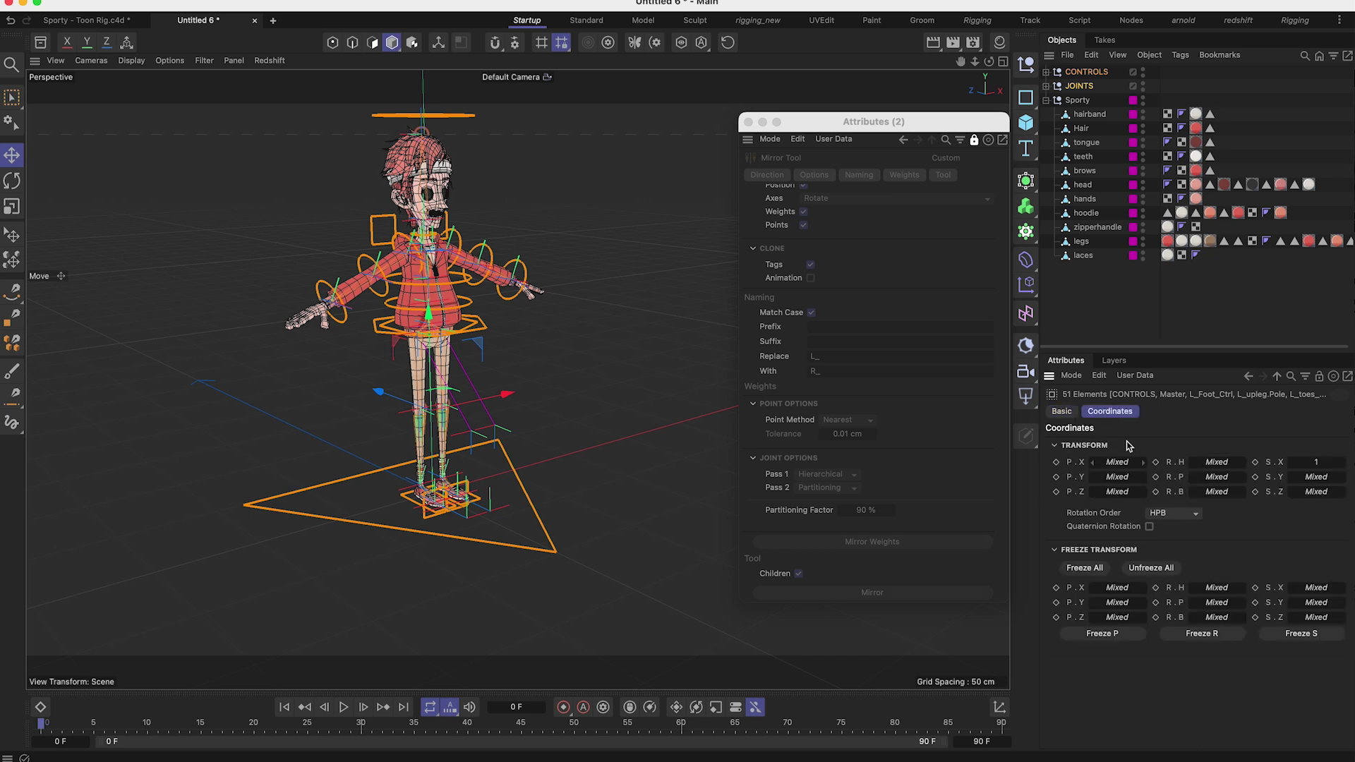
click(1087, 568)
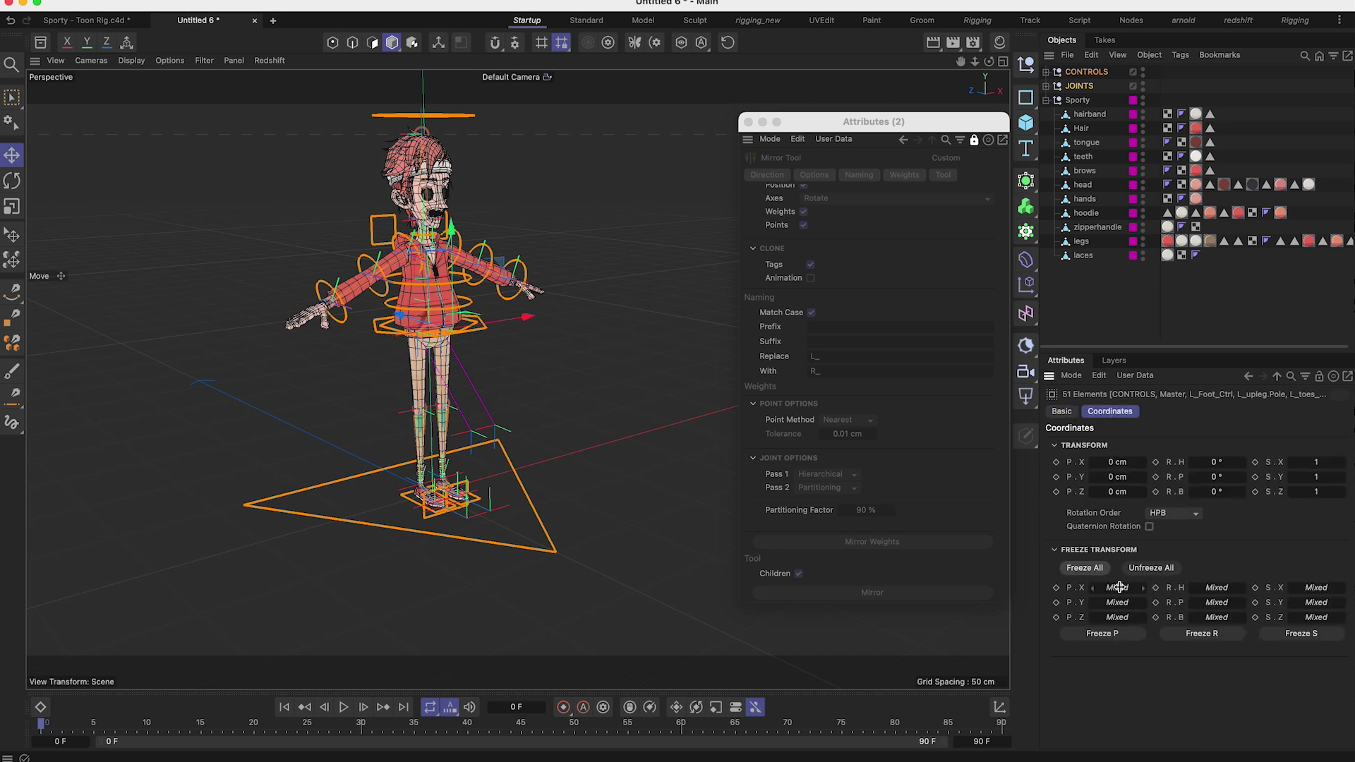
click(1166, 302)
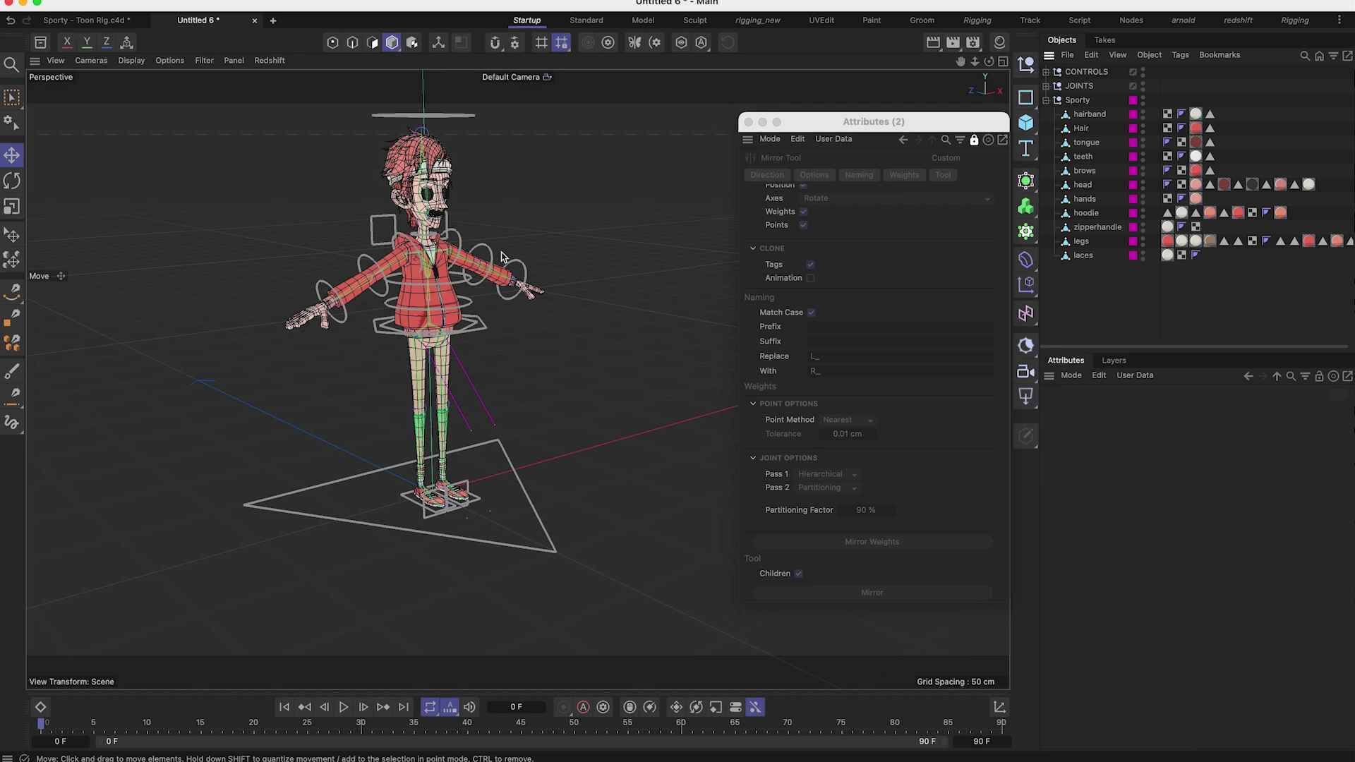
Step: Examine the joints and controllers on the character's torso, arms and legs up close and from several angles
scroll(462, 254, up, 10)
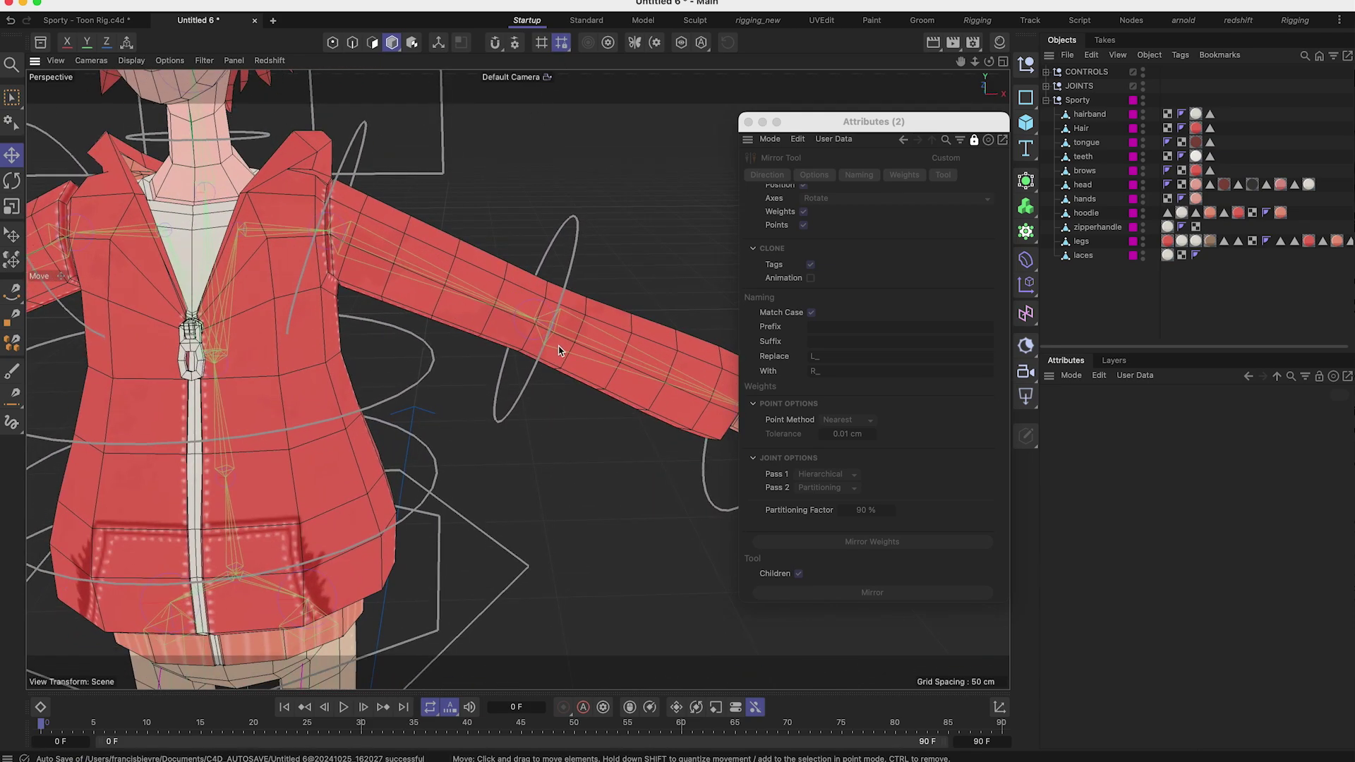
scroll(457, 261, down, 10)
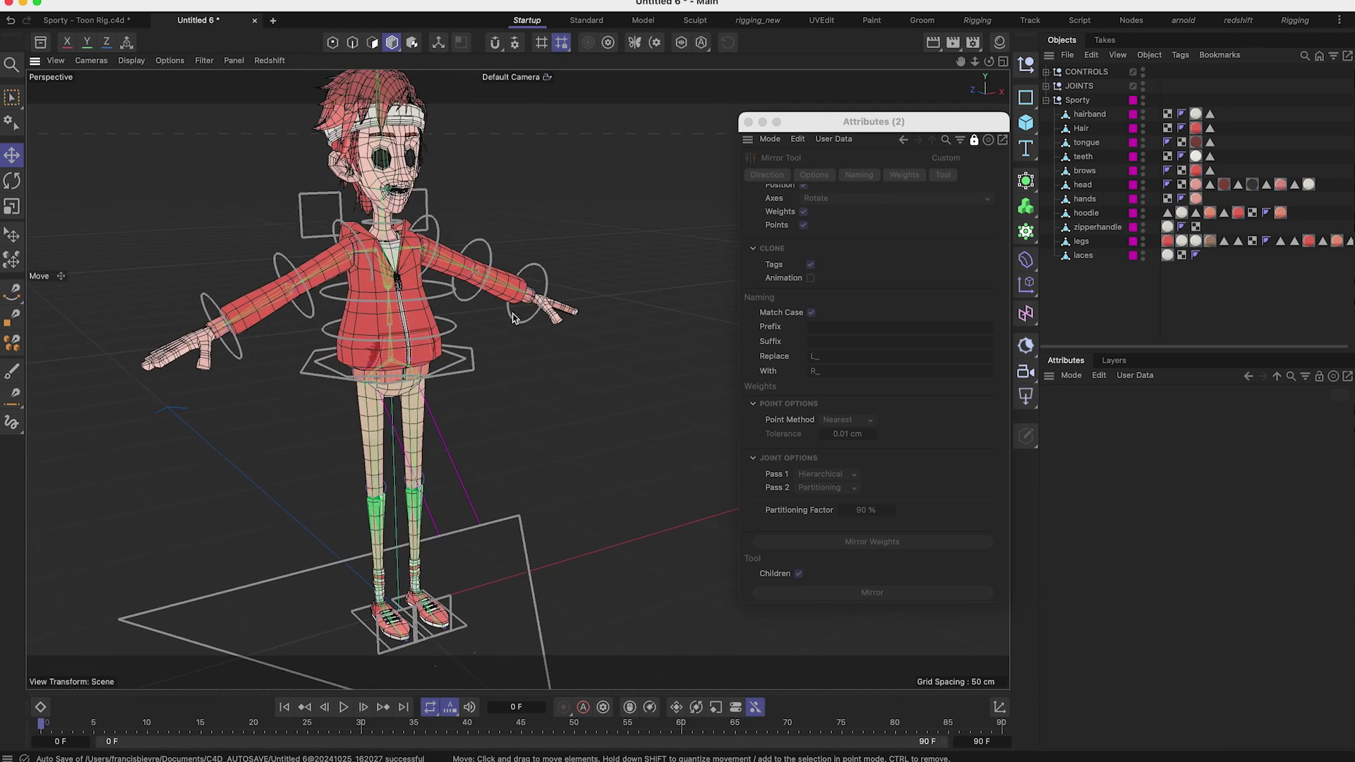
scroll(460, 291, down, 5)
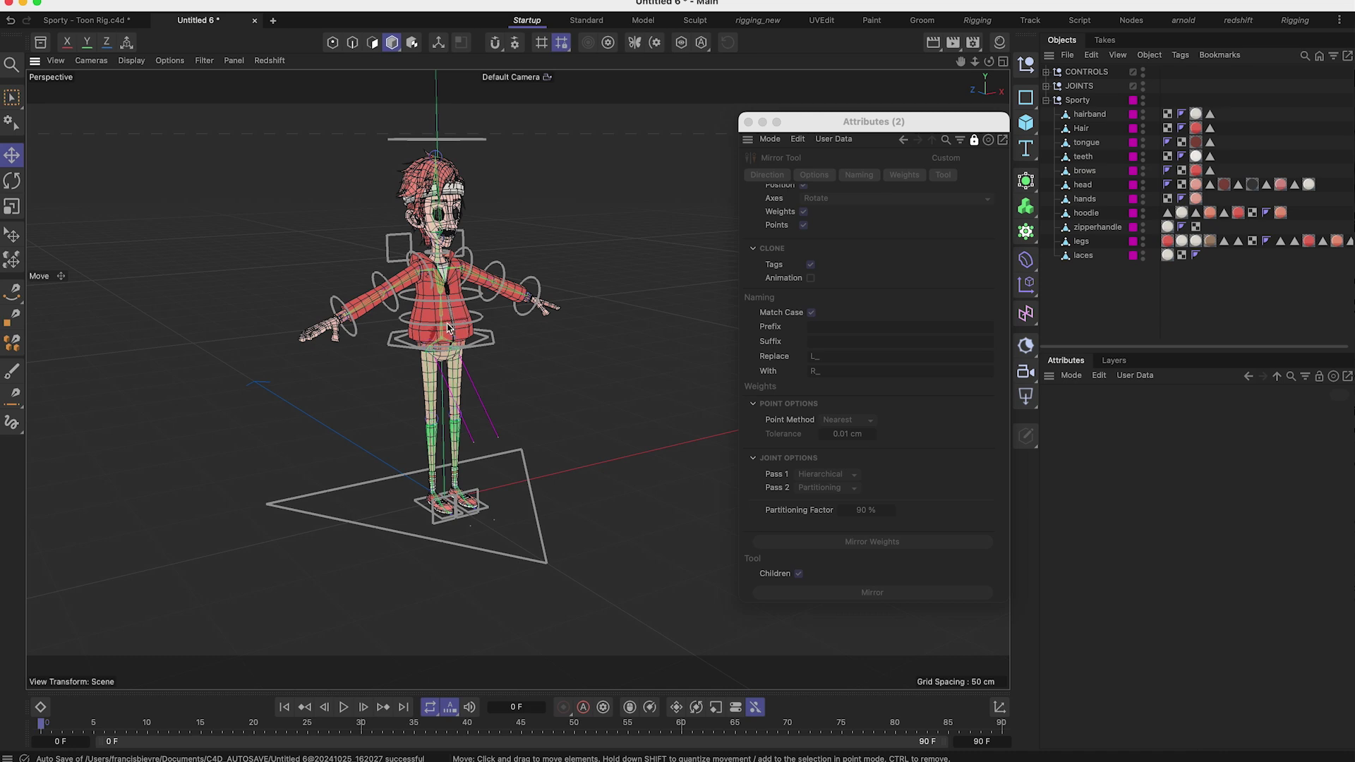
scroll(447, 325, up, 5)
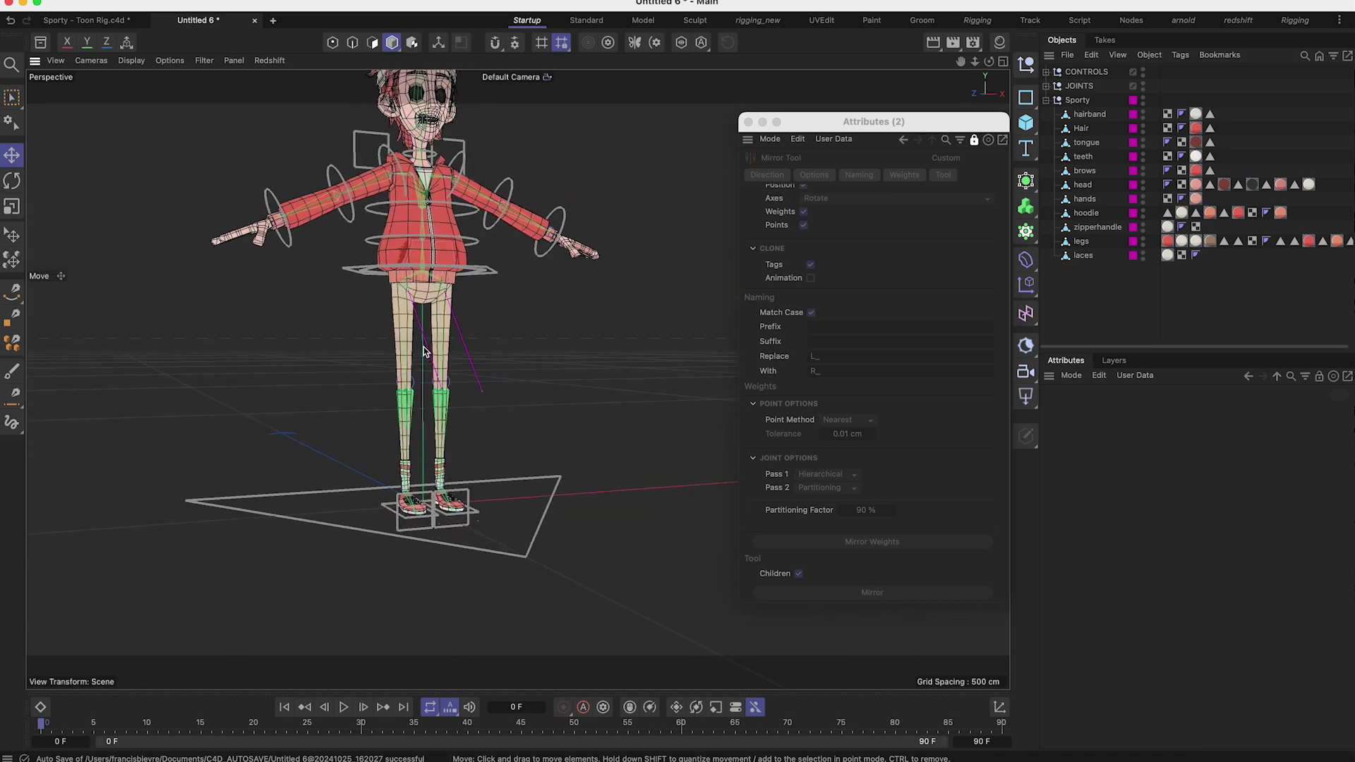
scroll(423, 351, up, 10)
alt+drag(395, 367, 277, 340)
alt+drag(414, 404, 377, 379)
alt+drag(406, 445, 393, 369)
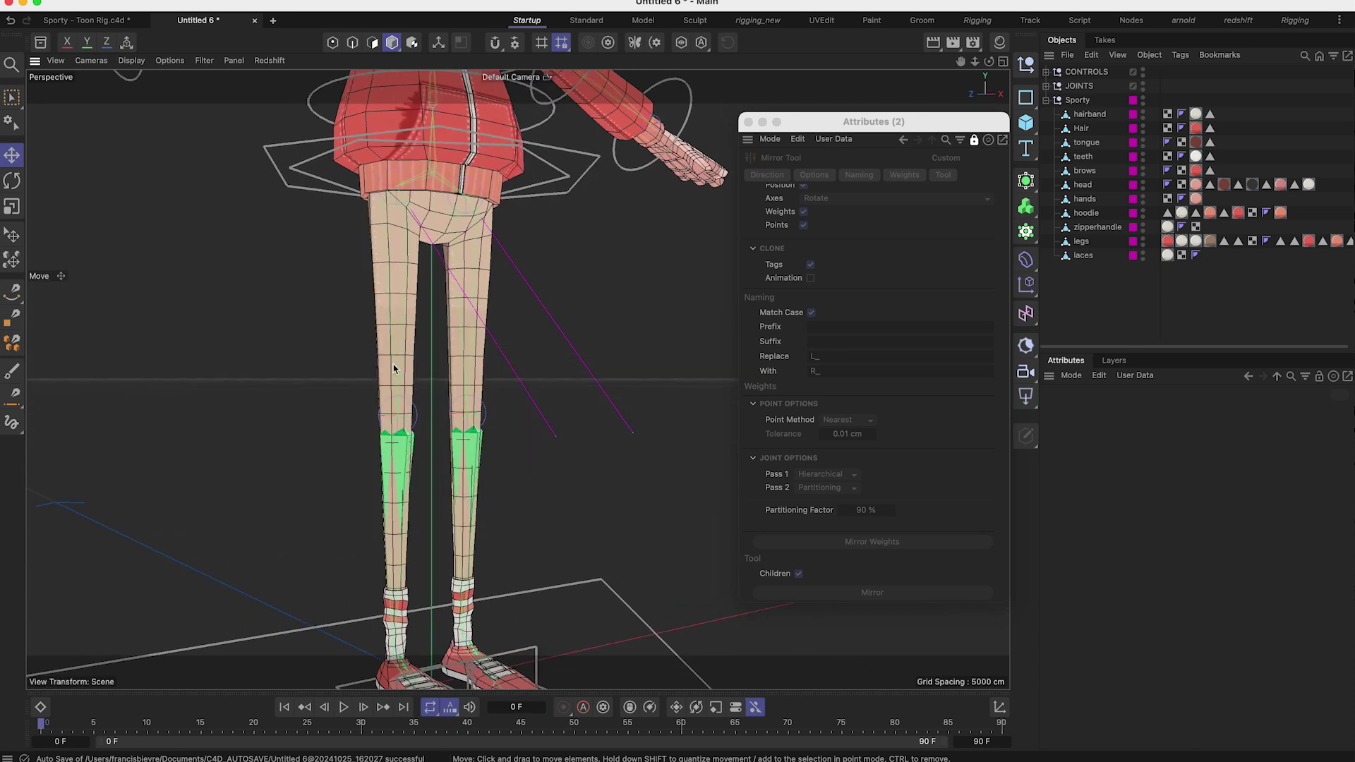
alt+right_drag(393, 369, 397, 472)
alt+drag(397, 472, 399, 399)
alt+middle_drag(399, 399, 421, 445)
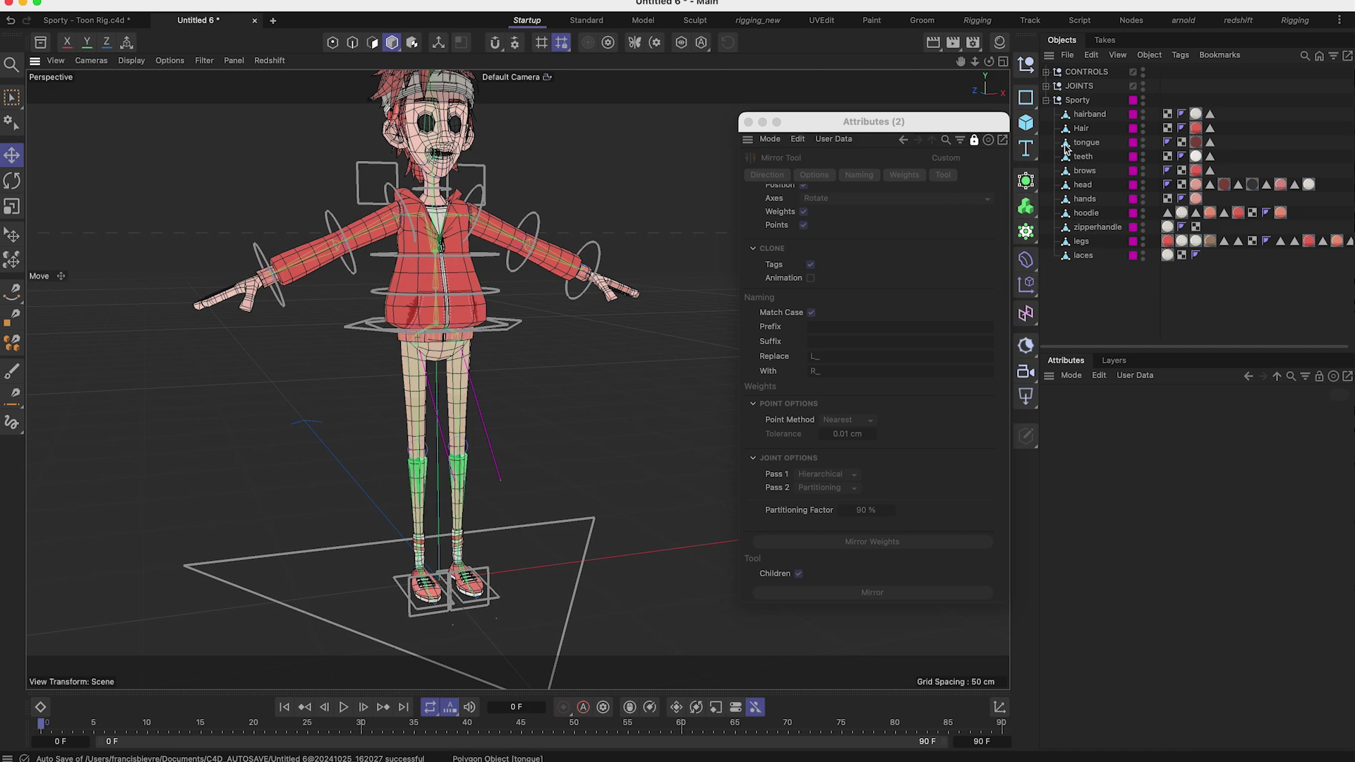
Step: Look over the hairband and Hair meshes, and delete the tongue mesh from the Sporty group
click(1089, 113)
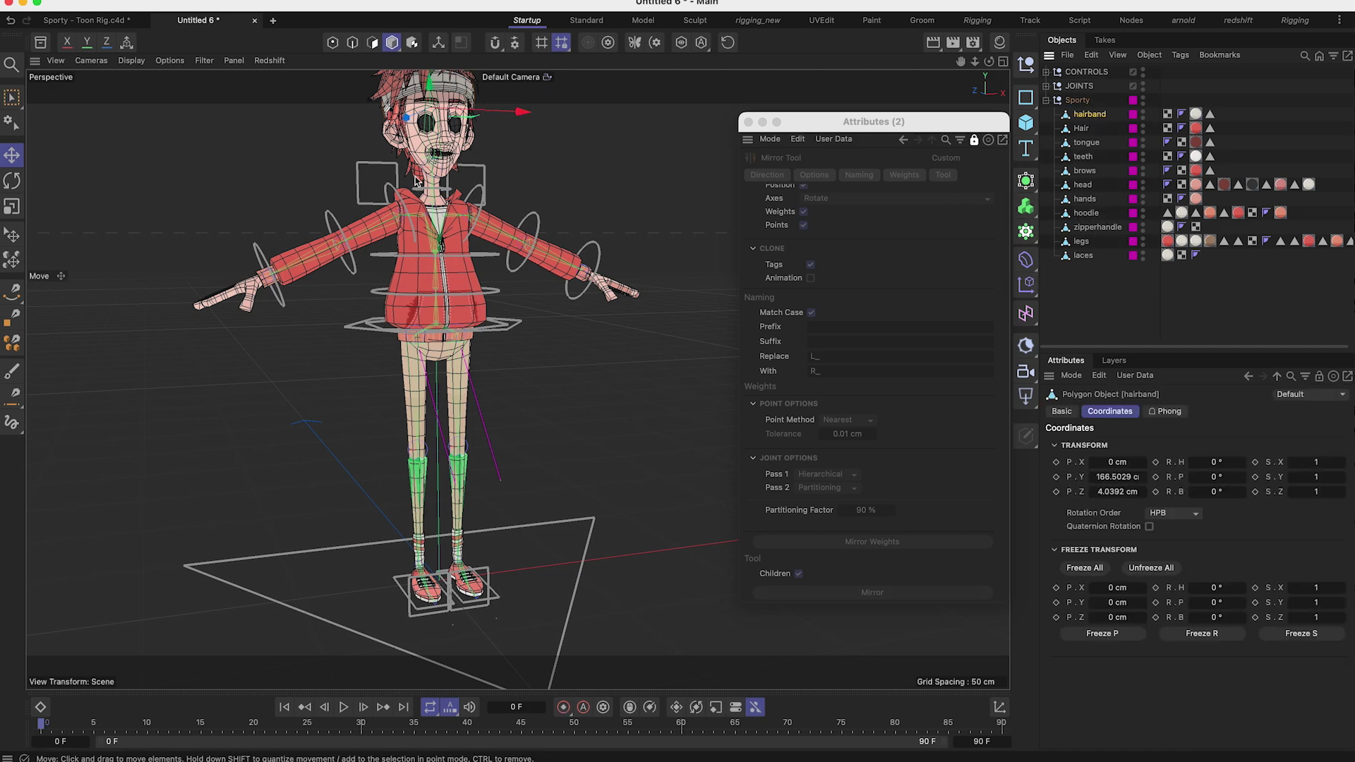
key(o)
click(1081, 128)
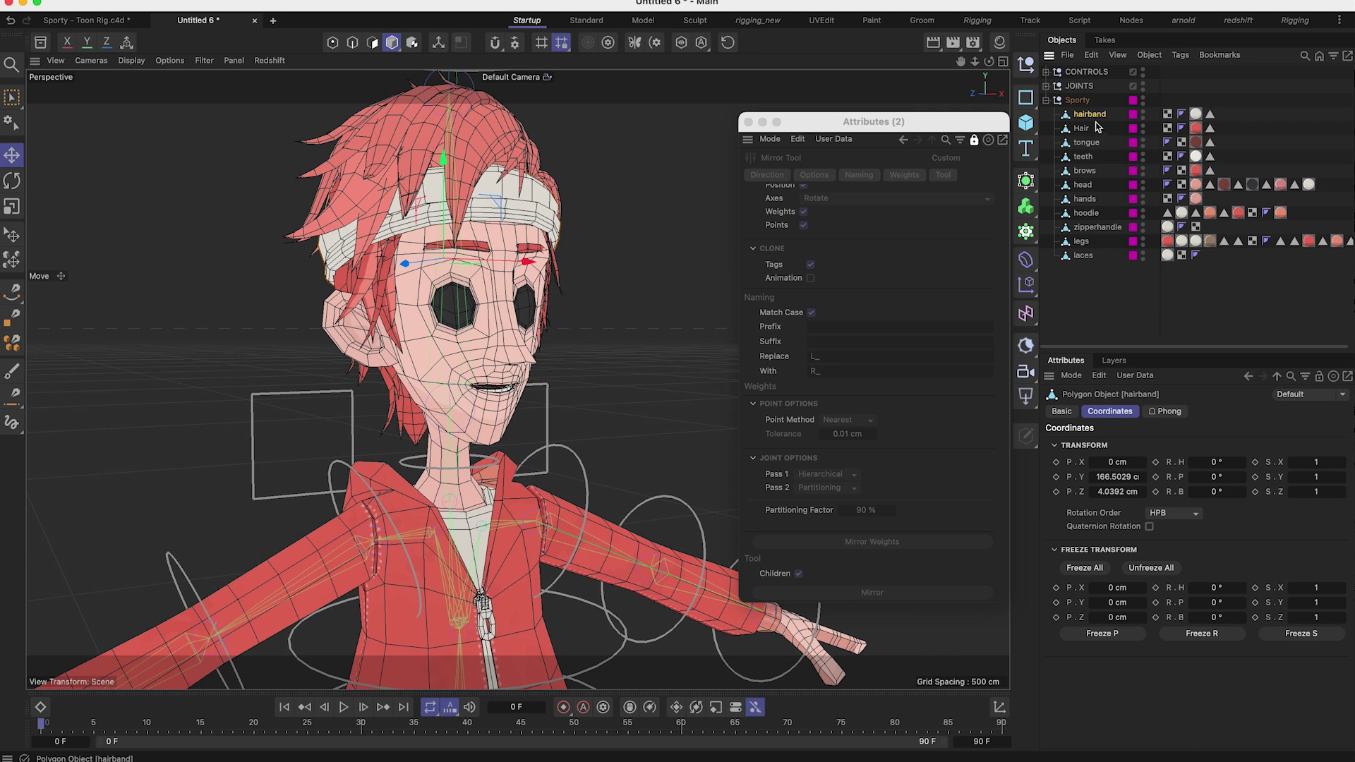
click(1087, 142)
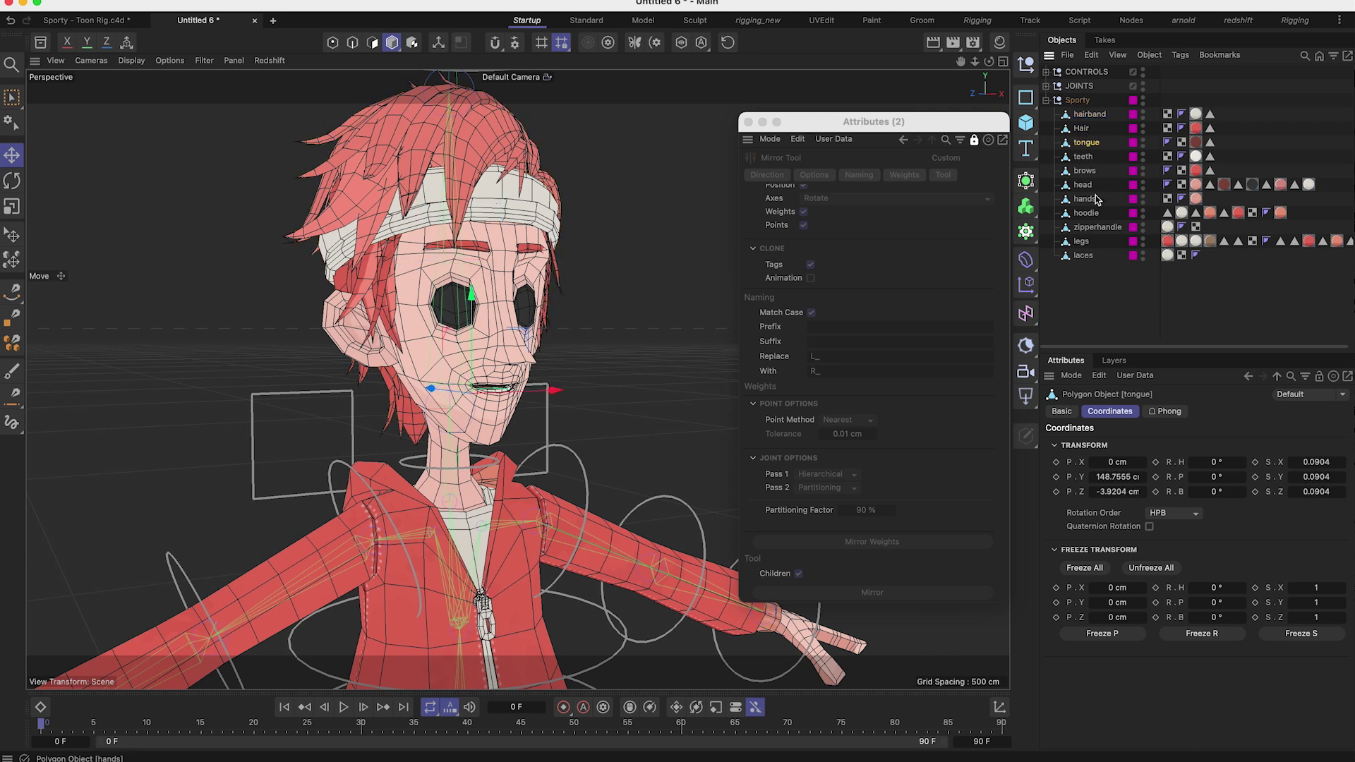
key(Delete)
Step: Review the teeth, brows, head, hands and hoodie meshes one by one, temporarily hiding the head to look inside it
click(1087, 144)
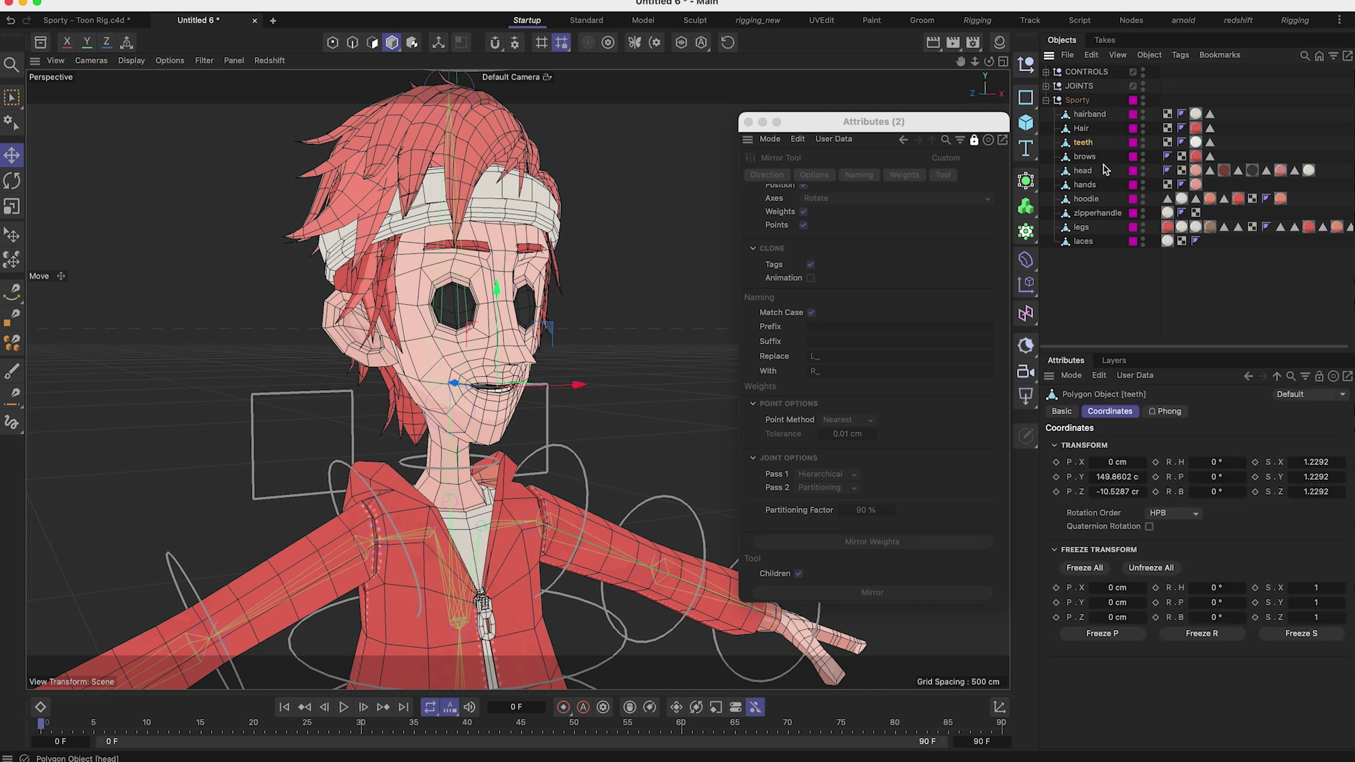
click(1085, 158)
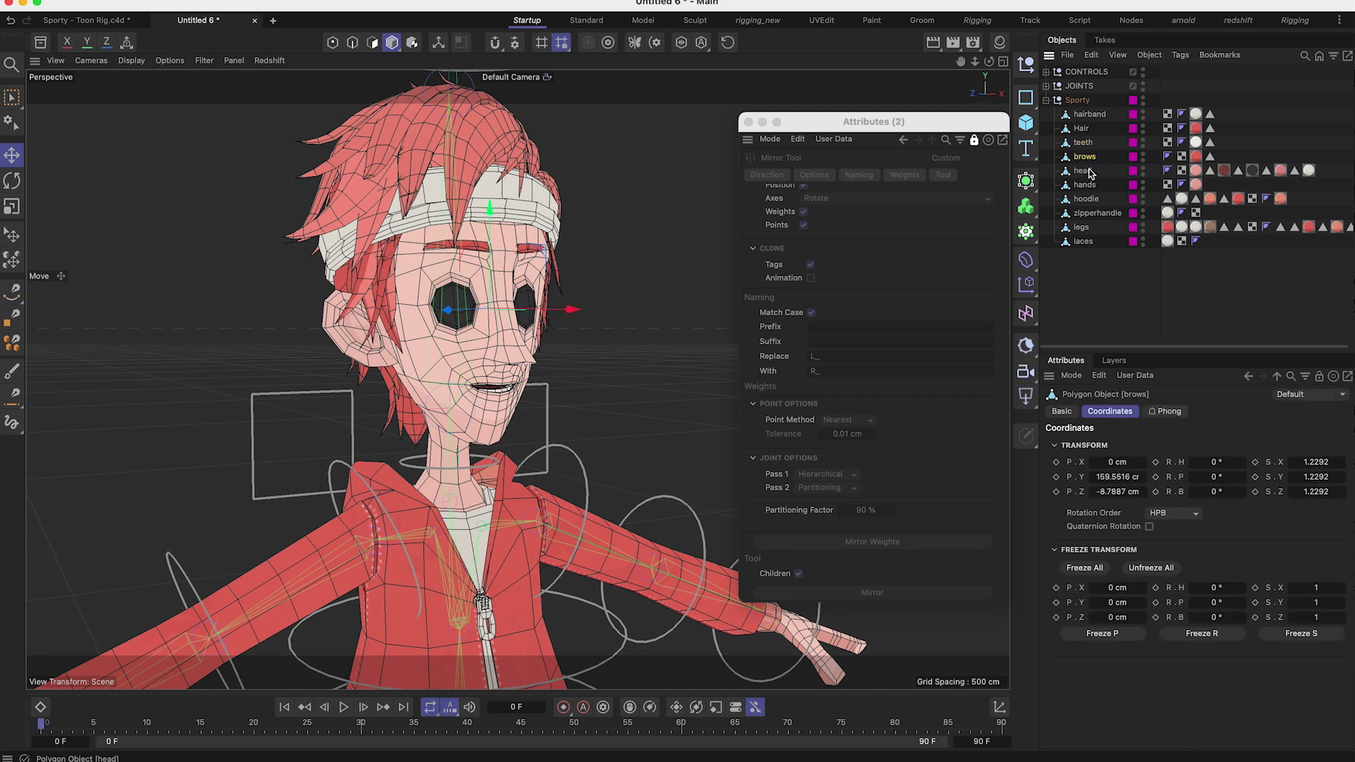
click(1083, 172)
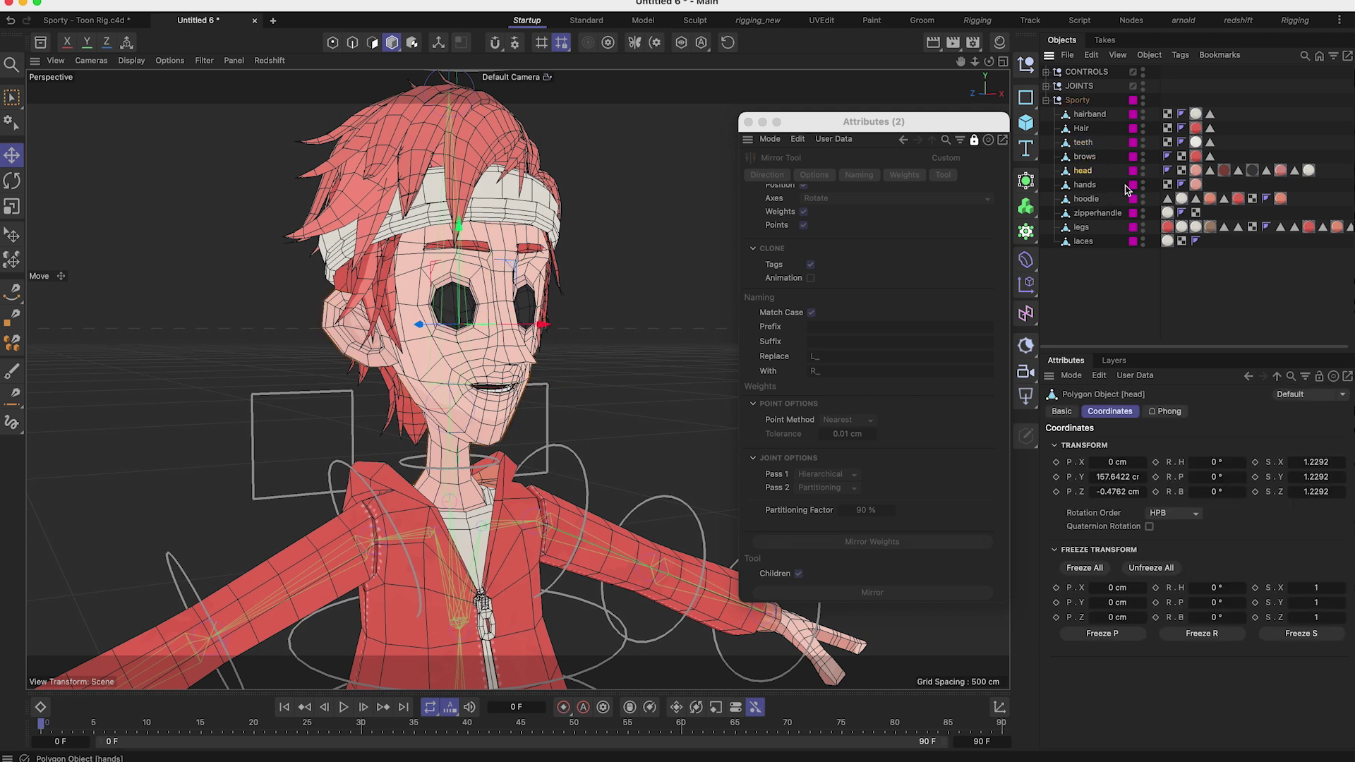
click(1141, 168)
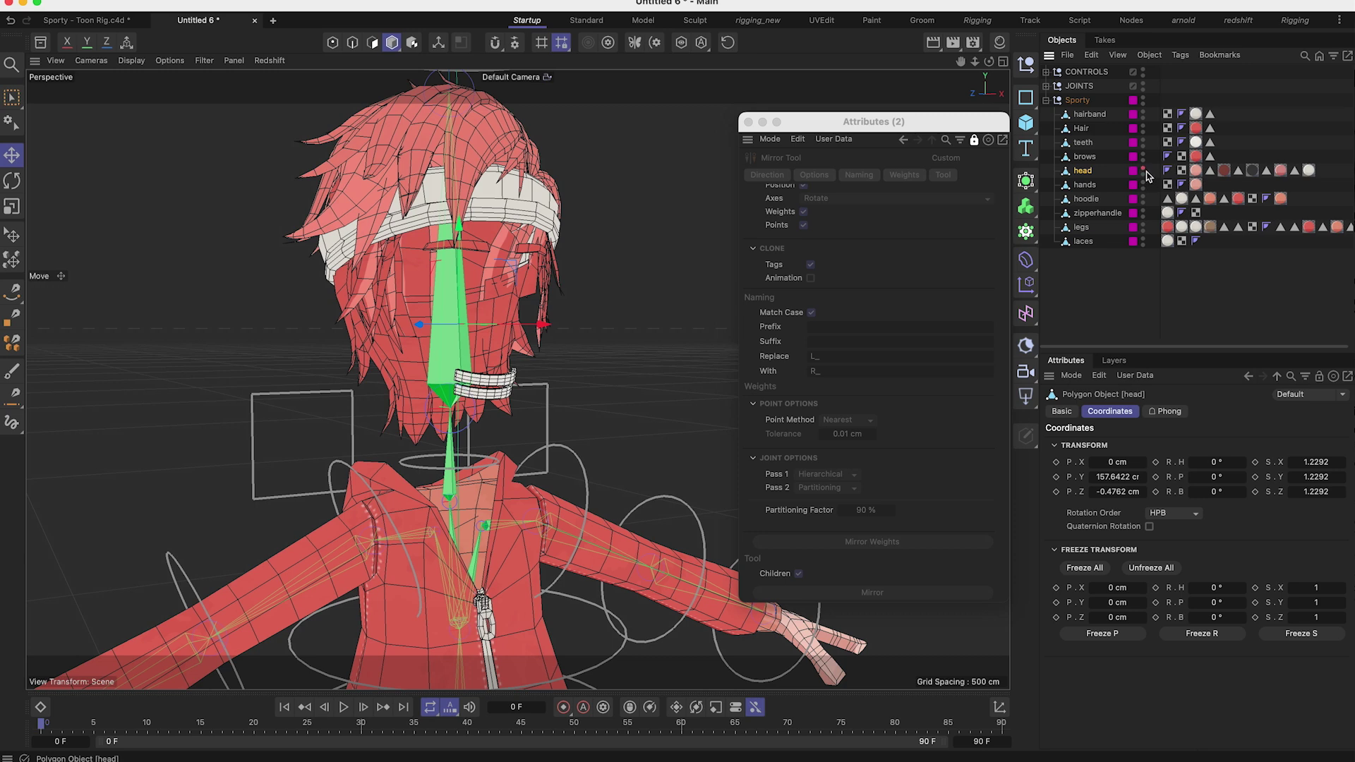
click(1142, 168)
click(1084, 185)
scroll(536, 528, down, 5)
alt+drag(482, 432, 466, 436)
click(1086, 201)
Step: Inspect the zipperhandle mesh on the hoodie up close and delete it from the Sporty group
click(1097, 214)
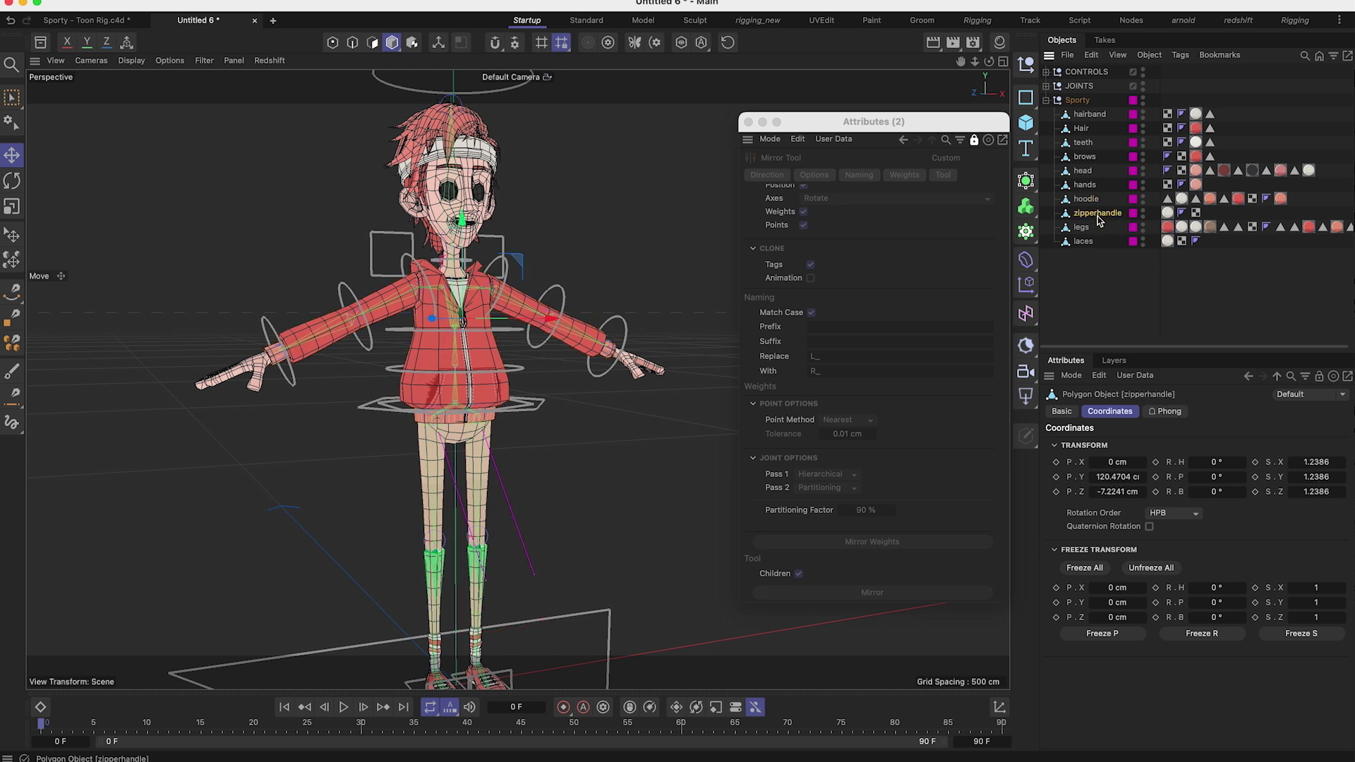
mouse_move(1092, 220)
mouse_down()
mouse_move(1102, 254)
mouse_move(1095, 240)
mouse_up()
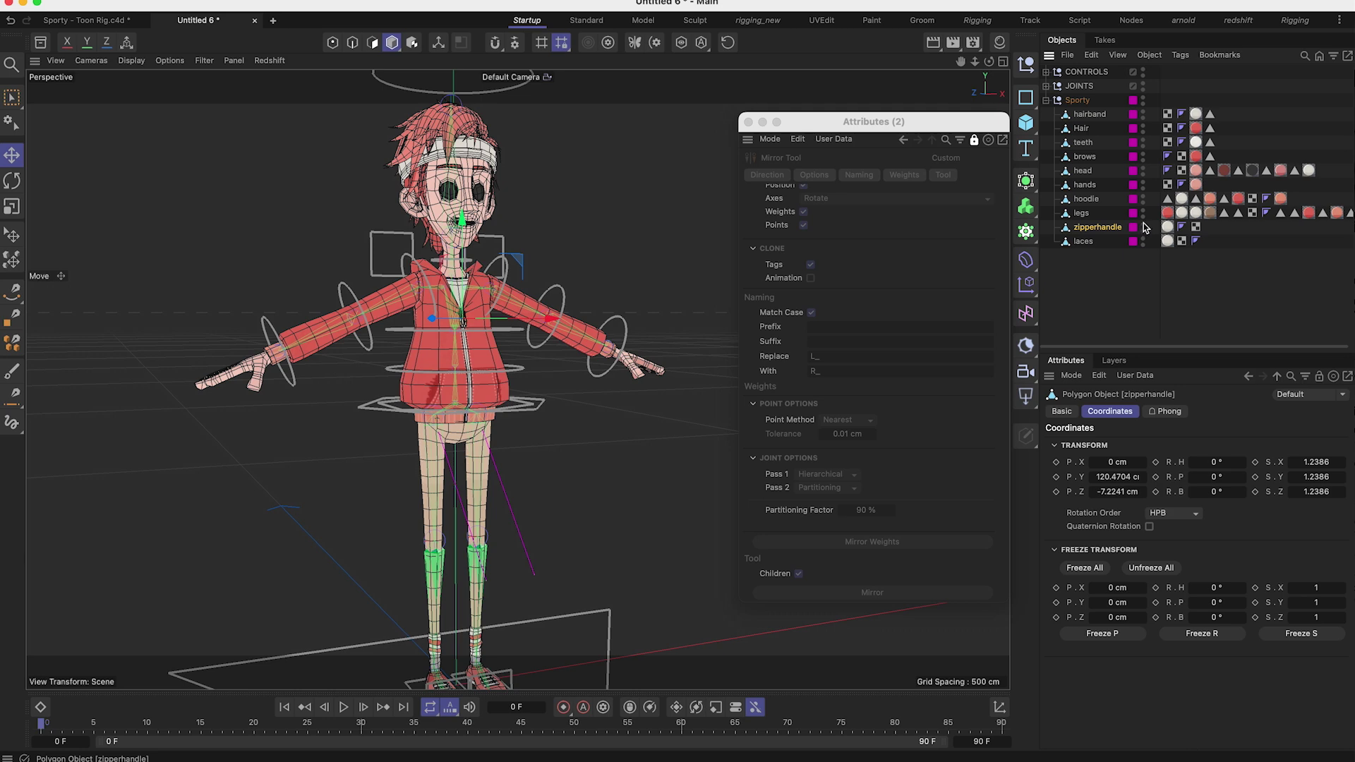
key(o)
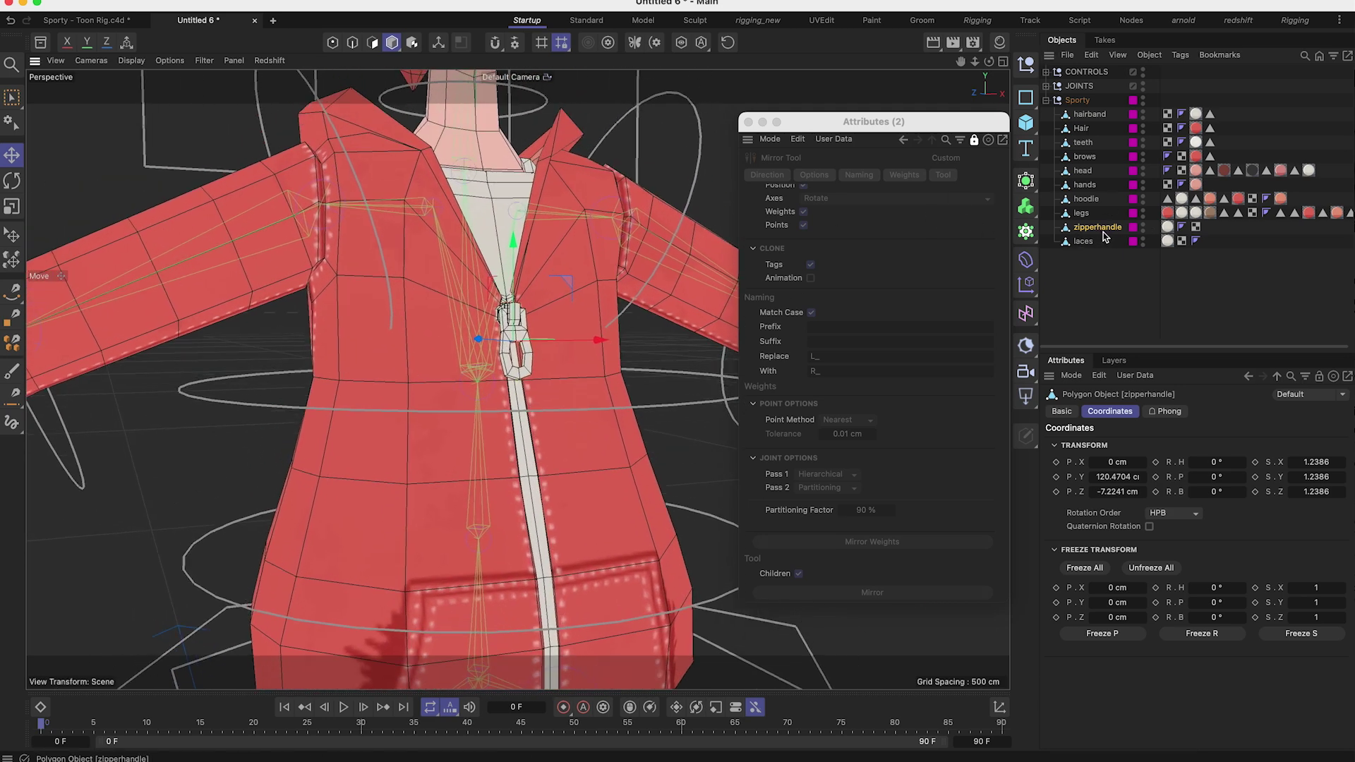
alt+drag(522, 321, 638, 327)
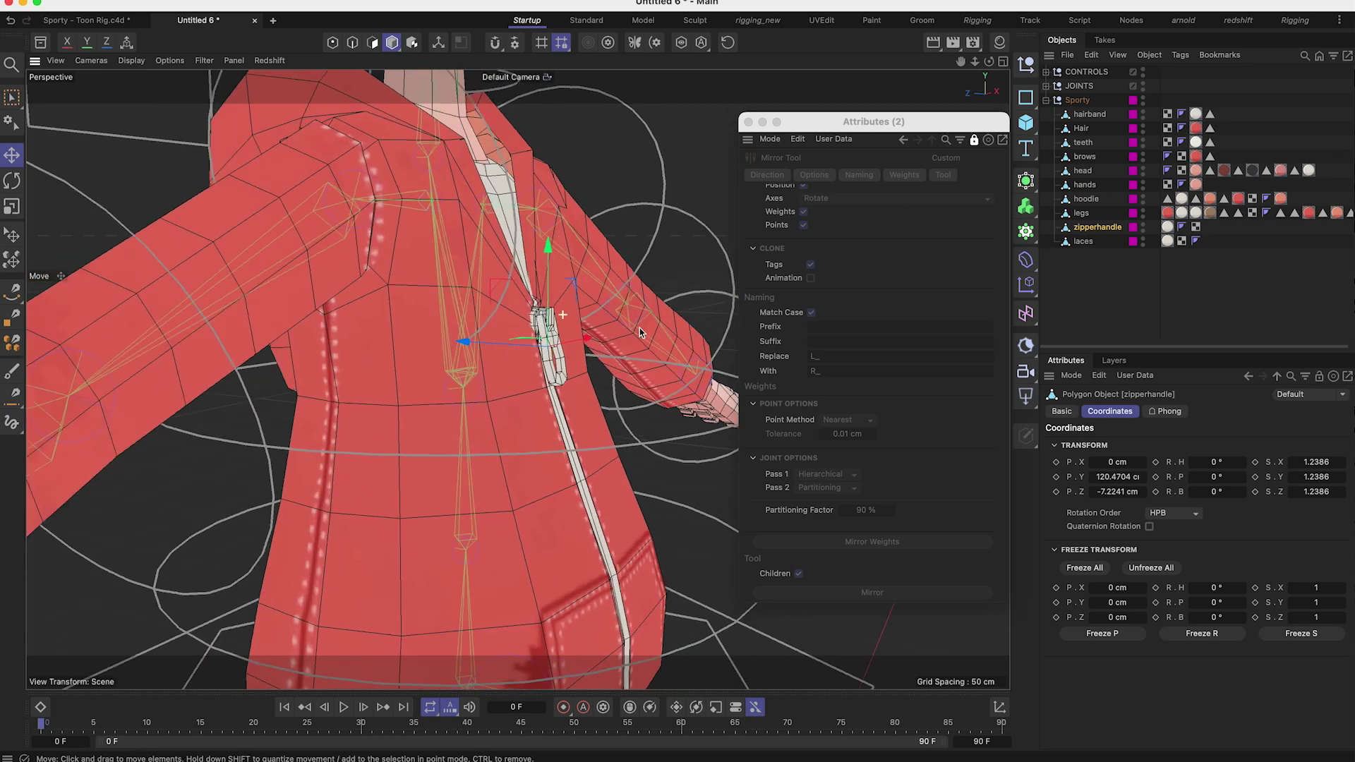
scroll(570, 310, up, 3)
scroll(589, 289, up, 1)
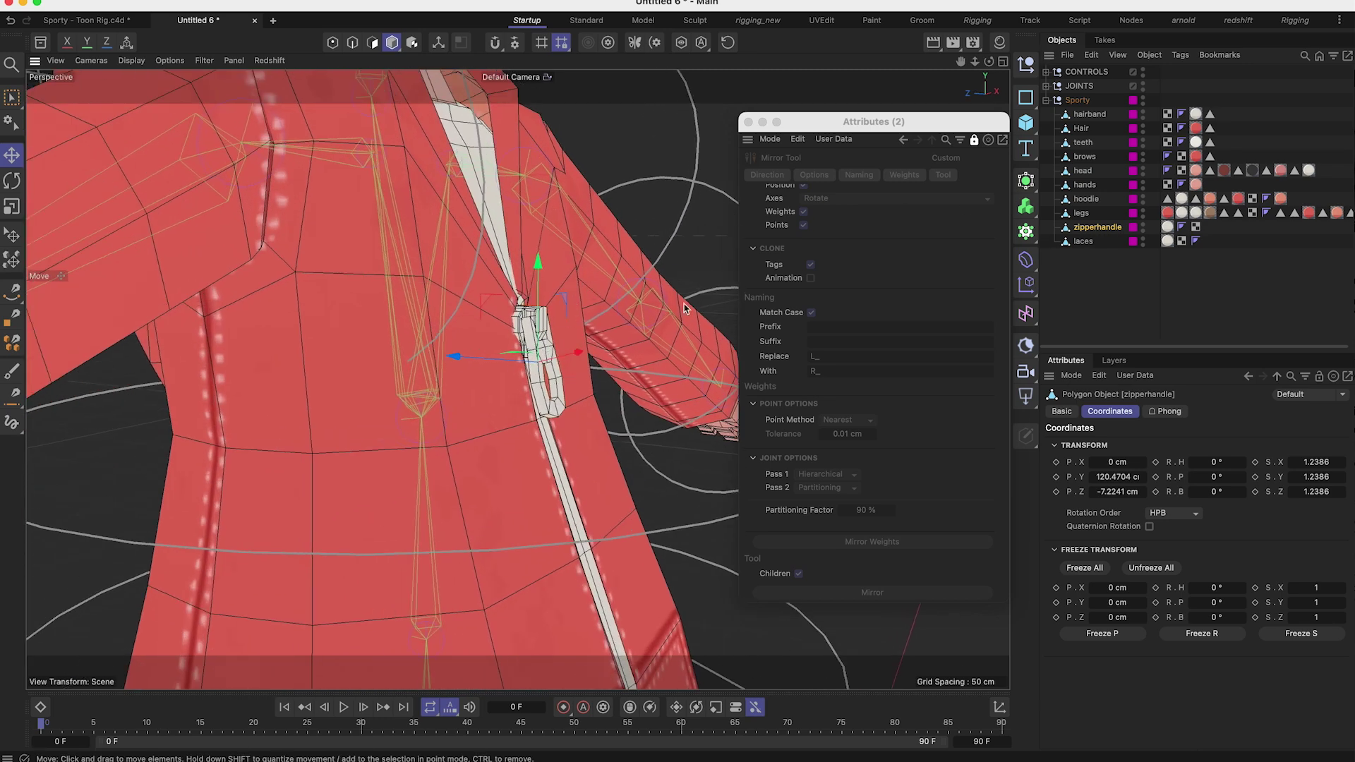
key(Delete)
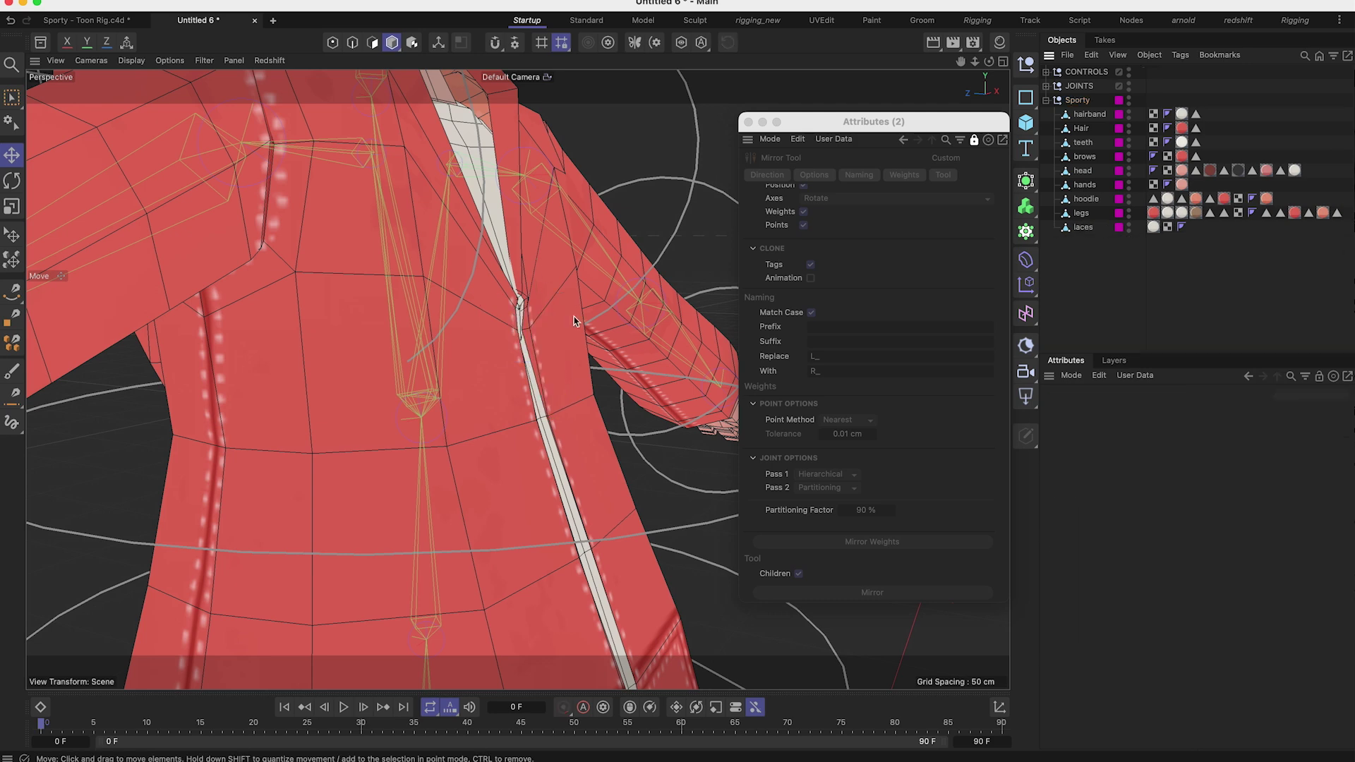
Step: Bring the whole character back into view and close the floating Mirror Tool attributes window
scroll(543, 290, down, 5)
alt+drag(532, 296, 494, 340)
scroll(494, 339, down, 5)
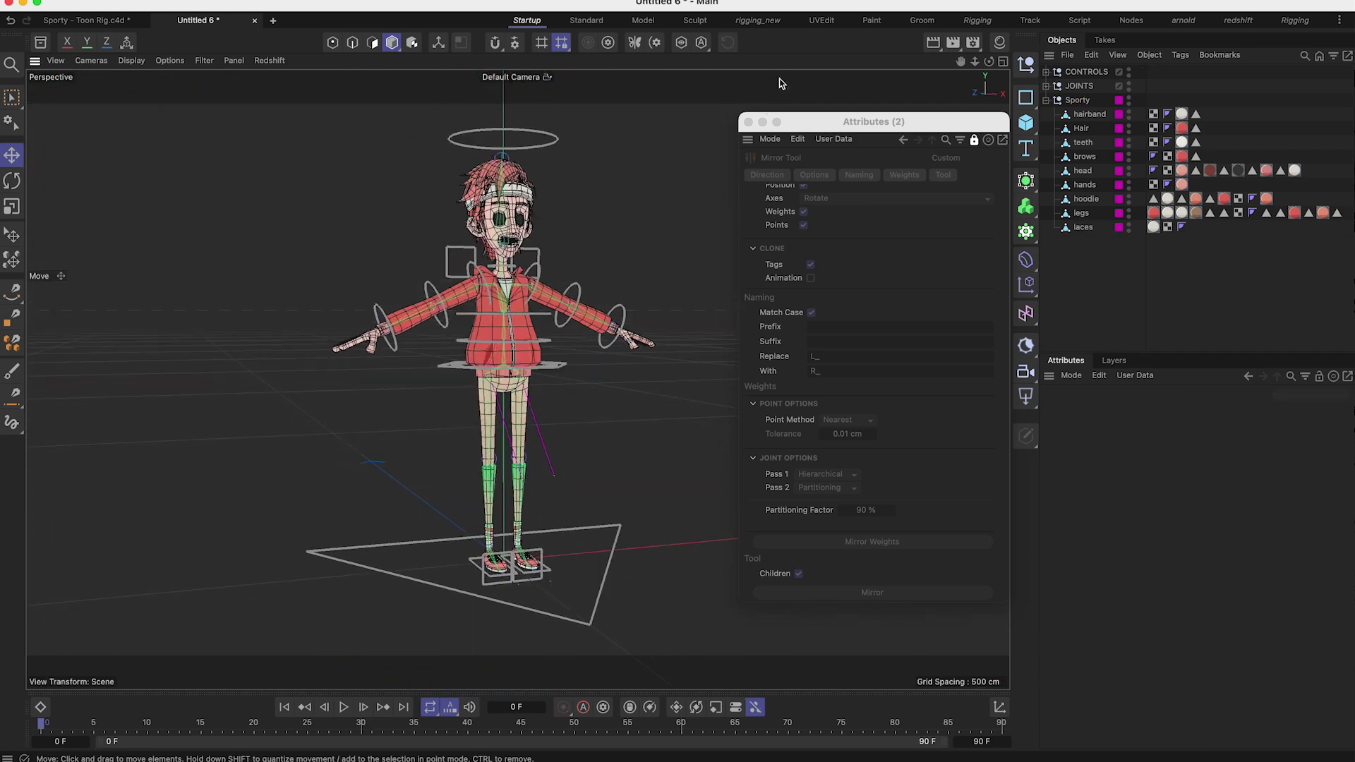
click(749, 122)
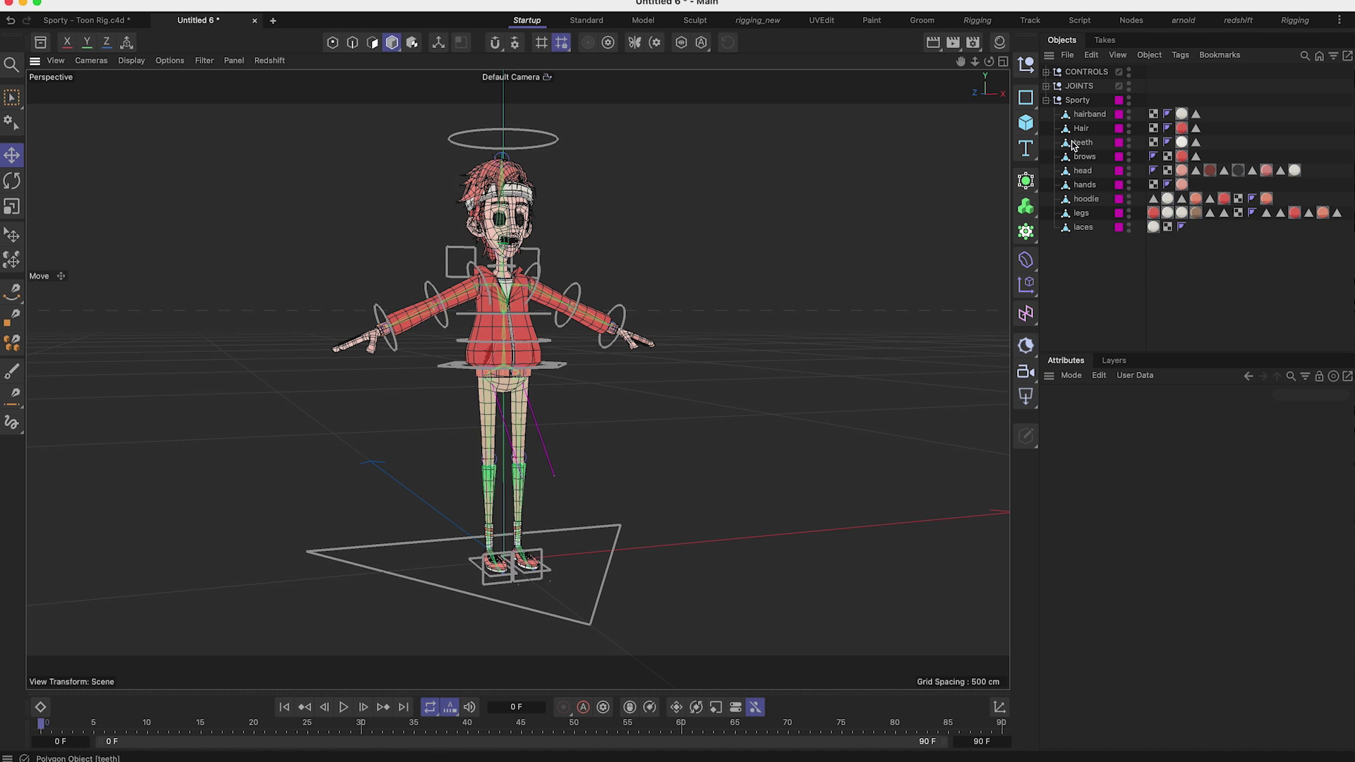
Step: Select all the Sporty meshes from legs up to hairband together, leaving out the laces
click(1082, 215)
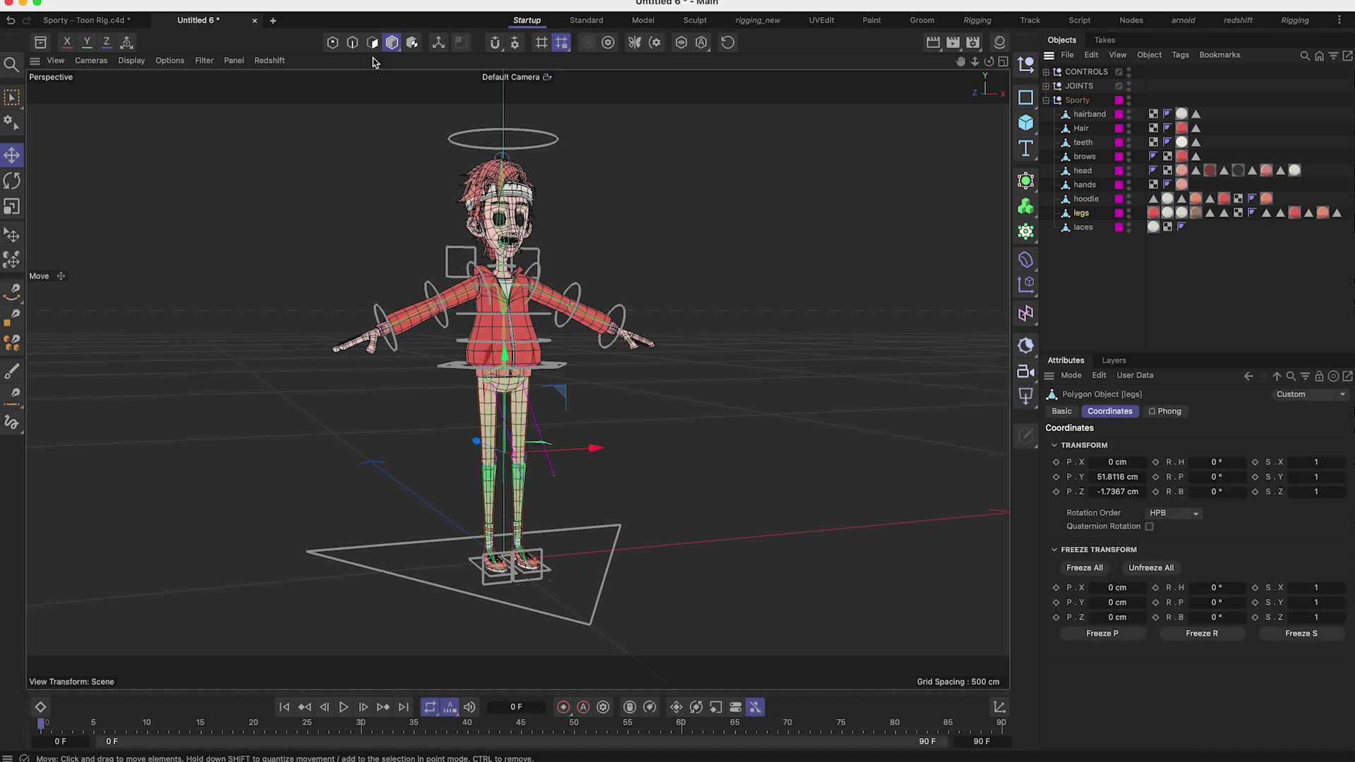
shift+click(1090, 200)
shift+click(1101, 185)
shift+click(1111, 171)
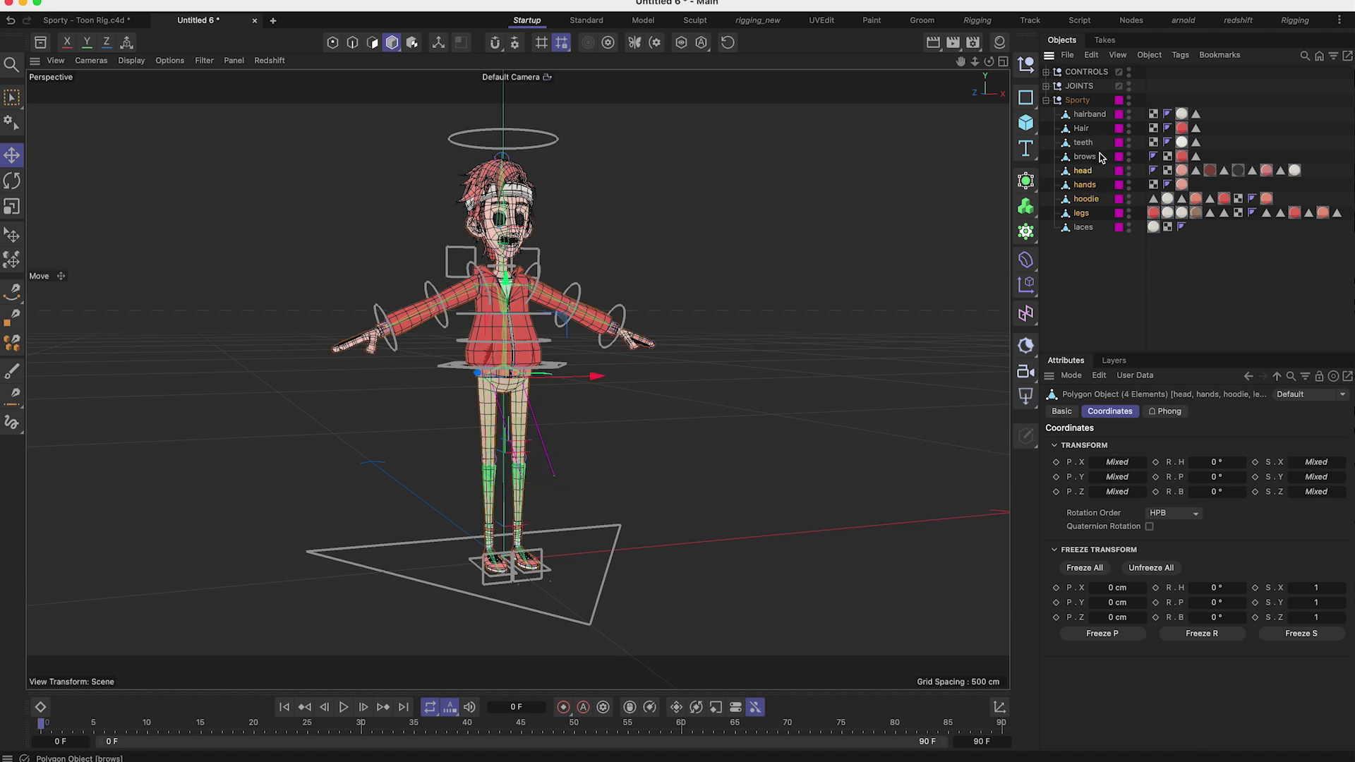
shift+click(1087, 156)
shift+click(1083, 142)
shift+click(1081, 128)
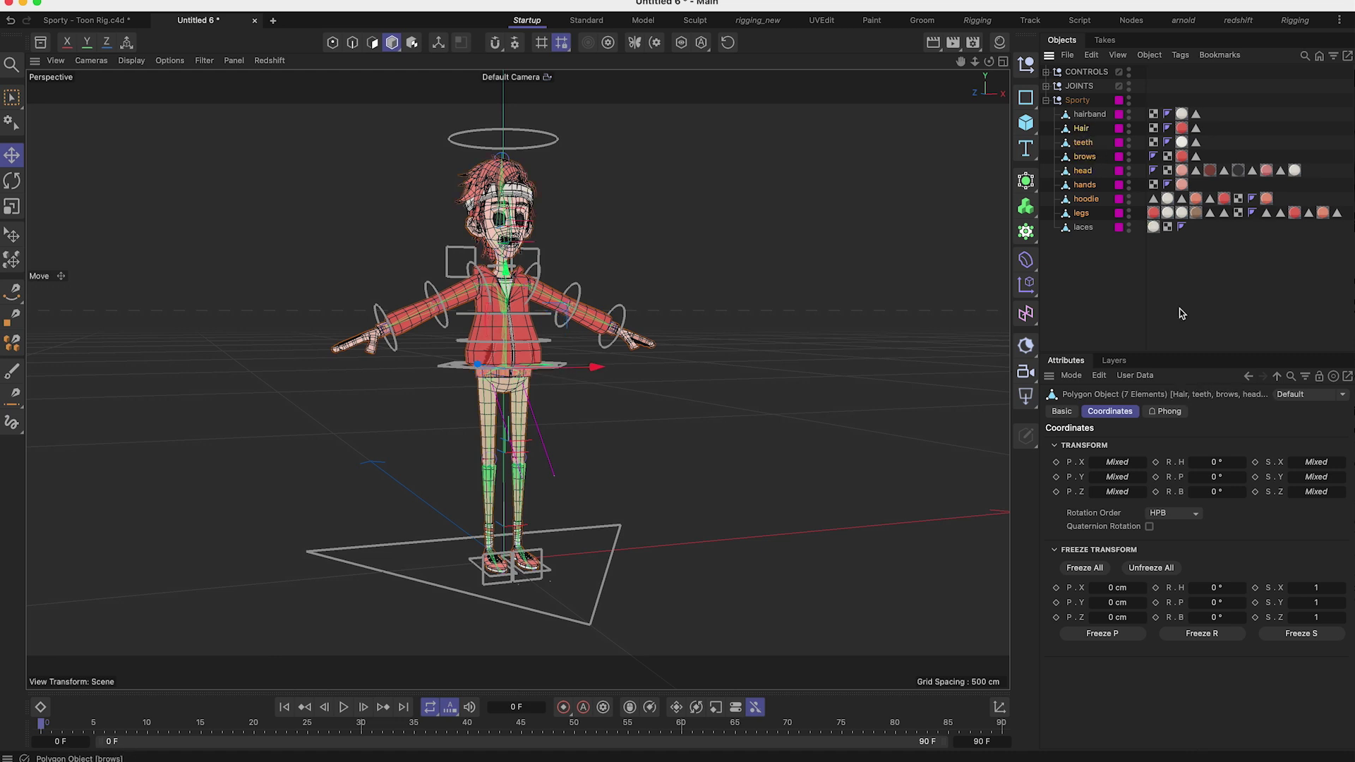
shift+click(1090, 114)
Step: Expand JOINTS and add Hips and both leg chains from upleg to Toes to the selection, skipping the toes_end joints
click(1046, 85)
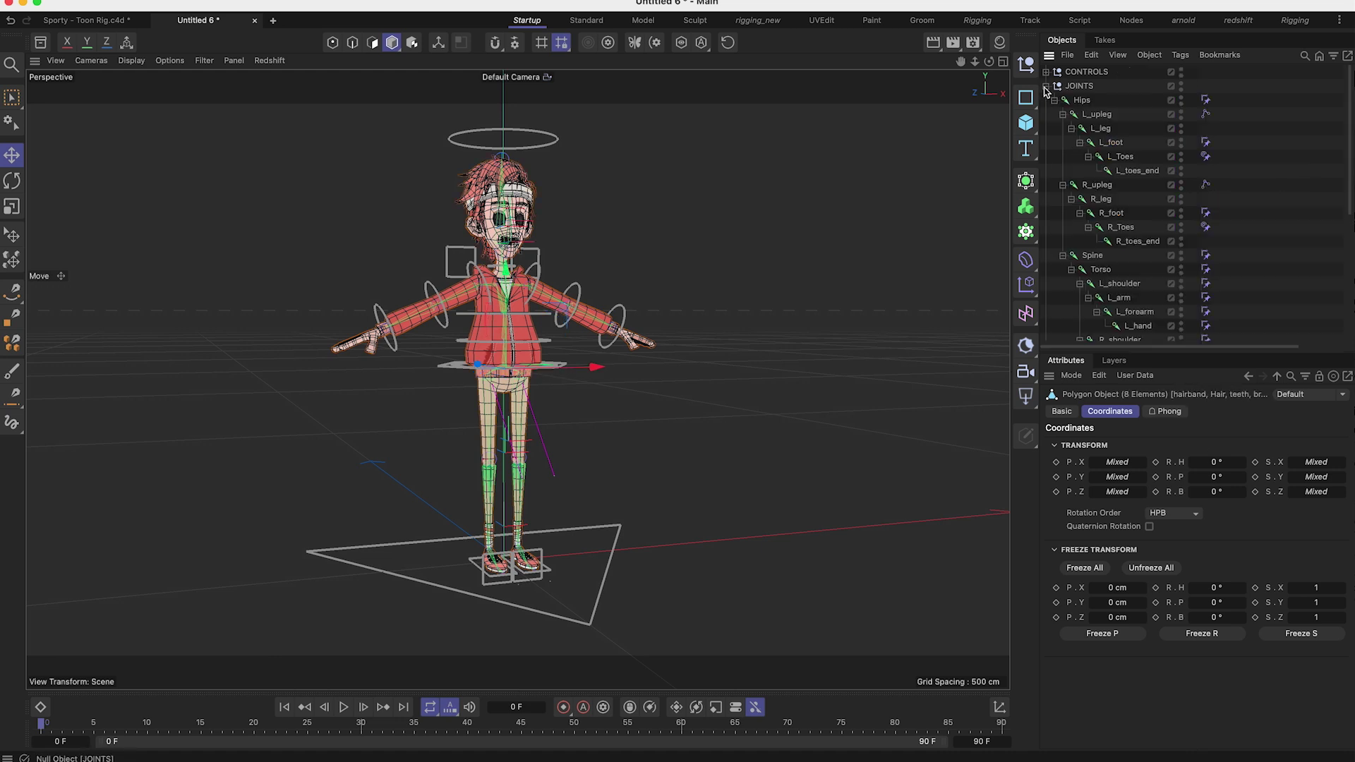
shift+click(1081, 99)
shift+click(1096, 114)
shift+click(1100, 128)
shift+click(1110, 142)
shift+click(1121, 156)
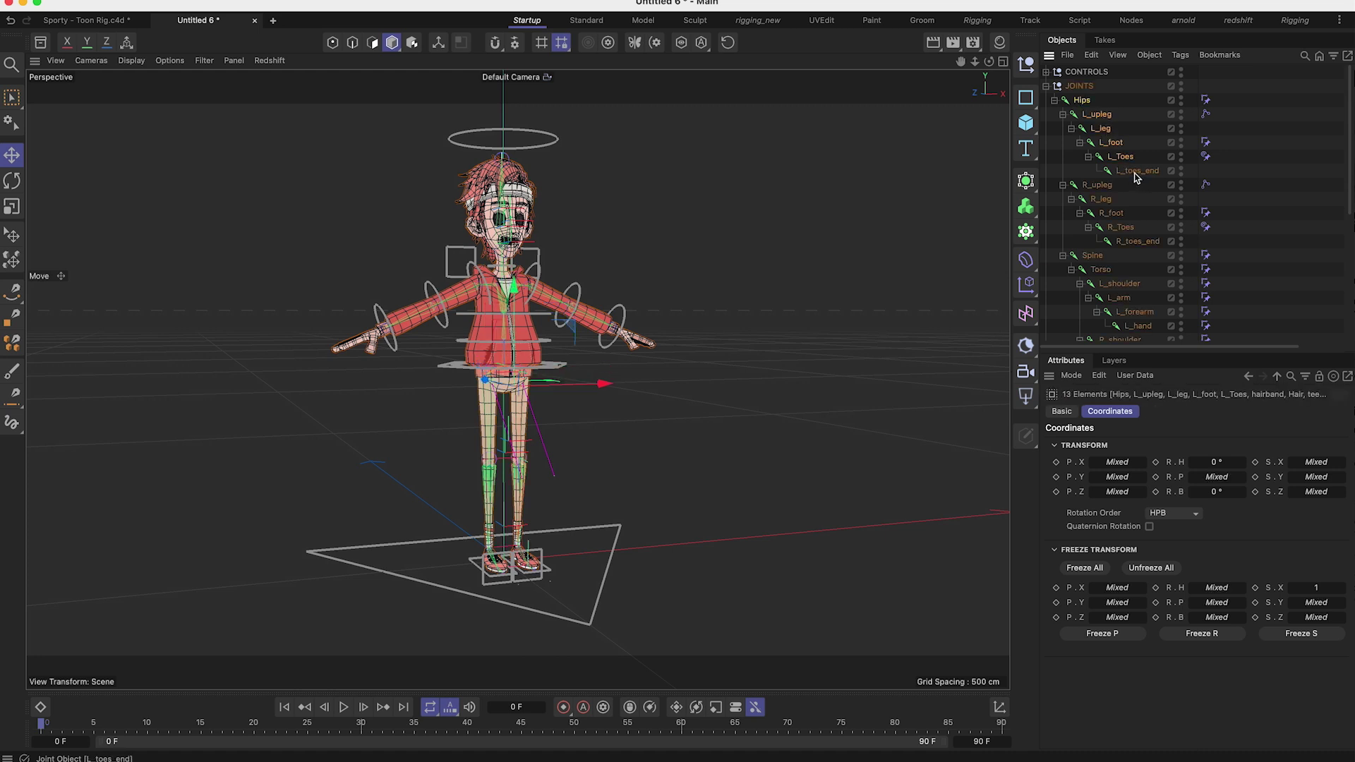
shift+click(1096, 184)
shift+click(1100, 198)
shift+click(1111, 212)
shift+click(1122, 227)
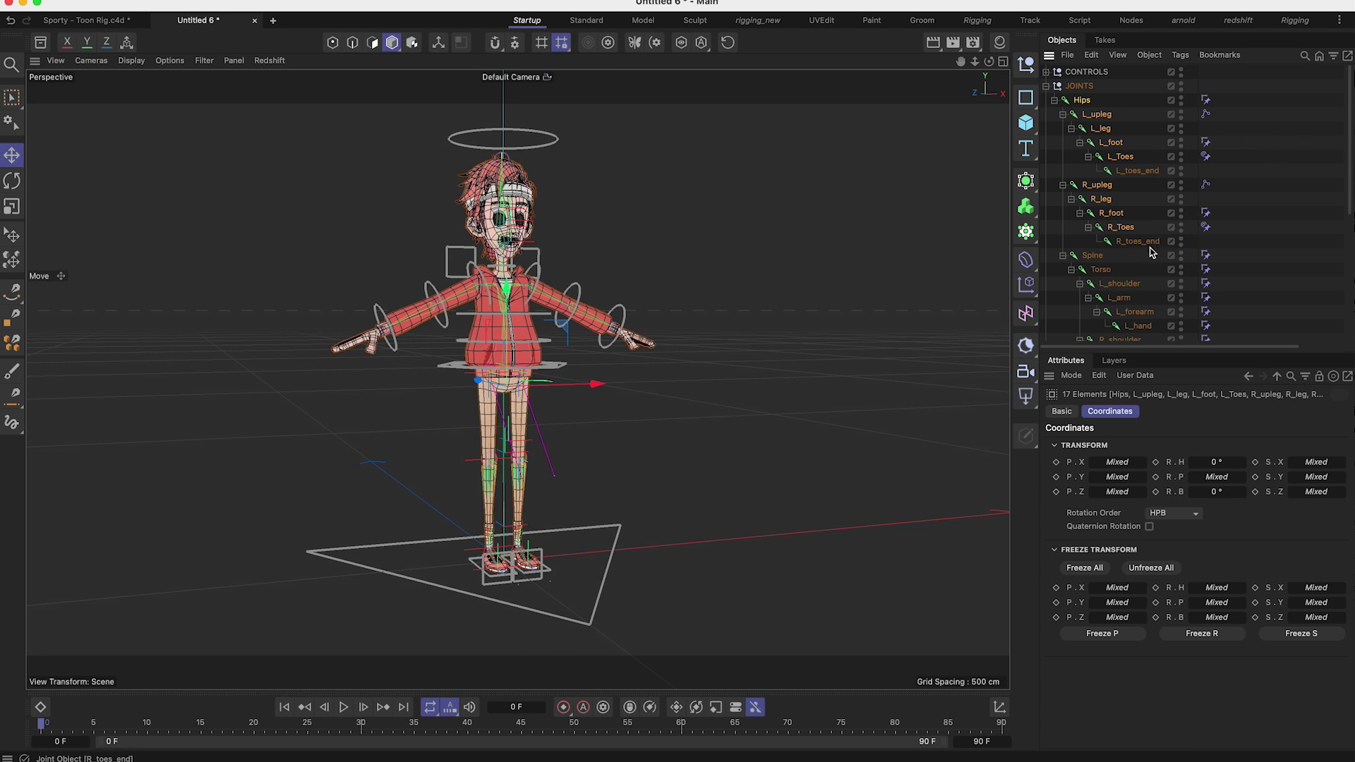
scroll(499, 434, up, 10)
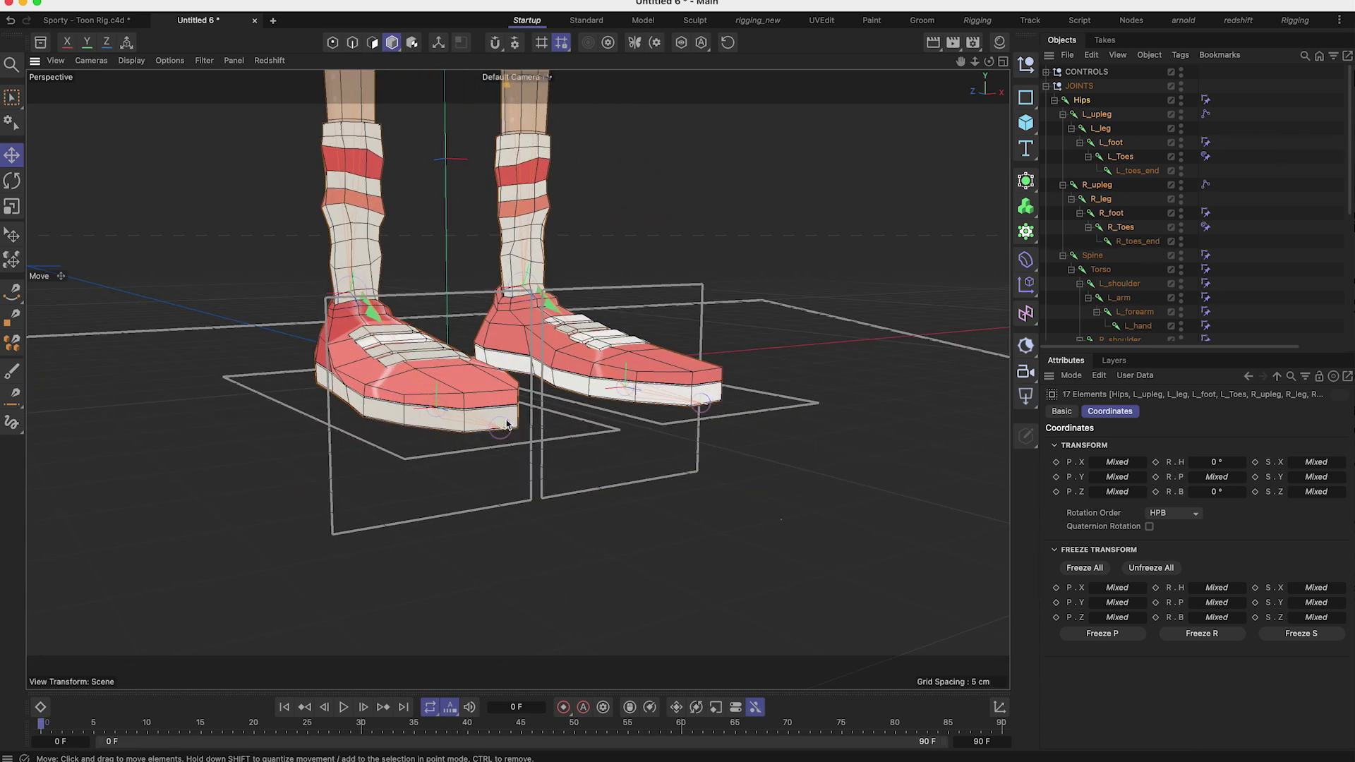
click(507, 426)
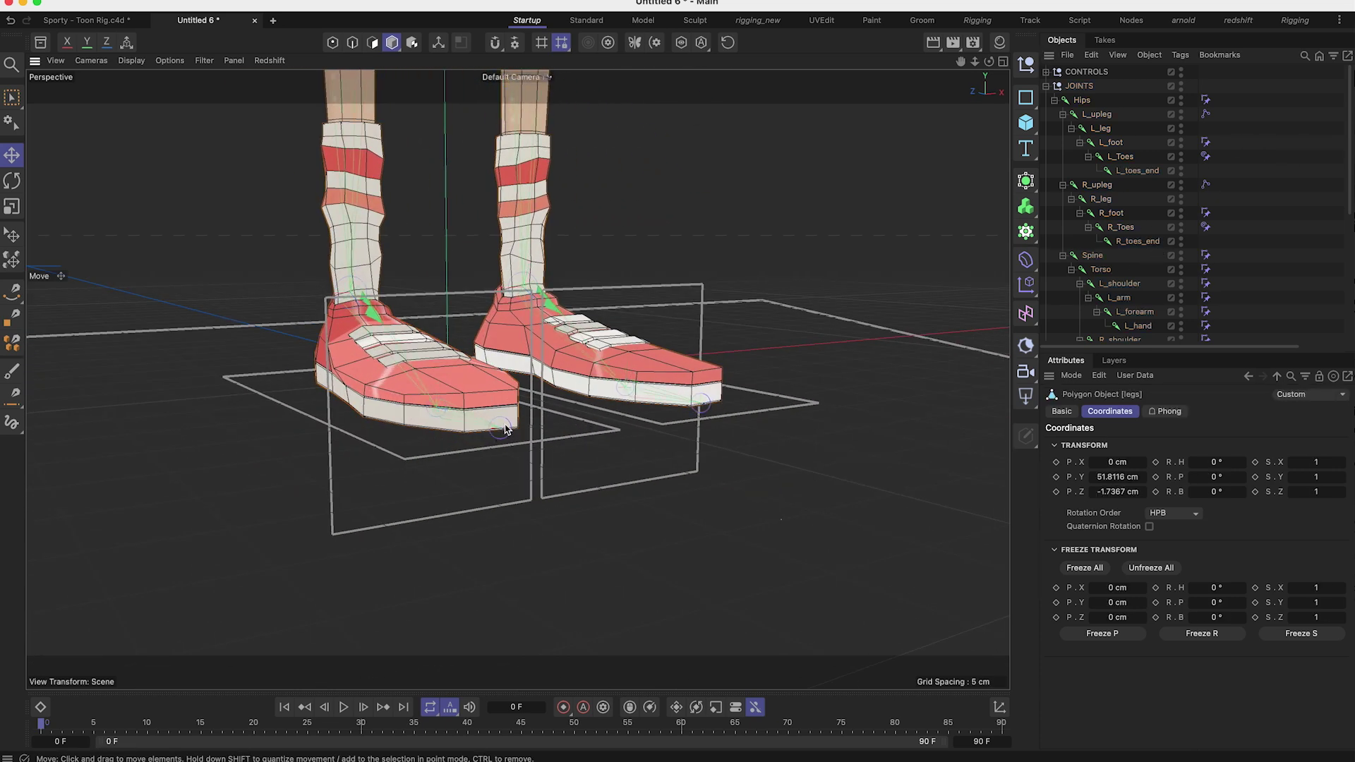
key(super+z)
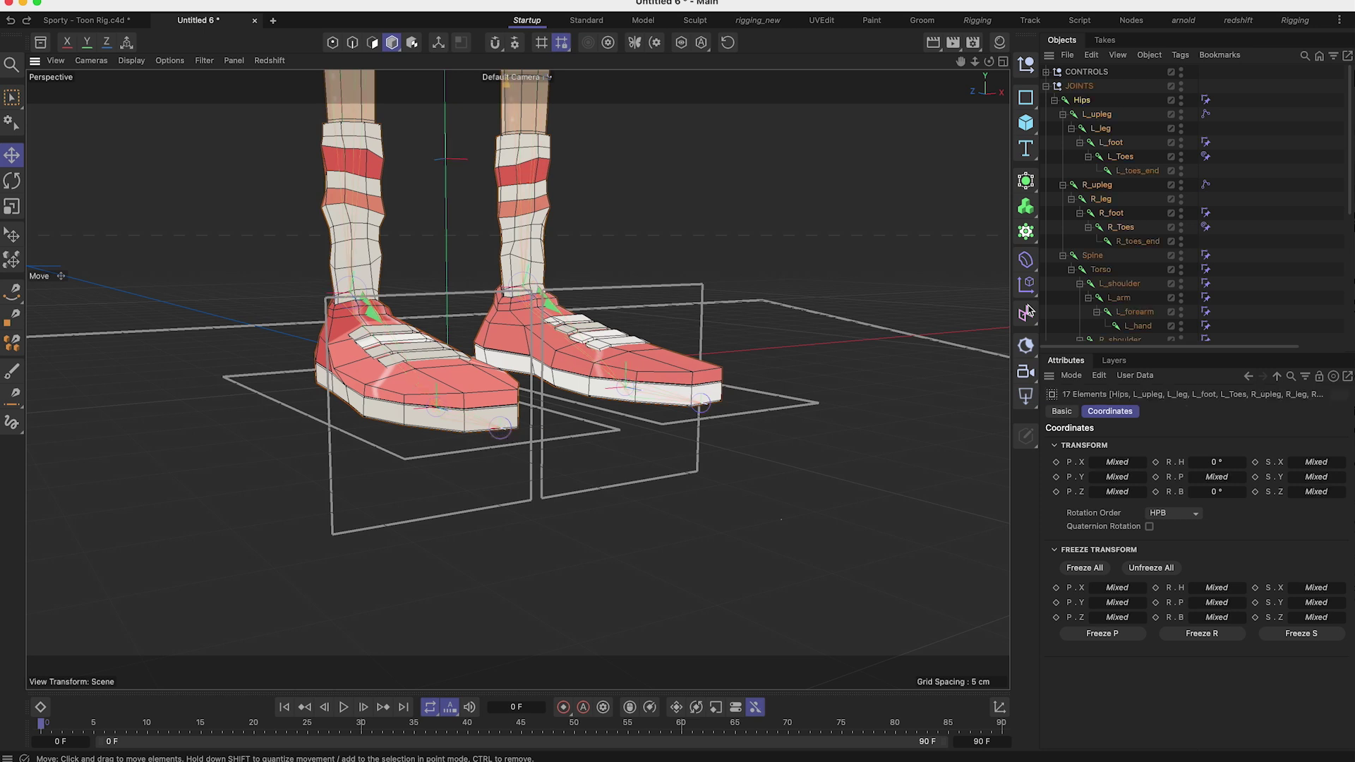
Step: Add the Spine, Torso, L_shoulder, L_arm, L_forearm and L_hand joints to the selection
super+click(1094, 255)
super+click(1099, 269)
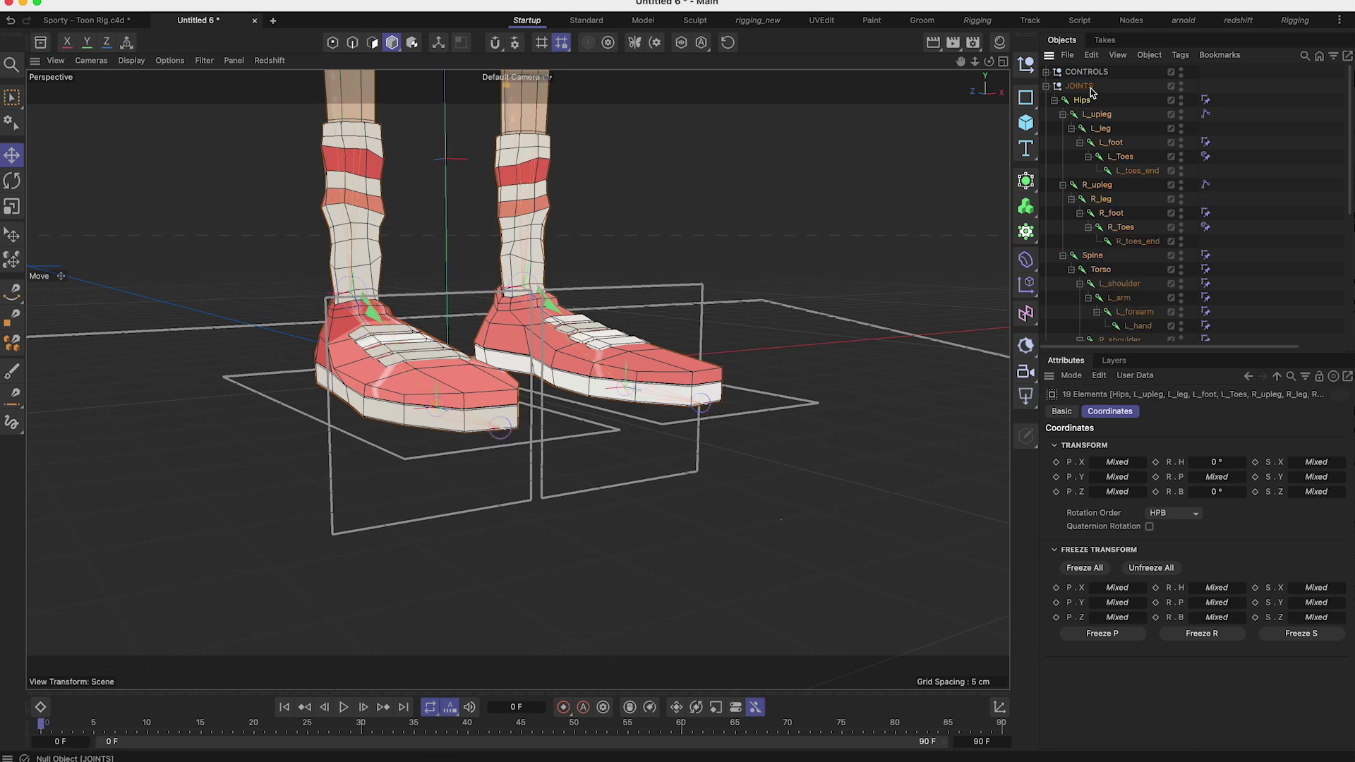
super+click(1119, 285)
super+click(1119, 298)
super+click(1134, 312)
super+click(1147, 326)
Step: Add the R_shoulder, R_arm, R_forearm, R_hand, Neck and Head joints to the selection, leaving out Head_tip
drag(1351, 199, 1350, 316)
super+click(1119, 126)
super+click(1121, 139)
super+click(1134, 153)
super+click(1141, 168)
super+click(1111, 179)
super+click(1119, 194)
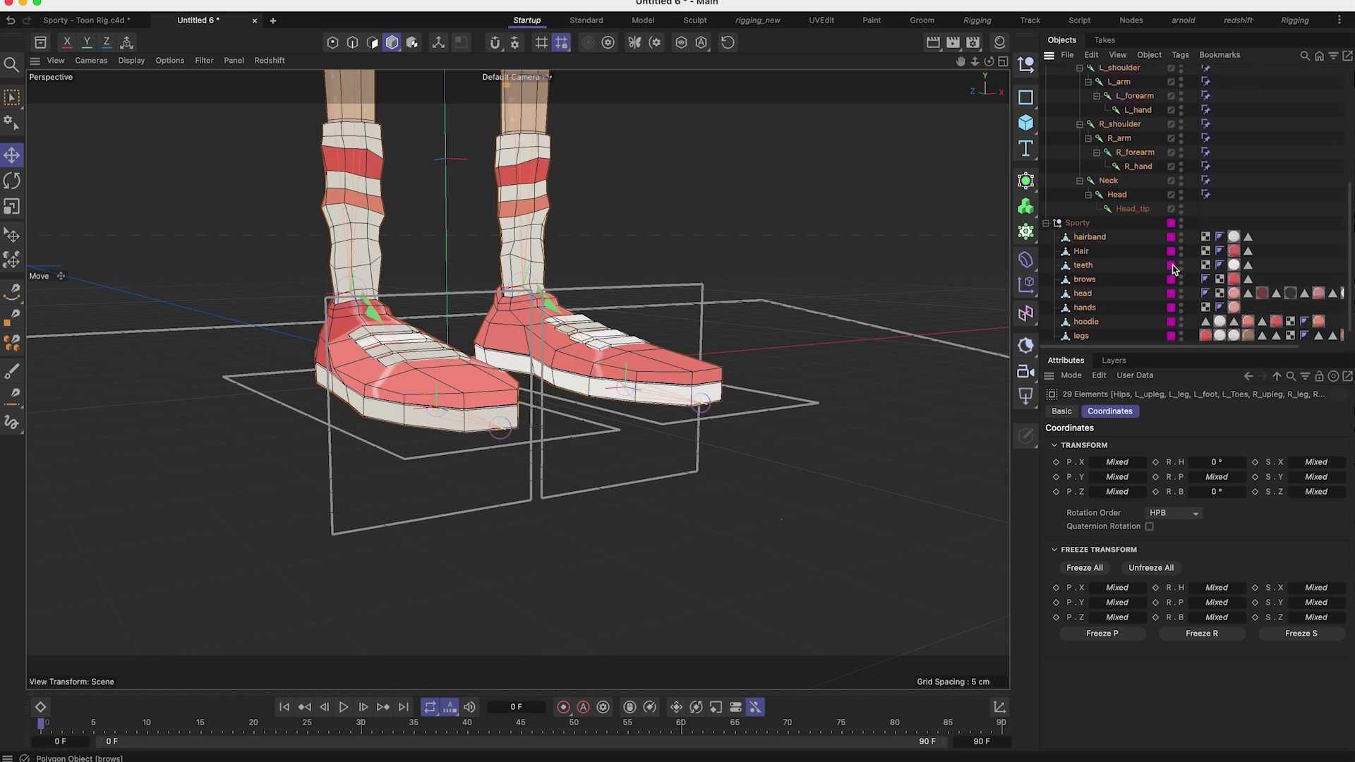
Step: Examine the end joints at the toes and the tip of the head on the character
alt+middle_drag(530, 302, 608, 744)
alt+middle_drag(586, 183, 600, 670)
scroll(596, 564, down, 5)
alt+middle_drag(387, 302, 542, 365)
alt+middle_drag(561, 431, 542, 5)
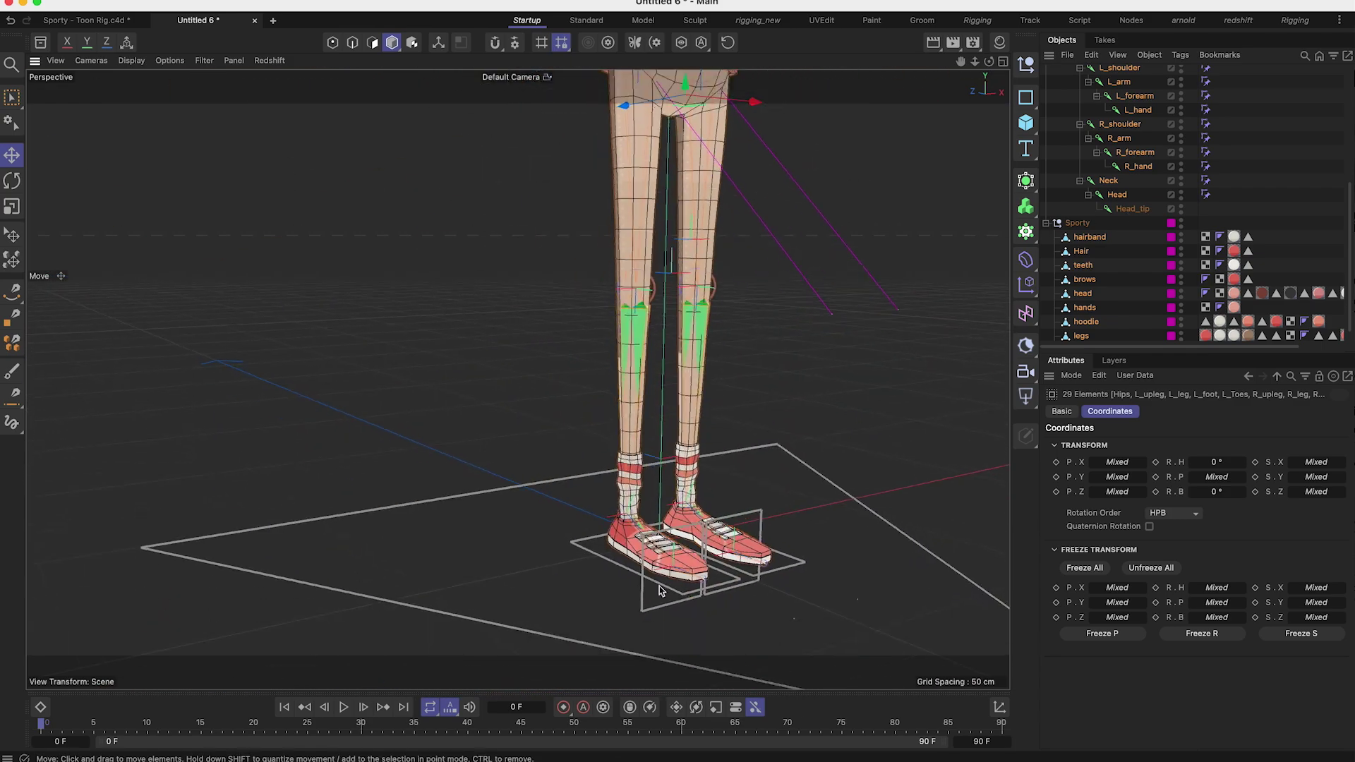
alt+middle_drag(678, 141, 621, 713)
alt+middle_drag(671, 113, 675, 236)
scroll(674, 236, up, 4)
alt+drag(674, 236, 633, 244)
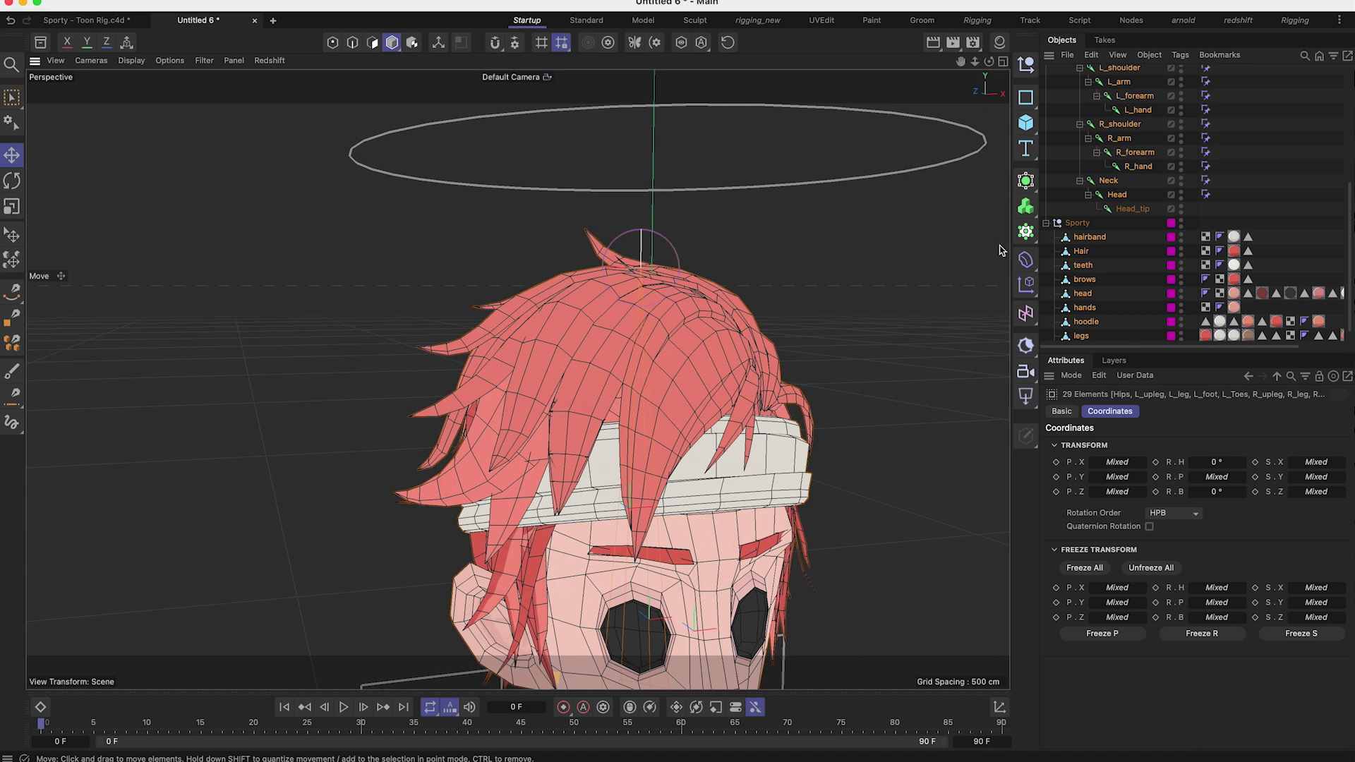
scroll(792, 277, down, 5)
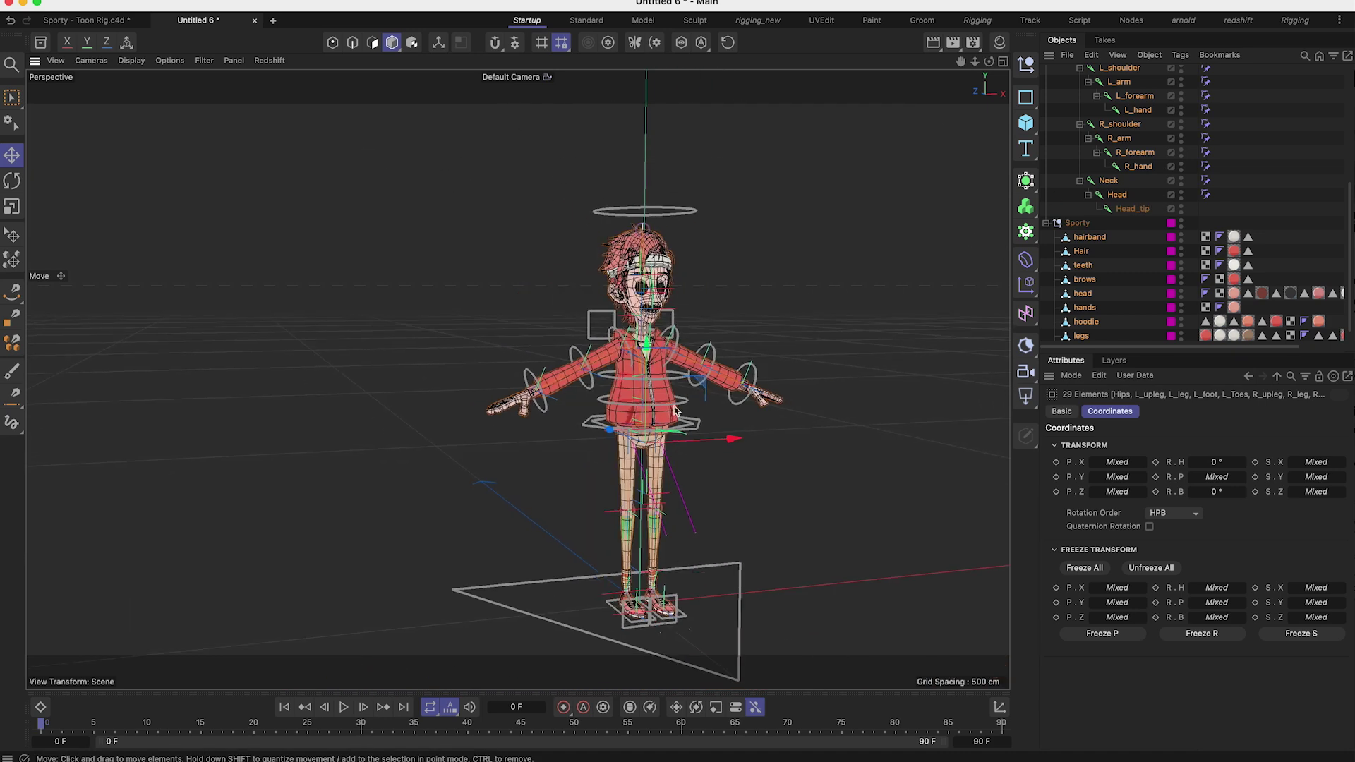
scroll(675, 409, up, 3)
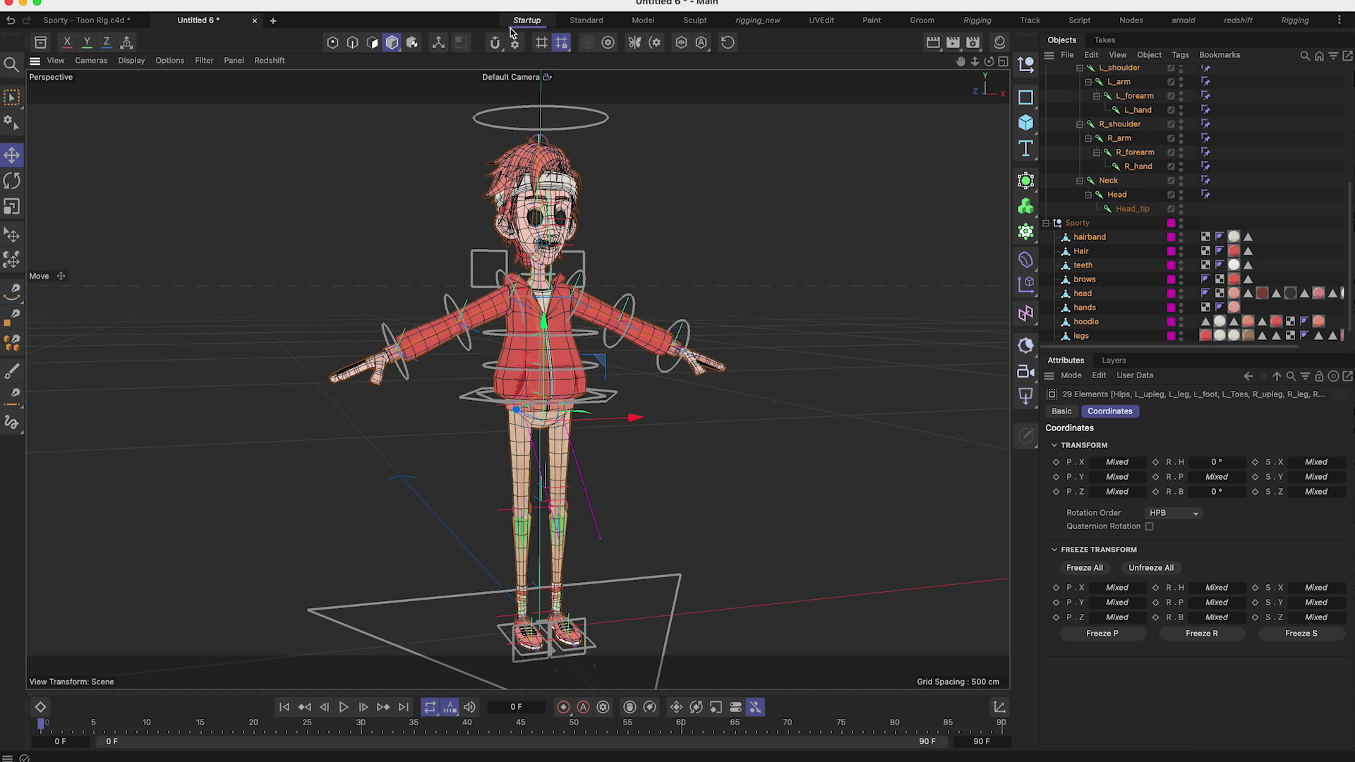
Step: Bind the selected meshes to the selected joints in Heatmap mode, with 2 joints and 100 % smooth strength
click(212, 1)
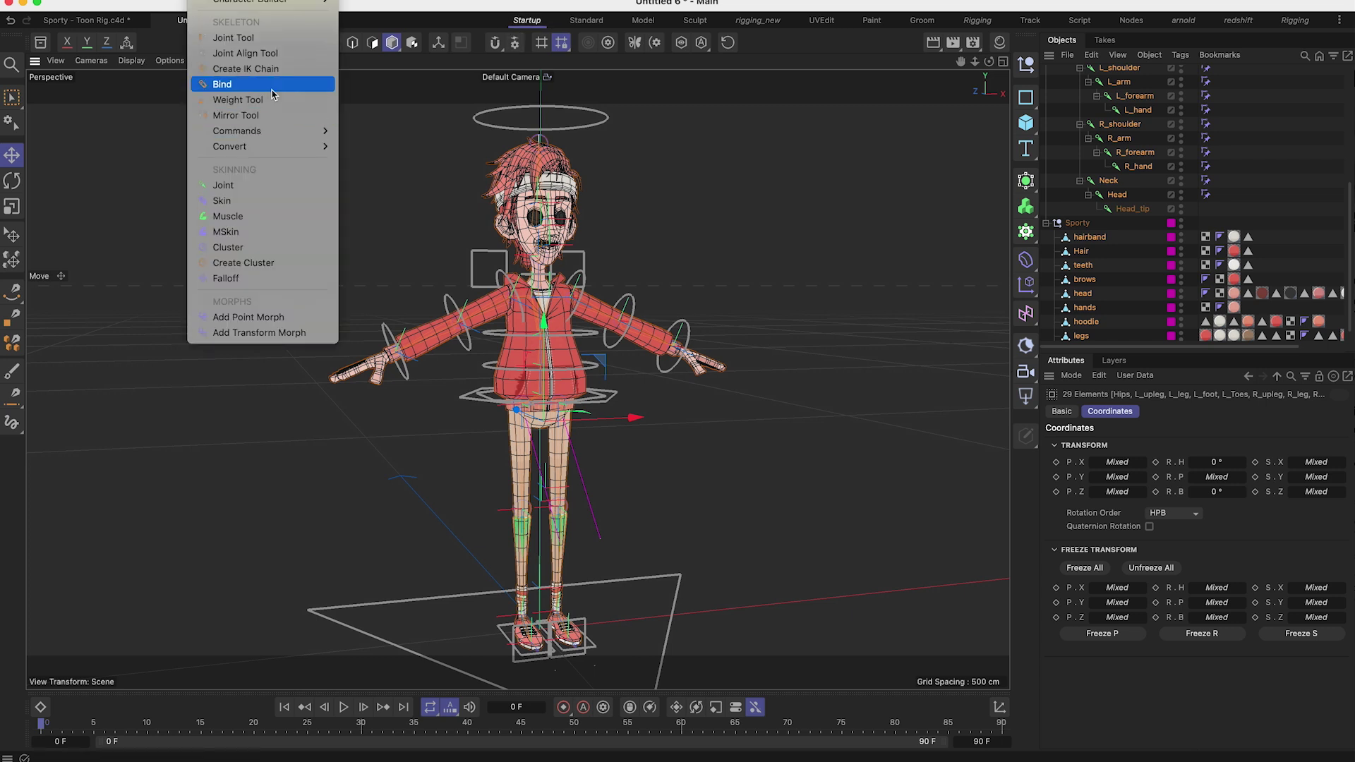
drag(348, 2, 327, 204)
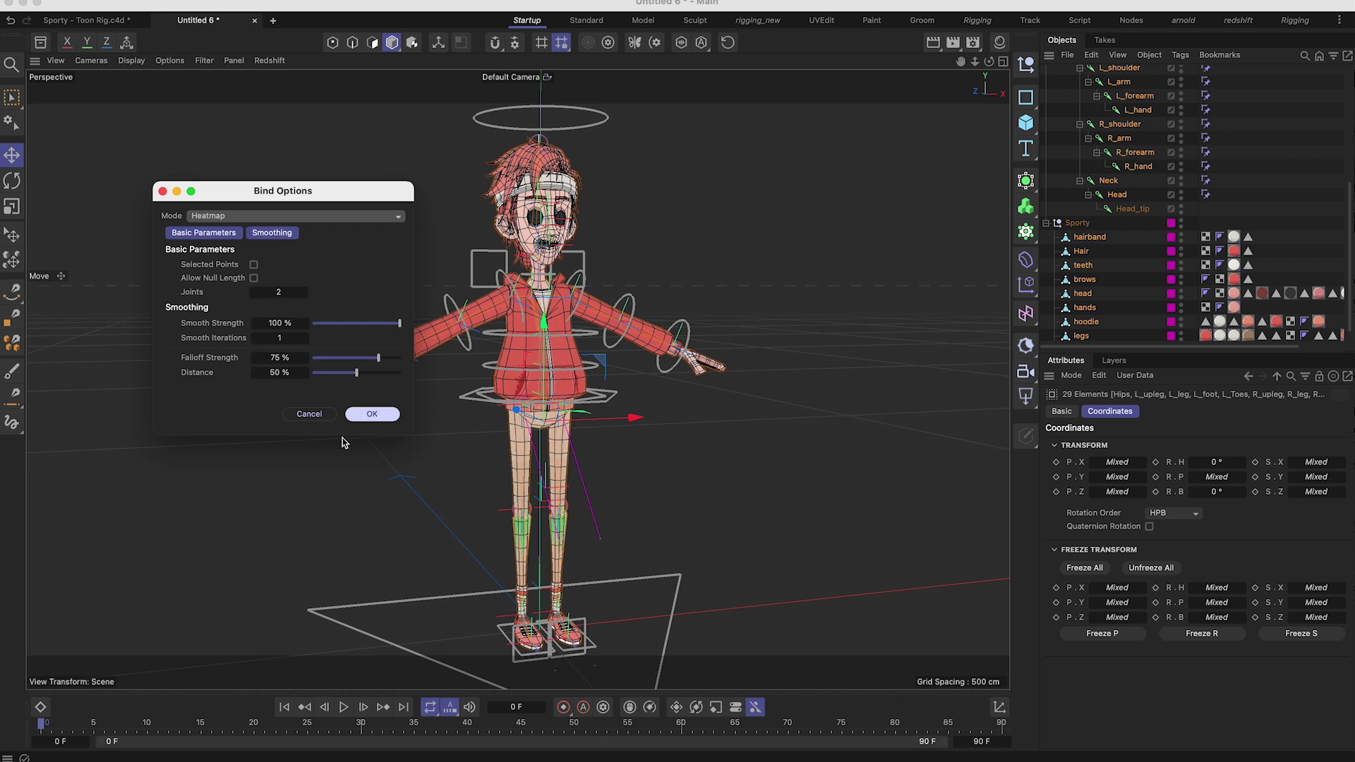
click(353, 412)
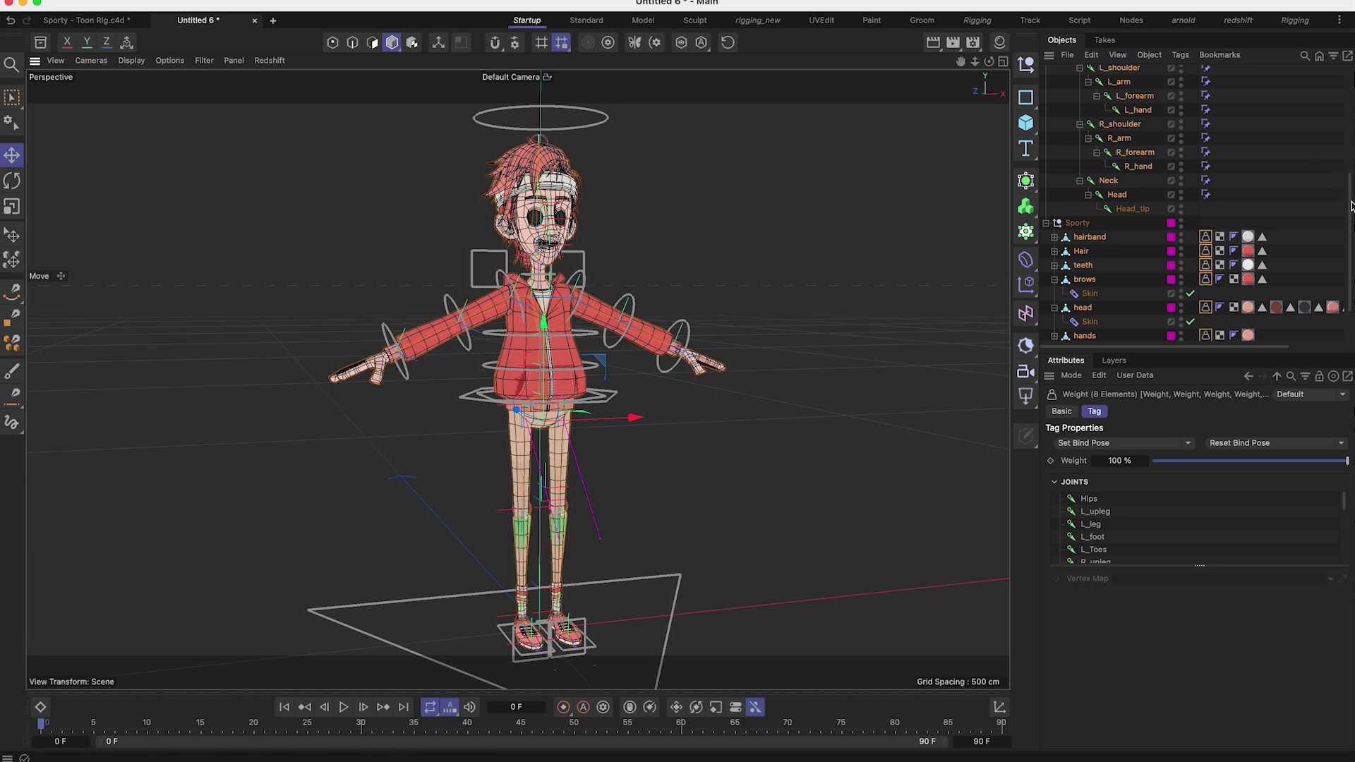
Step: Examine the joint list stored in the hairband's Weight tag, enlarging the list to show more joints
scroll(1248, 205, down, 3)
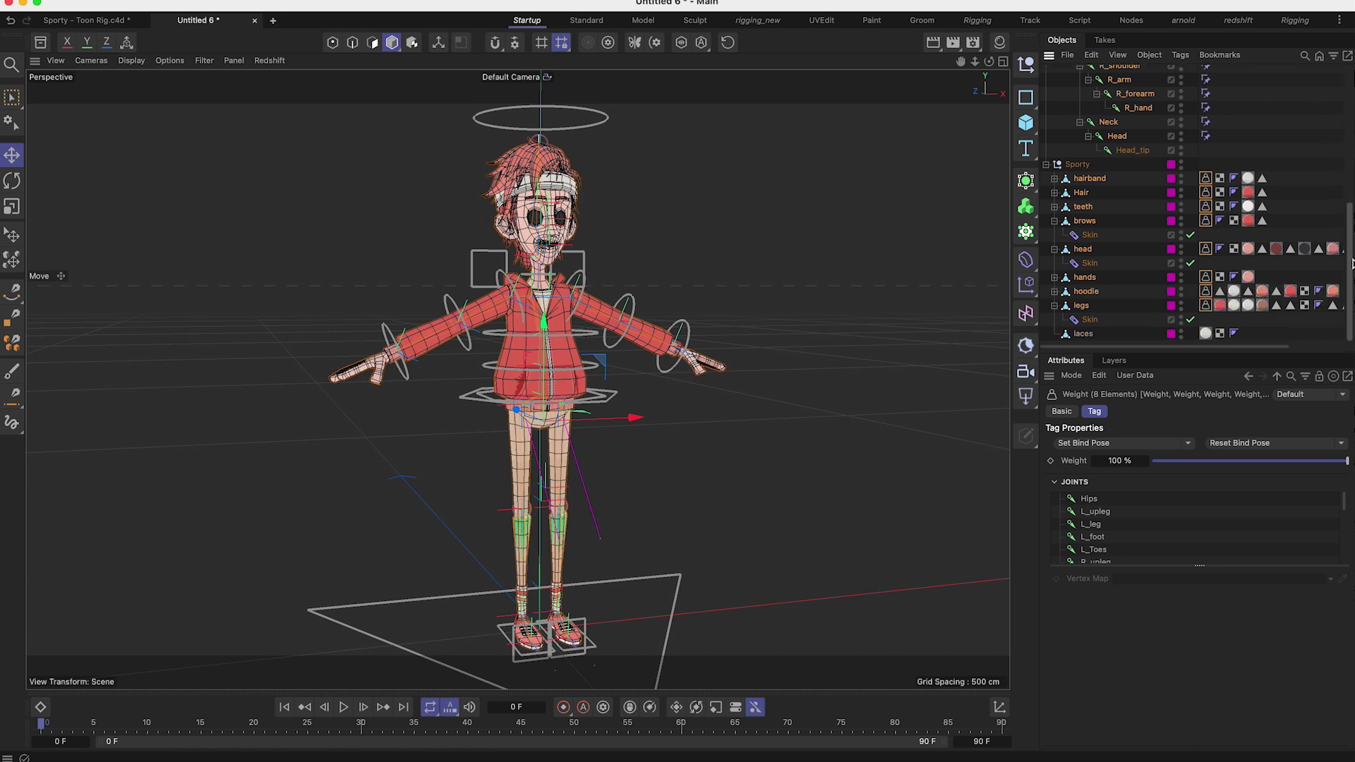
click(1206, 180)
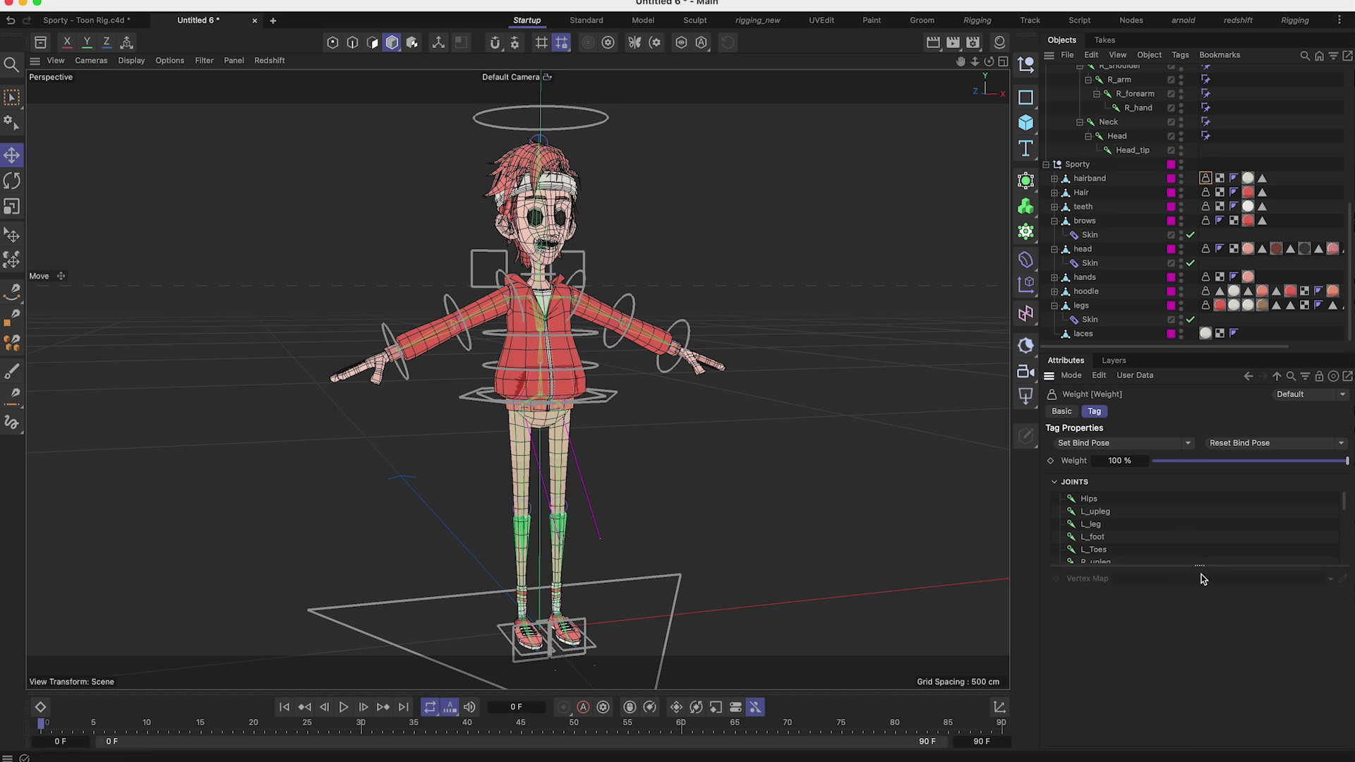
drag(1199, 565, 1199, 678)
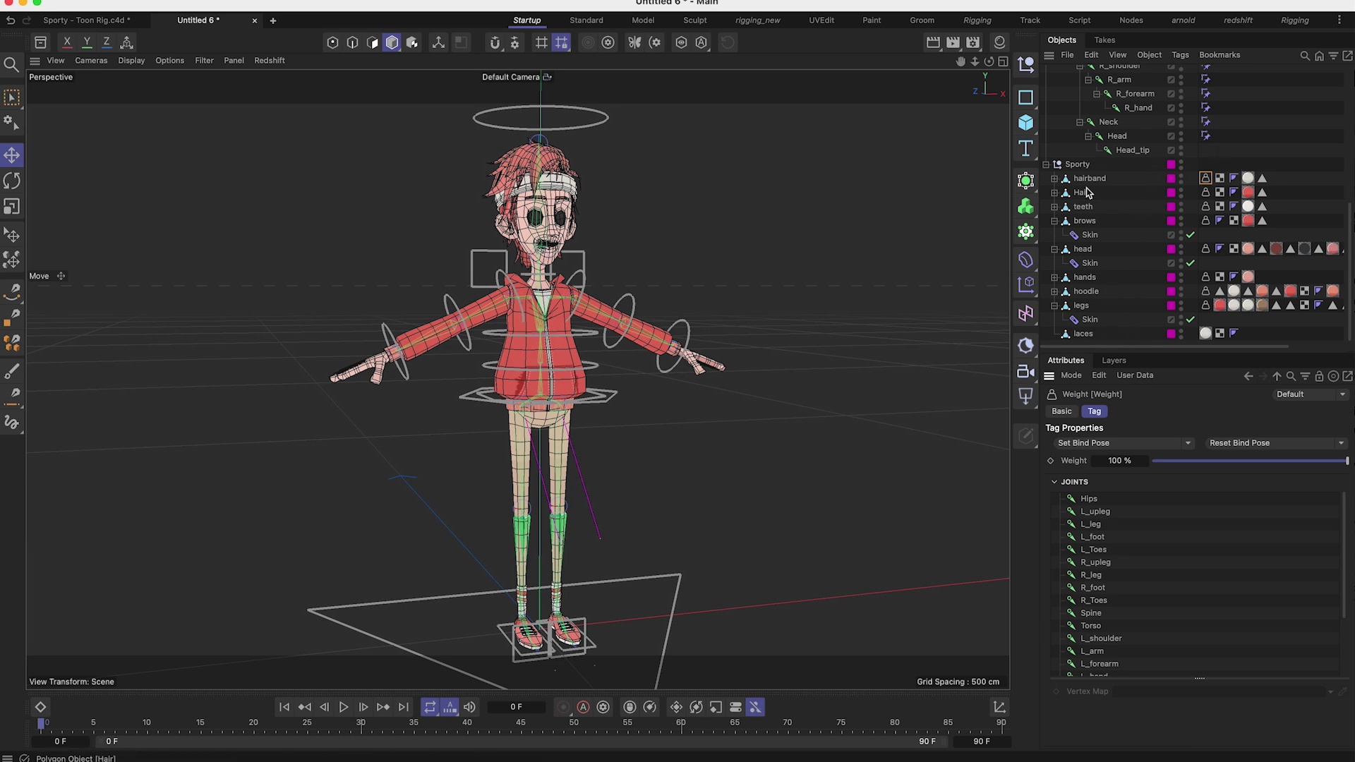
click(1086, 499)
Step: Inspect the hairband's Weight tag again and open the properties of the Skin deformer beneath the mesh
click(1094, 178)
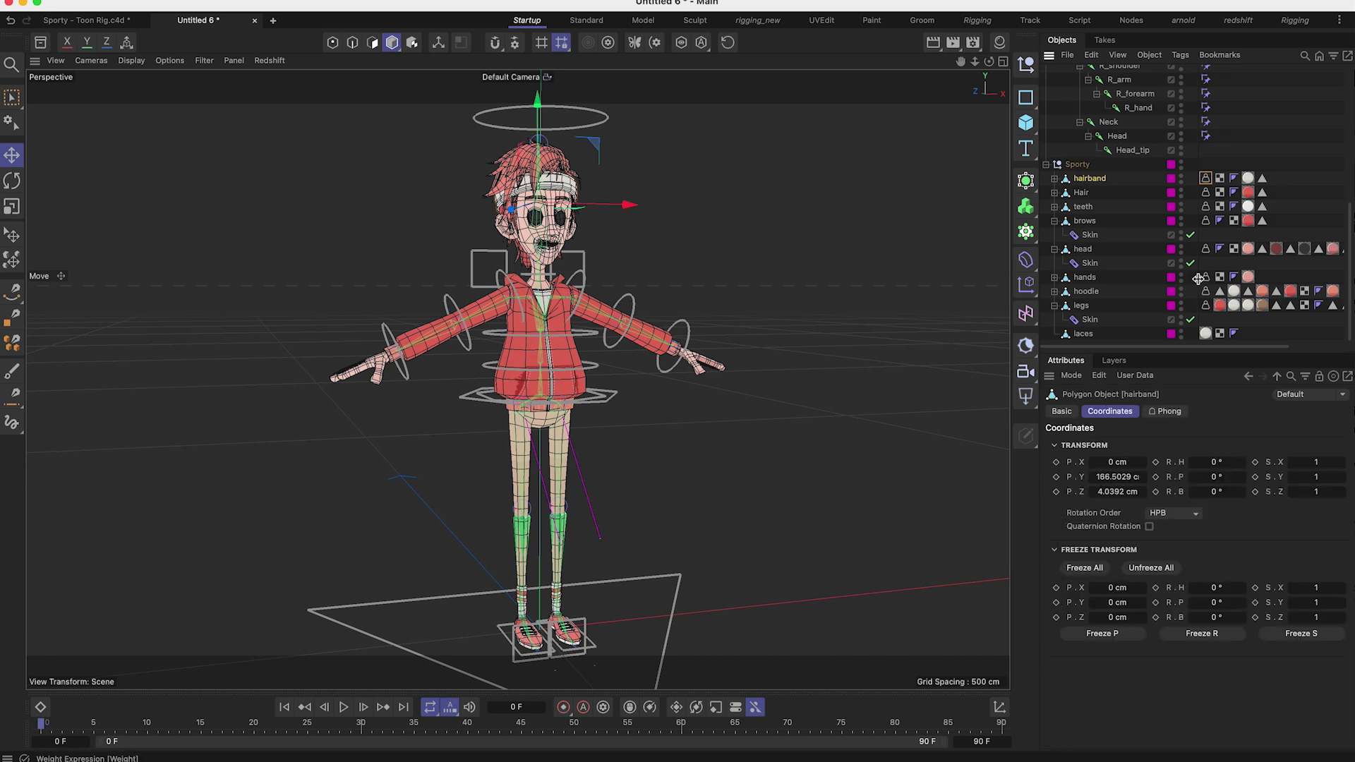
click(1205, 178)
click(1054, 178)
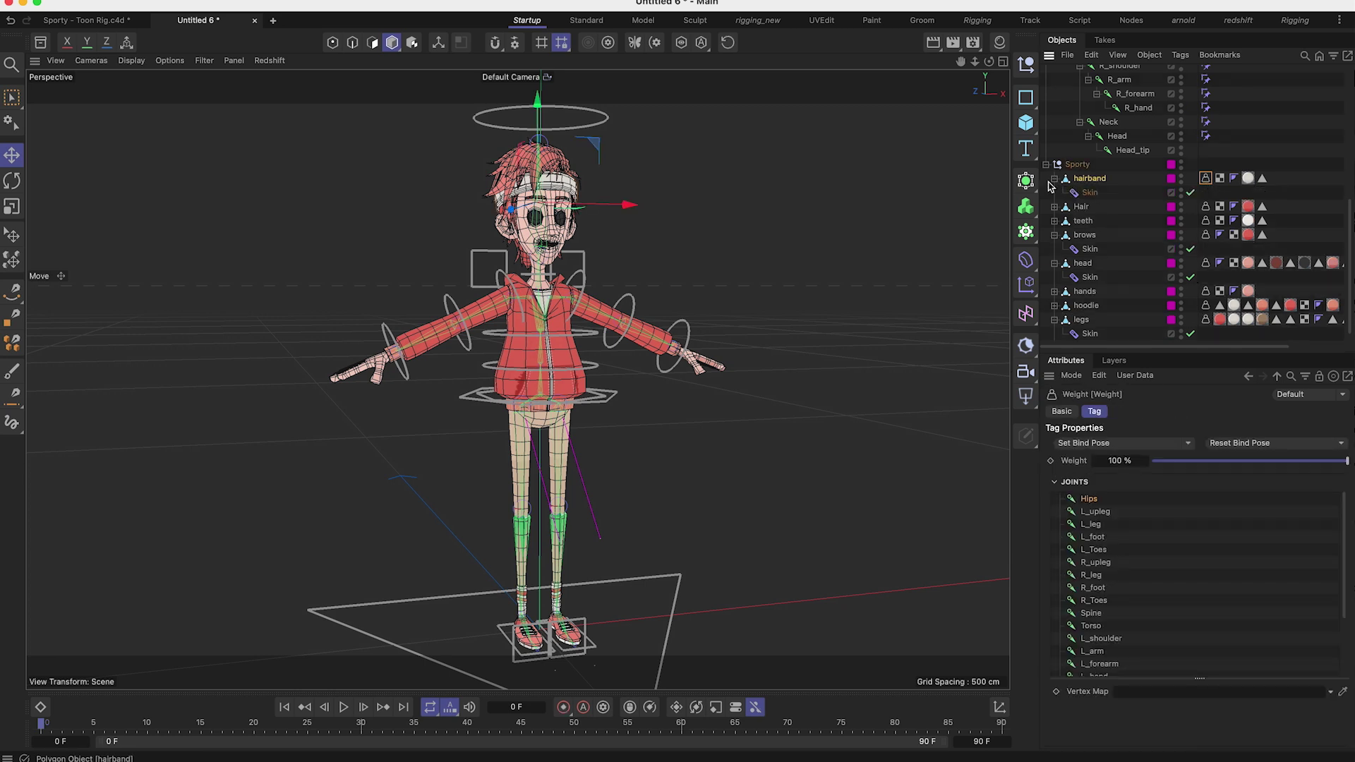
click(1088, 194)
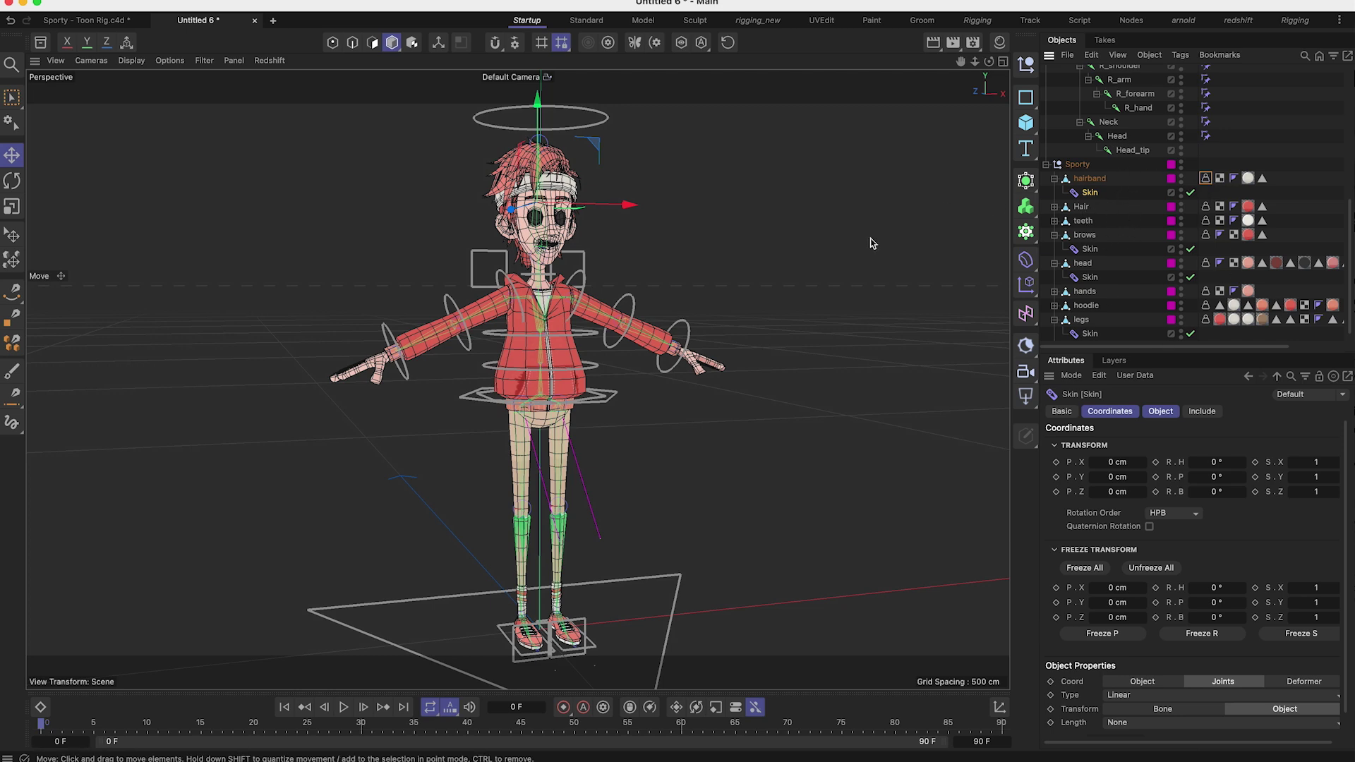
Step: Try bending the left elbow with the forearm controller to test the sleeve's deformation, restoring the pose after the test
click(630, 302)
alt+drag(663, 310, 581, 310)
key(r)
scroll(602, 339, up, 5)
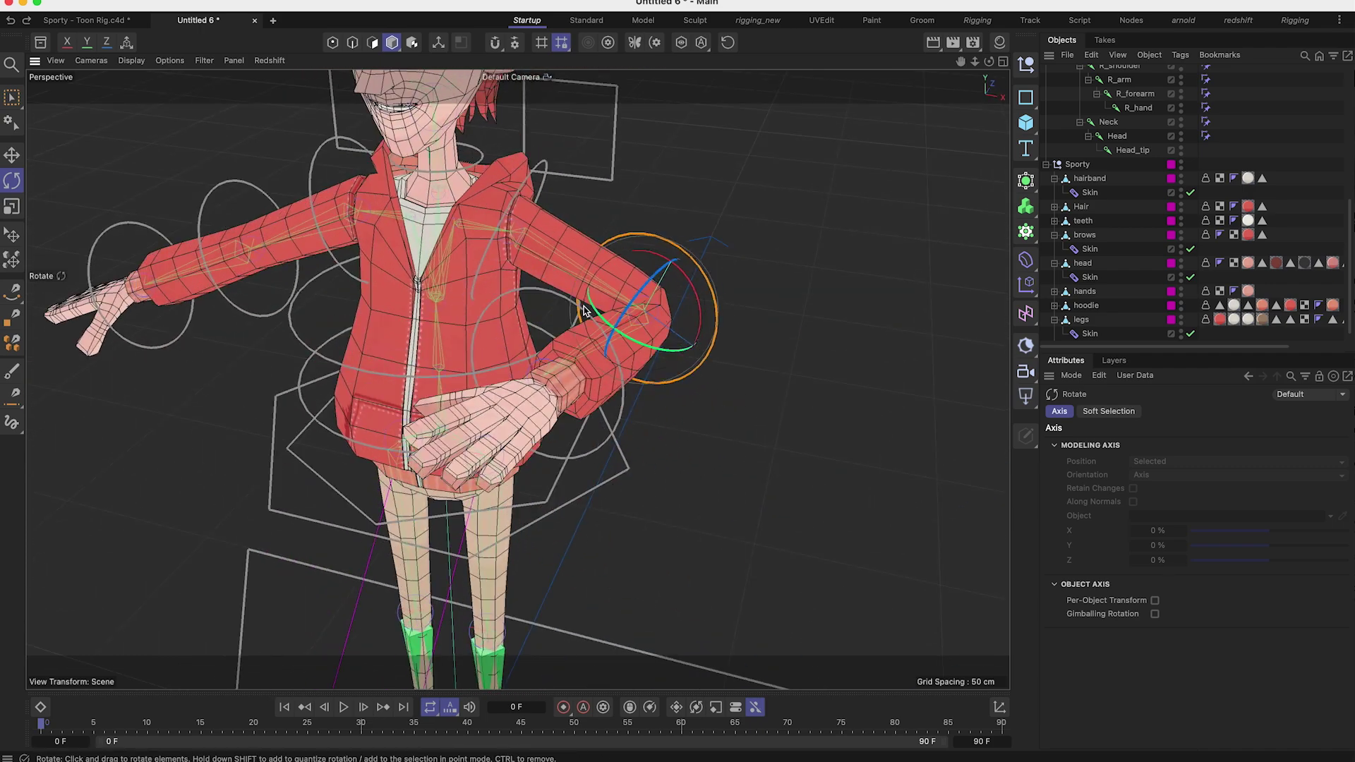
key(super+z)
key(super+z)
Step: Try rotating the controls around the left shoulder to test the upper sleeve, undoing each pose
click(539, 188)
alt+drag(539, 188, 549, 281)
key(super+z)
drag(567, 230, 570, 271)
key(super+z)
Step: Try moving the hips controller down to test how the body and legs follow, restoring its position after the test
alt+middle_drag(615, 458, 638, 266)
click(642, 282)
key(e)
alt+right_drag(642, 190, 590, 205)
drag(590, 205, 597, 318)
key(super+z)
Step: Try moving the left foot controller and rotating its toe controller to test the leg and shoe, undoing both poses
alt+drag(630, 482, 586, 356)
click(605, 523)
key(super+z)
alt+drag(620, 494, 561, 571)
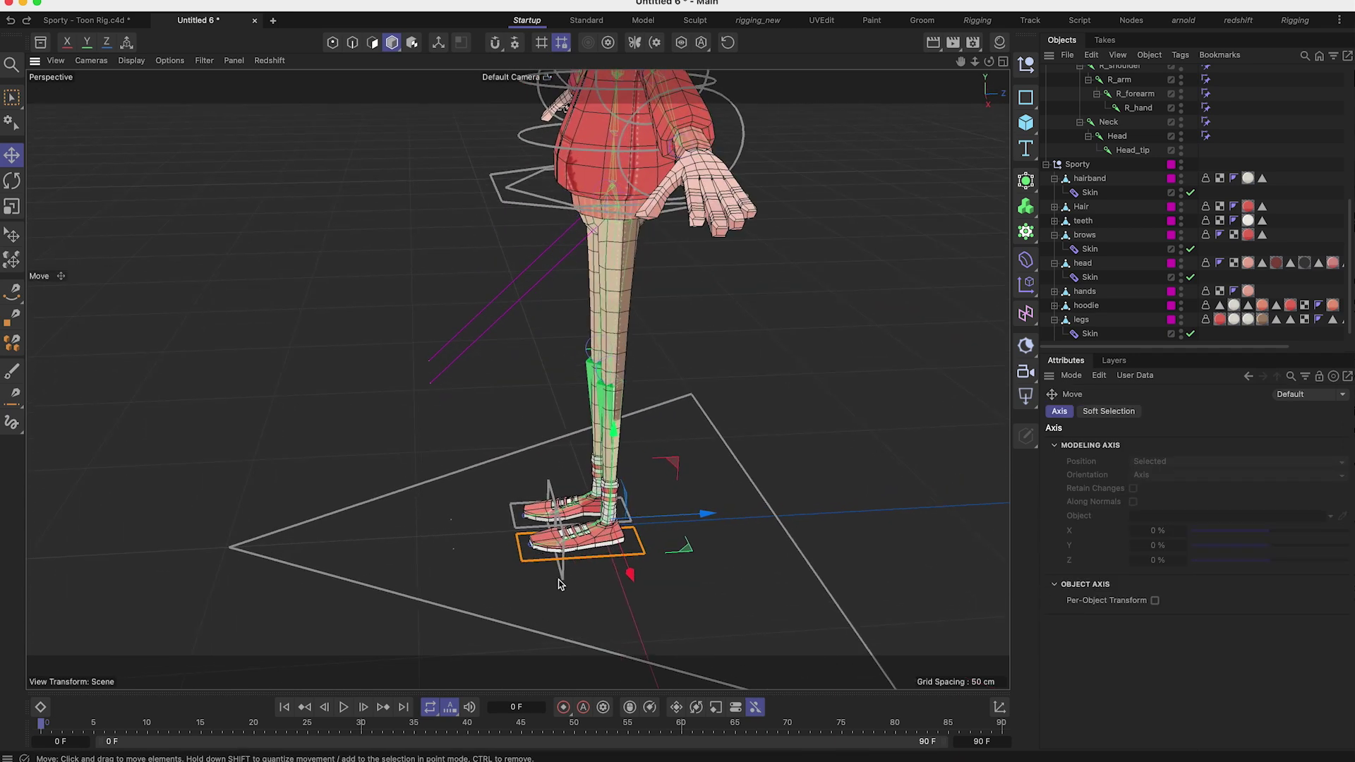
click(563, 573)
key(r)
alt+drag(598, 501, 616, 426)
key(super+z)
Step: Try rotating the R_arm and L_shoulder controllers to test the upper body, undoing each rotation
alt+middle_drag(592, 233, 628, 494)
alt+drag(494, 438, 621, 425)
click(628, 353)
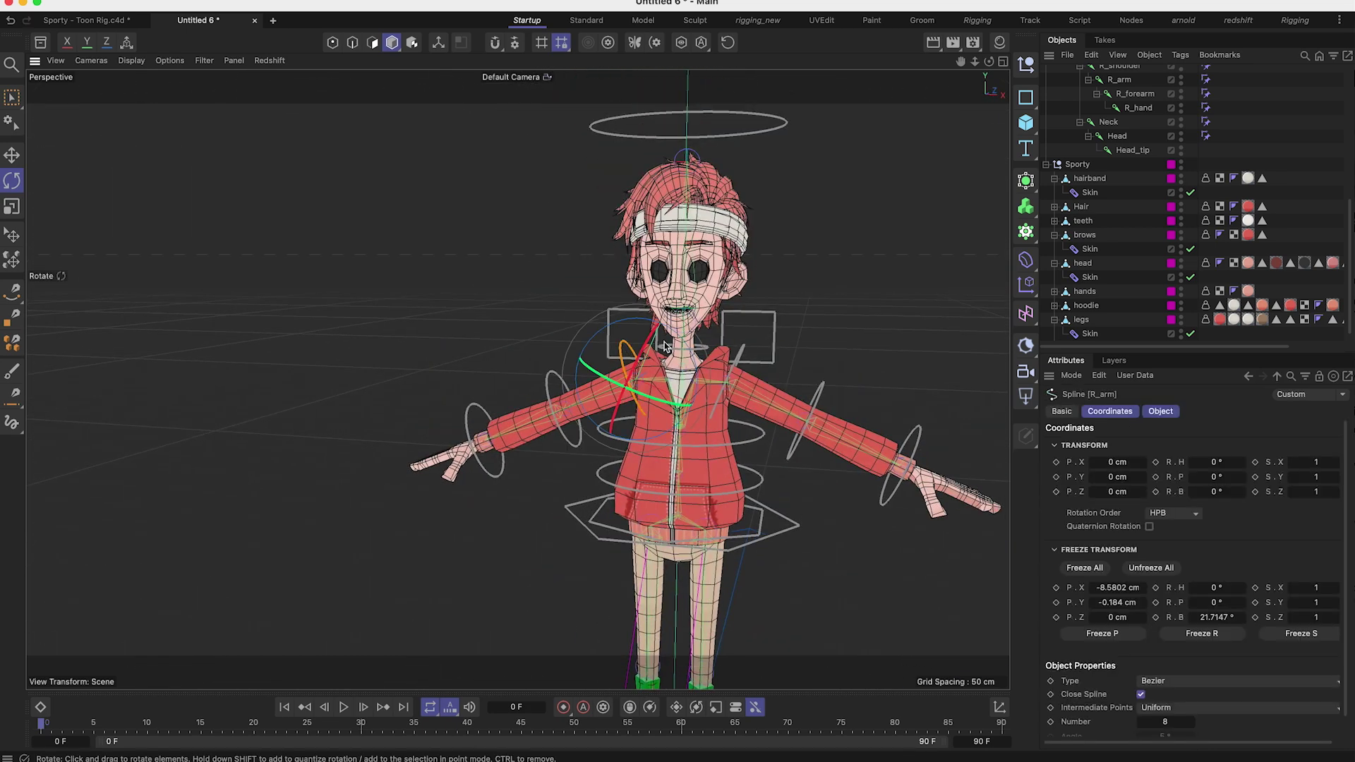
drag(628, 353, 646, 325)
key(ctrl+z)
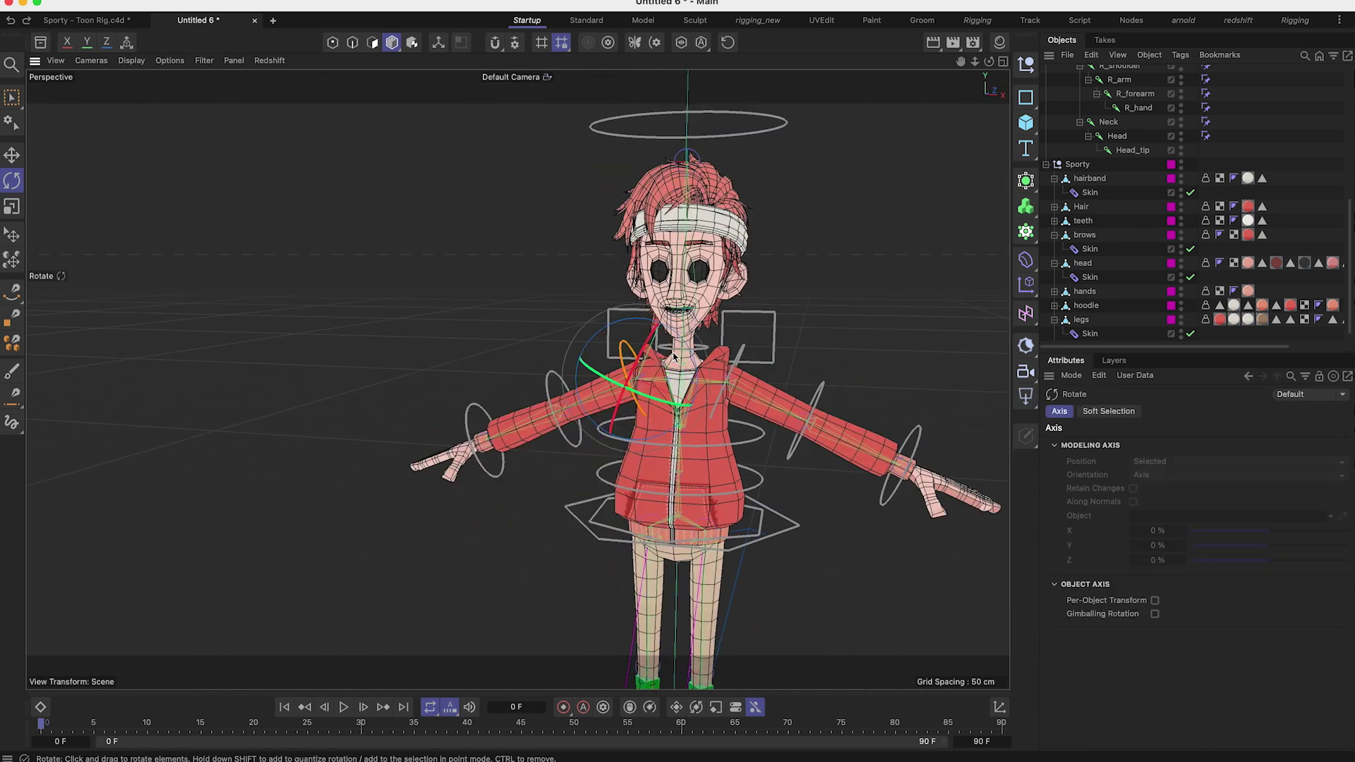
click(773, 328)
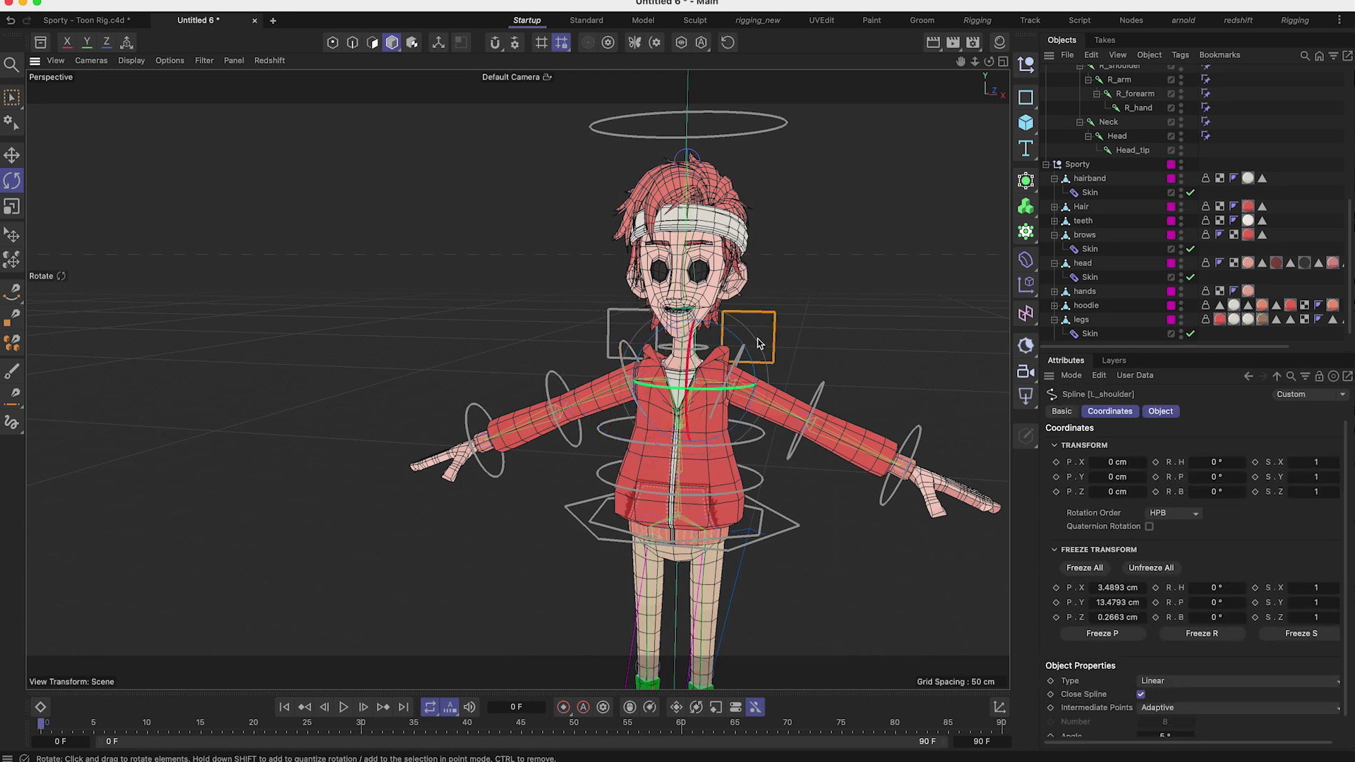
drag(756, 346, 774, 320)
key(ctrl+z)
Step: Try rotating the Head and neck controllers to test the head meshes, restoring the pose and clearing the selection
click(764, 113)
drag(679, 320, 720, 345)
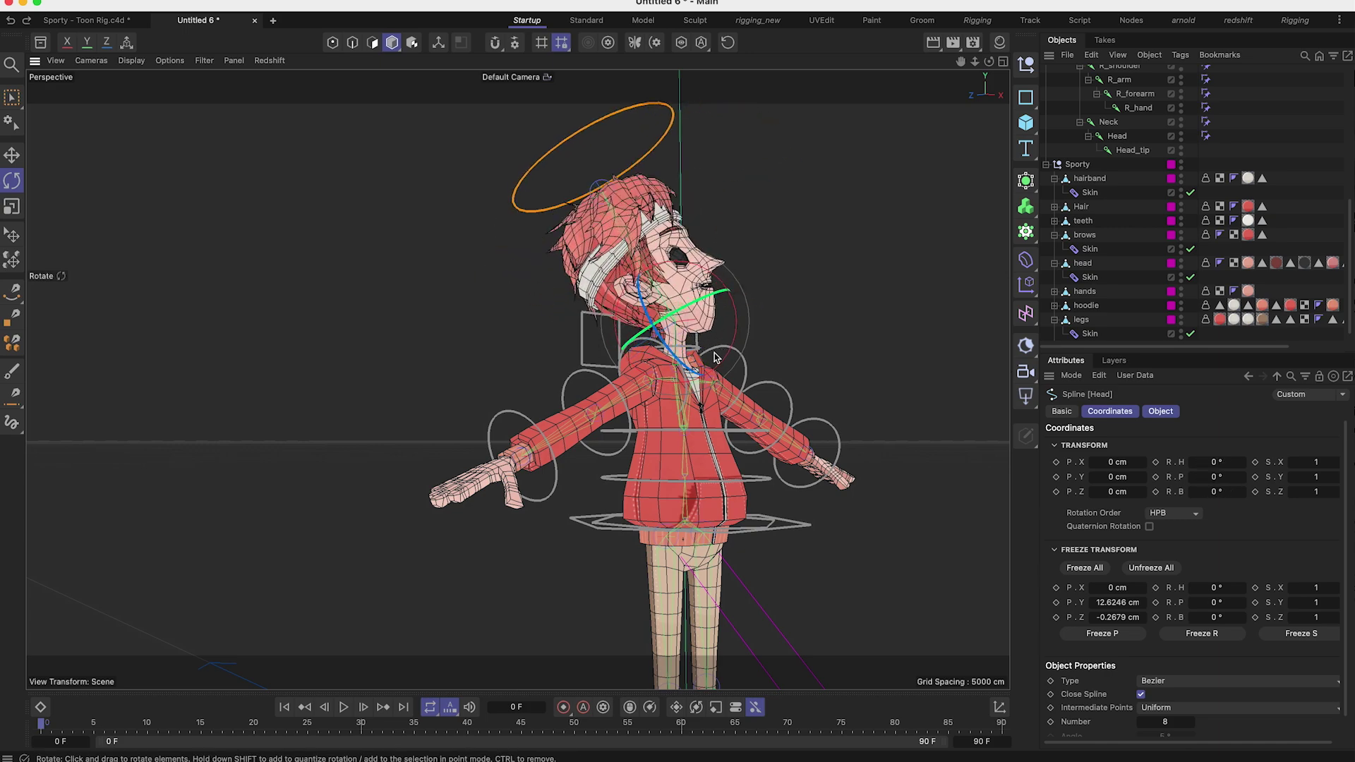
key(super+z)
key(super+z)
alt+right_drag(710, 351, 741, 353)
alt+drag(741, 353, 667, 358)
click(651, 349)
click(698, 356)
key(super+z)
alt+right_drag(699, 354, 556, 462)
mouse_move(556, 462)
alt+mouse_down()
mouse_move(499, 423)
mouse_move(562, 452)
alt+mouse_up()
click(1295, 136)
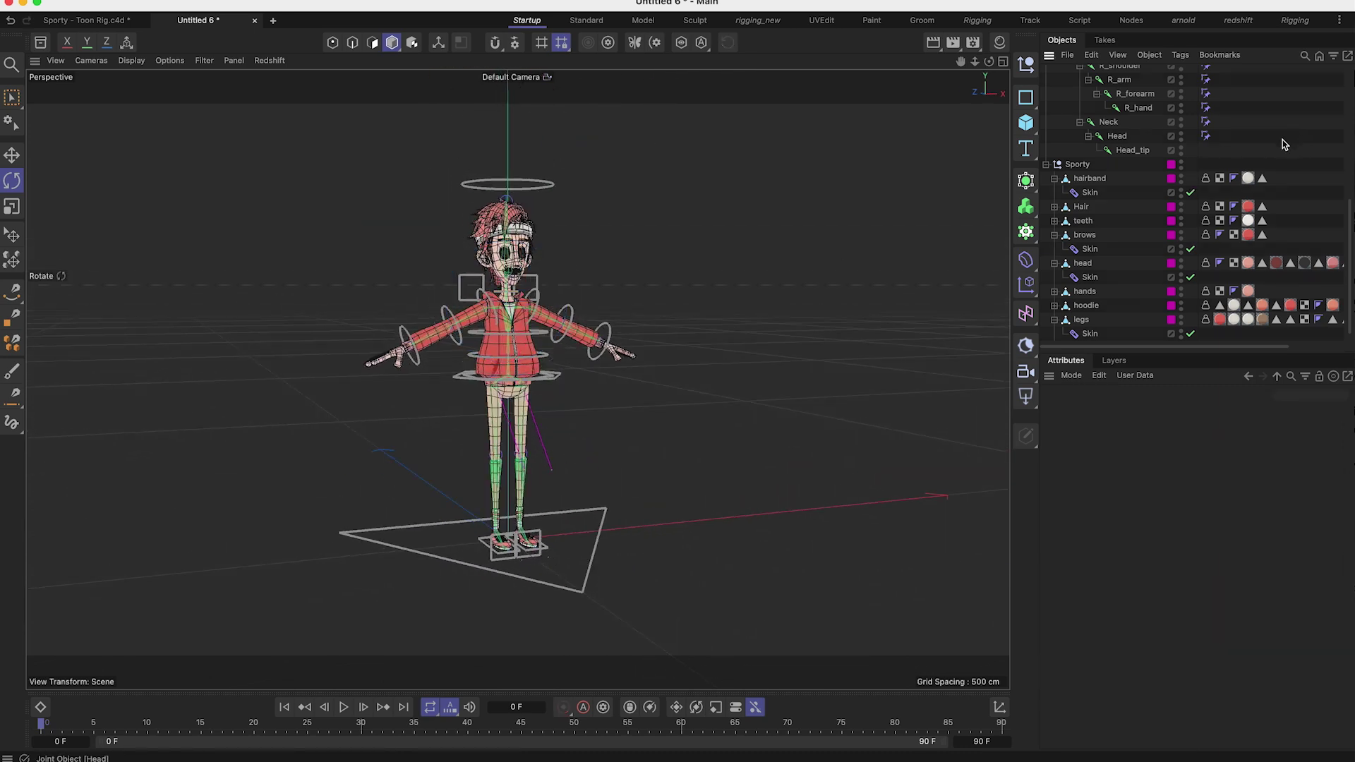
Step: Try rotating the L_arm controller down by about 30° to check the hoodie around the armpit, restoring the pose after the test
alt+drag(525, 321, 472, 339)
alt+right_drag(526, 364, 534, 315)
scroll(535, 314, up, 5)
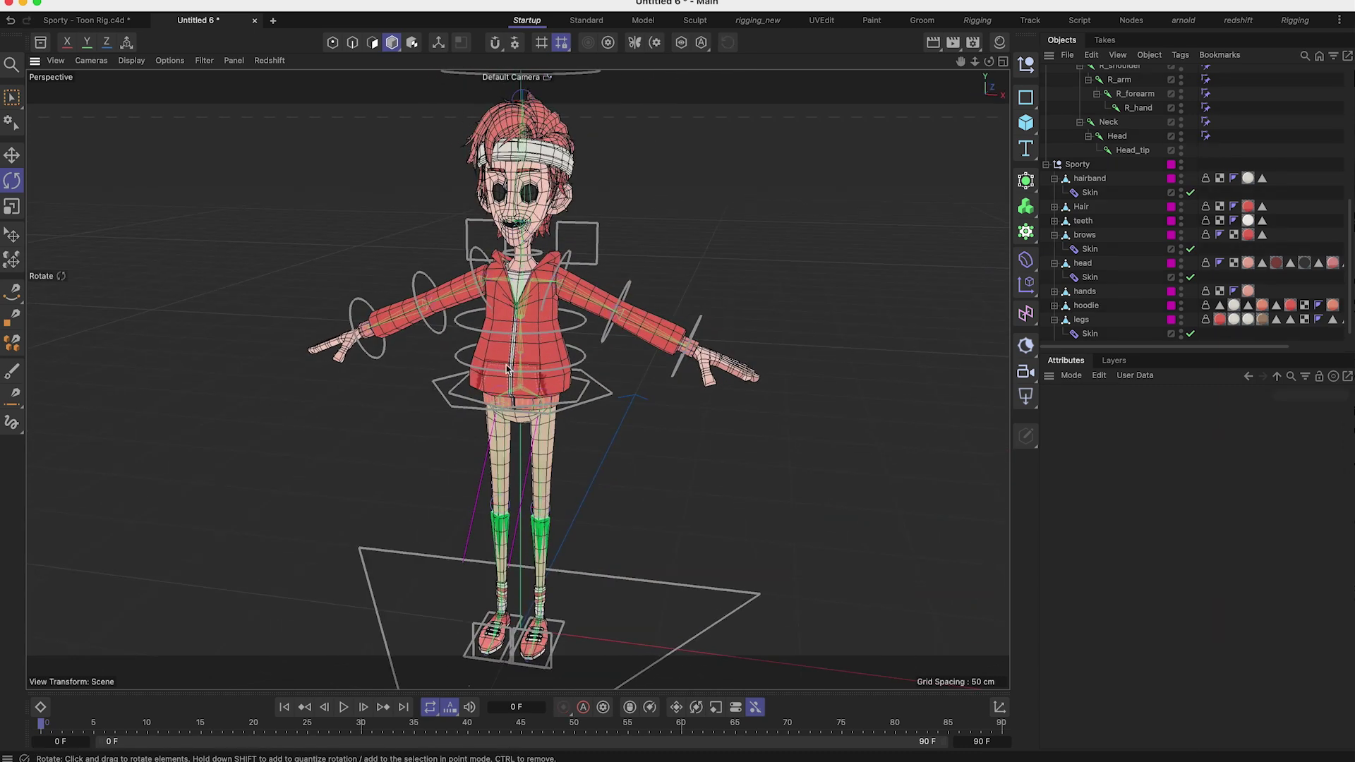
click(586, 242)
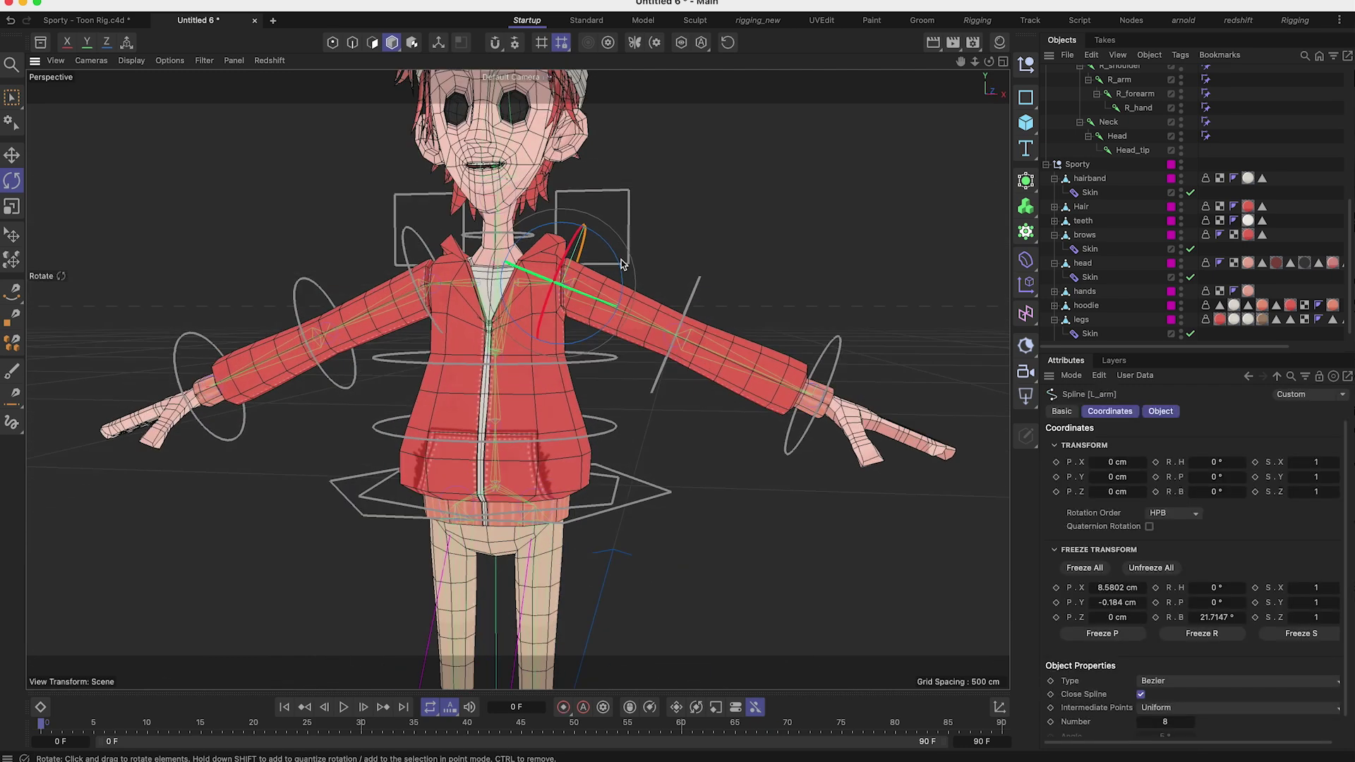
drag(612, 261, 608, 310)
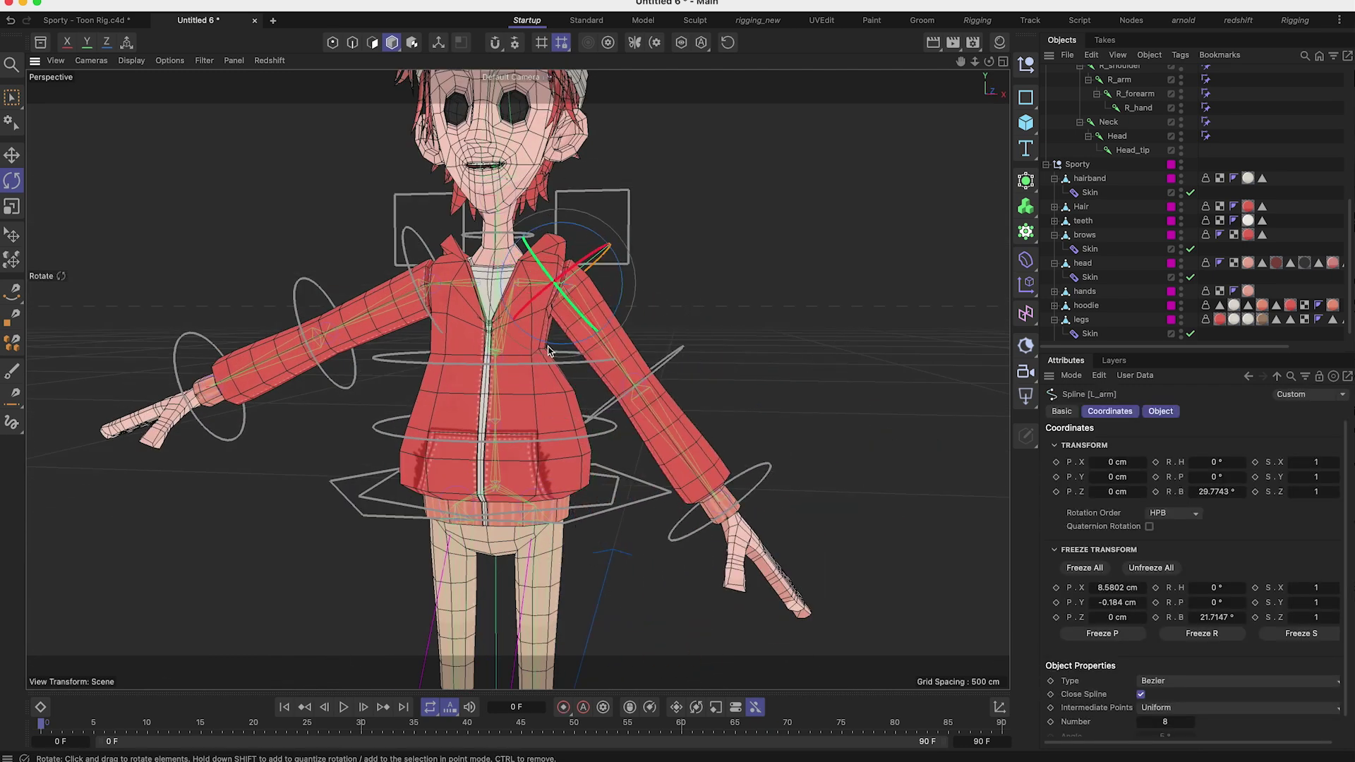
key(super+z)
drag(613, 253, 619, 295)
key(super+z)
scroll(586, 374, up, 6)
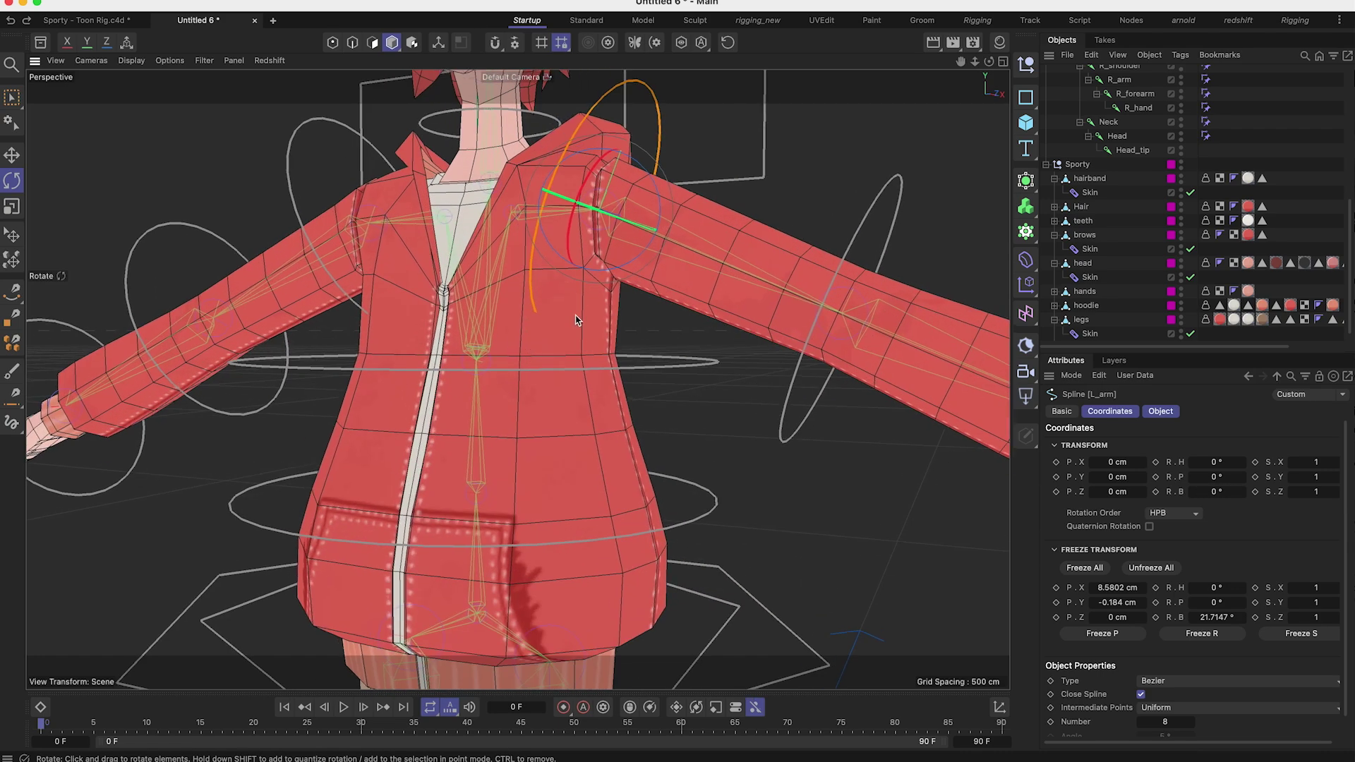
alt+drag(587, 376, 506, 381)
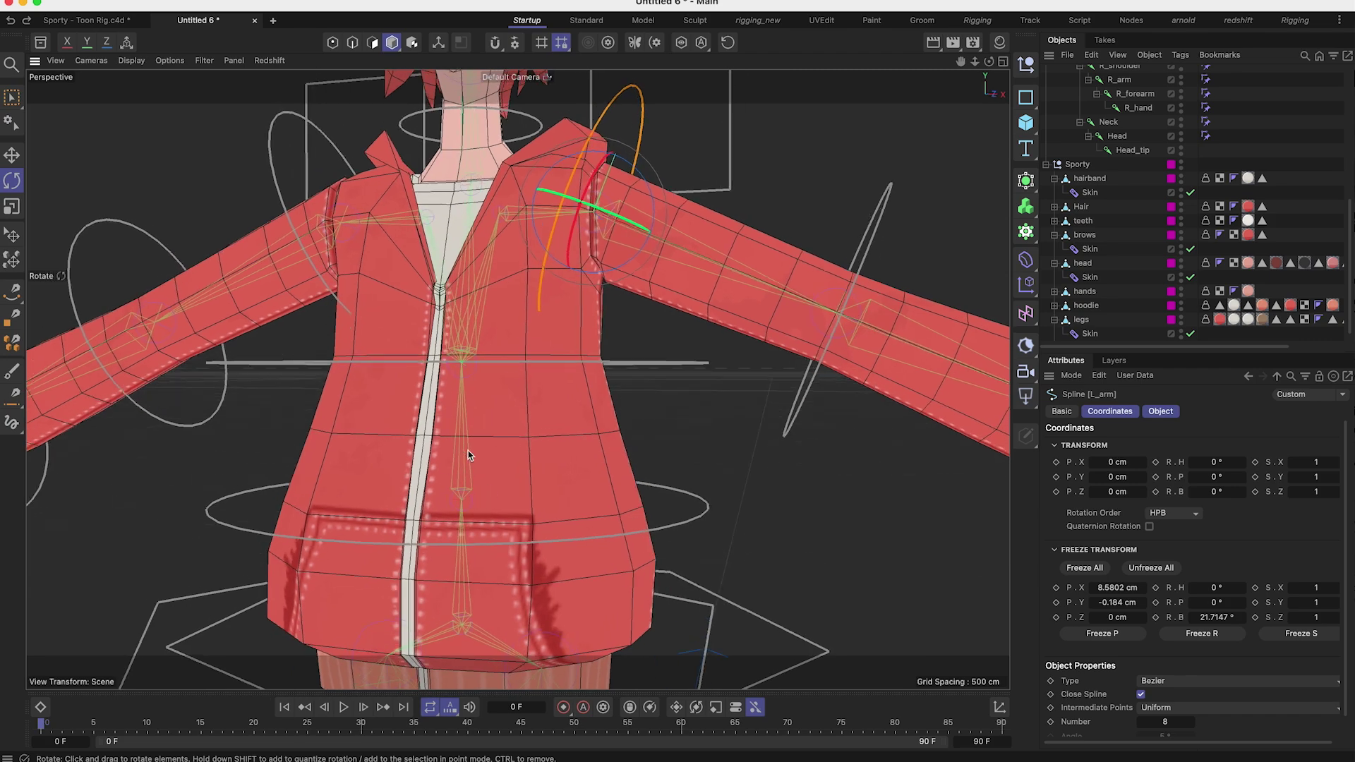
scroll(565, 264, down, 6)
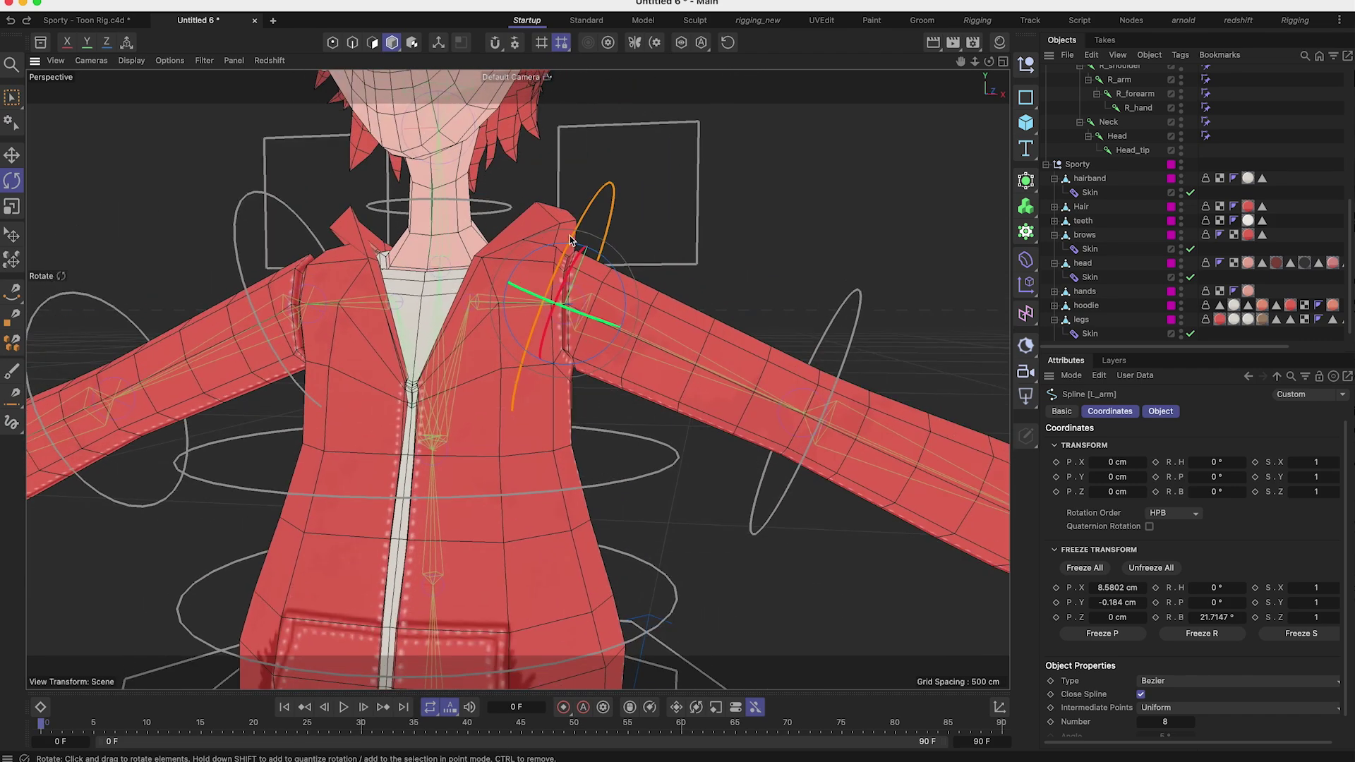
scroll(553, 321, down, 3)
alt+drag(544, 293, 500, 303)
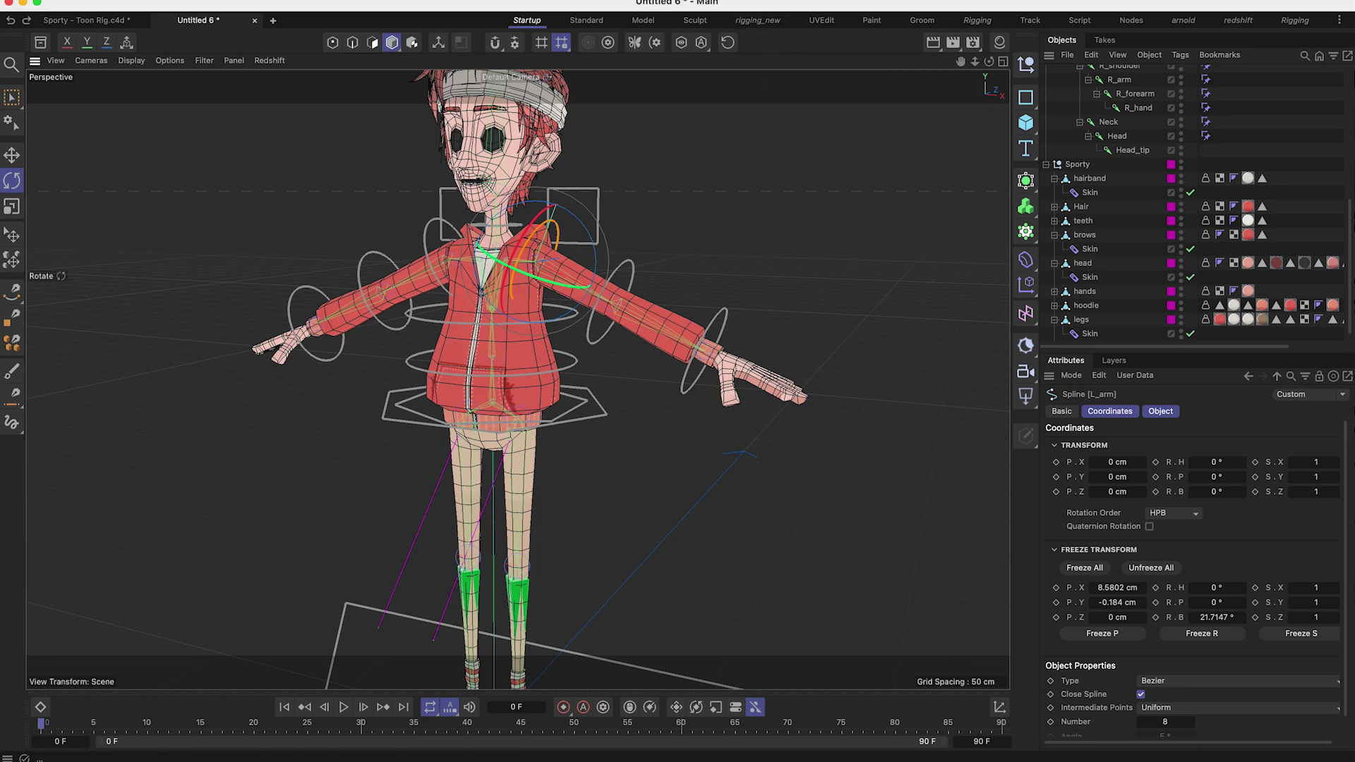
Step: Close the floating Weight Manager, switch to the rigging_new layout and widen its docked Weight Manager
click(219, 0)
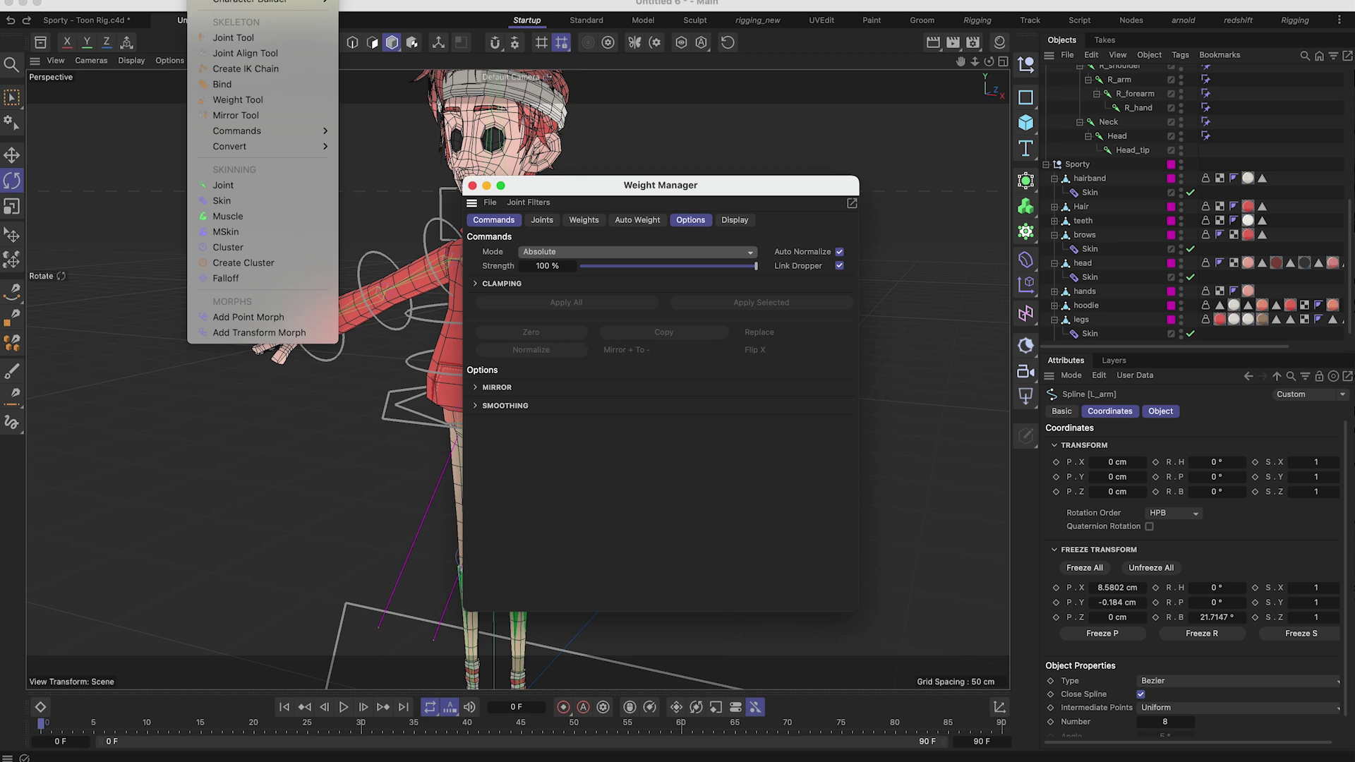
click(472, 185)
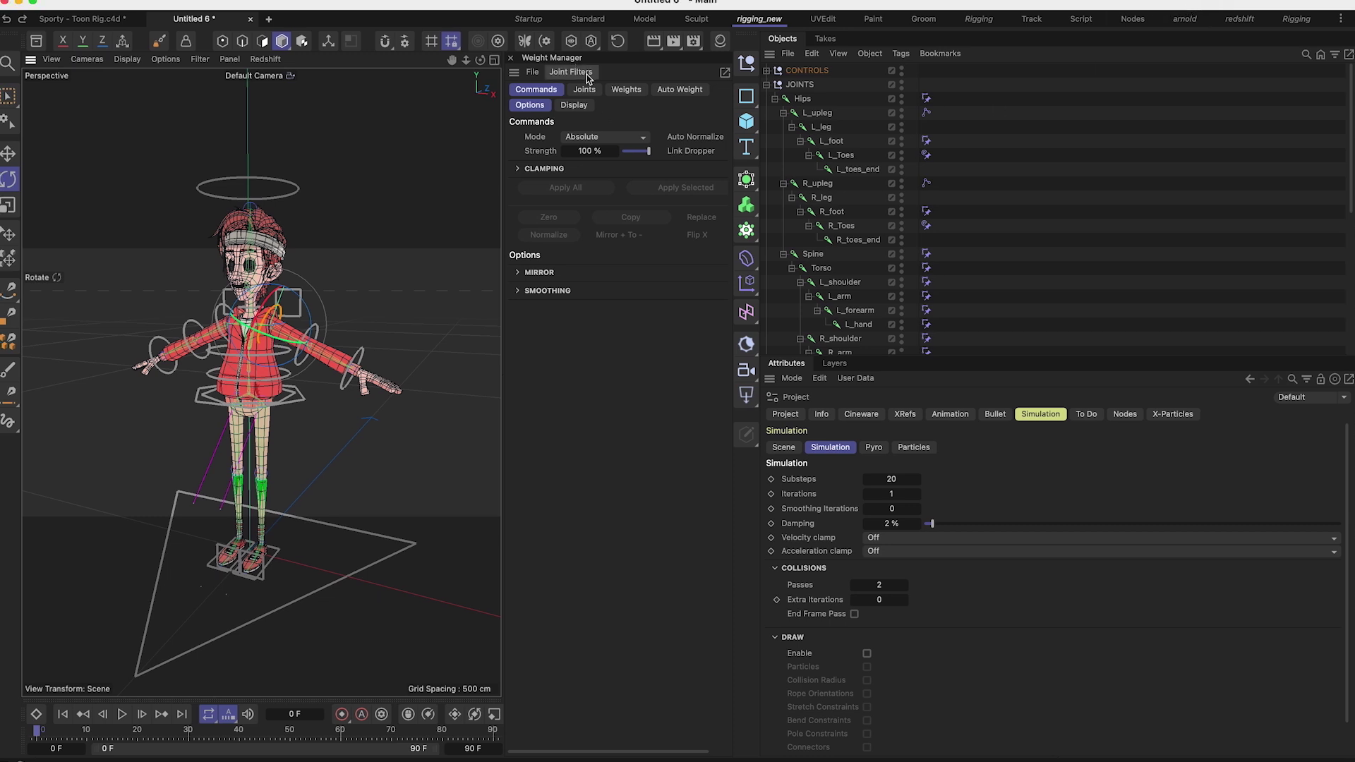
drag(759, 491, 892, 506)
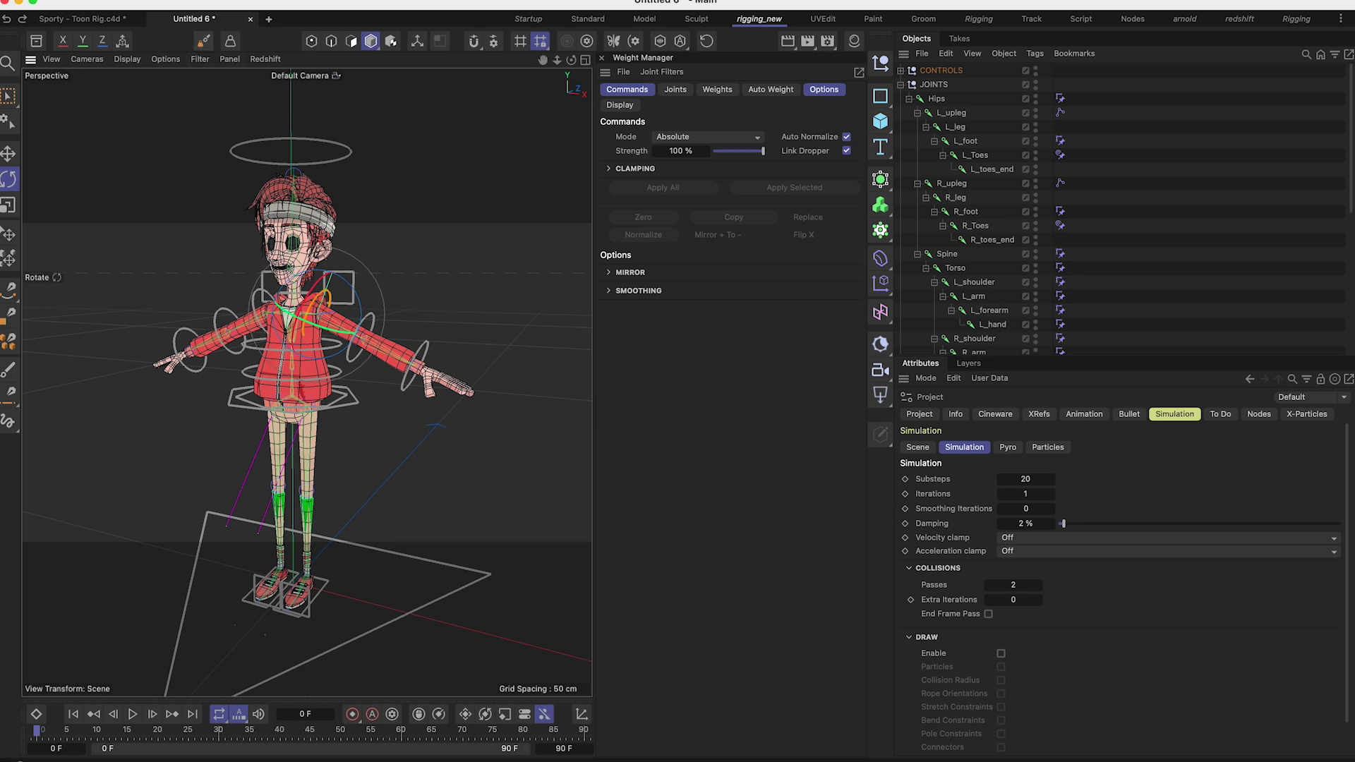
Step: Activate the Weight Tool for editing the character's joint weights
click(211, 0)
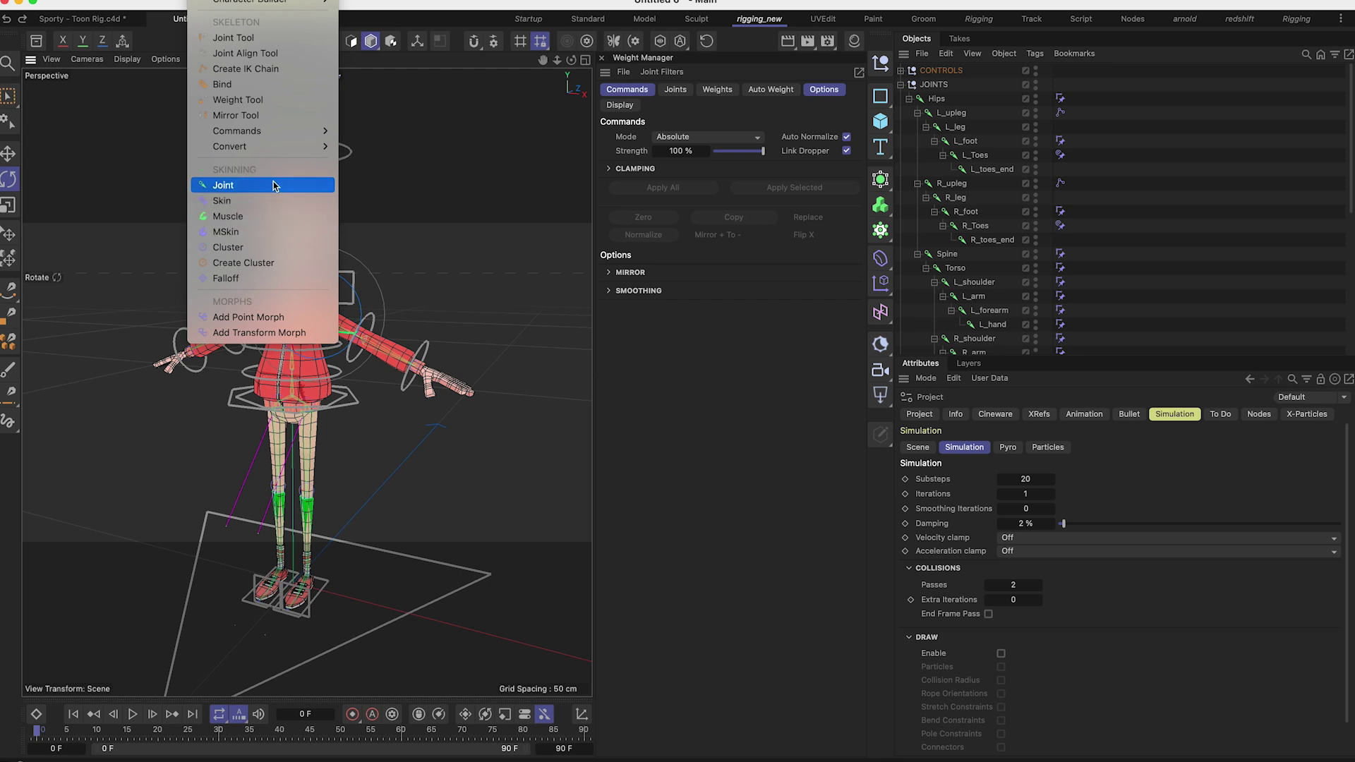
click(242, 101)
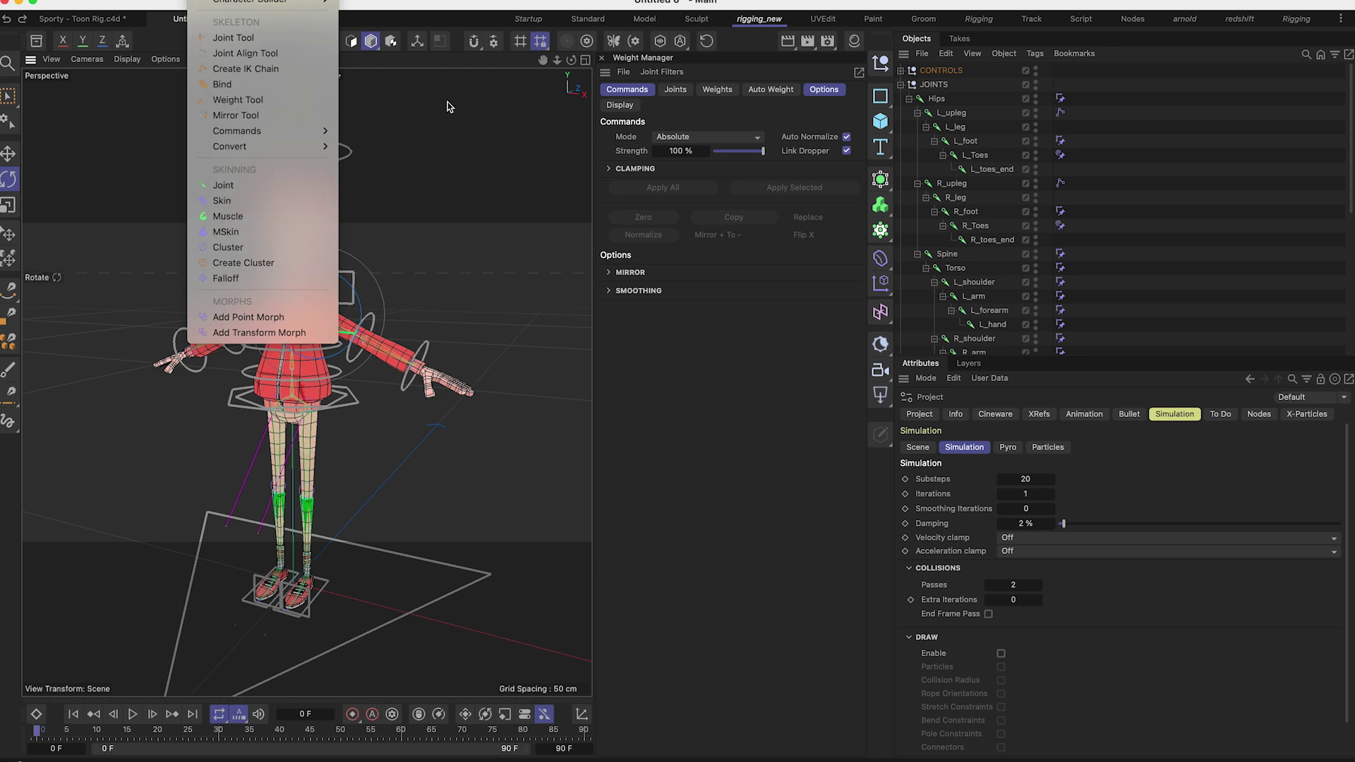
click(204, 44)
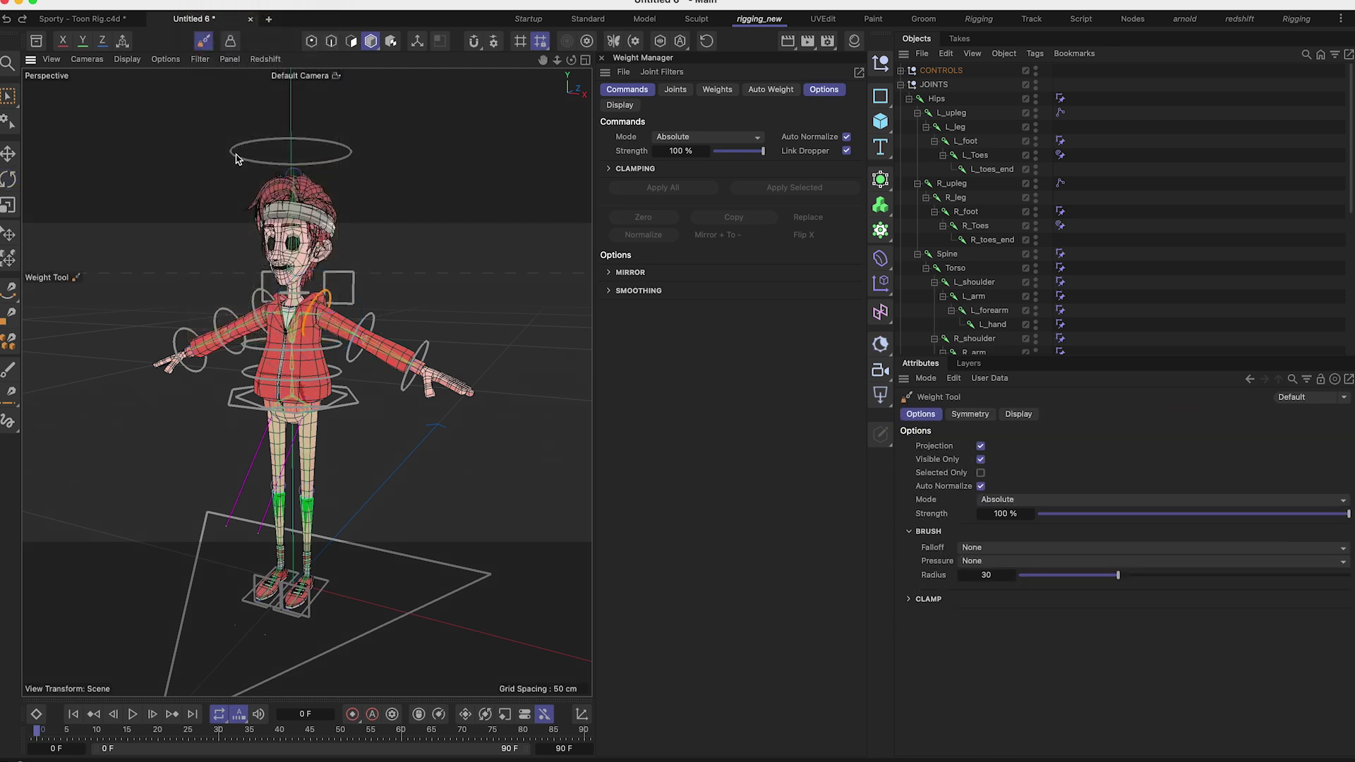
alt+drag(284, 283, 311, 293)
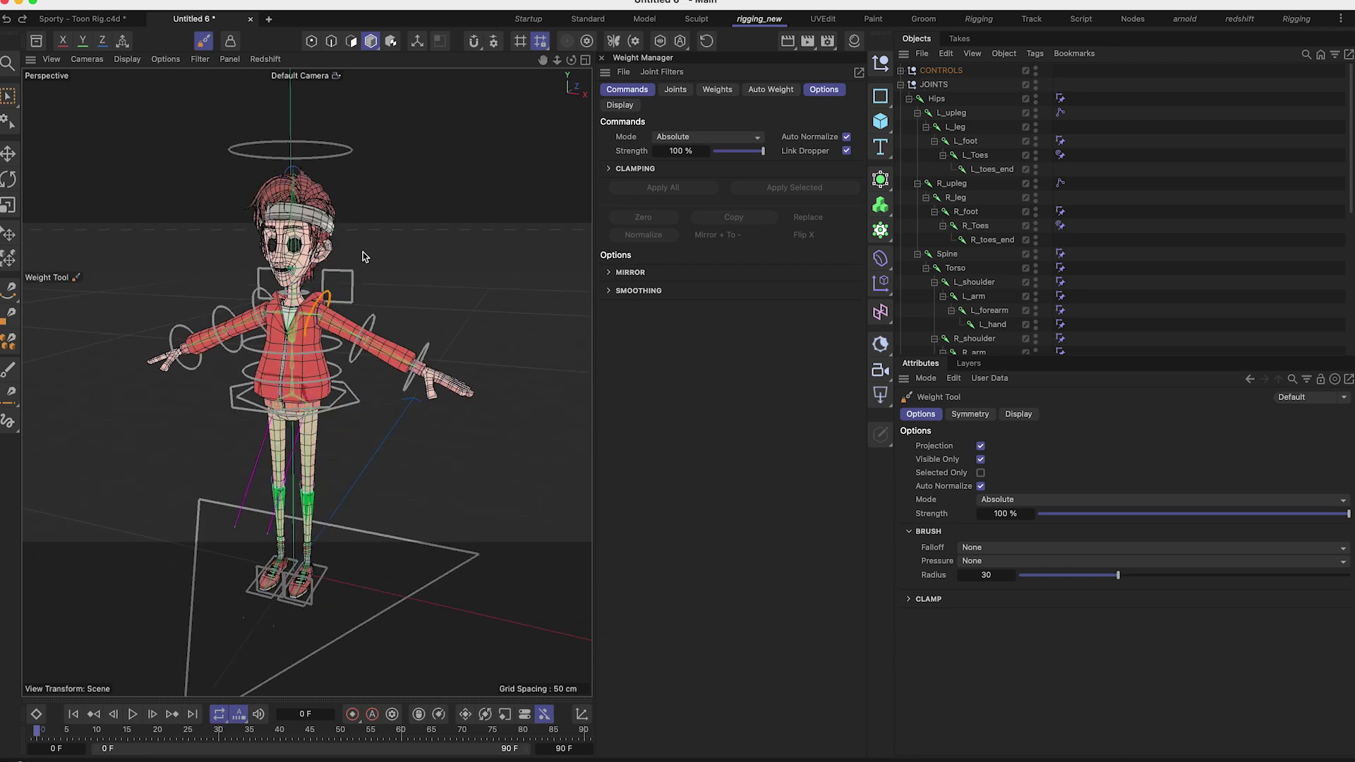
Step: Collapse the JOINTS hierarchy and select the hoodie mesh to display its weight colors on the torso
click(903, 83)
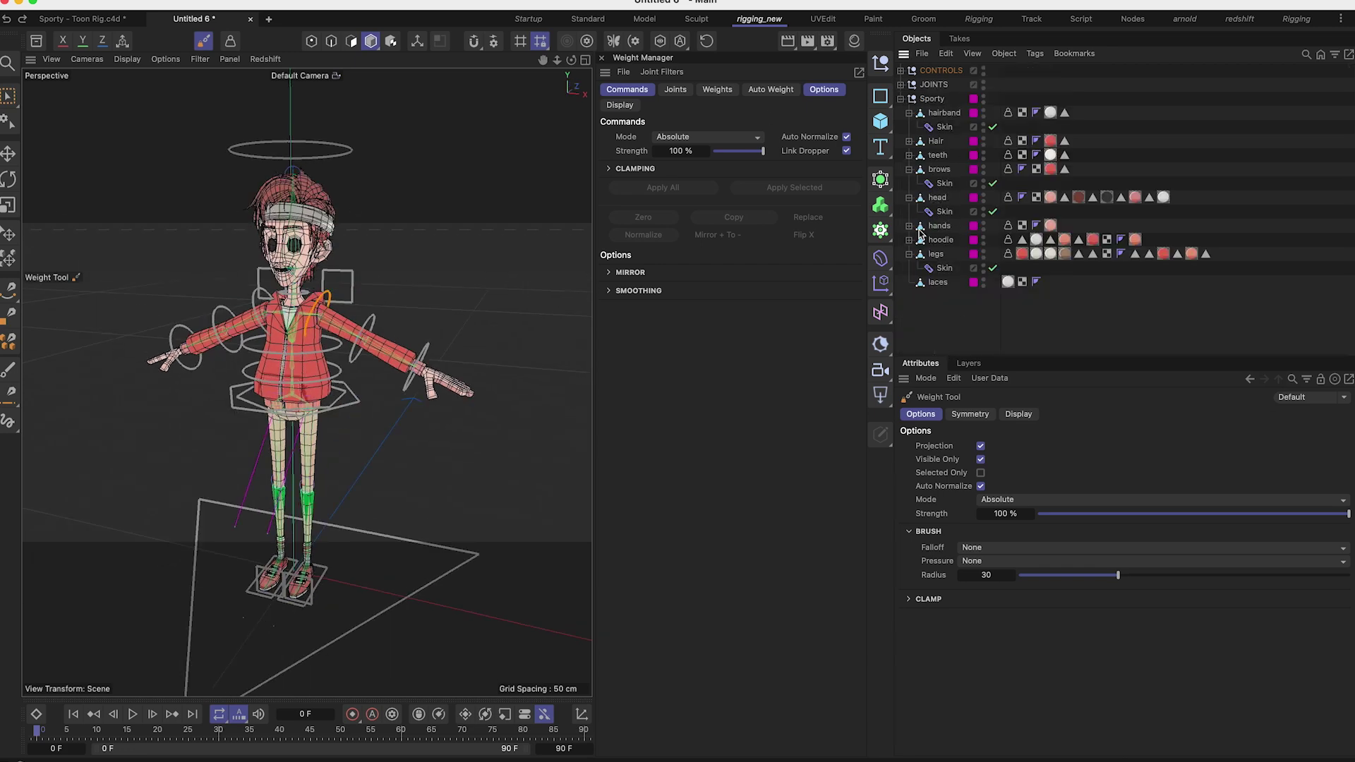
click(941, 240)
key(o)
alt+middle_drag(334, 265, 329, 378)
scroll(335, 356, down, 6)
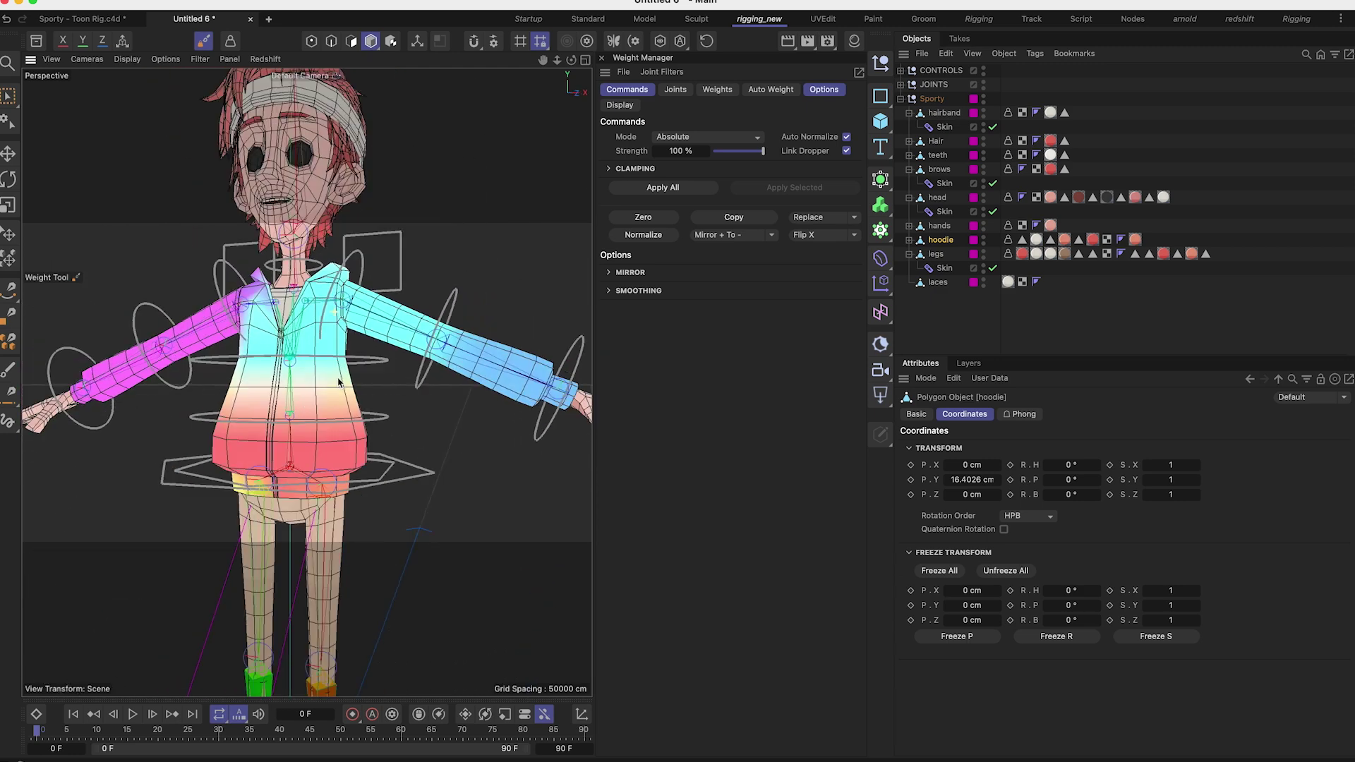
scroll(318, 381, up, 2)
Step: Show the hoodie's joints in the Weight Manager and enlarge the list to fit all of them
click(675, 90)
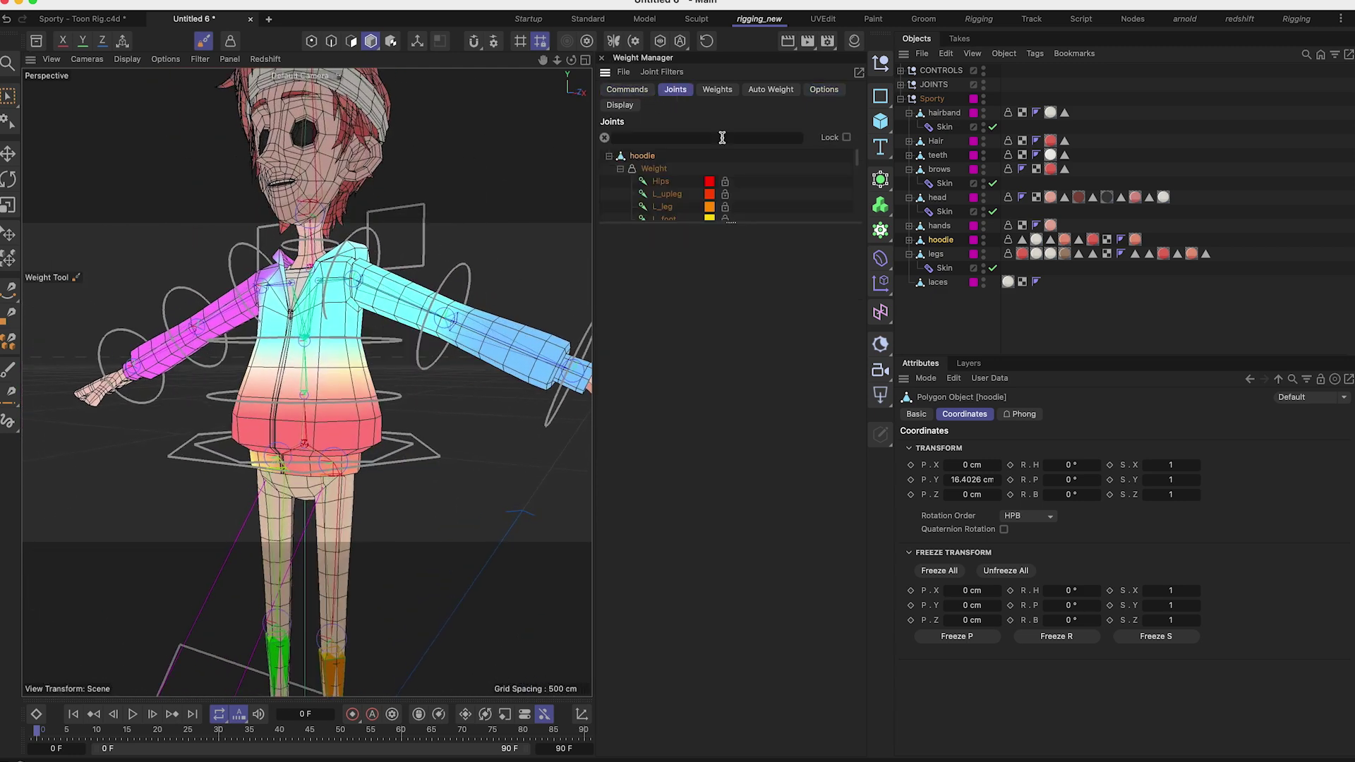
drag(730, 222, 731, 621)
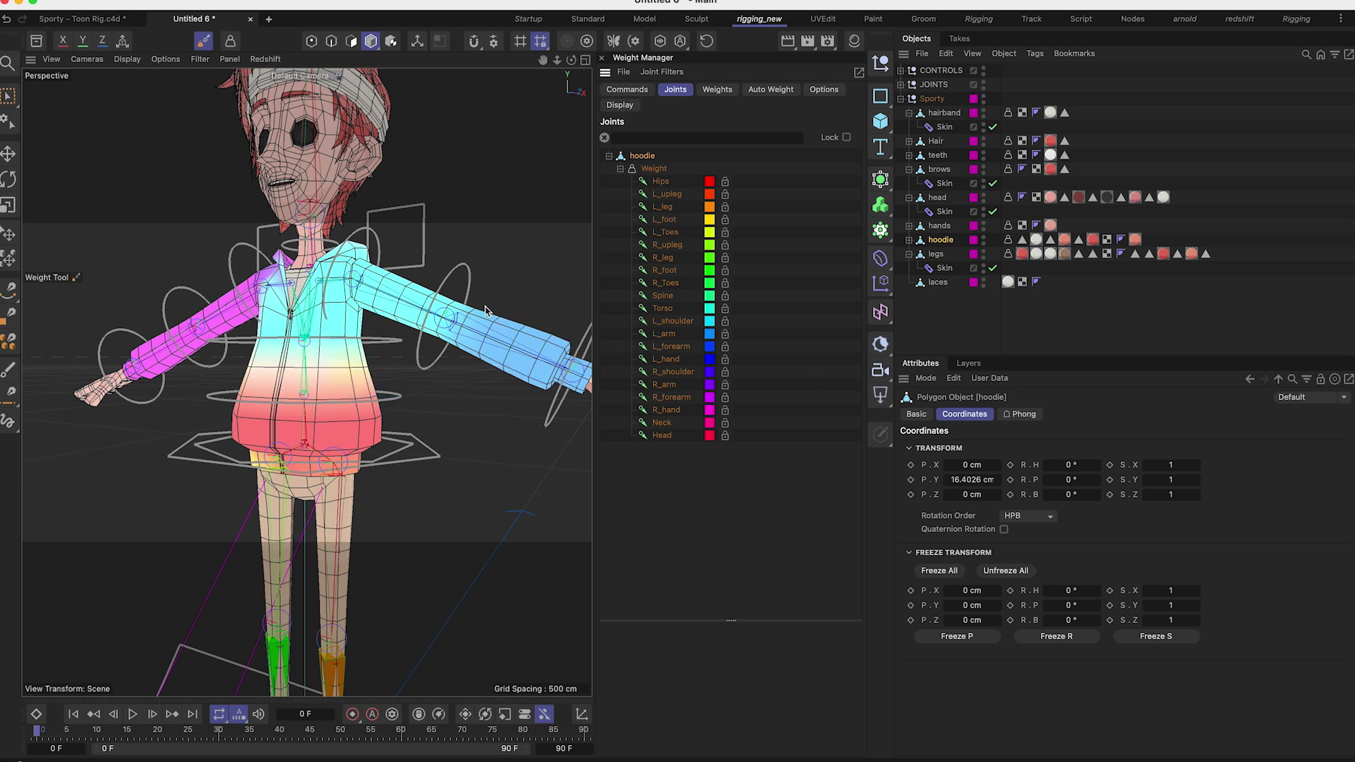
scroll(370, 339, up, 3)
scroll(370, 339, up, 2)
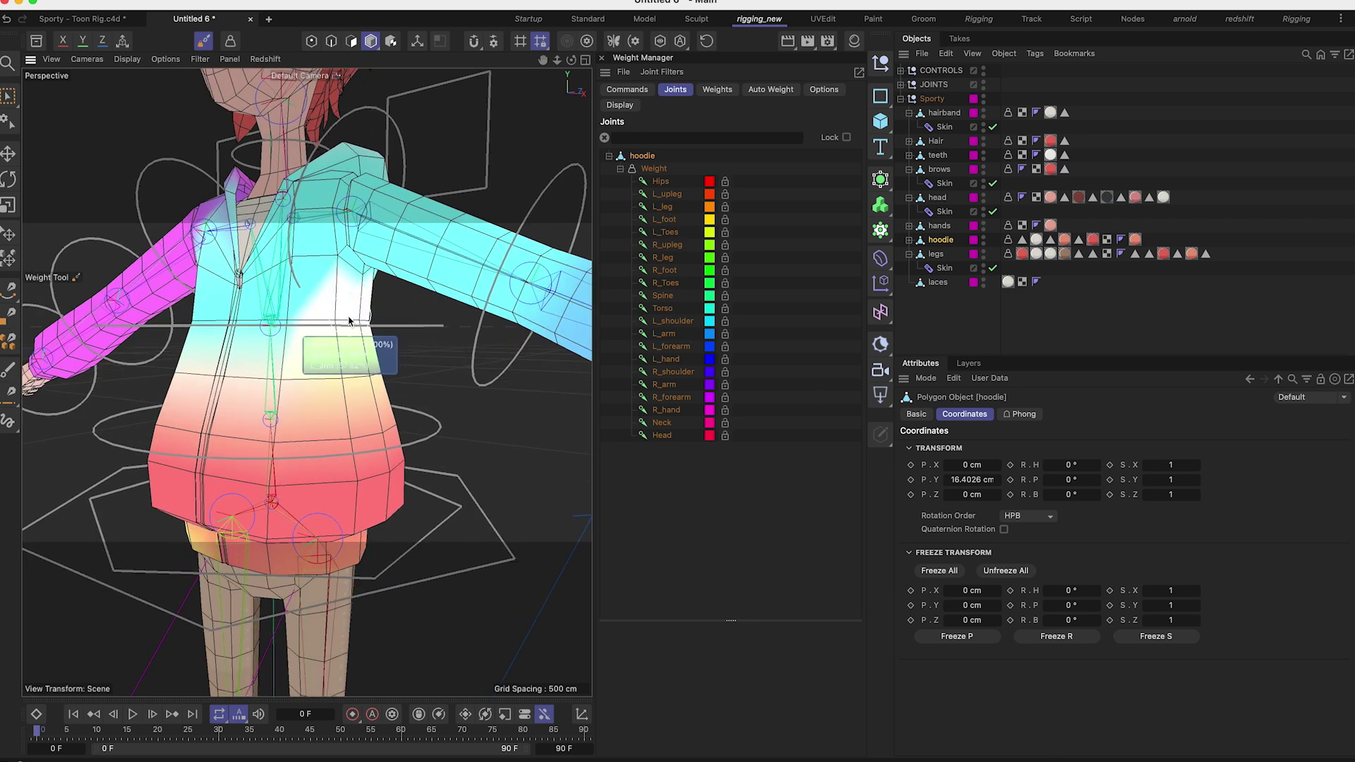
scroll(381, 367, down, 2)
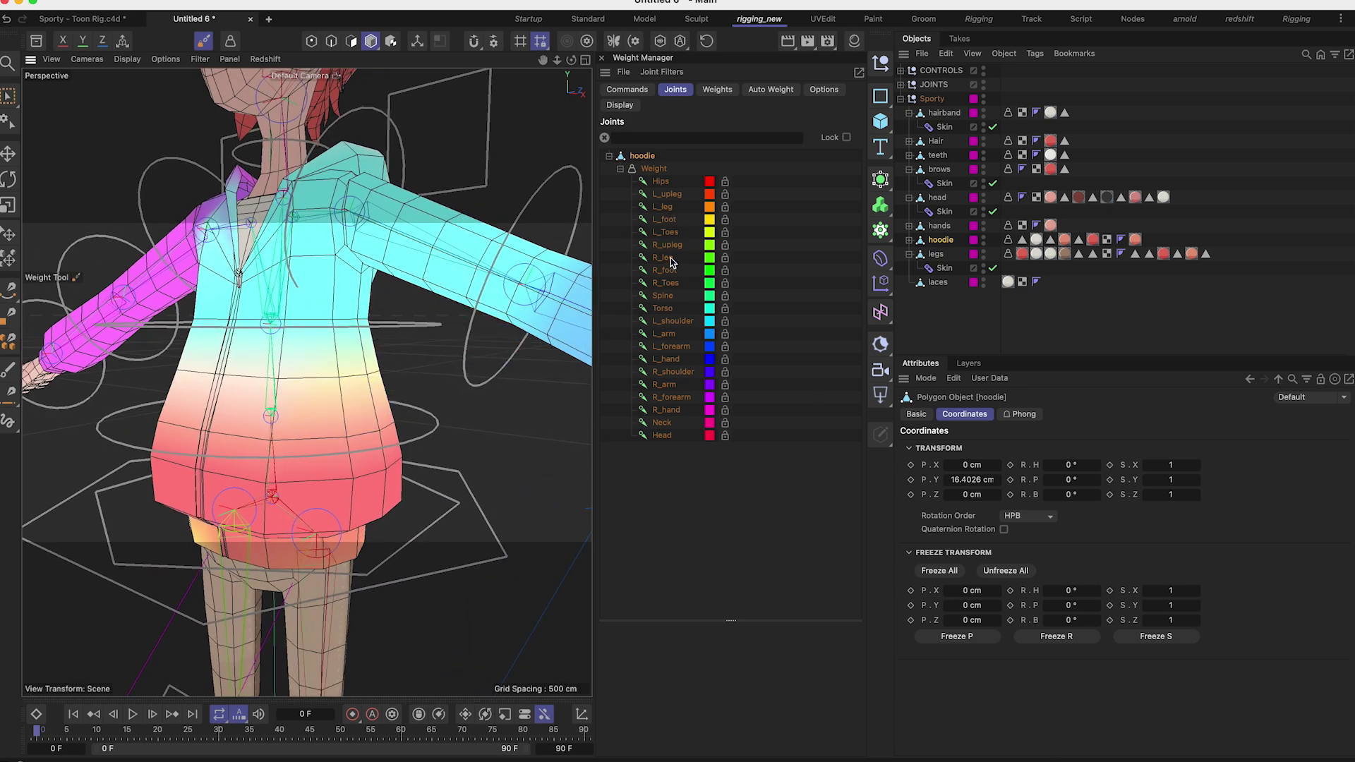
Step: Select the L_arm joint in the hoodie's weight list to isolate its influence around the armpit
click(670, 335)
mouse_move(325, 288)
alt+mouse_down()
mouse_move(341, 357)
mouse_move(332, 330)
alt+mouse_up()
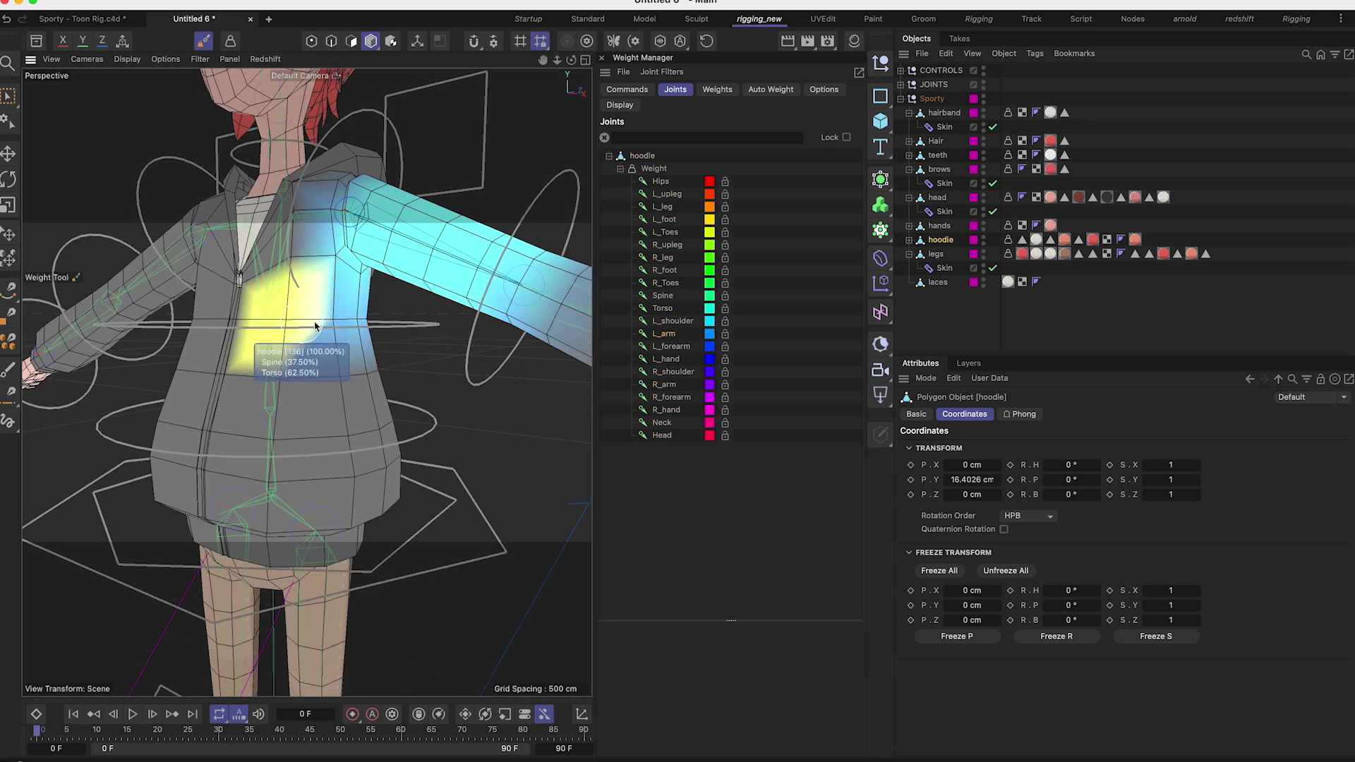
alt+drag(347, 335, 430, 343)
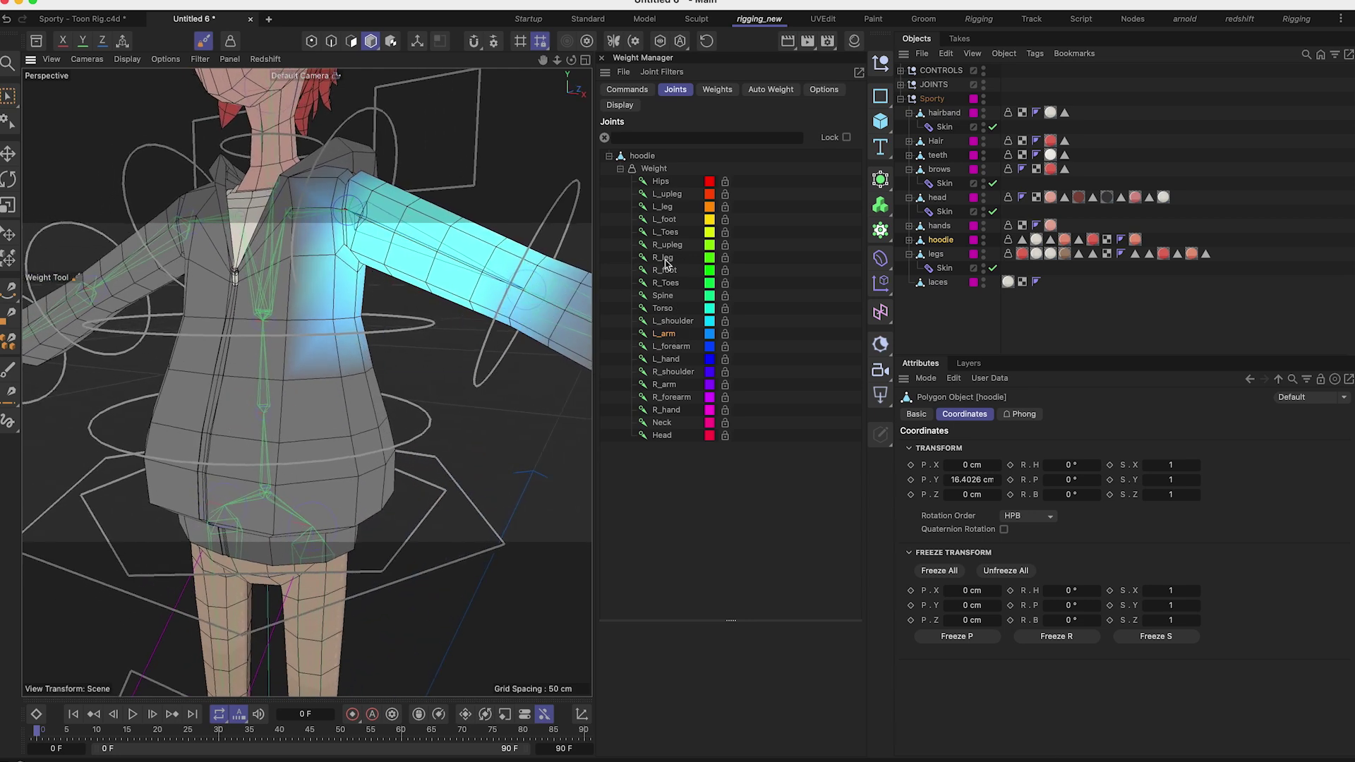
Step: Select the Spine joint for the hoodie and paint its weight at 100% strength across the front of the waist
click(664, 295)
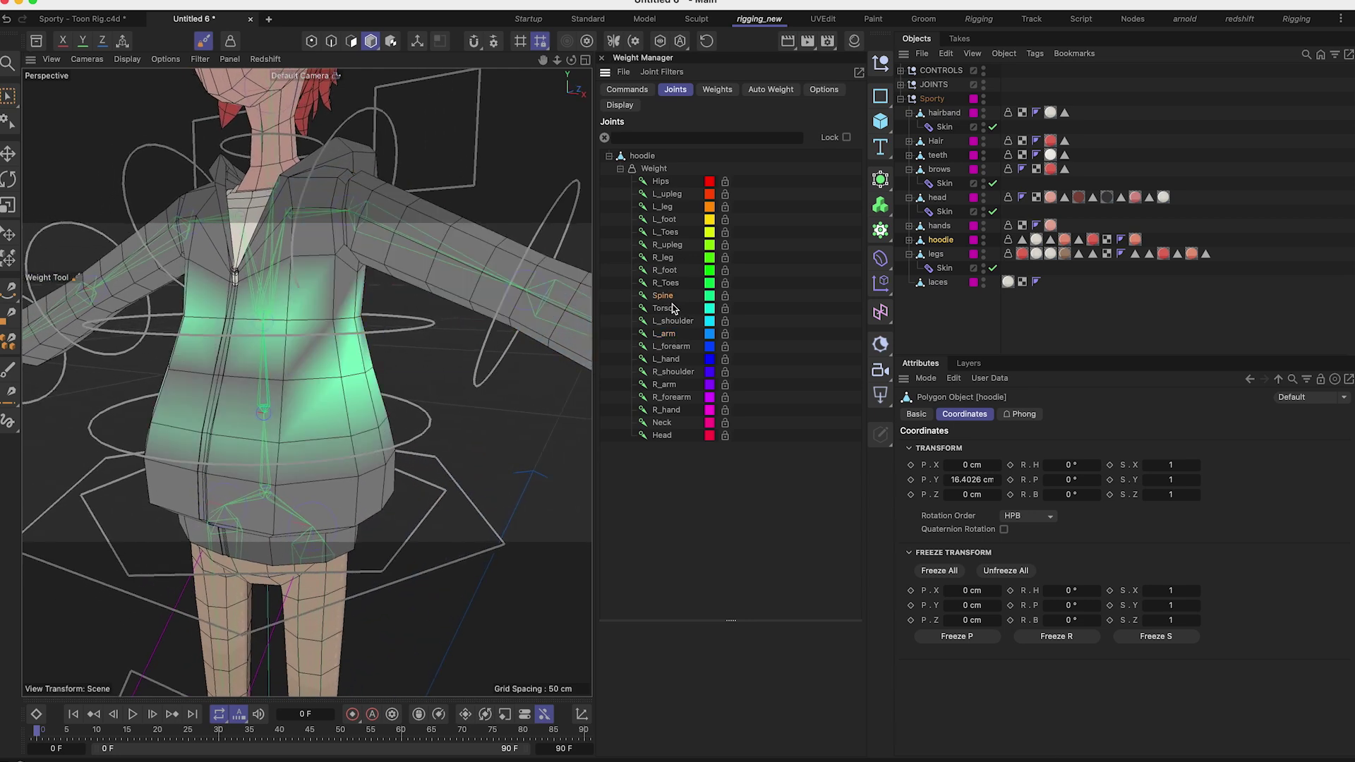
alt+drag(248, 405, 381, 397)
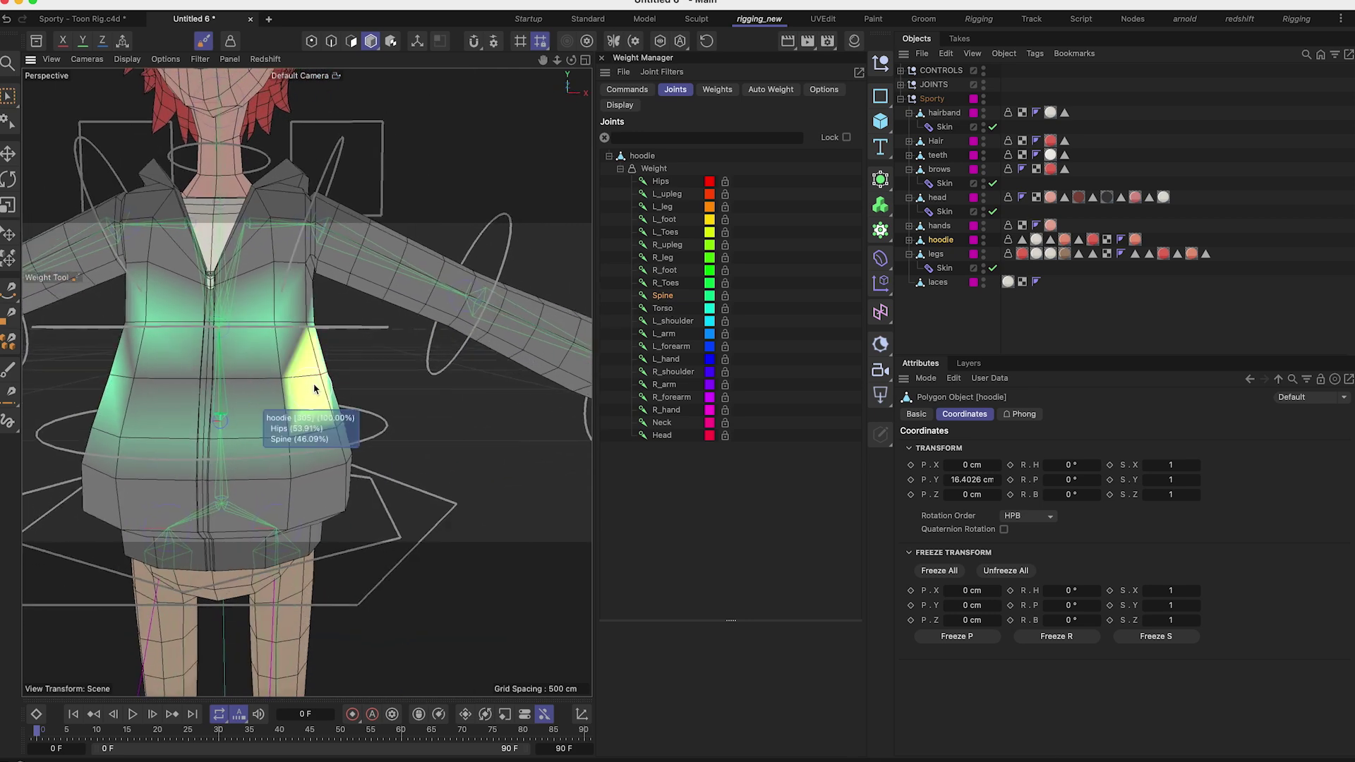
alt+middle_drag(314, 387, 399, 382)
alt+drag(400, 388, 380, 381)
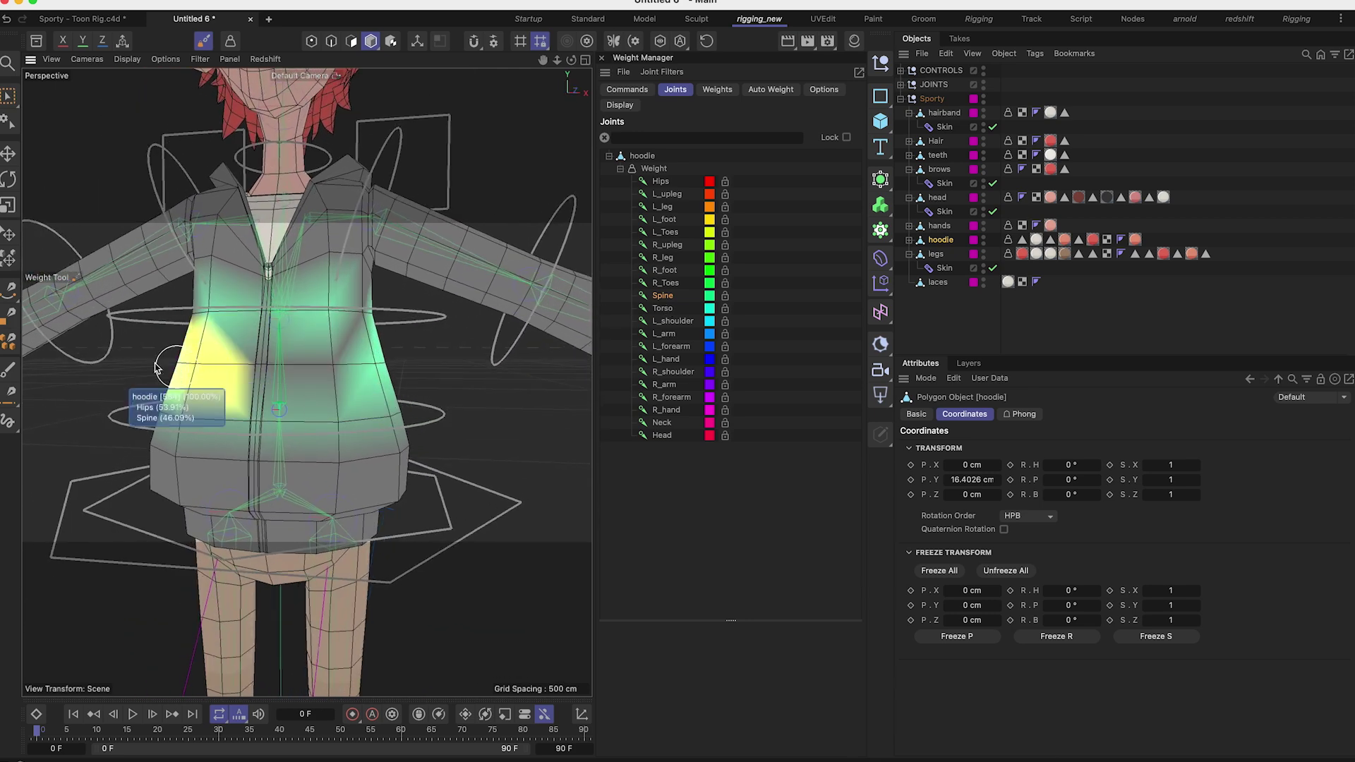
mouse_move(301, 365)
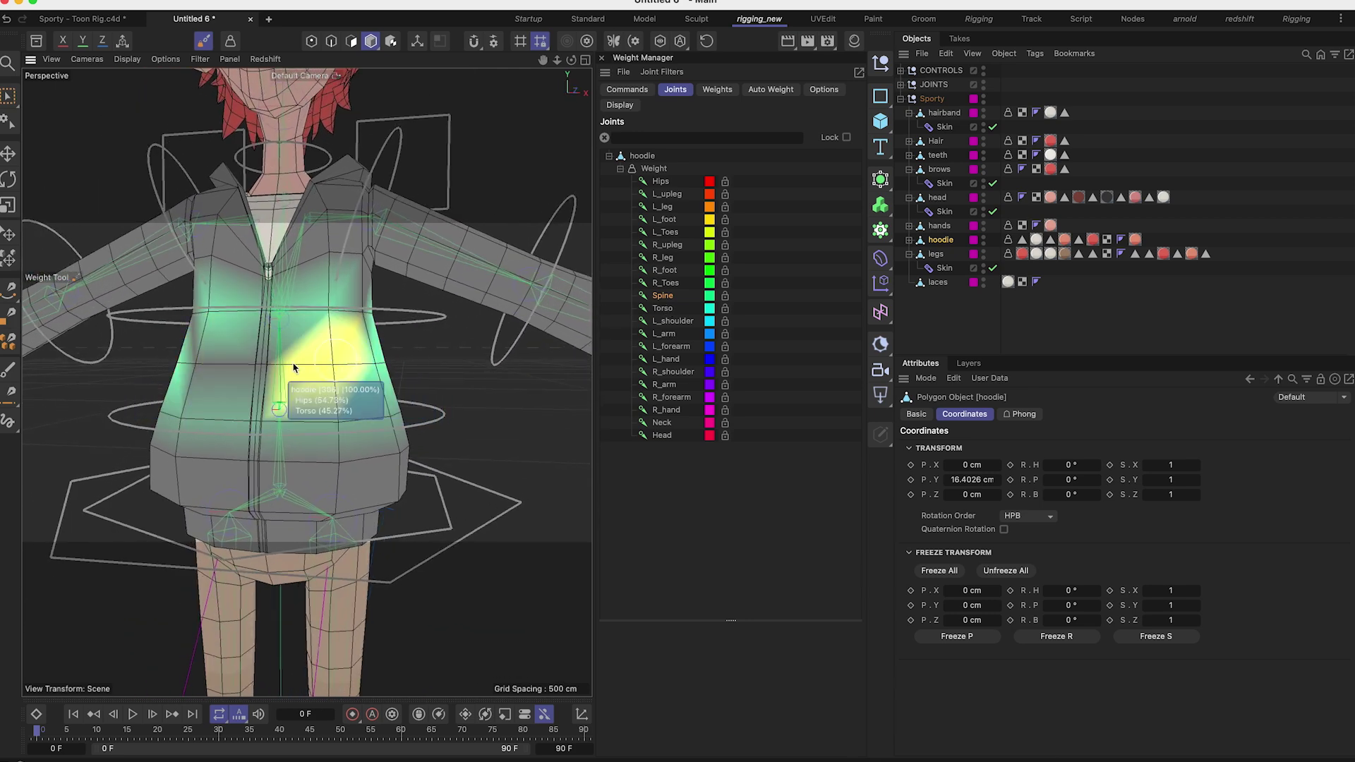
mouse_move(296, 363)
alt+mouse_down()
mouse_move(621, 356)
mouse_move(447, 402)
mouse_move(293, 367)
alt+mouse_up()
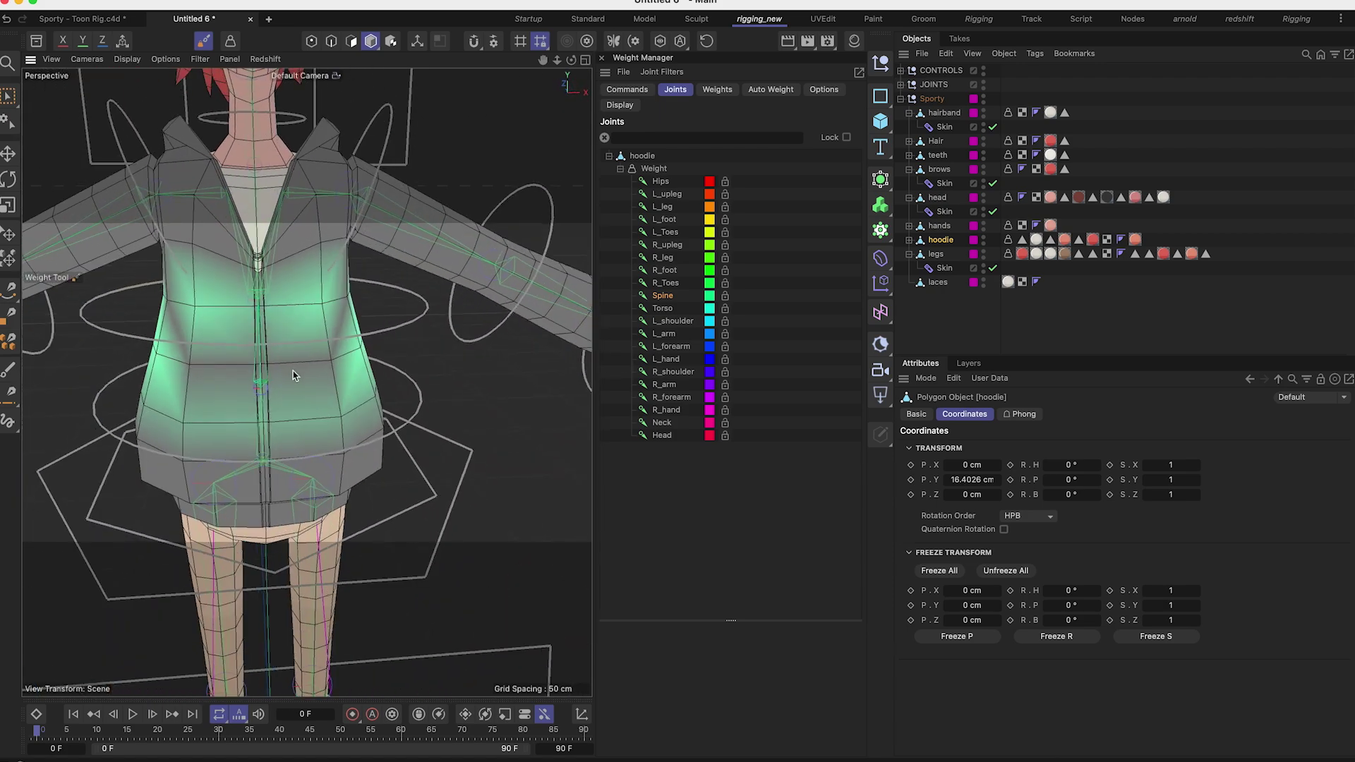
alt+middle_drag(293, 366, 338, 361)
alt+drag(414, 371, 357, 365)
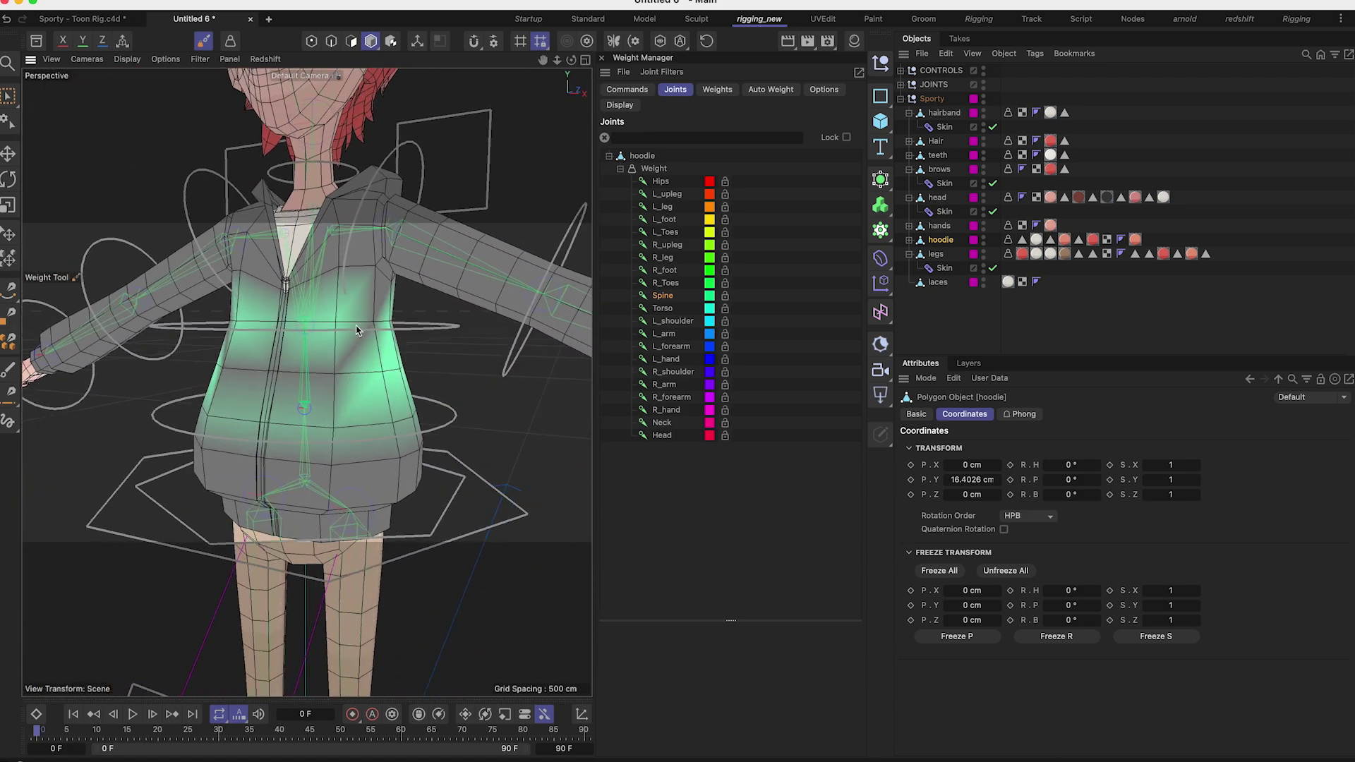
click(204, 43)
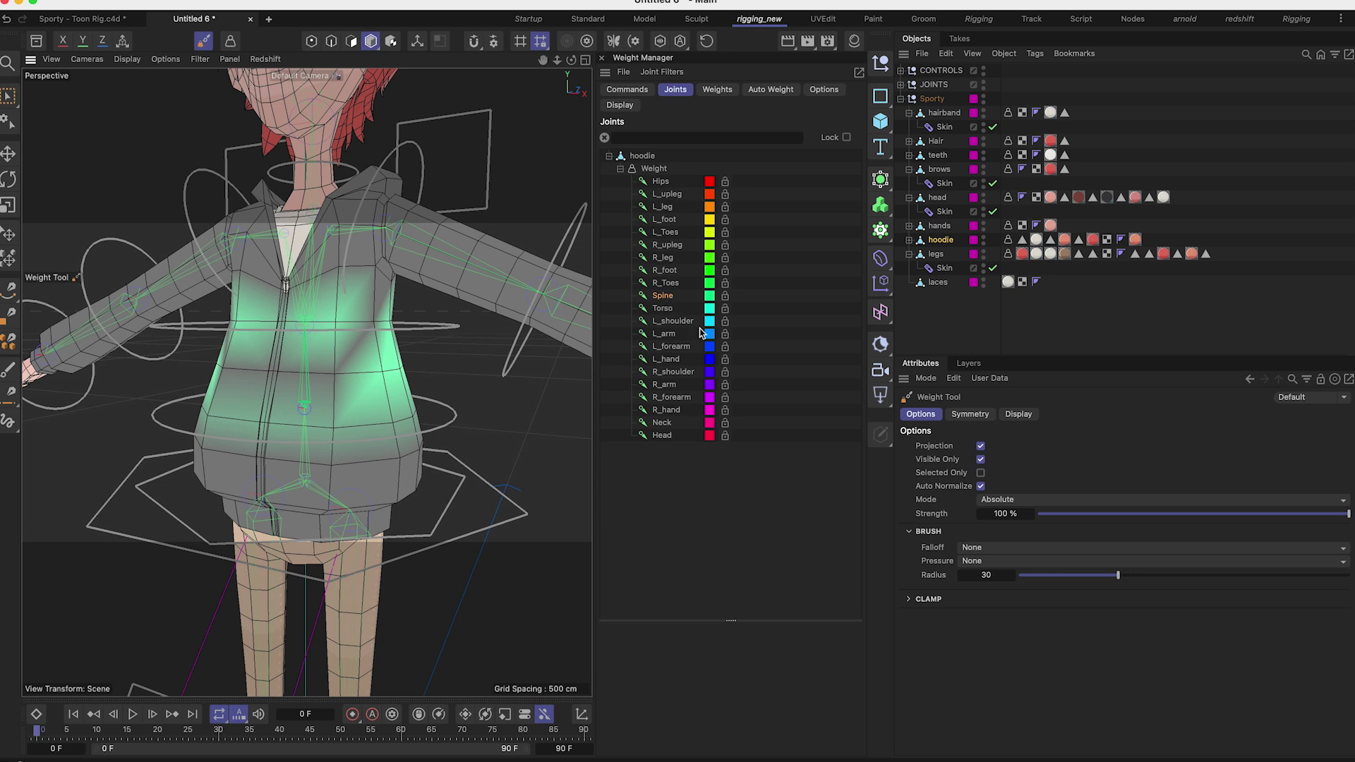
drag(303, 364, 406, 374)
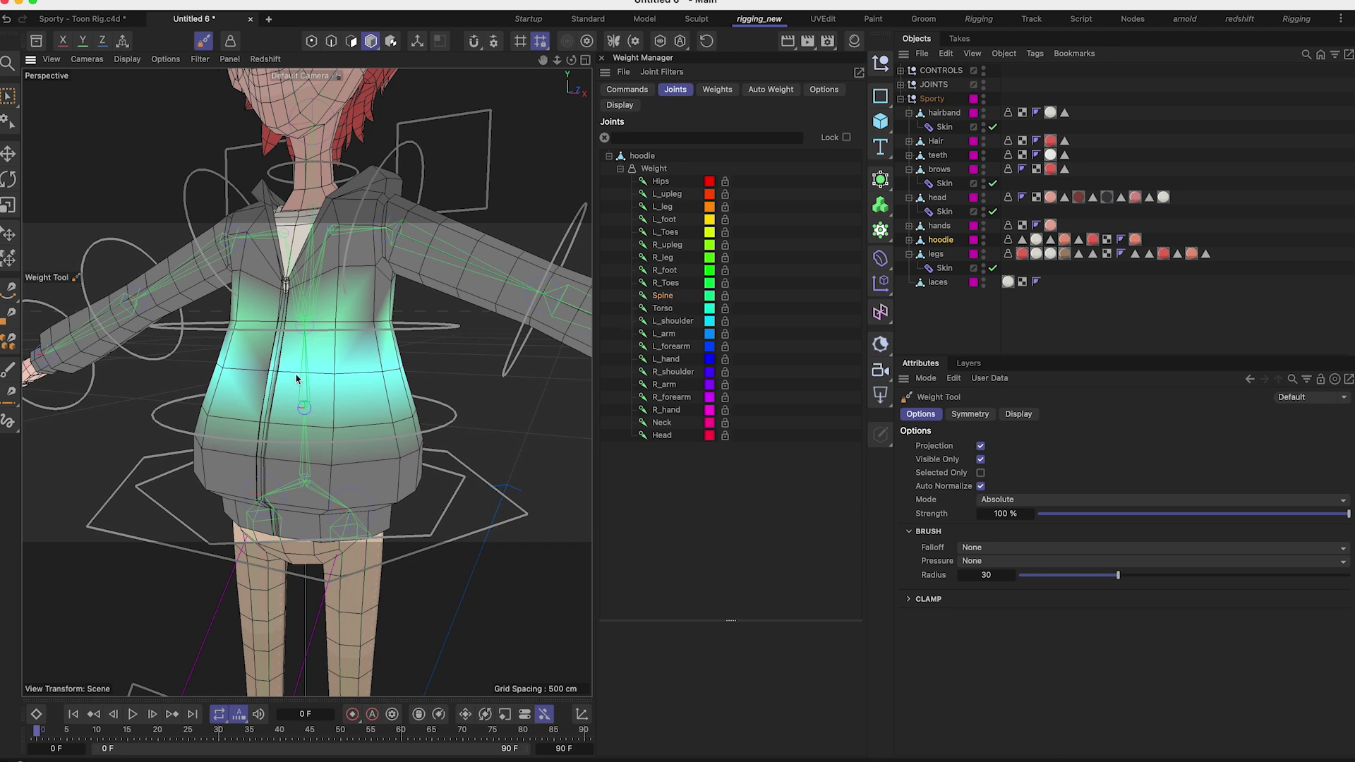
Step: Extend the Spine joint's full-strength weight around the sides and back of the hoodie's waist
mouse_move(265, 381)
alt+mouse_down()
mouse_move(348, 374)
mouse_move(358, 394)
alt+mouse_up()
alt+right_drag(253, 385, 189, 395)
alt+middle_drag(189, 395, 316, 376)
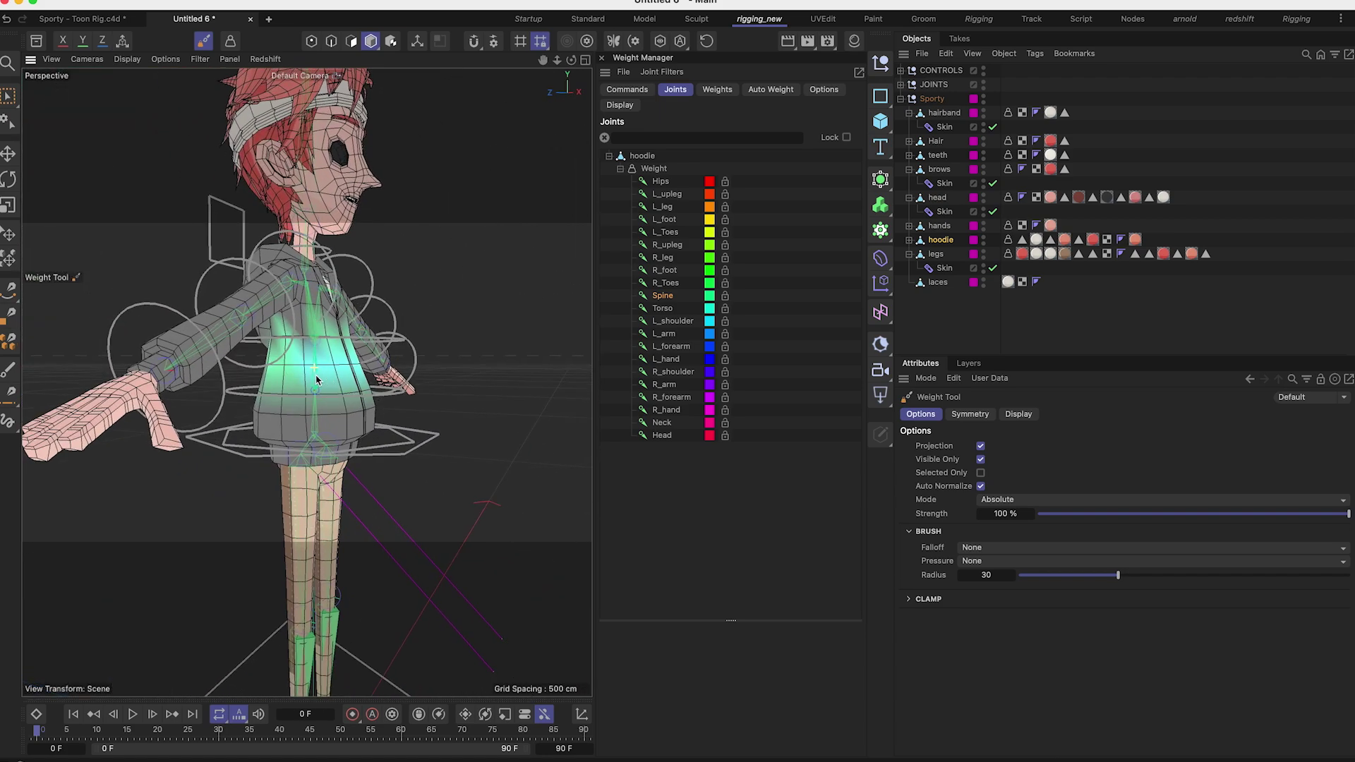
alt+right_drag(316, 380, 278, 374)
click(282, 362)
alt+right_drag(466, 362, 339, 351)
alt+drag(307, 382, 545, 369)
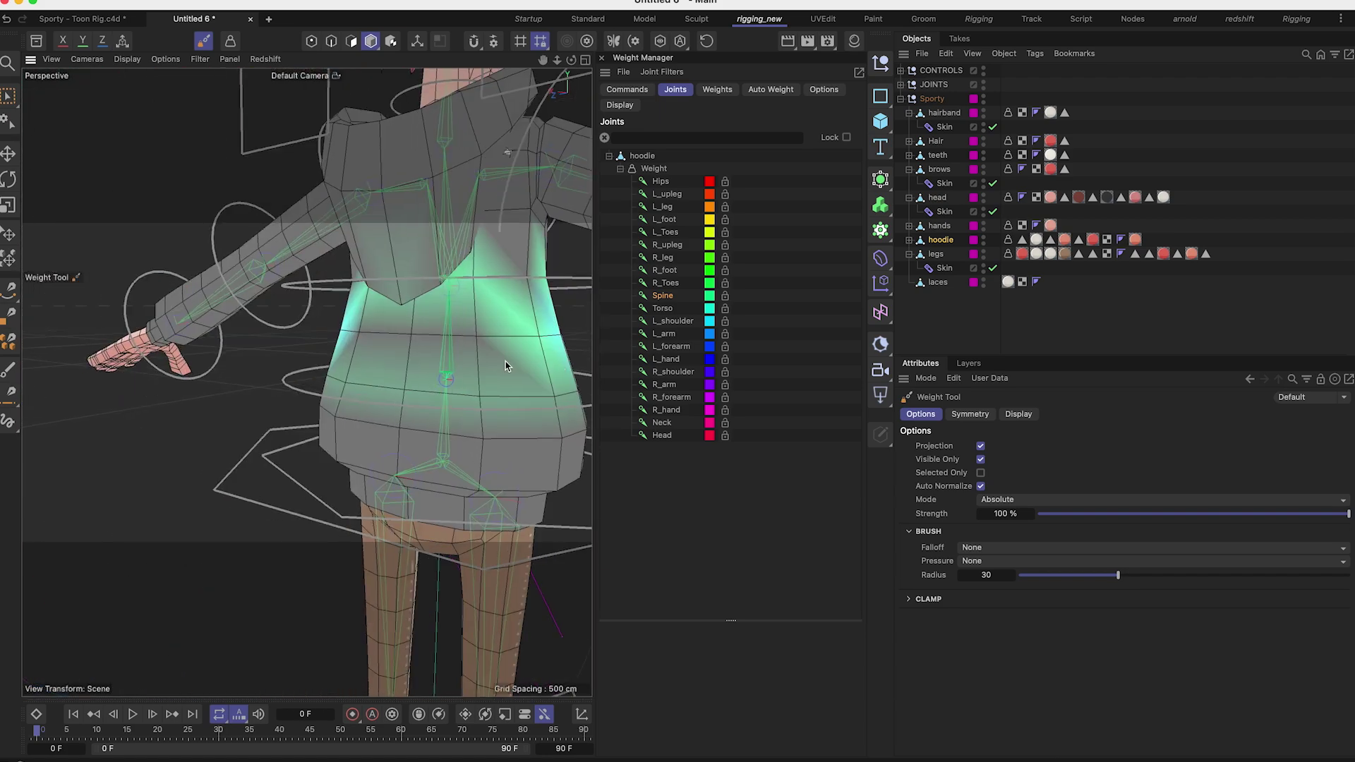
alt+drag(347, 340, 375, 327)
alt+drag(462, 345, 537, 343)
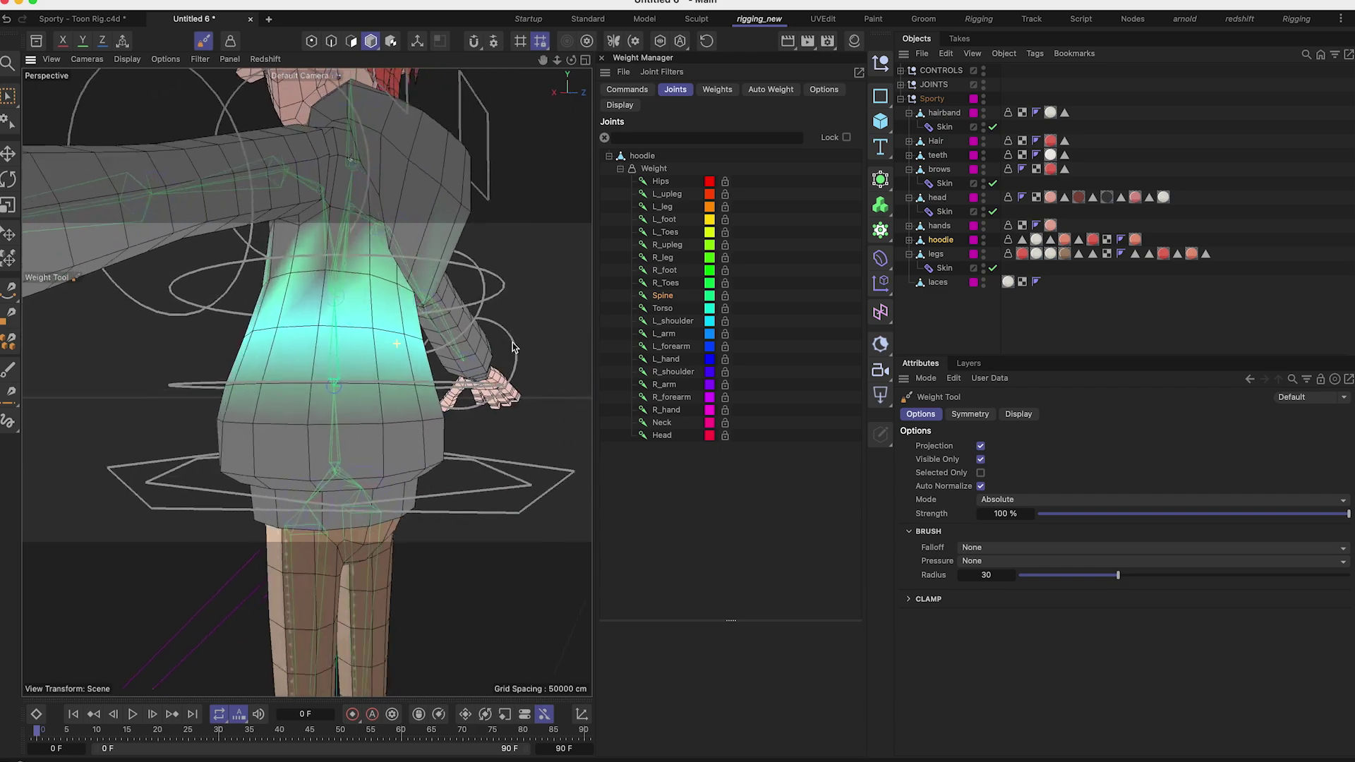
mouse_move(353, 332)
alt+mouse_down()
mouse_move(370, 348)
mouse_move(311, 335)
alt+mouse_up()
Step: Select the Torso joint and paint its weight at 100% strength over the hoodie's chest and armpit areas
click(662, 308)
mouse_move(392, 408)
alt+mouse_down()
mouse_move(384, 341)
mouse_move(422, 382)
mouse_move(448, 341)
mouse_move(388, 373)
alt+mouse_up()
alt+drag(477, 360, 417, 374)
alt+right_drag(416, 374, 381, 395)
alt+right_drag(365, 345, 406, 314)
alt+drag(402, 360, 322, 356)
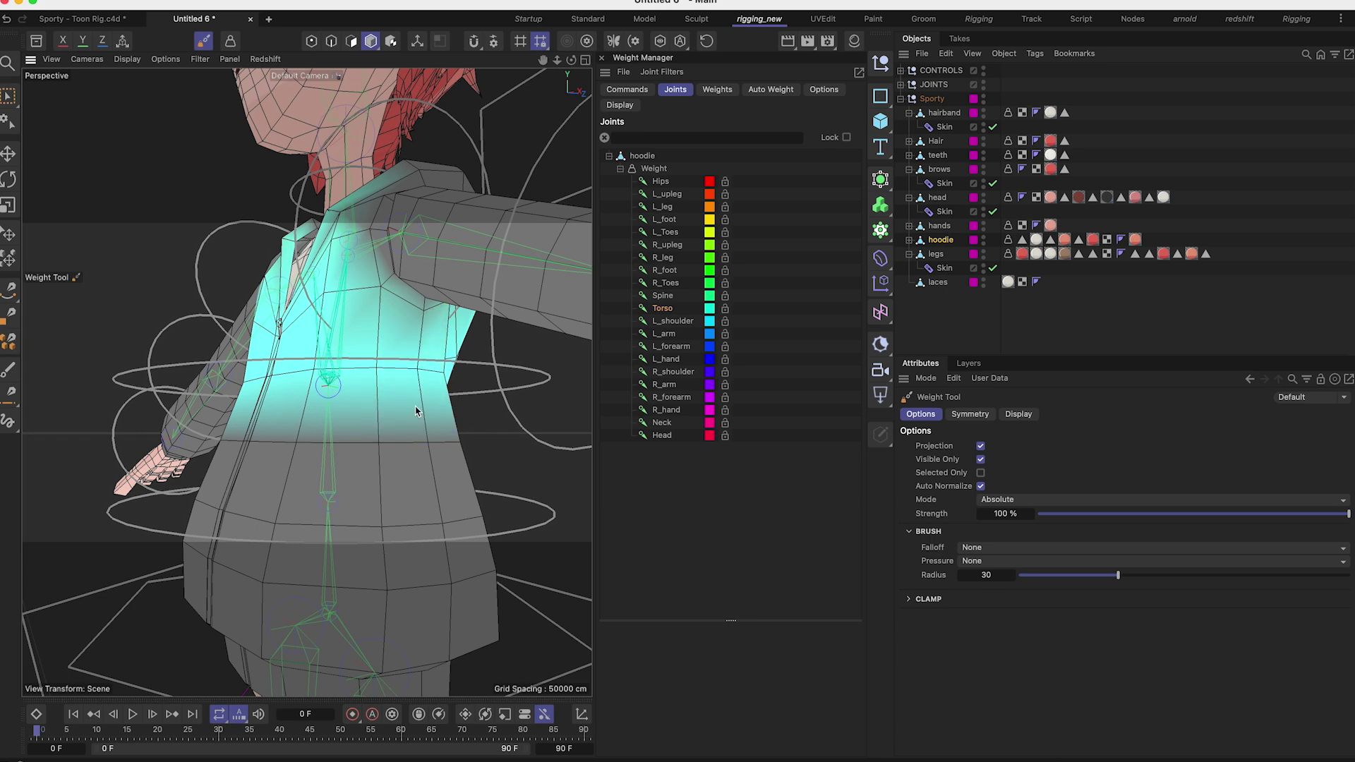
alt+drag(384, 381, 467, 411)
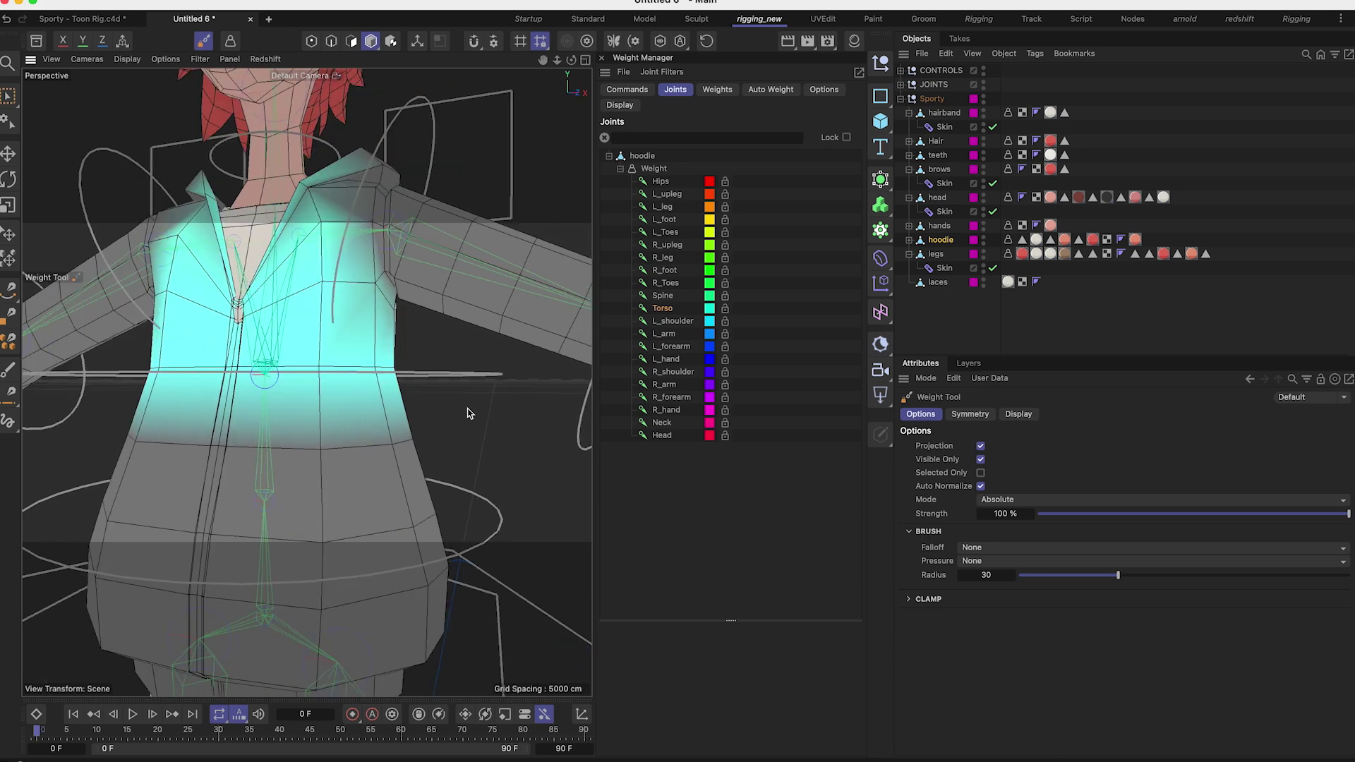
Step: Test the left shoulder deformation by rotating the L_arm controller in two directions, undoing each rotation
key(e)
click(397, 279)
scroll(399, 279, down, 4)
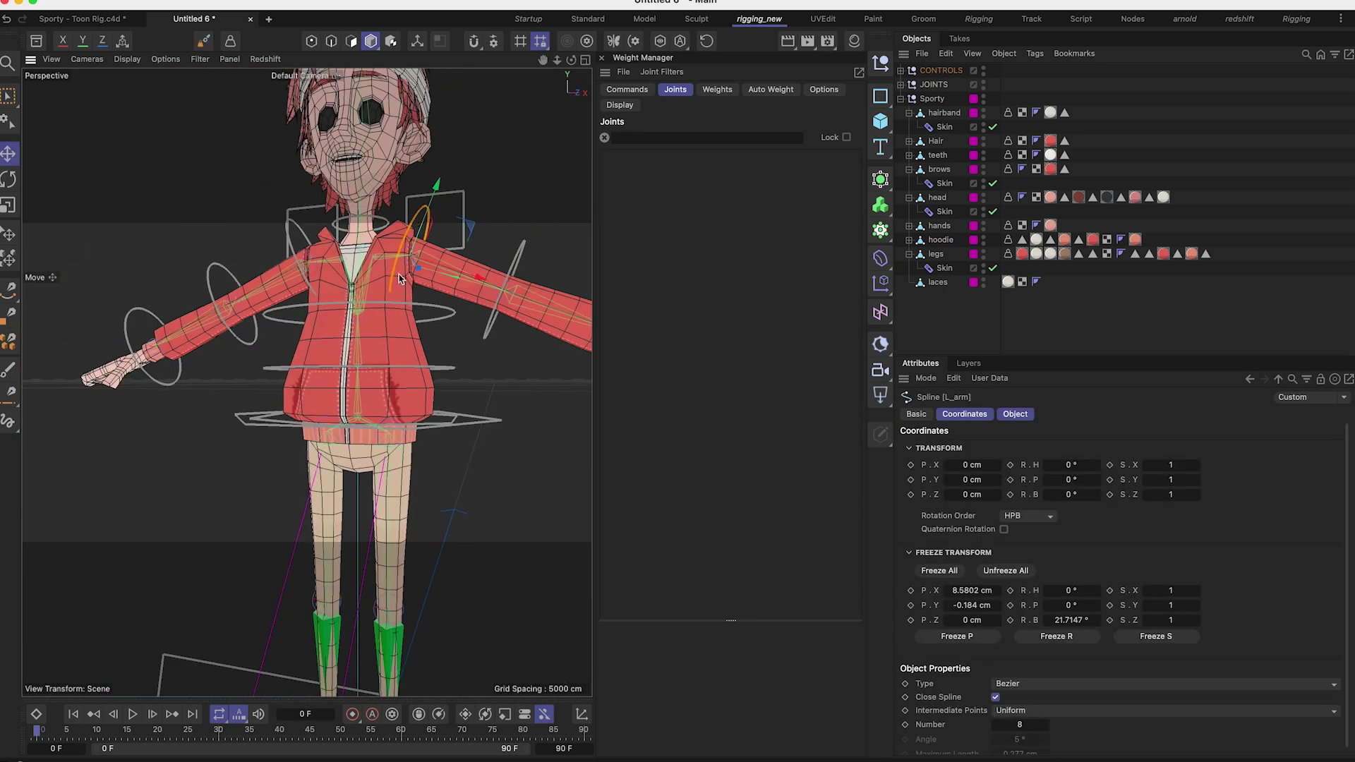
key(r)
drag(450, 241, 420, 277)
key(super+z)
drag(447, 231, 430, 347)
key(super+z)
Step: Select the Head controller, rotate it to tilt the head back at frame 16, and scrub to frame 24
scroll(409, 292, up, 2)
scroll(434, 321, up, 4)
scroll(435, 324, down, 5)
alt+middle_drag(430, 348, 386, 275)
scroll(386, 275, down, 5)
alt+drag(306, 381, 361, 277)
scroll(368, 216, up, 5)
alt+drag(368, 216, 302, 252)
scroll(359, 315, up, 4)
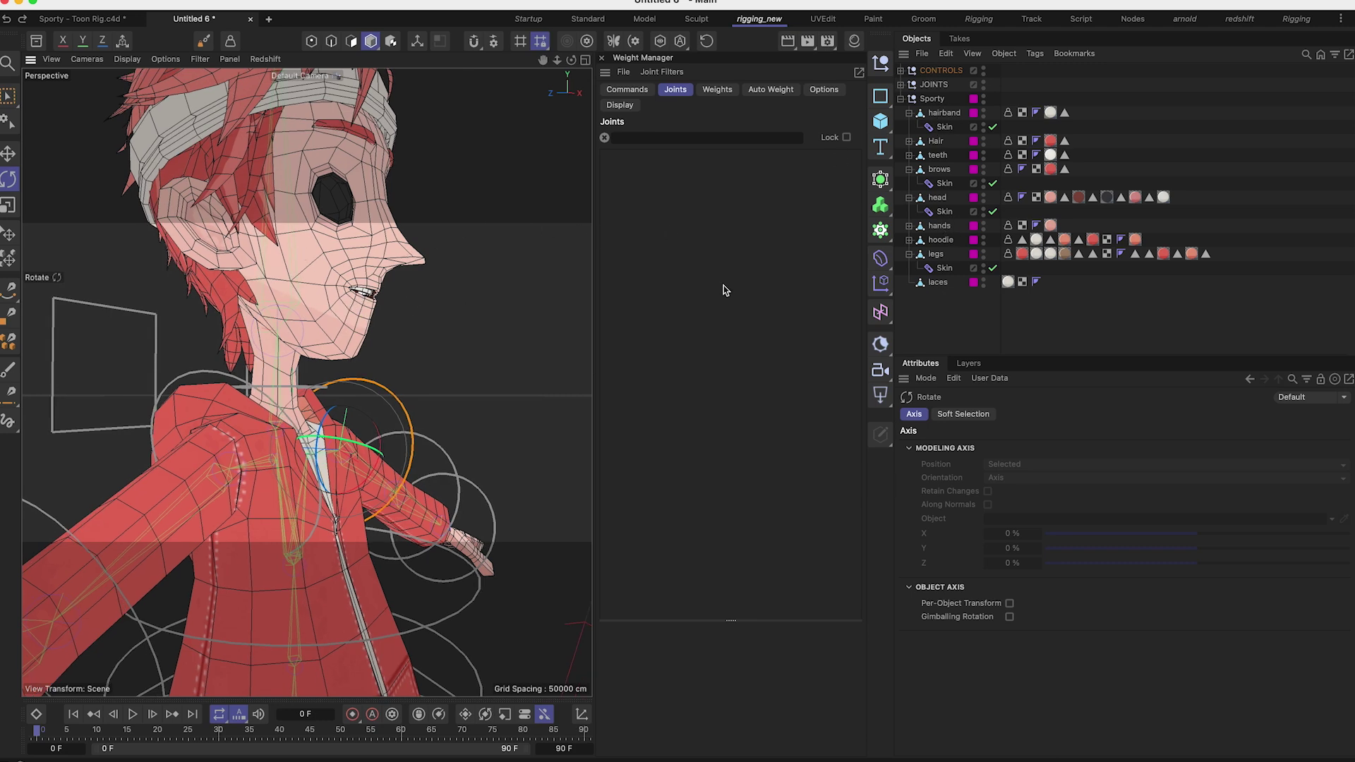
scroll(421, 169, down, 5)
alt+drag(395, 120, 421, 169)
click(437, 151)
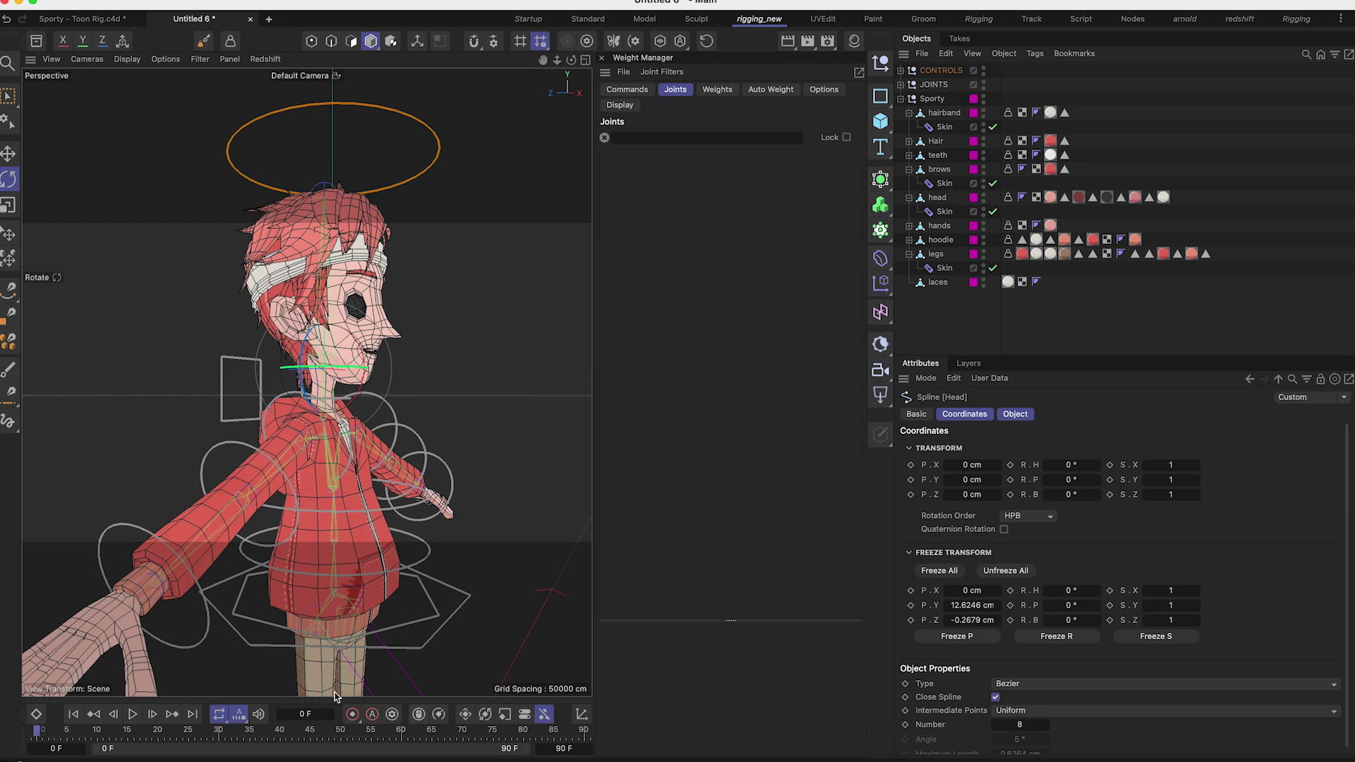
key(r)
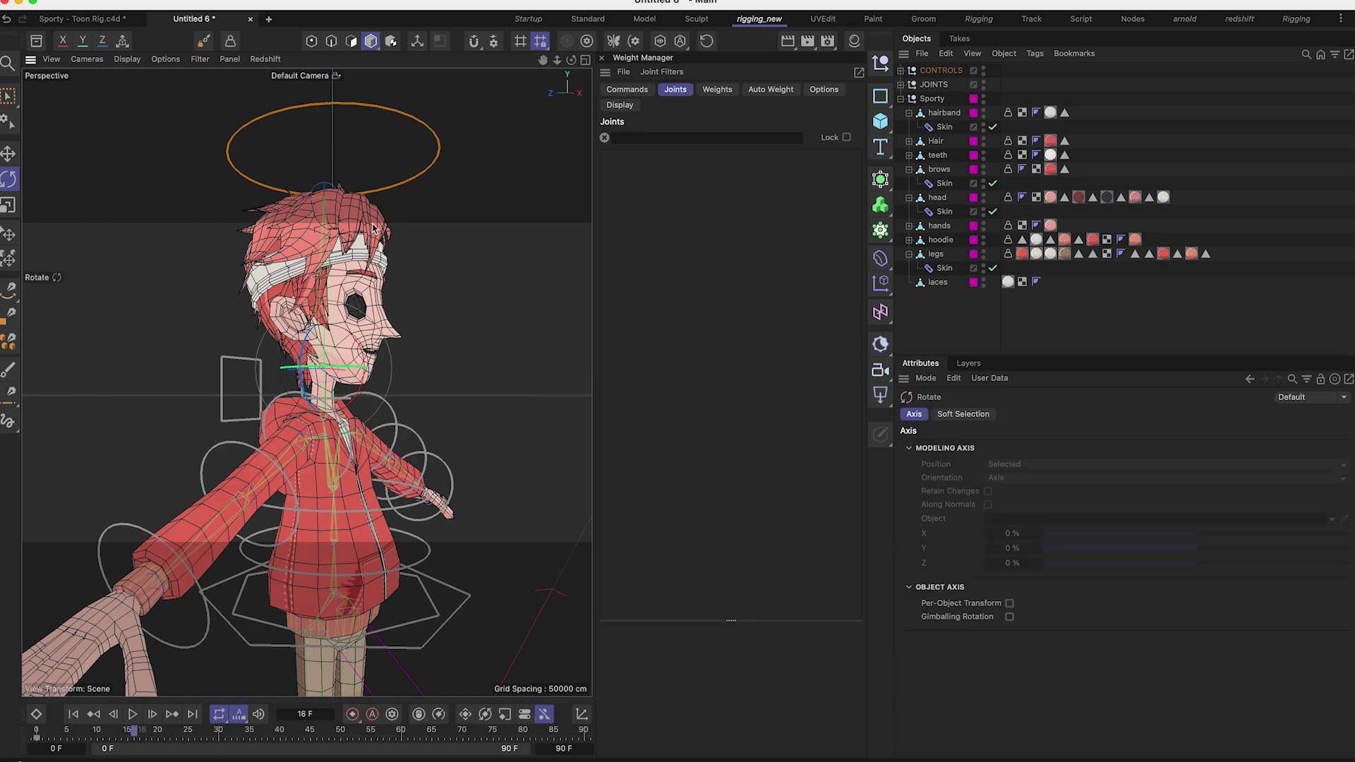
drag(365, 363, 374, 388)
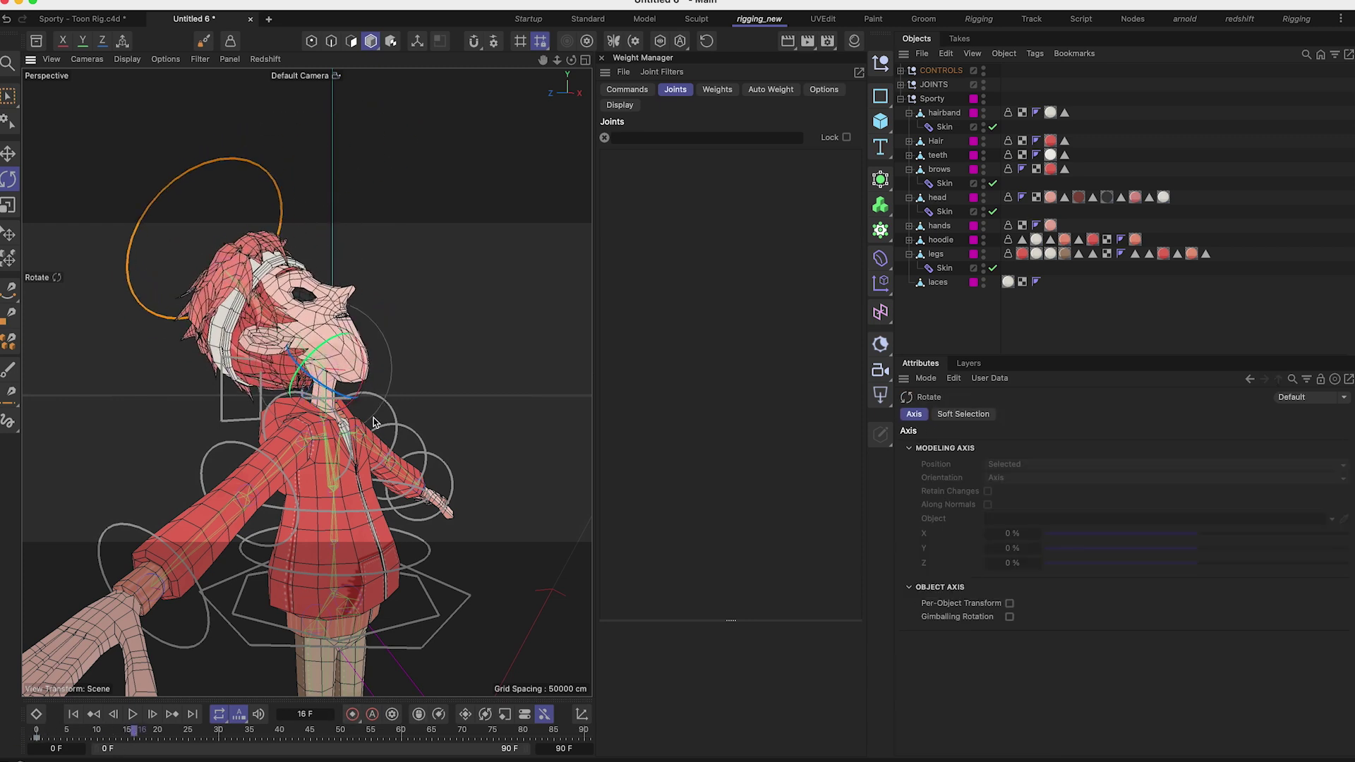
drag(136, 733, 185, 739)
Step: Select the head mesh, compare the Head and Neck joint influences around the jaw, and leave the Head joint active
click(937, 198)
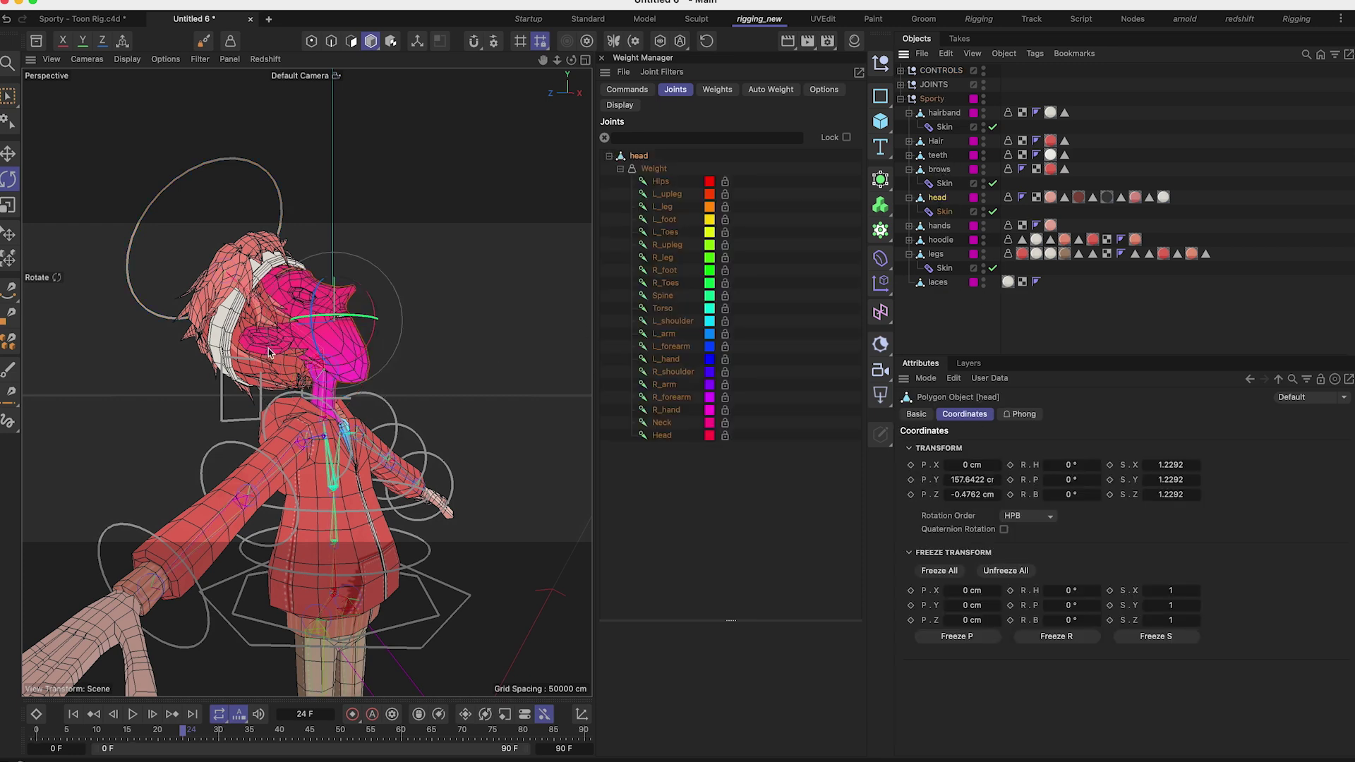
alt+drag(347, 353, 300, 339)
alt+right_drag(317, 328, 380, 332)
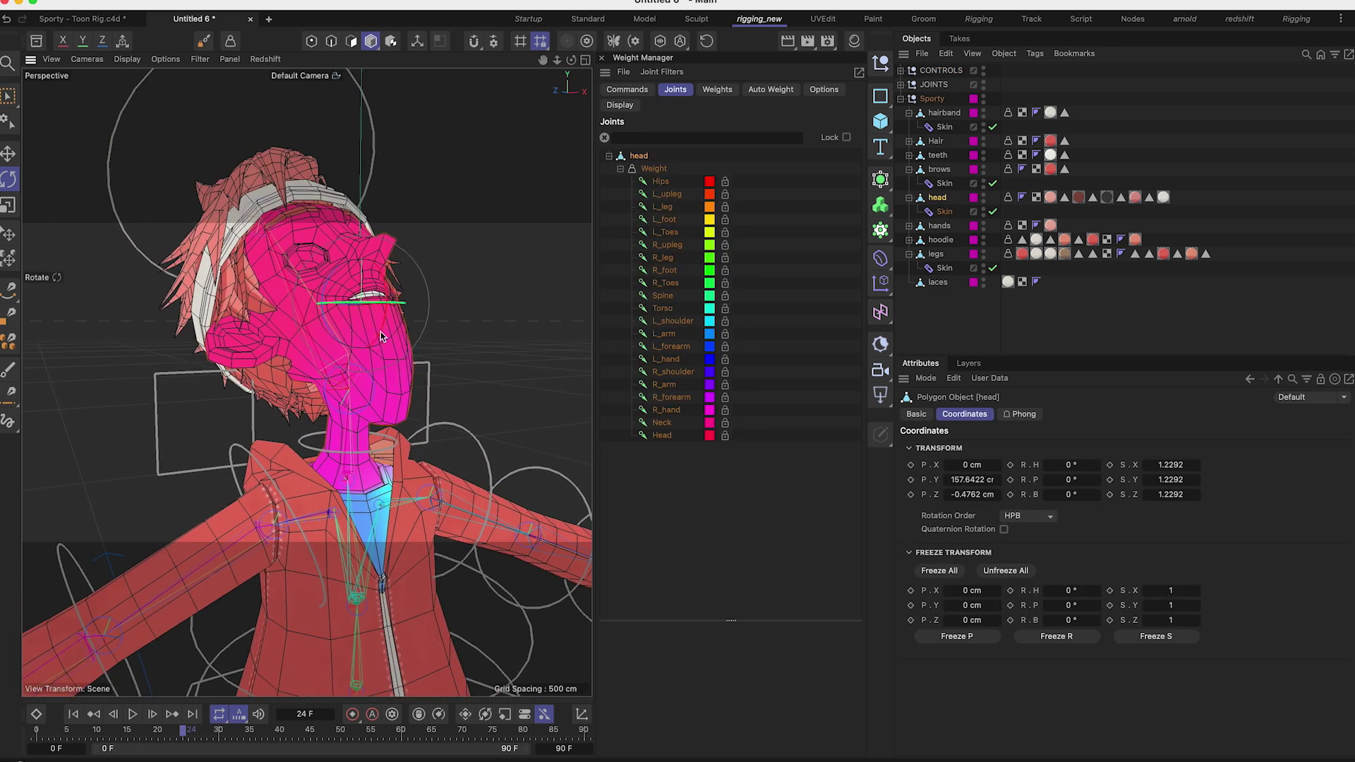
click(666, 436)
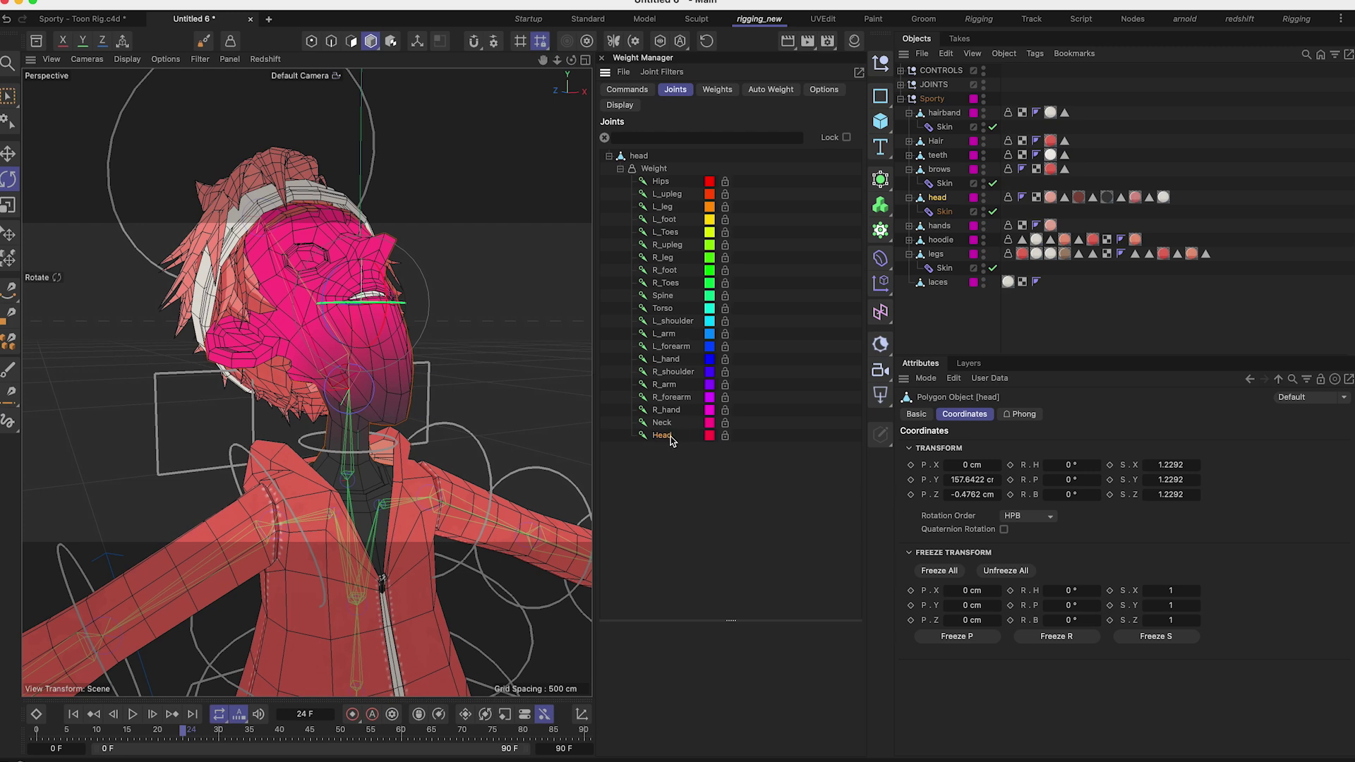
alt+drag(339, 367, 294, 338)
alt+drag(398, 381, 368, 377)
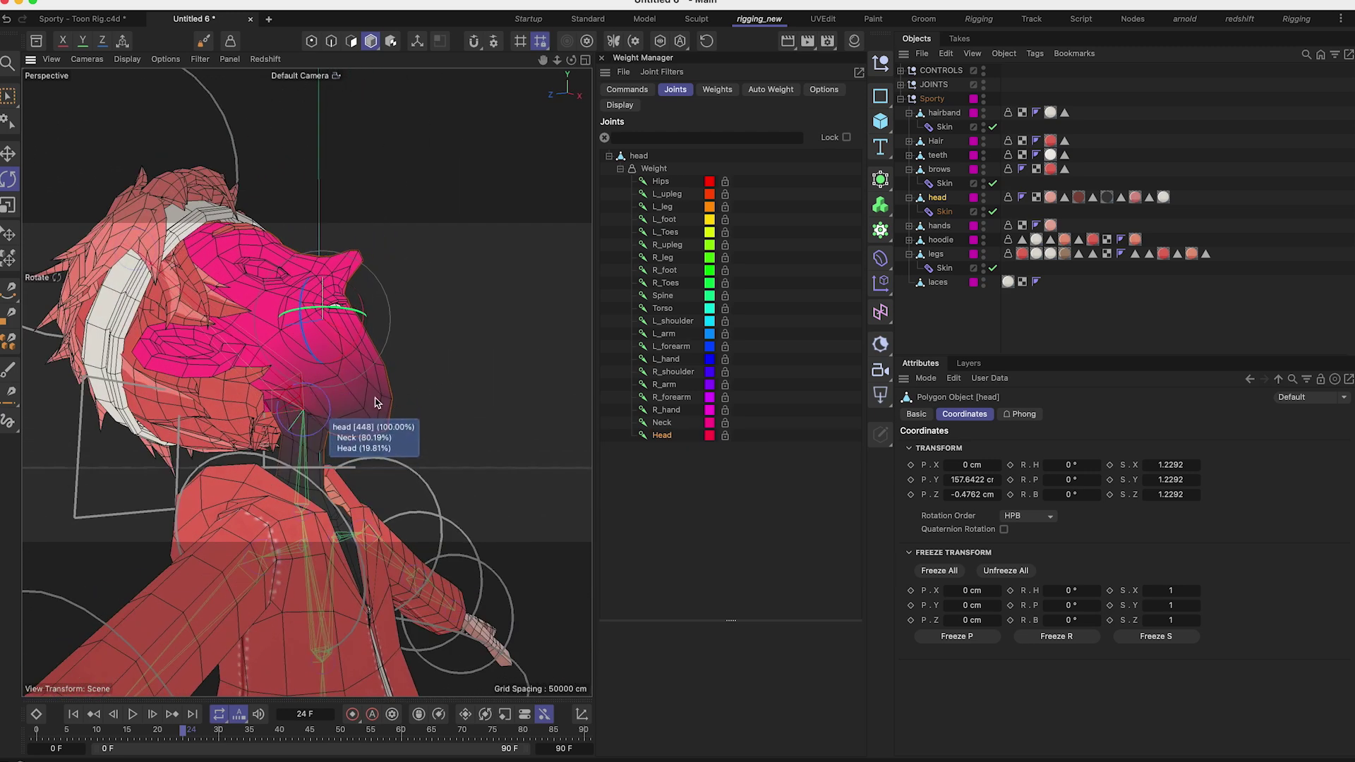
click(663, 423)
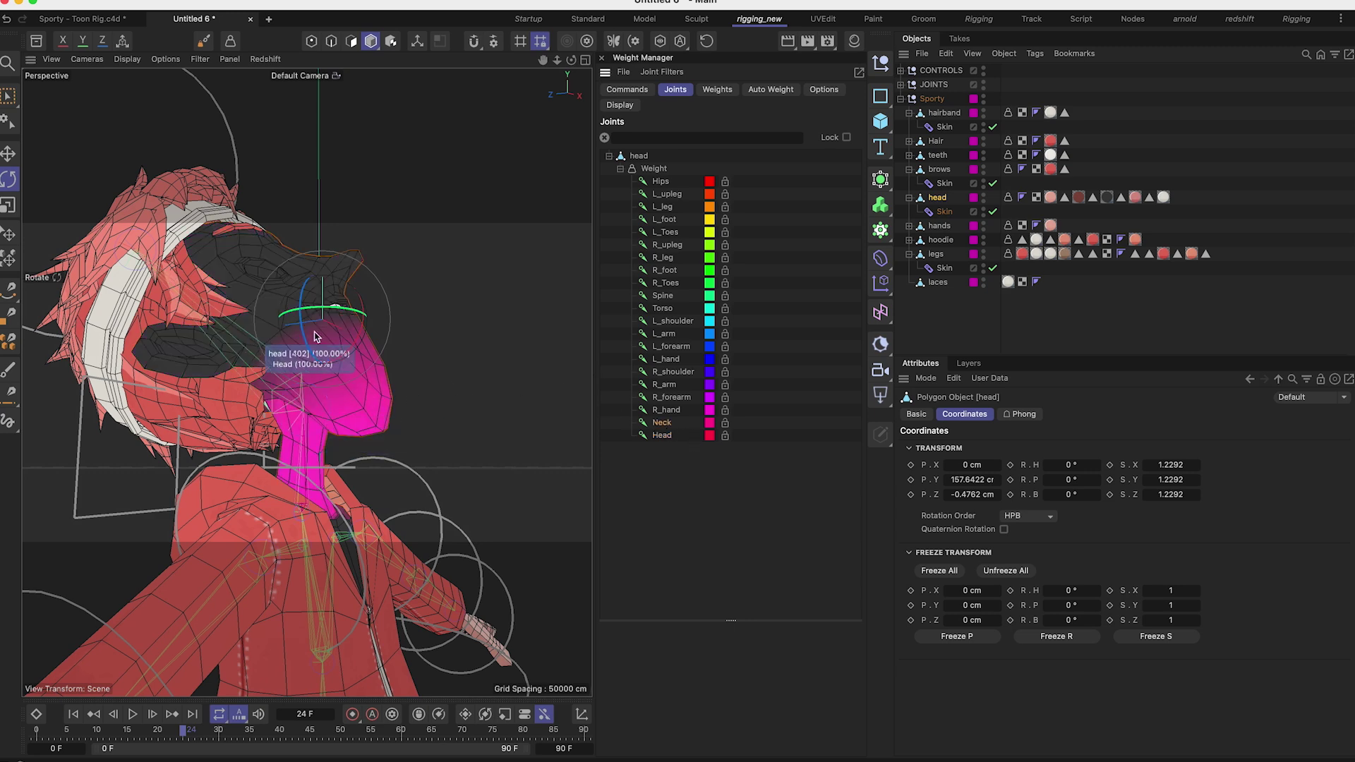
click(661, 436)
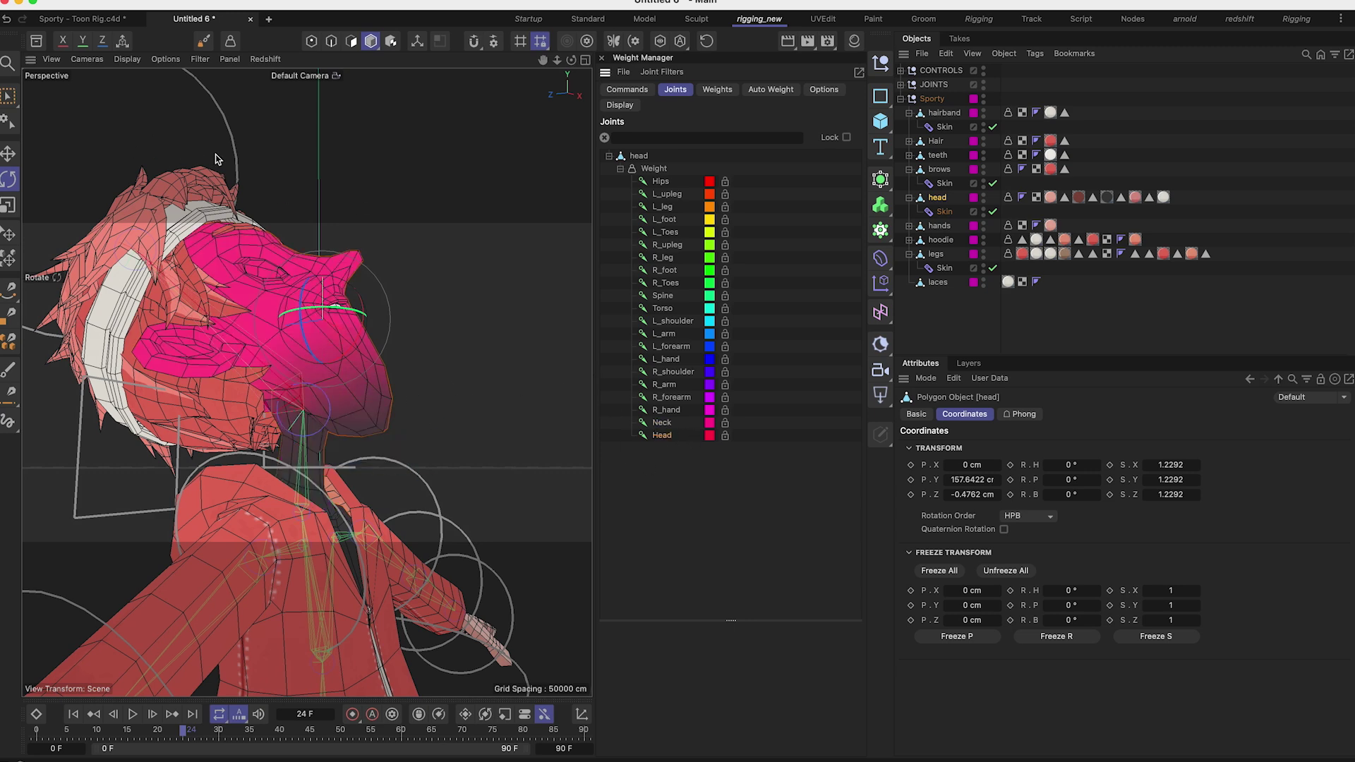
Step: Activate the Weight Tool and paint Head joint weight at 100% strength over both sides of the lower jaw
click(203, 42)
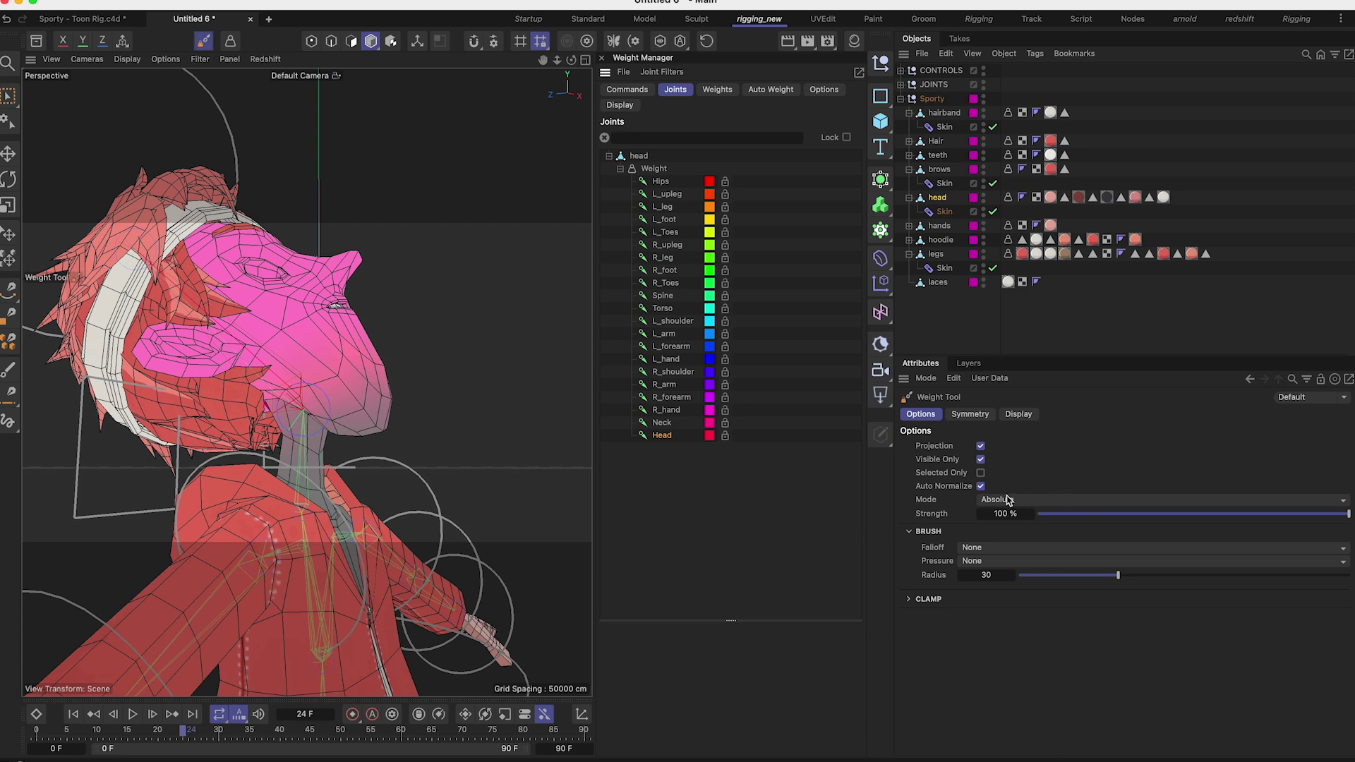
alt+drag(256, 372, 303, 387)
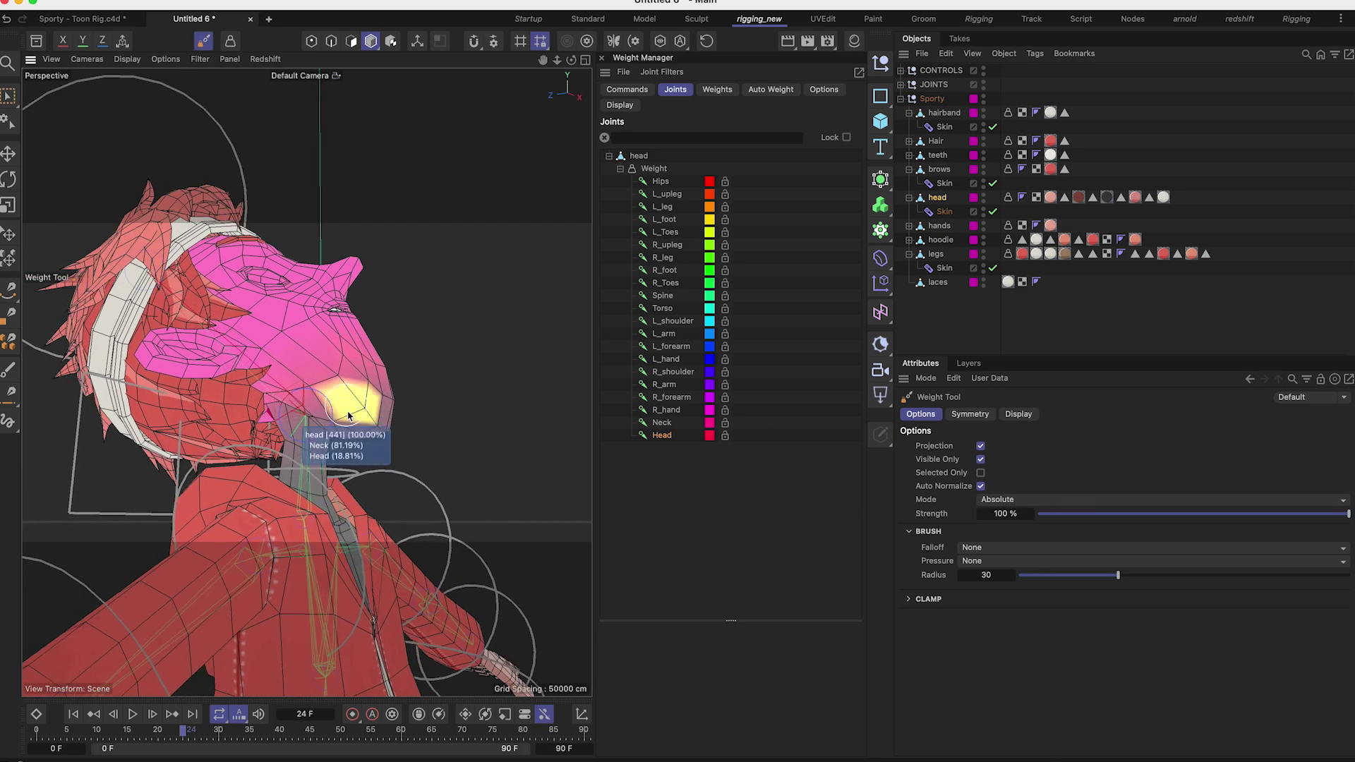
mouse_move(393, 409)
alt+mouse_down()
mouse_move(358, 429)
mouse_move(432, 409)
mouse_move(363, 422)
mouse_move(360, 387)
mouse_move(158, 402)
mouse_move(341, 366)
mouse_move(370, 336)
alt+mouse_up()
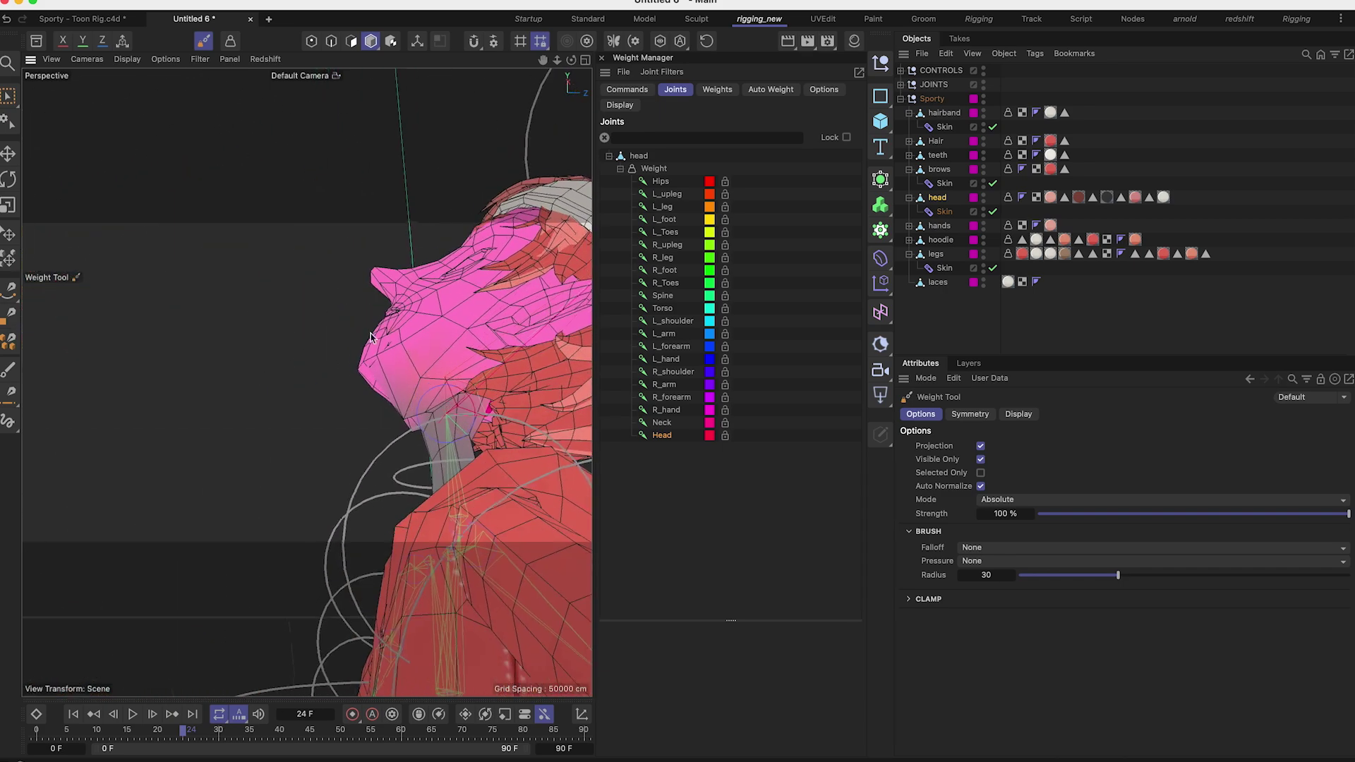
alt+drag(392, 428, 362, 393)
Step: Scrub to frame 12 and paint full Head joint weight on the underside of the chin down to the neck
drag(167, 730, 108, 712)
alt+right_drag(371, 356, 383, 342)
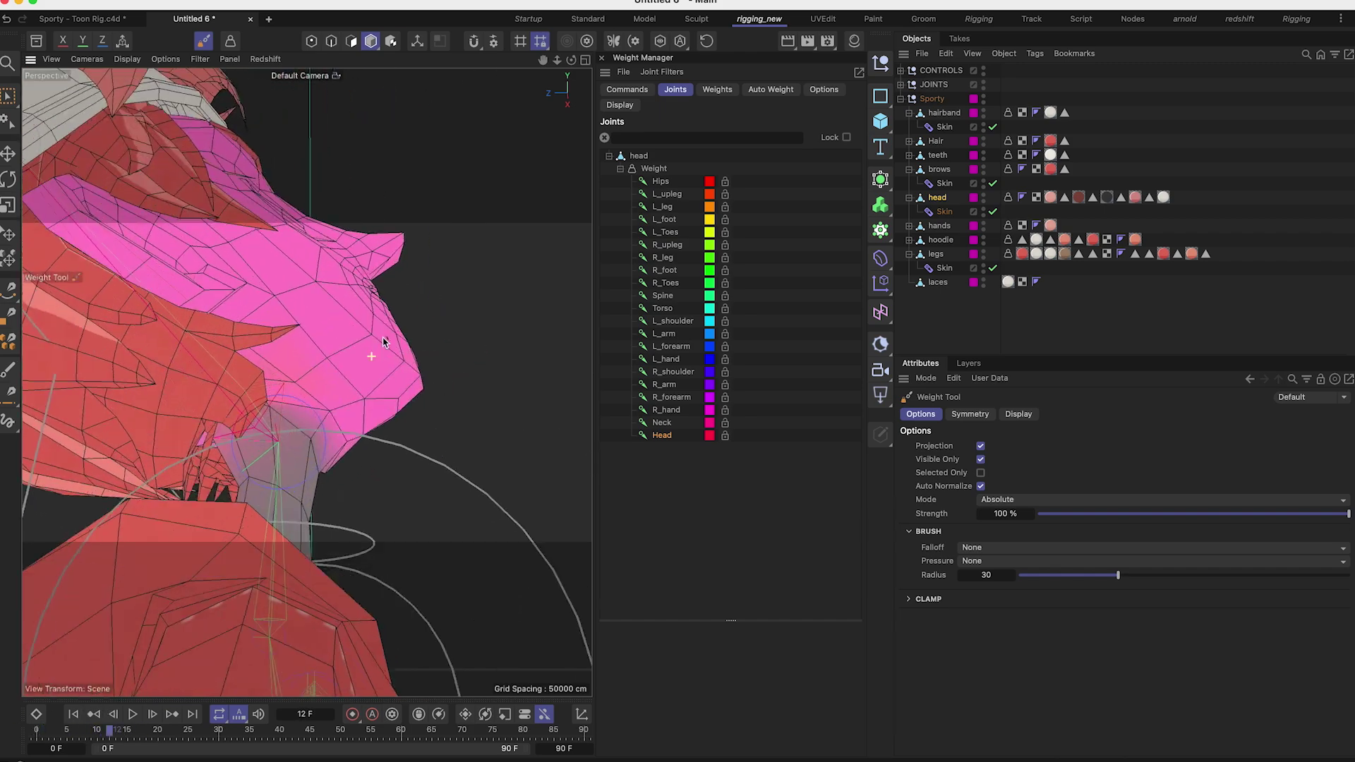
alt+drag(360, 435, 255, 406)
alt+right_drag(424, 437, 489, 442)
alt+middle_drag(490, 441, 278, 415)
alt+drag(278, 415, 393, 474)
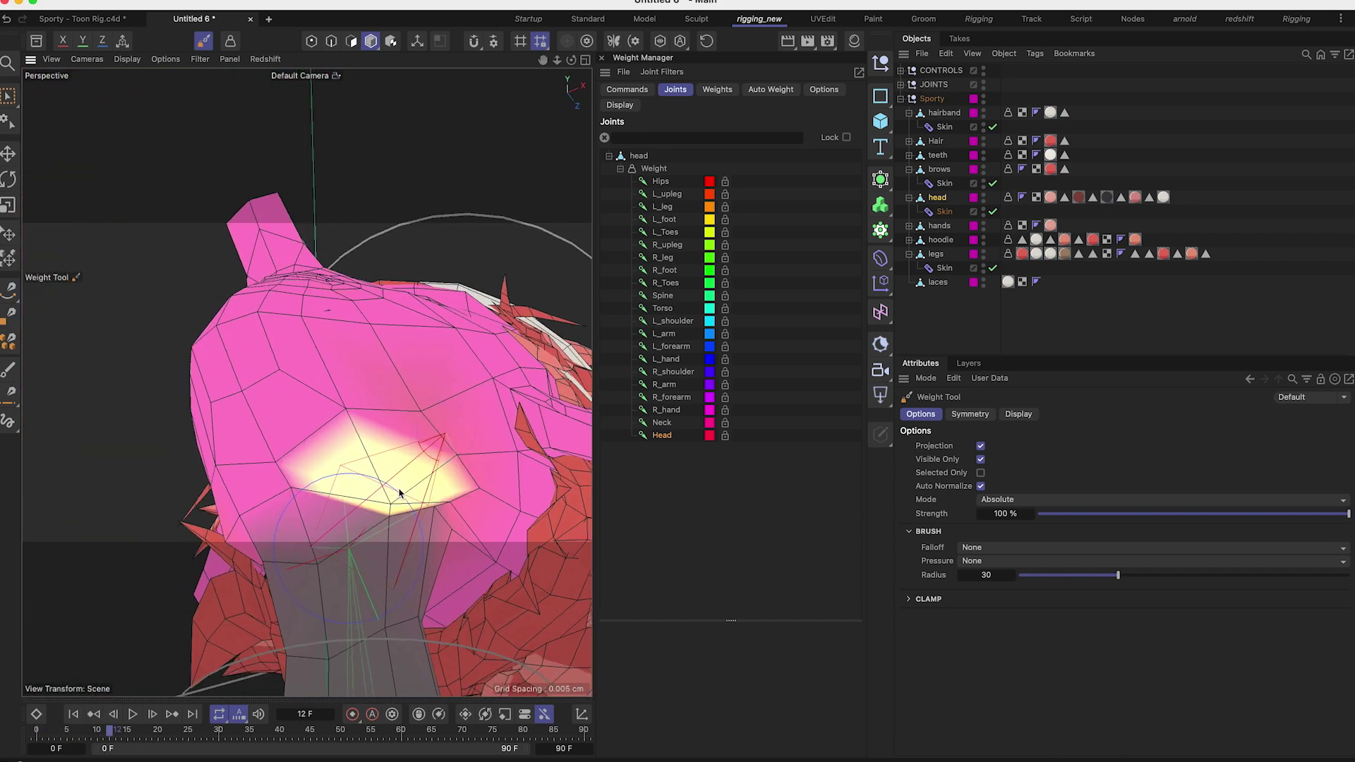
alt+drag(323, 410, 341, 418)
alt+right_drag(342, 418, 349, 455)
alt+drag(349, 459, 297, 487)
Step: Scrub to frame 16 and touch up the head mesh's remaining vertices with full Head joint weight
mouse_move(89, 734)
mouse_down()
mouse_move(120, 733)
mouse_move(53, 733)
mouse_move(148, 736)
mouse_move(49, 736)
mouse_move(157, 739)
mouse_move(92, 736)
mouse_move(136, 731)
mouse_up()
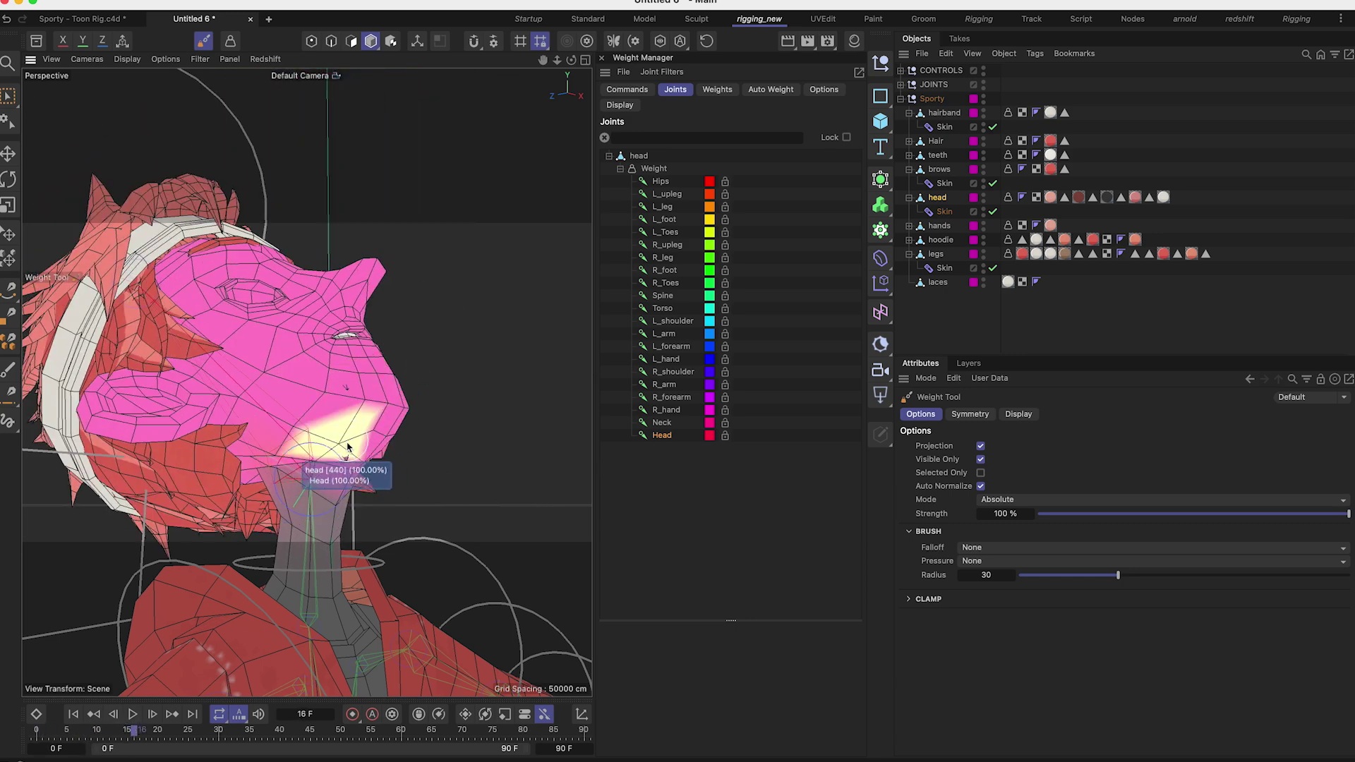
scroll(356, 367, up, 10)
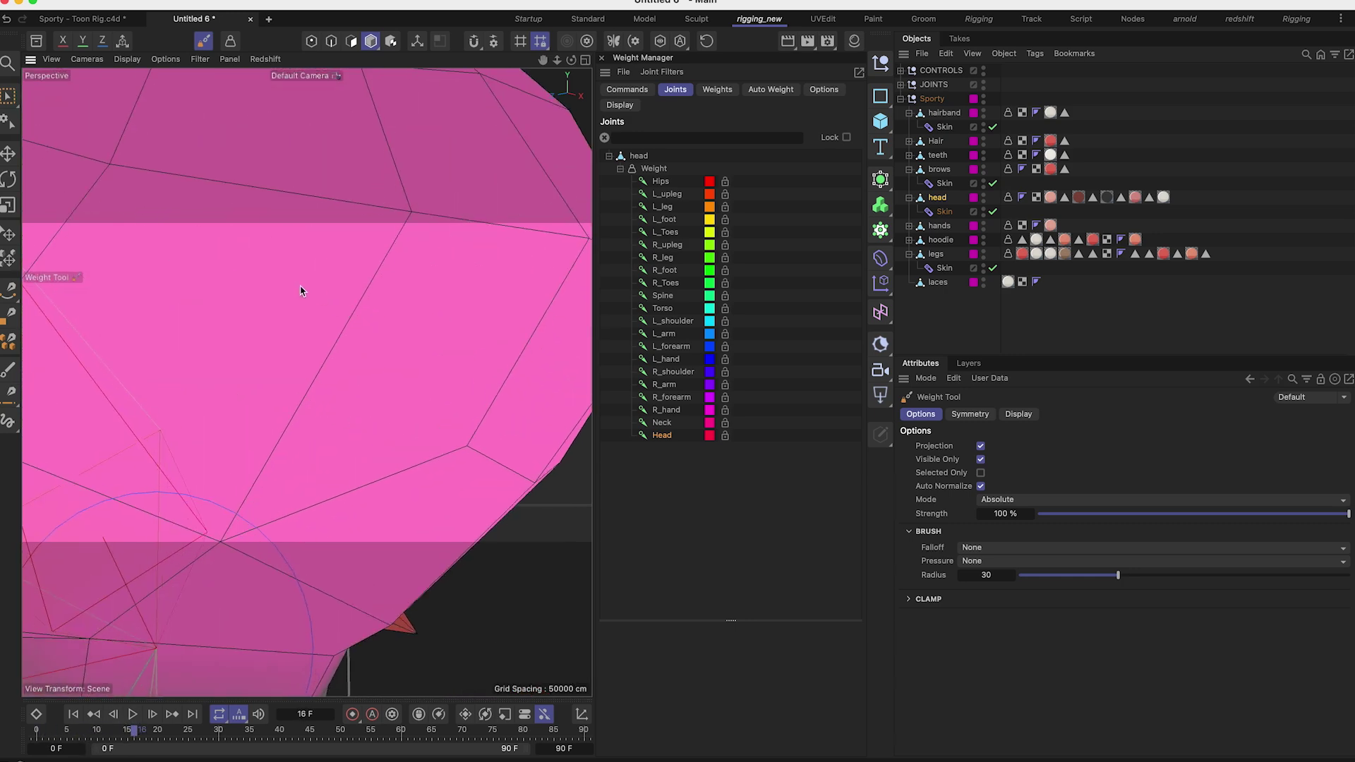
alt+drag(390, 421, 644, 430)
alt+drag(447, 332, 484, 407)
scroll(434, 326, up, 2)
click(418, 334)
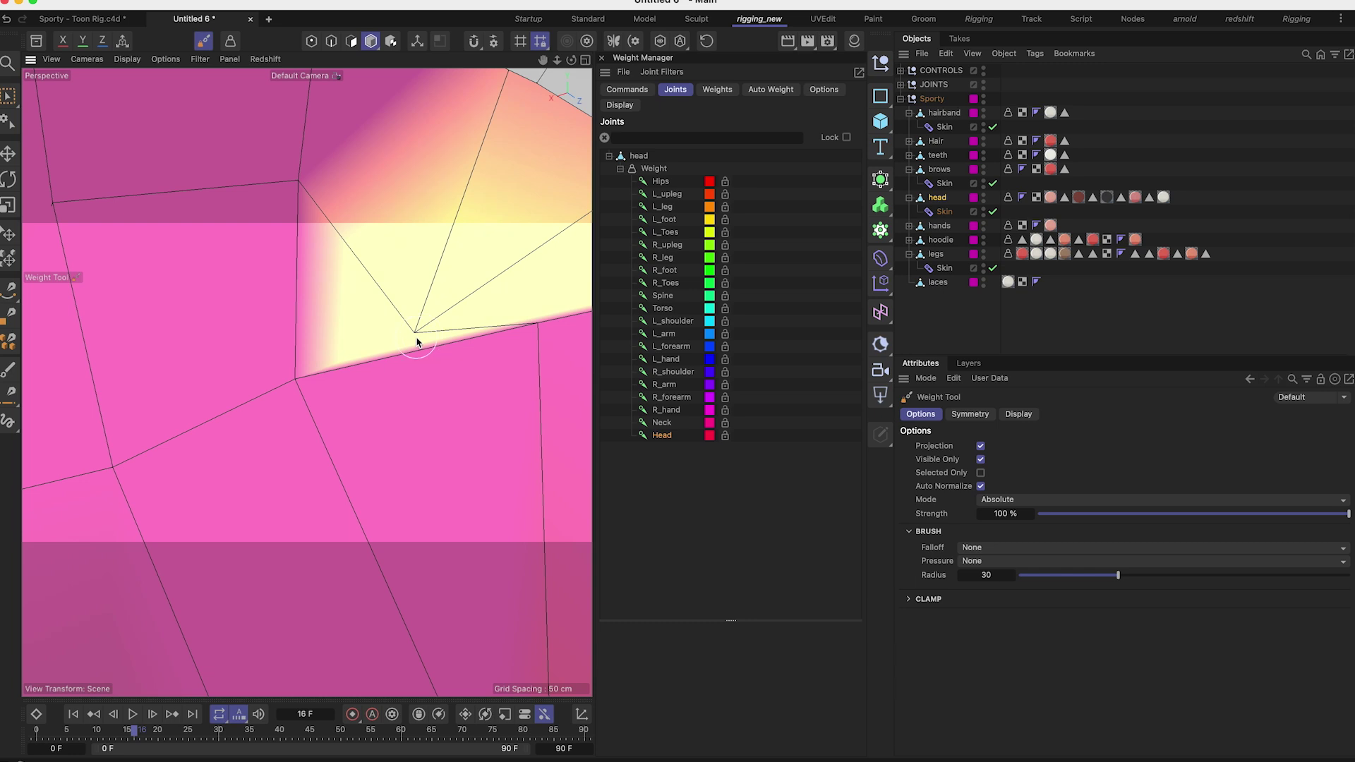
Step: Inspect the Head joint's weight coverage on the jaw and its transition to the neck from several angles
alt+drag(363, 357, 247, 343)
alt+drag(336, 378, 367, 481)
scroll(367, 485, down, 3)
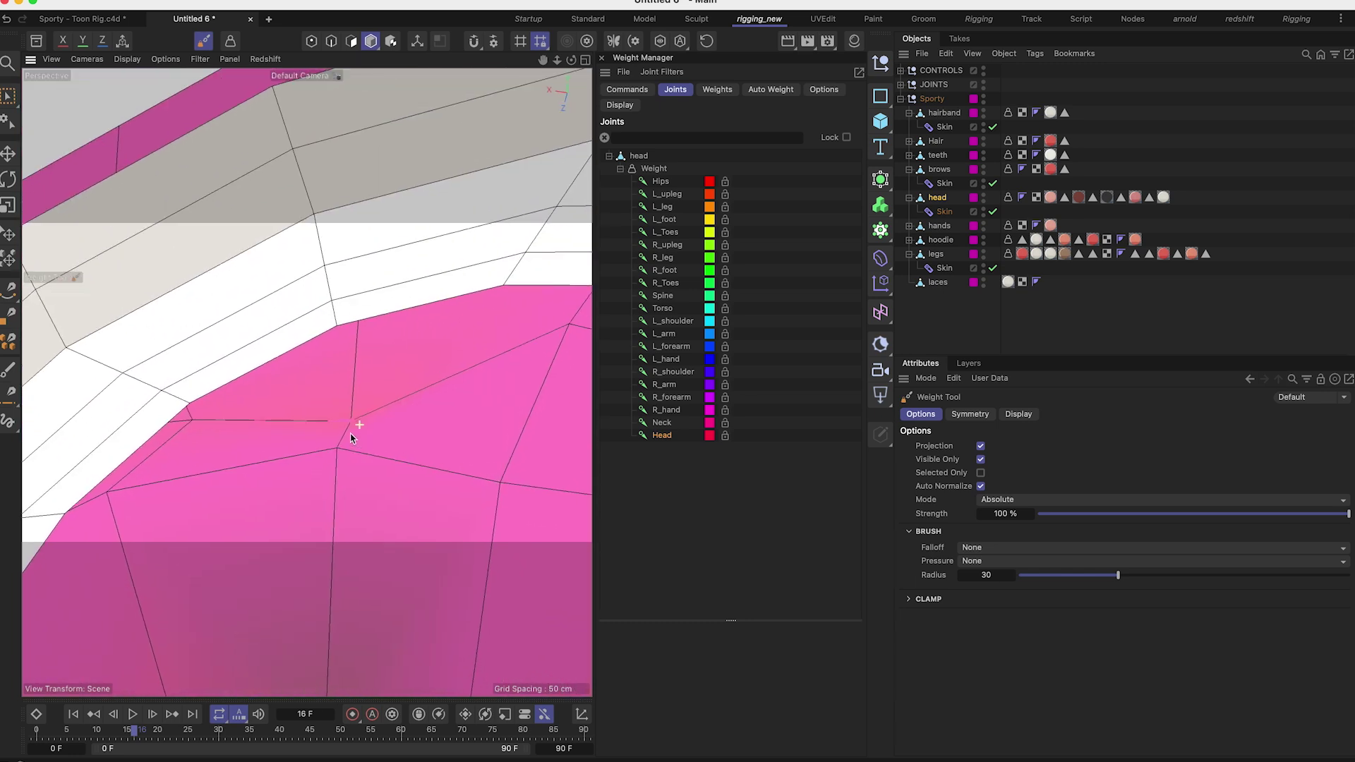
scroll(352, 418, up, 5)
alt+drag(357, 420, 484, 361)
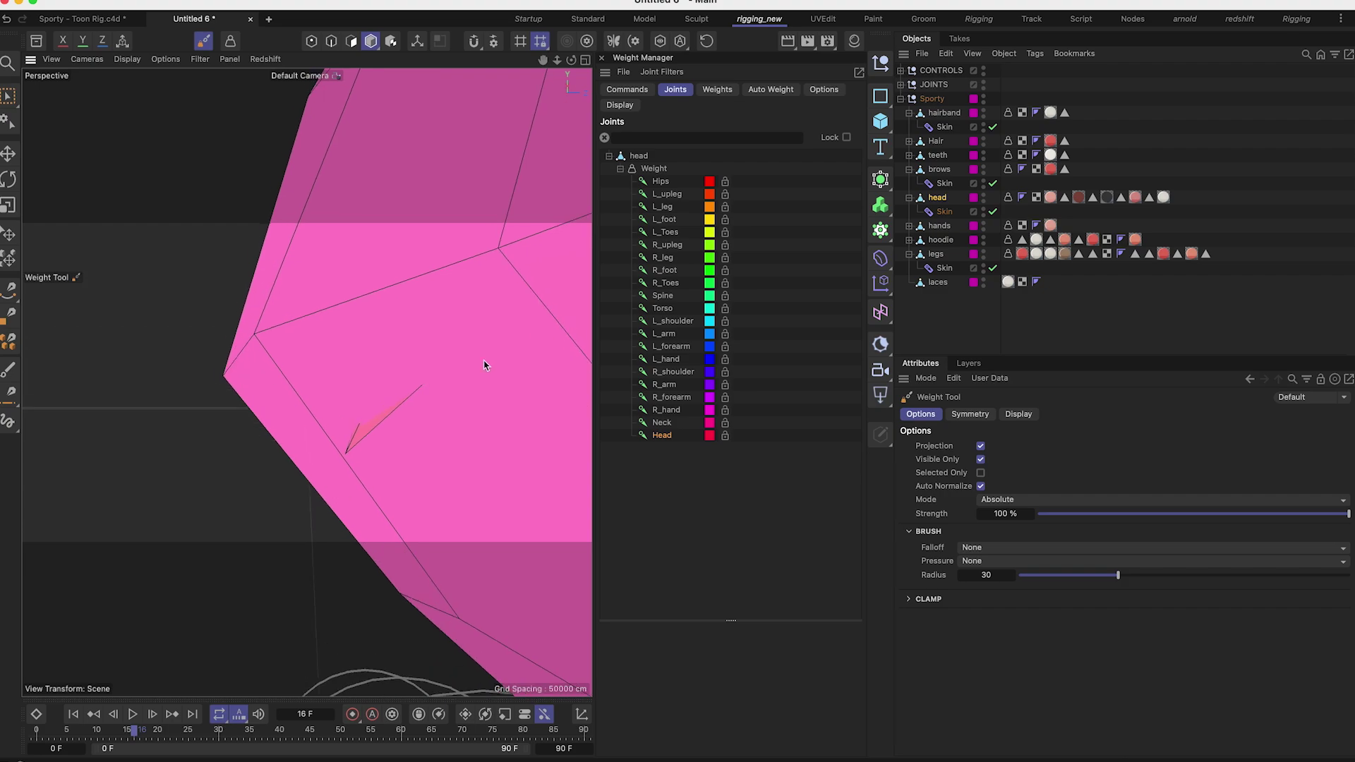
scroll(393, 379, down, 8)
scroll(348, 358, up, 4)
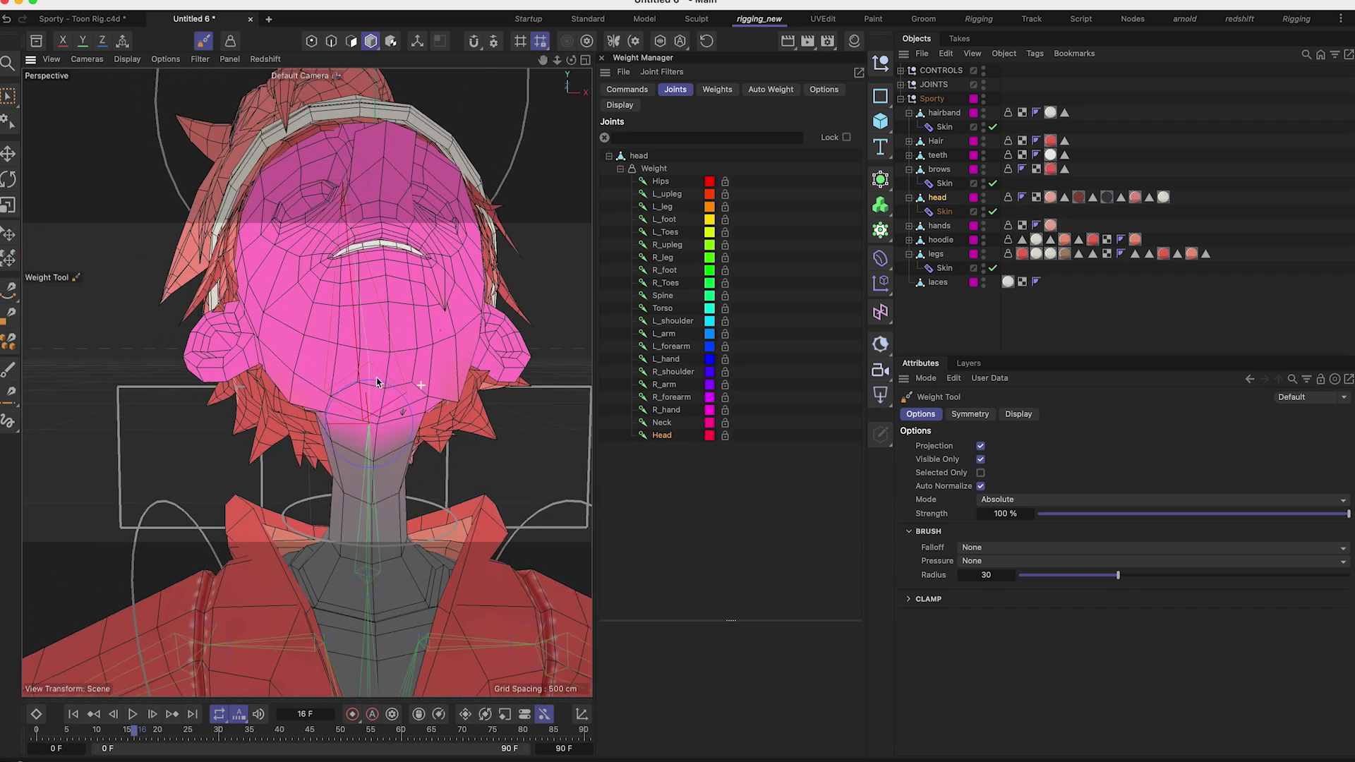
Step: Set the Weight Tool to Smooth mode and smooth the Head joint's weight where the back of the skull meets the neck
alt+drag(348, 358, 400, 417)
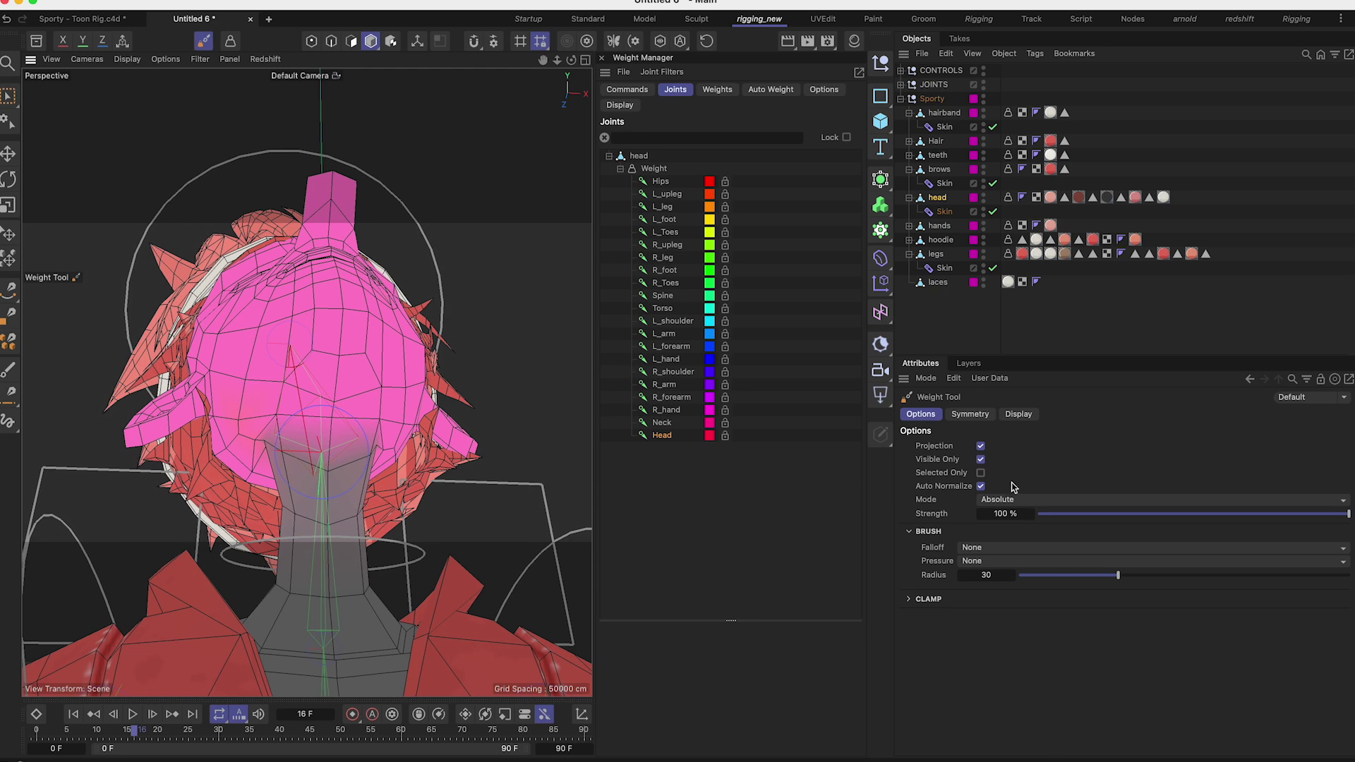
click(1010, 503)
click(1016, 578)
alt+drag(343, 474, 304, 381)
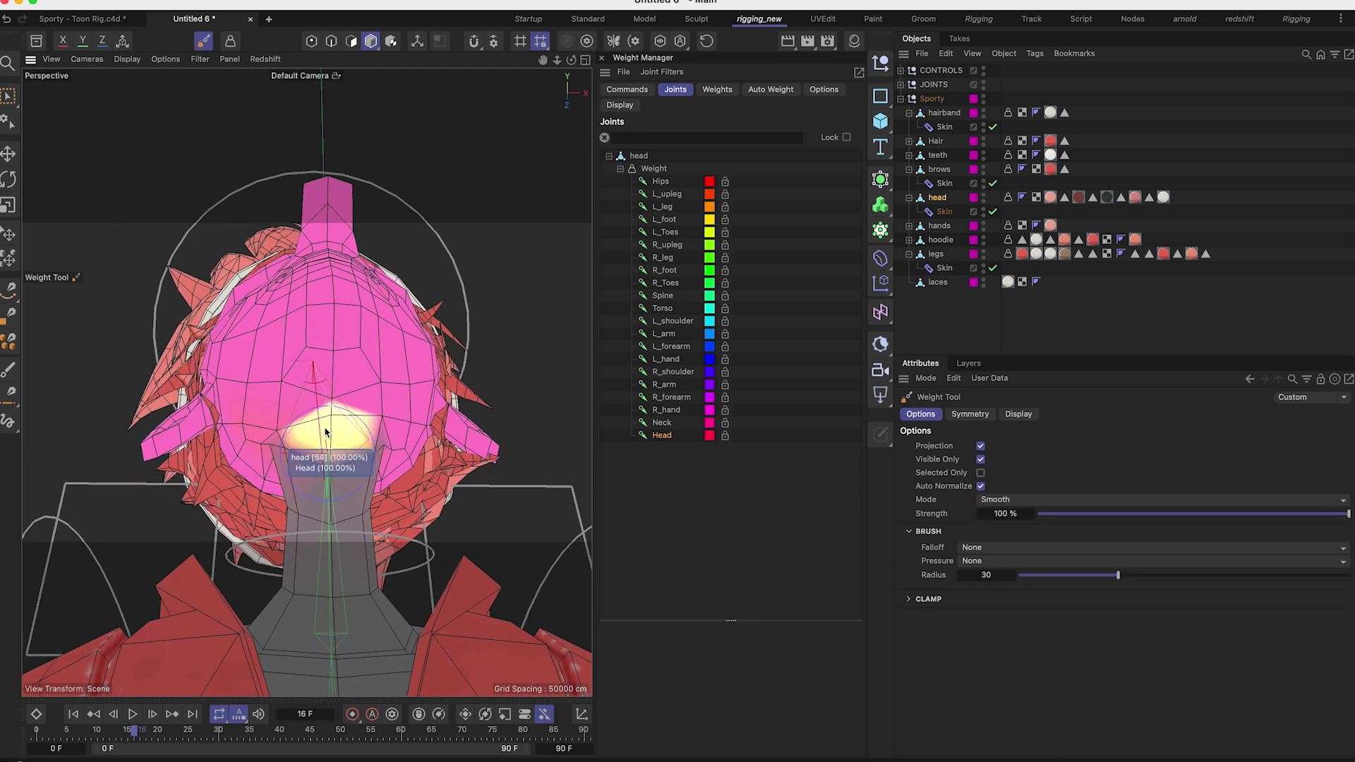
alt+drag(363, 432, 283, 441)
mouse_move(393, 417)
mouse_down()
mouse_move(340, 459)
mouse_move(374, 449)
mouse_move(272, 481)
mouse_move(333, 454)
mouse_move(390, 393)
mouse_move(298, 422)
mouse_up()
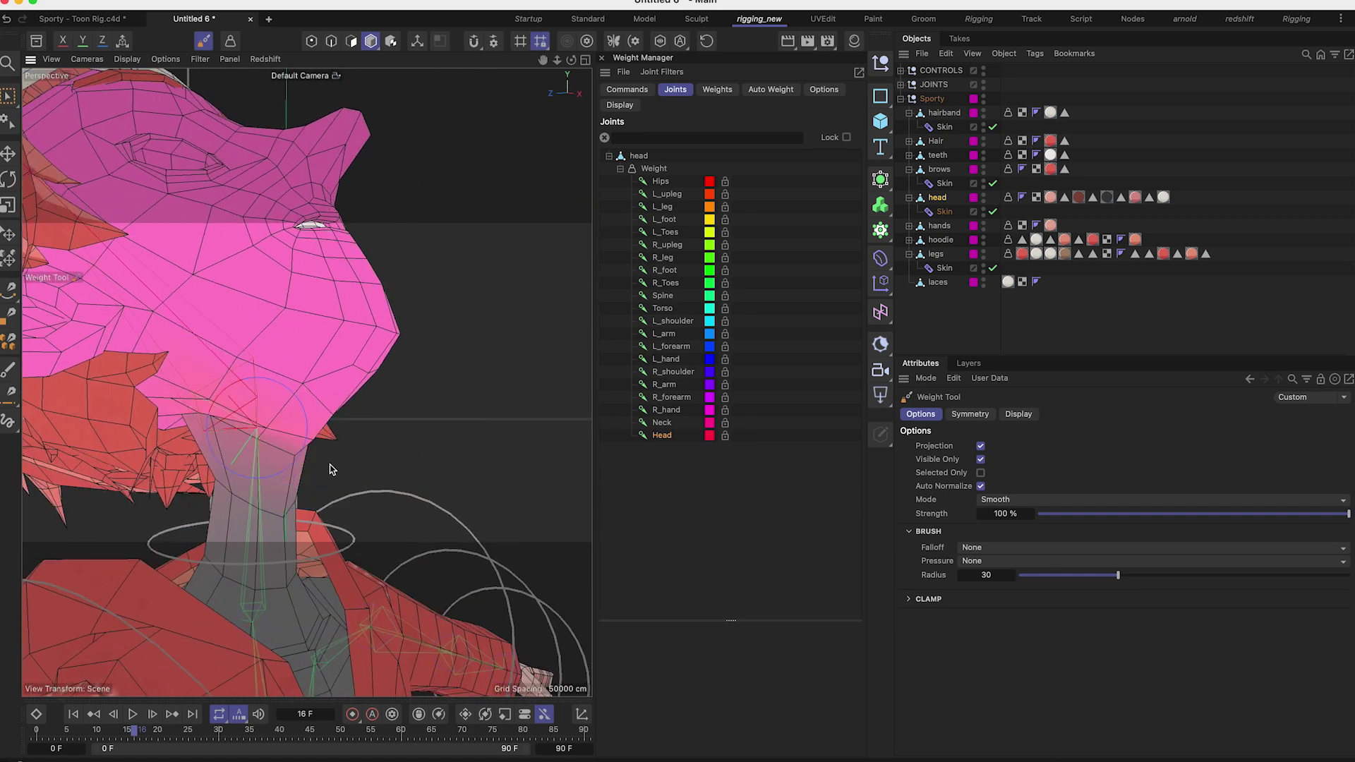
alt+right_drag(334, 470, 308, 420)
alt+drag(309, 420, 212, 444)
Step: Return to frame 0 and raise the left foot controller with the Move tool to bend the leg
drag(129, 730, 33, 731)
alt+middle_drag(233, 593, 179, 219)
alt+right_drag(395, 332, 268, 421)
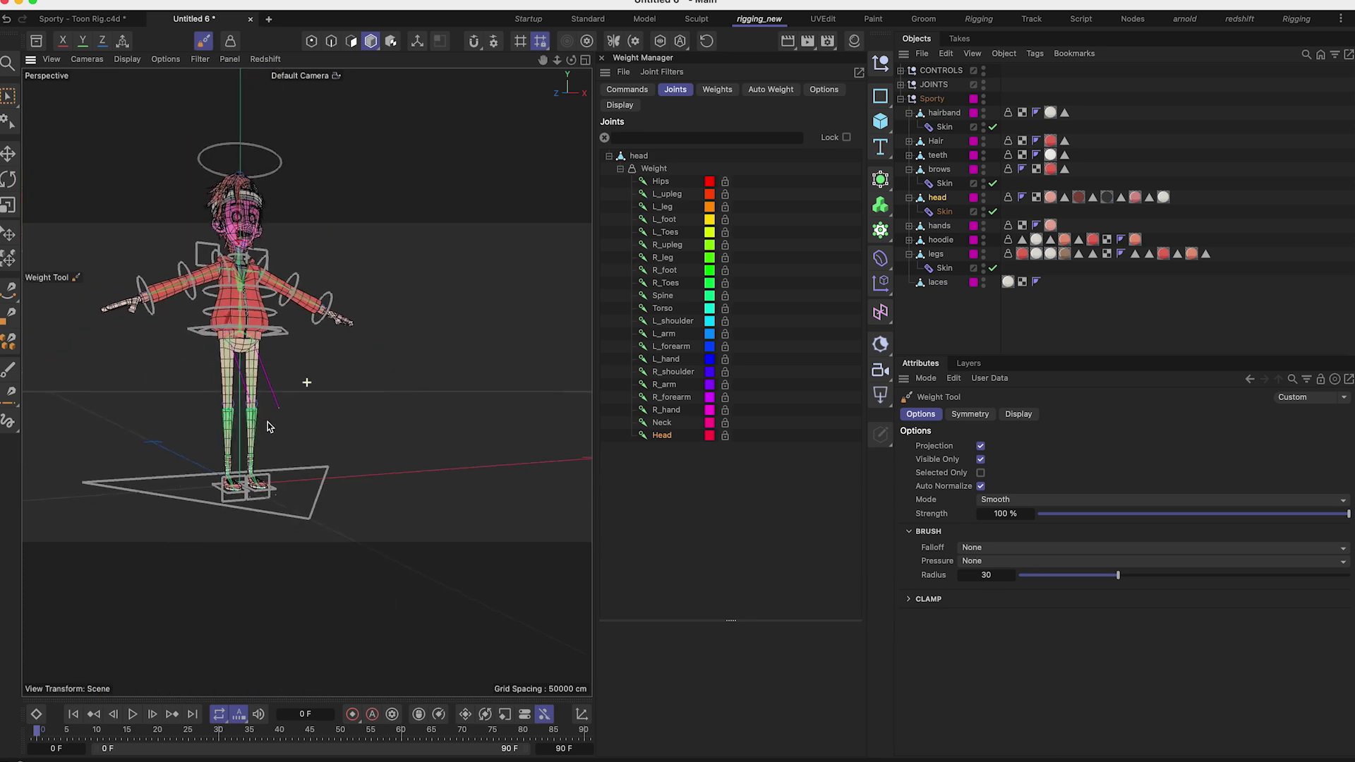
key(e)
scroll(254, 447, up, 10)
scroll(308, 443, down, 8)
alt+drag(479, 437, 360, 350)
scroll(387, 448, up, 5)
click(383, 459)
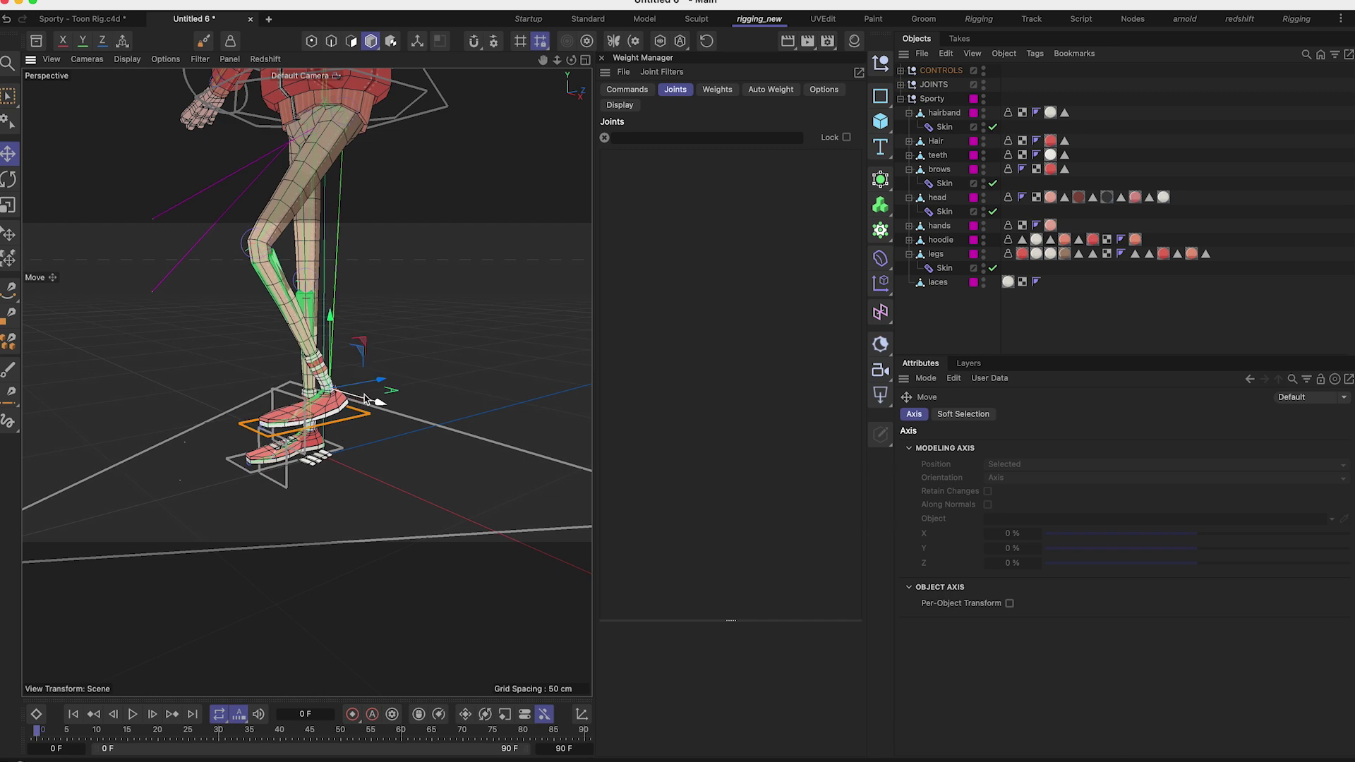
Step: Select the legs mesh and display the L_foot joint's weights on the raised left shoe
scroll(365, 363, up, 10)
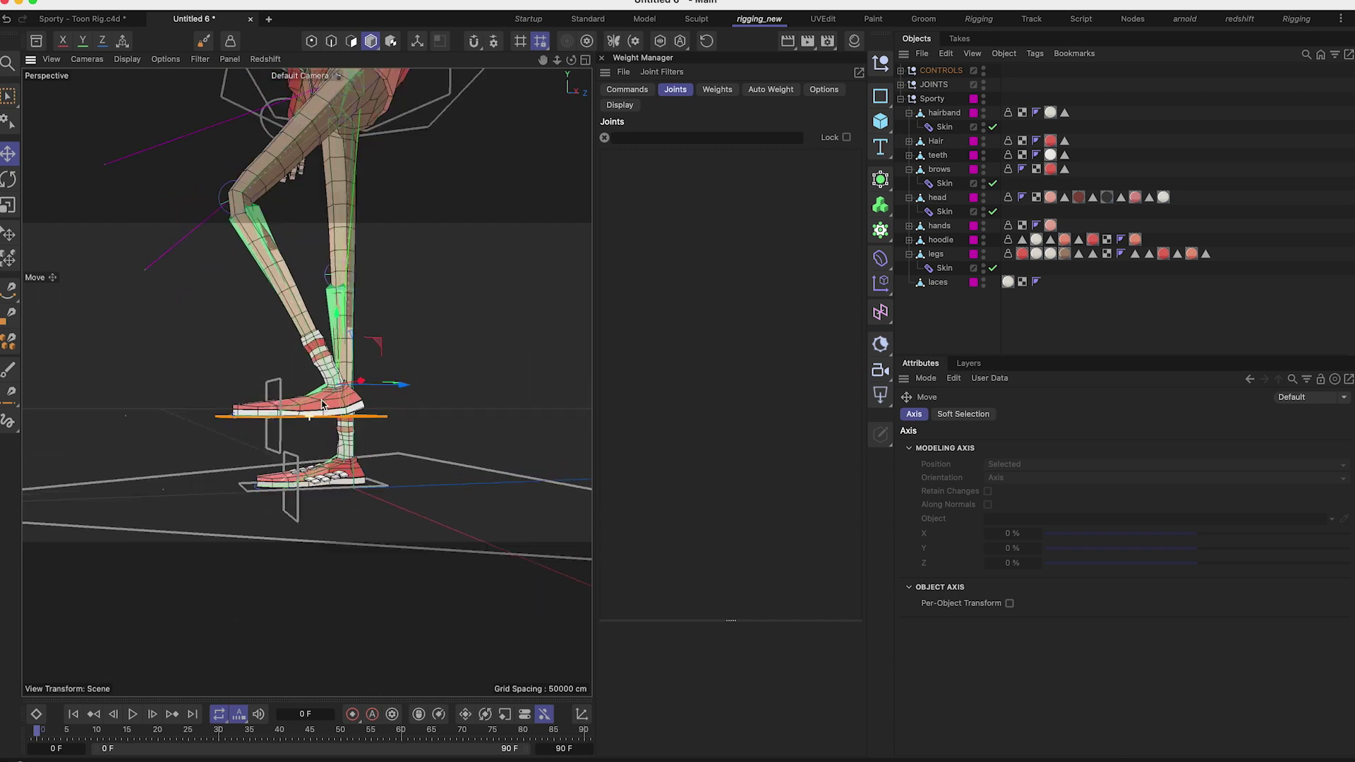
alt+drag(379, 395, 433, 409)
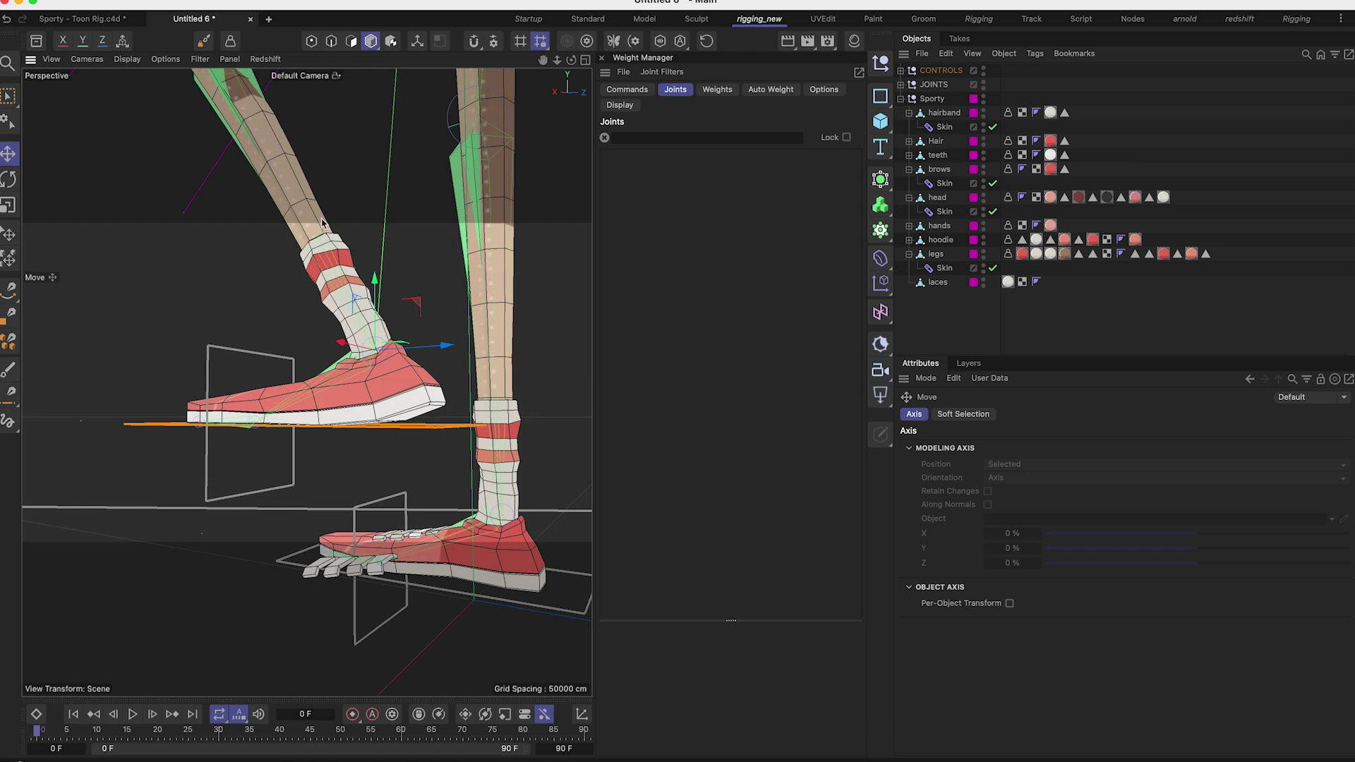
alt+drag(370, 433, 425, 402)
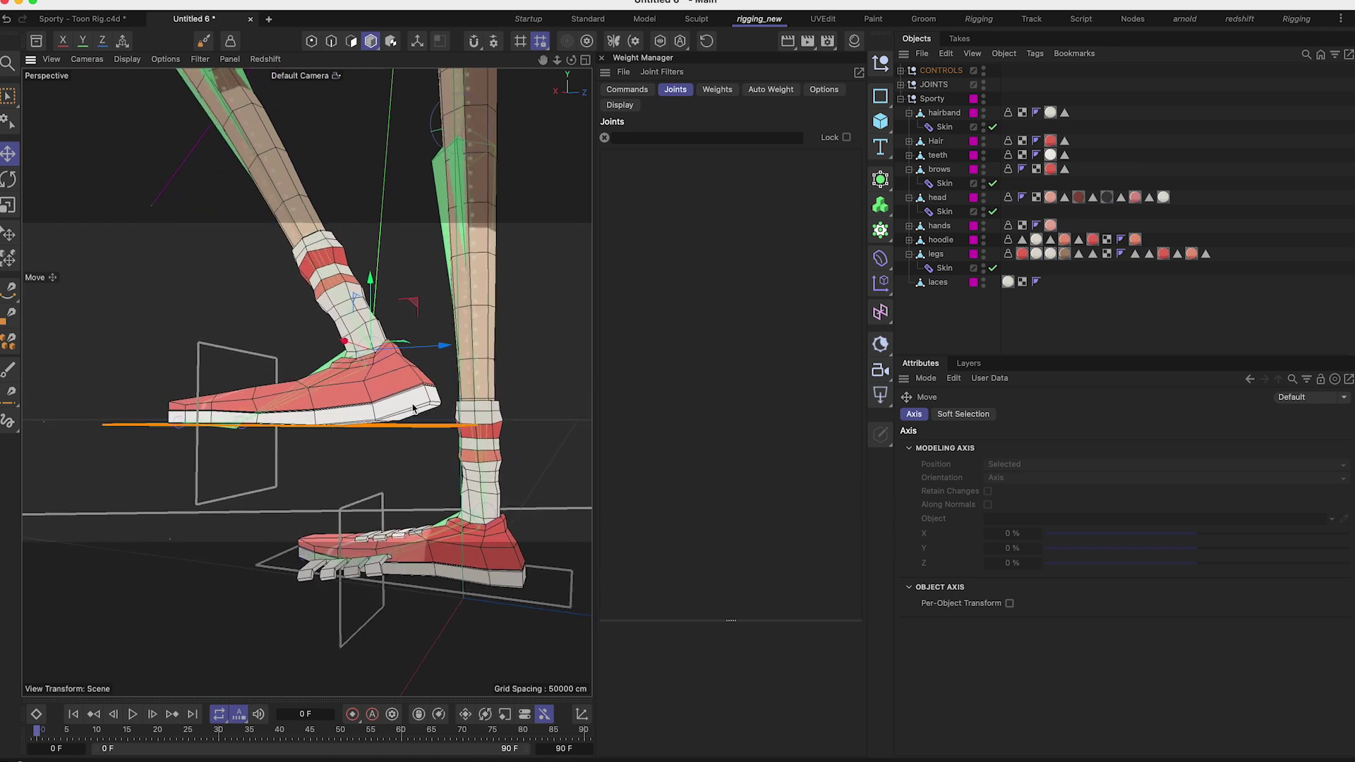
click(435, 408)
alt+drag(424, 405, 408, 391)
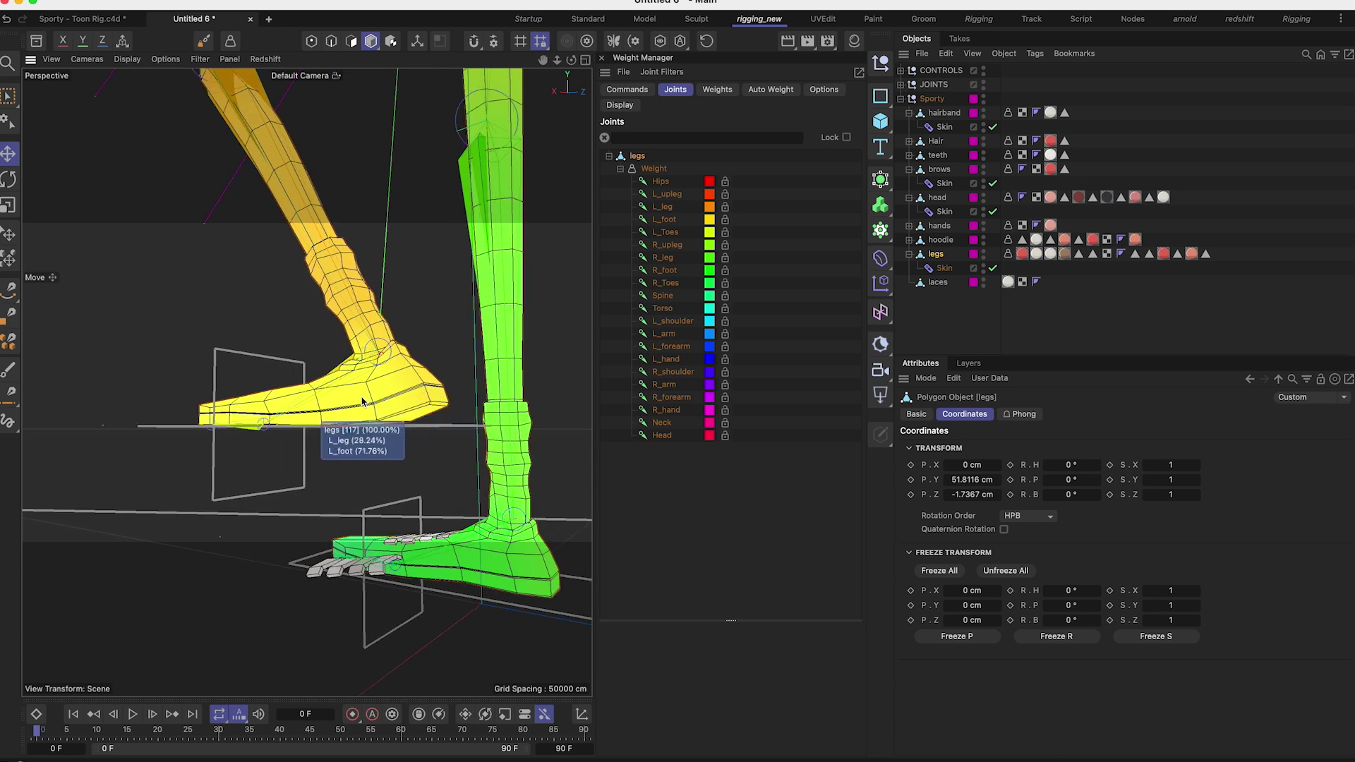
alt+middle_drag(363, 400, 337, 417)
alt+drag(374, 414, 383, 441)
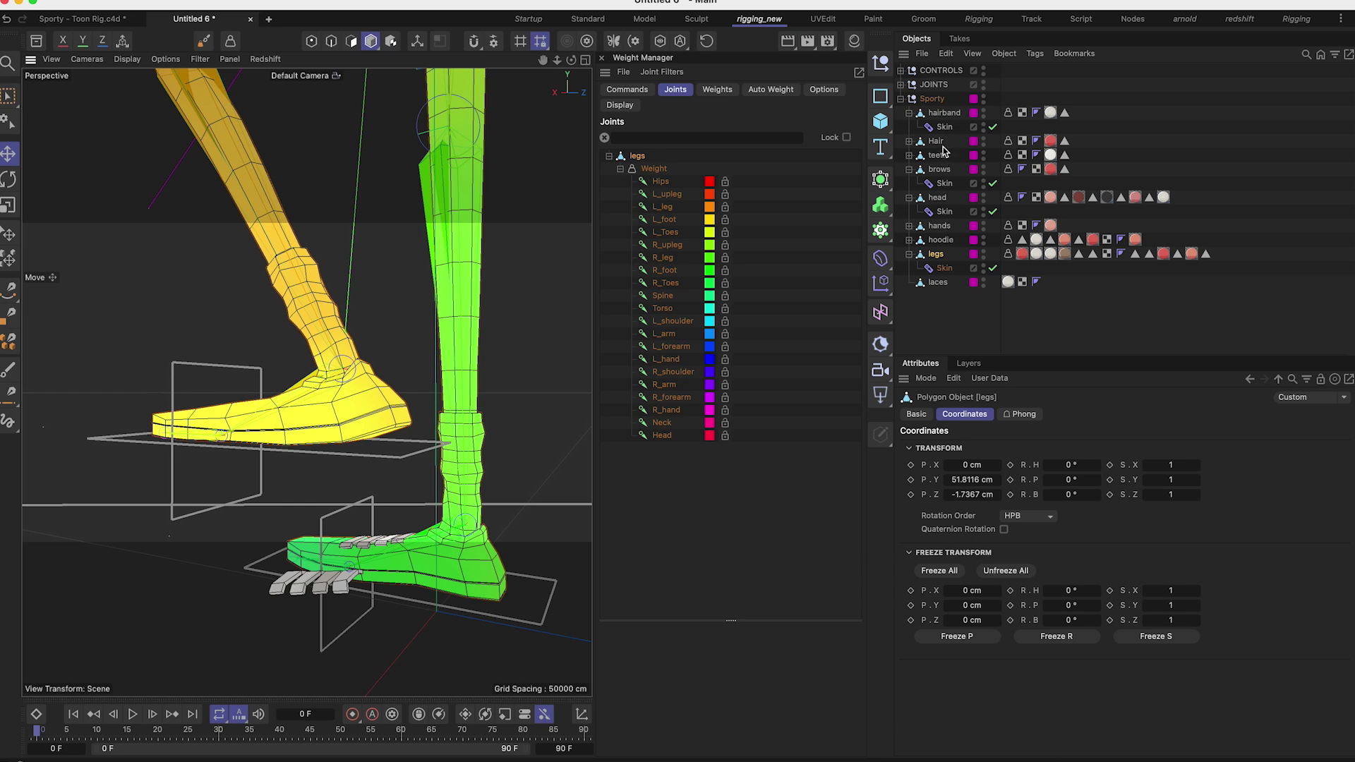
click(954, 300)
click(937, 256)
click(669, 272)
alt+drag(490, 392, 351, 391)
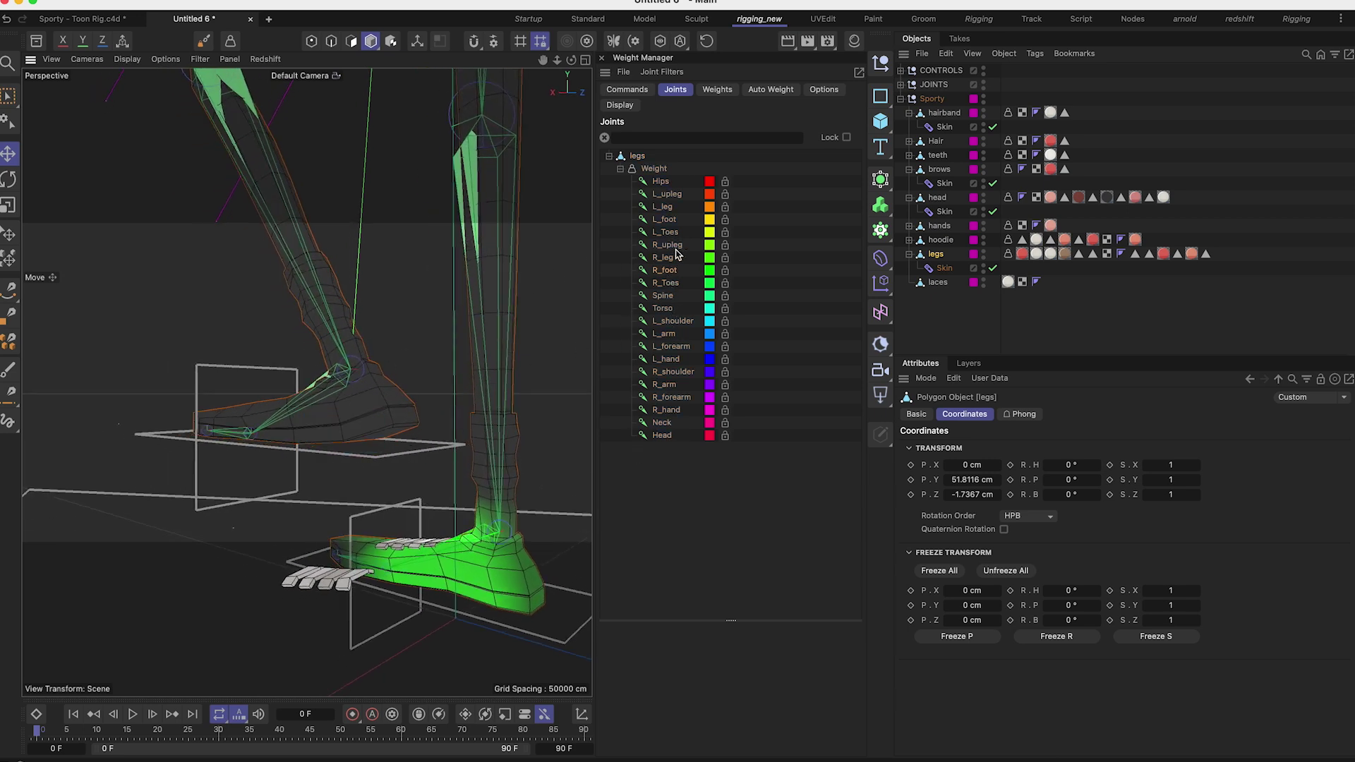
click(664, 219)
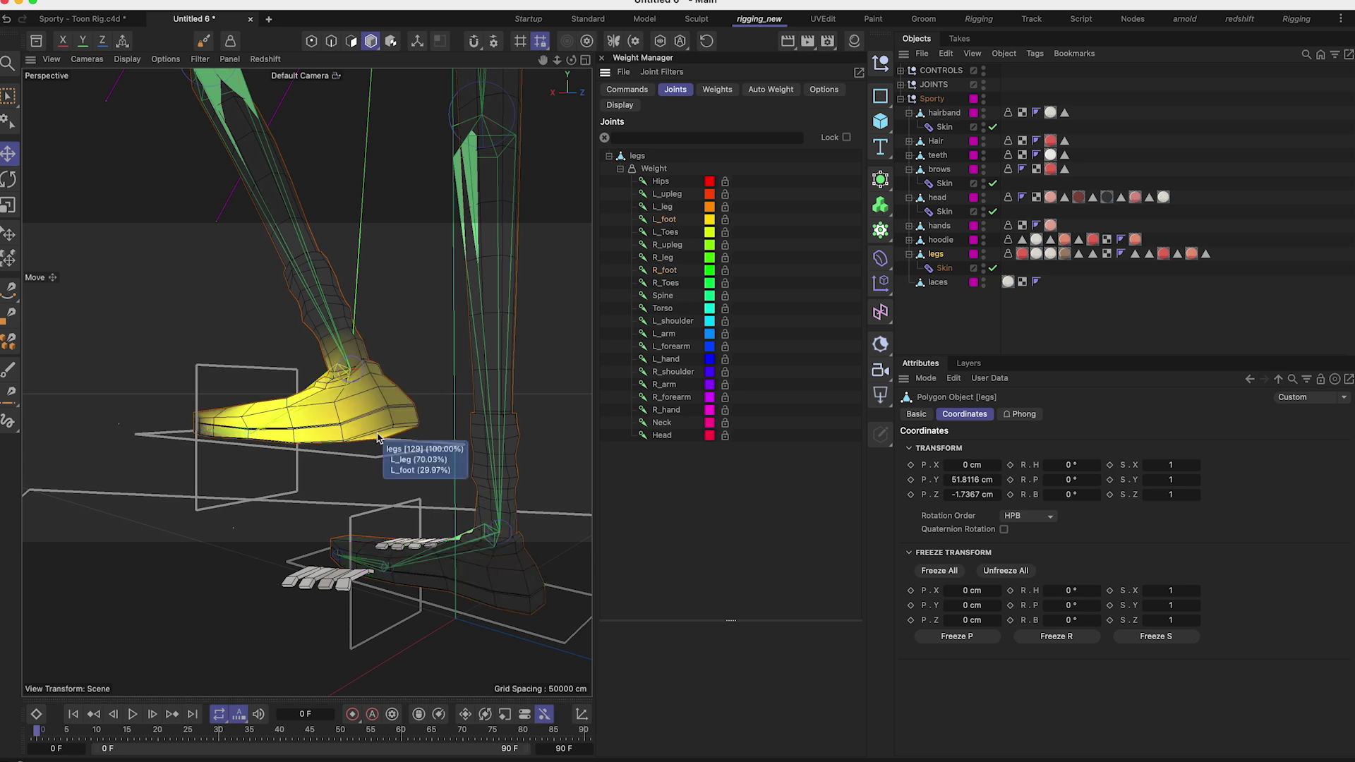
Step: Paint L_foot weight at 100% strength over the left shoe's sole and heel with the Weight Tool in Absolute mode
click(204, 40)
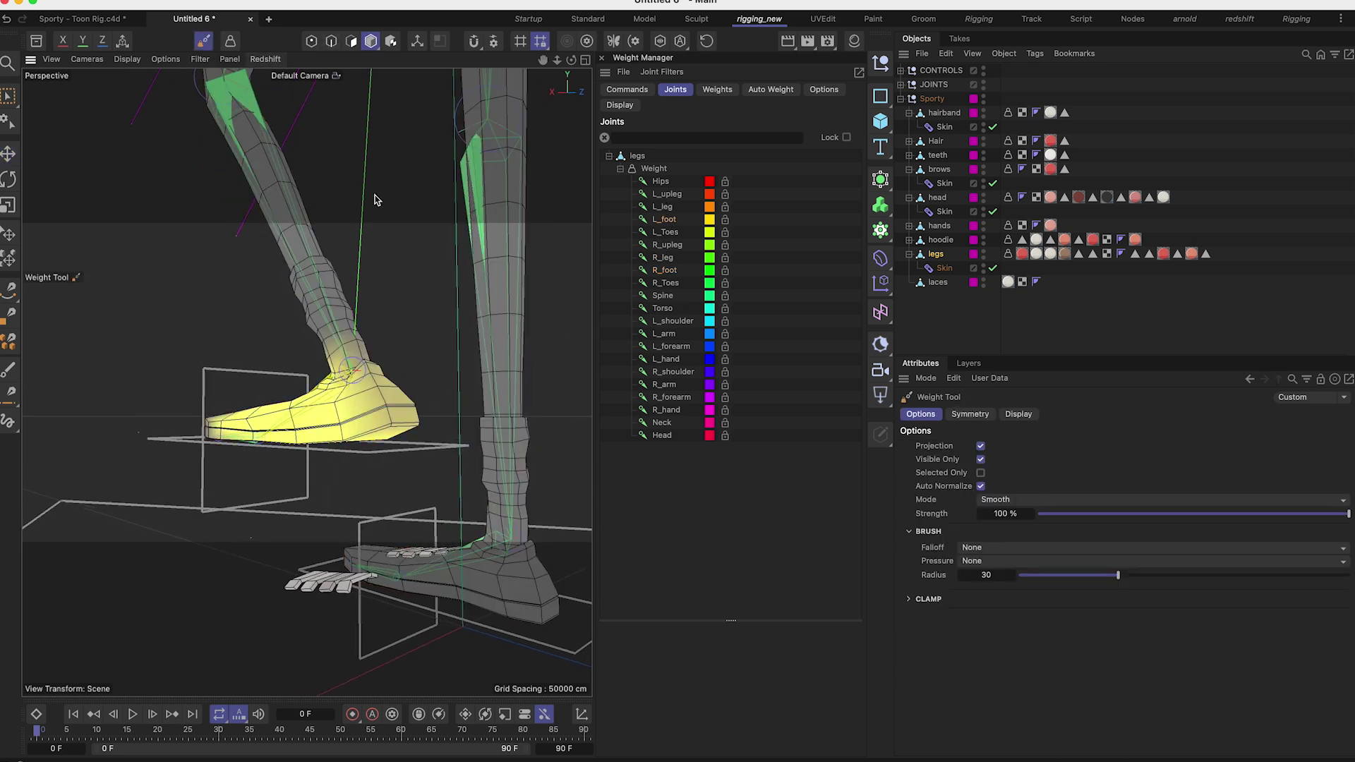
click(995, 499)
click(1045, 567)
mouse_move(391, 422)
mouse_down()
mouse_move(416, 431)
mouse_move(296, 442)
mouse_up()
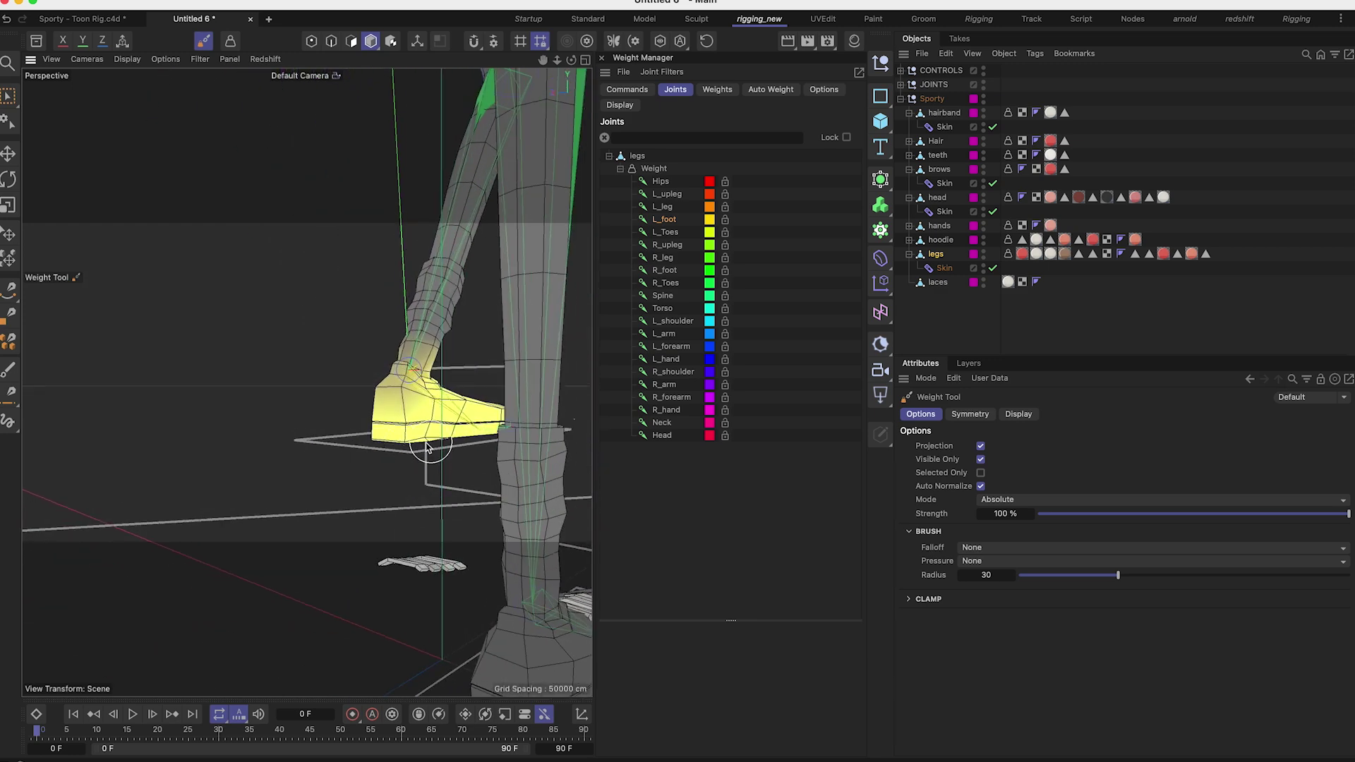
alt+drag(426, 441, 392, 415)
alt+right_drag(392, 415, 427, 374)
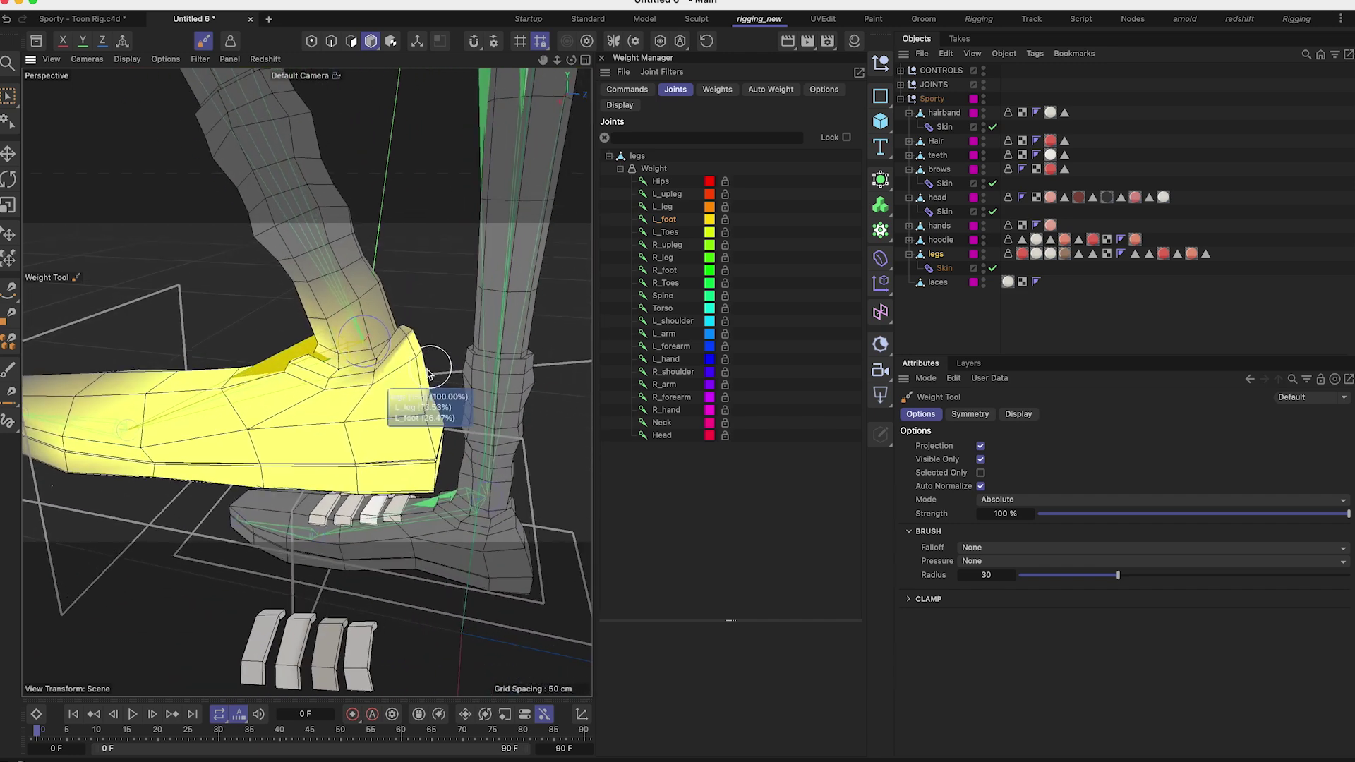
alt+drag(413, 369, 452, 368)
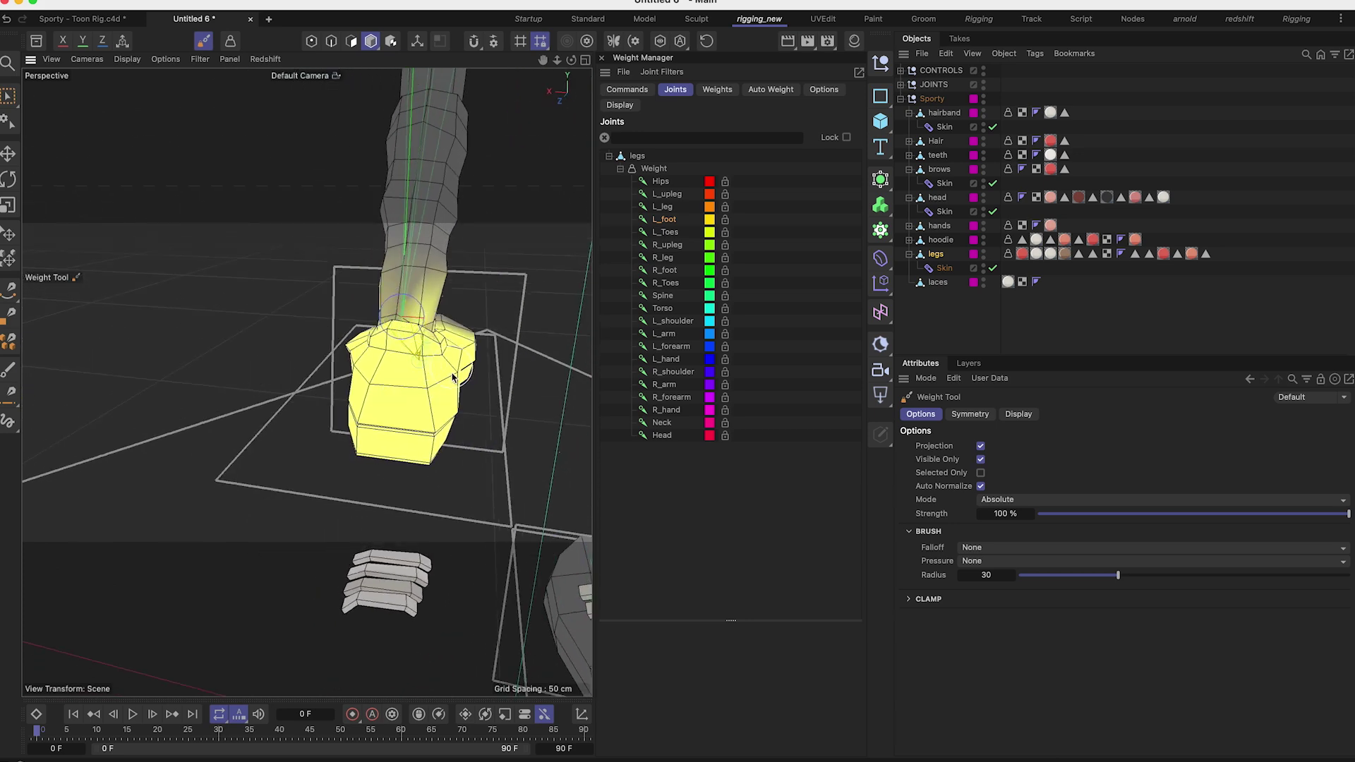
alt+drag(419, 435, 376, 390)
Step: Deselect the legs mesh, select the left foot controller and inspect the raised shoe and its laces from several angles
click(898, 308)
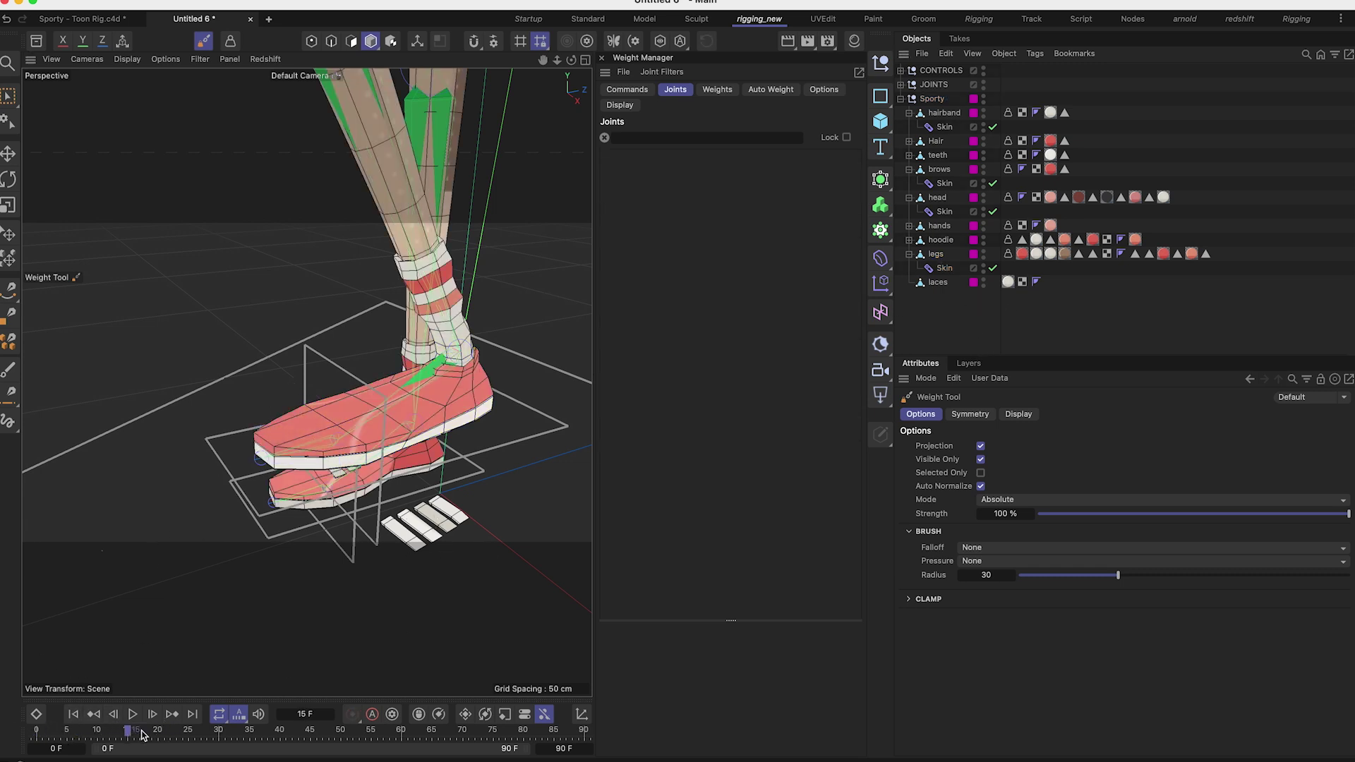
key(e)
scroll(488, 450, down, 5)
alt+drag(488, 451, 465, 418)
click(464, 418)
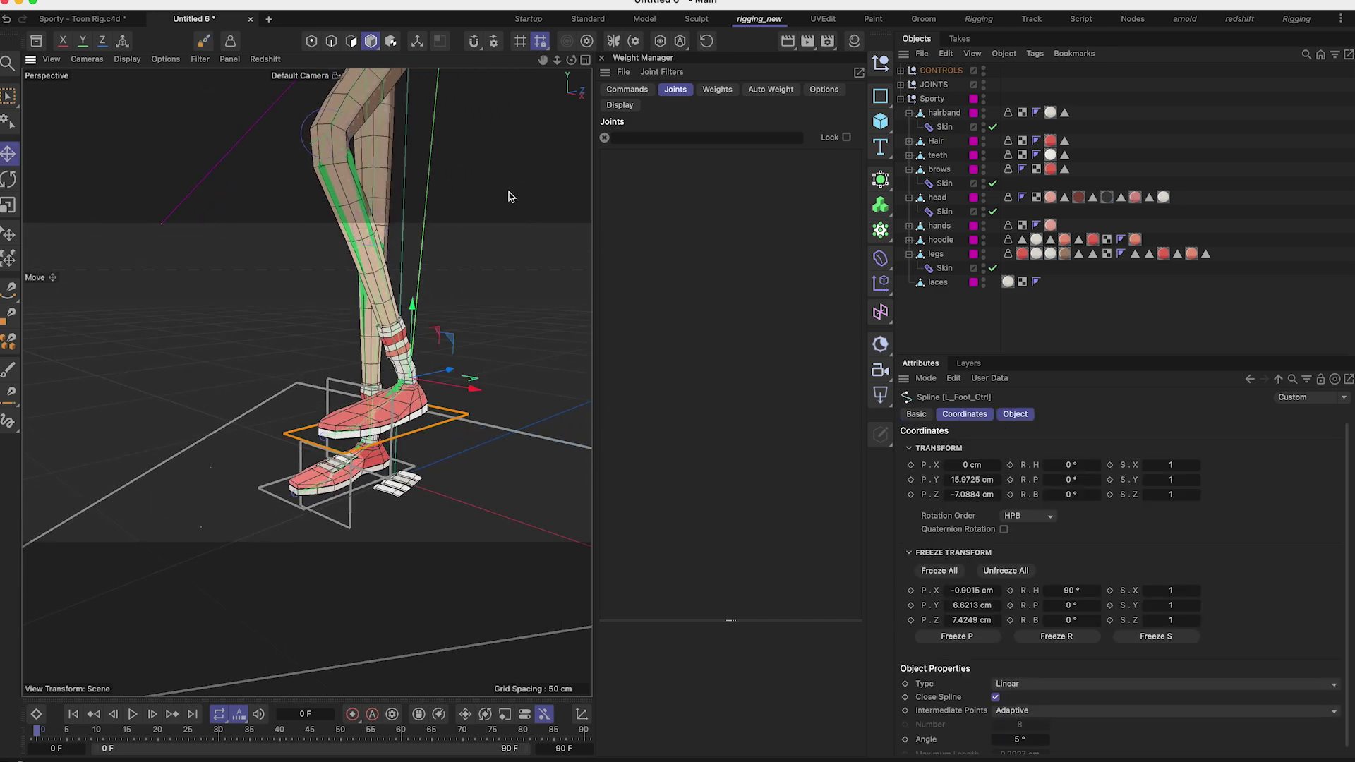
alt+drag(397, 387, 371, 359)
alt+right_drag(384, 353, 388, 410)
mouse_move(402, 440)
alt+mouse_down()
mouse_move(347, 426)
mouse_move(385, 438)
alt+mouse_up()
alt+right_drag(366, 484, 383, 443)
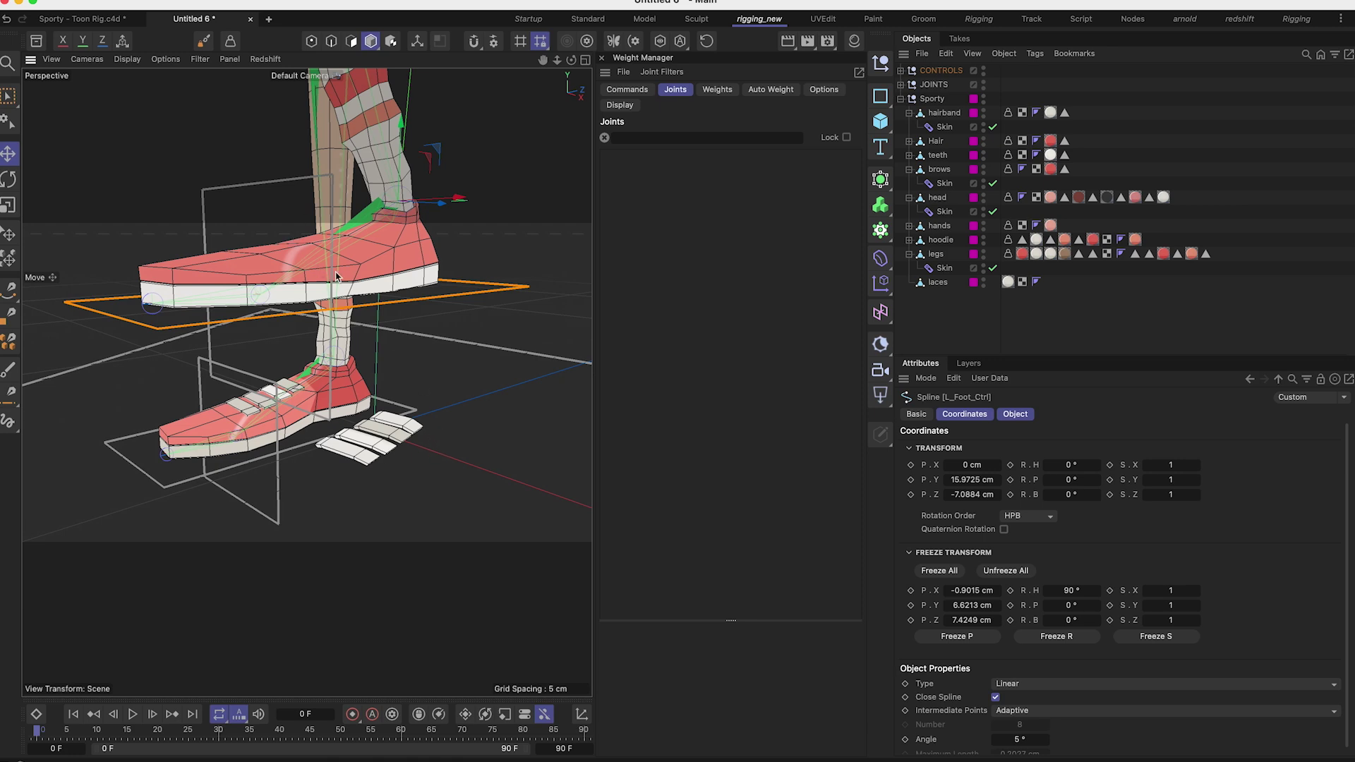
alt+right_drag(335, 277, 296, 311)
alt+drag(311, 332, 357, 367)
Step: Set the left foot controller's Y and Z positions to 0 cm
click(968, 478)
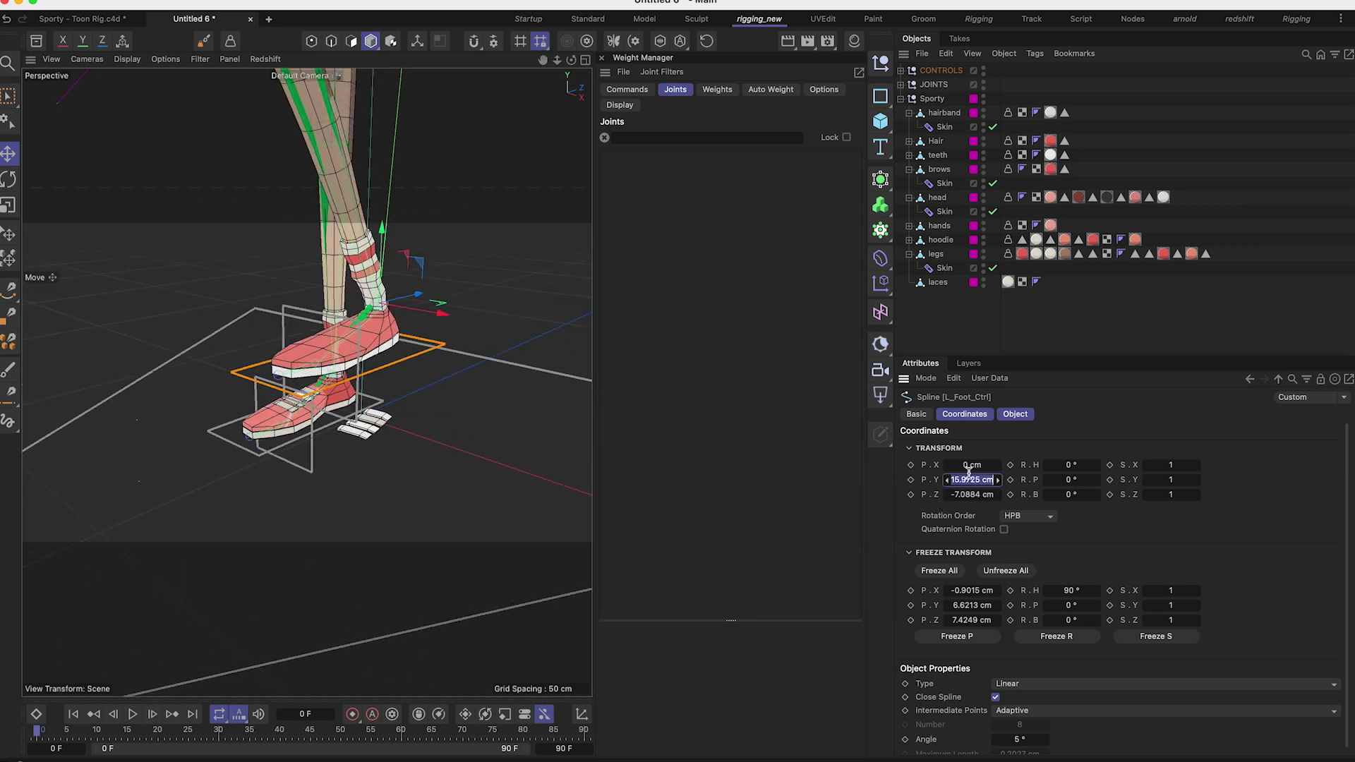
text(0)
key(Tab)
text(0)
key(Return)
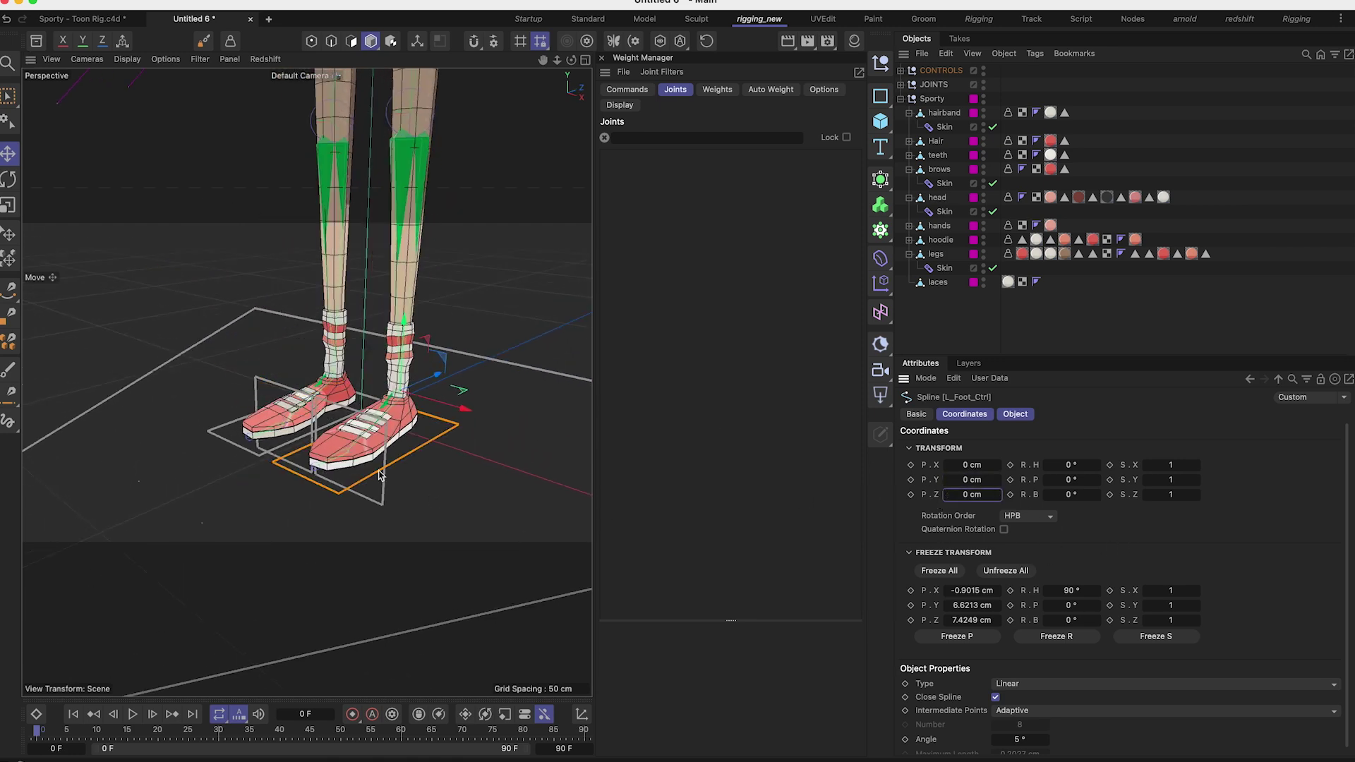
Step: Add a Surface deformer and make it a child of the laces object
alt+drag(379, 475, 393, 432)
click(937, 282)
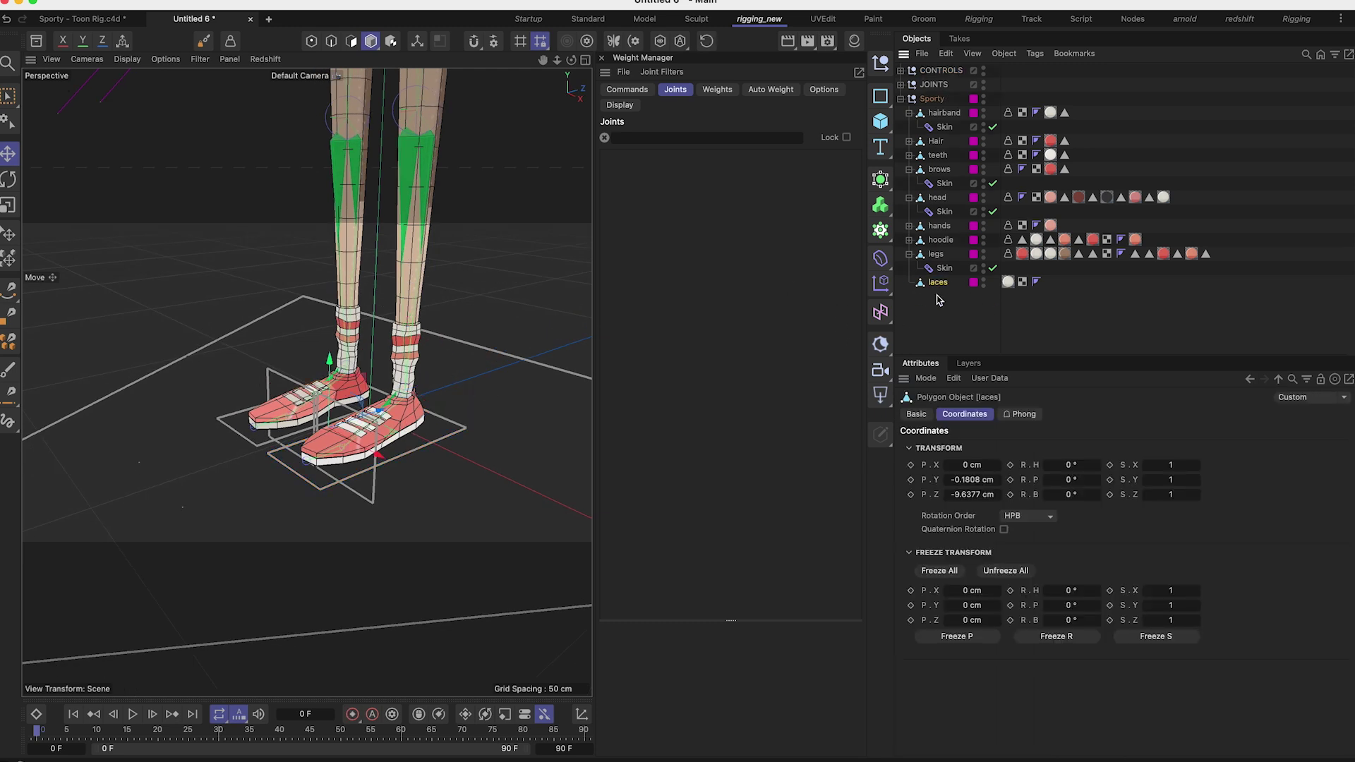
click(880, 259)
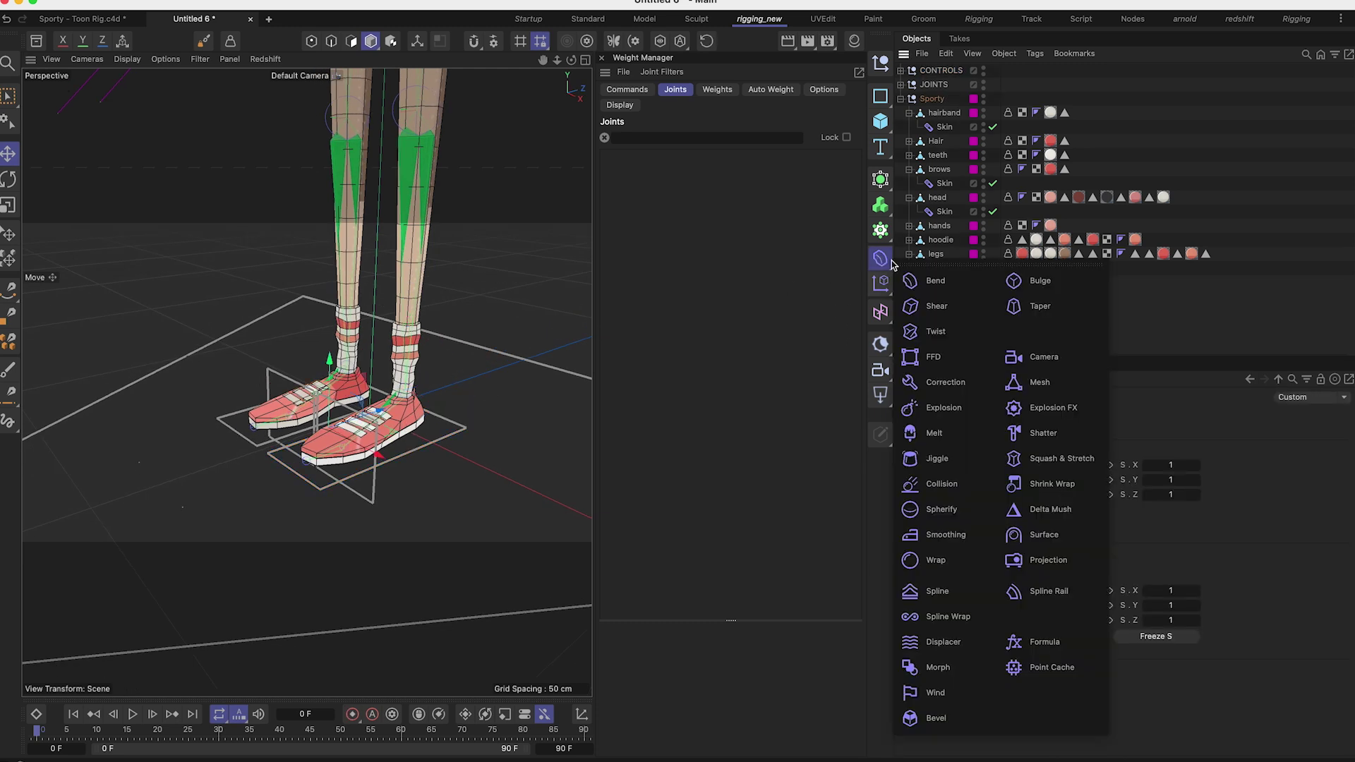
click(1045, 534)
drag(935, 73, 939, 295)
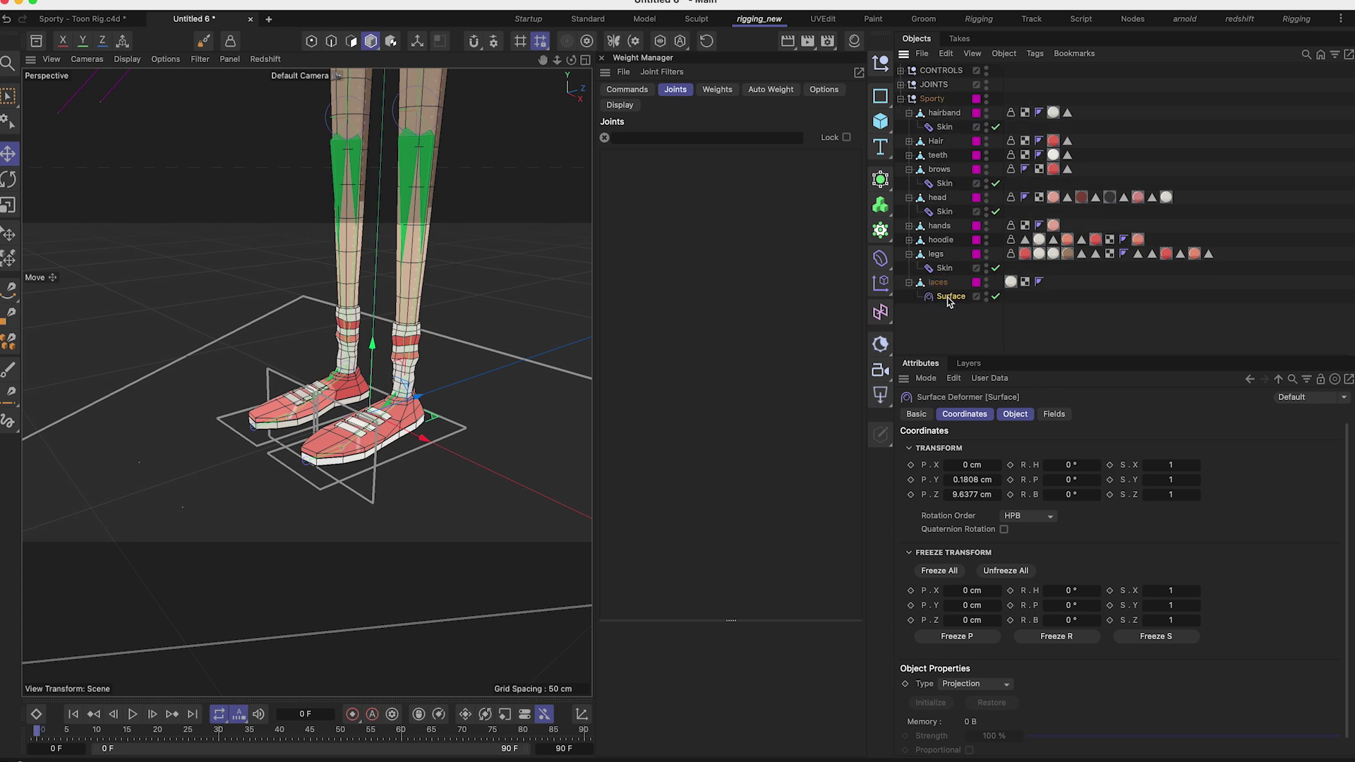
Step: Assign the legs mesh as the Surface deformer's target surface and initialize the deformer
click(1020, 417)
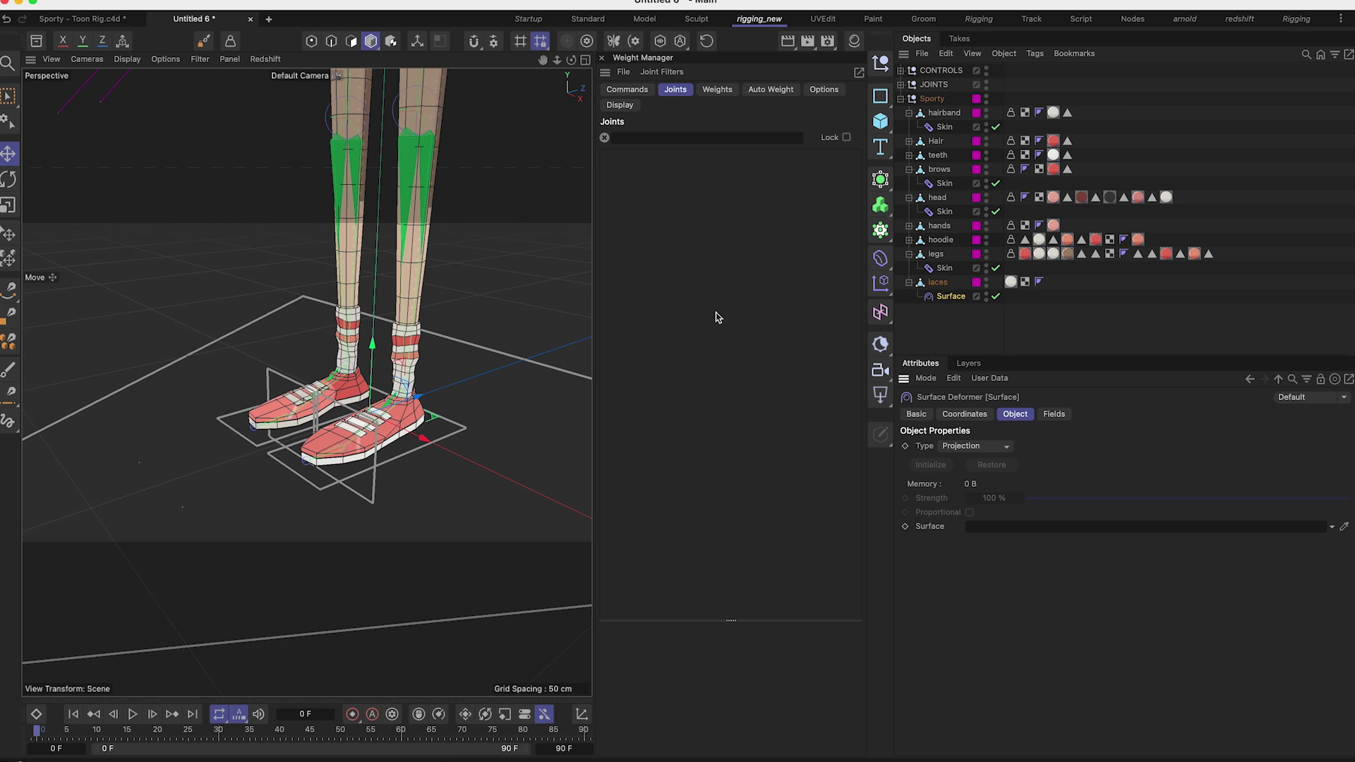
drag(932, 253, 1036, 529)
drag(938, 258, 1010, 527)
click(930, 465)
Step: Review the laces, their Surface deformer and the legs mesh, and collapse the legs object in the hierarchy
click(966, 350)
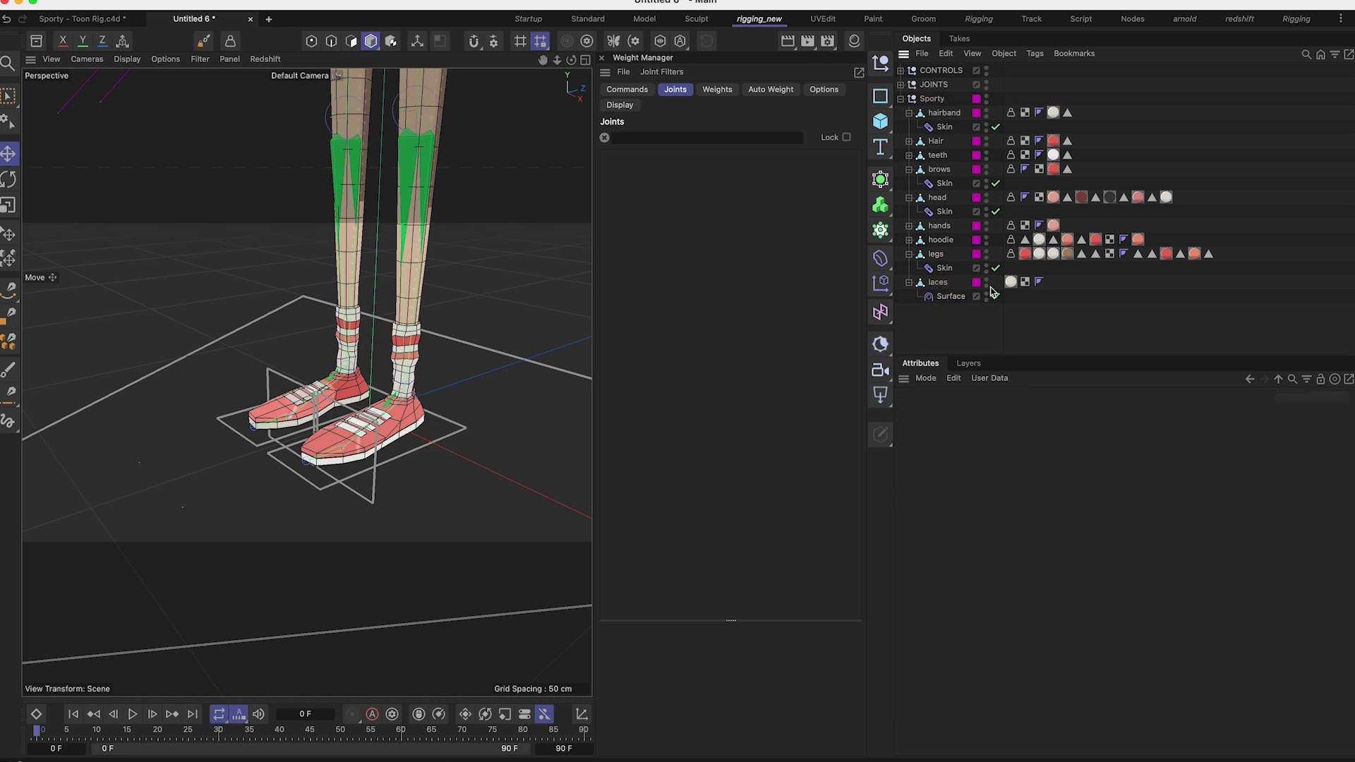
click(937, 282)
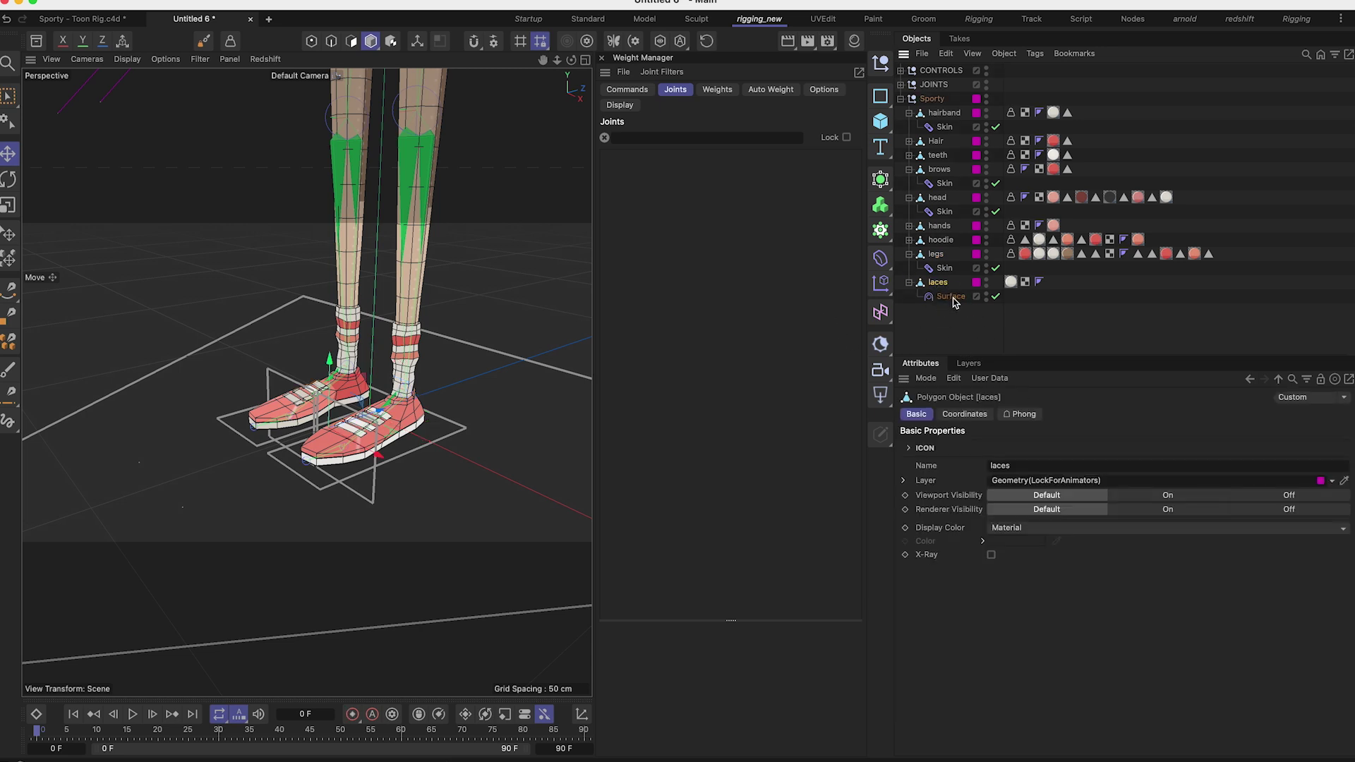
click(952, 298)
click(975, 323)
click(939, 283)
click(935, 255)
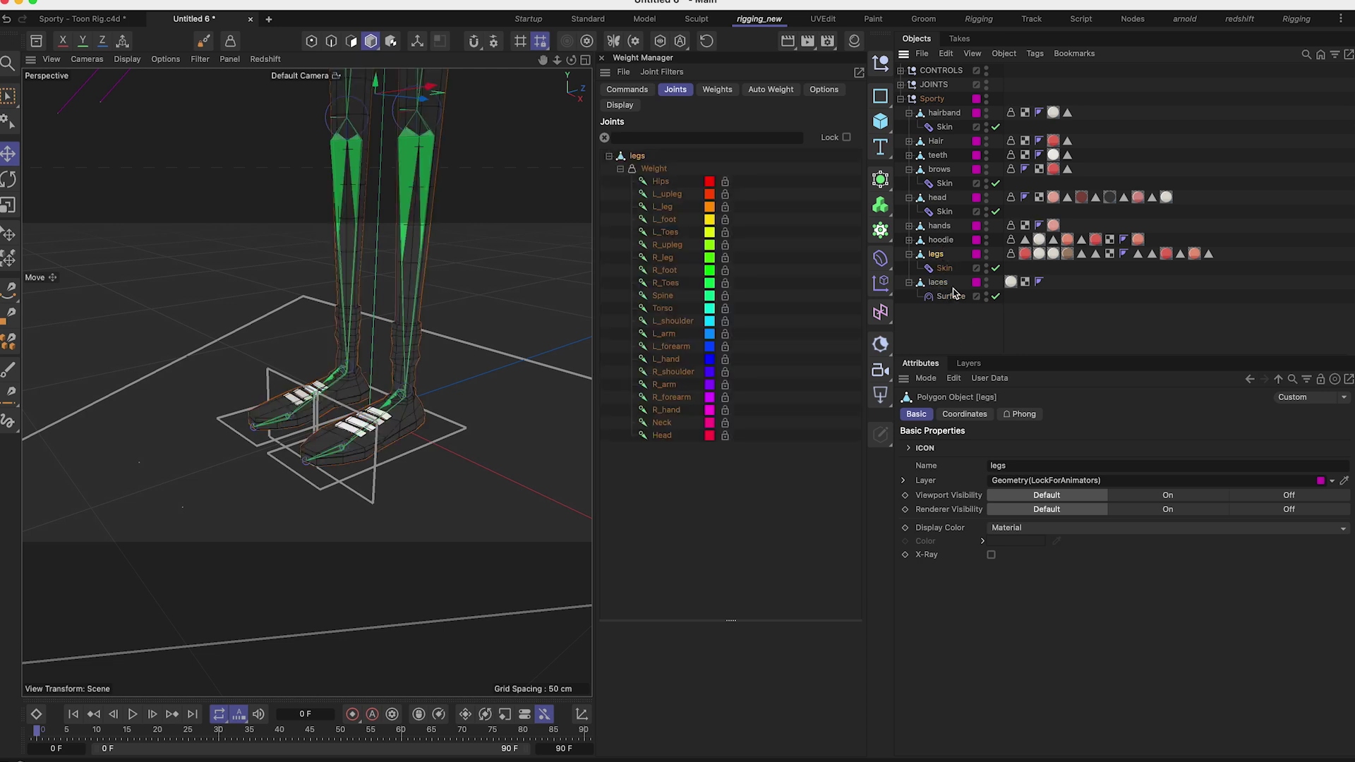
click(909, 255)
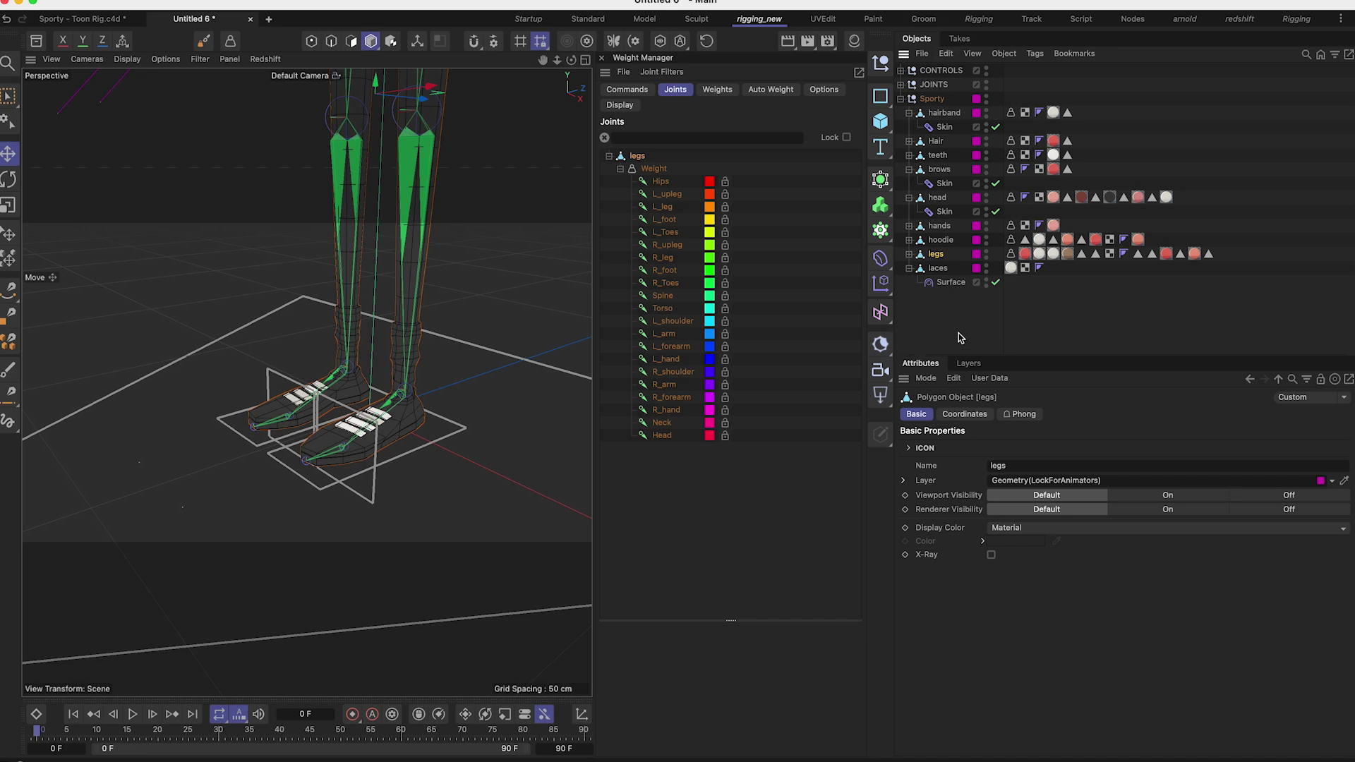
Step: Move and rotate the left foot controller to test how the laces follow the shoe, undoing each change
alt+middle_drag(417, 328, 402, 379)
scroll(402, 379, down, 5)
click(431, 428)
alt+drag(449, 470, 456, 347)
key(super+z)
click(366, 477)
key(r)
drag(346, 418, 360, 450)
key(super+z)
Step: Collapse the Sporty group, clear the selection and switch the viewport to shaded display without wireframe lines
alt+drag(360, 395, 402, 437)
scroll(386, 331, down, 8)
alt+drag(352, 353, 395, 409)
scroll(374, 381, up, 4)
alt+middle_drag(401, 413, 370, 348)
alt+drag(372, 347, 400, 366)
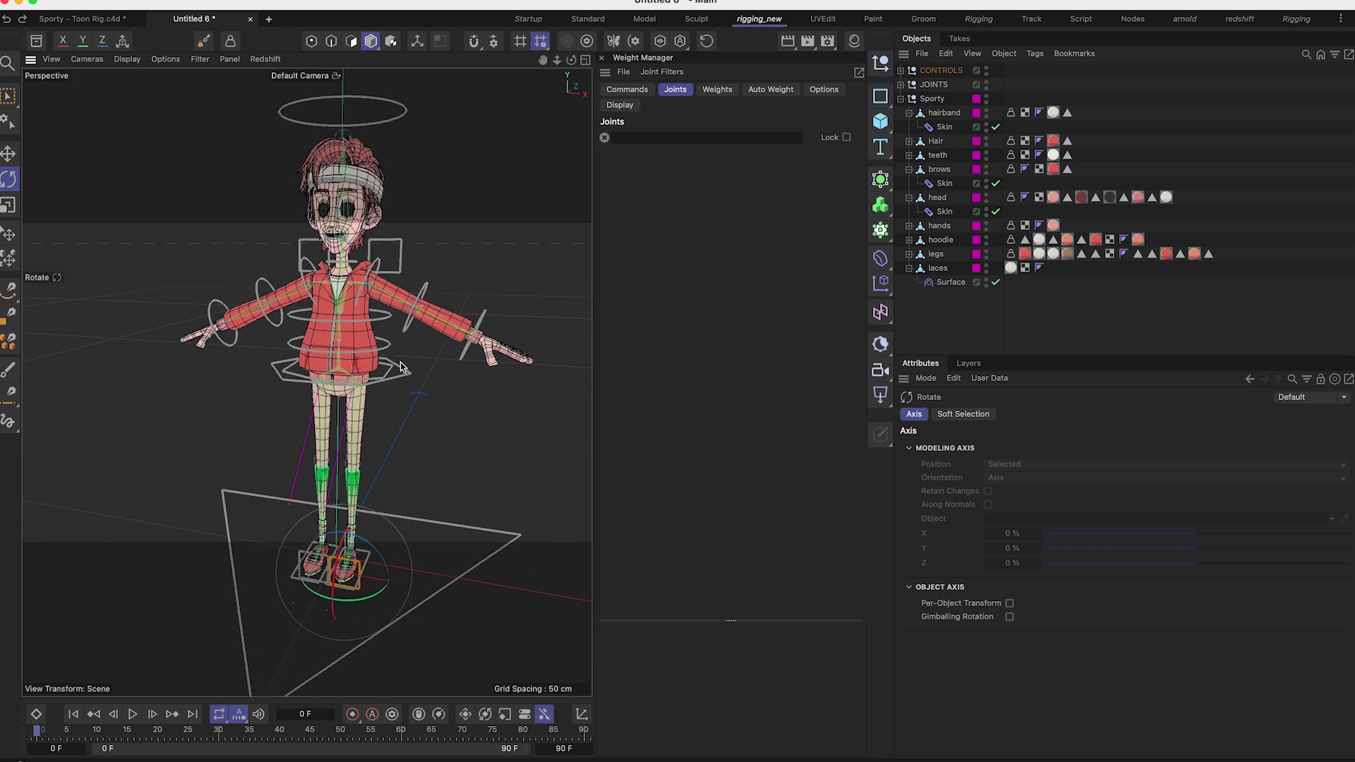
click(901, 98)
click(955, 223)
click(127, 61)
click(168, 106)
Step: Expand the CONTROLS group and the Master controller in the object hierarchy
mouse_move(333, 361)
alt+middle_down()
mouse_move(323, 333)
mouse_move(329, 358)
alt+middle_up()
scroll(325, 325, down, 3)
scroll(332, 360, down, 2)
alt+middle_drag(343, 406, 306, 382)
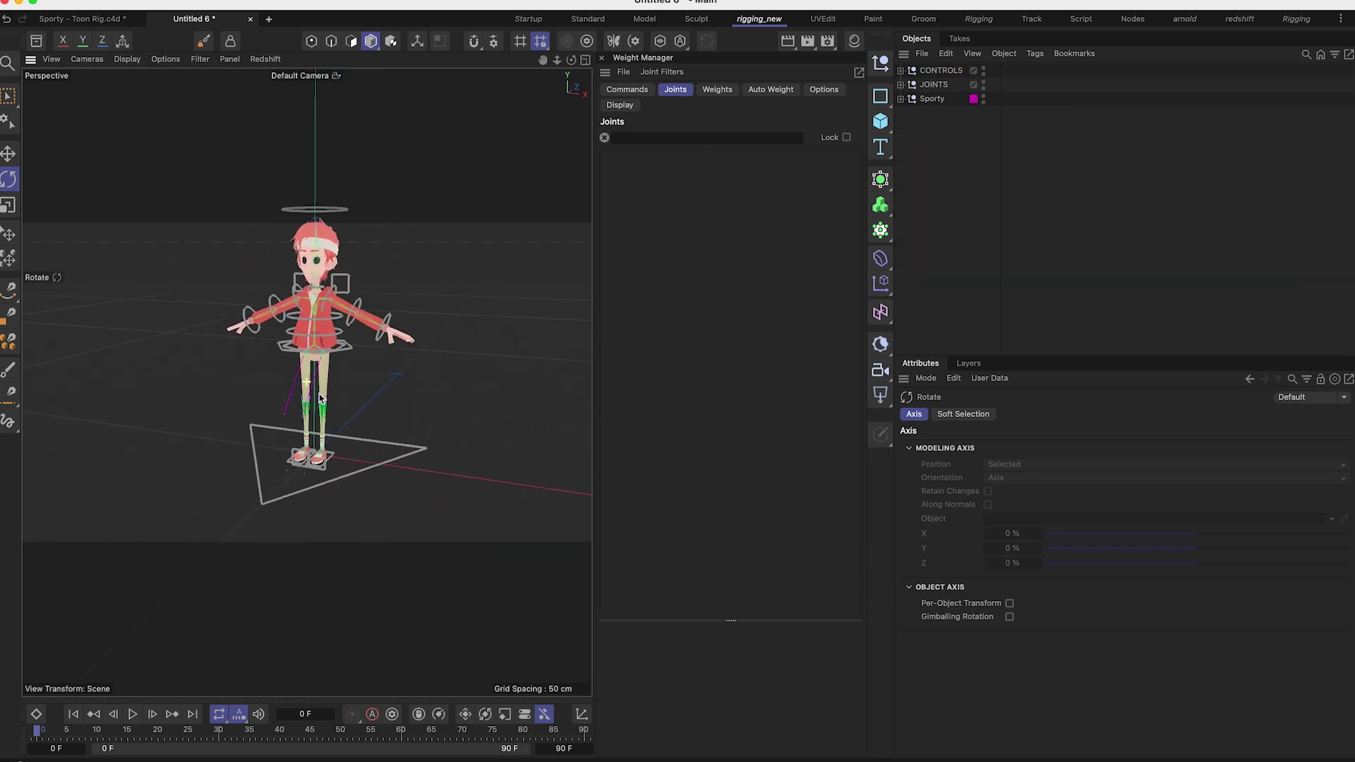
alt+right_drag(319, 398, 338, 396)
alt+drag(338, 396, 278, 373)
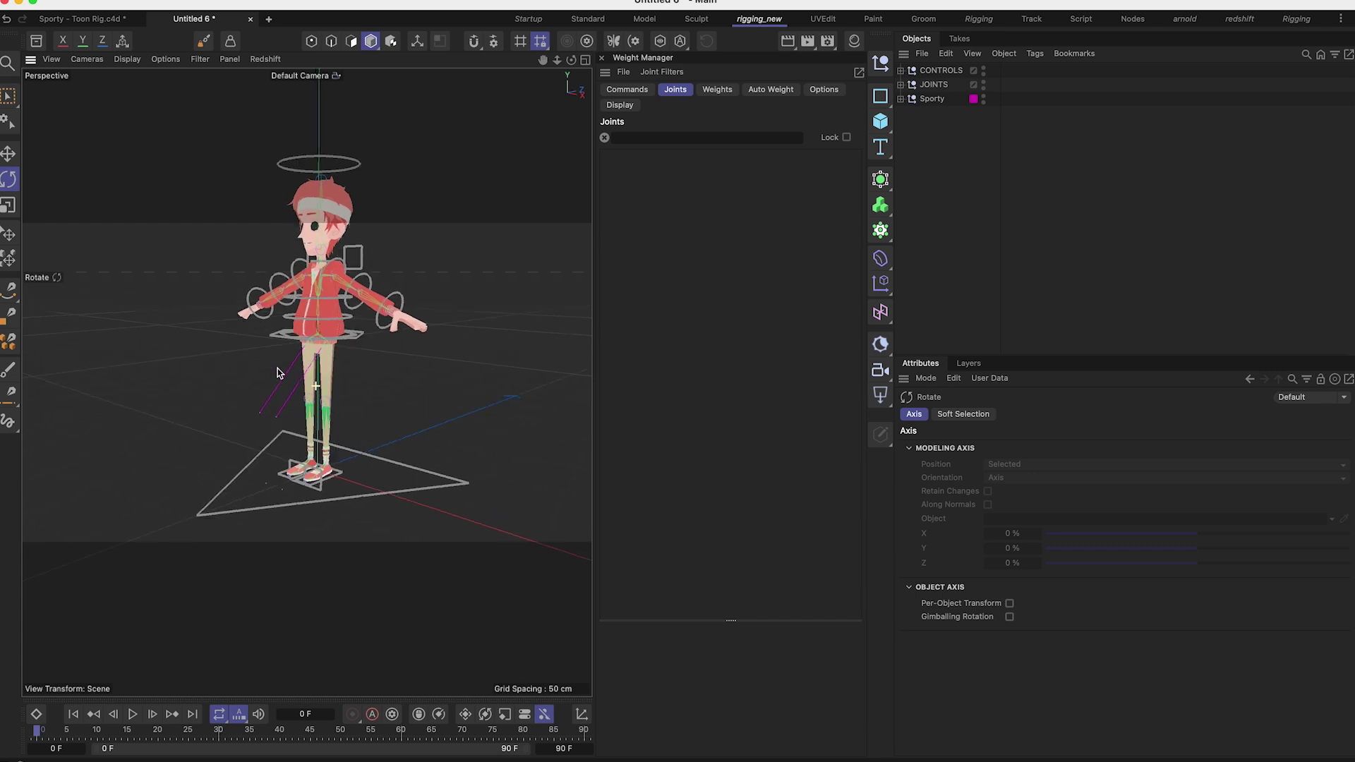
click(900, 73)
click(901, 72)
click(899, 71)
click(909, 85)
click(909, 85)
Step: Set the Master controller's display color to Custom magenta (R 1, G 0, B 1)
click(942, 86)
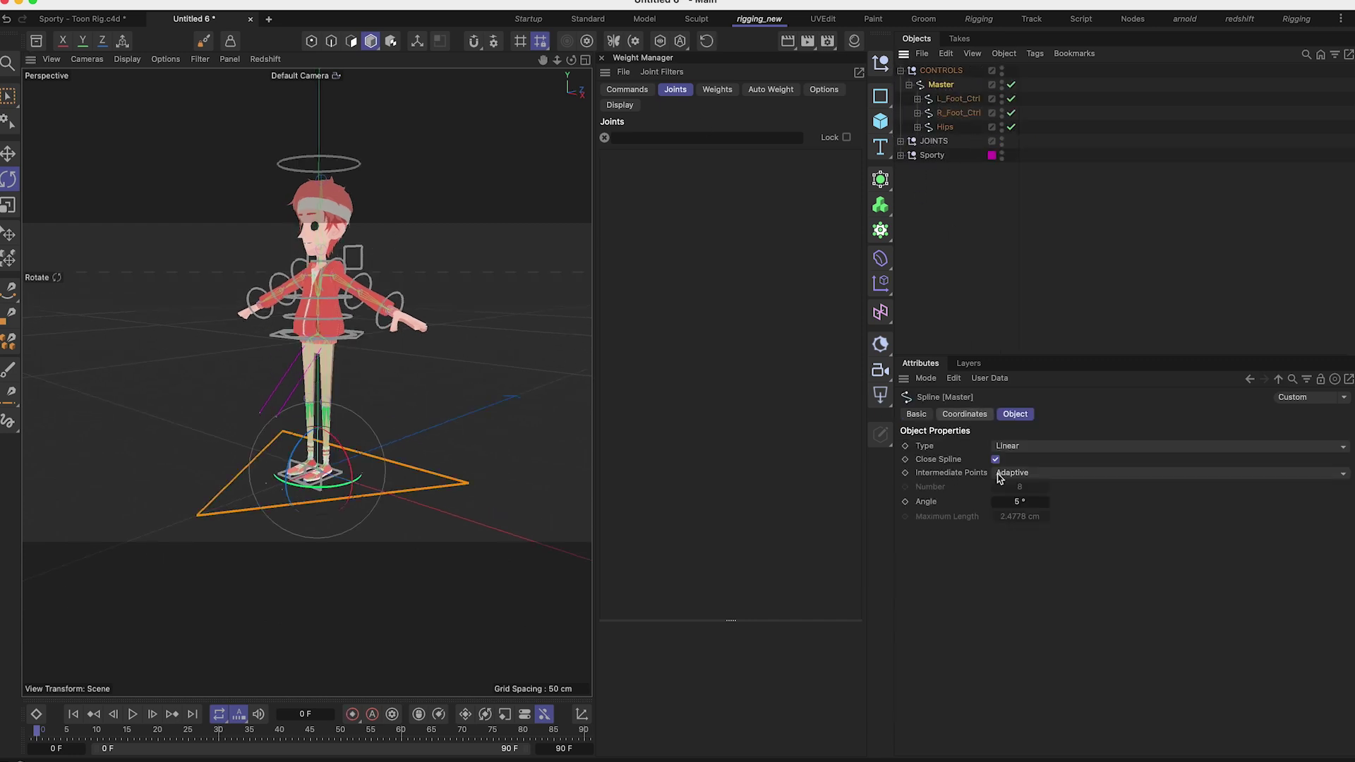
click(916, 414)
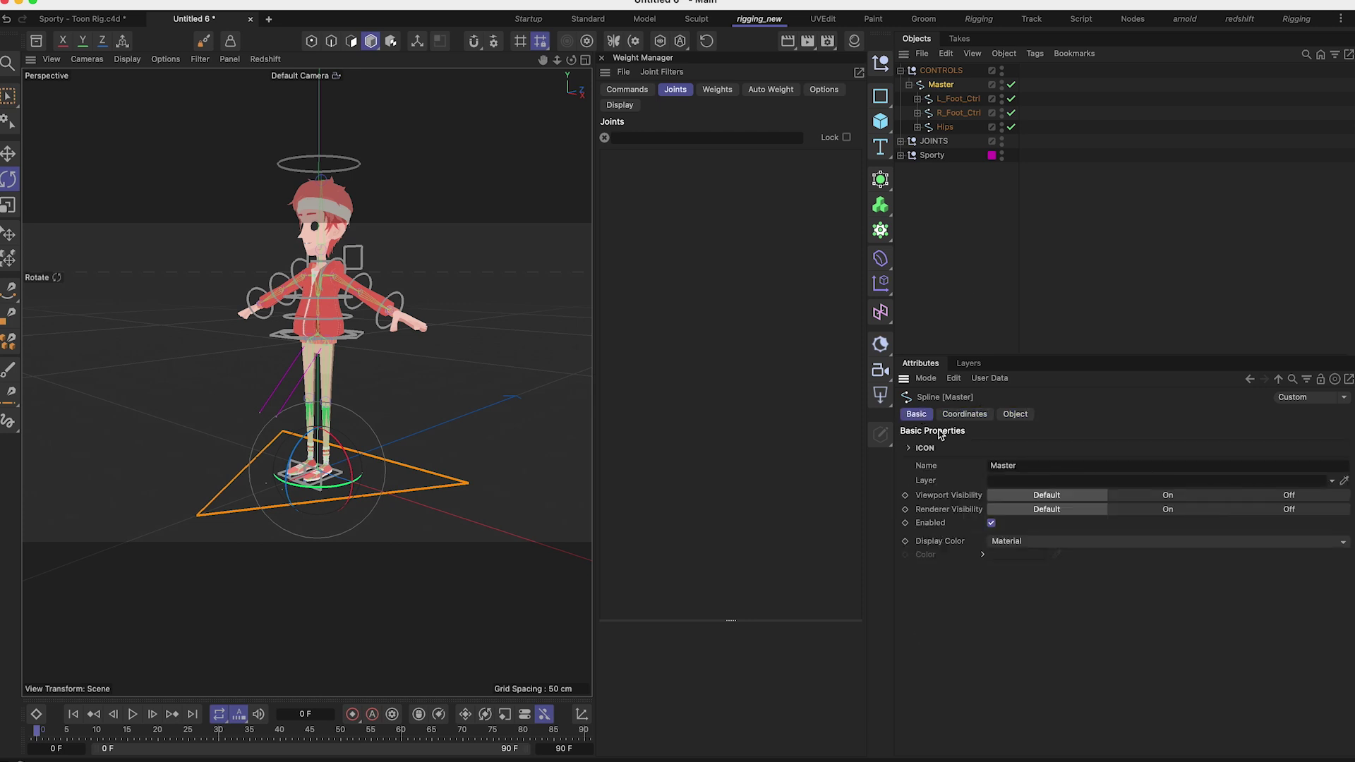
click(1019, 542)
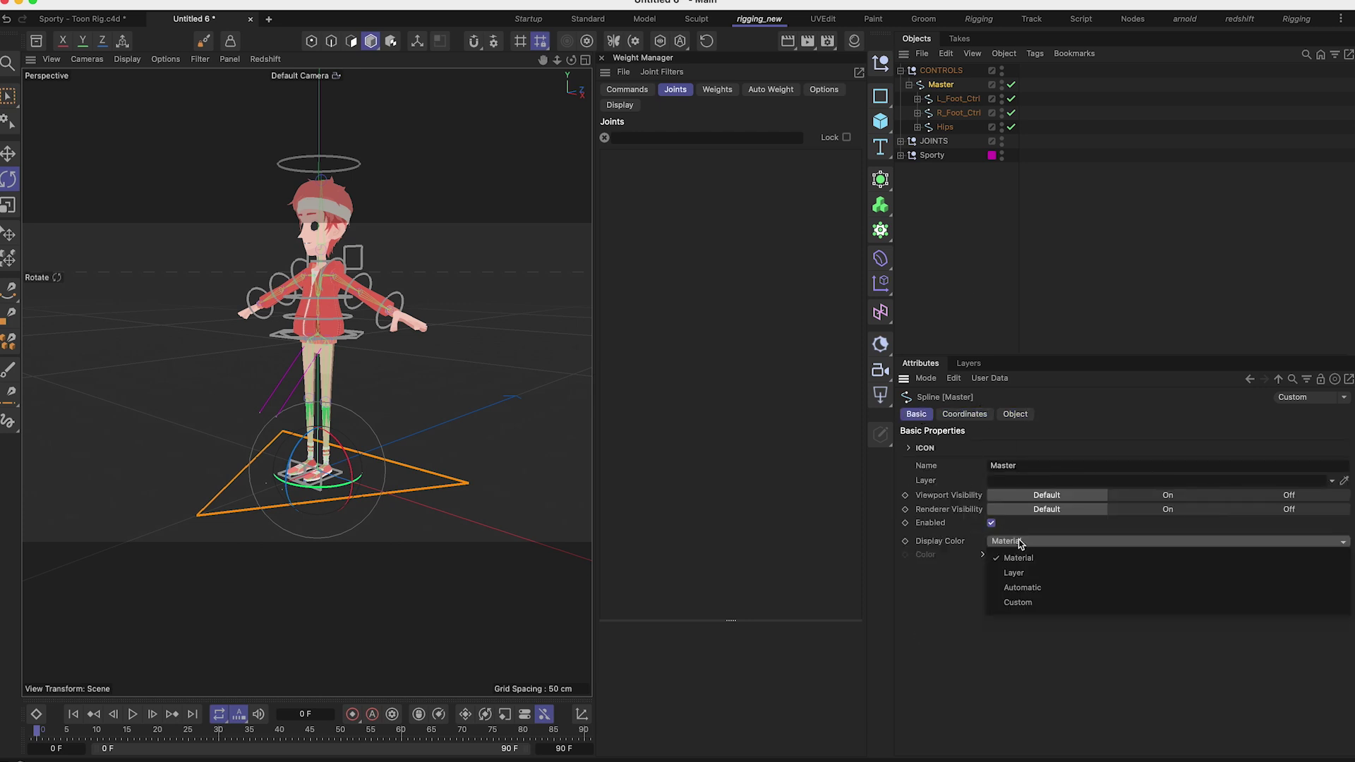
click(1029, 568)
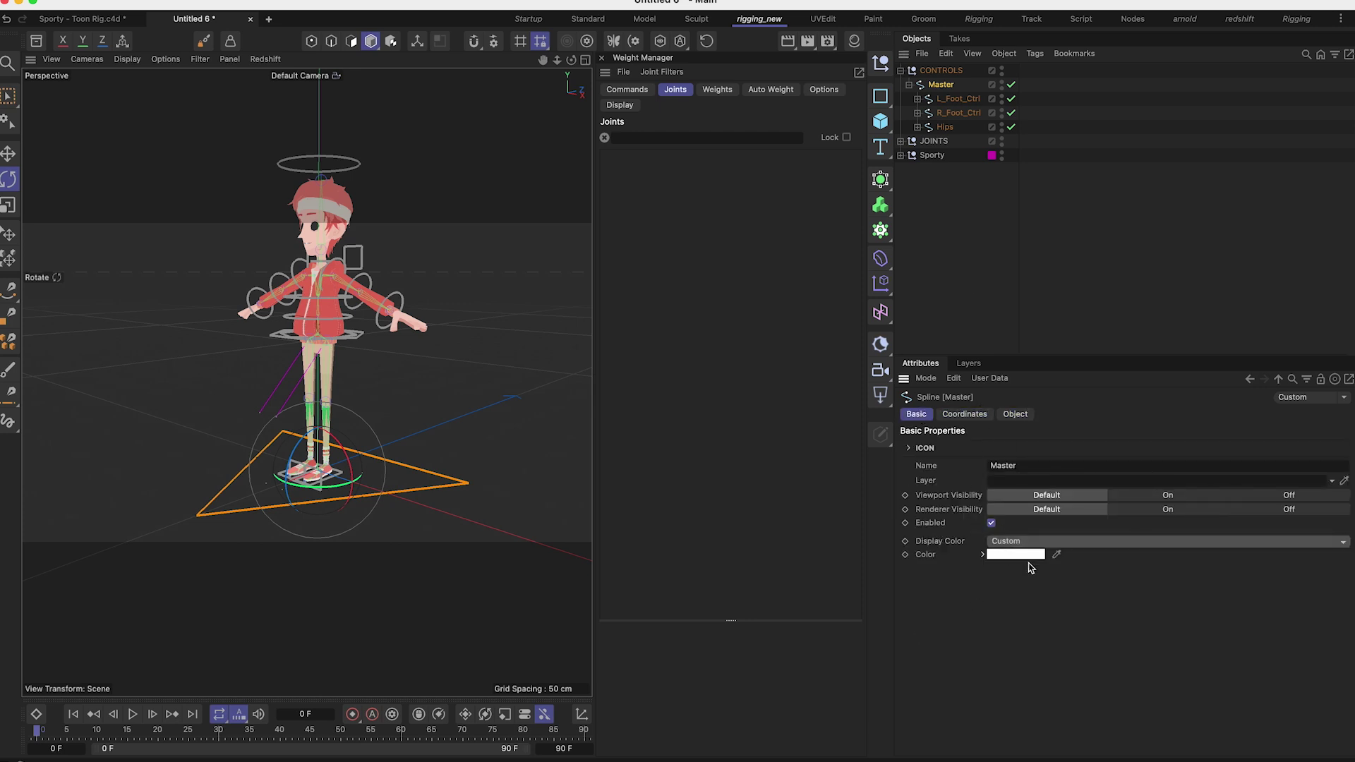
click(1028, 556)
drag(1060, 646, 1044, 646)
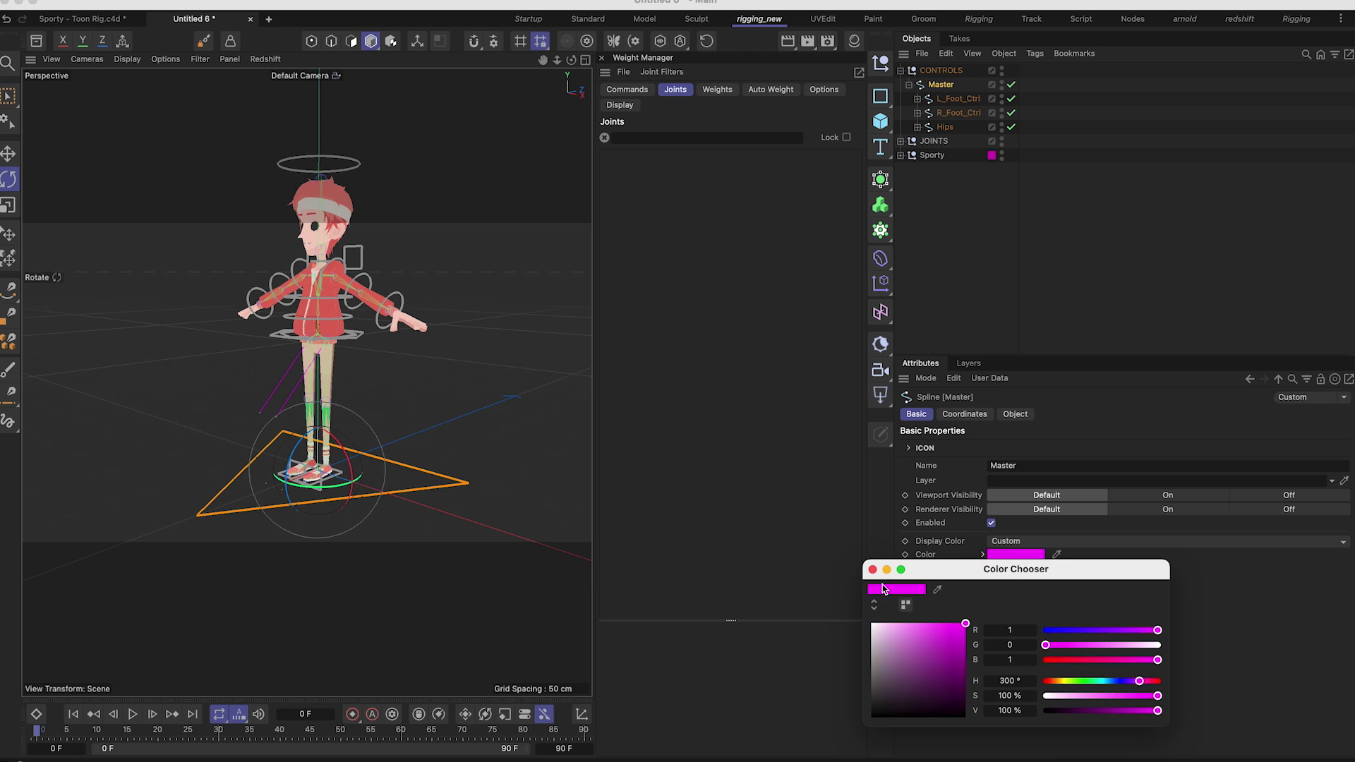
click(872, 569)
Step: Give the Hips controller a Custom display color of magenta
click(945, 126)
click(1026, 541)
click(1049, 608)
click(1016, 555)
drag(1076, 645, 1045, 644)
click(872, 570)
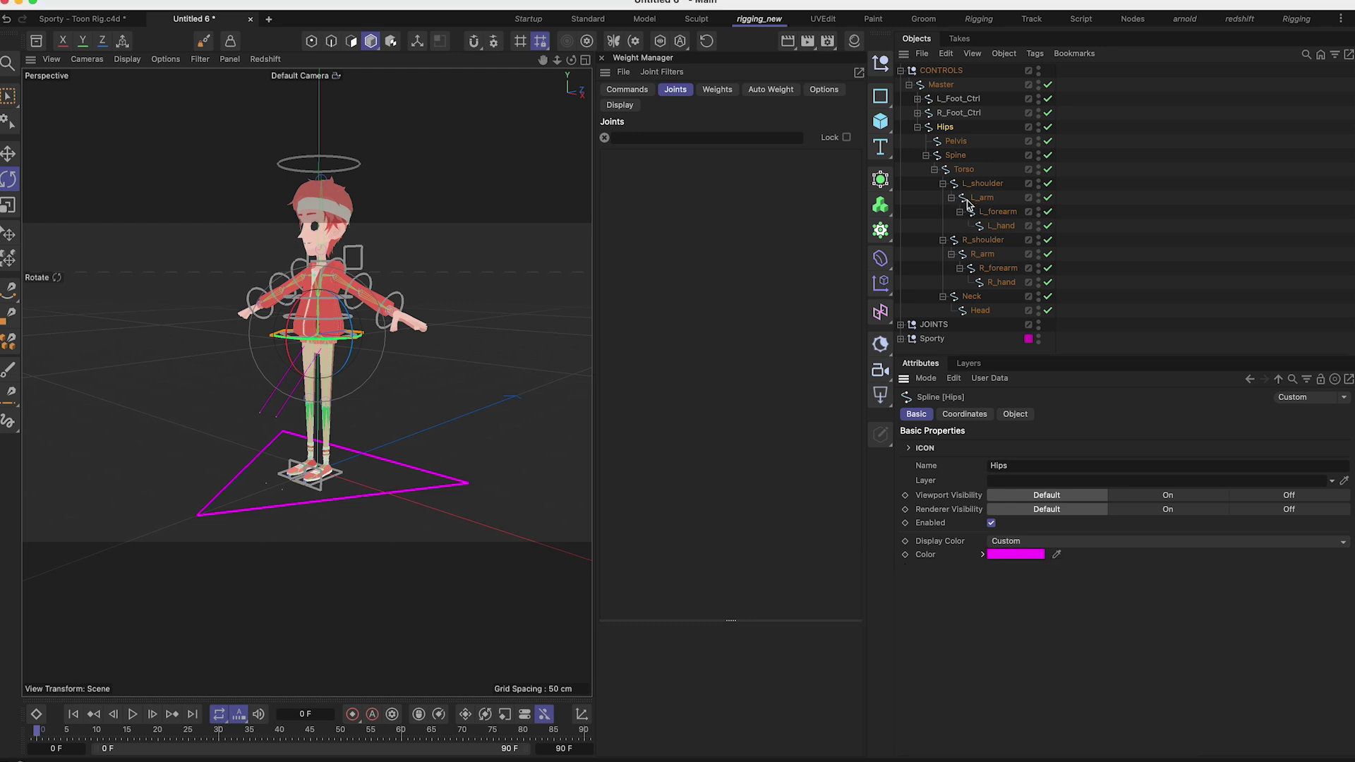
Step: Set the Pelvis, Spine, Torso, Neck and Head controllers to a Custom green display color, and clear the selection
click(957, 141)
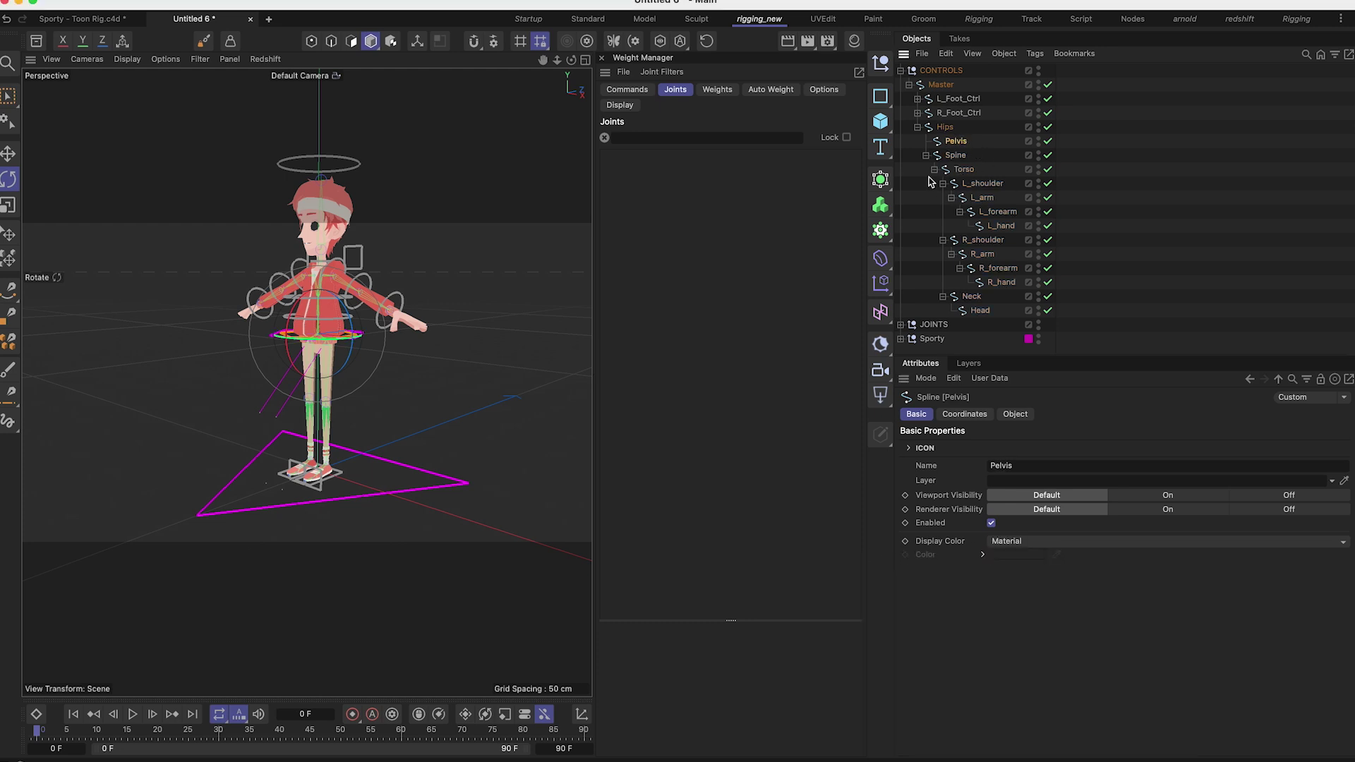
shift+click(958, 157)
shift+click(986, 170)
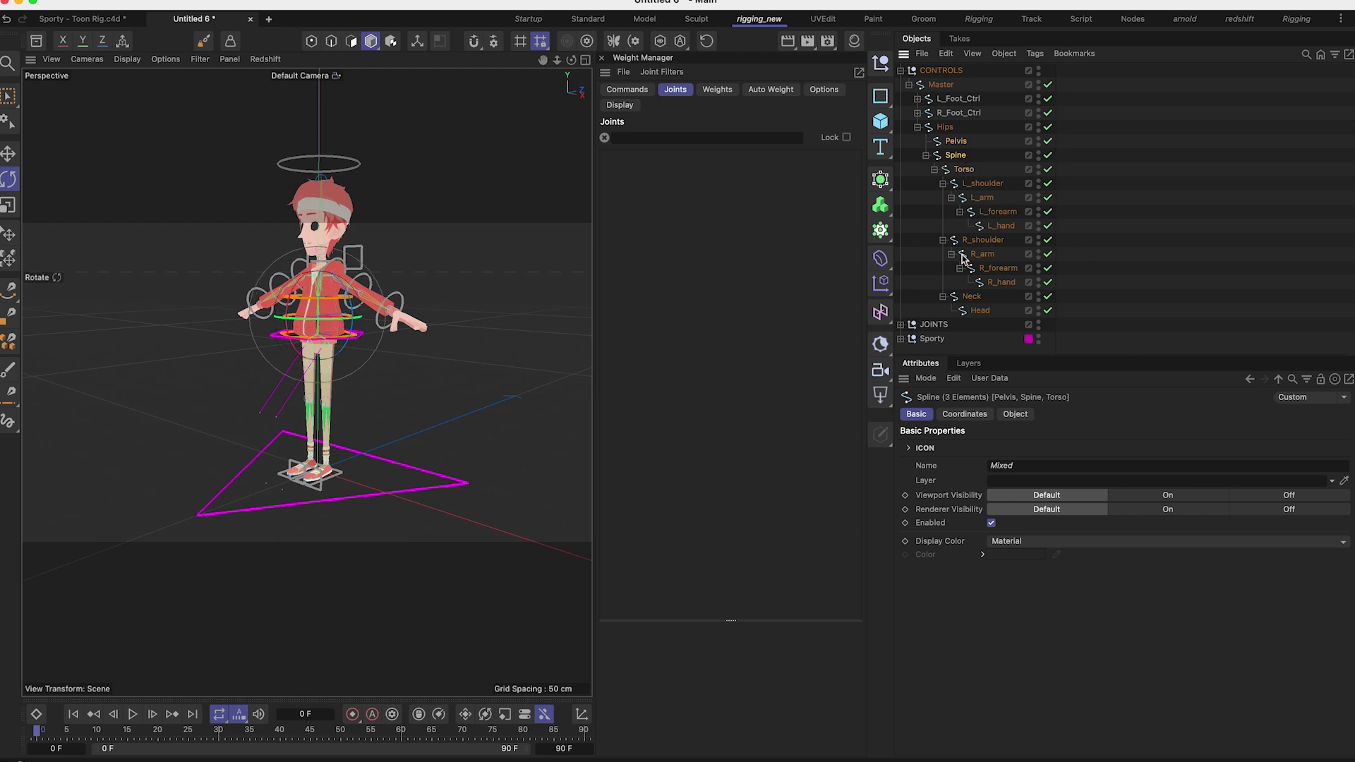
shift+click(971, 297)
shift+click(979, 311)
click(1017, 542)
click(1043, 608)
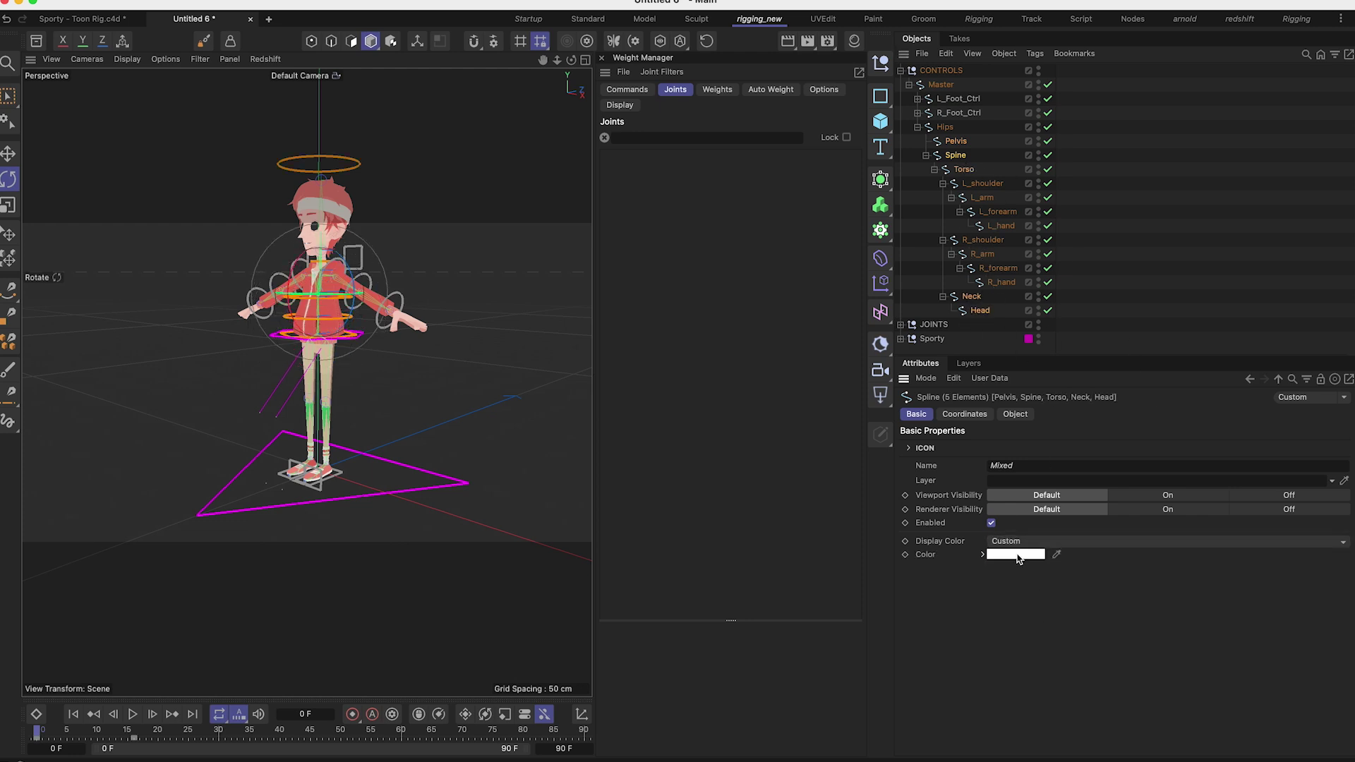
click(1016, 555)
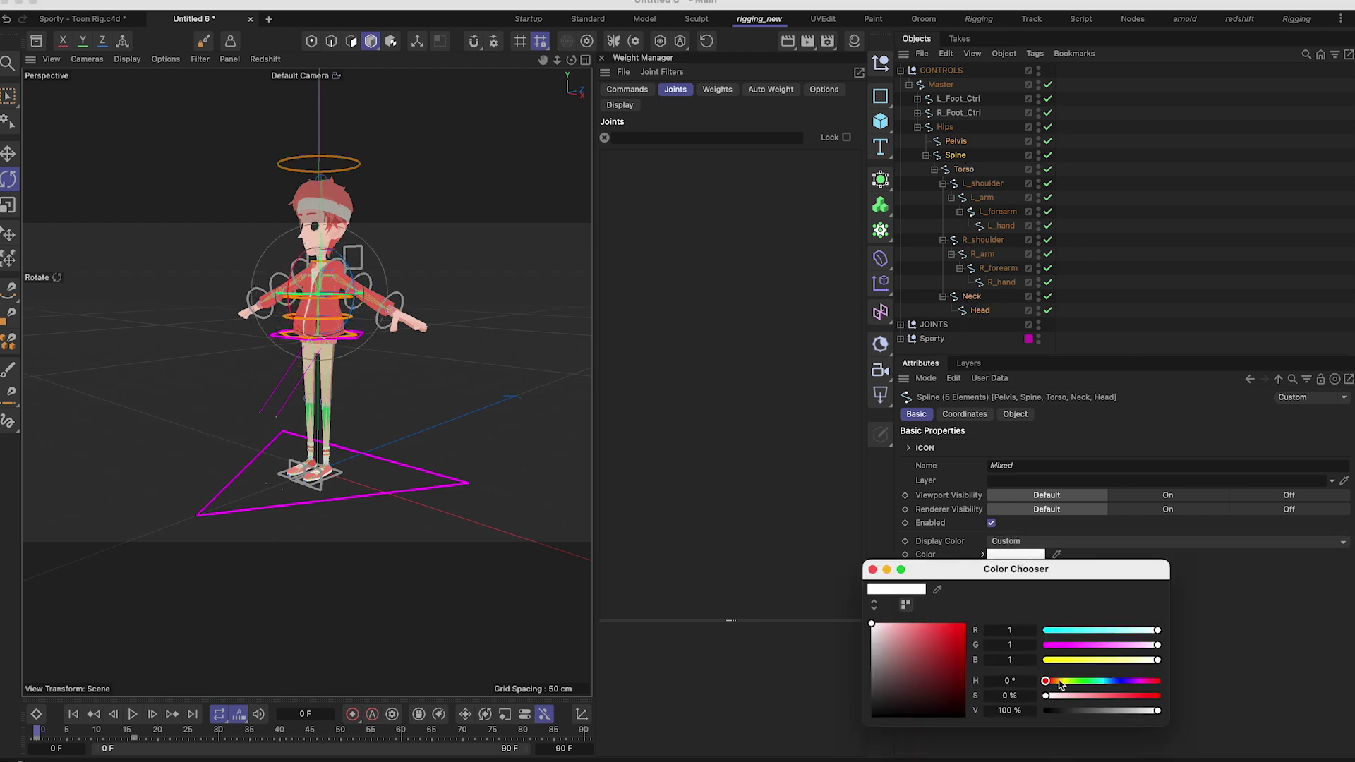
click(873, 570)
click(1141, 201)
alt+drag(278, 299, 356, 282)
alt+right_drag(356, 282, 465, 287)
alt+drag(355, 259, 361, 280)
scroll(362, 282, down, 3)
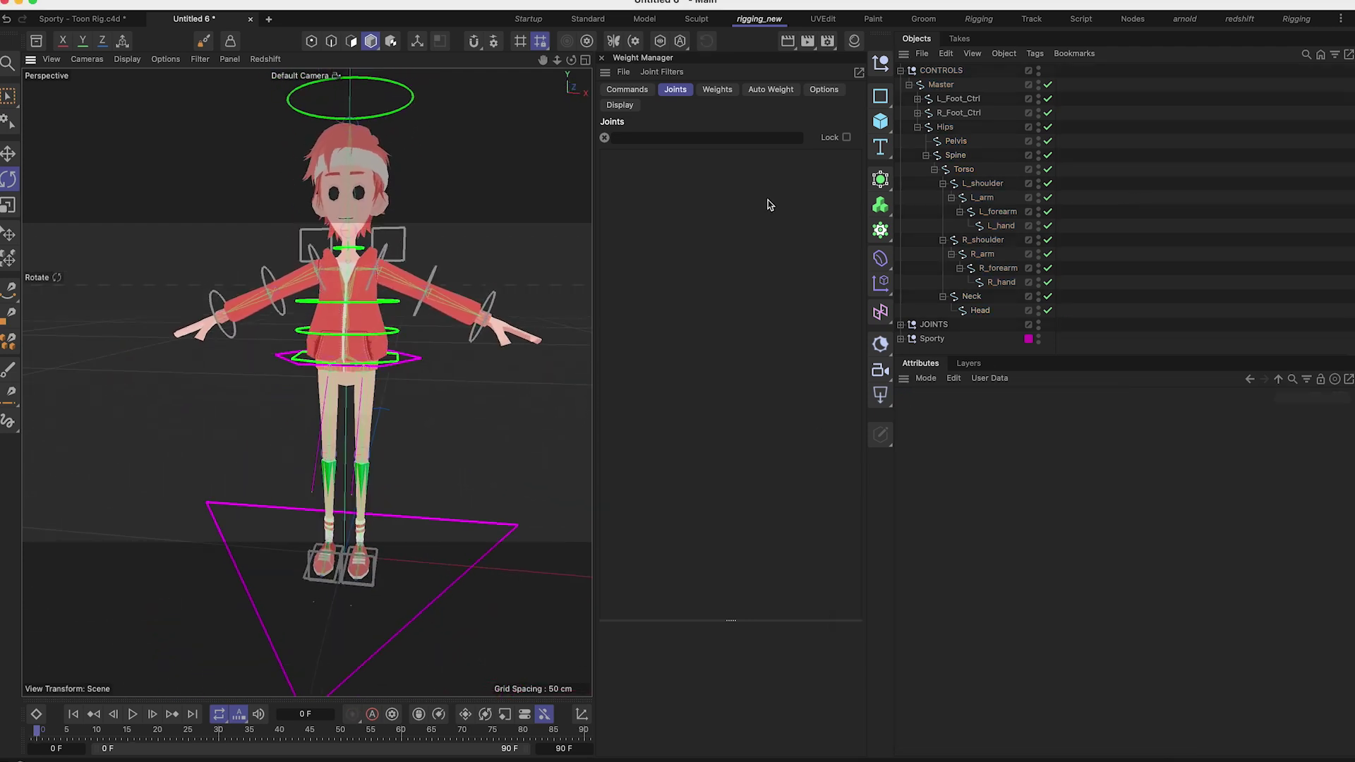
Step: Color the left arm controllers from L_shoulder to L_hand, plus L_Foot_Ctrl and all its children, Custom red (R 1, G 0, B 0)
click(982, 185)
shift+click(1000, 225)
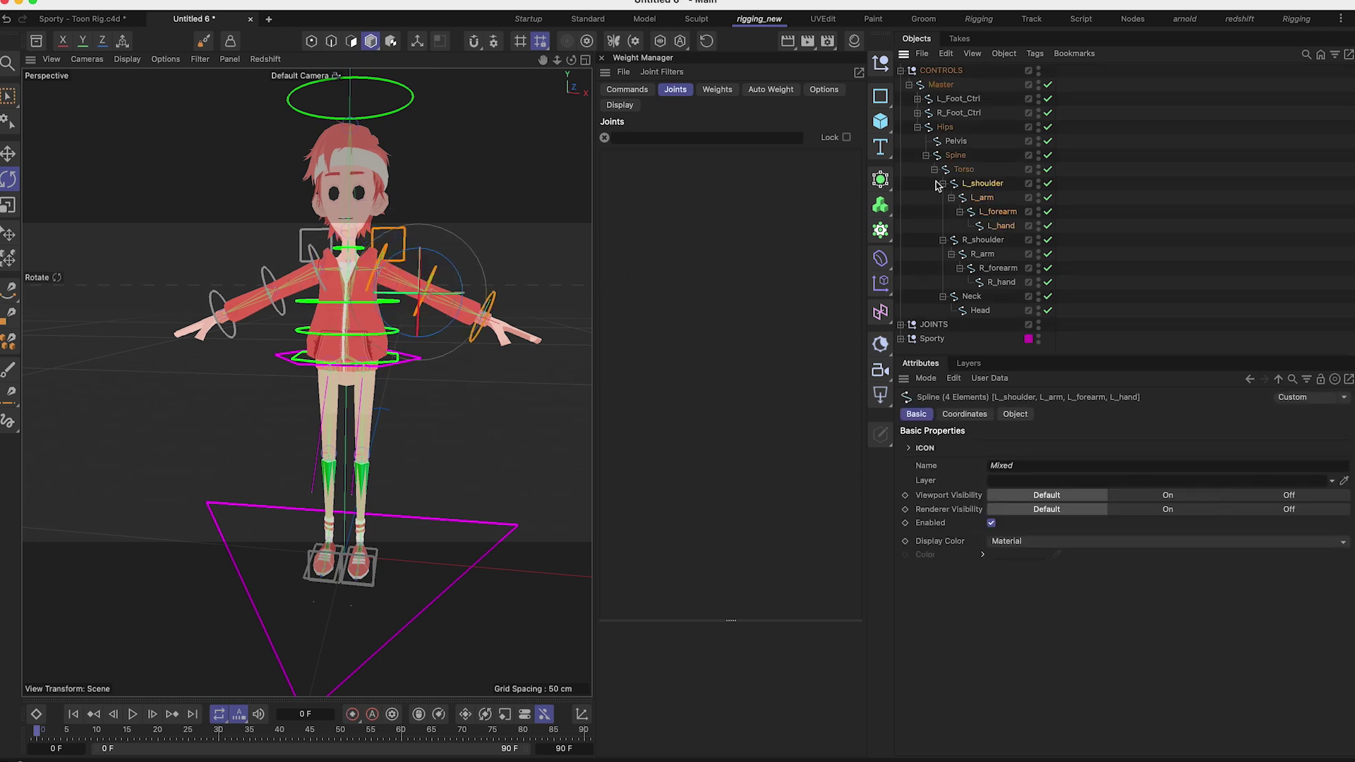
click(918, 98)
ctrl+click(956, 100)
ctrl+click(963, 114)
ctrl+click(968, 128)
ctrl+click(973, 142)
ctrl+click(977, 156)
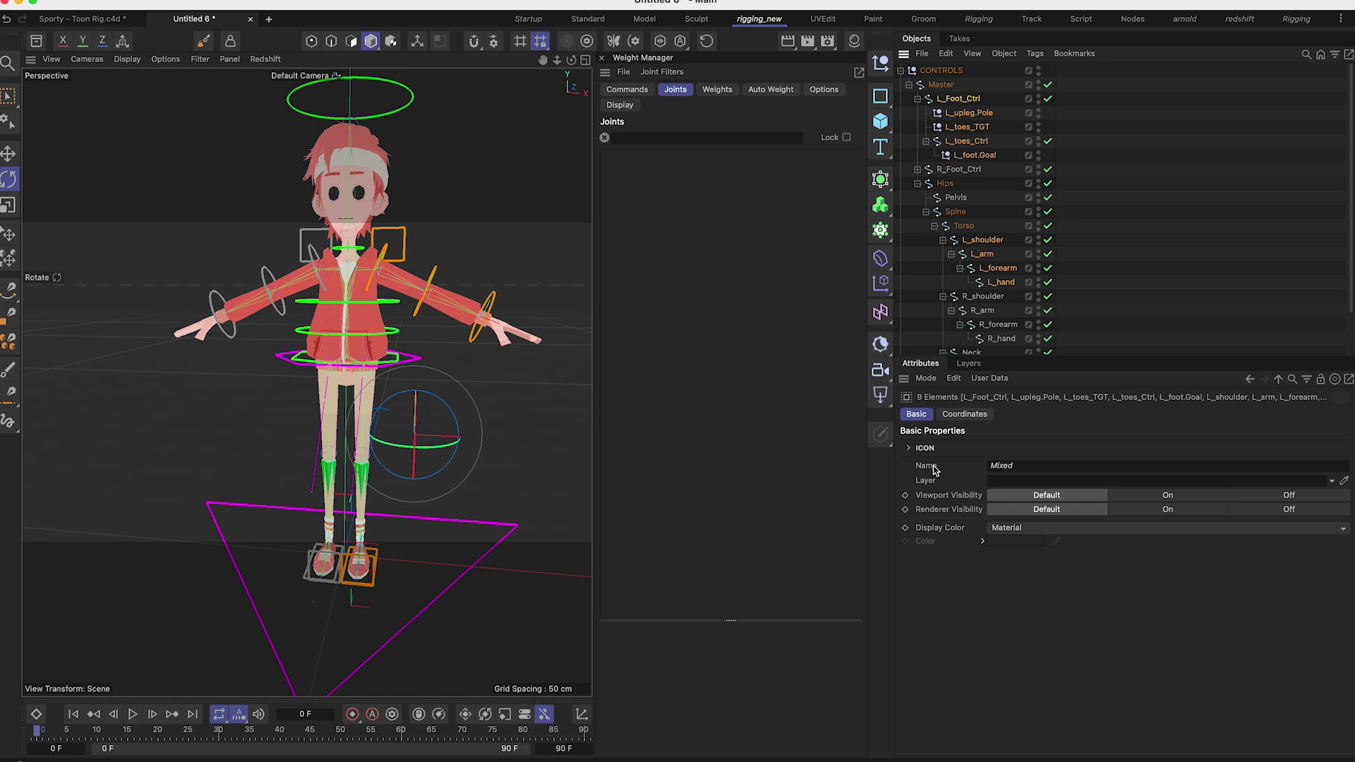
click(1005, 528)
click(1031, 595)
click(1016, 540)
click(955, 613)
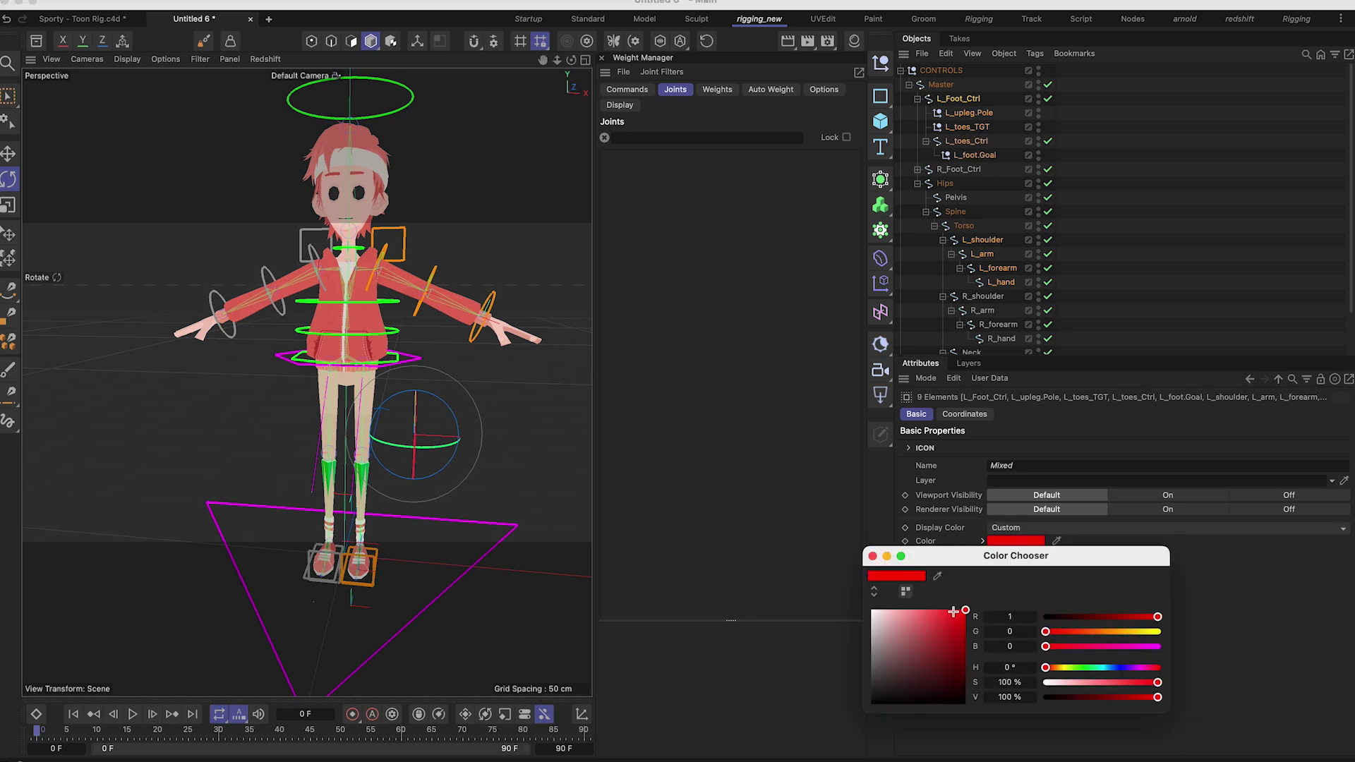
click(872, 557)
Step: Color the right arm controllers from R_shoulder to R_hand, plus R_Foot_Ctrl and all its children, Custom blue, and clear the selection
scroll(985, 282, down, 1)
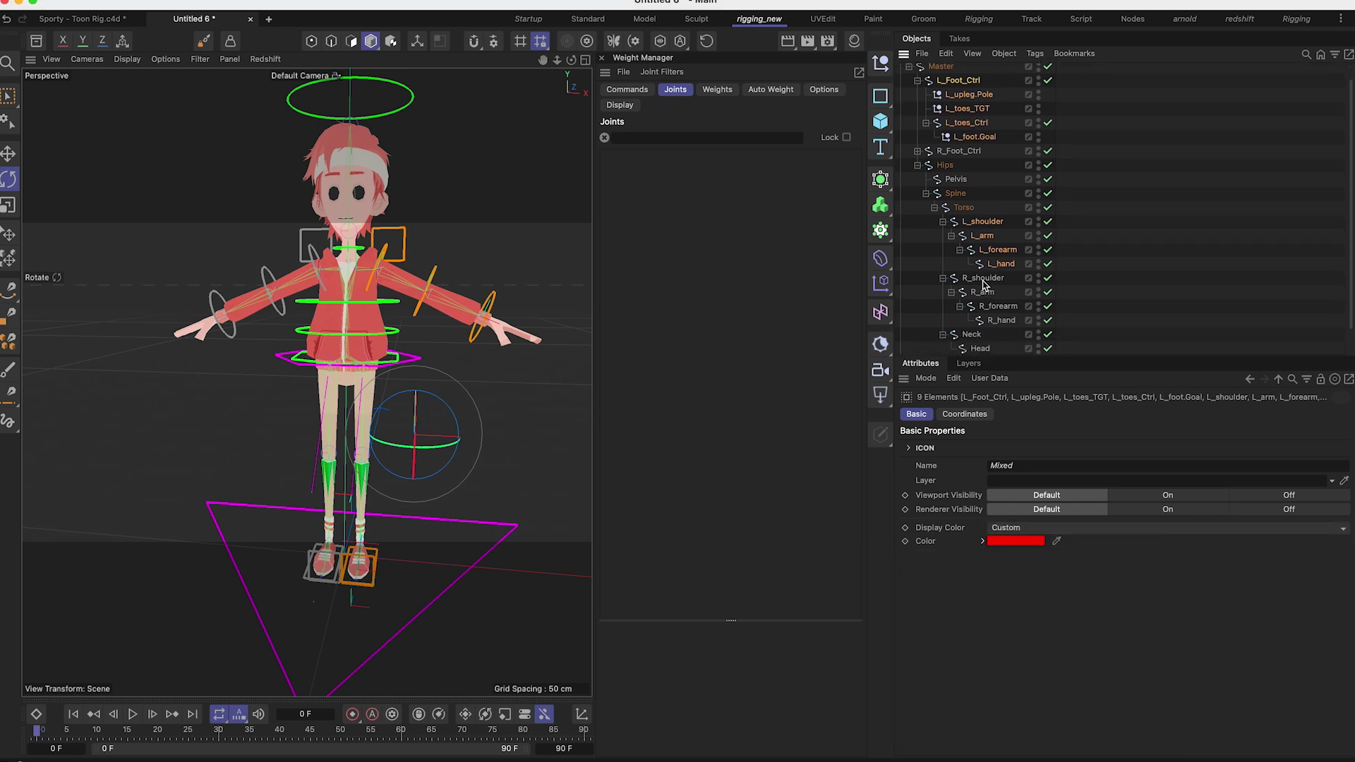
click(980, 280)
ctrl+click(984, 293)
ctrl+click(992, 307)
ctrl+click(998, 321)
scroll(969, 140, down, 2)
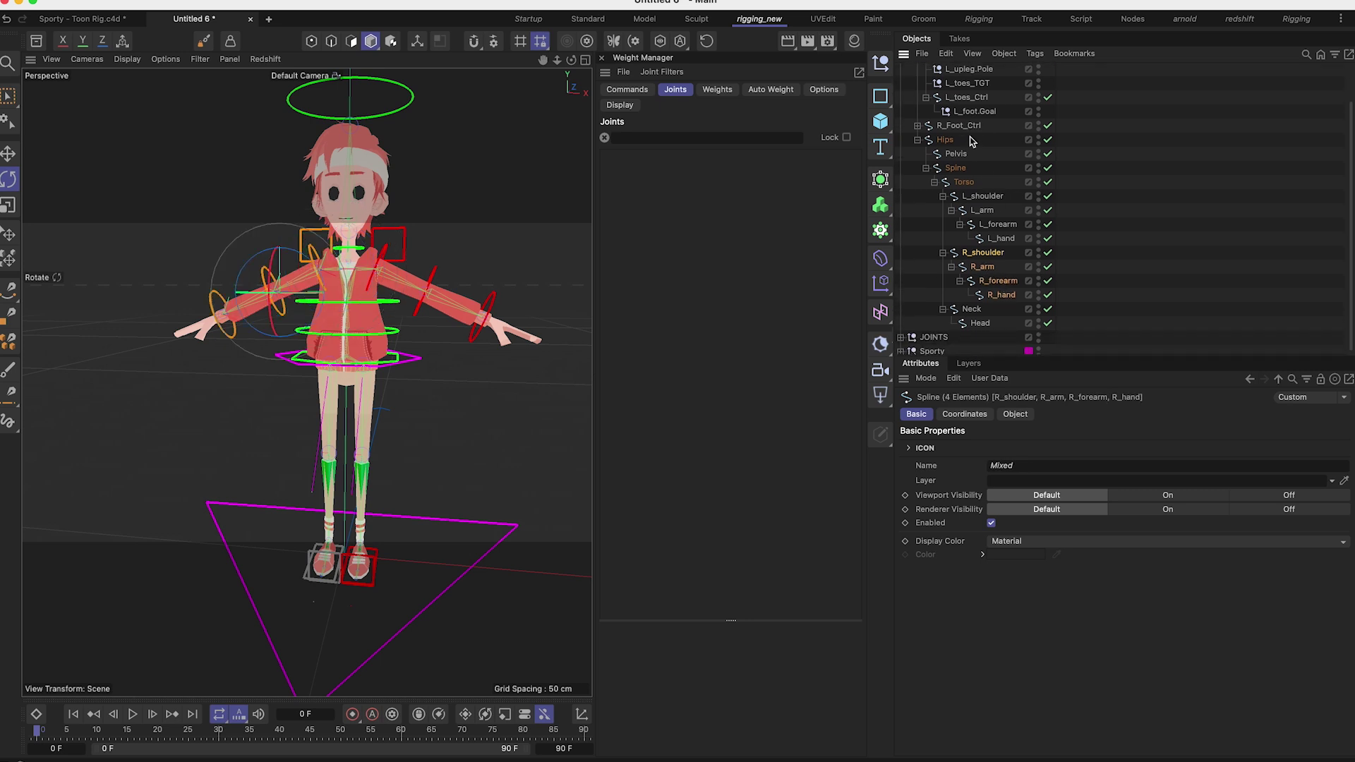
click(916, 122)
ctrl+click(953, 122)
ctrl+click(964, 136)
shift+click(968, 150)
shift+click(966, 164)
shift+click(974, 178)
click(1006, 528)
click(1017, 589)
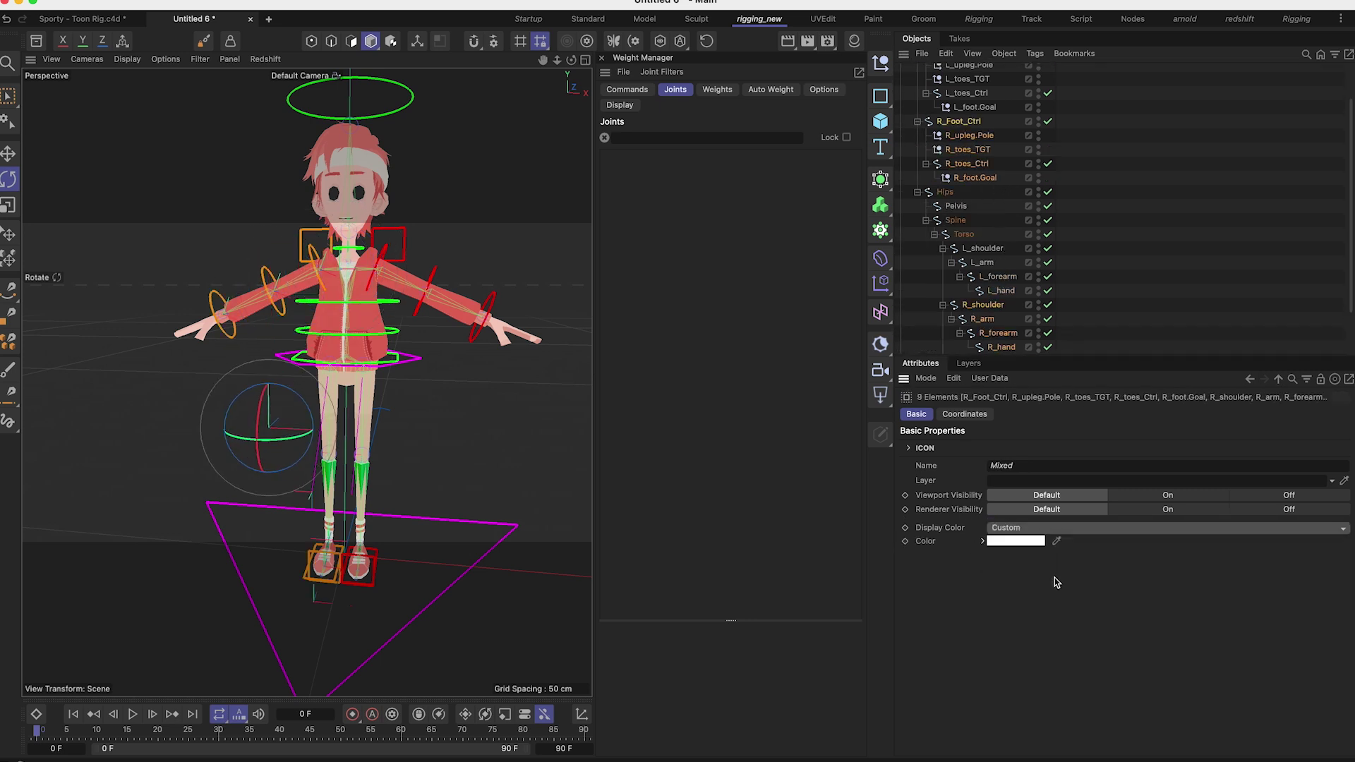
click(1023, 541)
click(1110, 668)
drag(932, 624, 965, 608)
click(872, 556)
click(1168, 169)
Step: Change the display shape of L_upleg.Pole and R_upleg.Pole to Pyramid with a radius of 1 cm
alt+drag(423, 381, 269, 435)
scroll(326, 346, down, 4)
scroll(308, 443, up, 5)
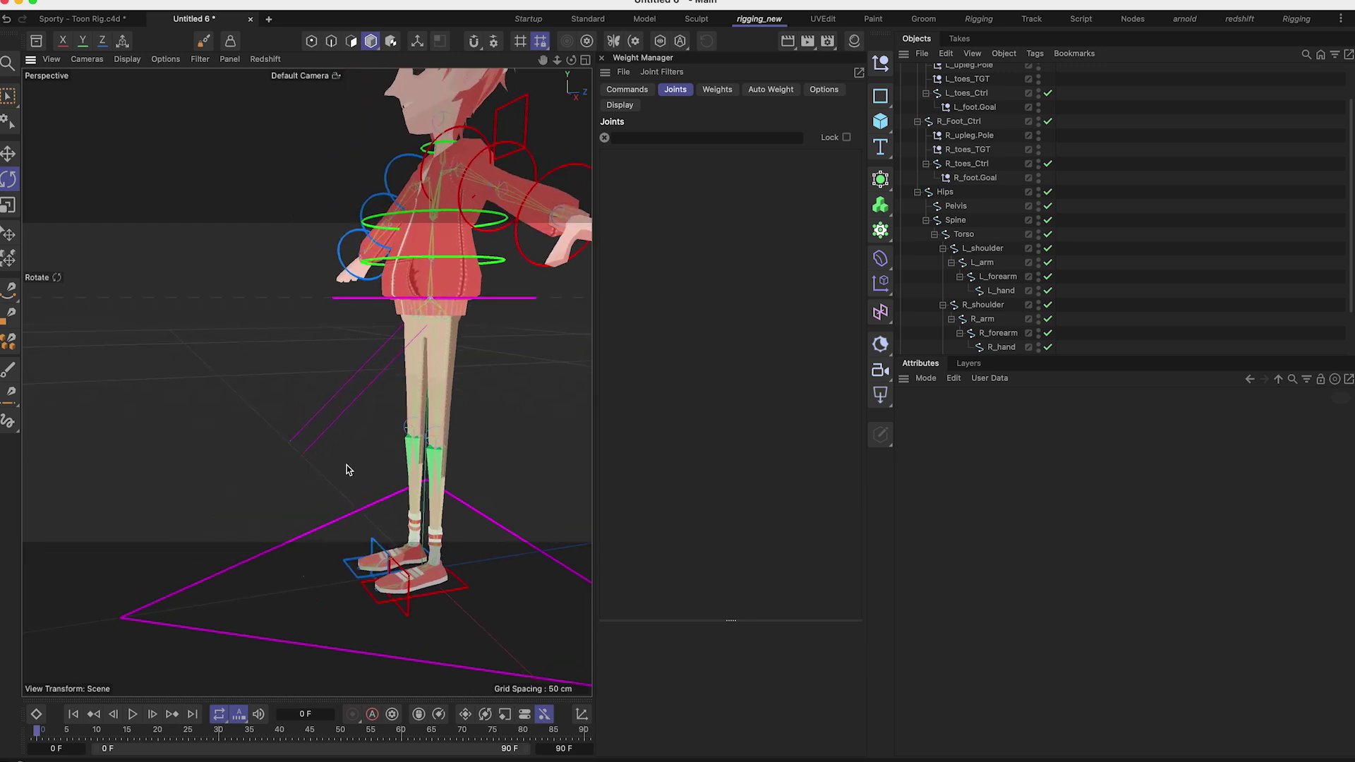
alt+drag(313, 470, 381, 442)
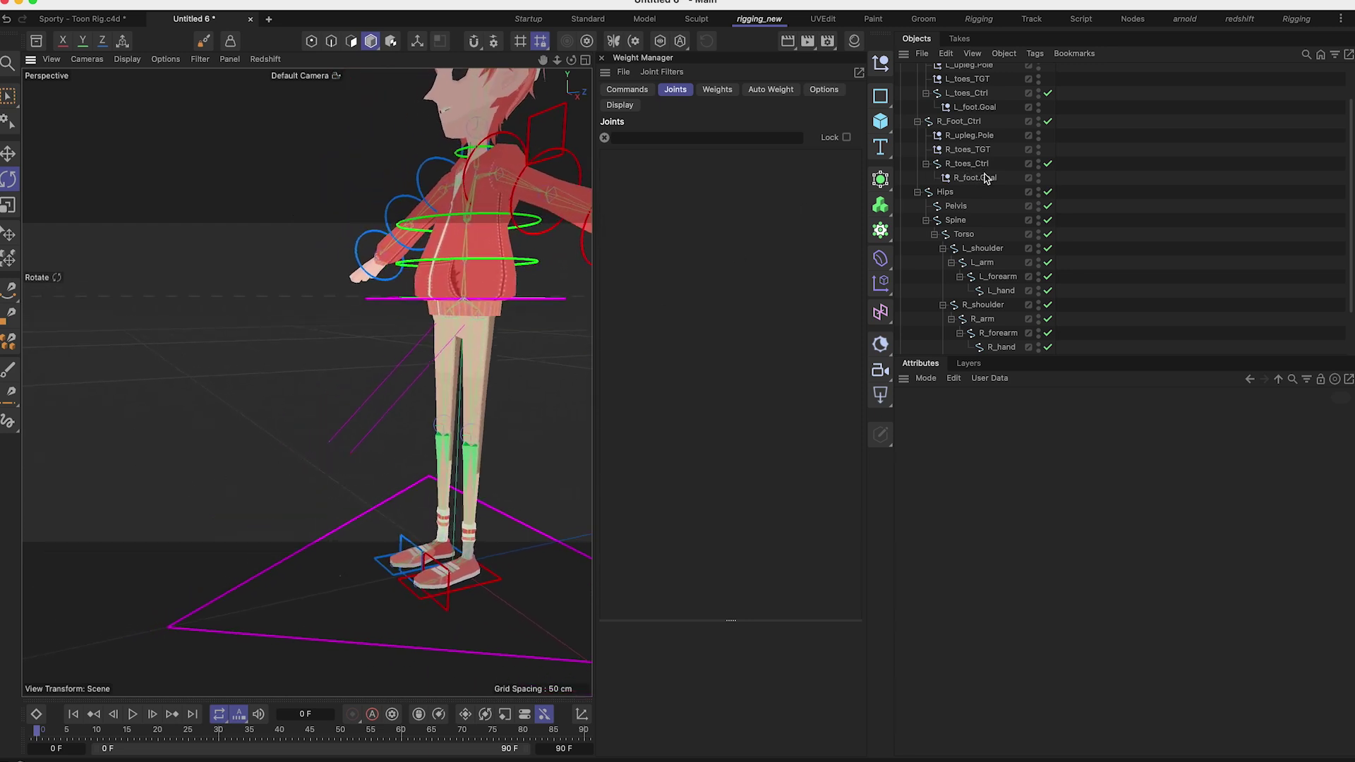
scroll(986, 148, up, 1)
click(968, 145)
scroll(984, 116, up, 4)
super+click(974, 114)
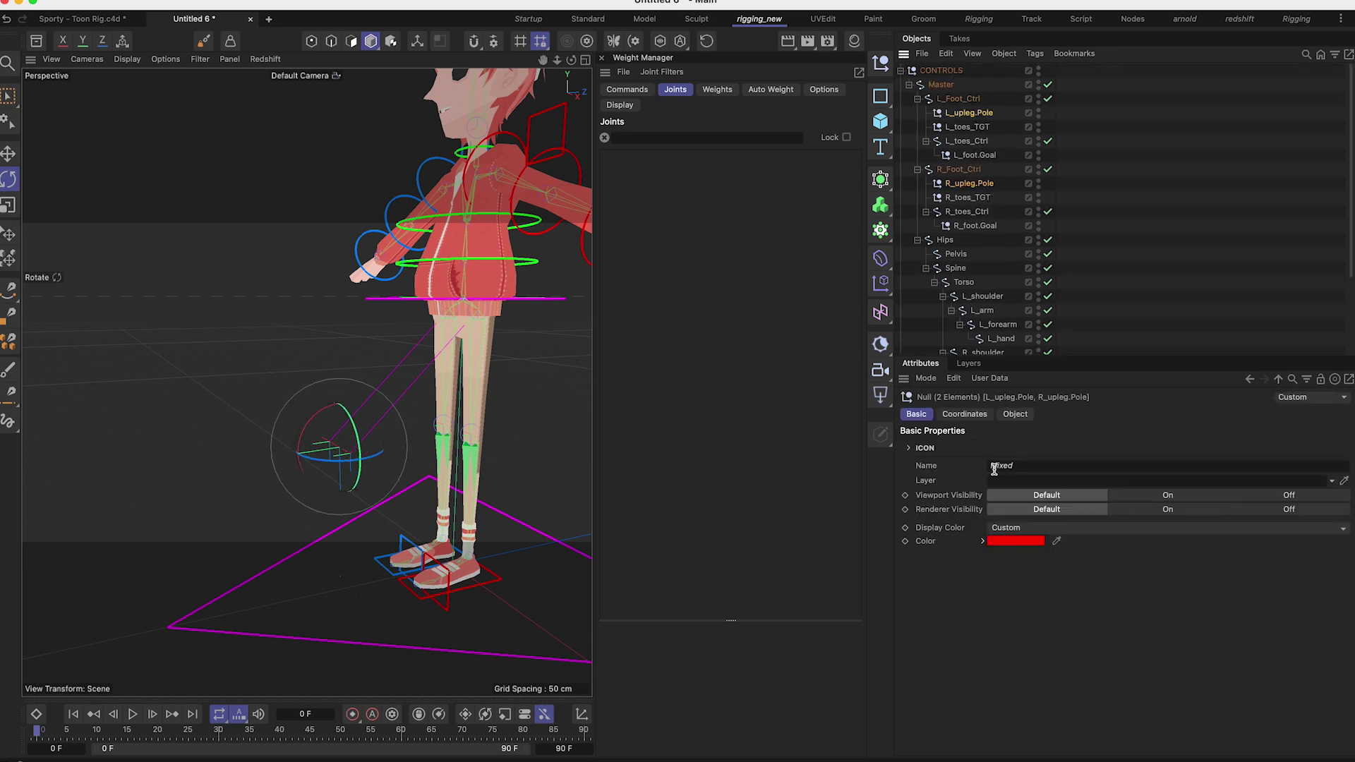
click(1016, 414)
click(1016, 445)
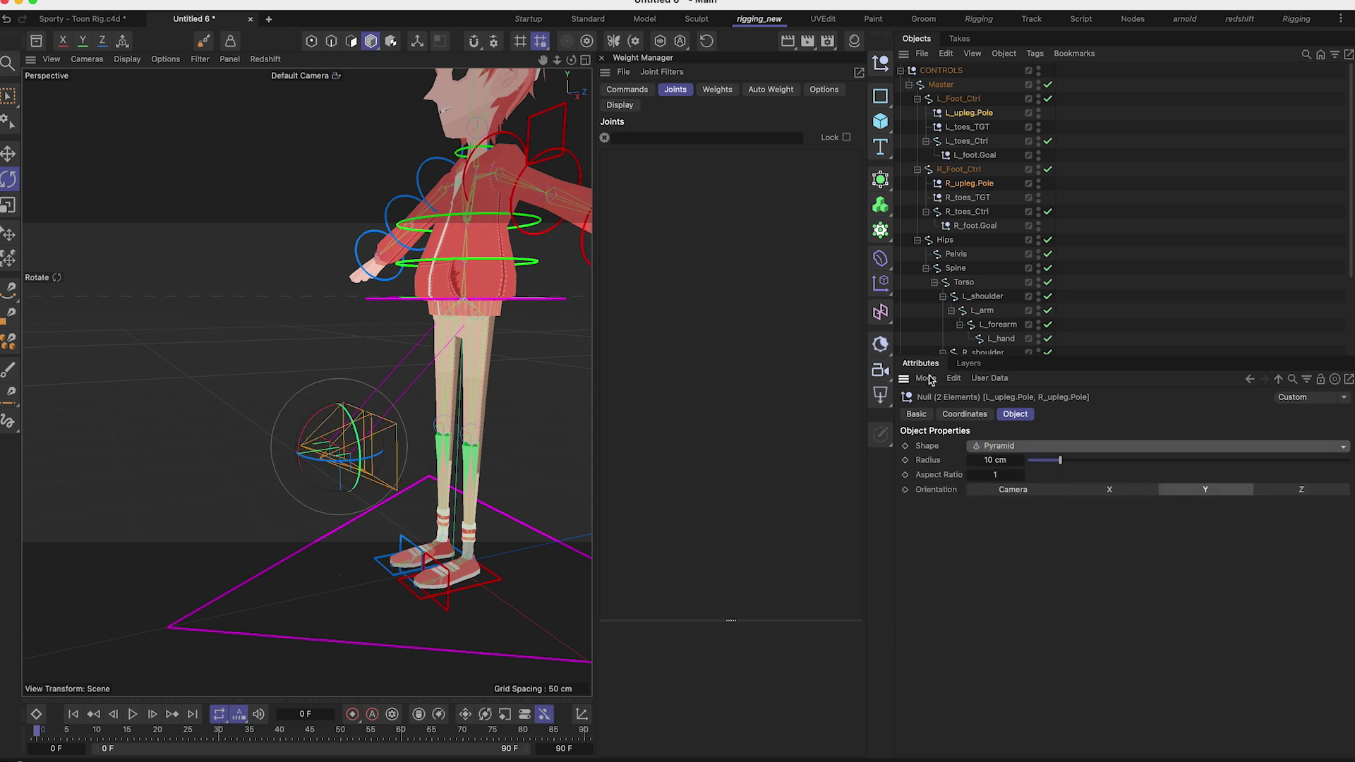
click(1002, 459)
text(1)
key(Return)
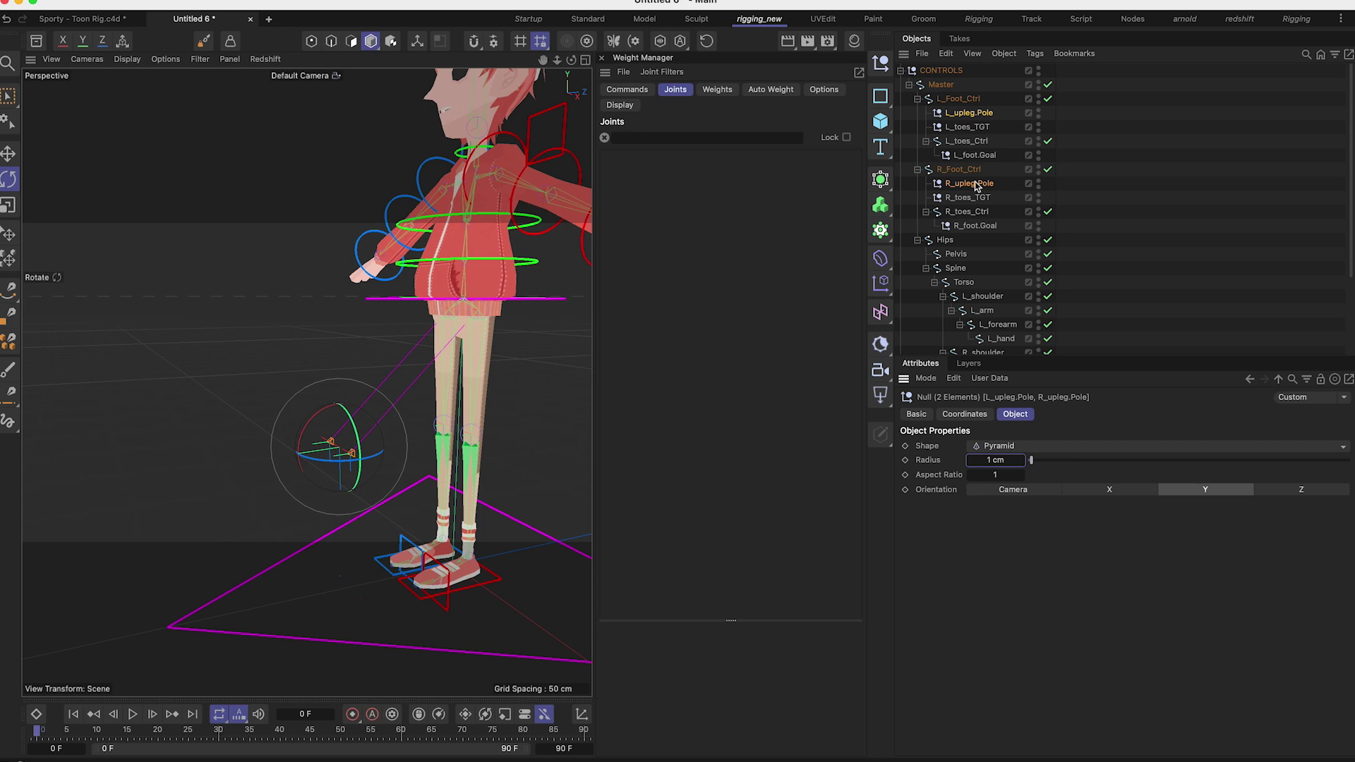
Step: Enable Per-Object Transform for the Rotate tool and rotate both upleg pole nulls
key(r)
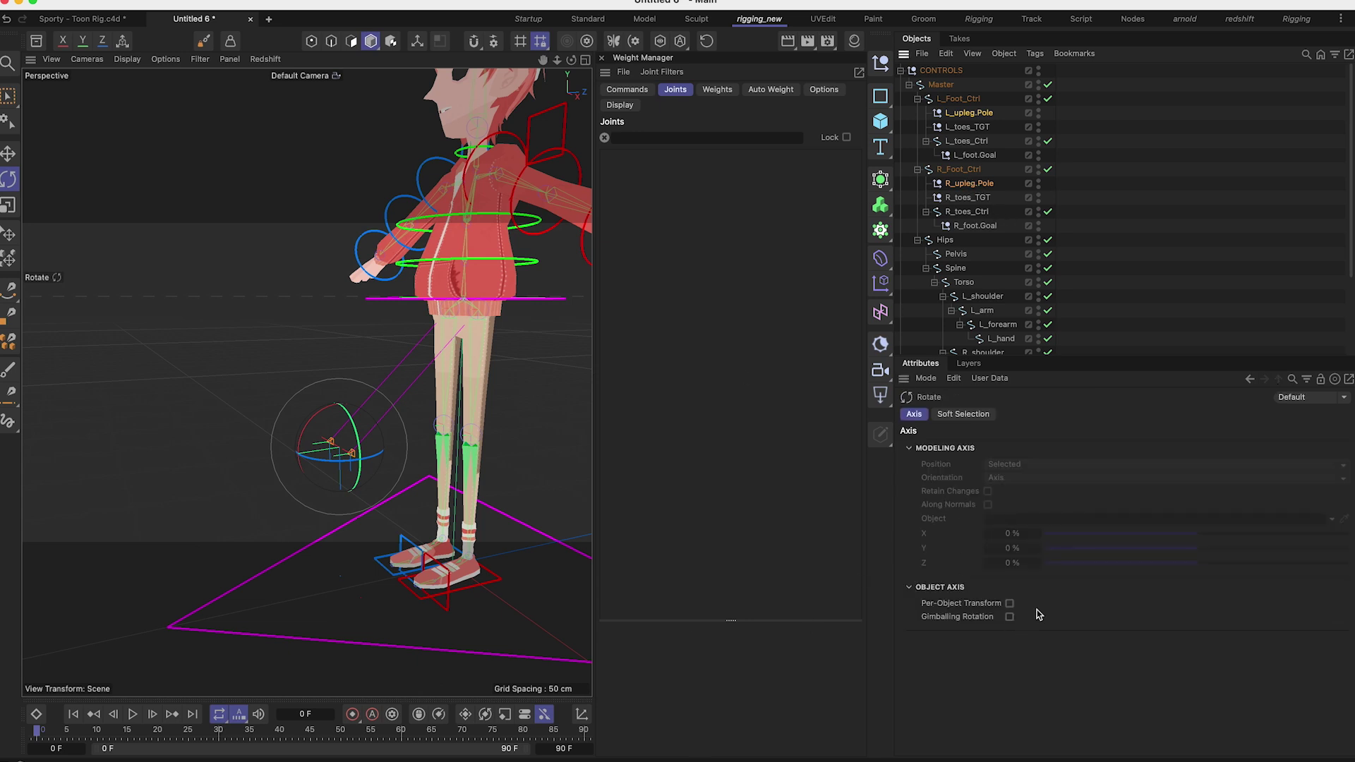
click(1010, 604)
drag(333, 471, 466, 305)
Step: Set the radius of the L_upleg.Pole and R_upleg.Pole pyramids to 2 cm and clear the selection
click(961, 117)
super+click(967, 183)
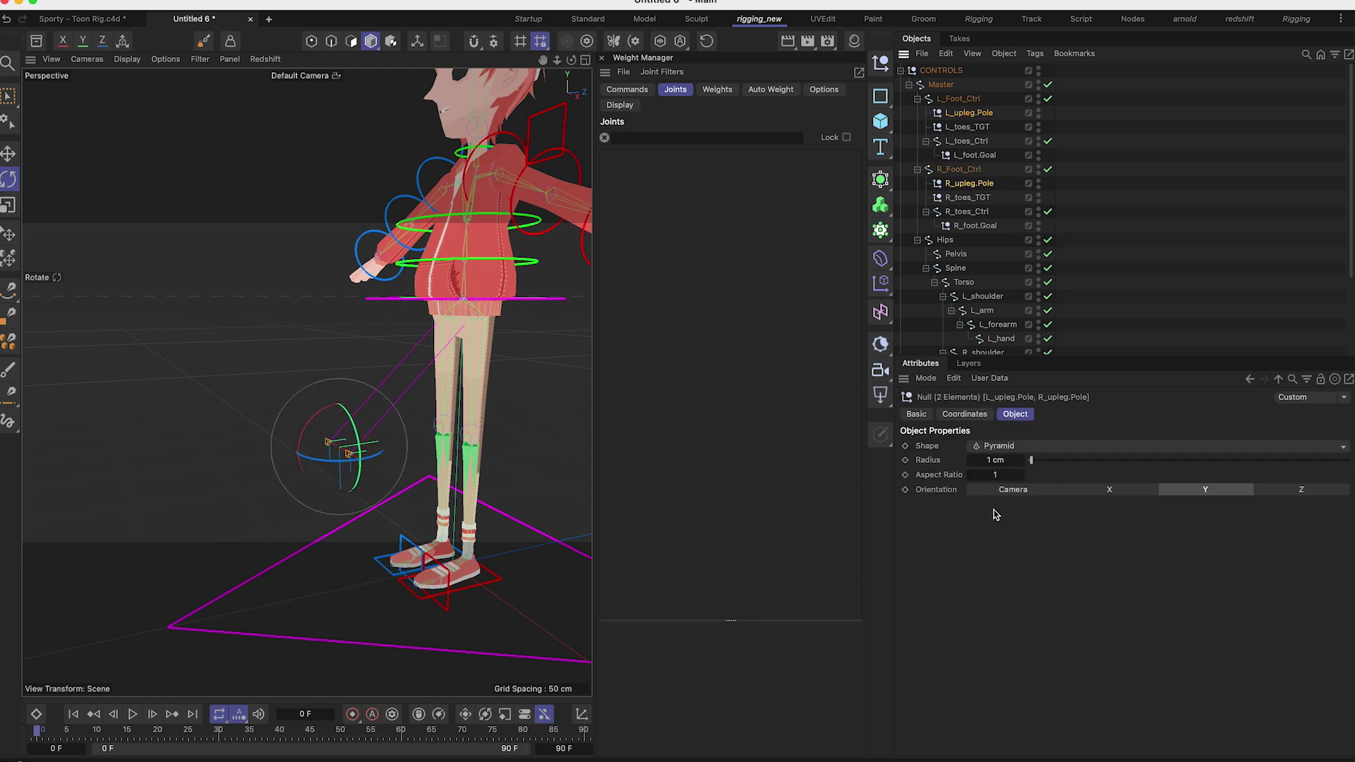
click(999, 460)
text(2)
key(Return)
click(1148, 231)
Step: Try moving the Hips controller to test the rig, and undo the move
alt+drag(550, 388, 524, 453)
click(407, 457)
key(e)
key(super+z)
alt+middle_drag(447, 284, 450, 321)
alt+drag(451, 320, 442, 326)
click(442, 327)
key(e)
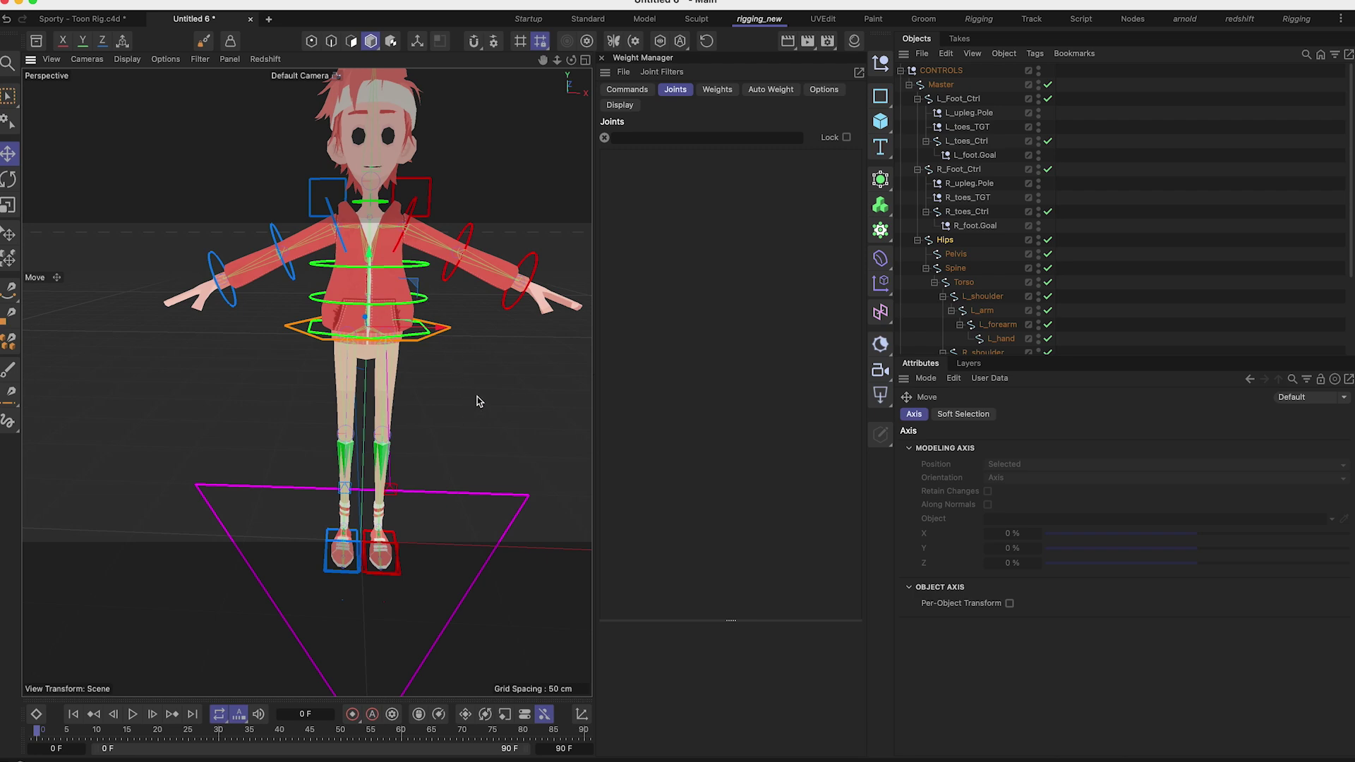
click(477, 401)
click(447, 326)
drag(418, 286, 417, 329)
key(super+z)
Step: Try rotating the Pelvis controller to test the hip deformation, and undo the rotation
alt+right_drag(415, 332, 461, 338)
click(440, 332)
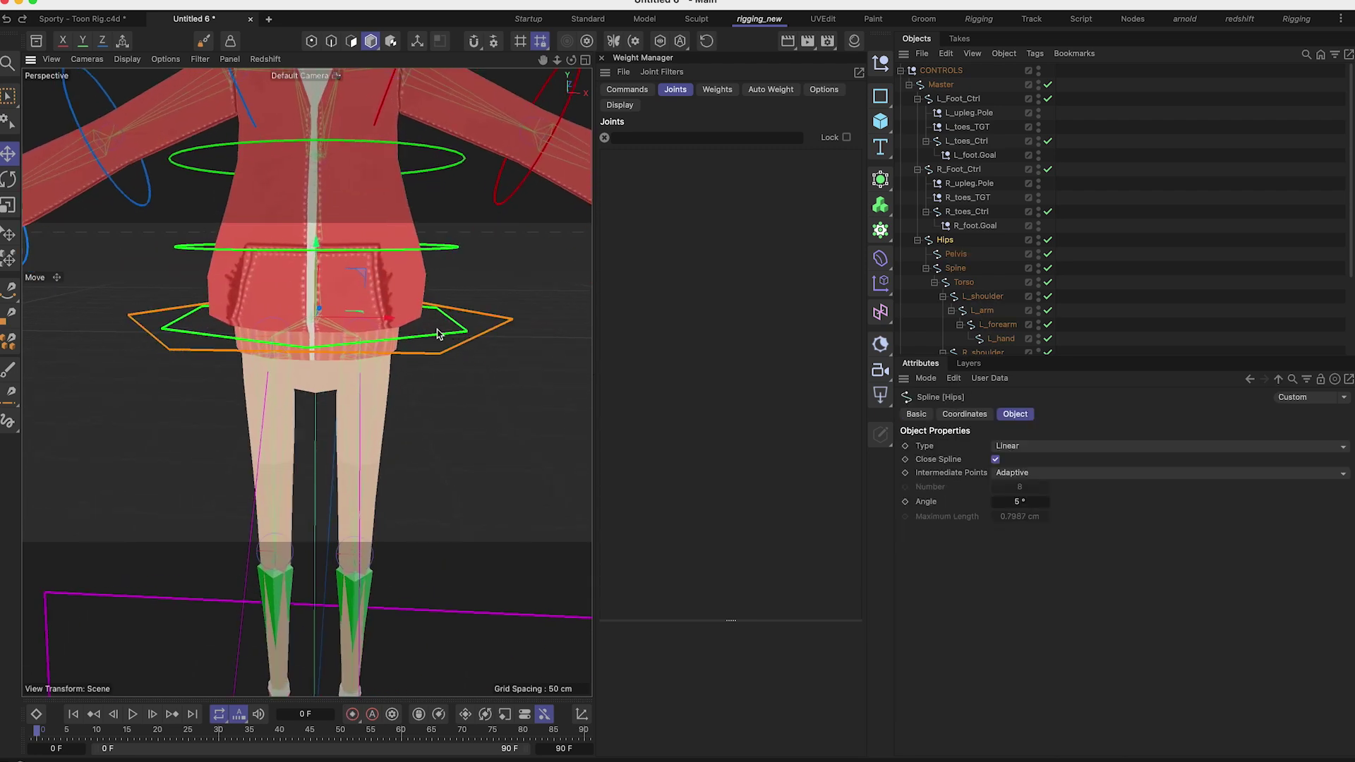
key(r)
drag(356, 304, 377, 332)
key(super+z)
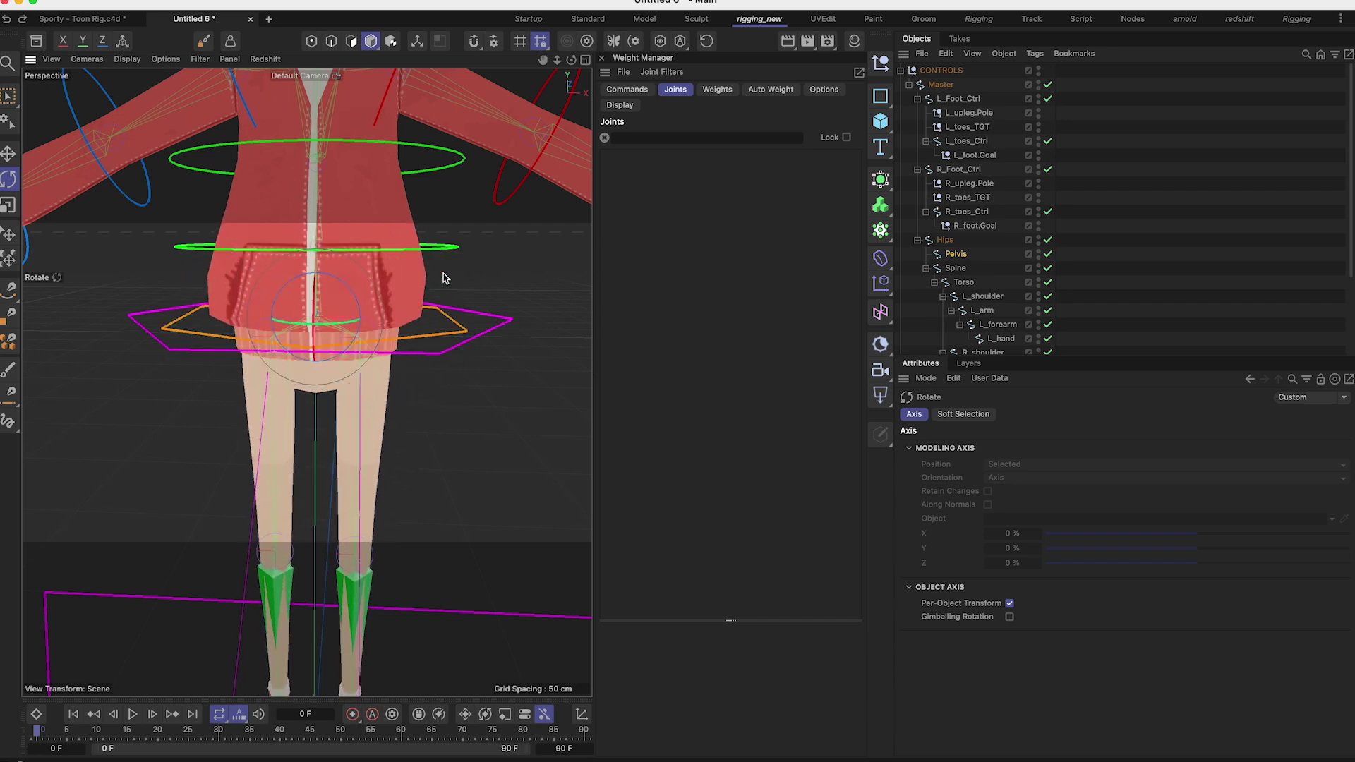
Step: Try rotating the Spine and Torso controllers to test the upper body, and undo each rotation
click(445, 248)
alt+middle_drag(444, 254, 402, 330)
key(e)
alt+drag(402, 330, 340, 249)
key(r)
key(super+z)
click(381, 259)
key(super+z)
Step: Examine the colored controllers and the character up close, from several angles and in full view
alt+right_drag(380, 232, 429, 290)
alt+drag(429, 289, 395, 258)
alt+middle_drag(395, 258, 354, 350)
alt+right_drag(355, 350, 340, 326)
alt+middle_drag(340, 326, 329, 342)
alt+right_drag(334, 342, 311, 332)
alt+middle_drag(335, 334, 312, 352)
alt+drag(340, 368, 312, 357)
alt+right_drag(316, 400, 367, 381)
alt+middle_drag(366, 381, 399, 392)
alt+drag(399, 391, 433, 389)
alt+middle_drag(433, 390, 373, 377)
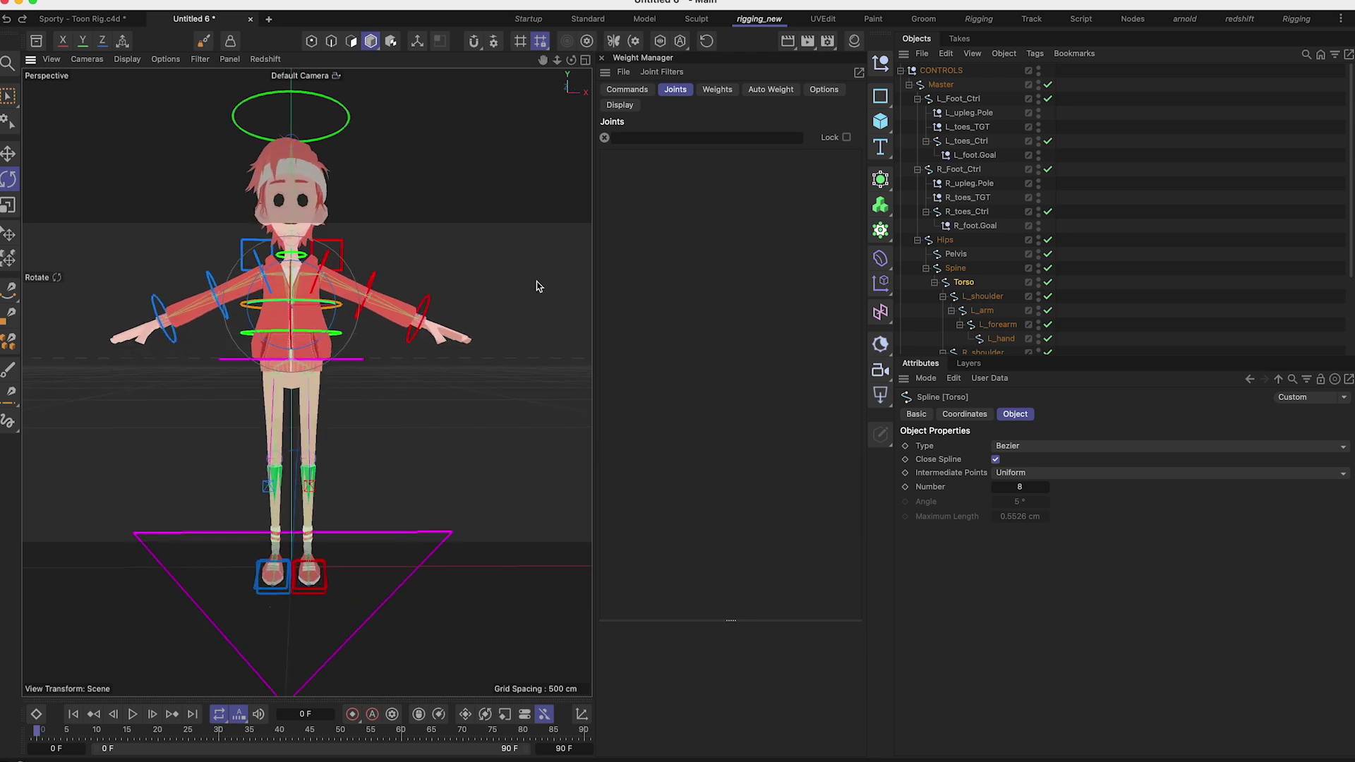
Step: Collapse the Master controller and the CONTROLS group in the object hierarchy
click(910, 85)
click(909, 85)
click(909, 86)
click(901, 100)
click(901, 99)
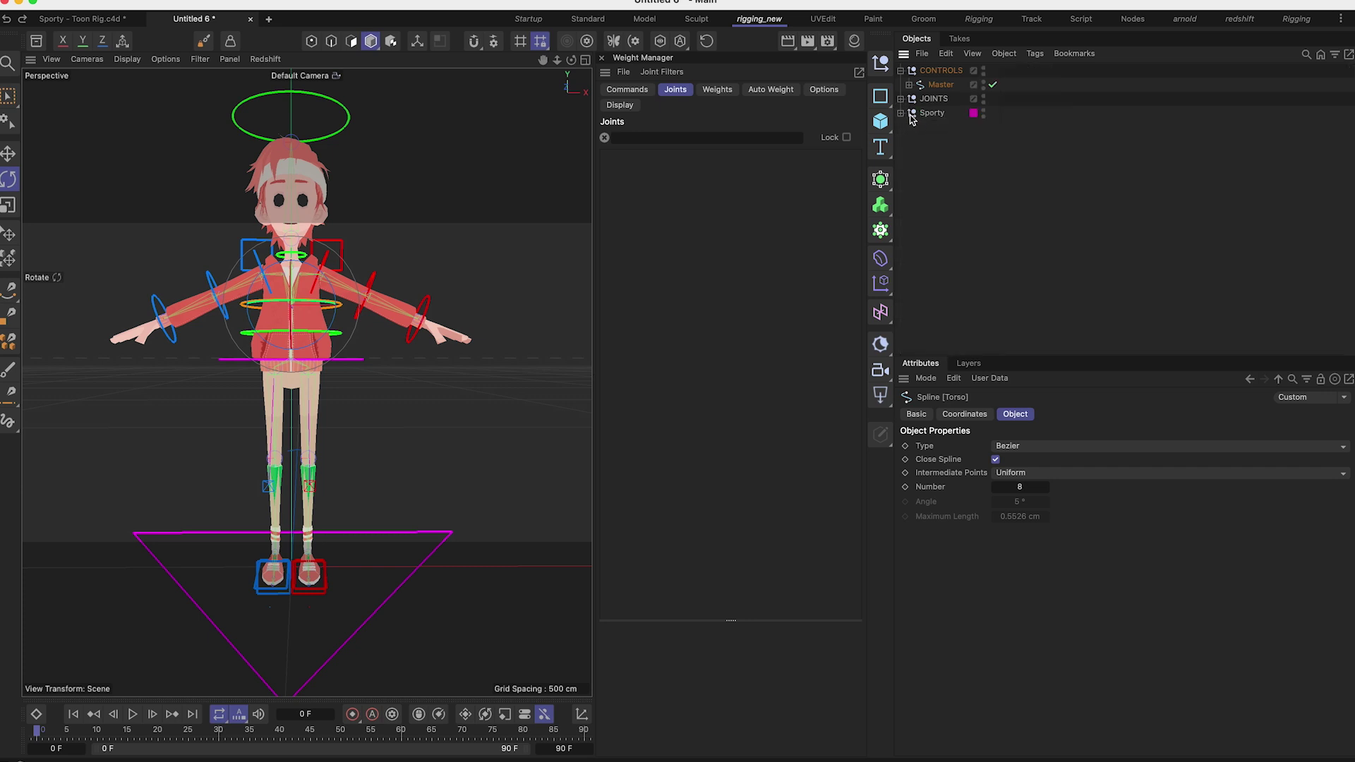
click(901, 113)
click(901, 113)
click(900, 70)
alt+drag(510, 367, 372, 403)
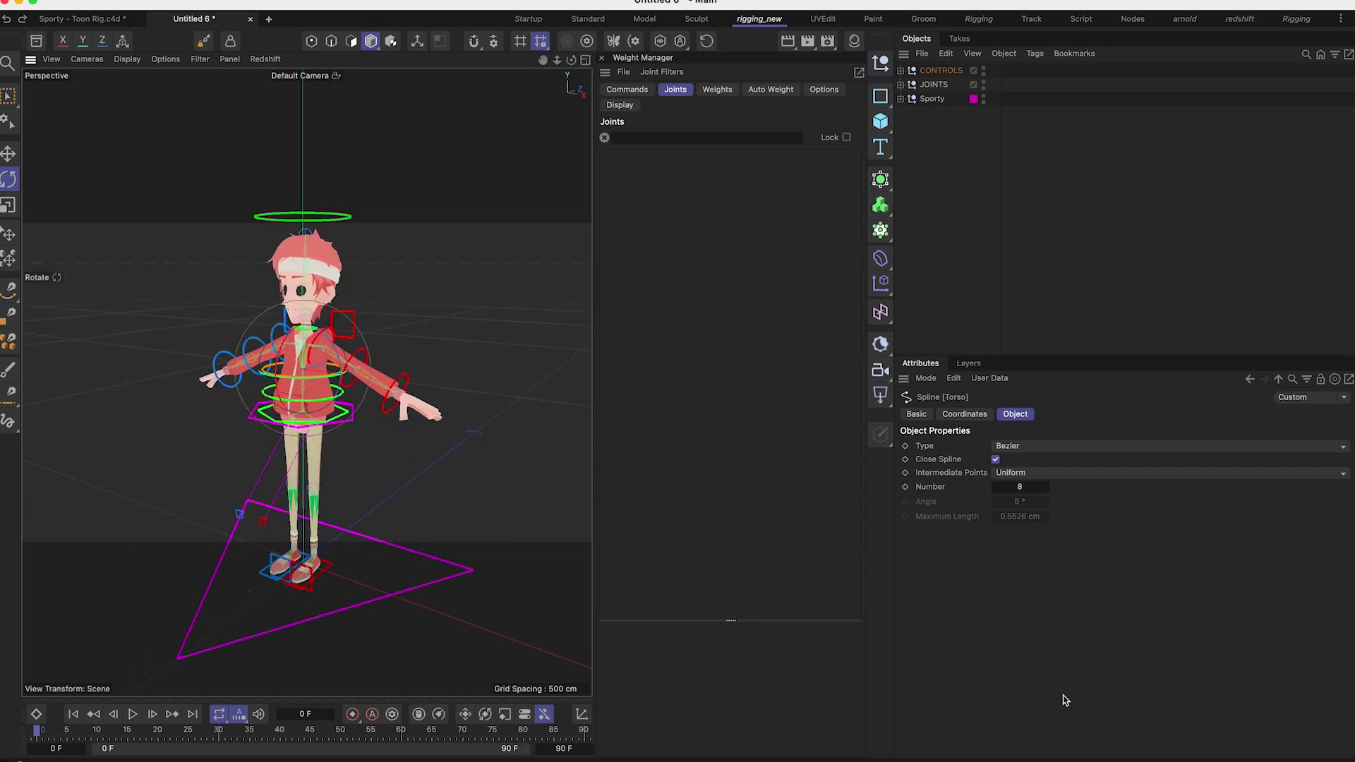